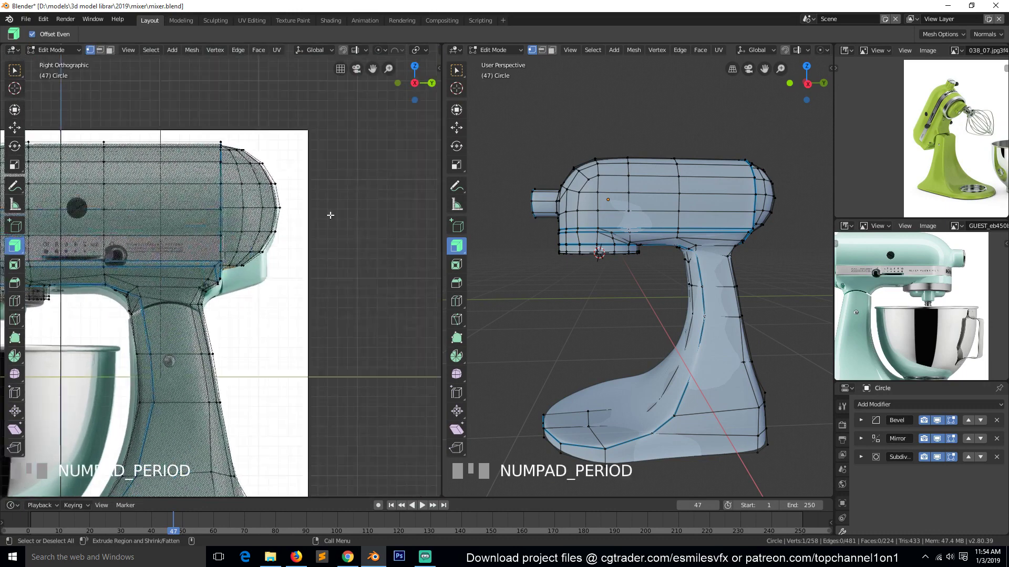
# - Move the vertices at the top of the stand's neck, just under the head, about 0.128 m down along Z
pyautogui.scroll(3, 257, 300)
pyautogui.scroll(-3, 229, 299)
pyautogui.hotkey('alt', 'a')
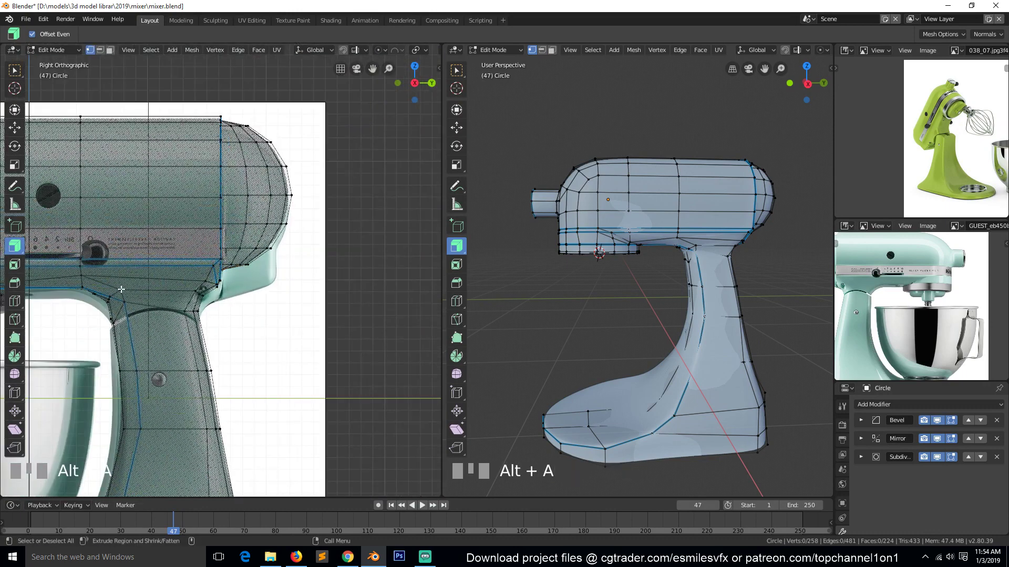
pyautogui.scroll(-3, 99, 297)
pyautogui.scroll(2, 103, 300)
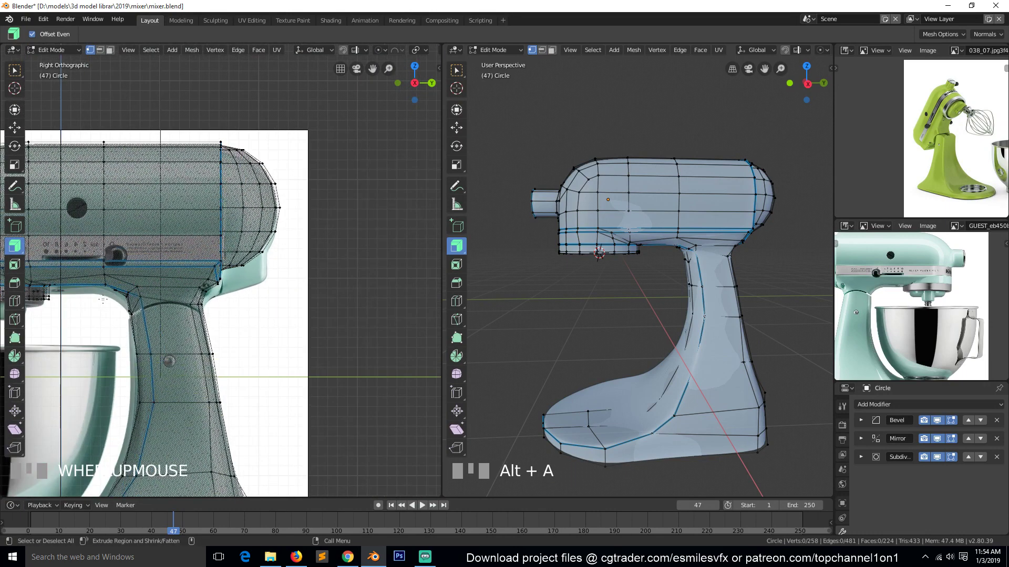
pyautogui.press('b')
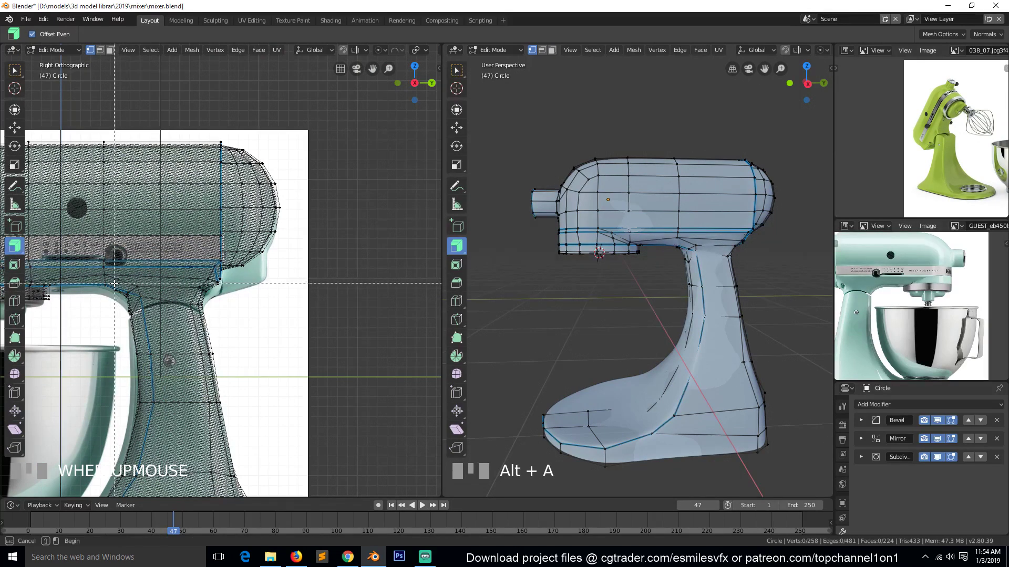
pyautogui.moveTo(114, 283); pyautogui.dragTo(221, 294)
pyautogui.press('b')
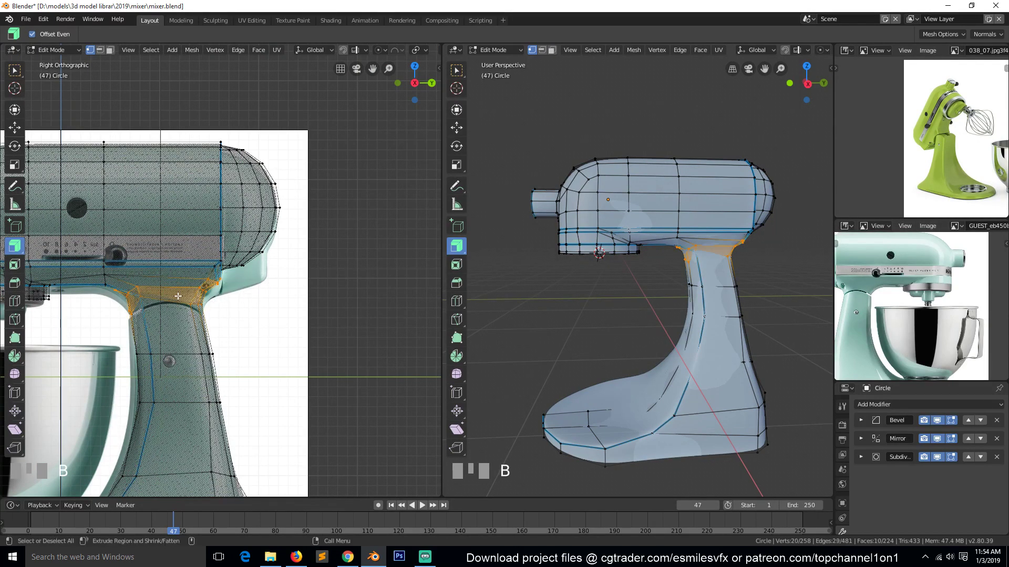
pyautogui.press('g')
pyautogui.press('z')
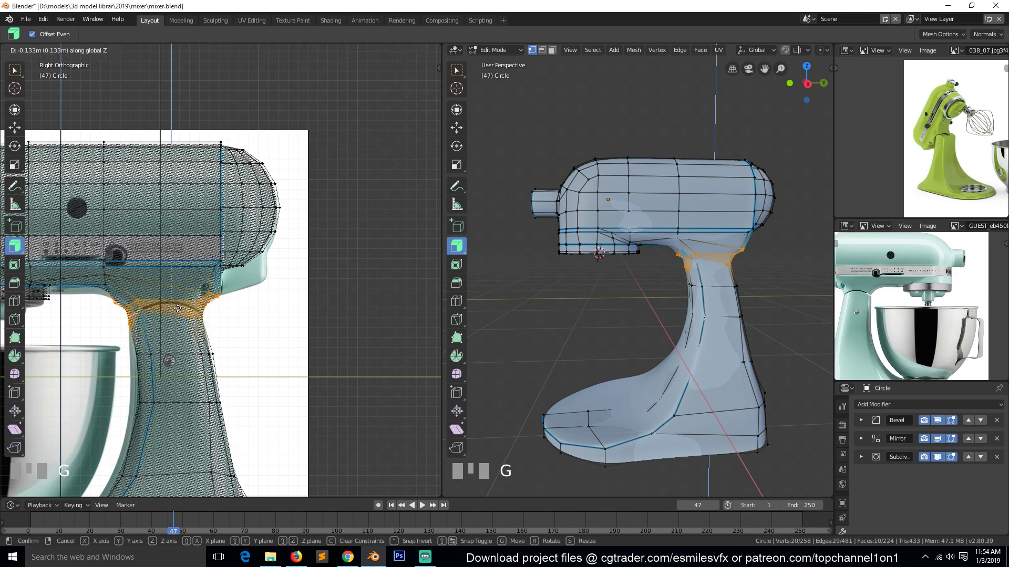
pyautogui.click(178, 309)
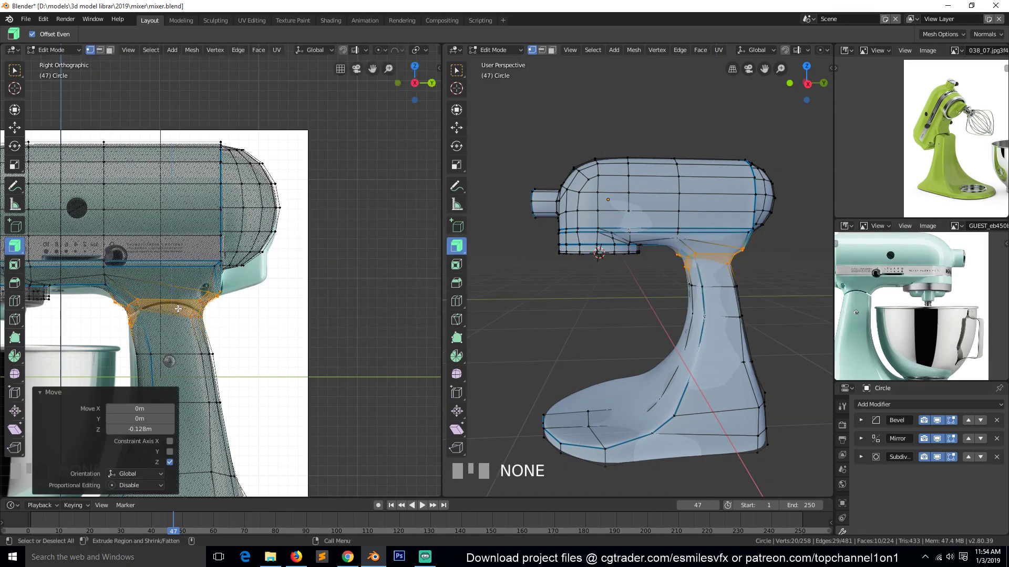
pyautogui.hotkey('alt', 'a')
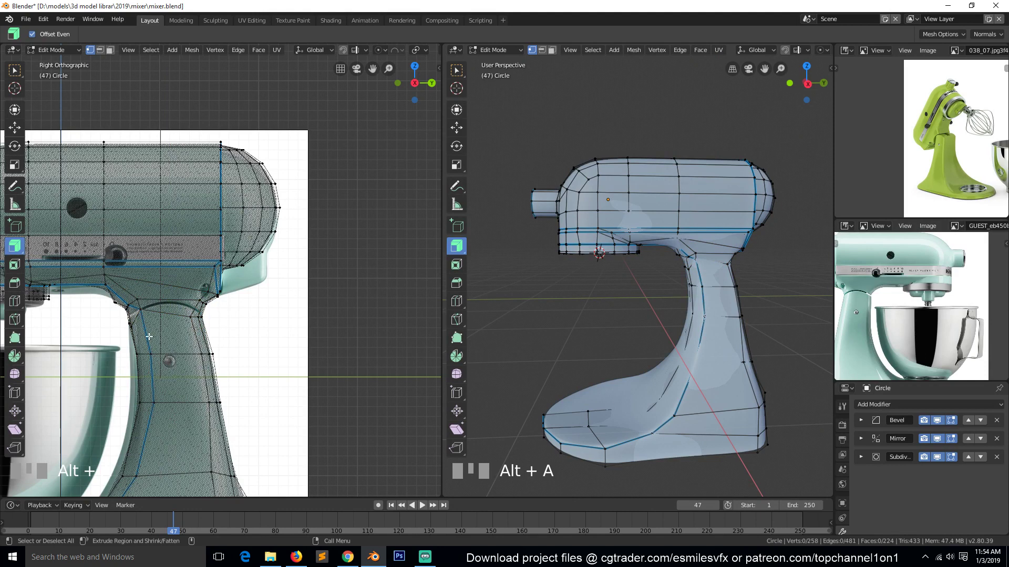
# - Edge-slide the horizontal edge loop on the stand's upper column downward with a factor of about -0.335
pyautogui.keyDown('alt'); pyautogui.click(189, 353); pyautogui.keyUp('alt')
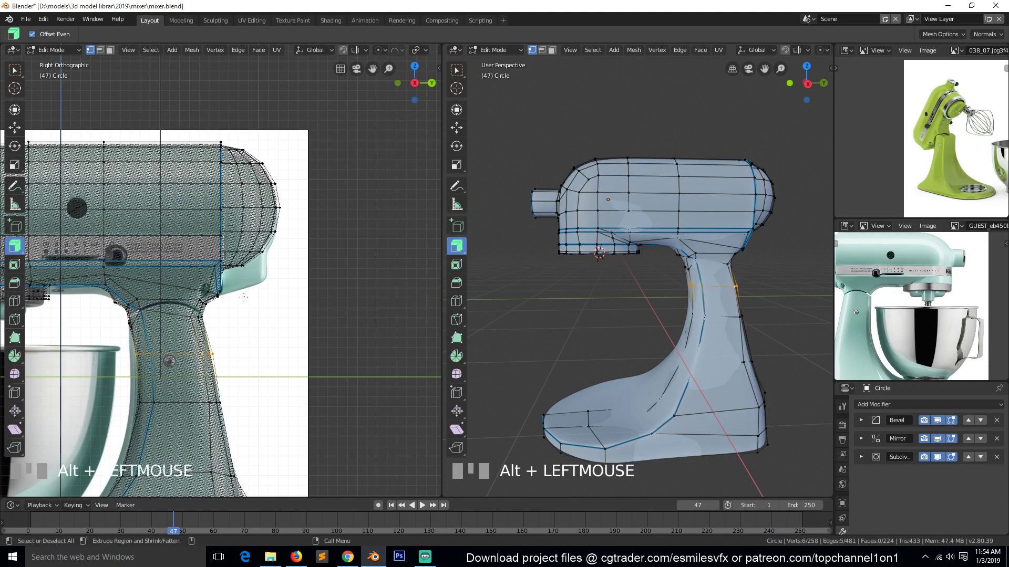
pyautogui.press('g')
pyautogui.click(243, 311)
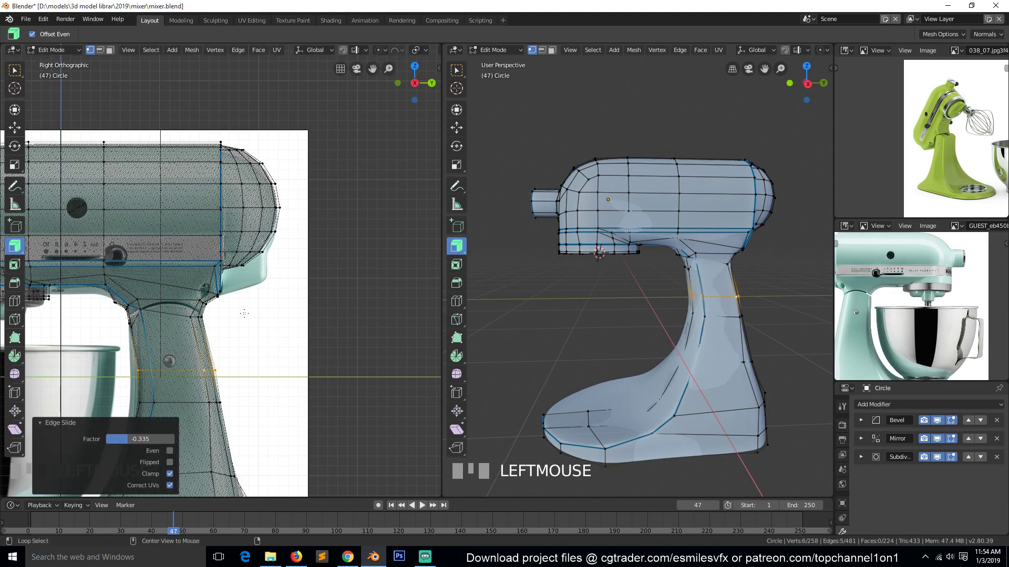
pyautogui.hotkey('alt', 'a')
# - Move the vertices along the column's front curve and the front of the base about -0.11 m along Y
pyautogui.scroll(-2, 210, 340)
pyautogui.scroll(-2, 186, 339)
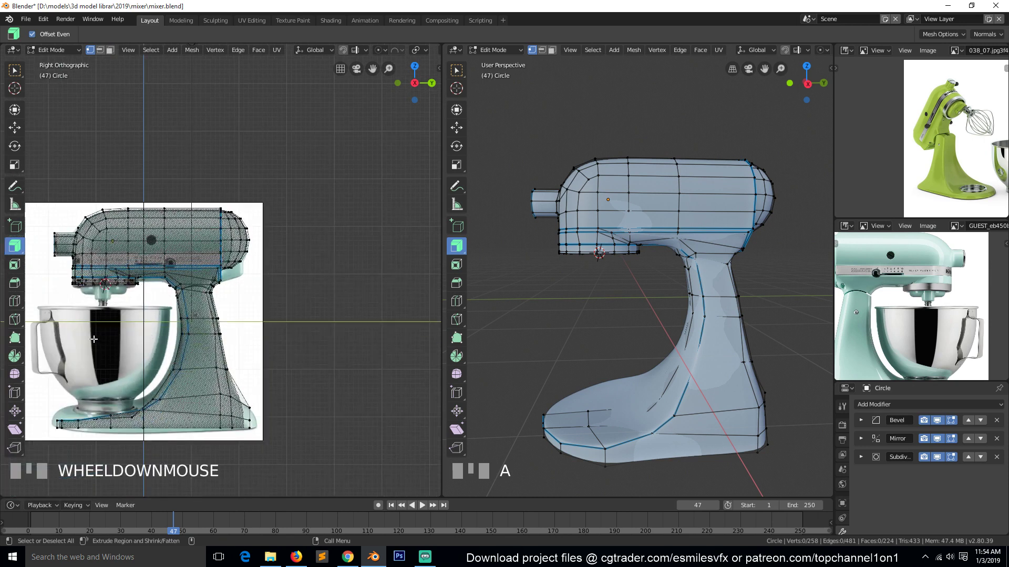
pyautogui.press('b')
pyautogui.moveTo(31, 331); pyautogui.dragTo(209, 421)
pyautogui.press('b')
pyautogui.moveTo(189, 368); pyautogui.dragTo(189, 367)
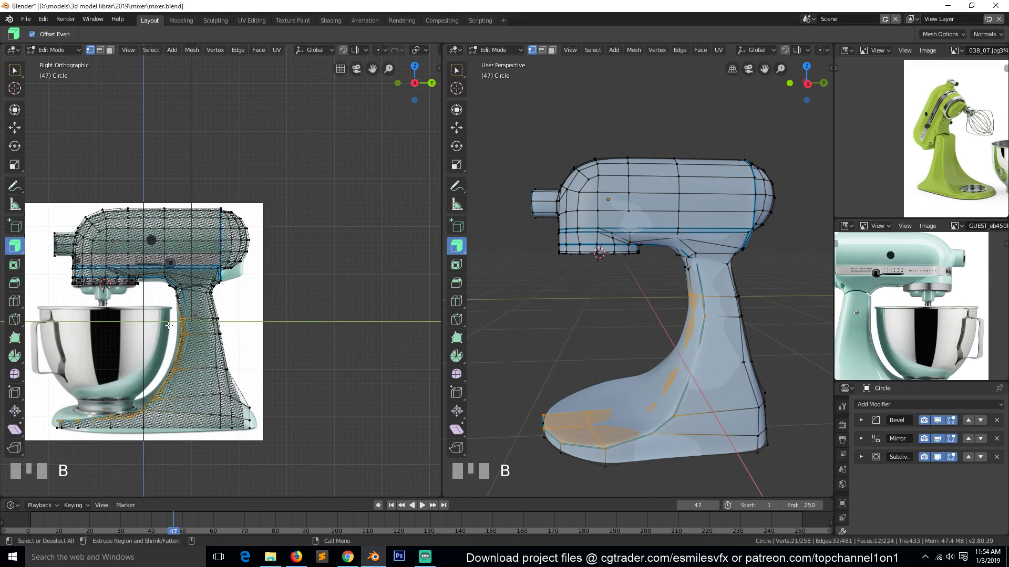
pyautogui.press('b')
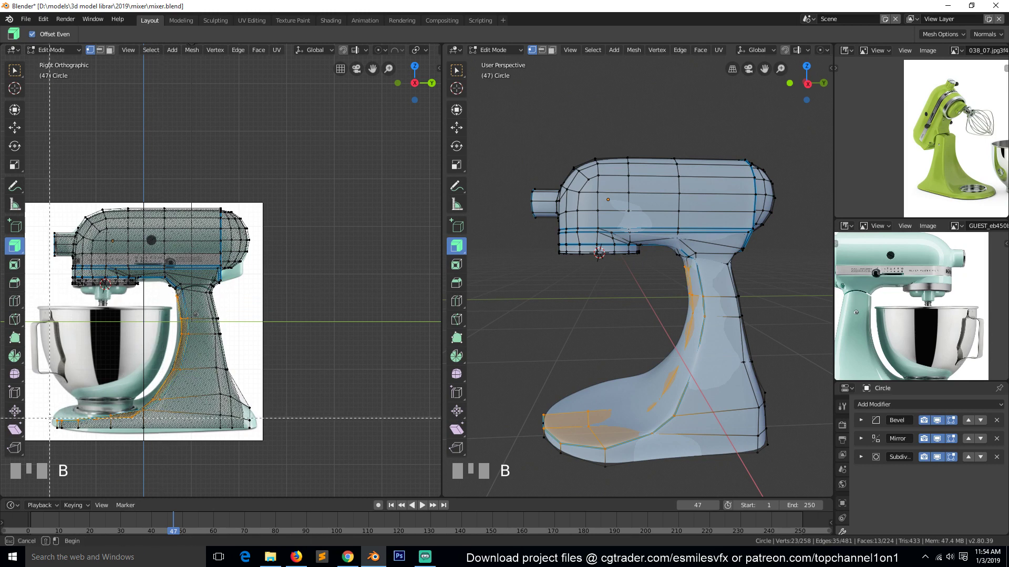
pyautogui.moveTo(49, 419); pyautogui.dragTo(152, 475)
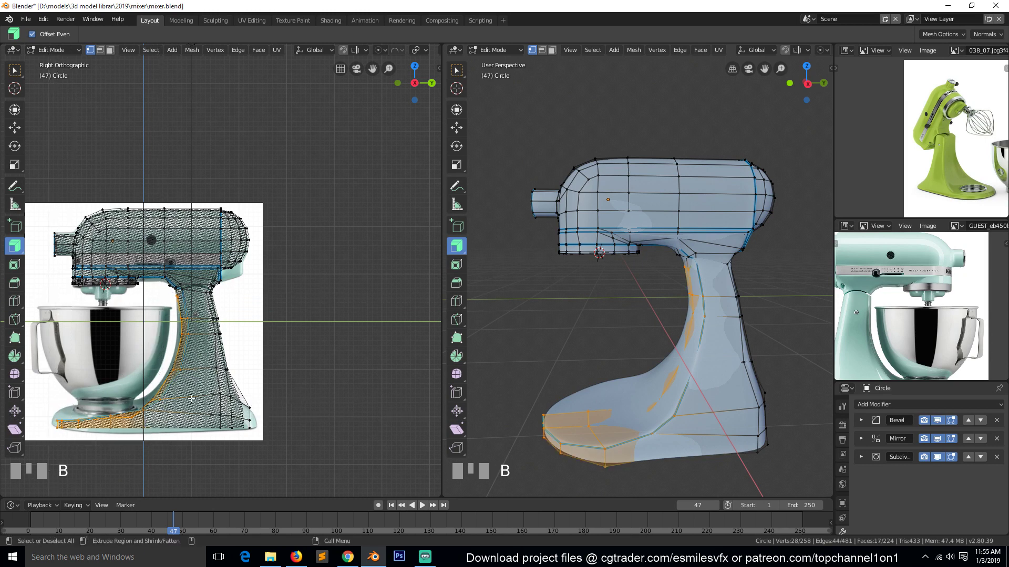
pyautogui.press('g')
pyautogui.press('y')
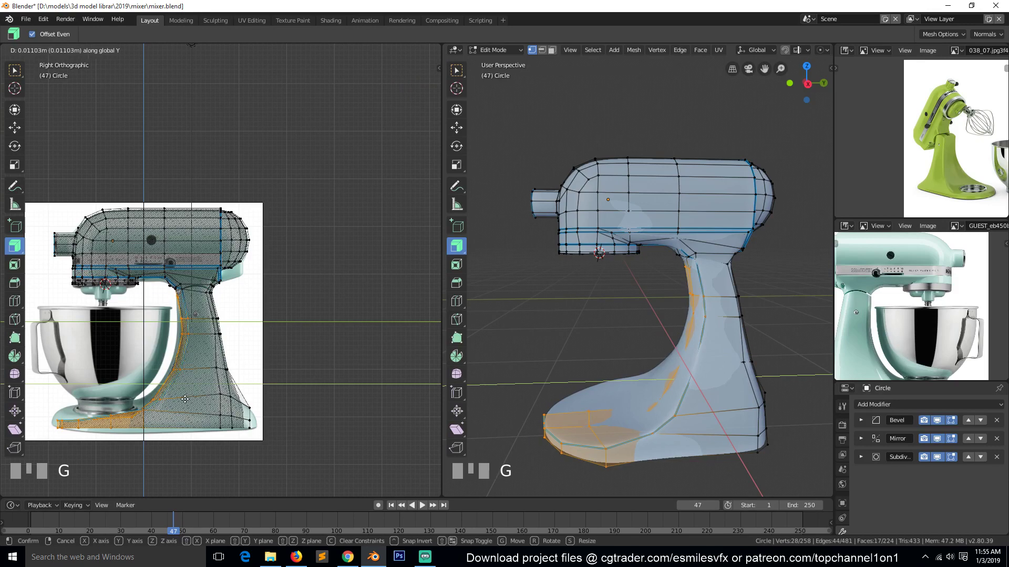
pyautogui.click(187, 398)
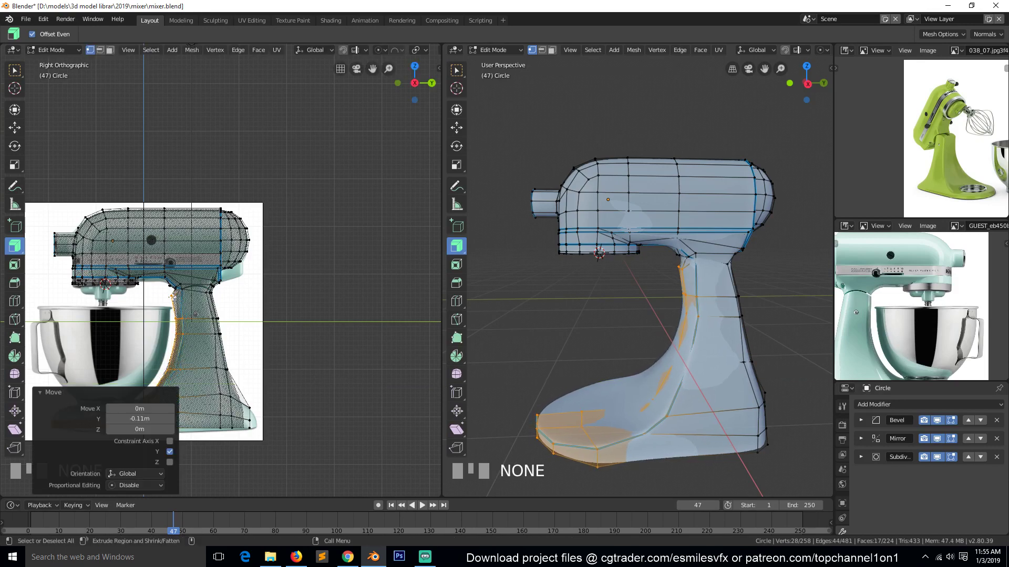
# - Move the two protruding vertices at the top of the column's front edge inward along Y to match the reference outline
pyautogui.click(172, 295)
pyautogui.press('KP_Decimal')
pyautogui.scroll(3, 173, 295)
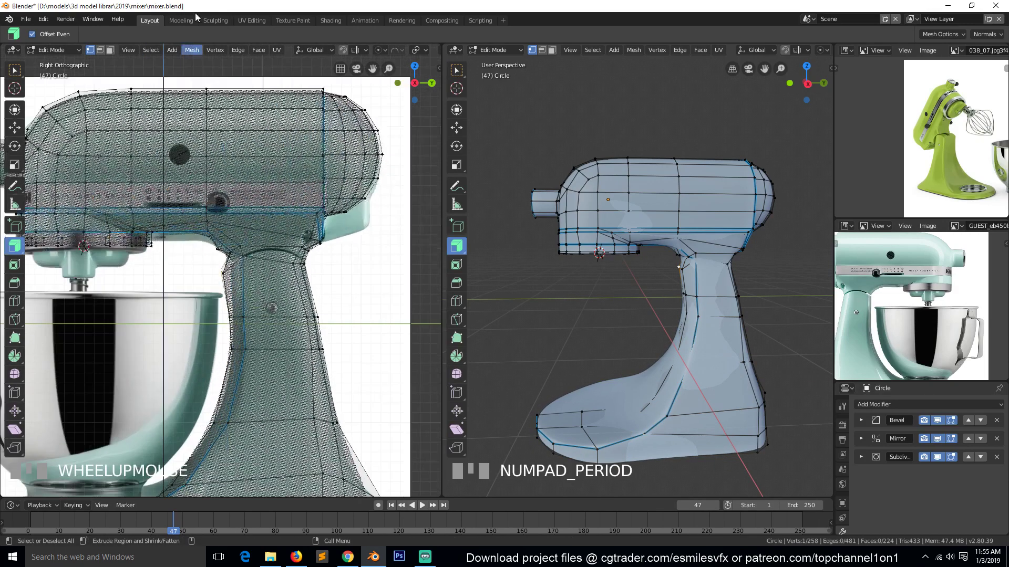
pyautogui.scroll(2, 189, 307)
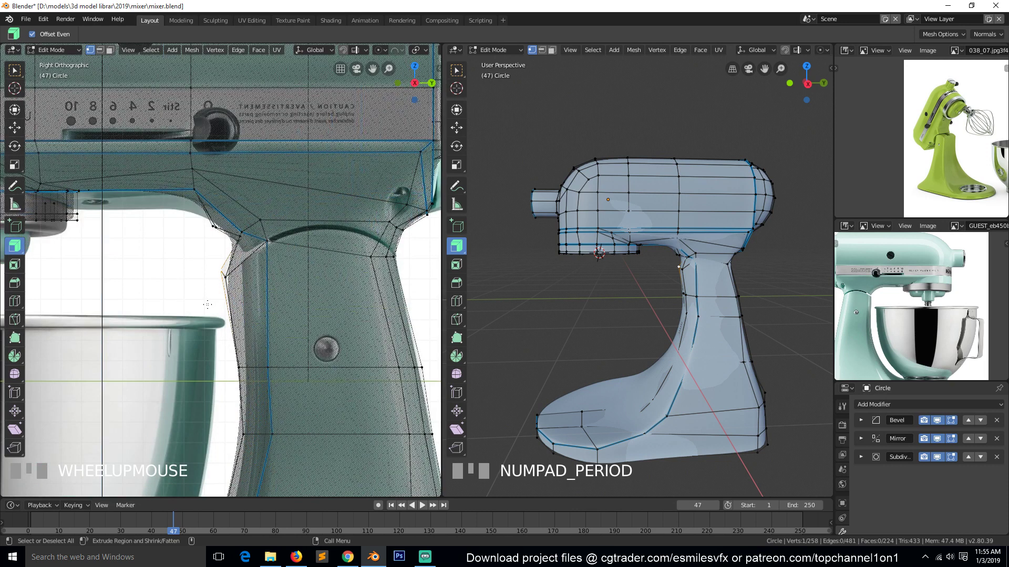
pyautogui.press('b')
pyautogui.moveTo(304, 305); pyautogui.dragTo(304, 305)
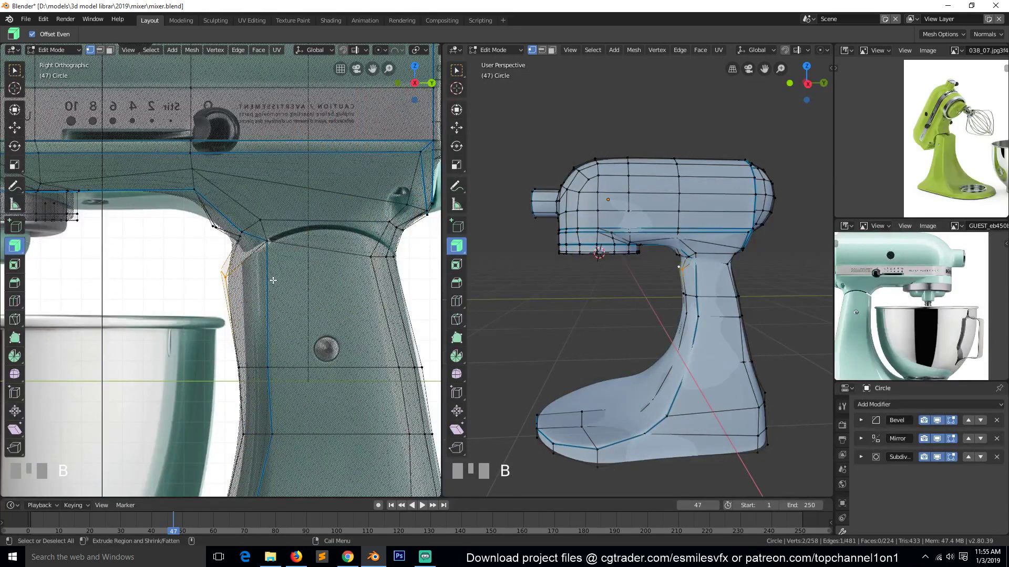
pyautogui.press('g')
pyautogui.press('y')
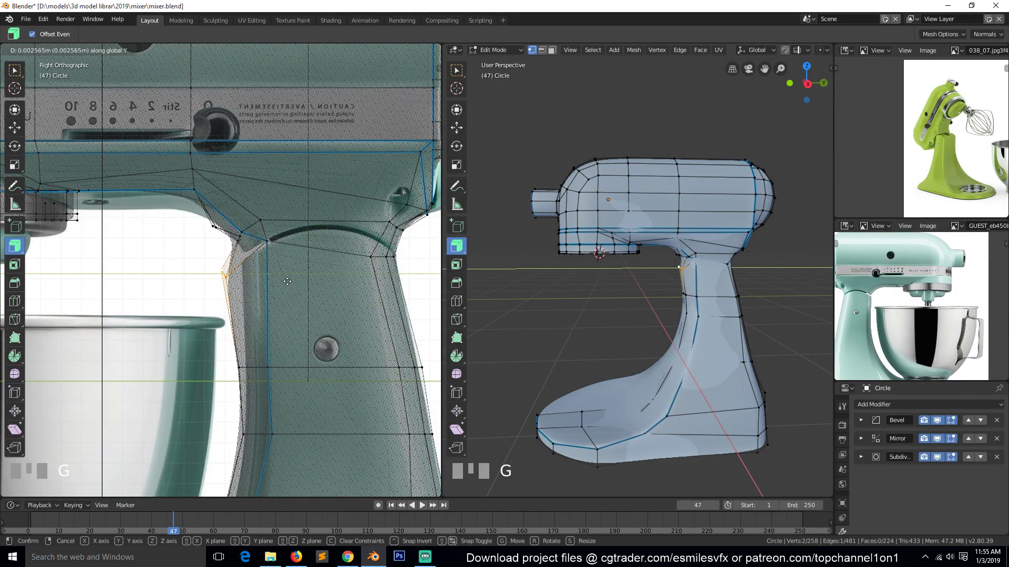
pyautogui.click(289, 280)
pyautogui.hotkey('alt', 'a')
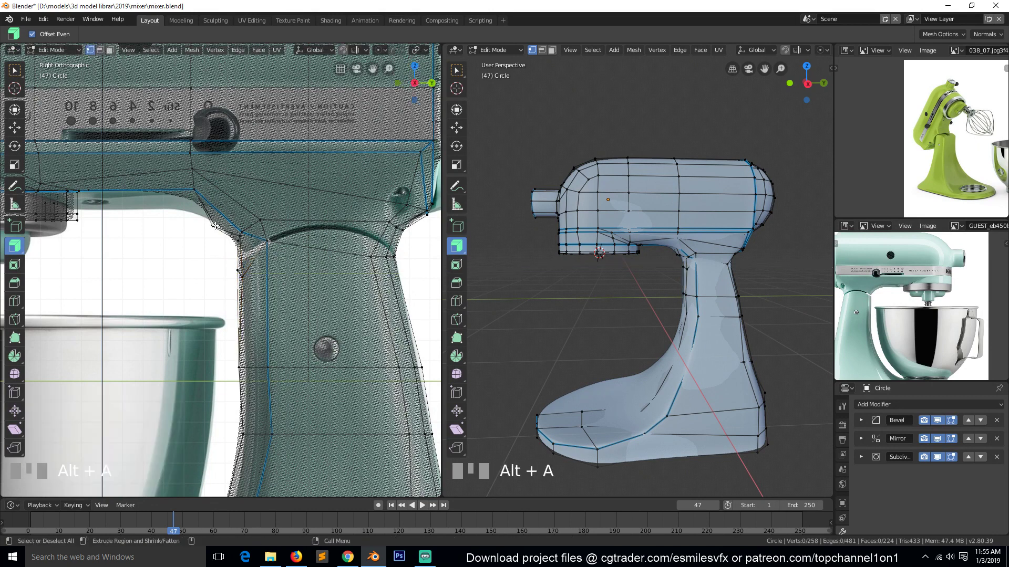
# - Move the vertex pair at the head-to-neck inner curve about 0.021 m along Y and 0.046 m up along Z
pyautogui.press('c')
pyautogui.rightClick(213, 227)
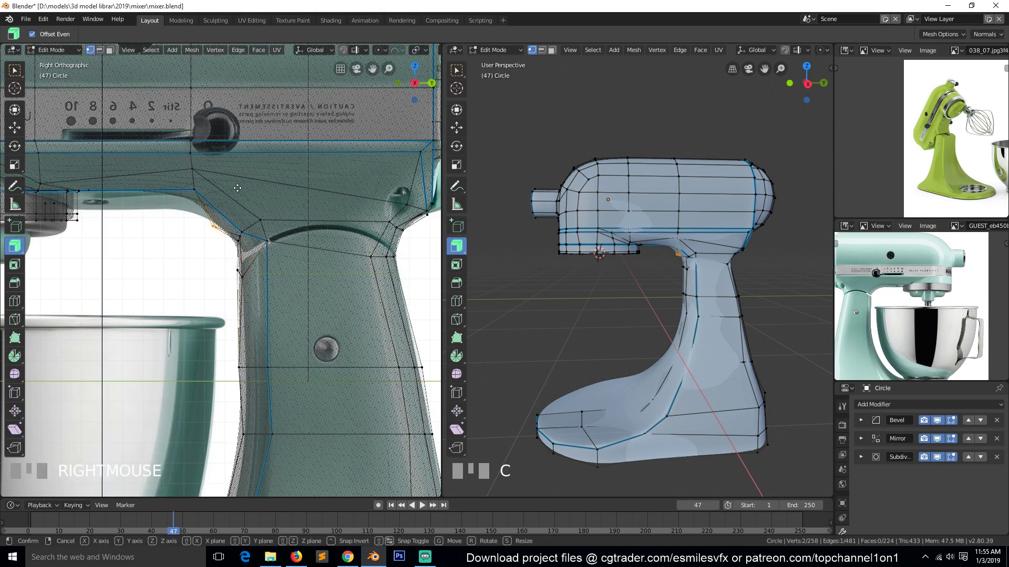
pyautogui.press('g')
pyautogui.click(239, 183)
# - Switch the reference viewport to solid shading and view the head-to-neck junction in perspective
pyautogui.press('z')
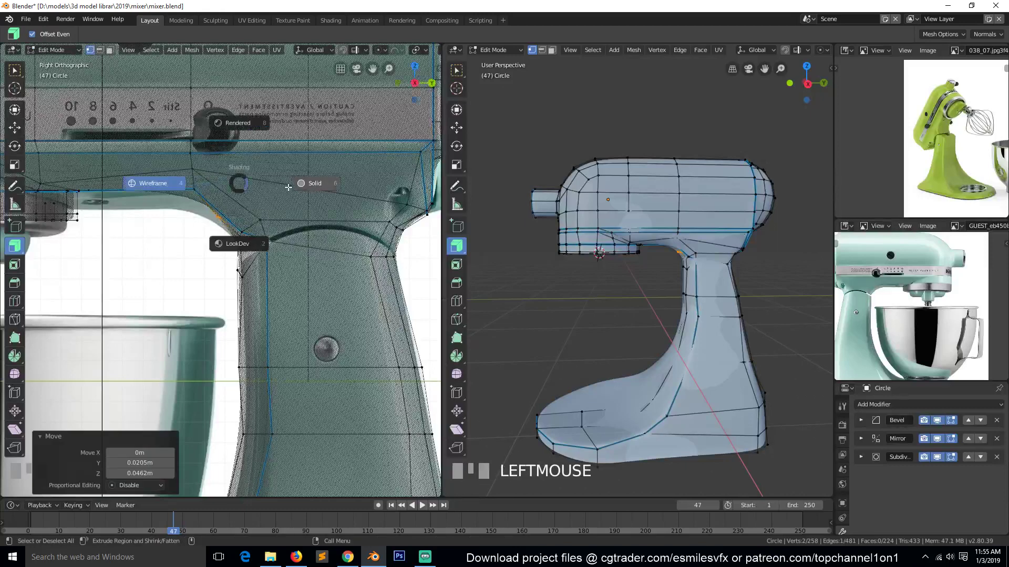
pyautogui.click(292, 186)
pyautogui.press('`')
pyautogui.moveTo(232, 207)
pyautogui.mouseDown(button='middle')
pyautogui.moveTo(289, 168)
pyautogui.moveTo(248, 185)
pyautogui.mouseUp(button='middle')
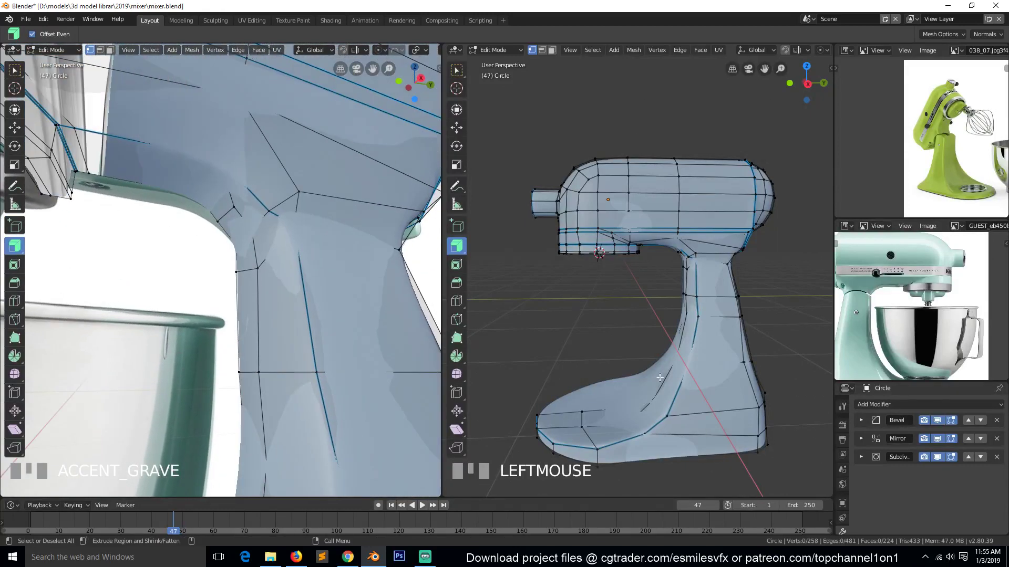
# - Turn off the Subdivision modifier's viewport display to show the unsmoothed mesh around the neck junction
pyautogui.scroll(3, 721, 289)
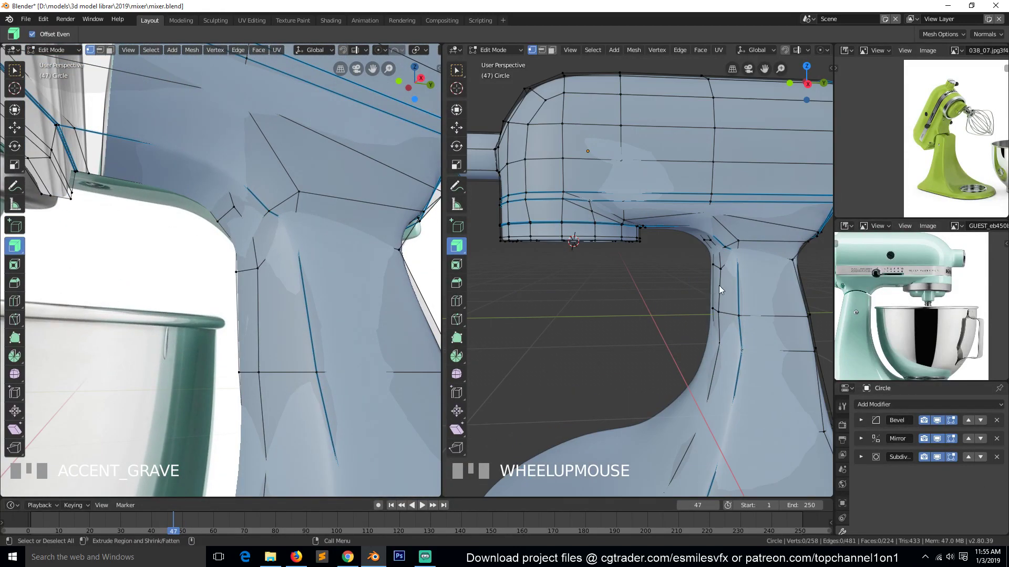
pyautogui.press('Tab')
pyautogui.scroll(3, 730, 283)
pyautogui.press('`')
pyautogui.moveTo(732, 282); pyautogui.dragTo(794, 243, button='middle')
pyautogui.press('Tab')
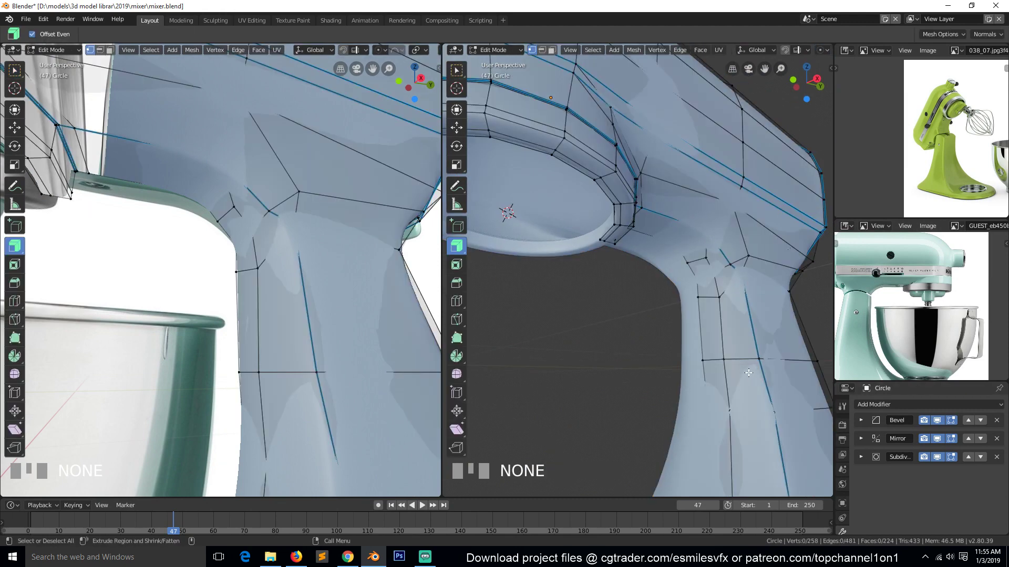
pyautogui.click(938, 457)
pyautogui.press('`')
pyautogui.moveTo(623, 306)
pyautogui.mouseDown(button='middle')
pyautogui.moveTo(641, 294)
pyautogui.moveTo(635, 301)
pyautogui.mouseUp(button='middle')
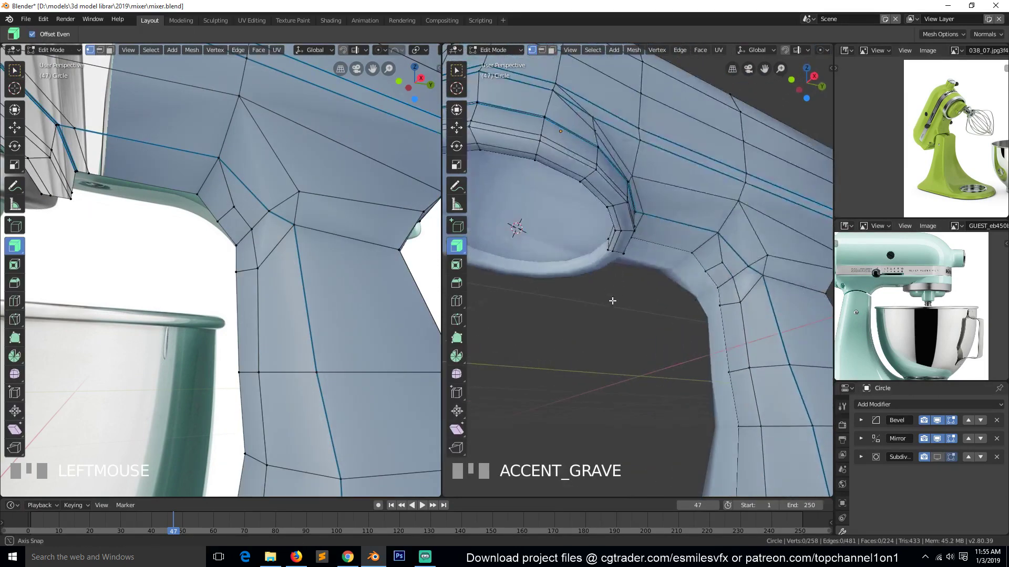
# - Merge the two adjacent vertex pairs at the neck's front corner, each pair at its last selected vertex
pyautogui.click(731, 275)
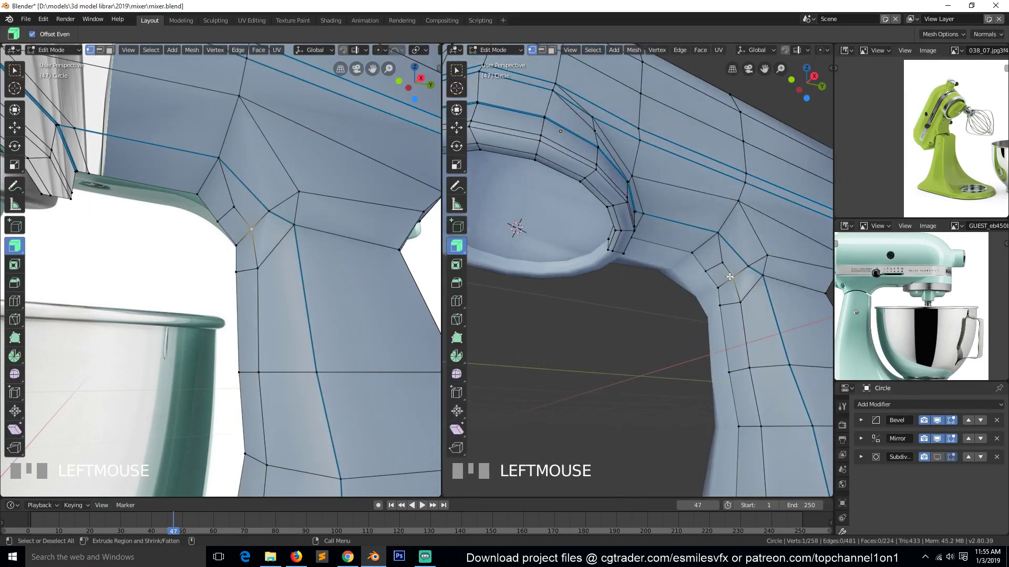
pyautogui.keyDown('shift'); pyautogui.click(723, 261); pyautogui.keyUp('shift')
pyautogui.hotkey('alt', 'm')
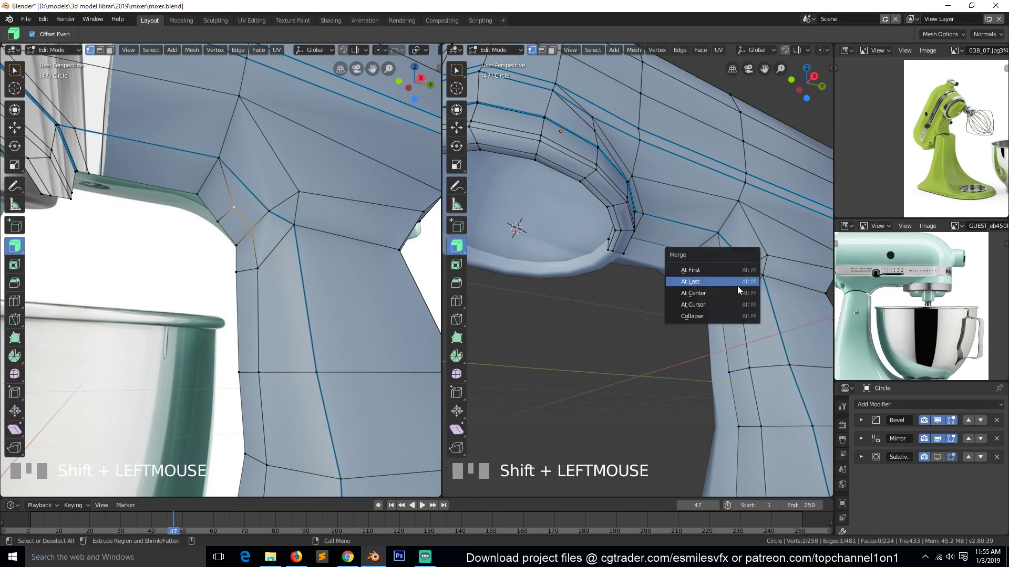
pyautogui.click(742, 297)
pyautogui.click(717, 287)
pyautogui.keyDown('shift'); pyautogui.click(702, 274); pyautogui.keyUp('shift')
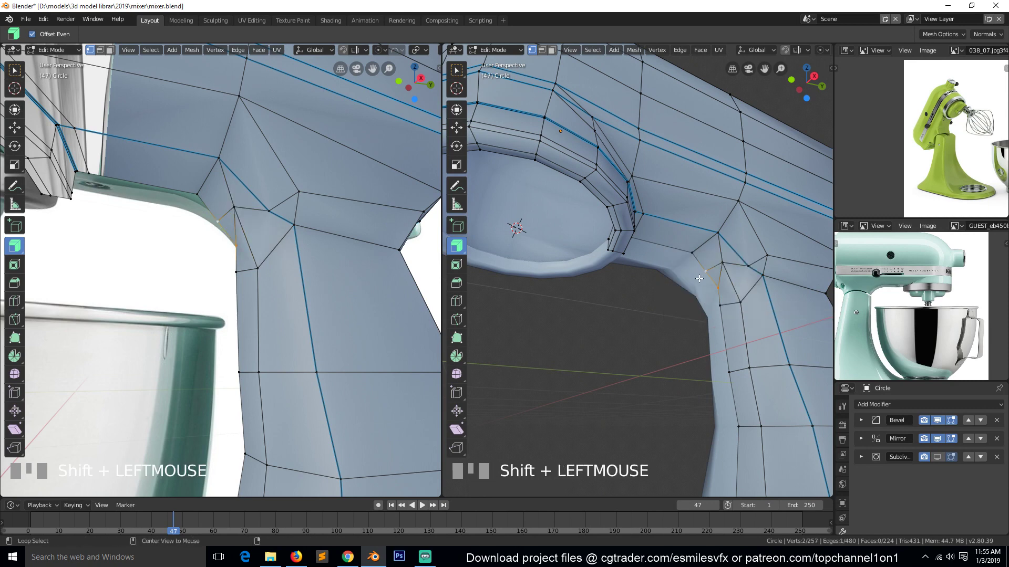
pyautogui.hotkey('alt', 'm')
pyautogui.click(699, 279)
# - In the right orthographic view, move the creased-edge vertex at the neck's front corner upward to smooth the curve
pyautogui.press('`')
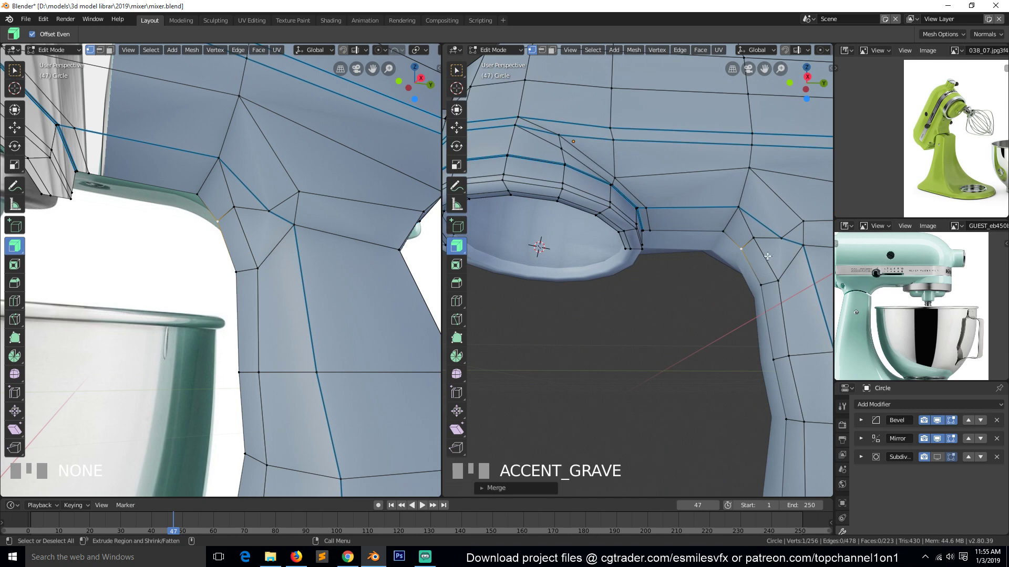
pyautogui.click(785, 233)
pyautogui.press('KP_3')
pyautogui.press('KP_Decimal')
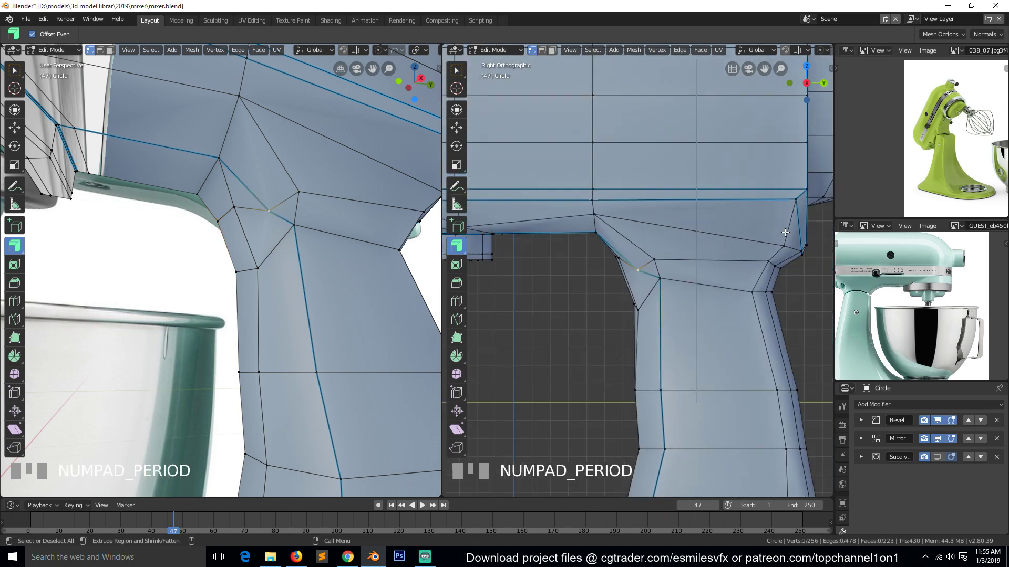
pyautogui.scroll(1, 652, 296)
pyautogui.press('g')
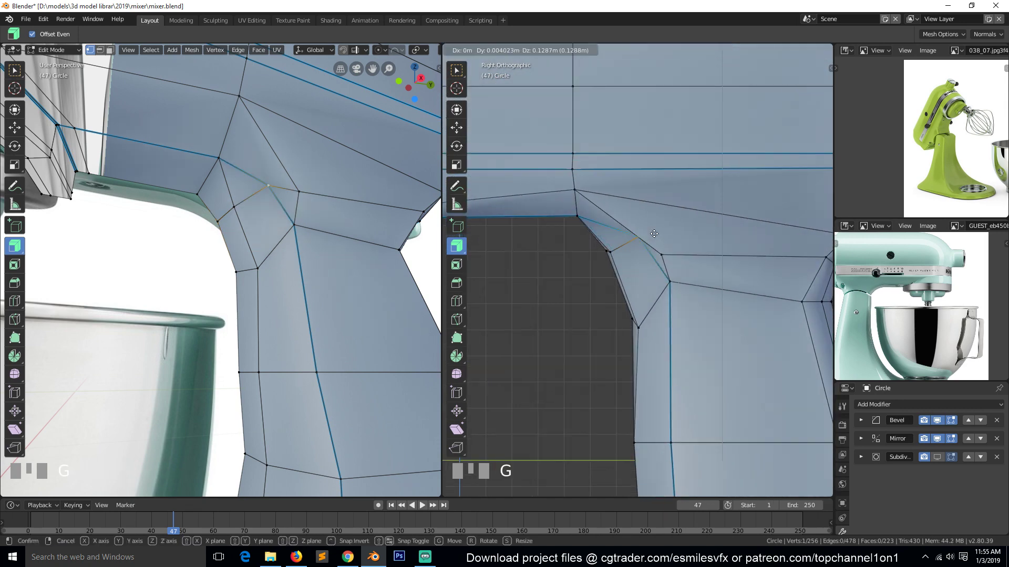
pyautogui.click(650, 242)
# - Move the vertex just behind the creased neck corner about 0.014 m along Y and 0.074 m up along Z
pyautogui.click(667, 247)
pyautogui.press('g')
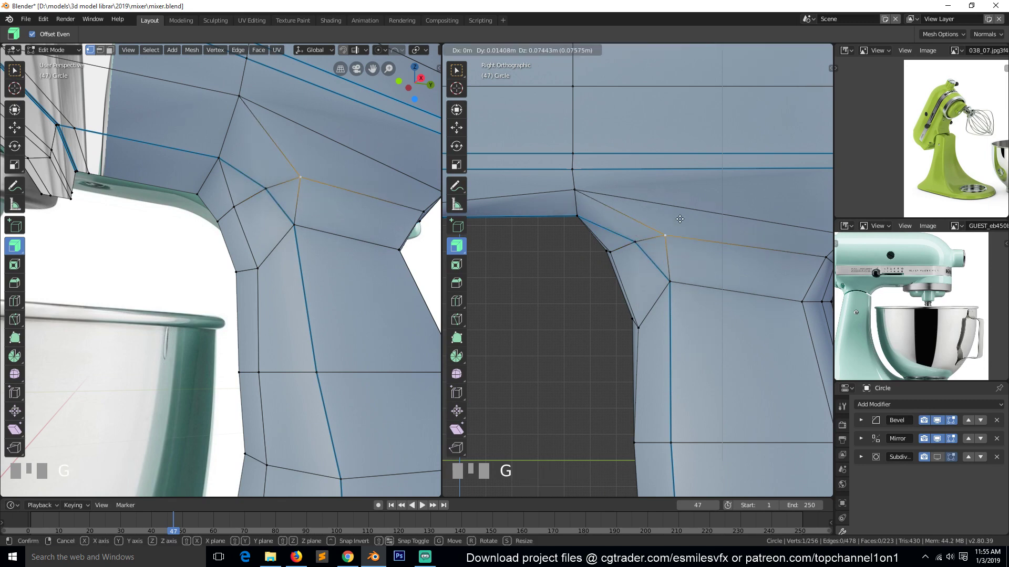
pyautogui.click(680, 219)
pyautogui.scroll(-1, 679, 221)
pyautogui.hotkey('alt', 'a')
pyautogui.press('`')
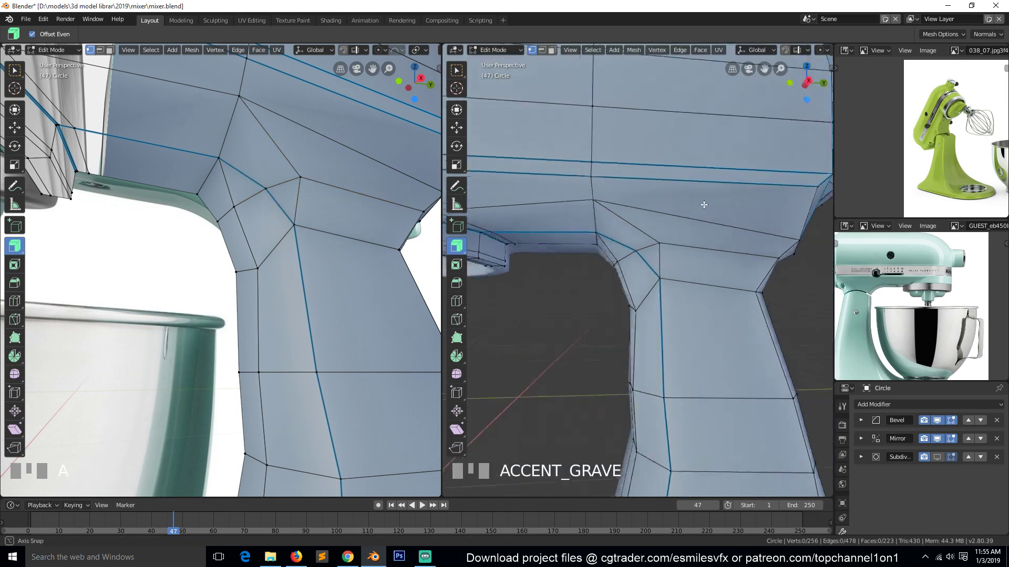
pyautogui.moveTo(703, 204); pyautogui.dragTo(767, 182, button='middle')
pyautogui.press('`')
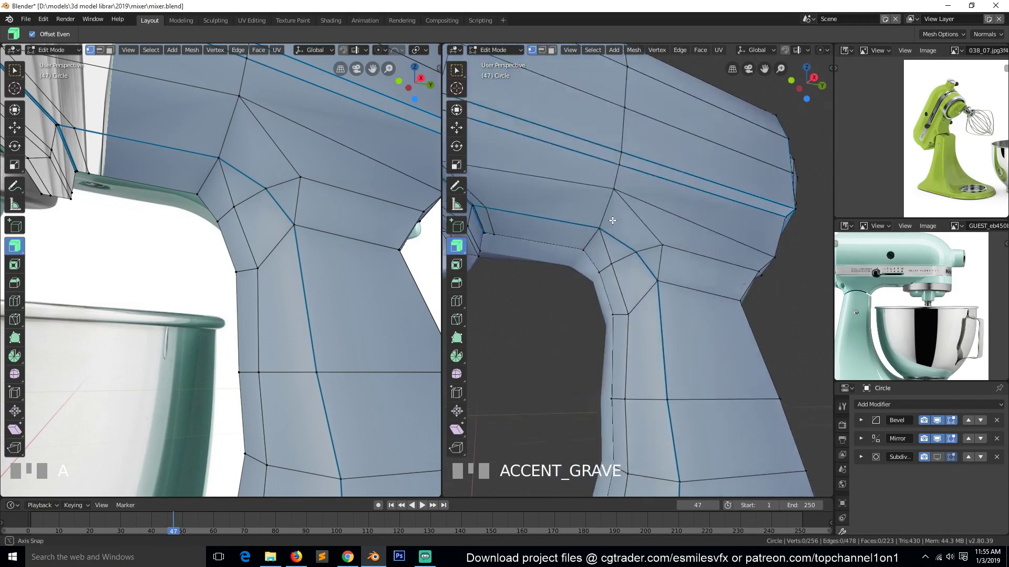
# - Slide the two vertices where the neck's front curve meets the head along their edges toward the front of the mixer
pyautogui.click(578, 233)
pyautogui.keyDown('shift'); pyautogui.click(589, 238); pyautogui.keyUp('shift')
pyautogui.press('g')
pyautogui.press('g')
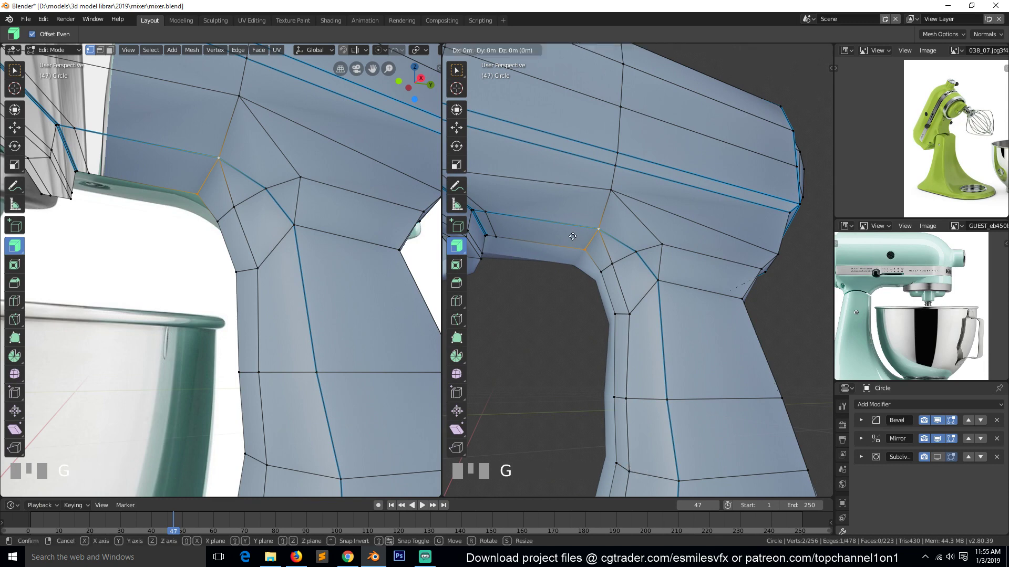
pyautogui.click(563, 234)
pyautogui.press('KP_3')
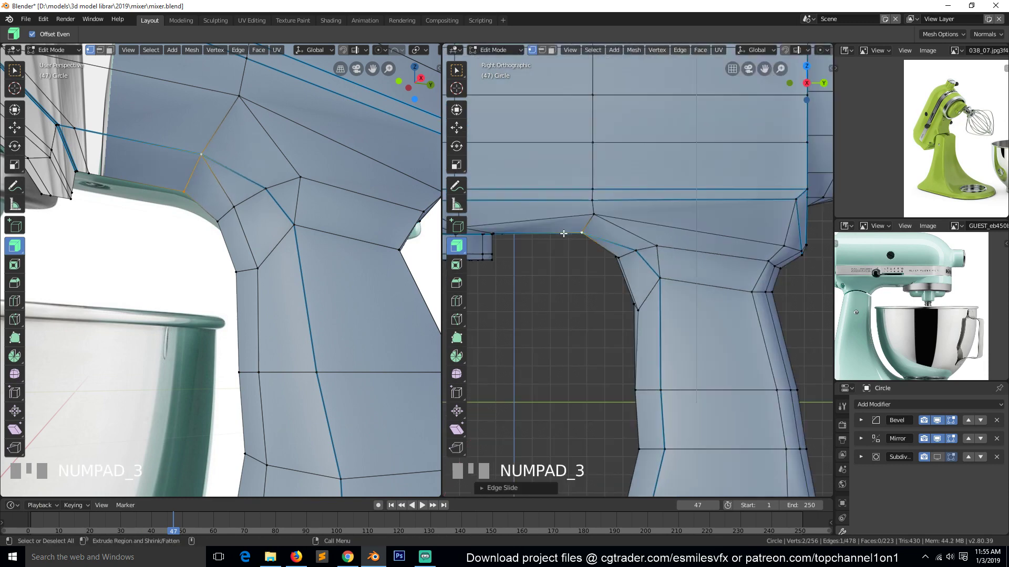
pyautogui.scroll(2, 563, 234)
pyautogui.hotkey('alt', 'a')
# - Select the short edge path crossing the neck's front curve below the head and delete it as an edge loop
pyautogui.press('`')
pyautogui.moveTo(614, 196); pyautogui.dragTo(601, 197, button='middle')
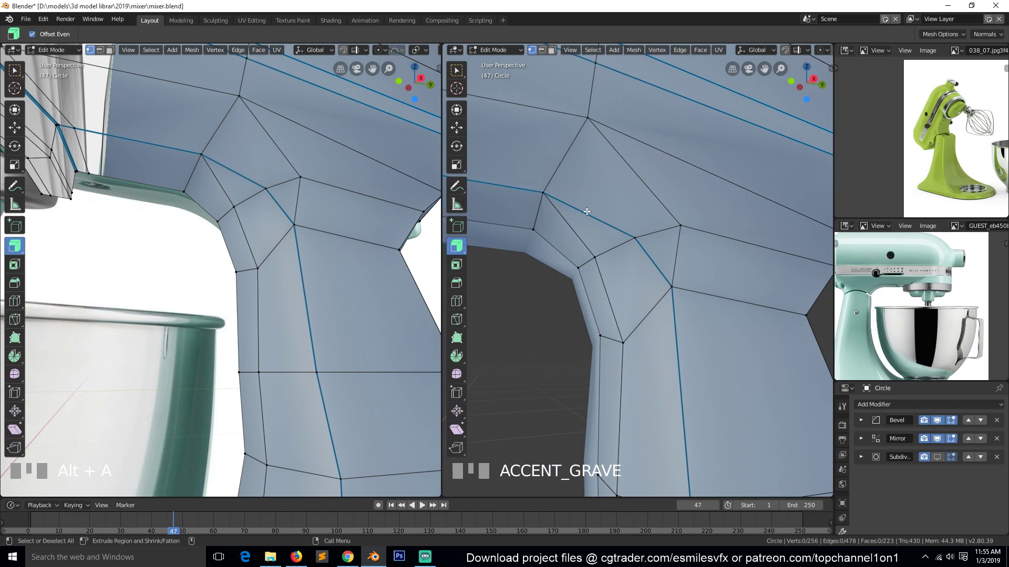
pyautogui.scroll(-1, 593, 203)
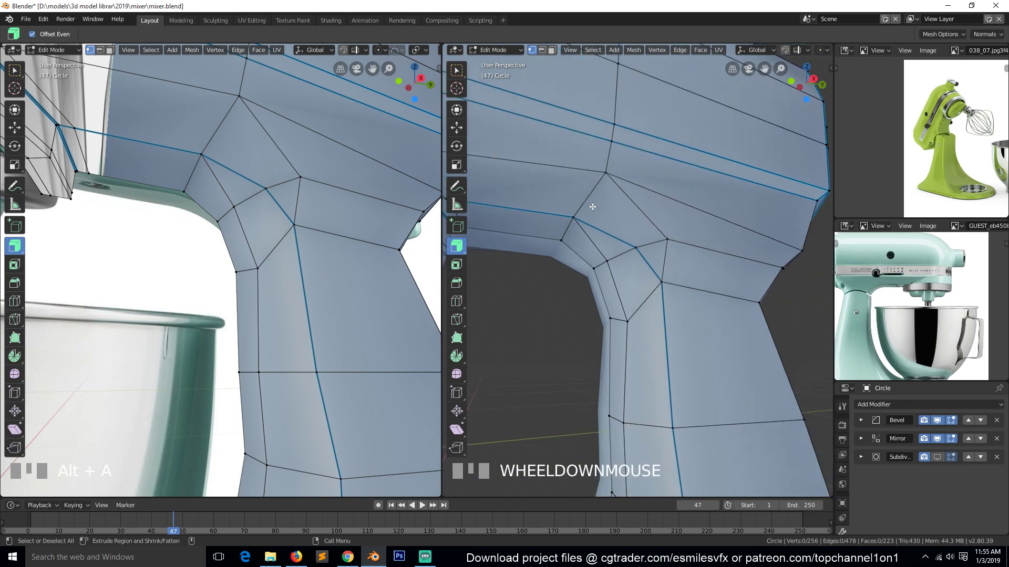
pyautogui.scroll(-1, 616, 218)
pyautogui.scroll(1, 617, 237)
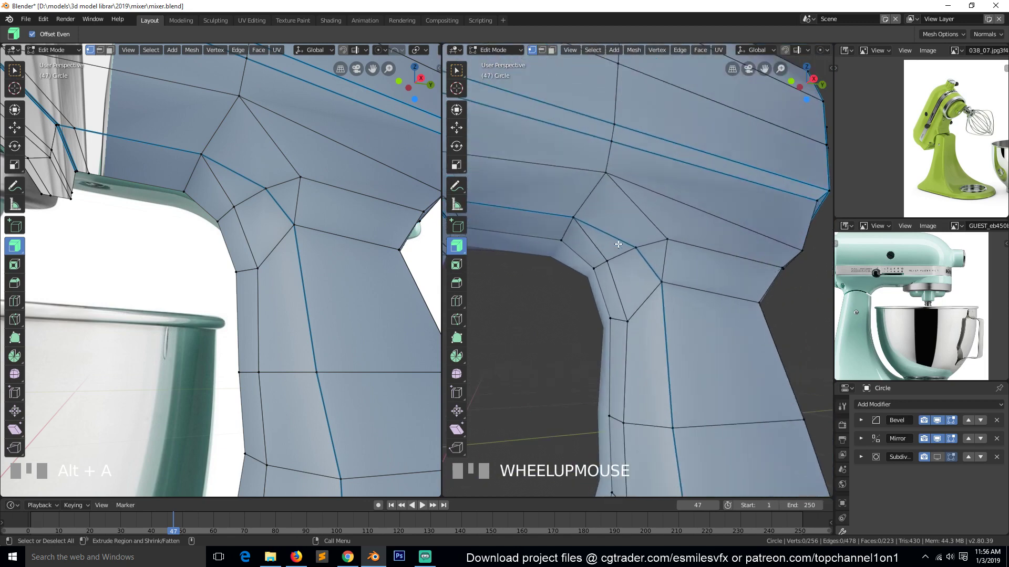
pyautogui.scroll(-2, 610, 252)
pyautogui.press('`')
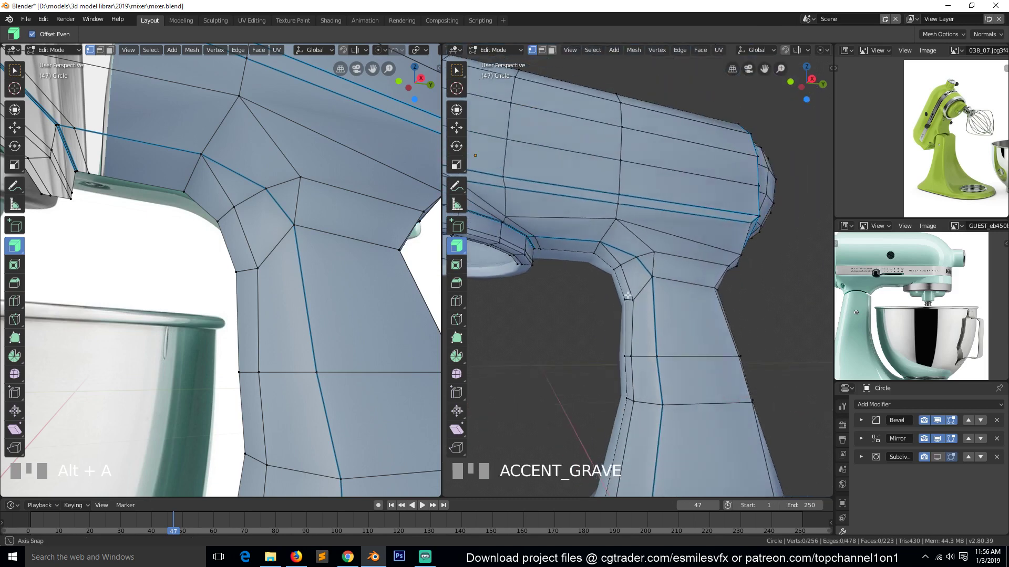
pyautogui.click(641, 255)
pyautogui.press('x')
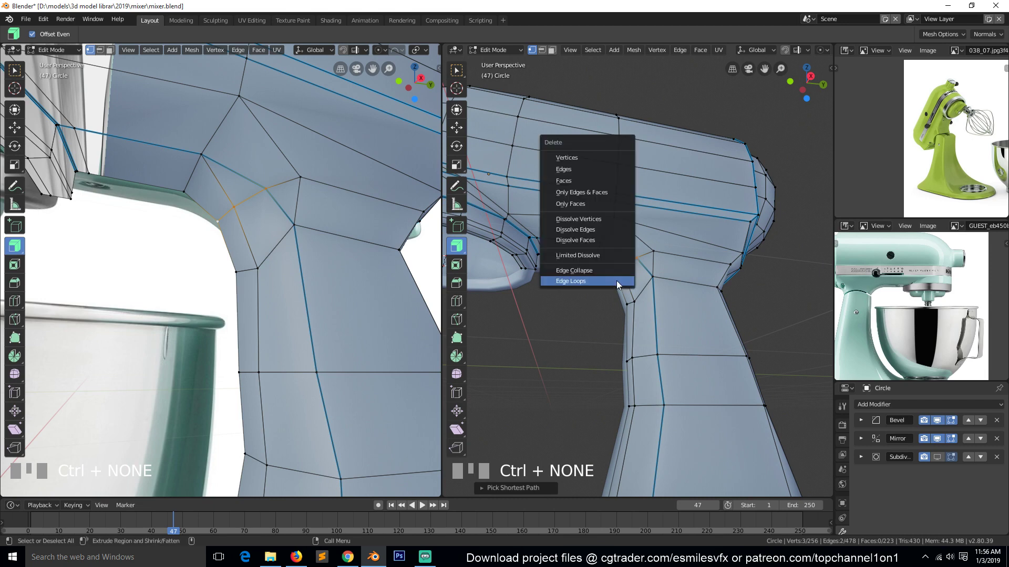
pyautogui.click(616, 280)
pyautogui.hotkey('alt', 'a')
# - Dissolve the vertical edge inside the neck's front corner, just in front of the creased edge
pyautogui.press('`')
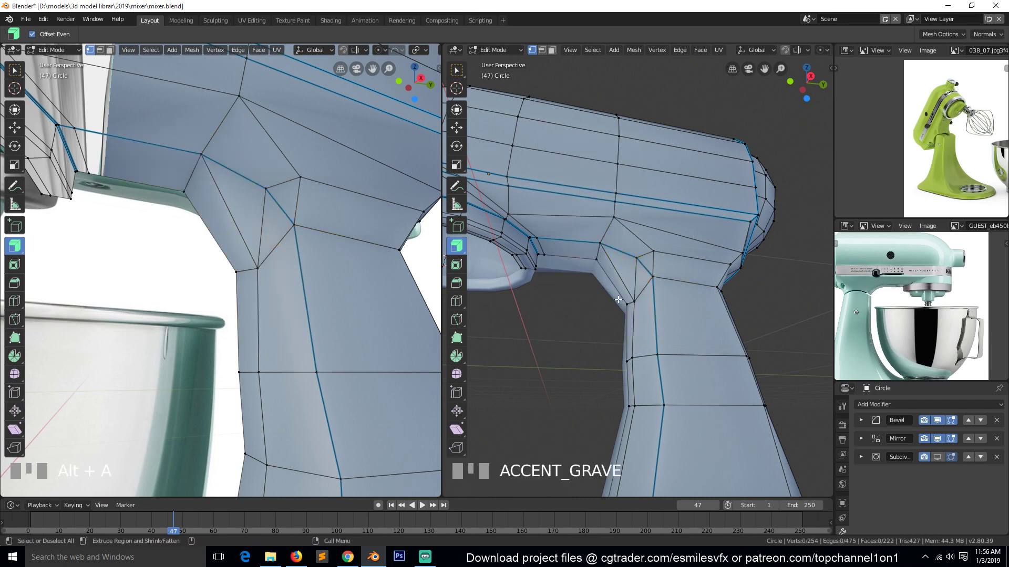
pyautogui.press('2')
pyautogui.click(640, 279)
pyautogui.keyDown('shift'); pyautogui.click(639, 279); pyautogui.keyUp('shift')
pyautogui.click(643, 283)
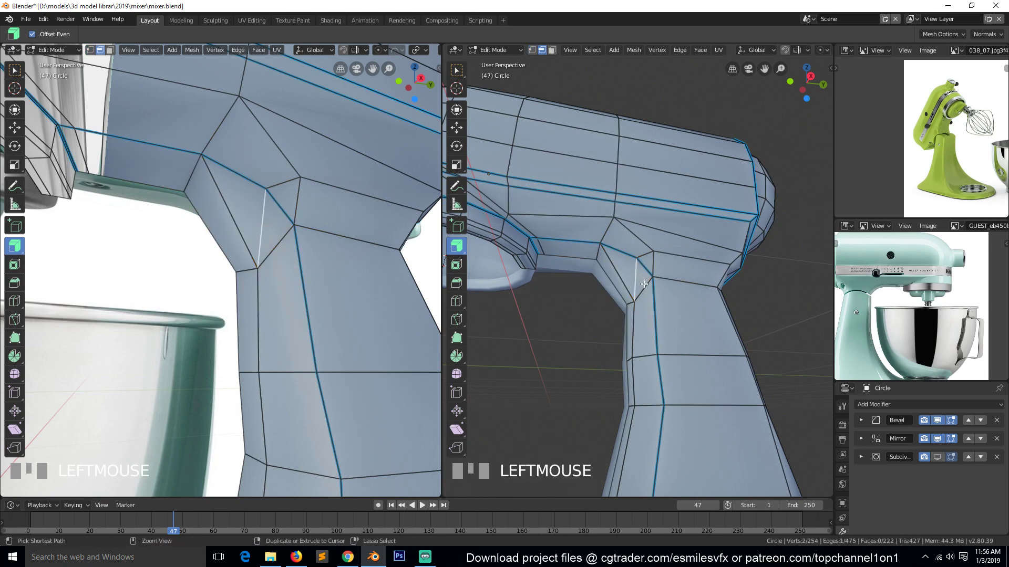
pyautogui.hotkey('alt', 'a')
pyautogui.press('`')
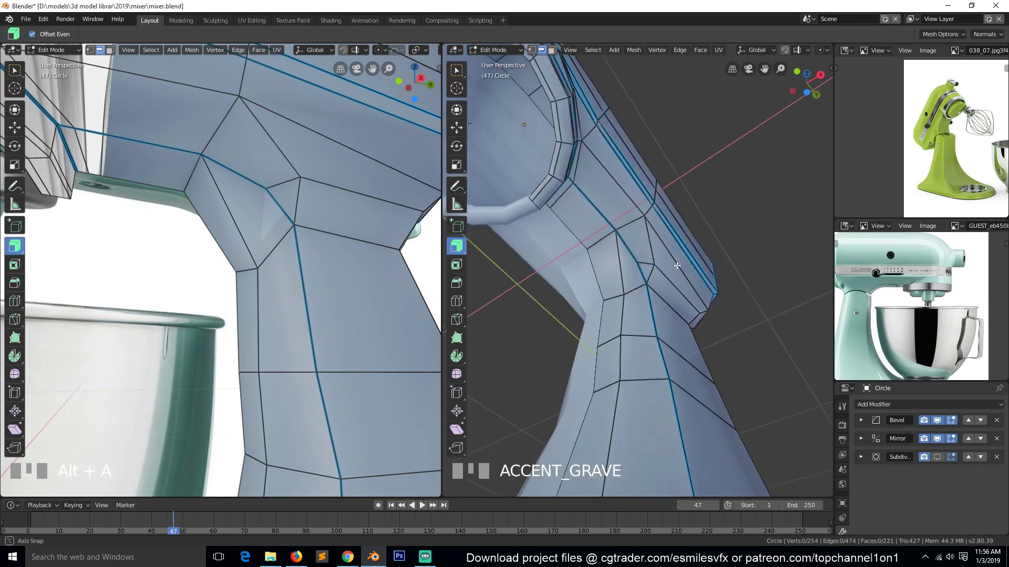
pyautogui.press('Tab')
pyautogui.press('`')
pyautogui.press('Tab')
pyautogui.press('`')
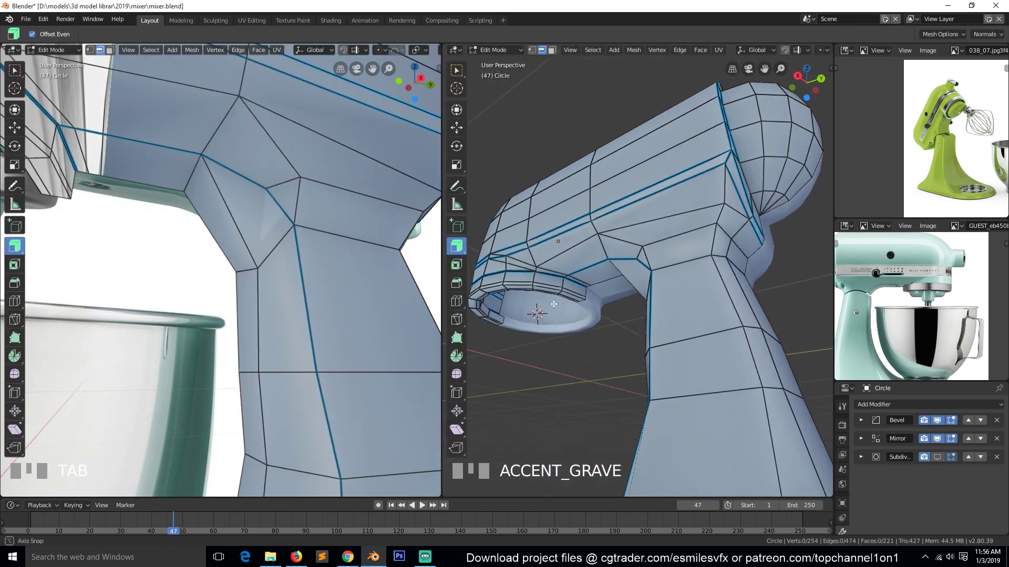
pyautogui.scroll(-5, 624, 319)
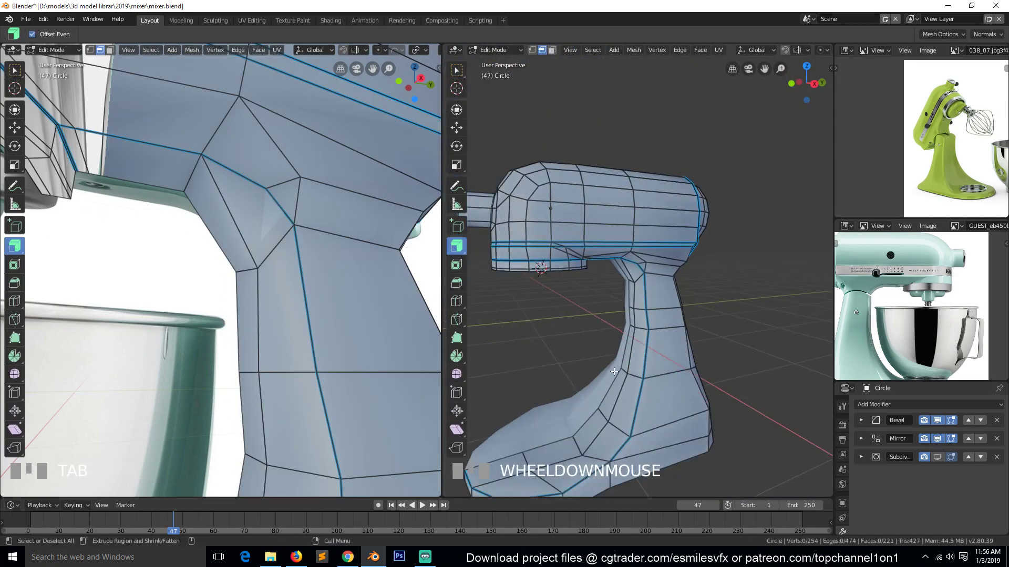
# - Try to subdivide the horizontal edges down the neck's side by box-selecting them from the head junction to the base
pyautogui.press('`')
pyautogui.hotkey('ctrl', 'r')
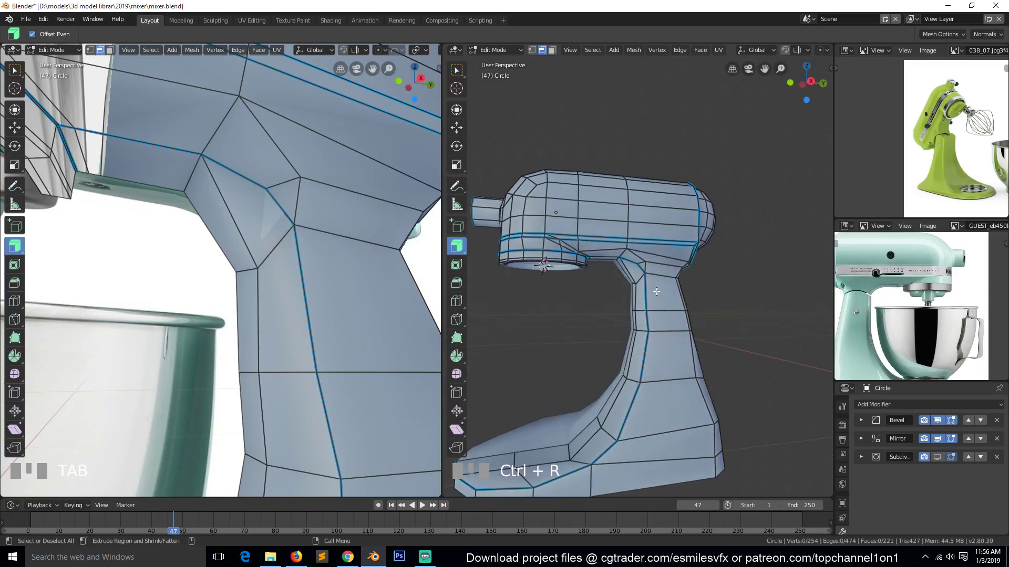
pyautogui.click(680, 478)
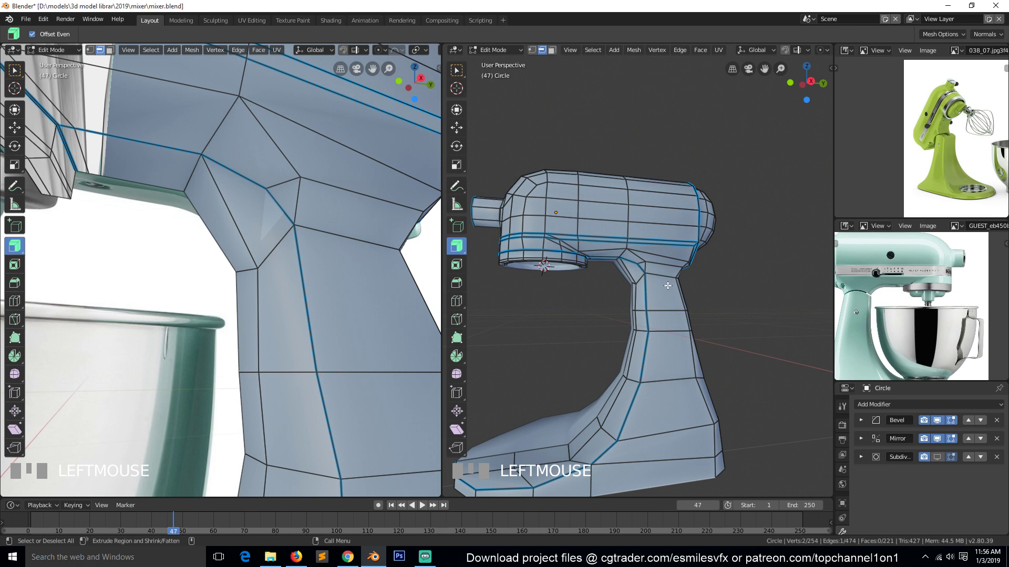
pyautogui.press('b')
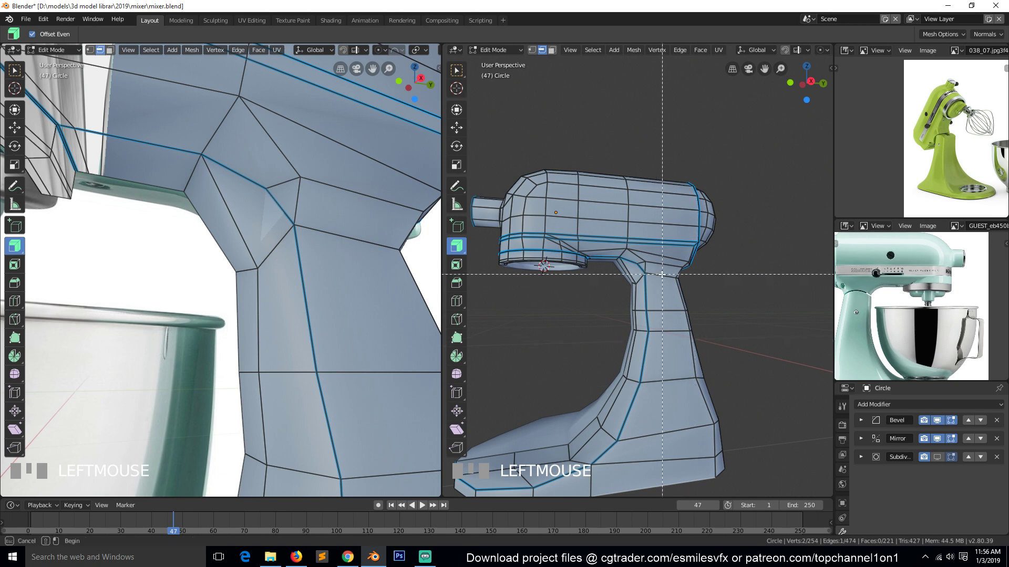
pyautogui.moveTo(656, 272); pyautogui.dragTo(677, 489)
pyautogui.rightClick(677, 489)
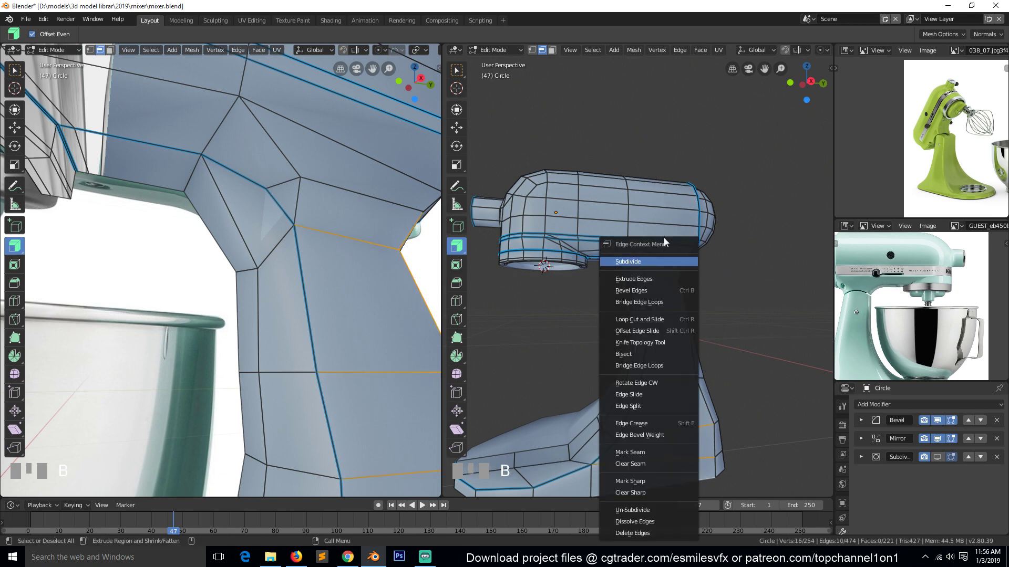
pyautogui.click(663, 263)
pyautogui.hotkey('alt', 'a')
pyautogui.press('`')
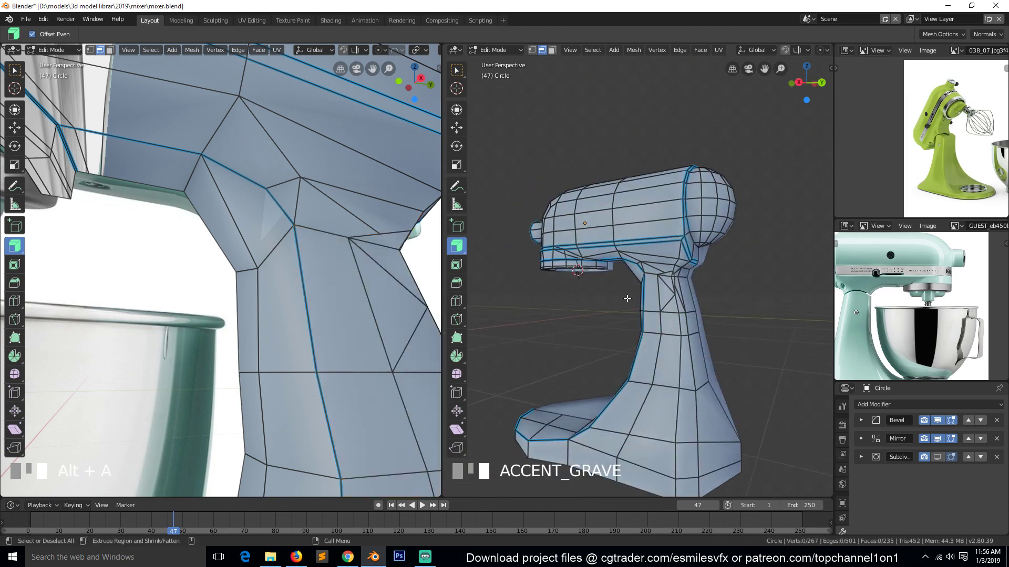
# - Undo the subdivision of the box-selected neck edges and clear the selection
pyautogui.hotkey('ctrl', 'z')
pyautogui.hotkey('ctrl', 'z')
pyautogui.hotkey('alt', 'a')
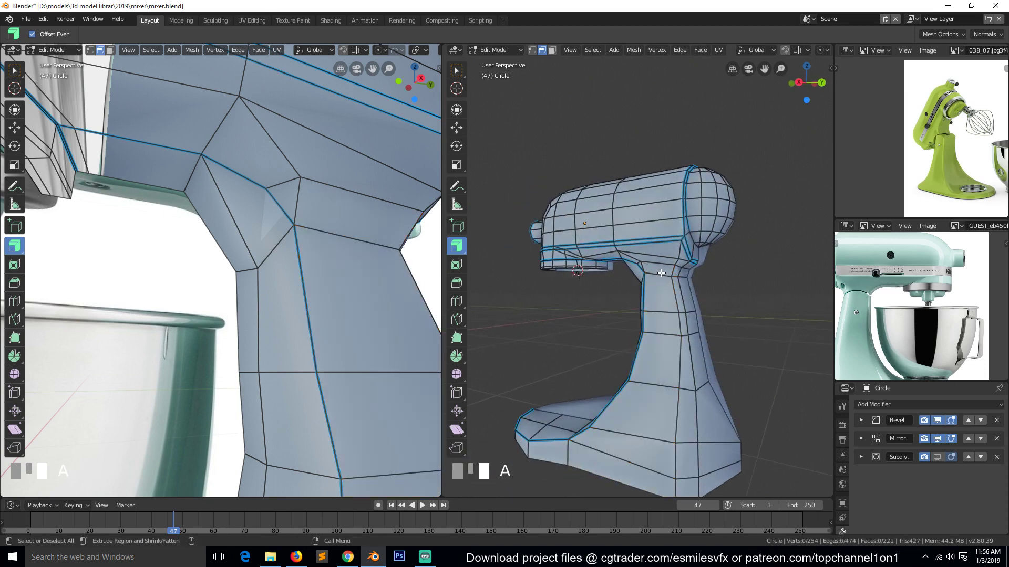
pyautogui.press('b')
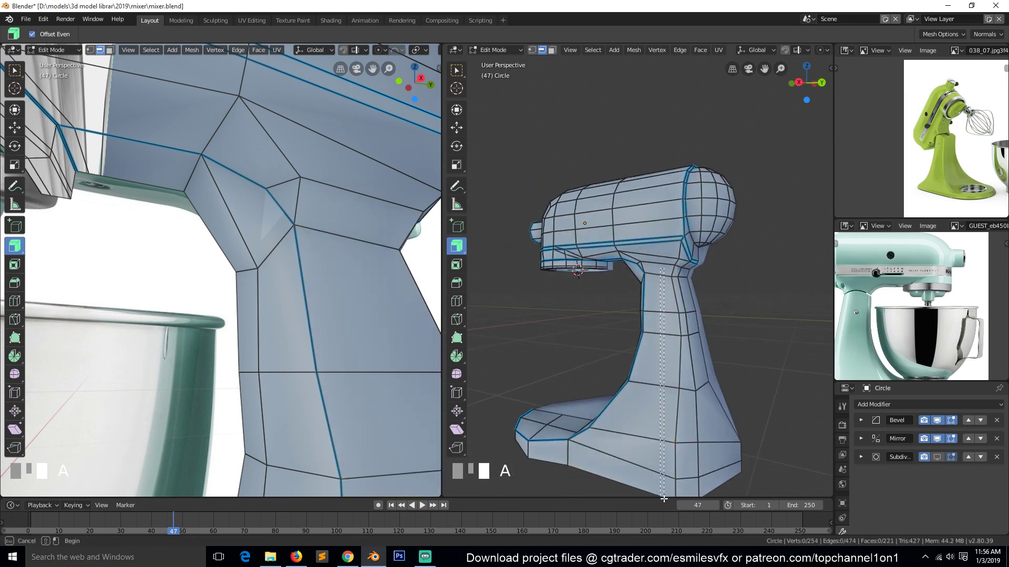
pyautogui.press('Escape')
# - Circle-select only the visible horizontal edges down the neck's side to the base and subdivide them
pyautogui.scroll(-1, 662, 392)
pyautogui.press('c')
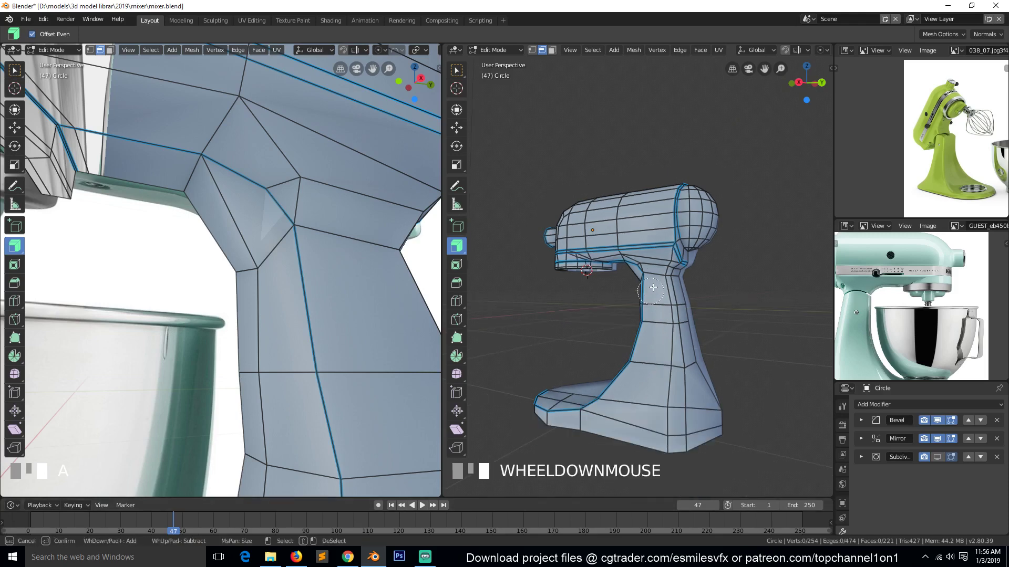
pyautogui.moveTo(658, 269); pyautogui.dragTo(655, 283)
pyautogui.rightClick(635, 430)
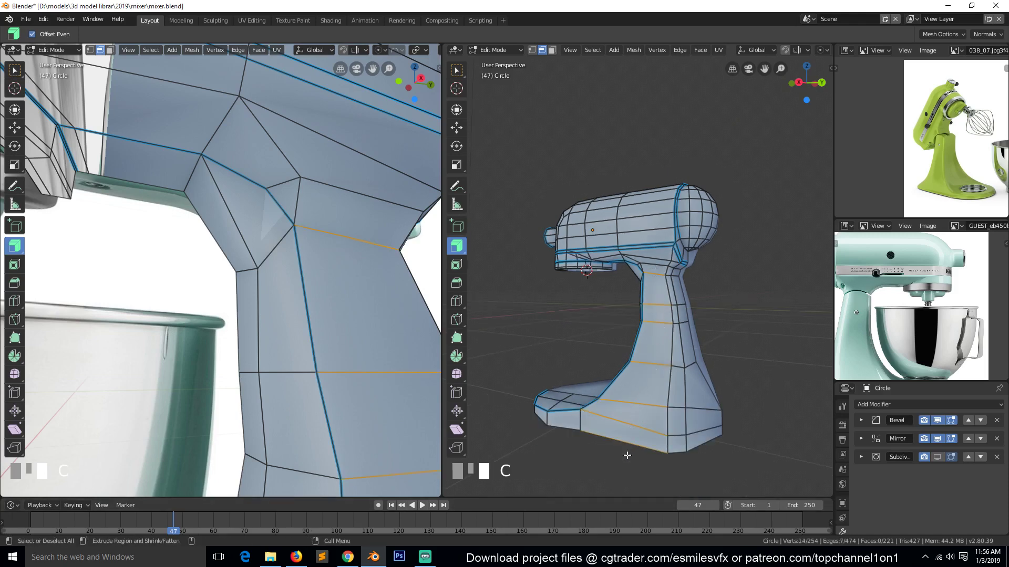
pyautogui.rightClick(605, 407)
pyautogui.click(608, 263)
# - Connect the junction vertex above the neck's crease to the top of the side centre edge line, and dissolve the short edge below that vertex
pyautogui.scroll(8, 607, 263)
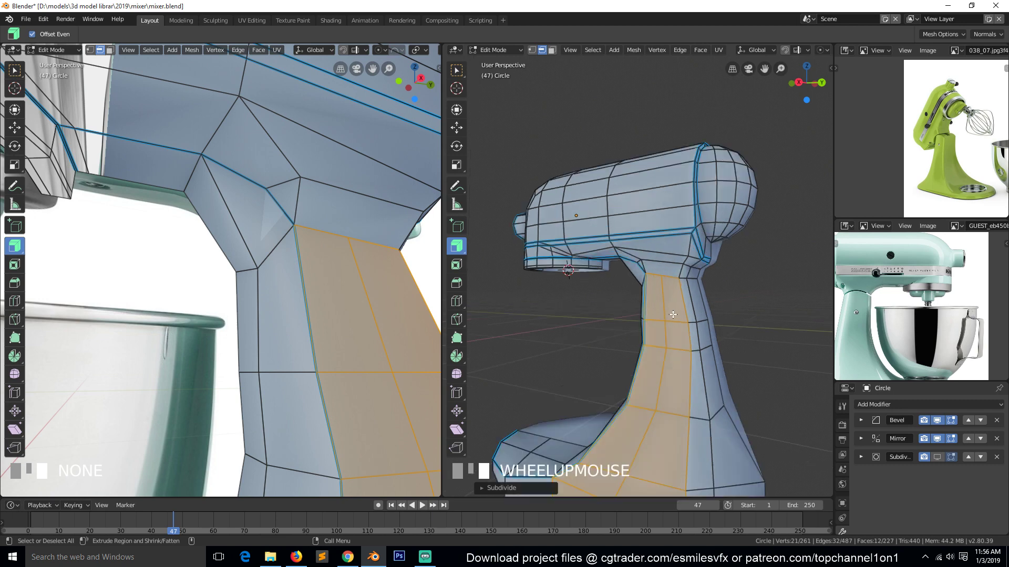
pyautogui.press('1')
pyautogui.click(651, 245)
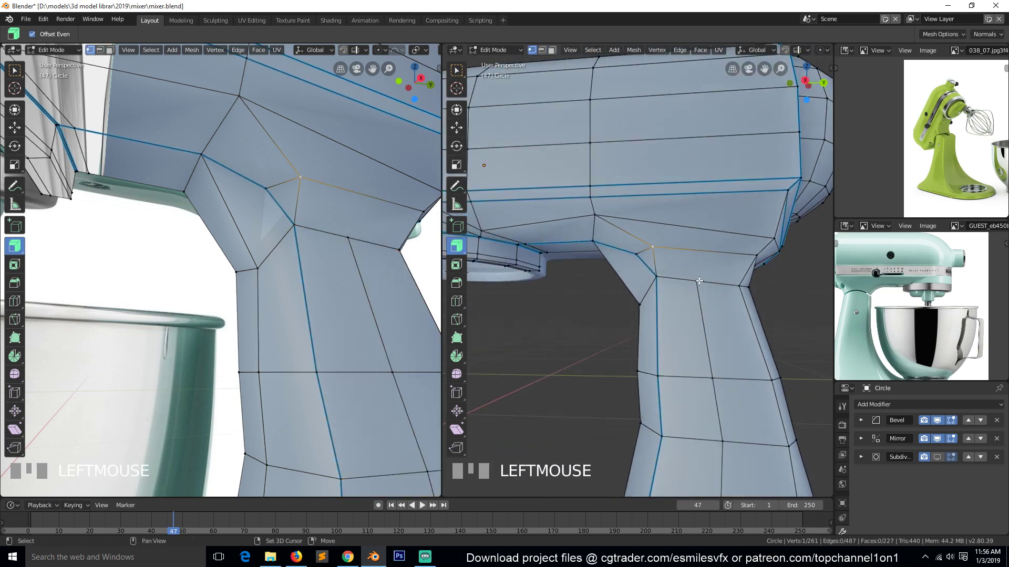
pyautogui.keyDown('shift'); pyautogui.click(701, 282); pyautogui.keyUp('shift')
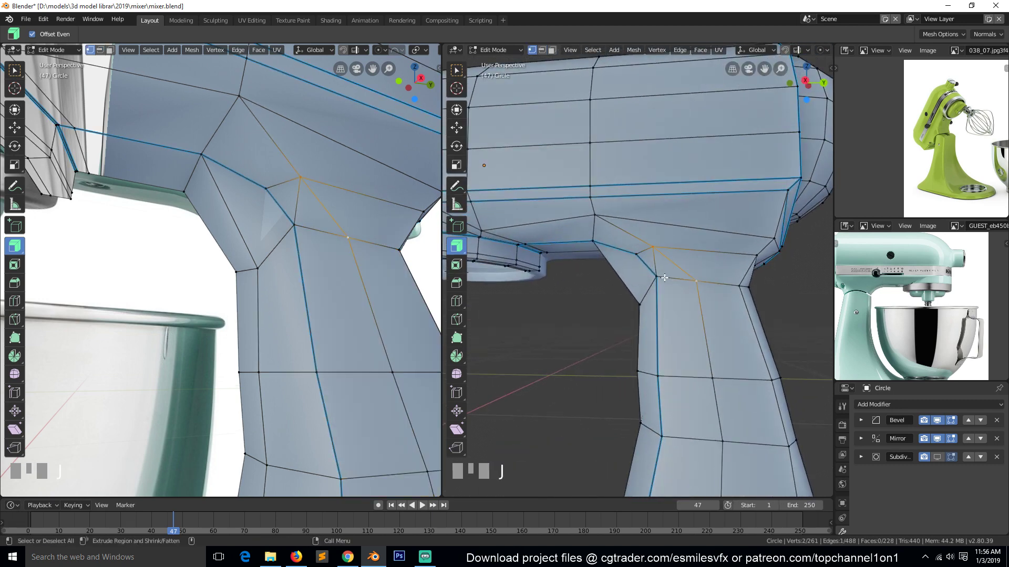
pyautogui.press('j')
pyautogui.press('2')
pyautogui.click(654, 262)
pyautogui.hotkey('ctrl', 'x')
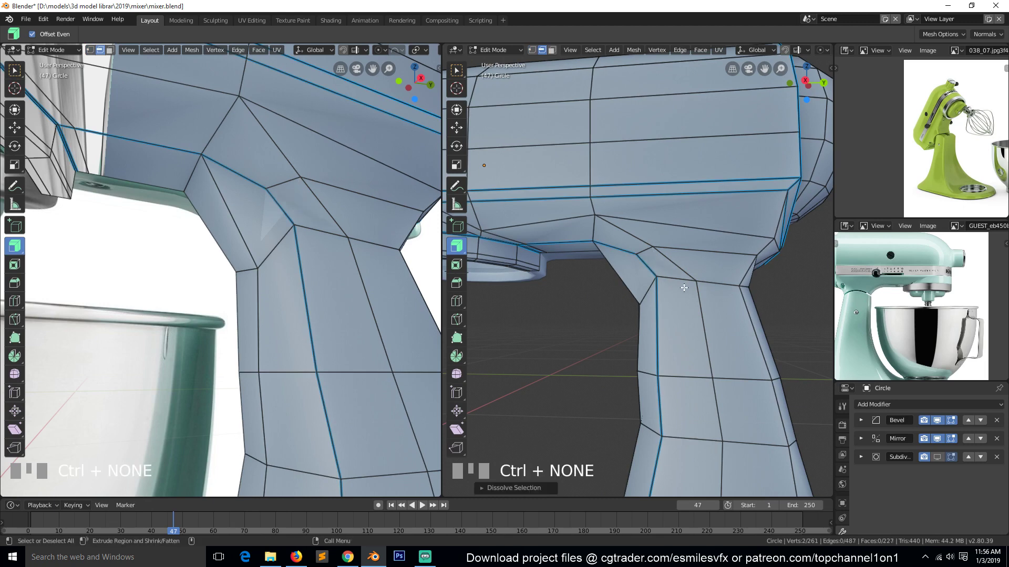
# - Select the centre edge line down the neck's side to the base and move it slightly outward along X
pyautogui.press('`')
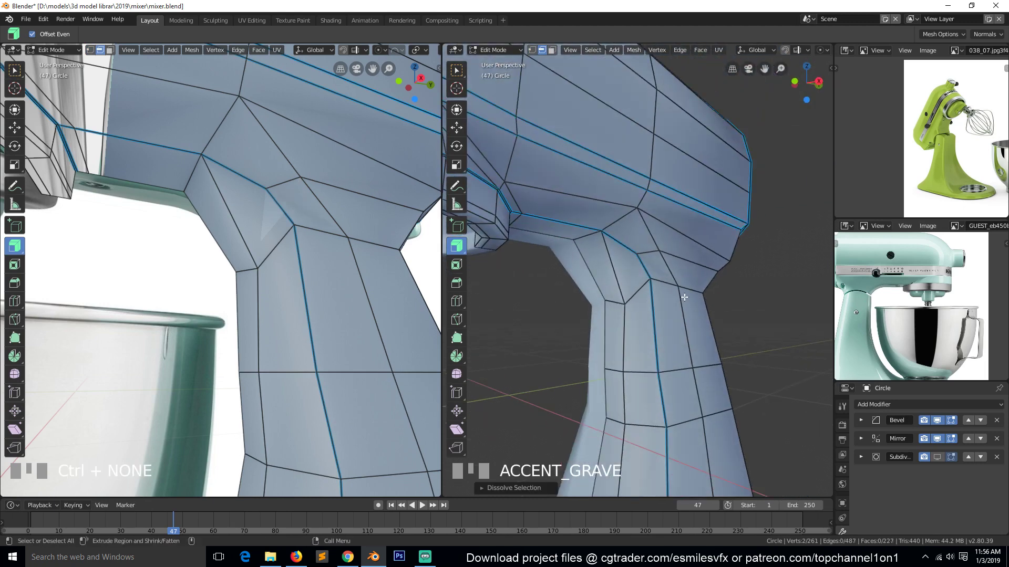
pyautogui.click(684, 298)
pyautogui.scroll(-6, 699, 357)
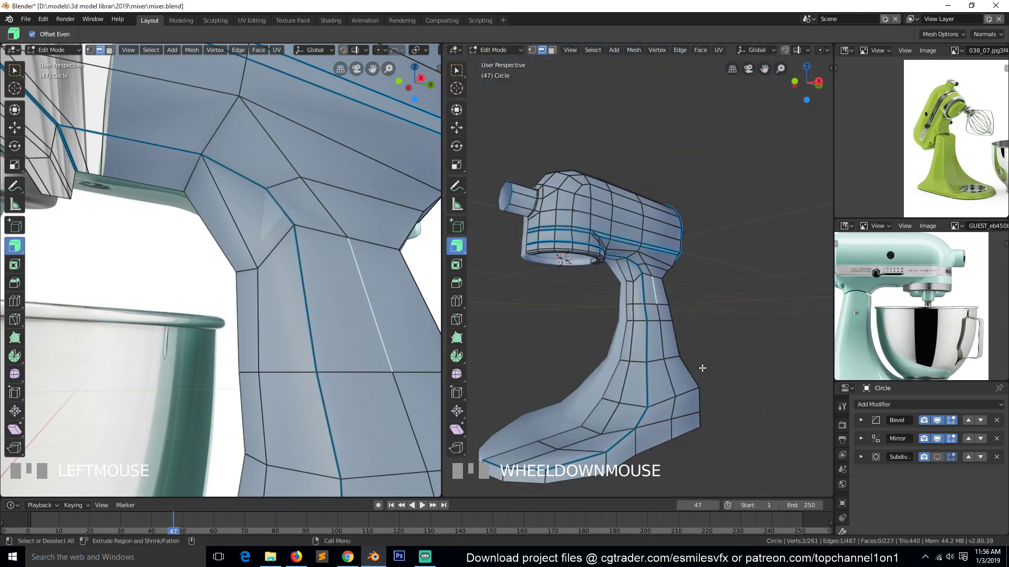
pyautogui.keyDown('ctrl'); pyautogui.click(675, 404); pyautogui.keyUp('ctrl')
pyautogui.press('`')
pyautogui.keyDown('ctrl'); pyautogui.click(671, 429); pyautogui.keyUp('ctrl')
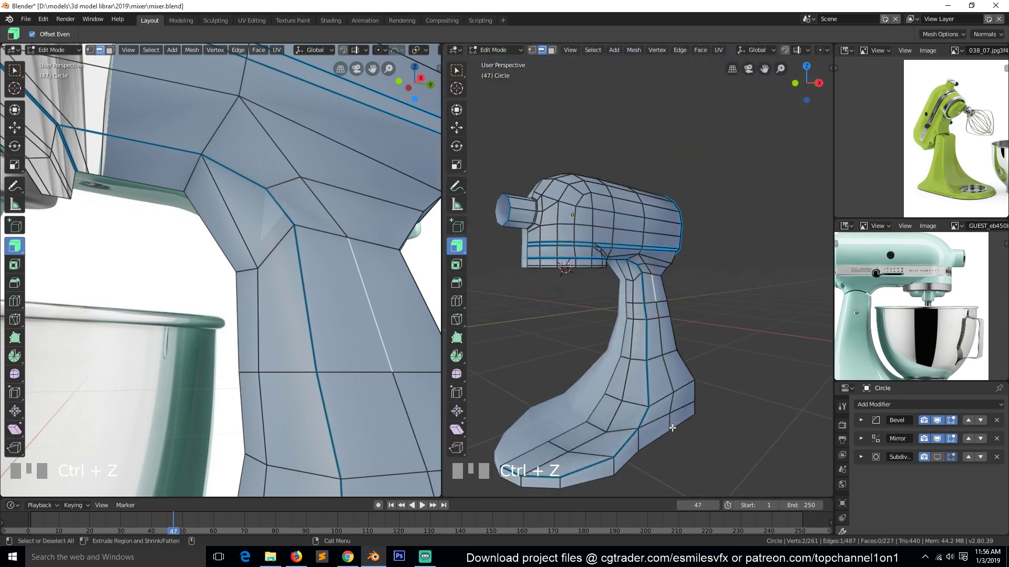
pyautogui.press('1')
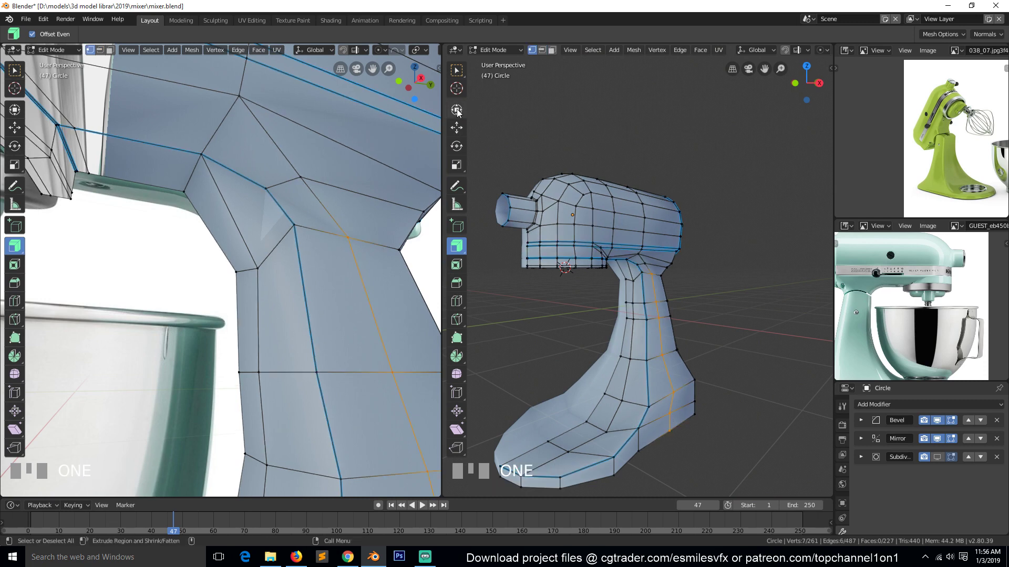
pyautogui.click(457, 128)
pyautogui.press('`')
pyautogui.scroll(2, 636, 332)
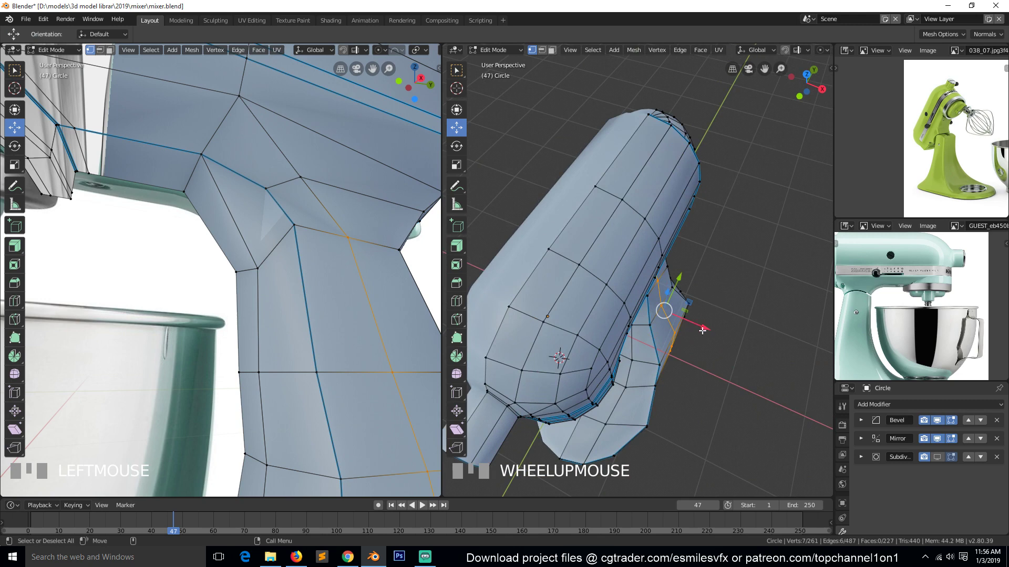
pyautogui.moveTo(702, 331)
pyautogui.mouseDown()
pyautogui.moveTo(711, 326)
pyautogui.moveTo(710, 336)
pyautogui.mouseUp()
# - Examine the neck's shape from several angles in Object Mode and its edge flow in Edit Mode
pyautogui.press('Tab')
pyautogui.press('`')
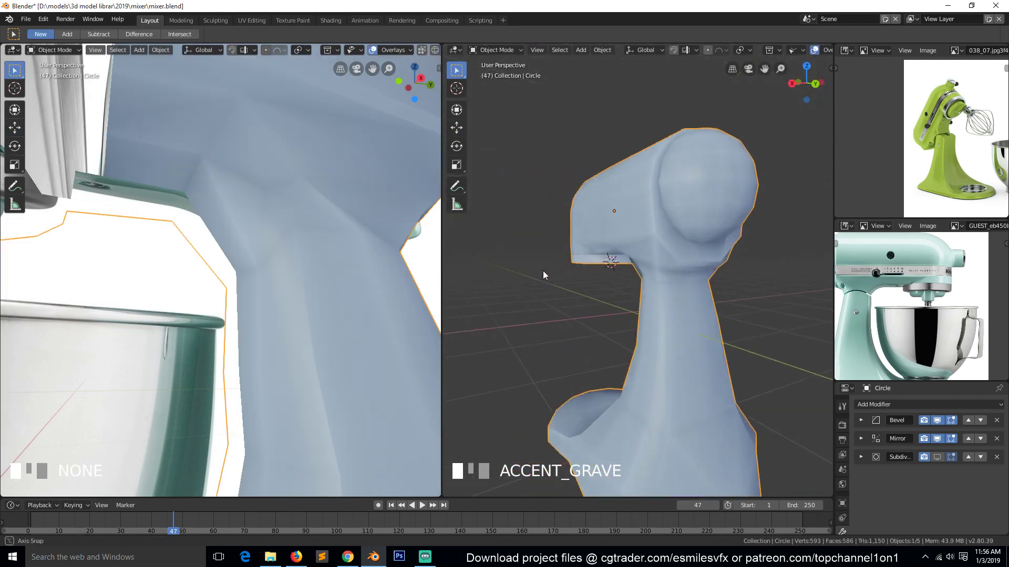
pyautogui.scroll(3, 612, 273)
pyautogui.press('Tab')
pyautogui.moveTo(630, 272); pyautogui.dragTo(729, 253, button='middle')
pyautogui.scroll(-3, 729, 253)
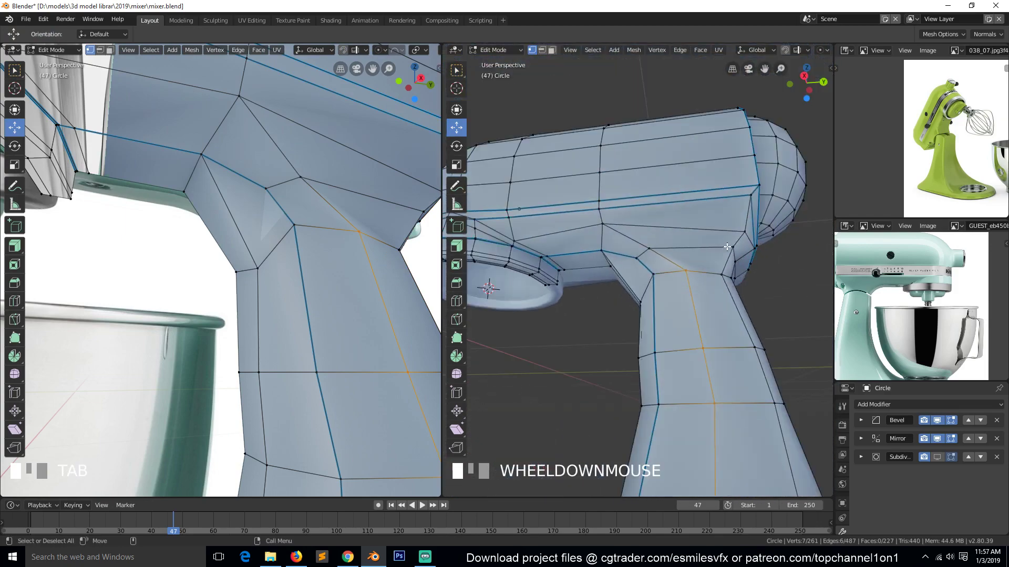
pyautogui.hotkey('alt', 'a')
pyautogui.press('`')
pyautogui.scroll(-2, 689, 278)
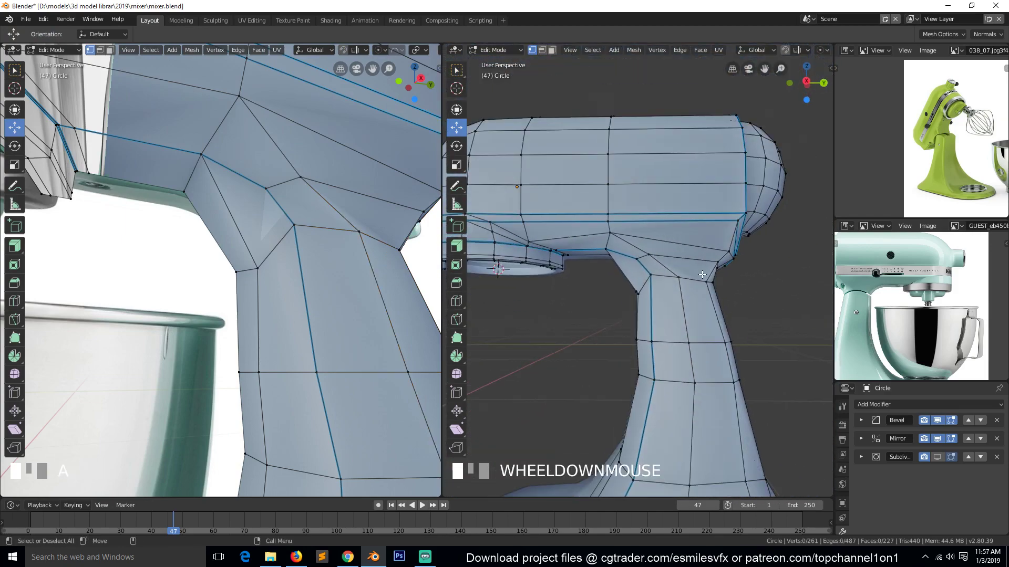
pyautogui.press('`')
# - Turn on the Subdivision modifier's viewport display in Object Mode to check the smoothed neck
pyautogui.press('Tab')
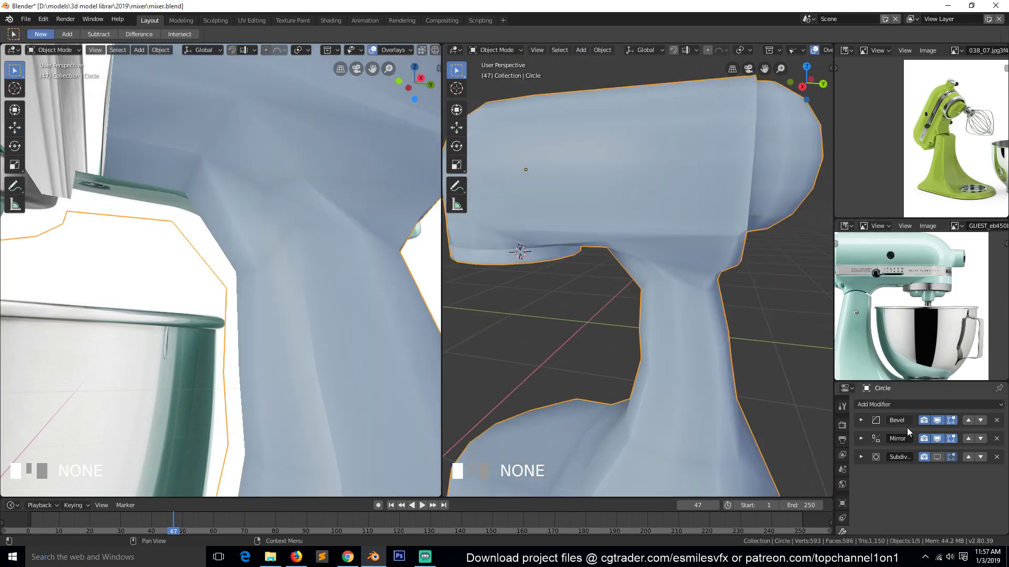
pyautogui.click(938, 456)
pyautogui.hotkey('alt', 'a')
pyautogui.press('`')
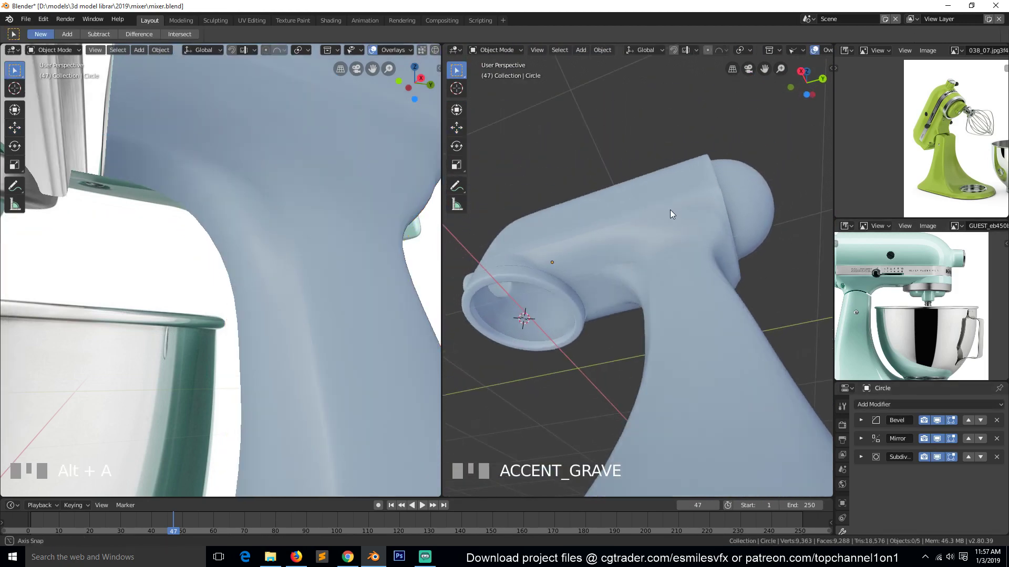
# - Return to editing the body mesh in a wireframe side view with edge selection, with the Subdivision modifier's viewport display turned off
pyautogui.press('`')
pyautogui.press('Tab')
pyautogui.scroll(2, 681, 225)
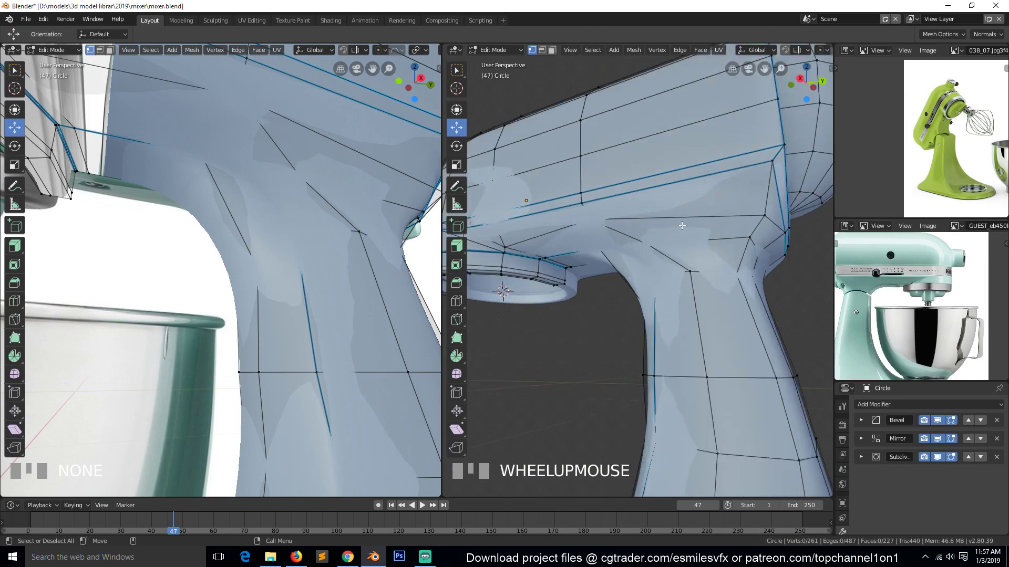
pyautogui.hotkey('ctrl', 'r')
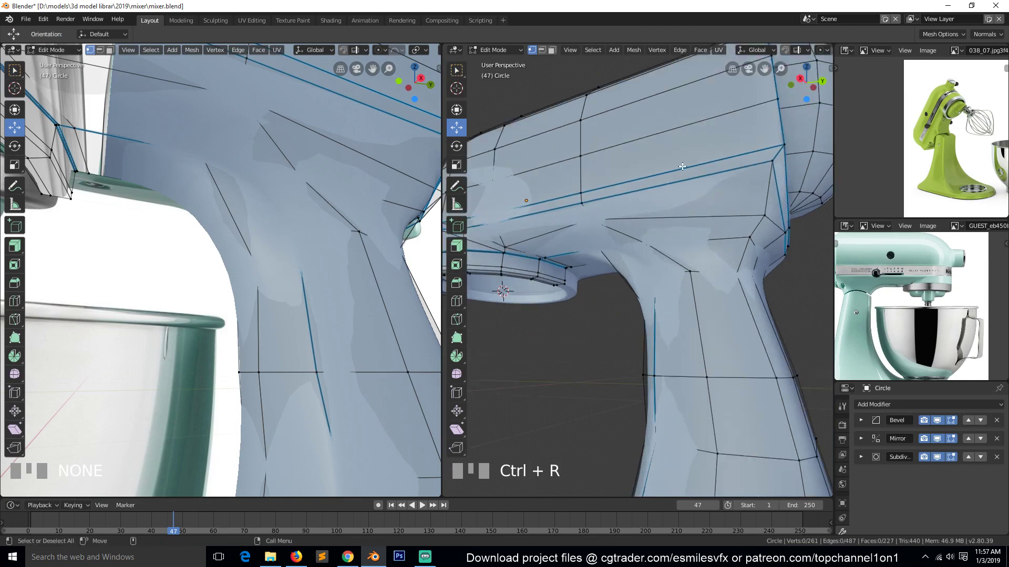
pyautogui.scroll(-3, 688, 210)
pyautogui.press('`')
pyautogui.press('KP_1')
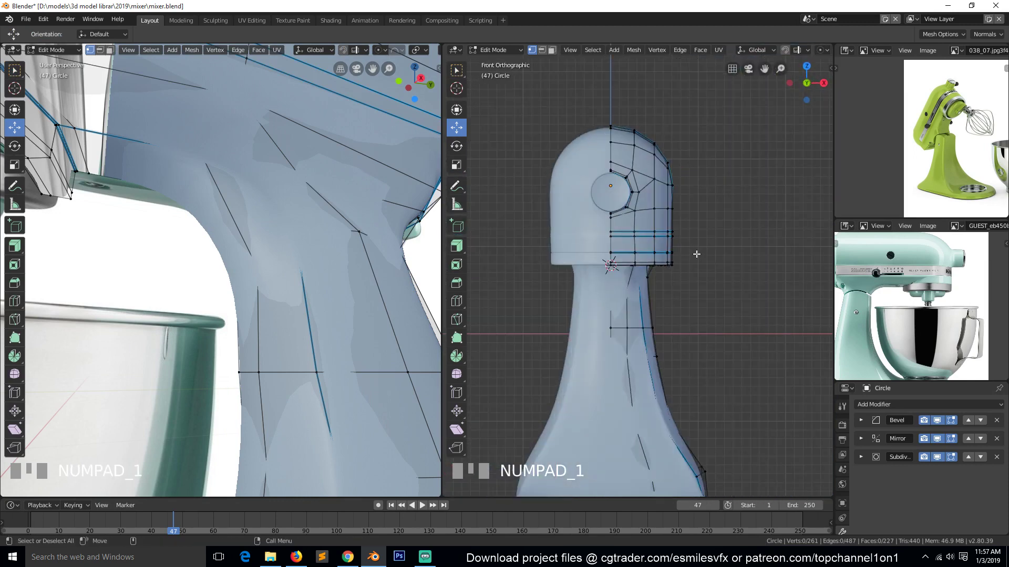
pyautogui.press('KP_3')
pyautogui.press('z')
pyautogui.click(518, 236)
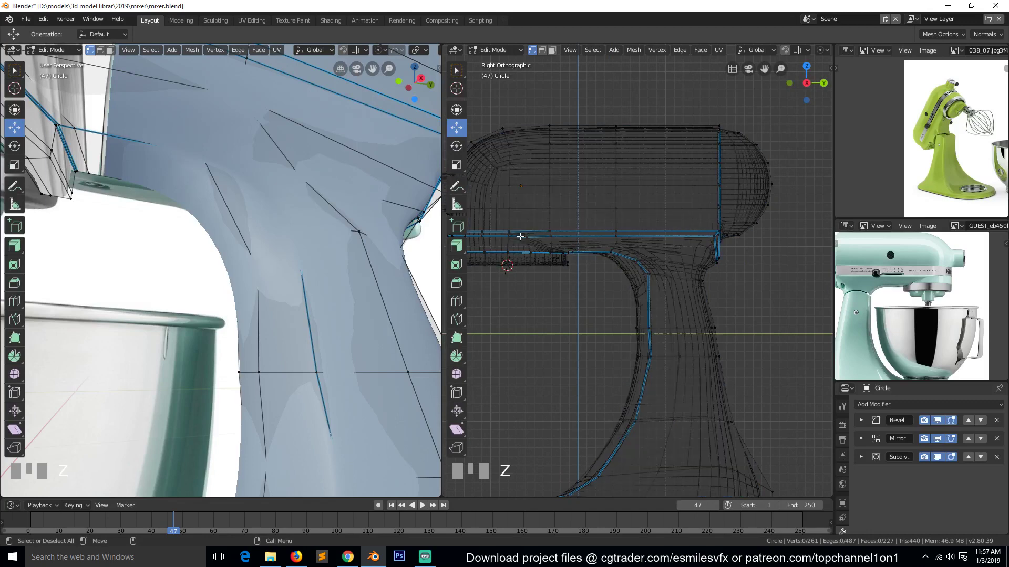
pyautogui.press('2')
pyautogui.click(939, 457)
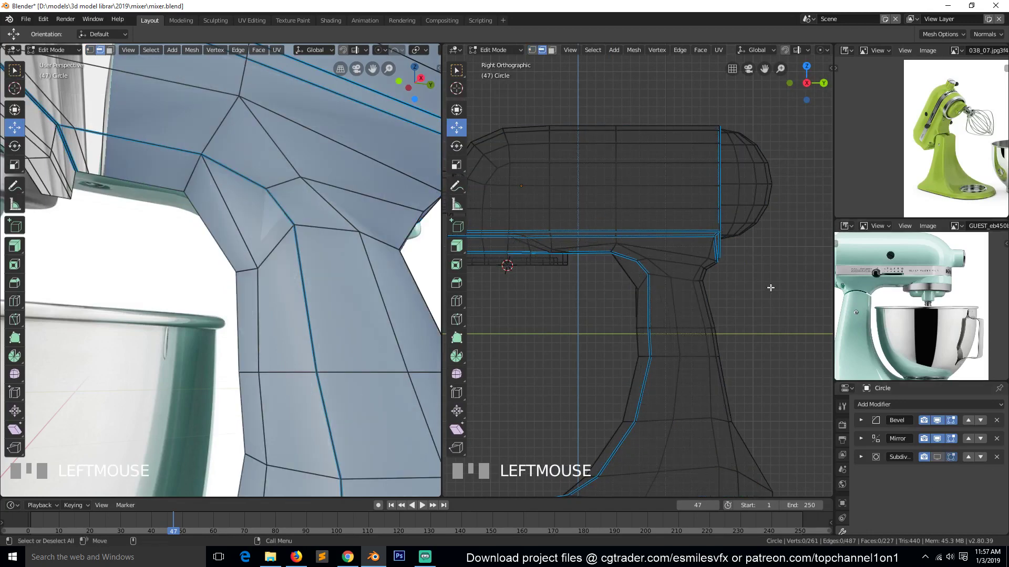
# - Select the lengthwise edges of the head's rear section plus the edge just above the neck, and subdivide them once
pyautogui.press('b')
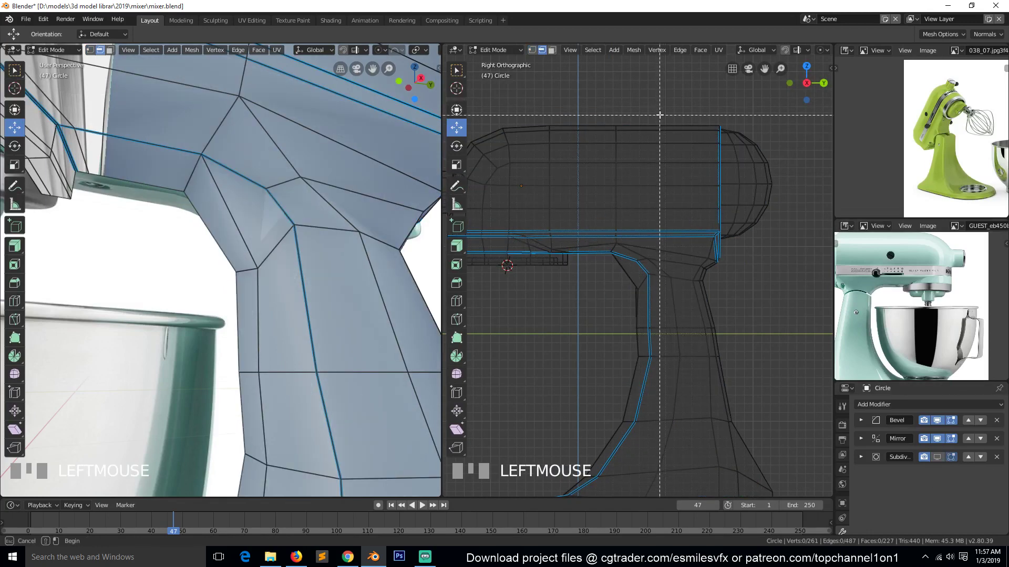
pyautogui.moveTo(661, 108); pyautogui.dragTo(676, 251)
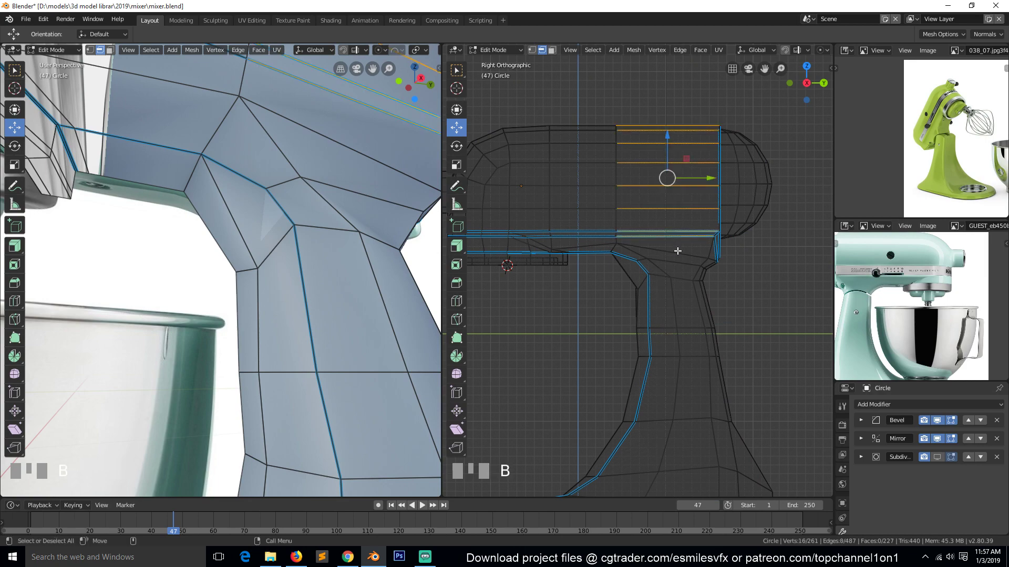
pyautogui.keyDown('shift'); pyautogui.click(675, 254); pyautogui.keyUp('shift')
pyautogui.rightClick(683, 249)
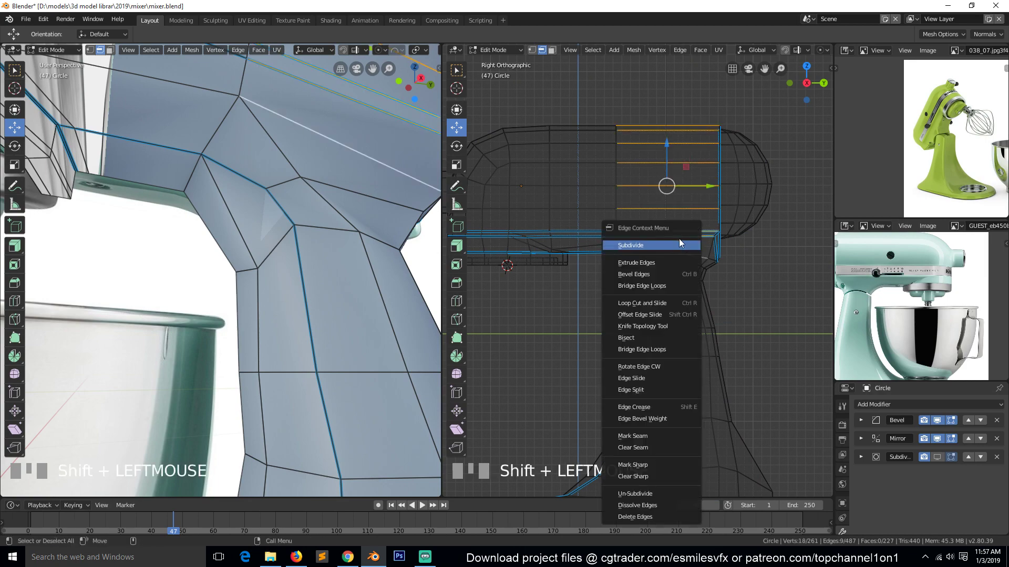
pyautogui.click(679, 244)
# - Slide the new midpoint vertex above the neck slightly upward toward the head's lower crease
pyautogui.scroll(2, 679, 243)
pyautogui.hotkey('alt', 'a')
pyautogui.press('1')
pyautogui.click(681, 239)
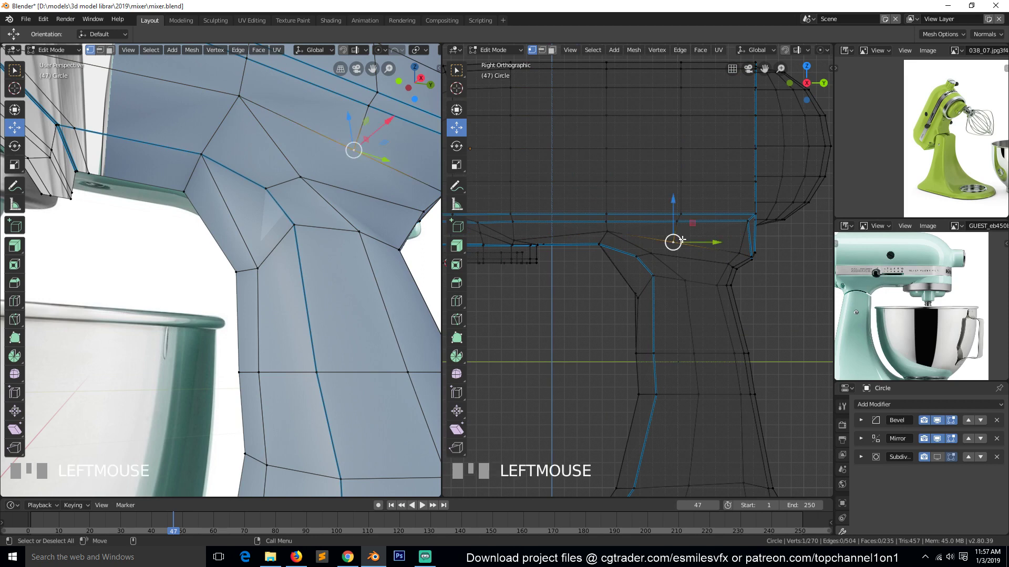
pyautogui.press('g')
pyautogui.press('g')
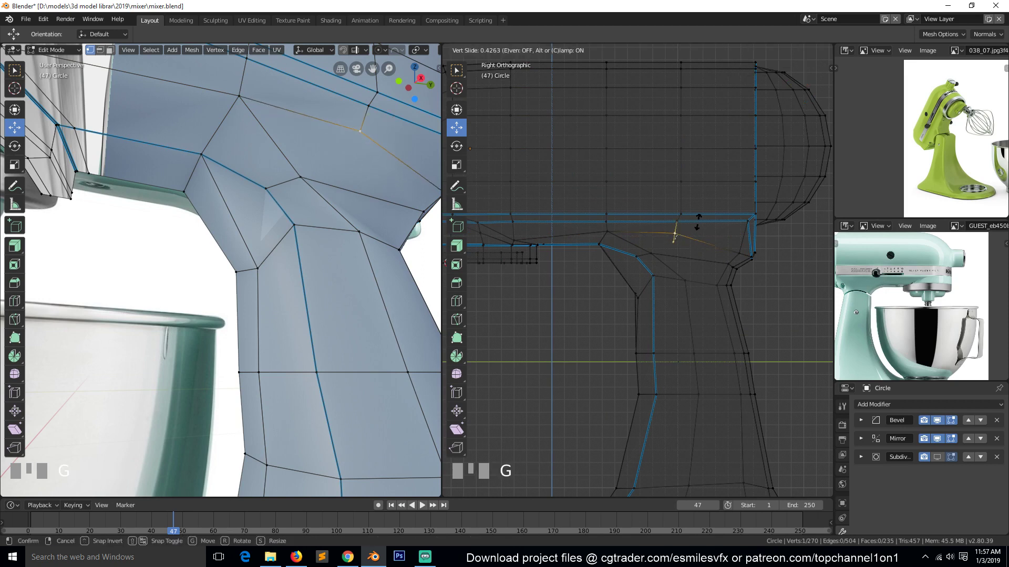
pyautogui.click(698, 223)
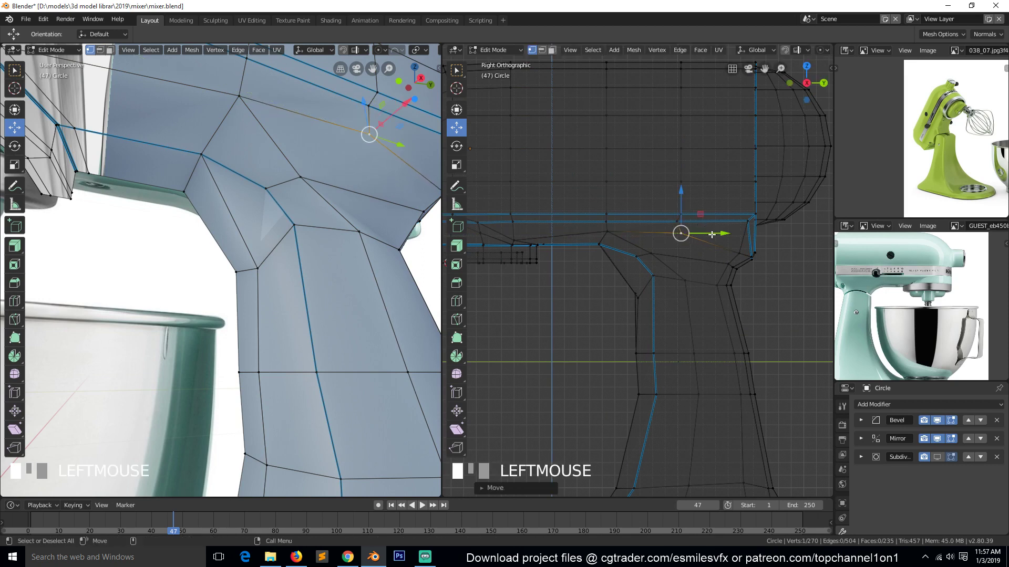
pyautogui.hotkey('alt', 'a')
# - In solid shading, connect the midpoint vertex under the head's crease to the top vertex of the neck's side centre line
pyautogui.press('z')
pyautogui.click(650, 251)
pyautogui.press('`')
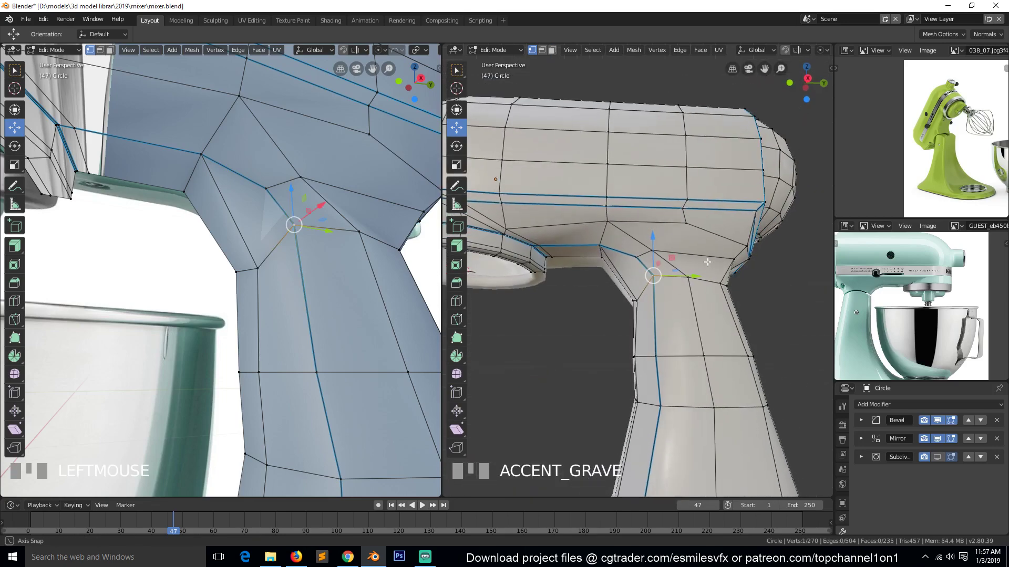
pyautogui.scroll(3, 707, 199)
pyautogui.click(707, 199)
pyautogui.keyDown('shift'); pyautogui.click(716, 278); pyautogui.keyUp('shift')
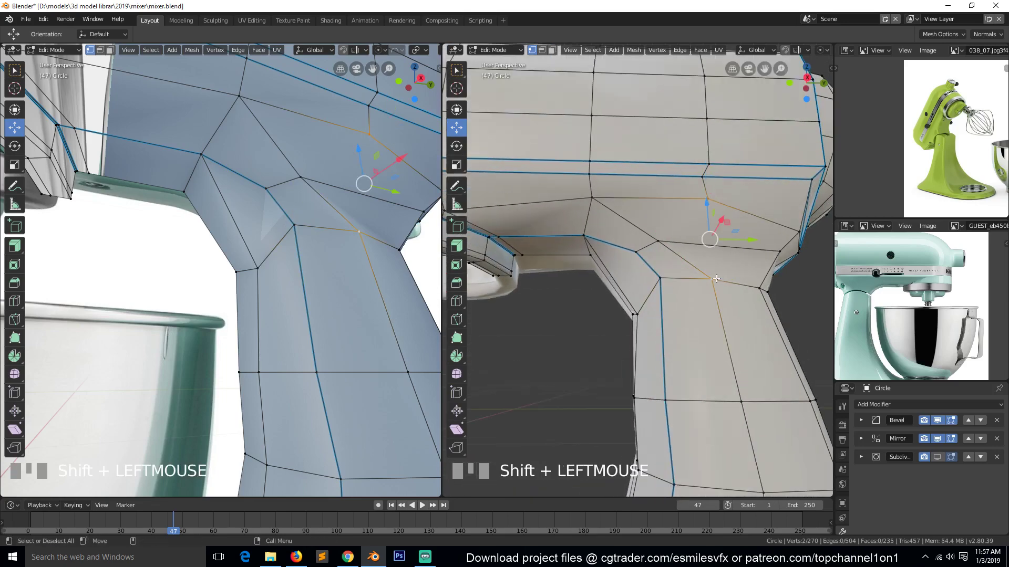
pyautogui.press('j')
pyautogui.press('`')
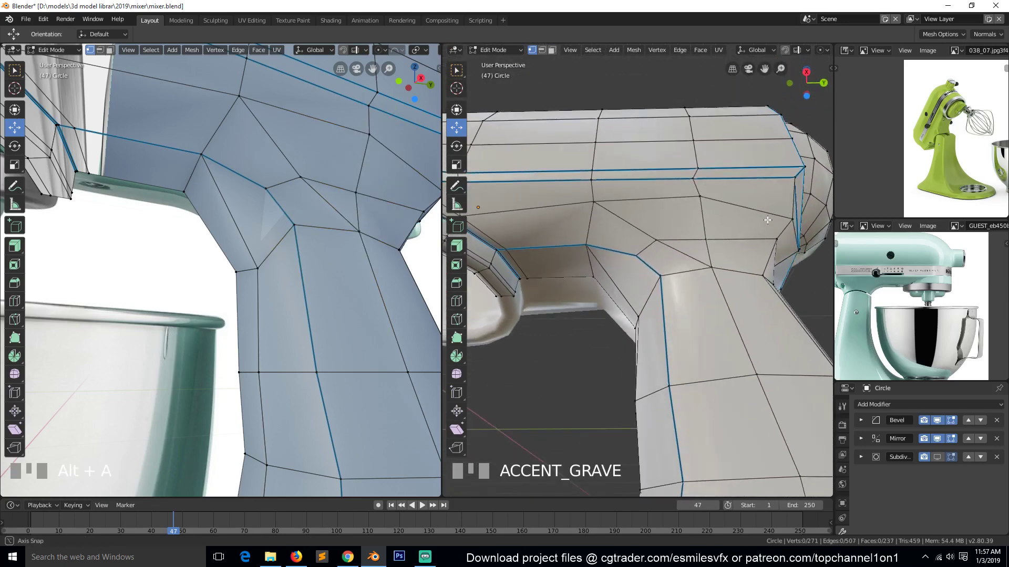
# - Move the junction vertex beside the neck's upper crease slightly outward along X, then up and back in the side view
pyautogui.click(718, 218)
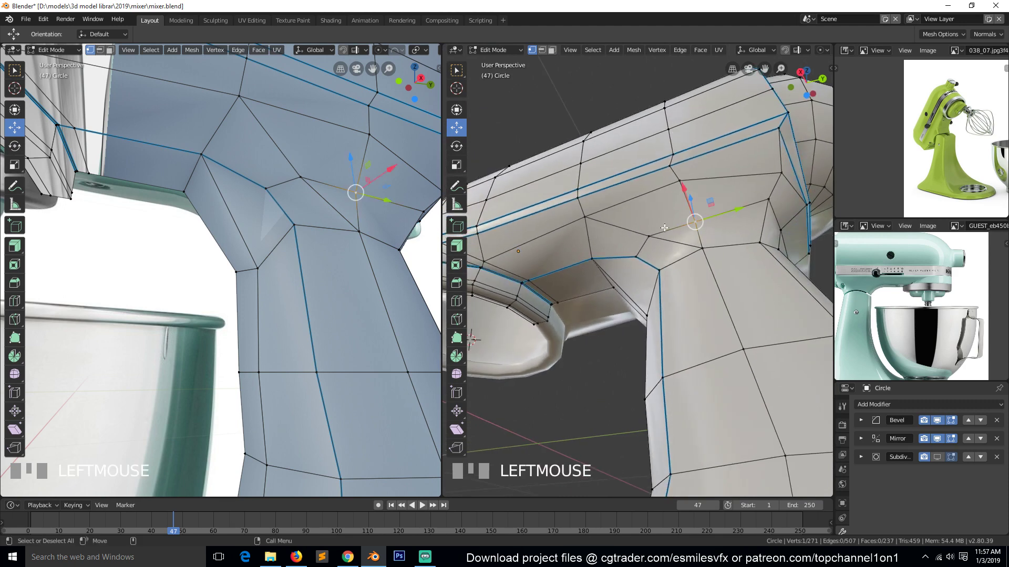
pyautogui.hotkey('alt', 'a')
pyautogui.press('`')
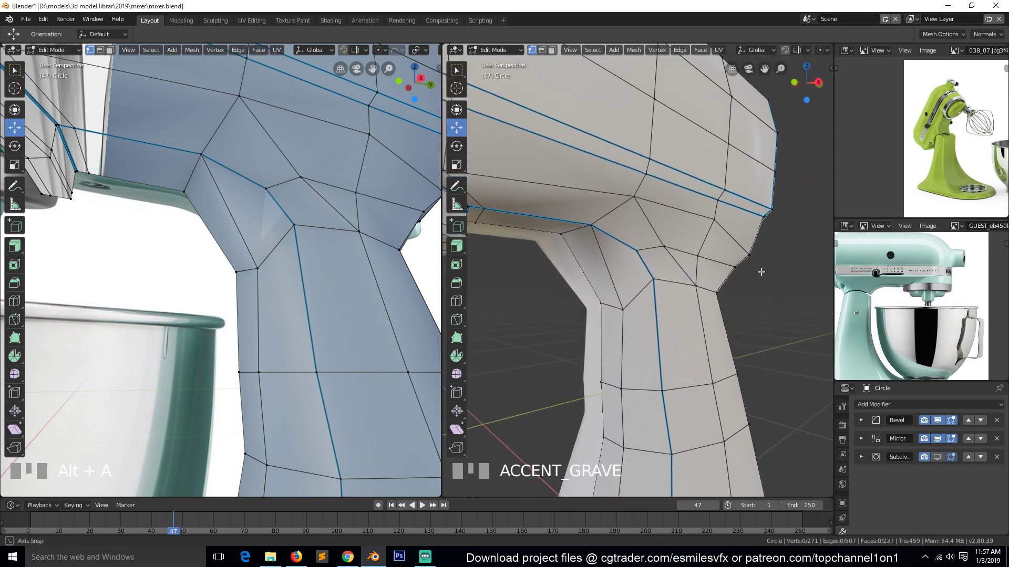
pyautogui.press('`')
pyautogui.click(680, 236)
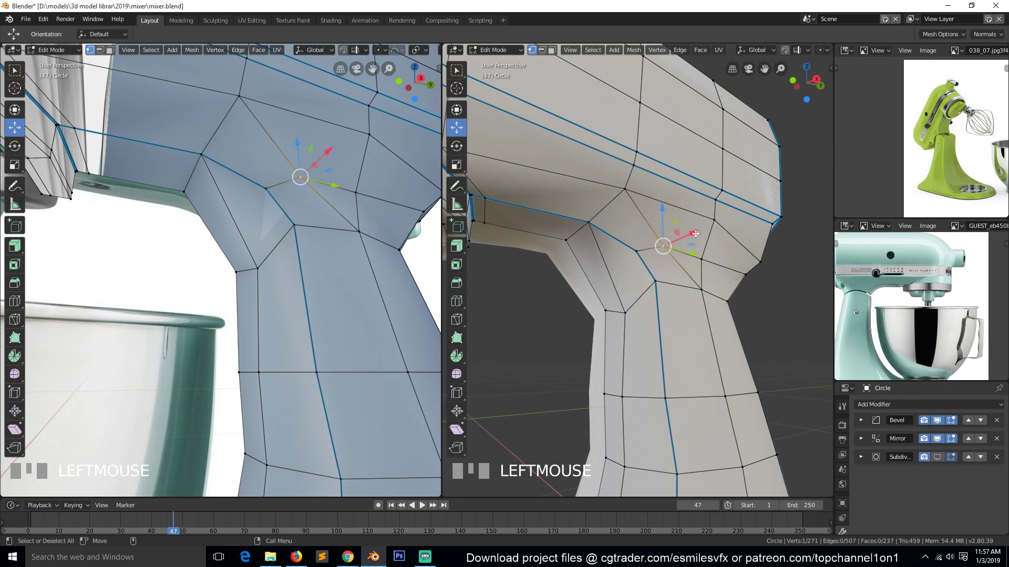
pyautogui.moveTo(695, 234); pyautogui.dragTo(702, 232)
pyautogui.press('KP_3')
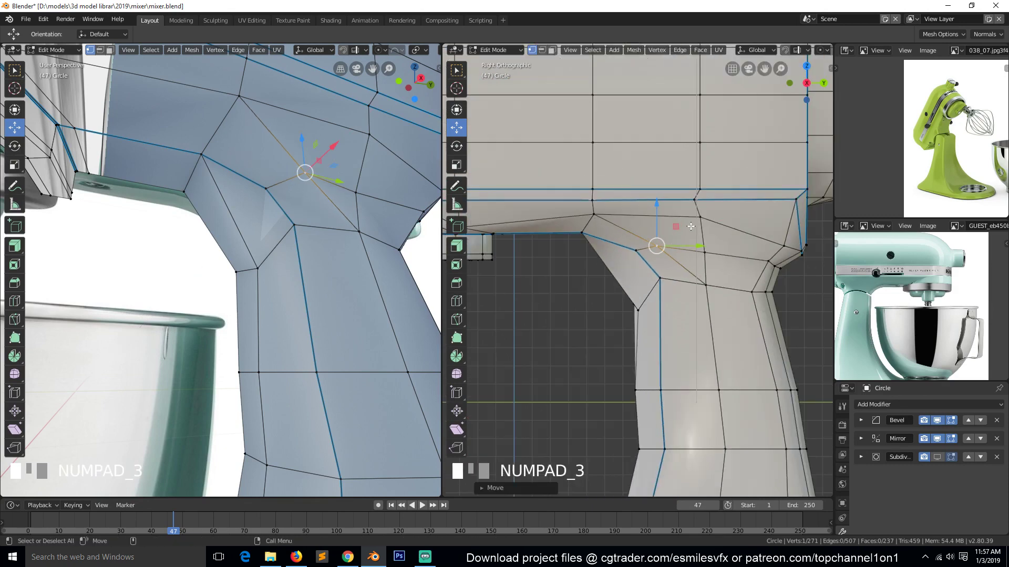
pyautogui.press('g')
pyautogui.click(700, 213)
pyautogui.press('`')
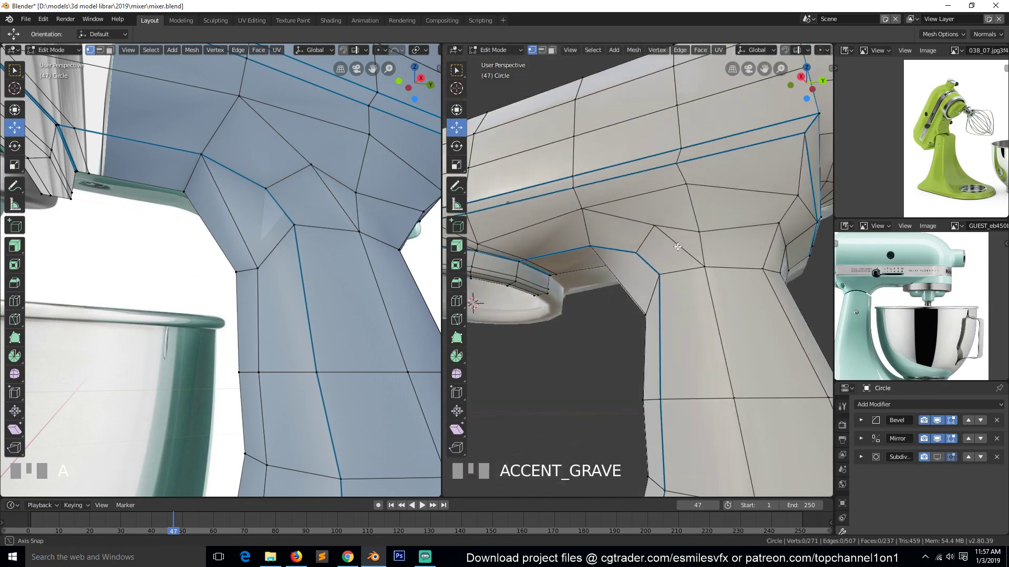
# - Slide the middle vertex of the new connecting edge upward toward the head, and save the file
pyautogui.hotkey('alt', 'a')
pyautogui.click(704, 235)
pyautogui.press('g')
pyautogui.press('g')
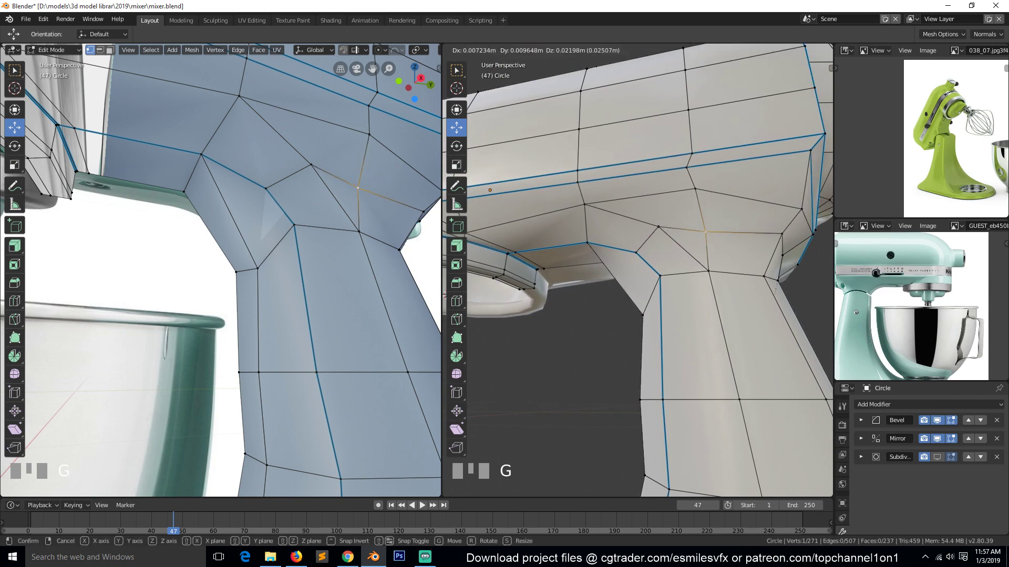
pyautogui.click(710, 176)
pyautogui.press('KP_3')
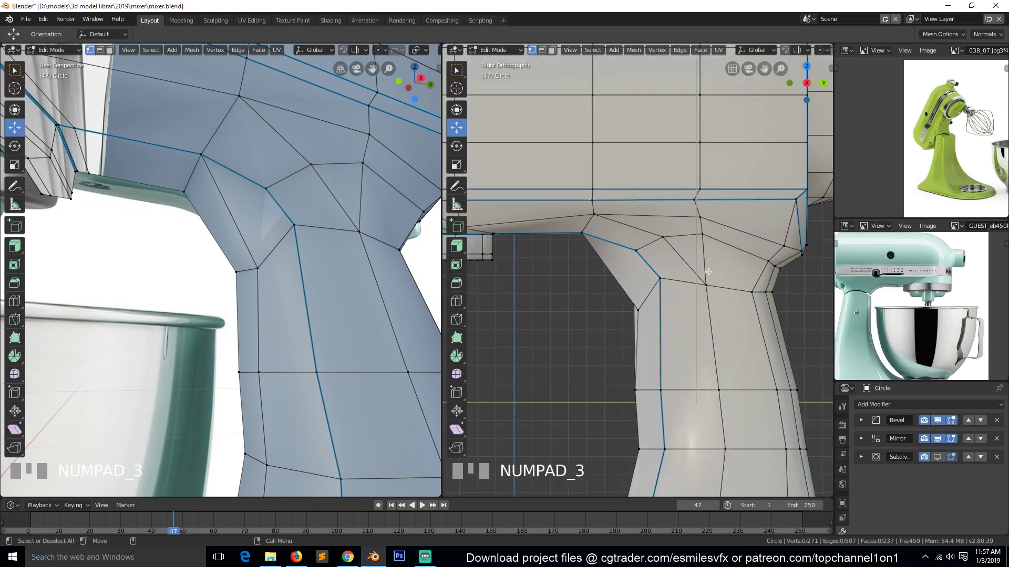
pyautogui.hotkey('ctrl', 's')
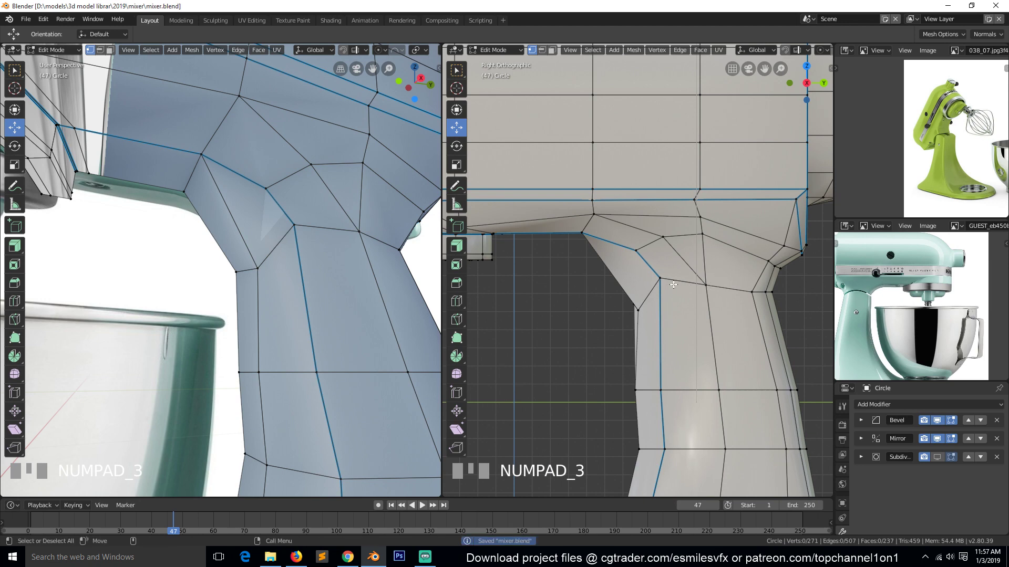
# - Slide the top vertex of the neck's side centre line upward along its edge, and save the file again
pyautogui.click(700, 250)
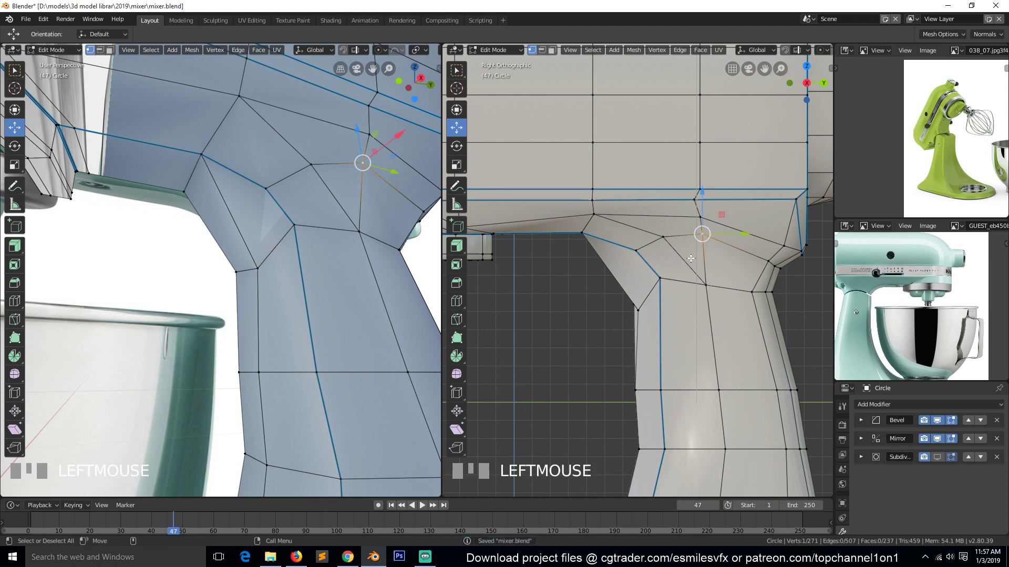
pyautogui.click(711, 286)
pyautogui.press('g')
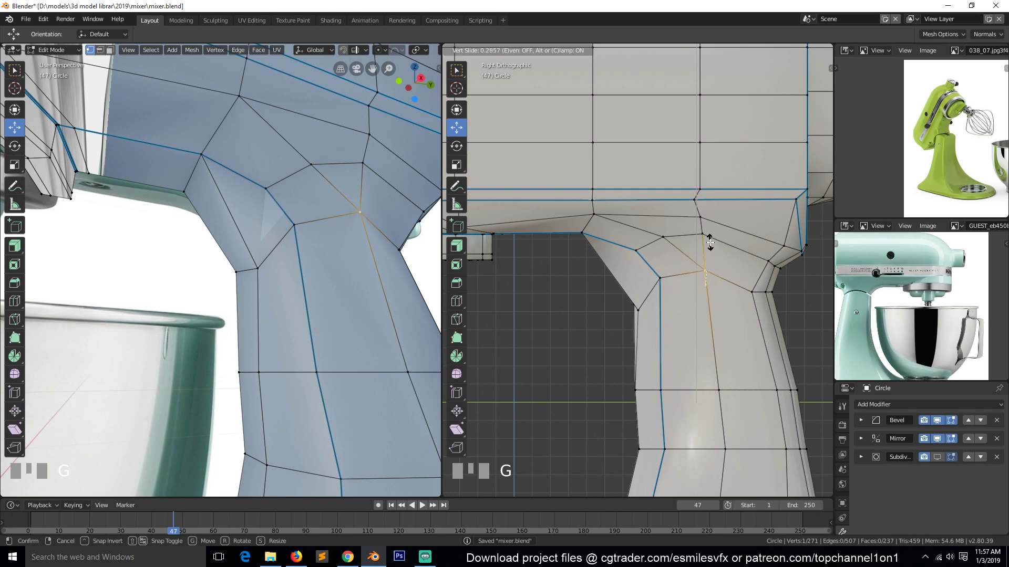
pyautogui.click(710, 242)
pyautogui.hotkey('alt', 'a')
pyautogui.scroll(-2, 672, 285)
pyautogui.hotkey('ctrl', 's')
# - Add a loop cut across the faces at the neck's front corner under the head
pyautogui.press('`')
pyautogui.moveTo(672, 285)
pyautogui.mouseDown(button='middle')
pyautogui.moveTo(727, 237)
pyautogui.moveTo(725, 252)
pyautogui.moveTo(666, 282)
pyautogui.mouseUp(button='middle')
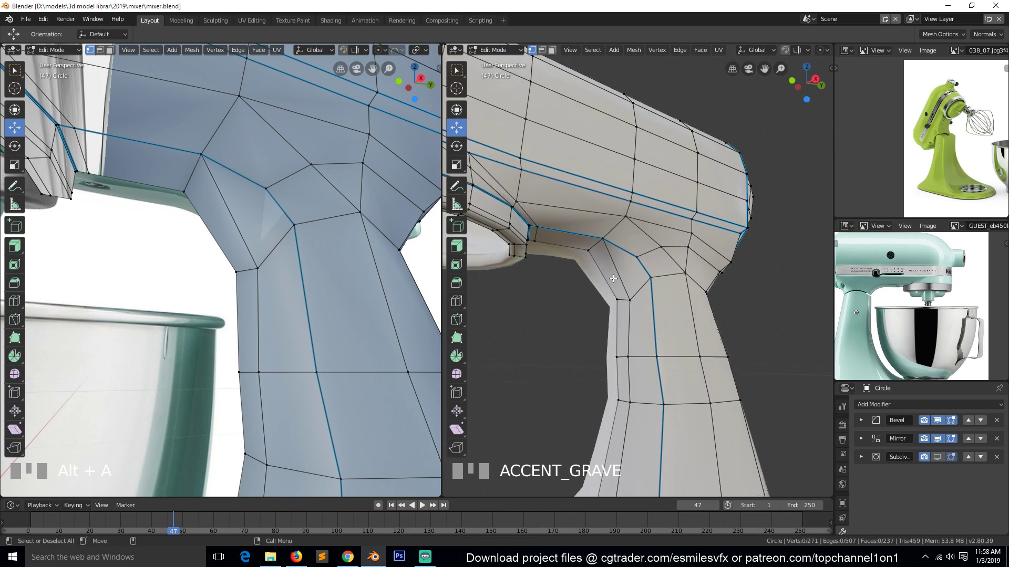
pyautogui.hotkey('ctrl', 'r')
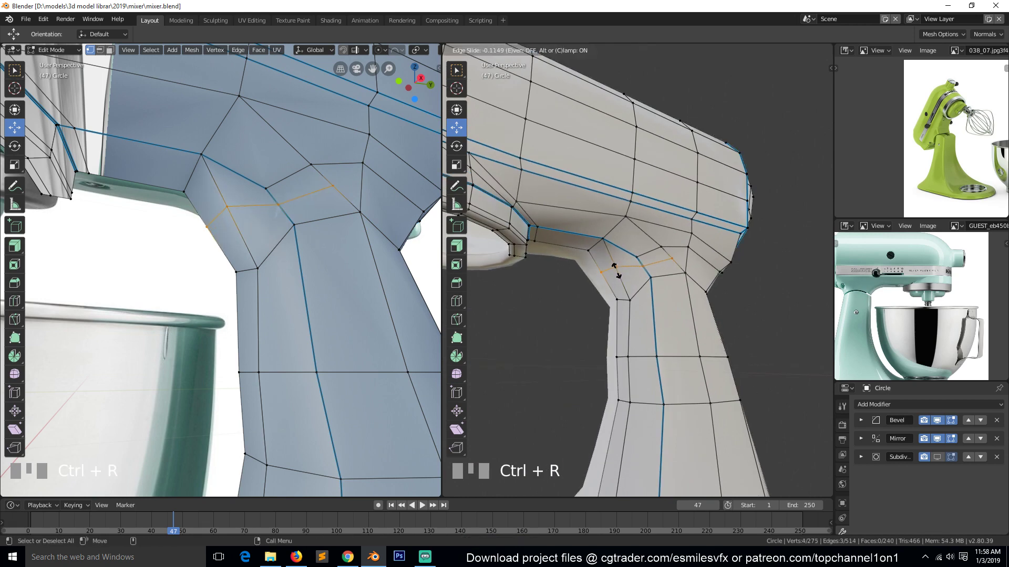
pyautogui.click(620, 277)
pyautogui.click(619, 272)
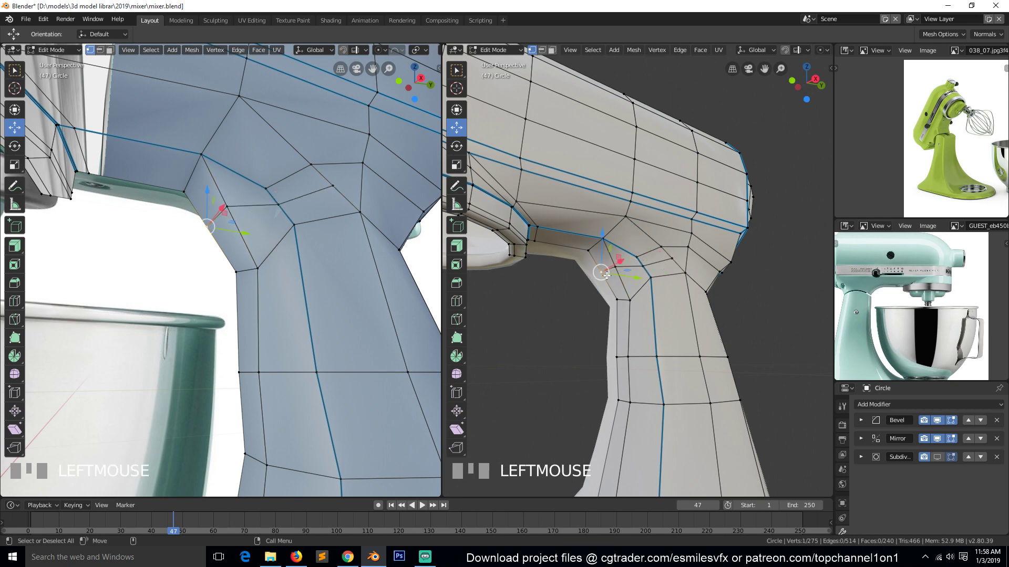
# - Move the new cut's two front vertices back and slightly up in the see-through side view to match the reference curve
pyautogui.keyDown('shift'); pyautogui.click(592, 280); pyautogui.keyUp('shift')
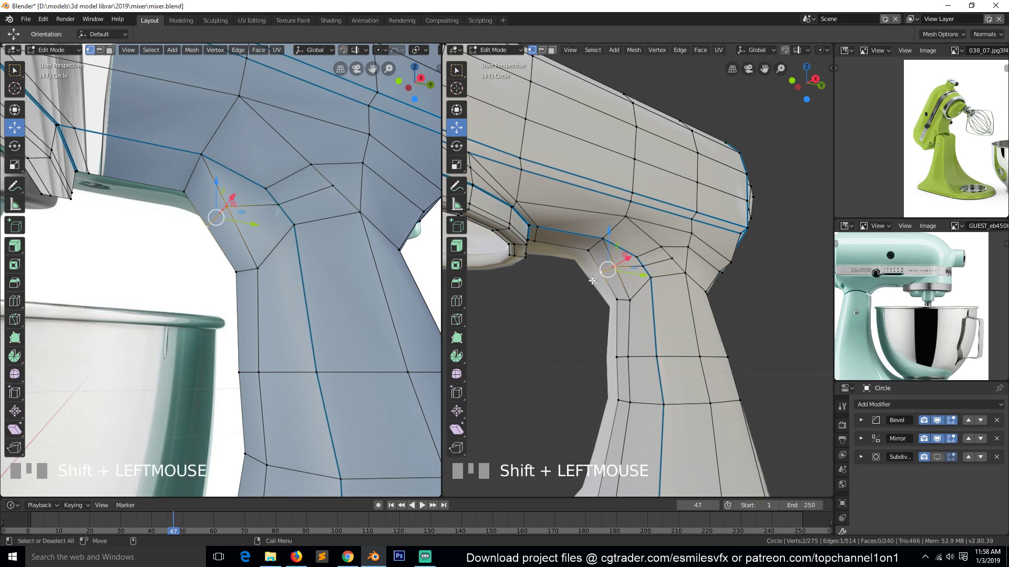
pyautogui.press('KP_3')
pyautogui.press('KP_3')
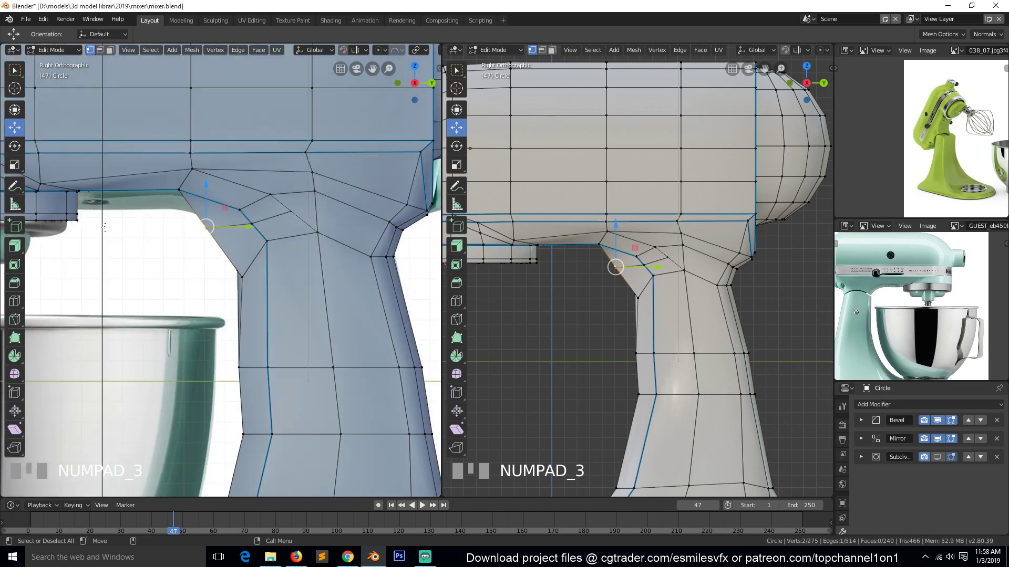
pyautogui.click(46, 231)
pyautogui.press('g')
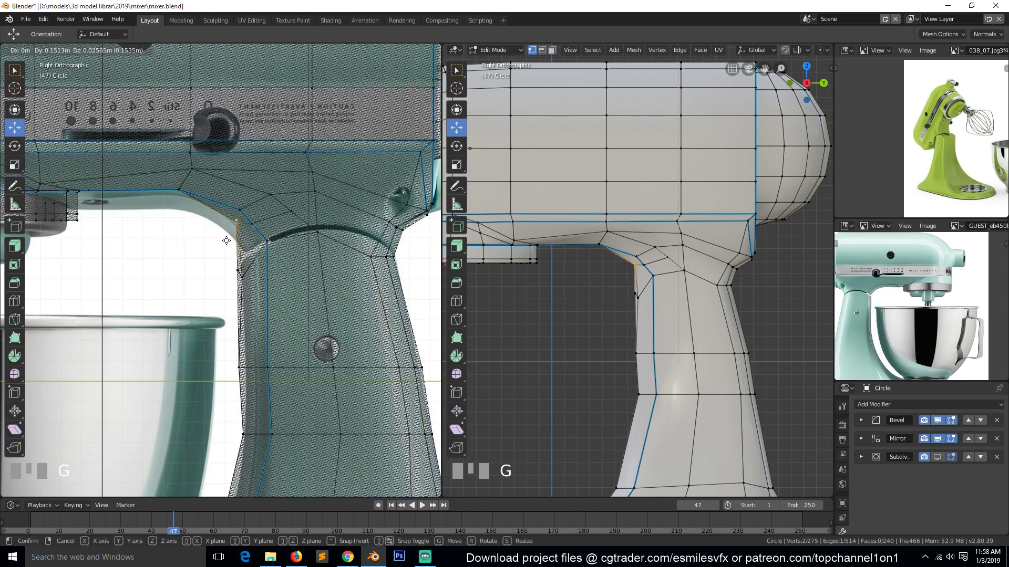
pyautogui.click(236, 273)
pyautogui.hotkey('alt', 'a')
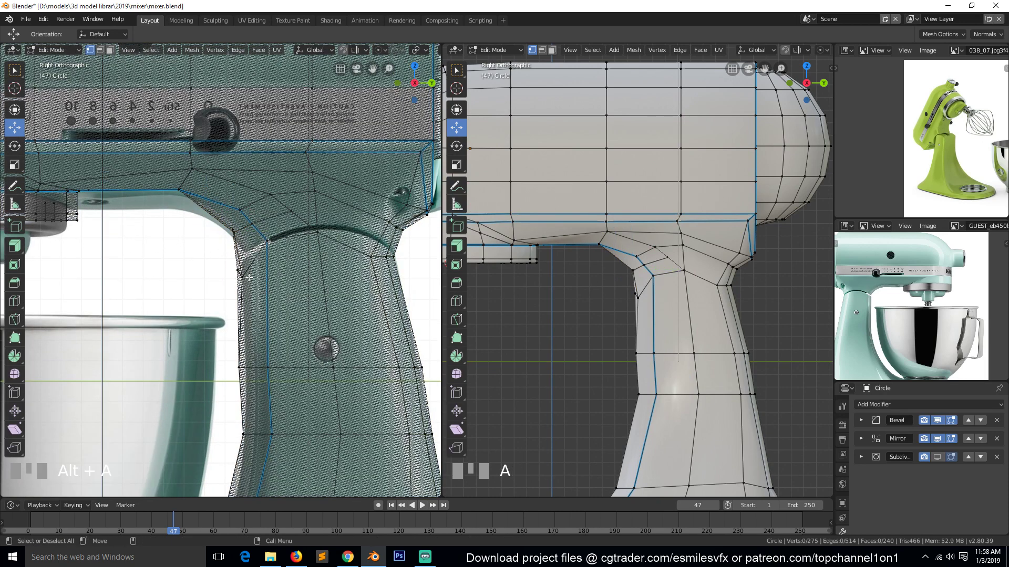
# - Move the two front neck vertices below the new cut by 0.018 m along Y and 0.0308 m along Z
pyautogui.press('b')
pyautogui.moveTo(226, 255); pyautogui.dragTo(287, 273)
pyautogui.press('g')
pyautogui.click(295, 250)
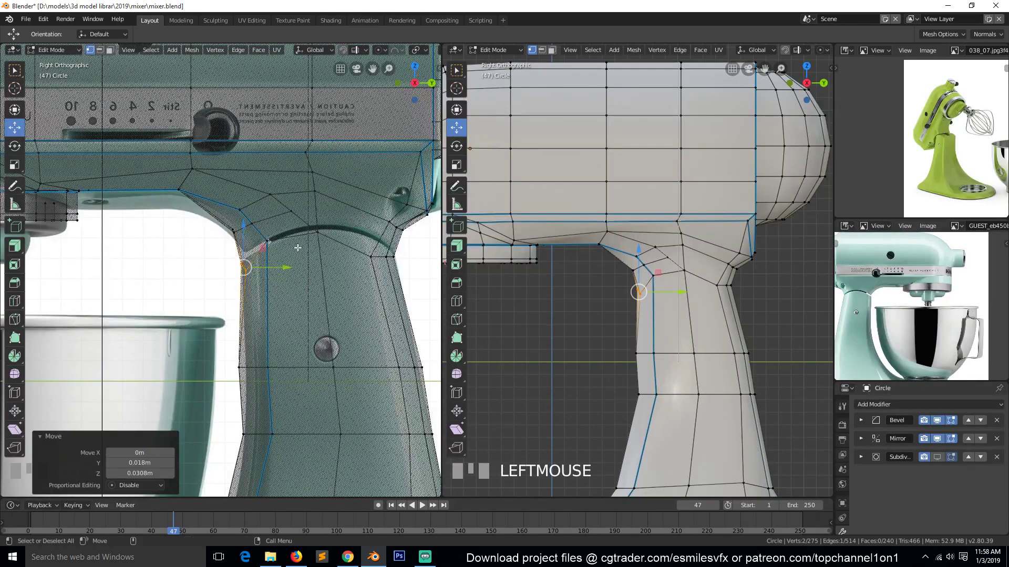
pyautogui.hotkey('alt', 'a')
pyautogui.press('z')
pyautogui.moveTo(303, 231); pyautogui.dragTo(262, 194, button='middle')
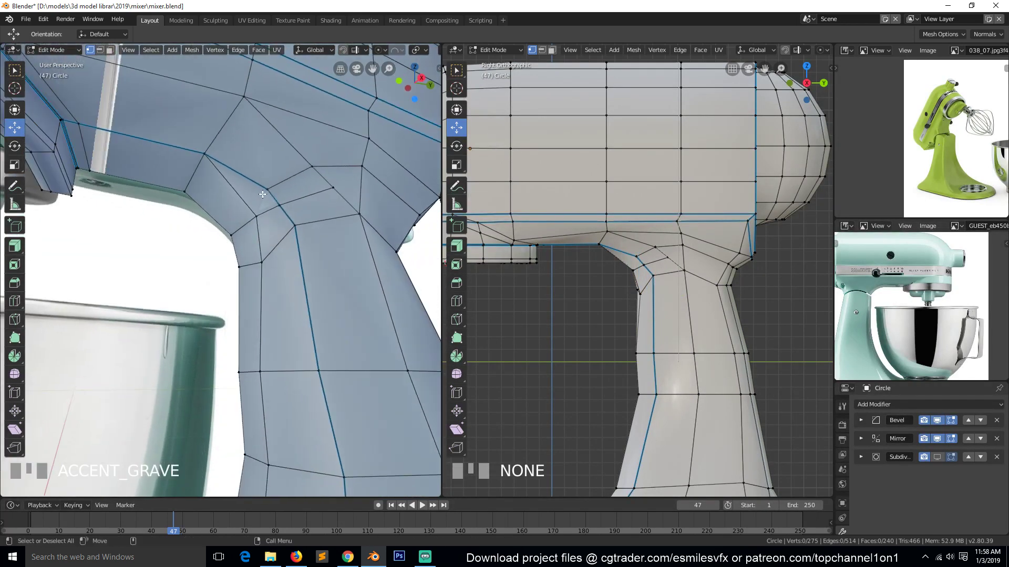
pyautogui.click(266, 191)
pyautogui.keyDown('shift'); pyautogui.click(258, 218); pyautogui.keyUp('shift')
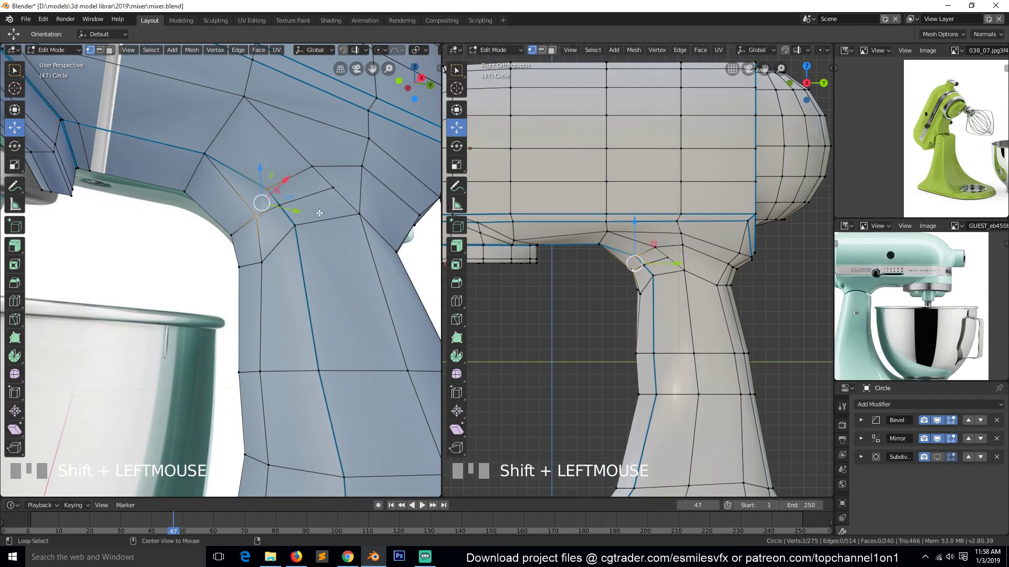
pyautogui.moveTo(319, 213); pyautogui.dragTo(267, 199, button='middle')
pyautogui.hotkey('alt', 'a')
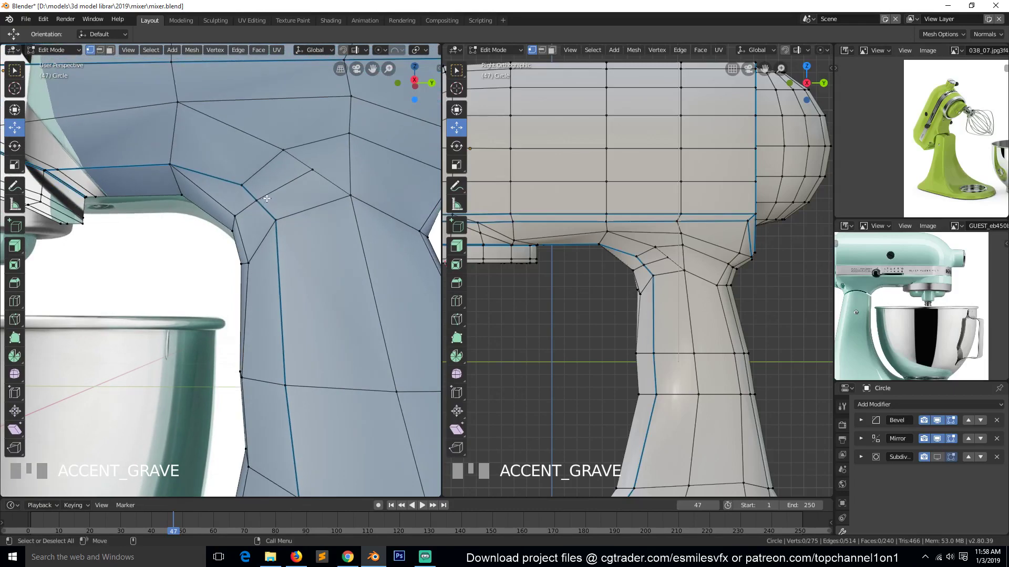
# - Move the neck corner's front vertex 0.018 m along Y and 0.0154 m along Z, and shift the vertex behind it about 0.06 m forward
pyautogui.click(257, 202)
pyautogui.press('KP_3')
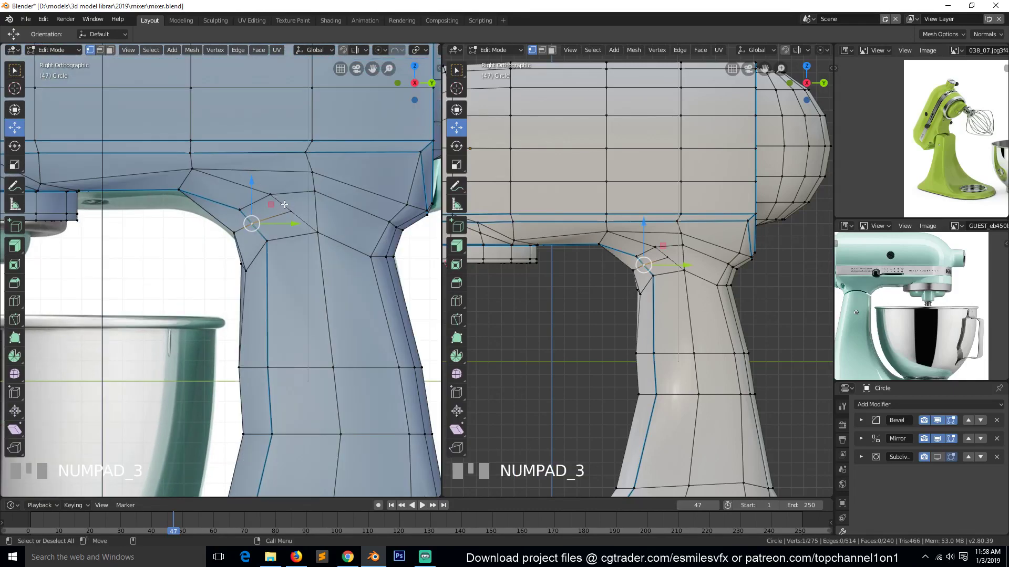
pyautogui.press('g')
pyautogui.click(294, 213)
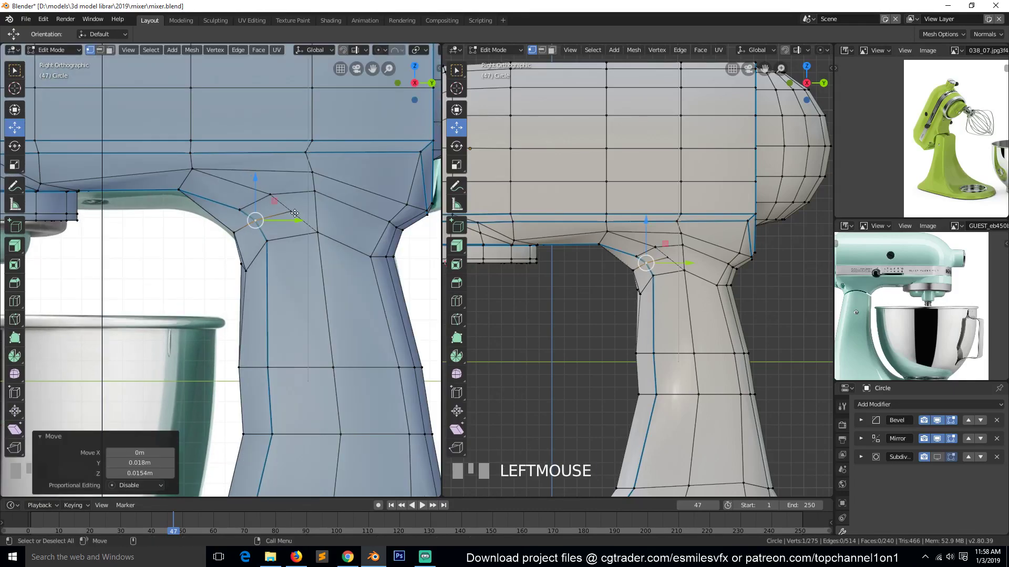
pyautogui.press('g')
pyautogui.click(295, 211)
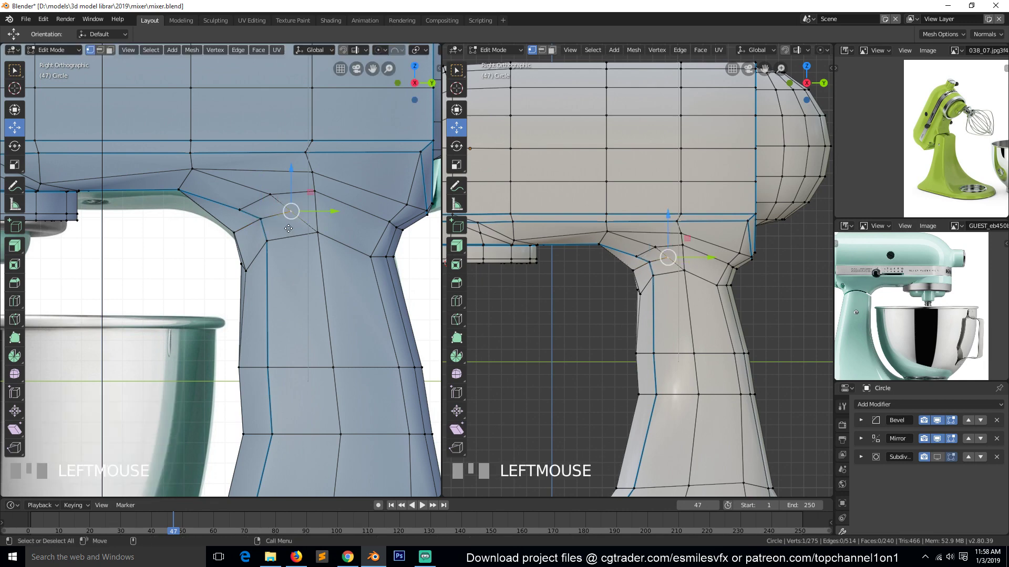
pyautogui.press('g')
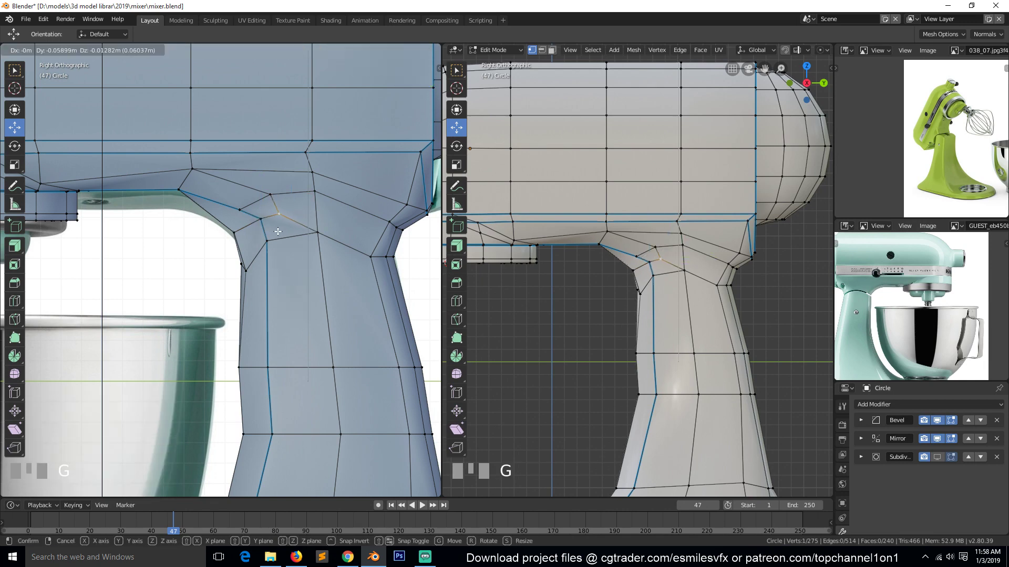
pyautogui.click(278, 231)
pyautogui.press('a')
pyautogui.click(254, 215)
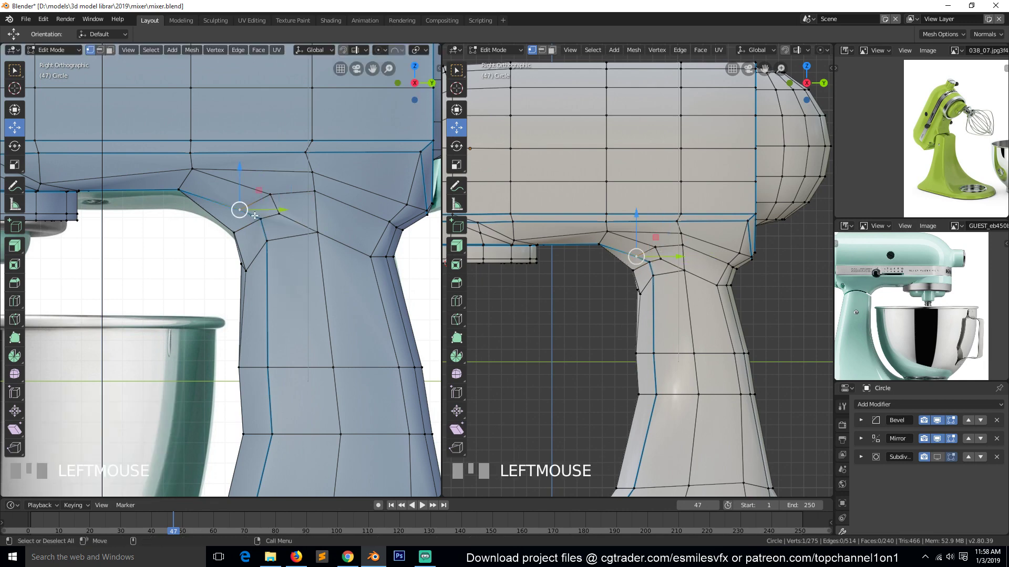
pyautogui.hotkey('alt', 'a')
pyautogui.click(252, 206)
pyautogui.press('`')
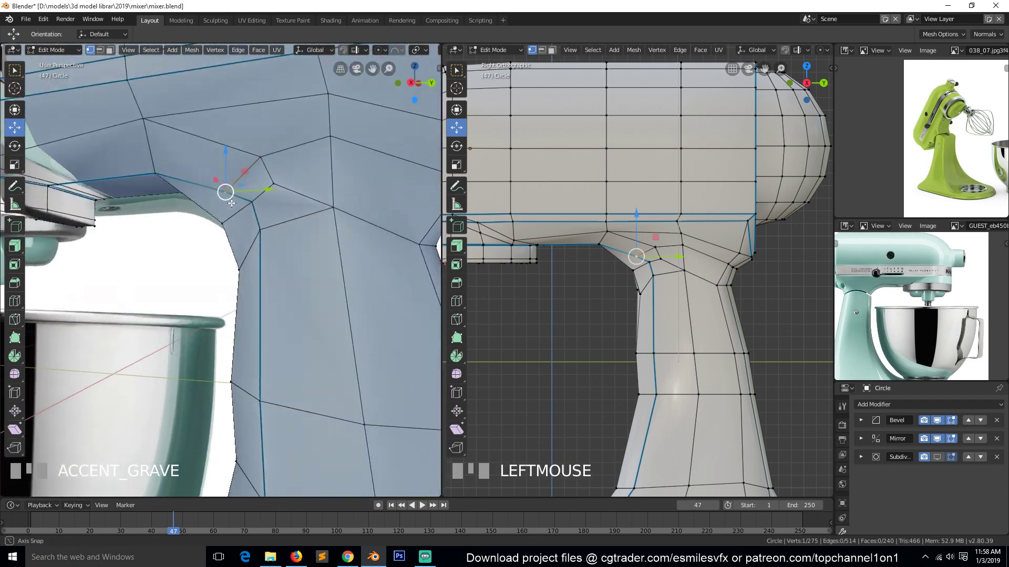
pyautogui.press('KP_3')
pyautogui.scroll(-2, 247, 242)
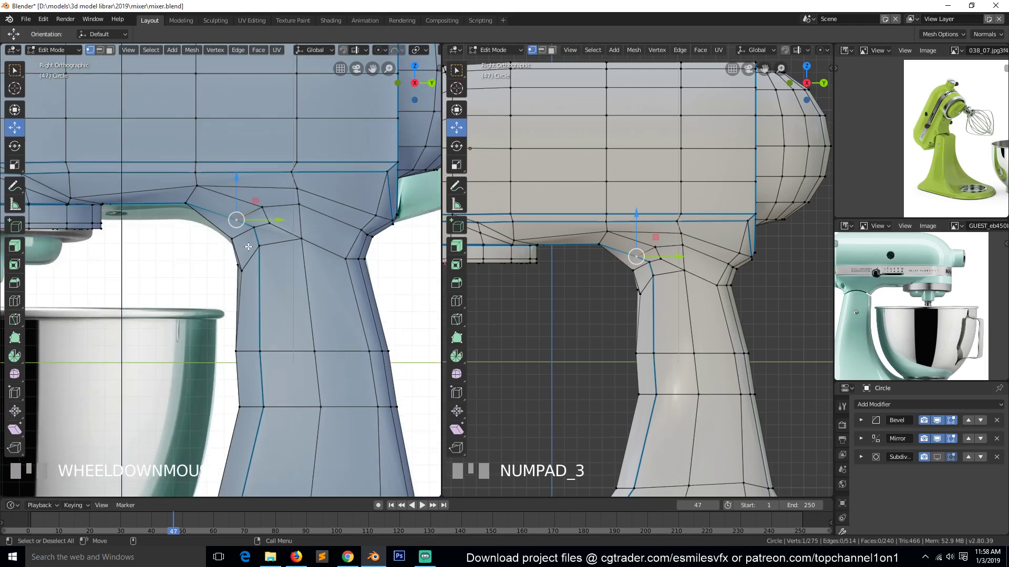
pyautogui.scroll(3, 250, 242)
# - Merge the upper front vertex of the neck corner into the creased vertex just behind it using At Last
pyautogui.hotkey('alt', 'a')
pyautogui.click(243, 197)
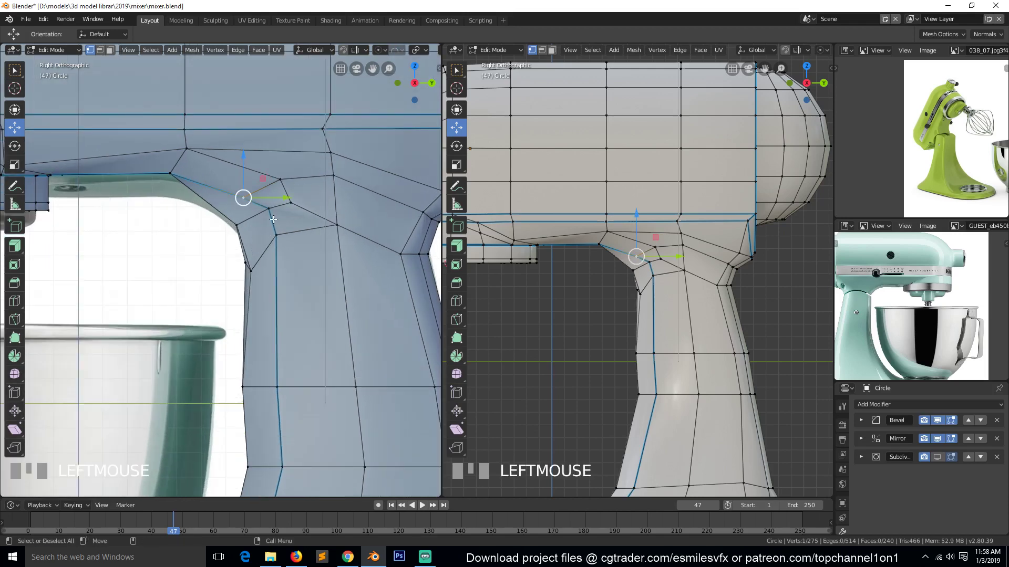
pyautogui.keyDown('shift'); pyautogui.click(266, 210); pyautogui.keyUp('shift')
pyautogui.hotkey('alt', 'a')
pyautogui.click(243, 198)
pyautogui.press('w')
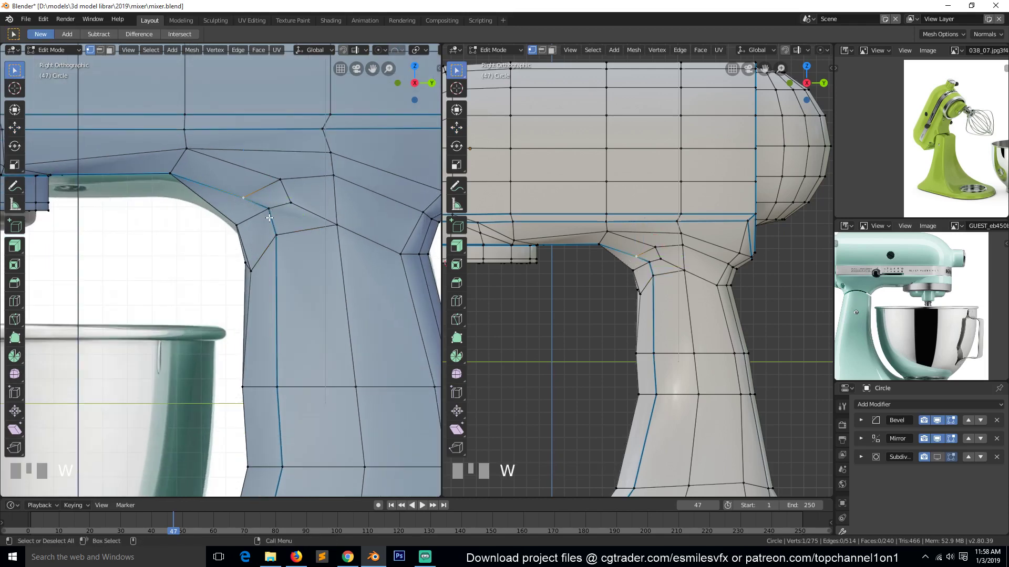
pyautogui.keyDown('shift'); pyautogui.click(268, 209); pyautogui.keyUp('shift')
pyautogui.press('m')
pyautogui.click(271, 216)
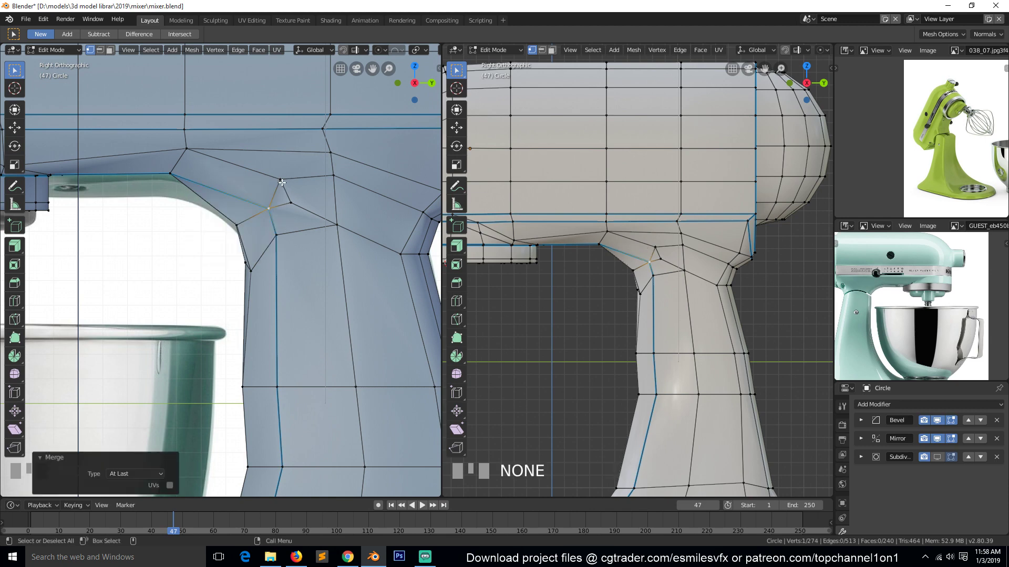
# - Merge the two inner vertices behind the neck corner At Last and raise the merged vertex about 0.066 m along Z
pyautogui.keyDown('shift'); pyautogui.click(292, 205); pyautogui.keyUp('shift')
pyautogui.press('m')
pyautogui.click(294, 207)
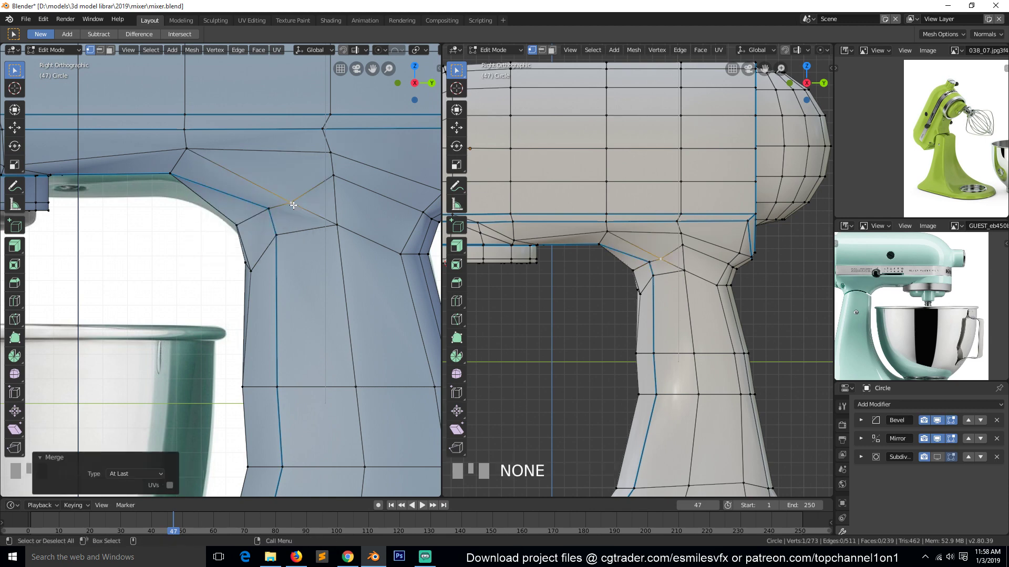
pyautogui.hotkey('alt', 'a')
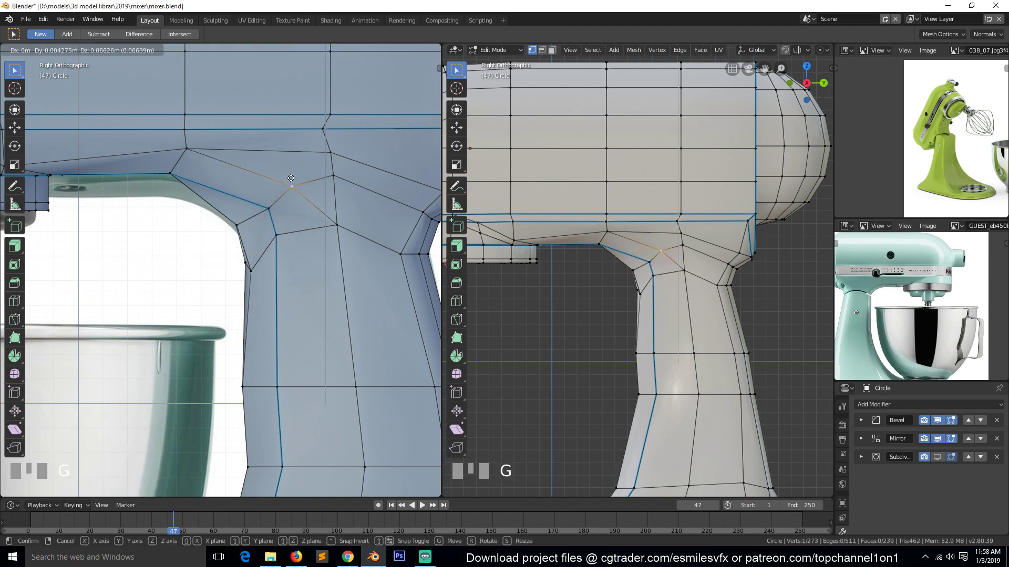
pyautogui.scroll(-2, 357, 254)
# - Check the shaded mixer body in Object Mode from below and behind, and save the file
pyautogui.press('Tab')
pyautogui.hotkey('shift', '`')
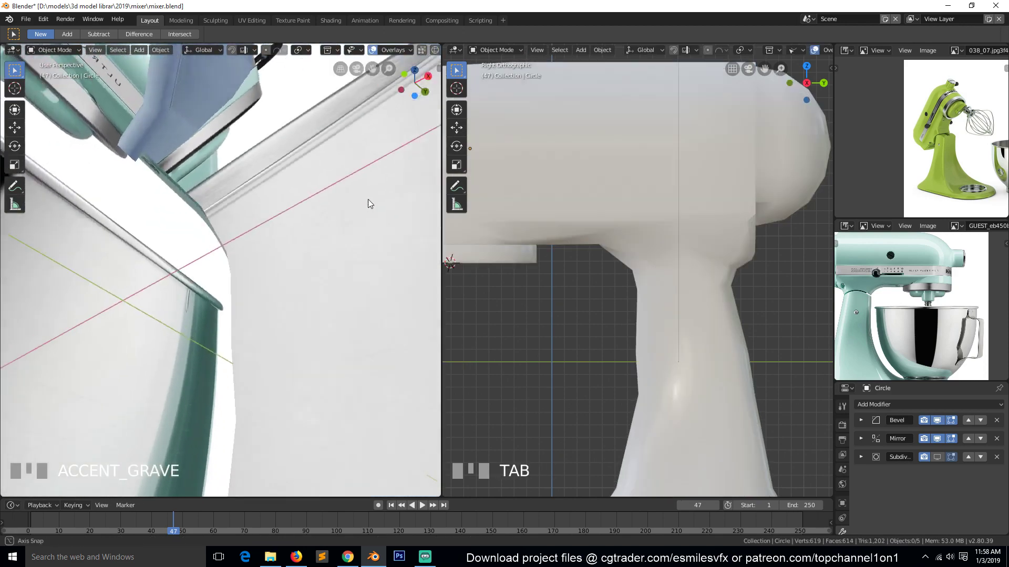
pyautogui.click(292, 262)
pyautogui.hotkey('ctrl', 's')
pyautogui.hotkey('shift', '`')
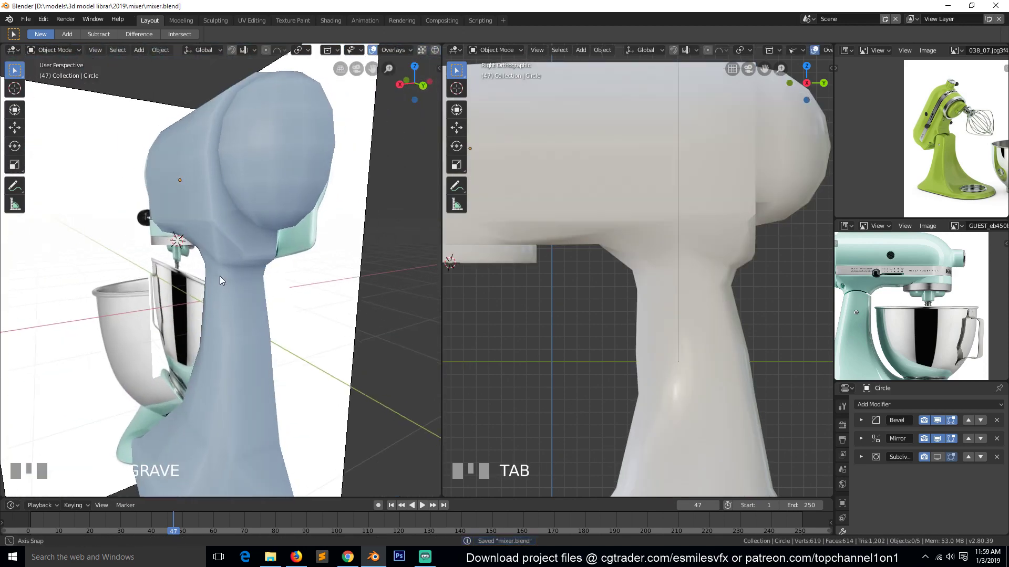
pyautogui.click(219, 276)
# - Examine the mesh topology around the neck and the head's rear from the side and from behind in Edit Mode
pyautogui.press('Tab')
pyautogui.moveTo(279, 205); pyautogui.dragTo(276, 192, button='middle')
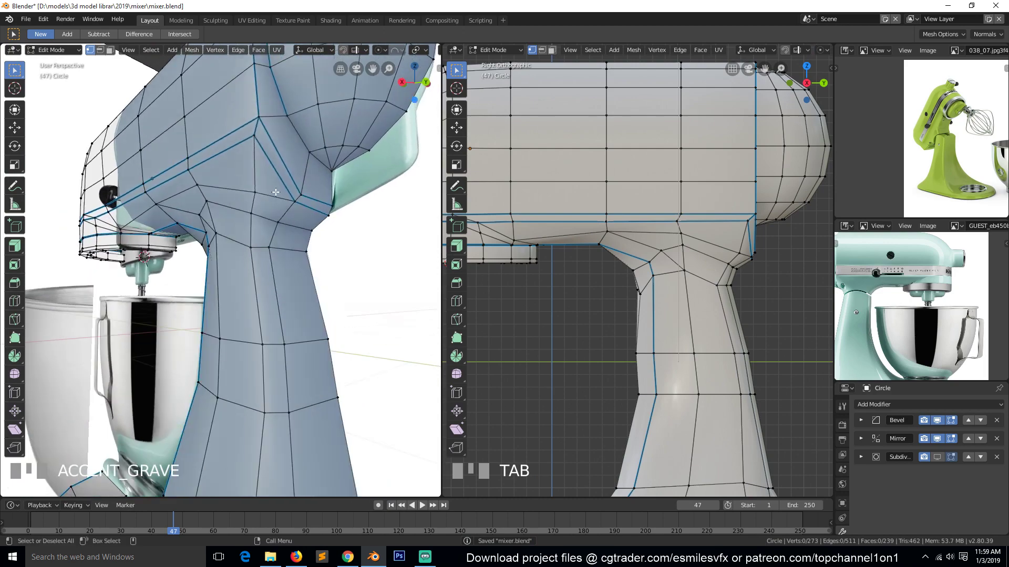
pyautogui.press('KP_1')
pyautogui.press('KP_3')
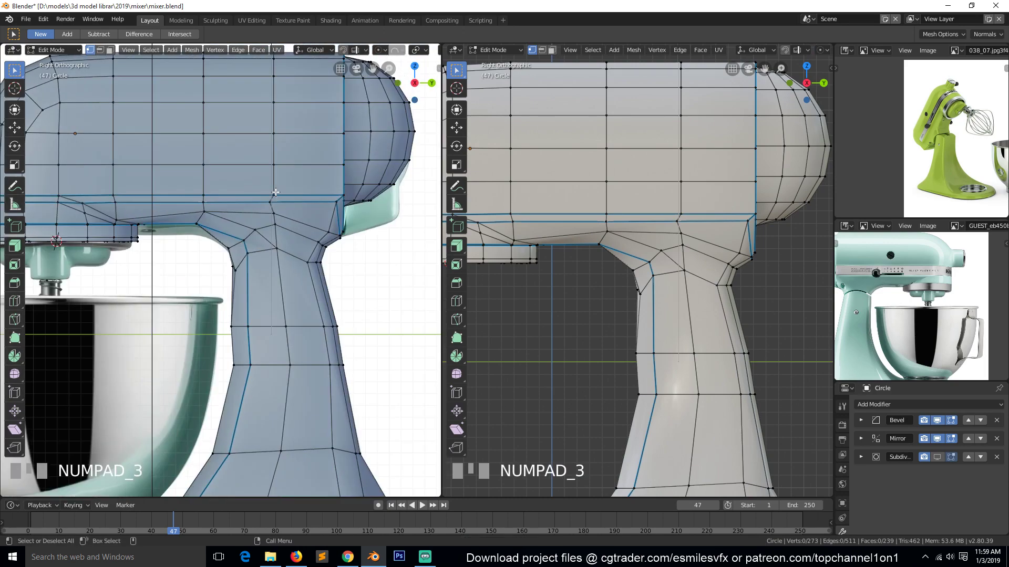
pyautogui.hotkey('shift', '`')
pyautogui.scroll(3, 217, 179)
pyautogui.hotkey('shift', '`')
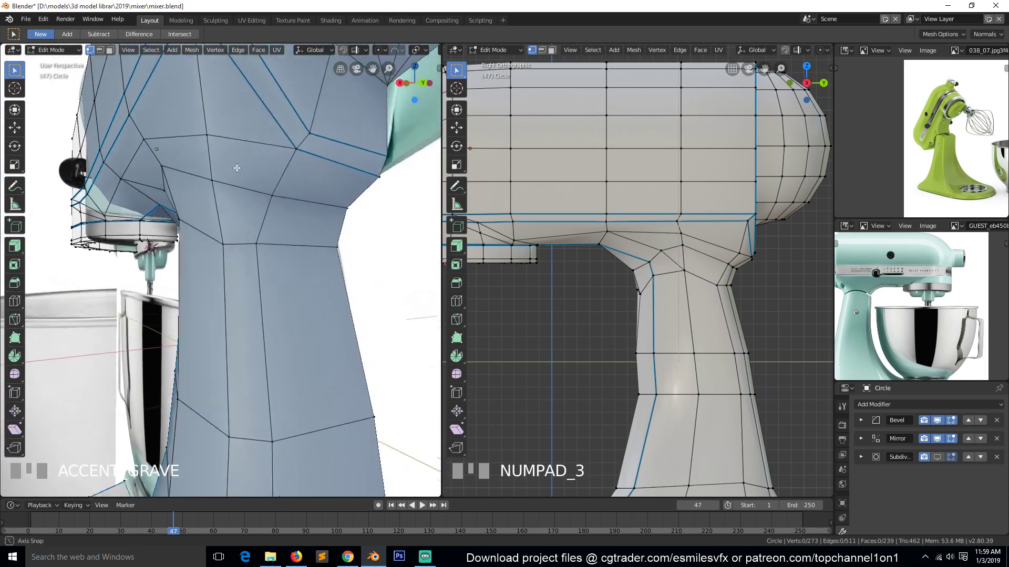
pyautogui.moveTo(226, 191)
pyautogui.mouseDown(button='middle')
pyautogui.moveTo(243, 216)
pyautogui.moveTo(229, 182)
pyautogui.mouseUp(button='middle')
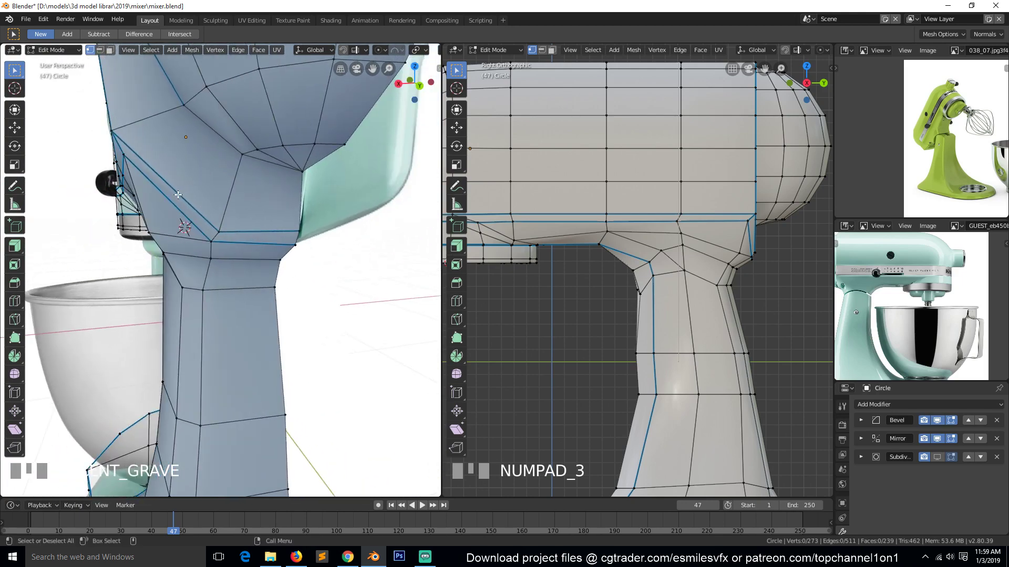
pyautogui.scroll(-4, 178, 195)
pyautogui.hotkey('shift', '`')
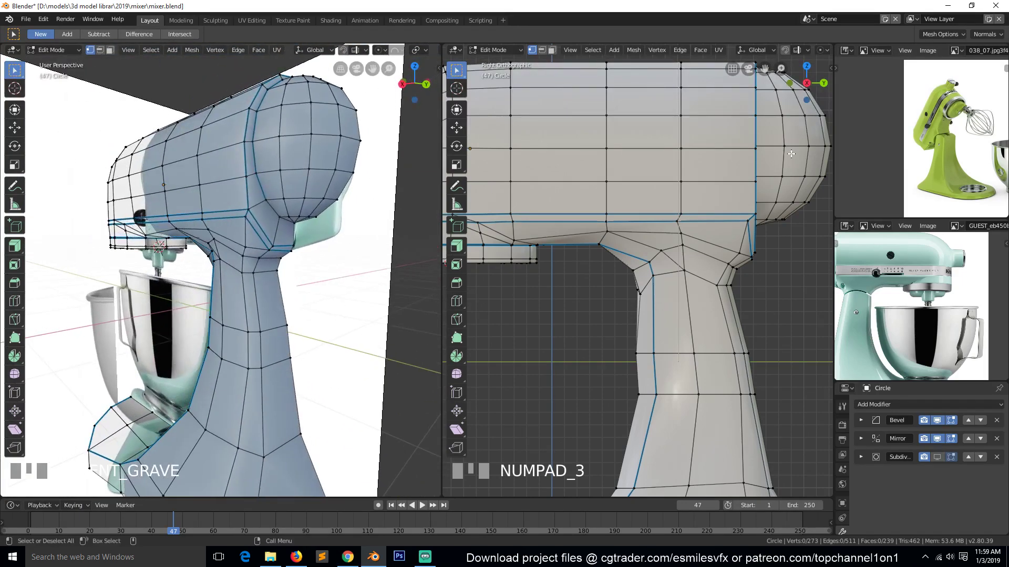
# - Switch the upper reference image to the 038_06 rear view of the green mixer and enlarge both references
pyautogui.scroll(-2, 912, 308)
pyautogui.scroll(-2, 864, 129)
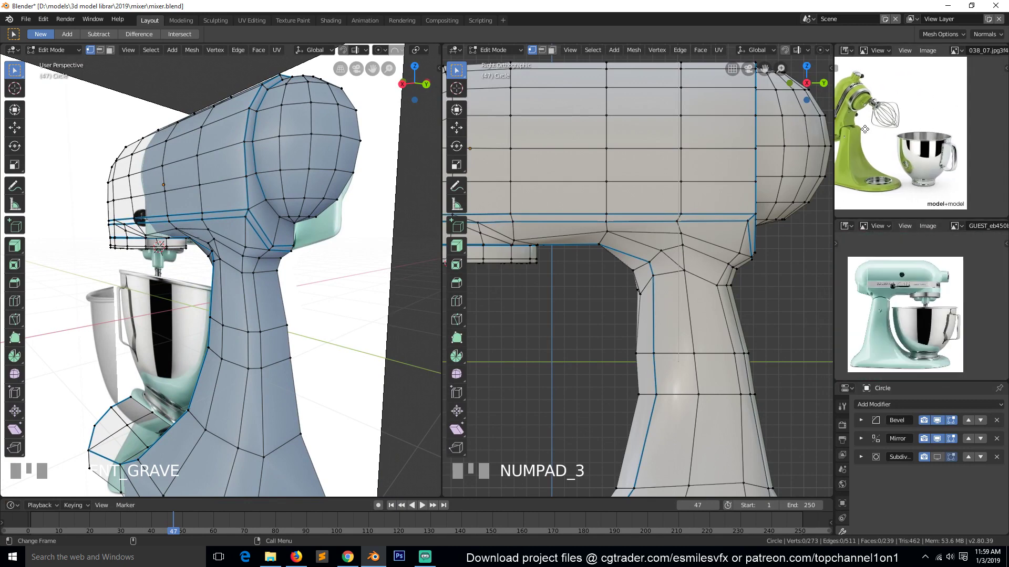
pyautogui.moveTo(865, 129); pyautogui.dragTo(865, 104, button='middle')
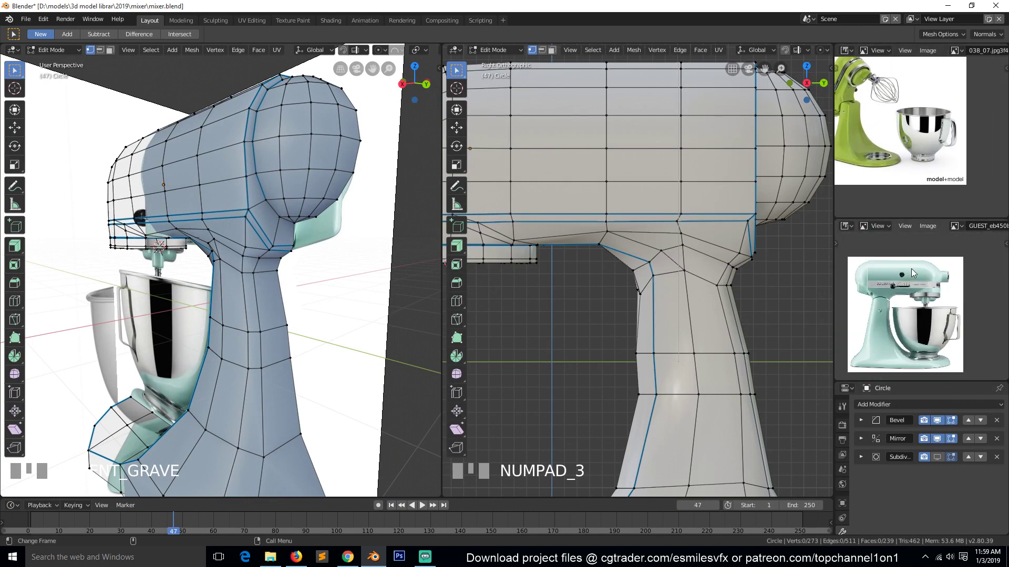
pyautogui.scroll(3, 912, 273)
pyautogui.scroll(2, 986, 81)
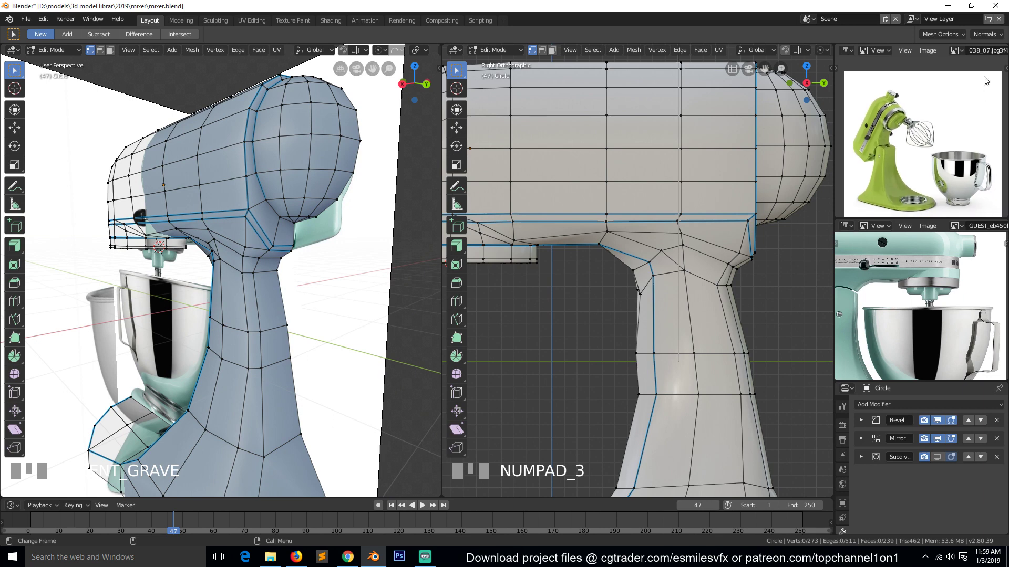
pyautogui.click(957, 53)
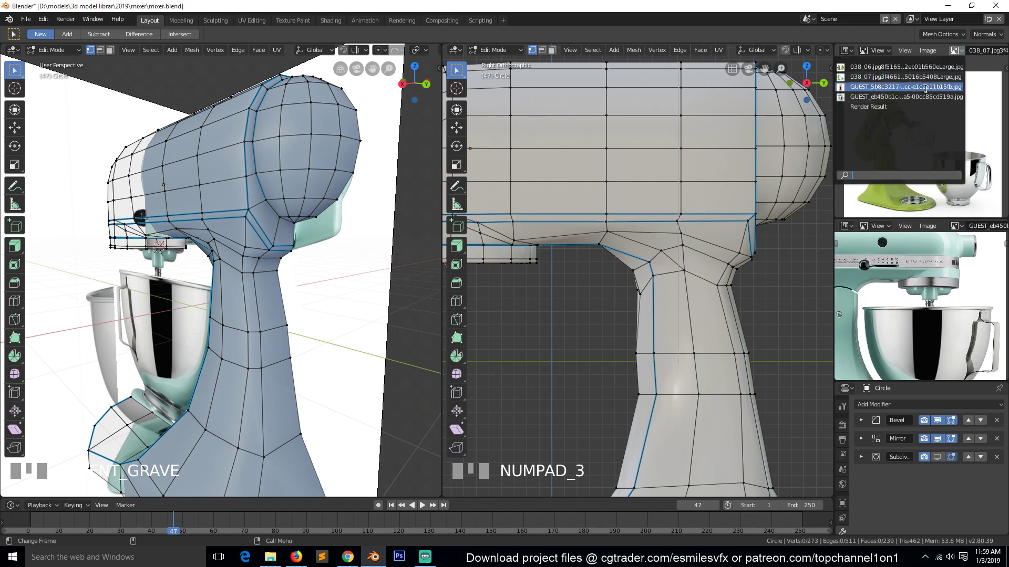
pyautogui.click(899, 74)
pyautogui.scroll(5, 923, 143)
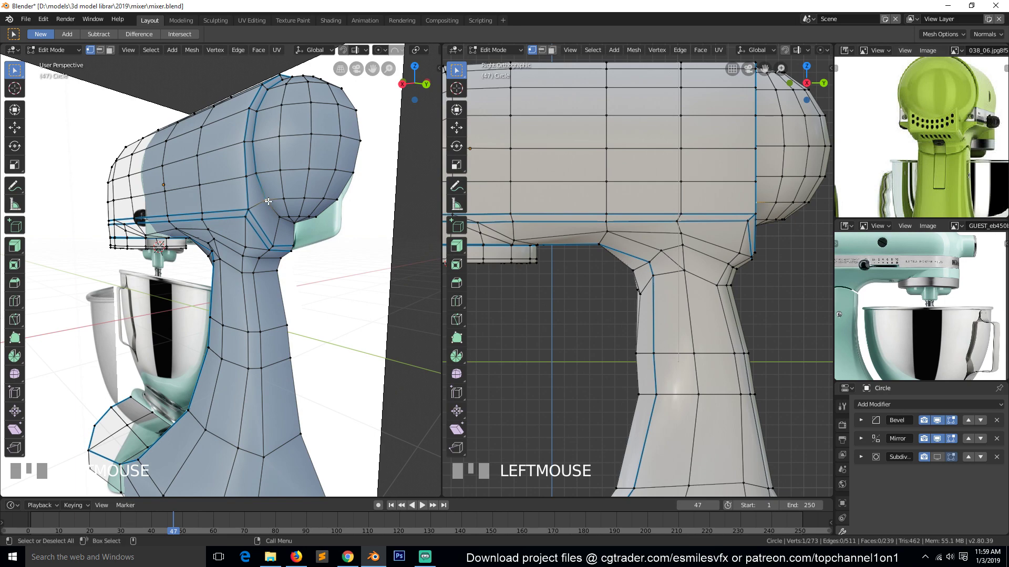
# - Return to Object Mode in the right orthographic view and save the mixer file
pyautogui.press('KP_3')
pyautogui.press('KP_1')
pyautogui.press('KP_3')
pyautogui.press('Tab')
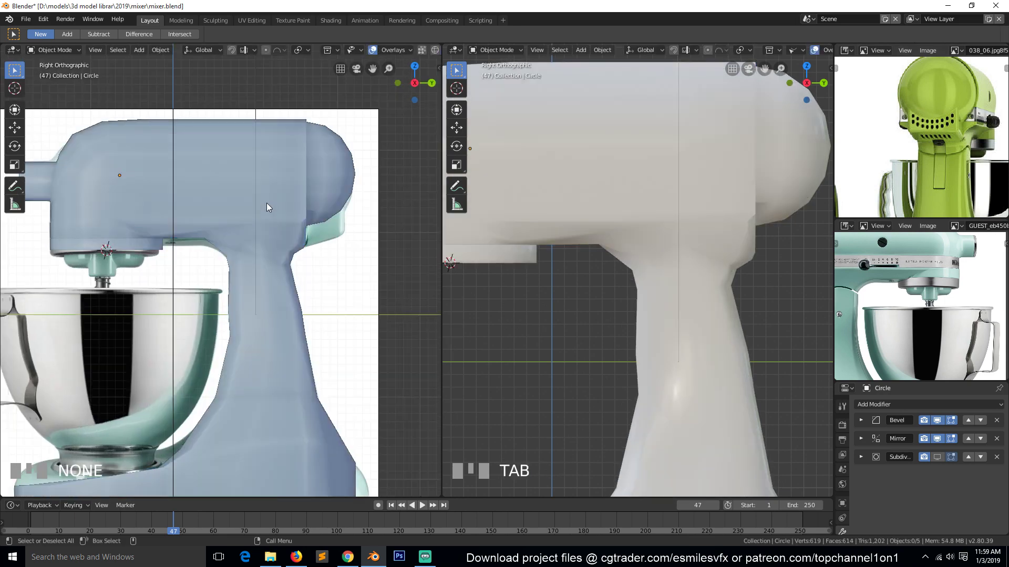
pyautogui.scroll(3, 273, 211)
pyautogui.hotkey('ctrl', 's')
pyautogui.scroll(-1, 310, 225)
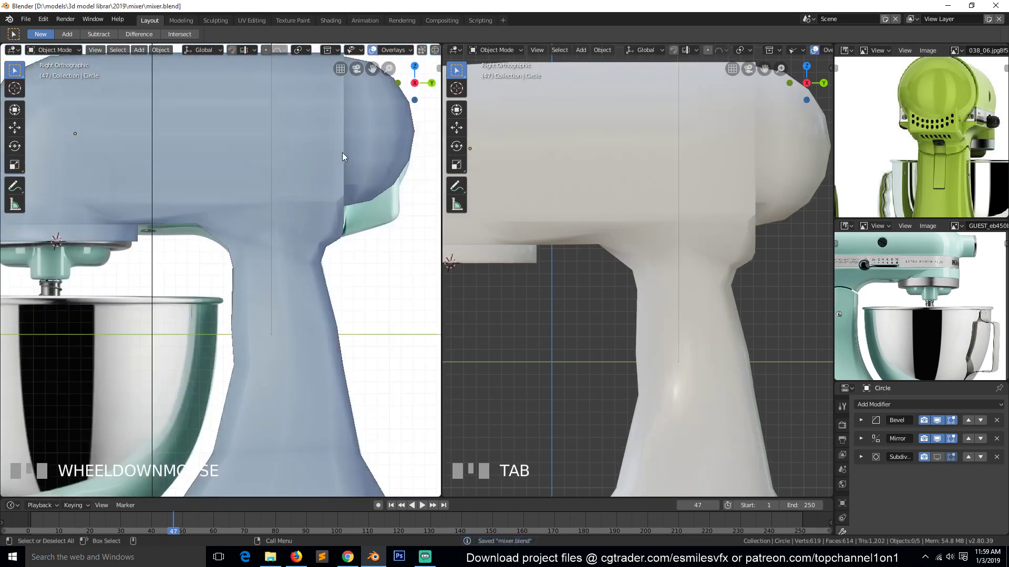
# - Add a 2 m cube and scale it uniformly by 0.485
pyautogui.moveTo(373, 66); pyautogui.dragTo(297, 103)
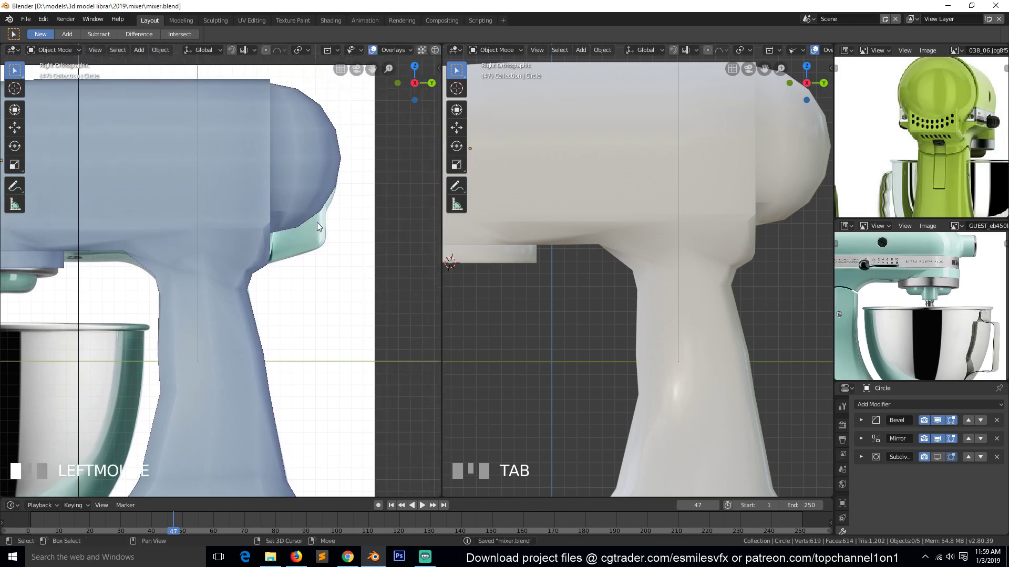
pyautogui.hotkey('shift', 'a')
pyautogui.moveTo(322, 215)
pyautogui.click(358, 223)
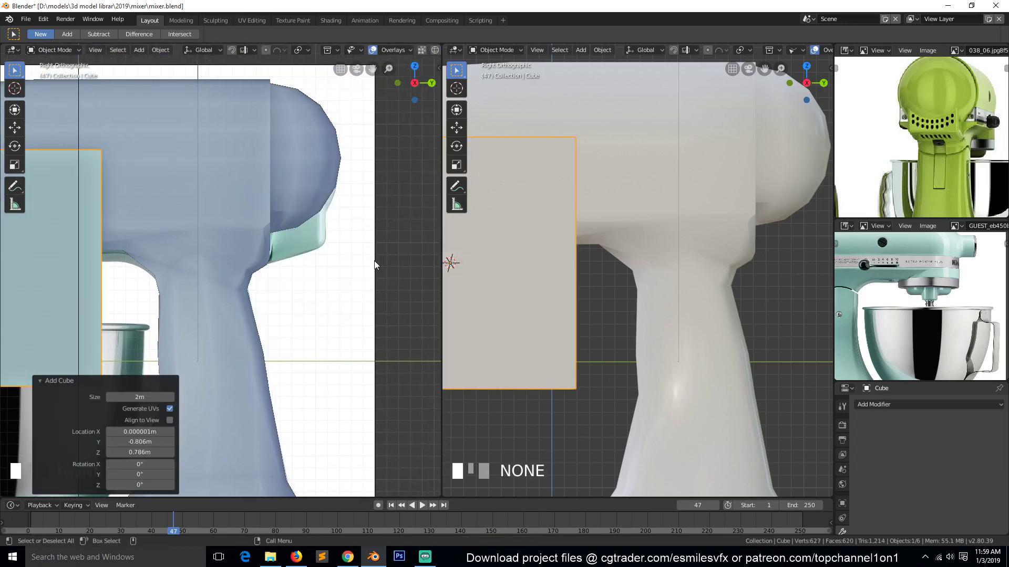
pyautogui.press('s')
pyautogui.click(141, 225)
# - Place the cube behind the neck under the head's rounded rear, scaling it by 1.027 and then 0.921
pyautogui.press('g')
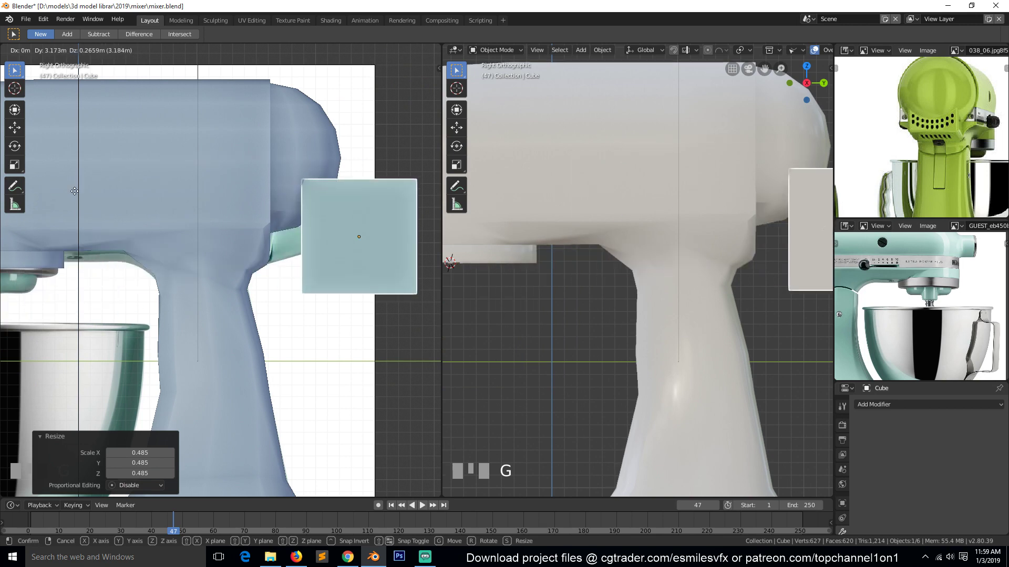
pyautogui.click(43, 230)
pyautogui.press('s')
pyautogui.click(36, 231)
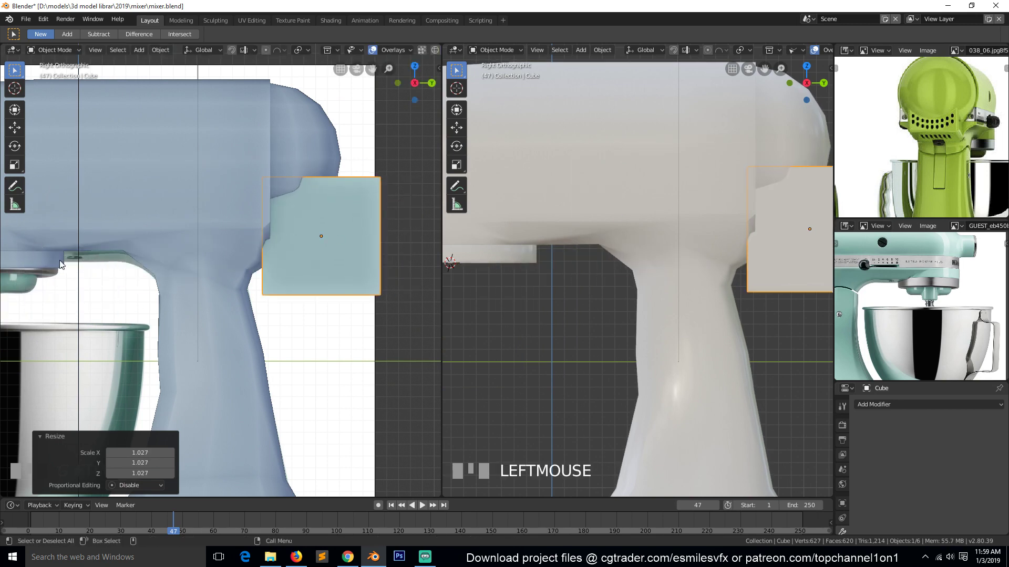
pyautogui.scroll(3, 226, 247)
pyautogui.scroll(-2, 284, 256)
pyautogui.press('s')
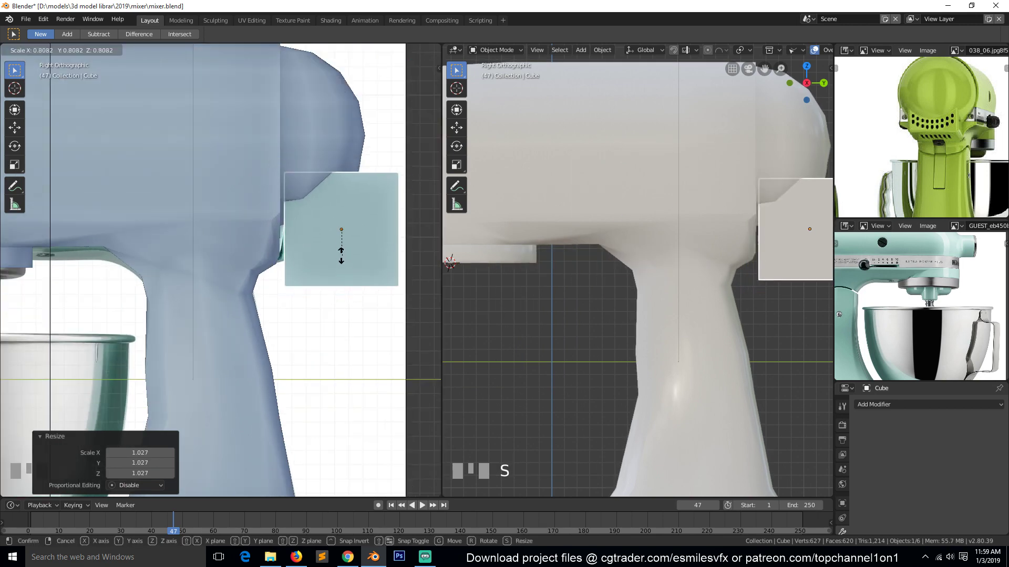
pyautogui.click(340, 240)
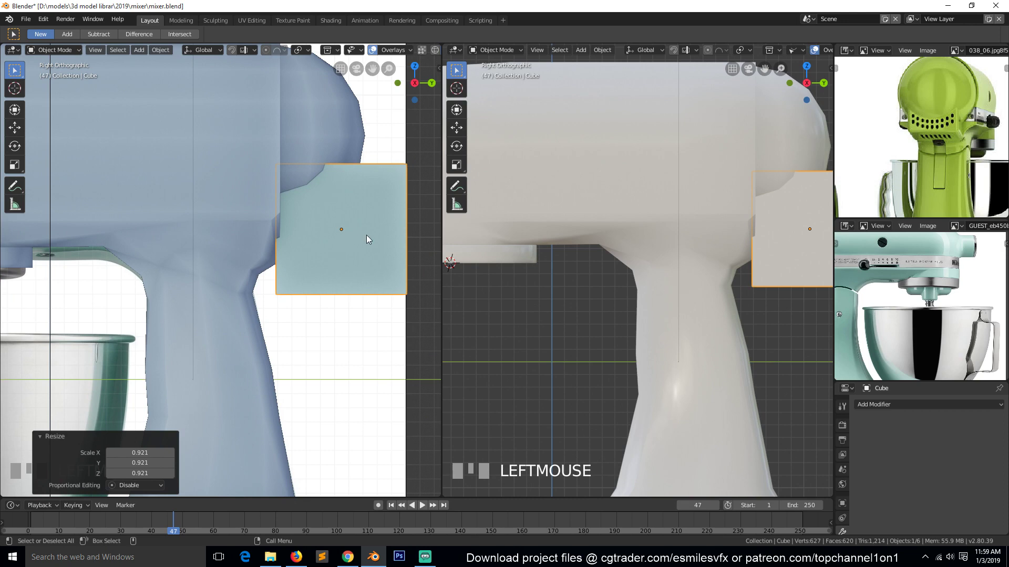
# - Show the model from the back in the reference viewport and move the cube about 0.4 m along negative Y toward the neck
pyautogui.click(336, 195)
pyautogui.press('KP_1')
pyautogui.press('KP_3')
pyautogui.press('ctrl+KP_1')
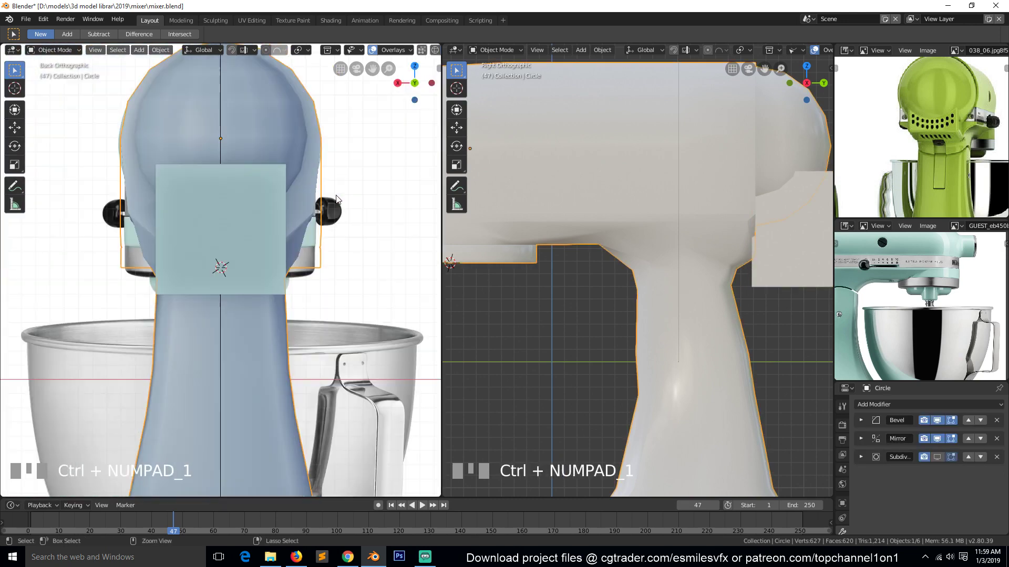
pyautogui.scroll(-3, 687, 329)
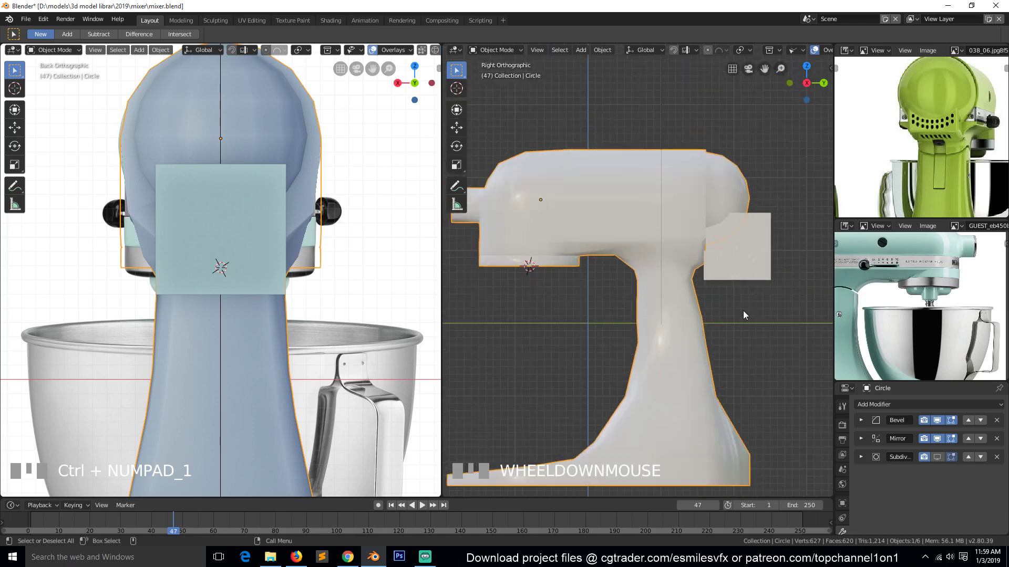
pyautogui.press('g')
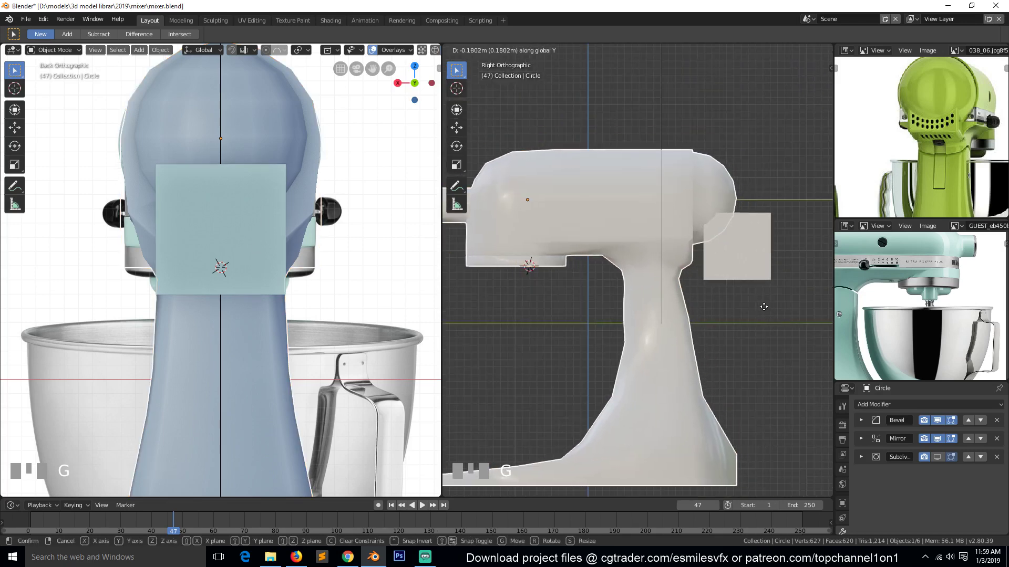
pyautogui.rightClick(773, 276)
pyautogui.click(758, 272)
pyautogui.press('g')
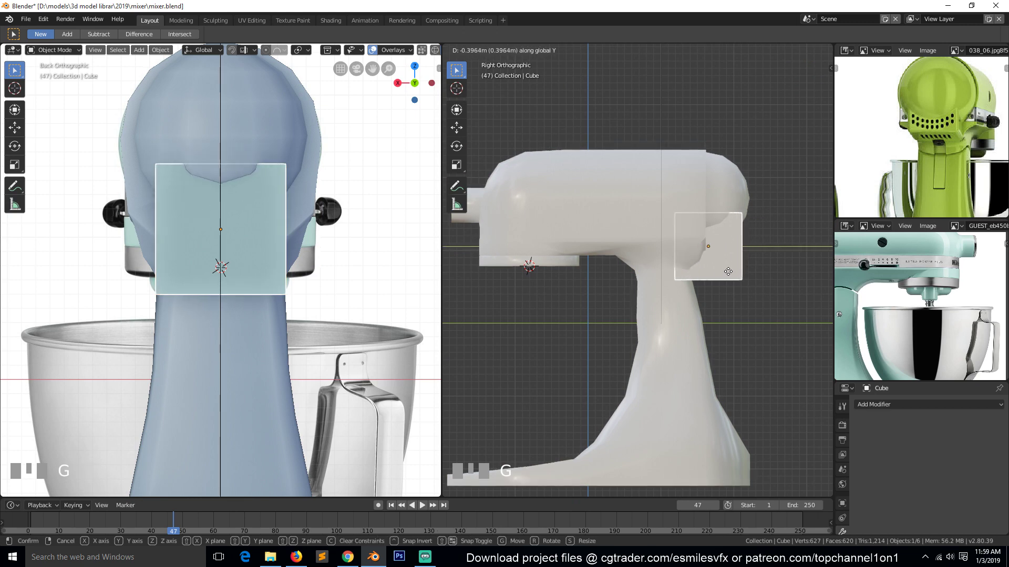
pyautogui.click(730, 274)
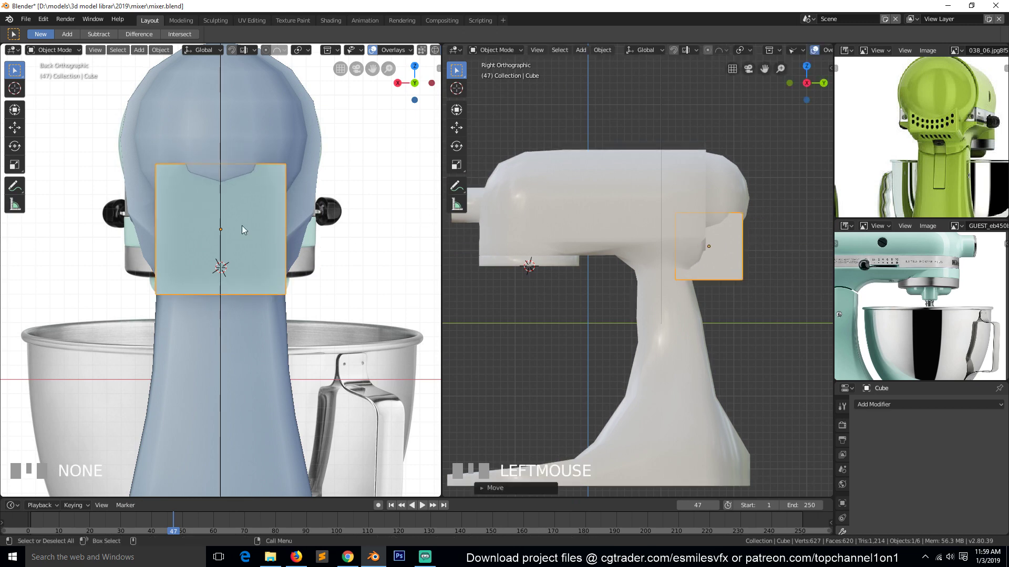
# - In solid shading, raise the cube 0.126 m along Z and shift it further along negative Y into the head's rear
pyautogui.press('z')
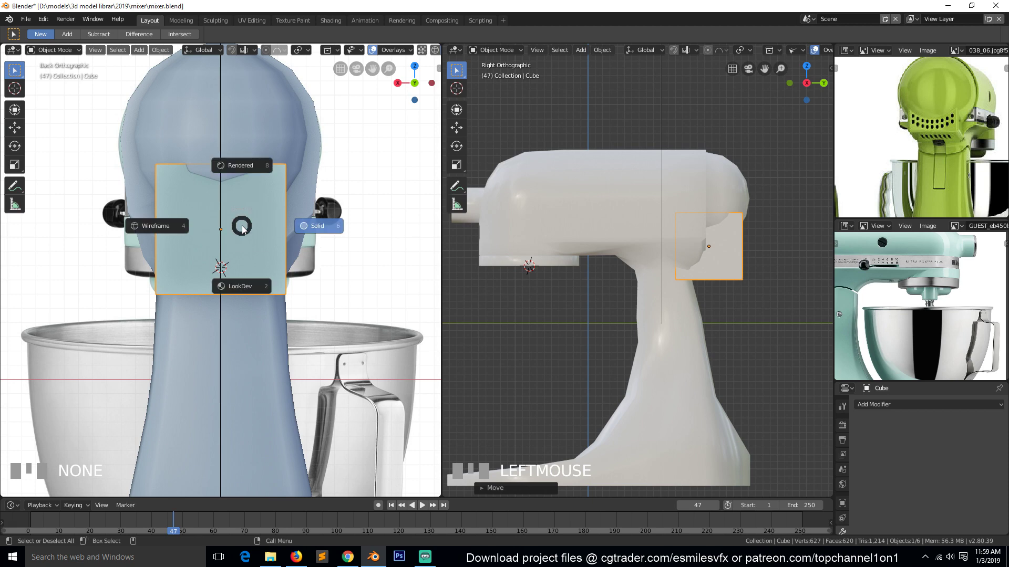
pyautogui.click(299, 226)
pyautogui.press('g')
pyautogui.press('z')
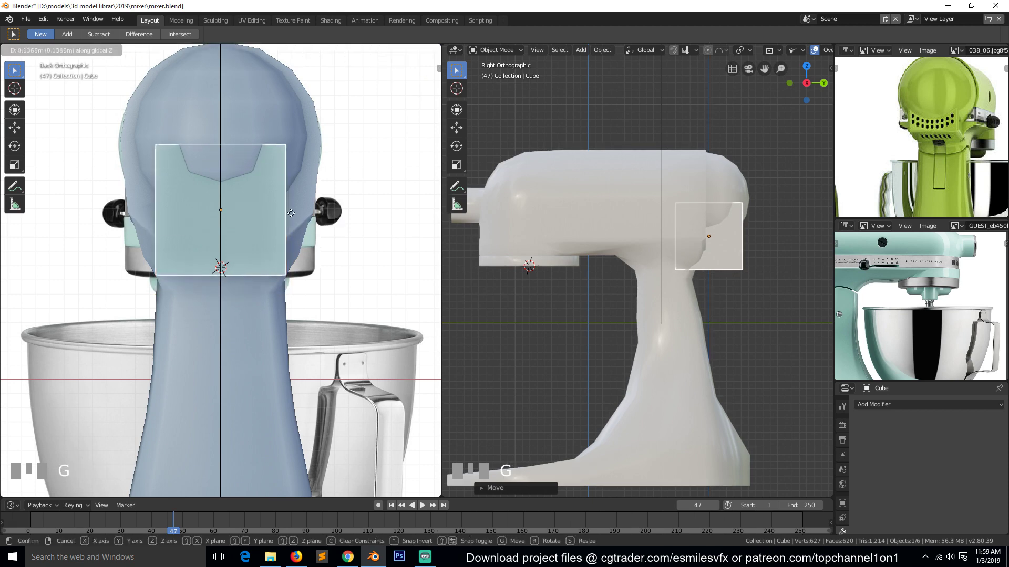
pyautogui.click(294, 216)
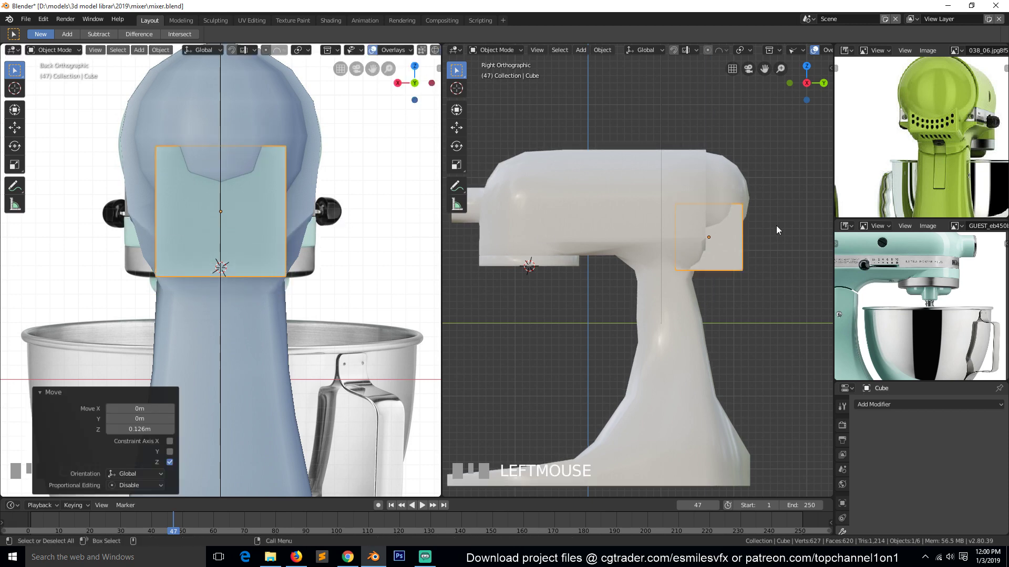
pyautogui.press('g')
pyautogui.press('y')
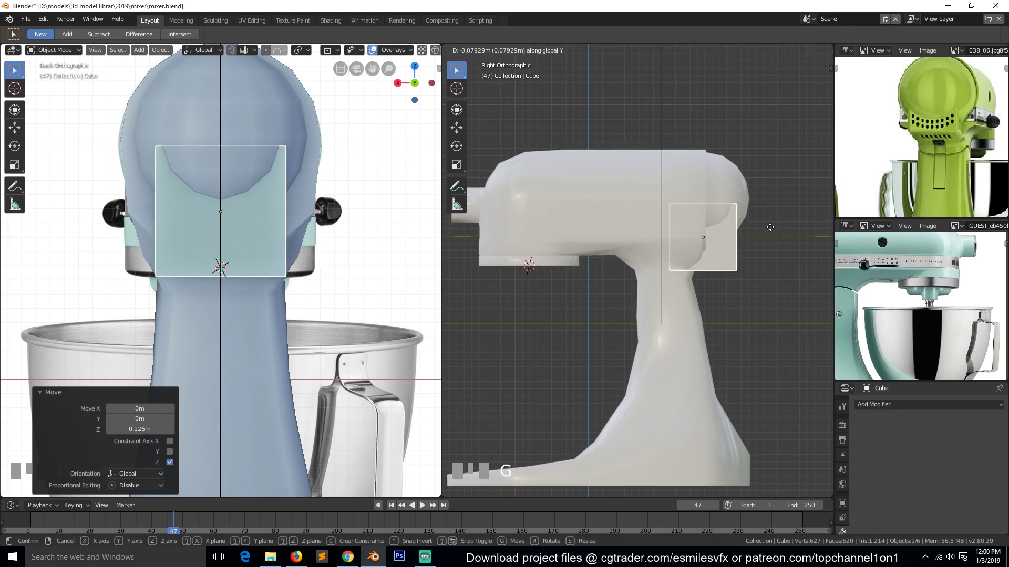
pyautogui.click(760, 225)
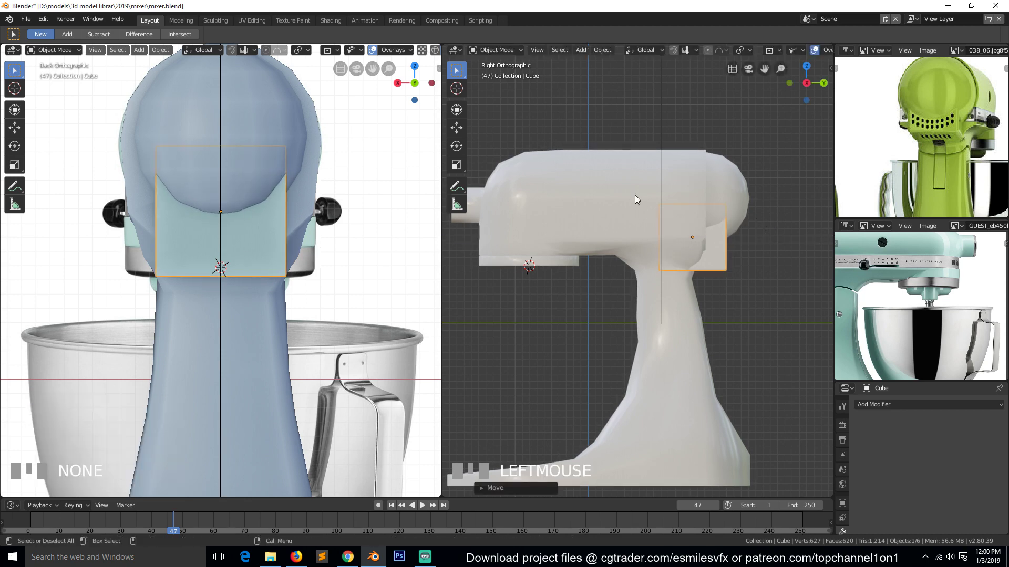
# - Return the reference viewport to the right orthographic view with X-ray enabled, and save the mixer file
pyautogui.moveTo(231, 202); pyautogui.dragTo(322, 168, button='middle')
pyautogui.press('KP_1')
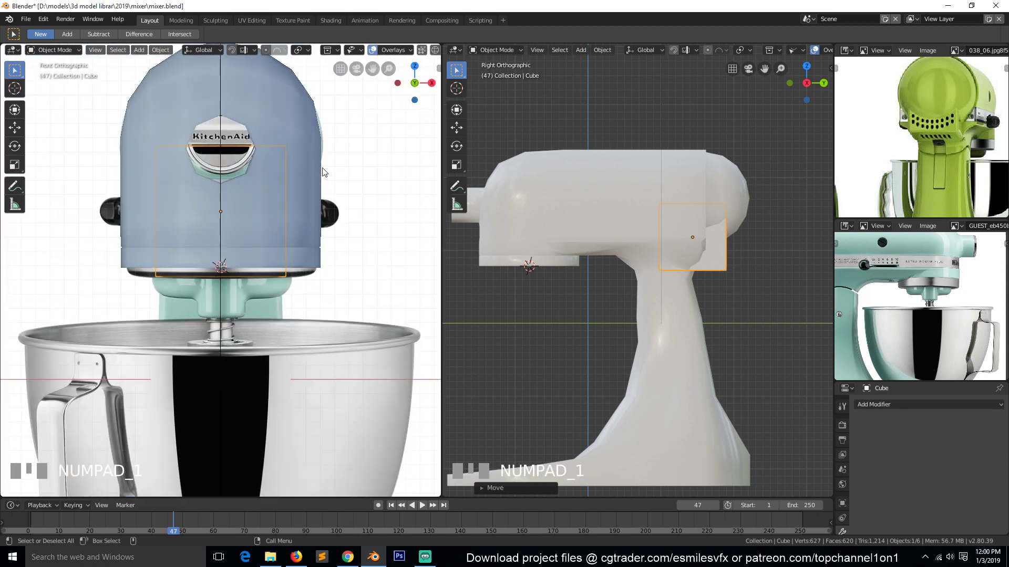
pyautogui.press('KP_3')
pyautogui.hotkey('alt', 'z')
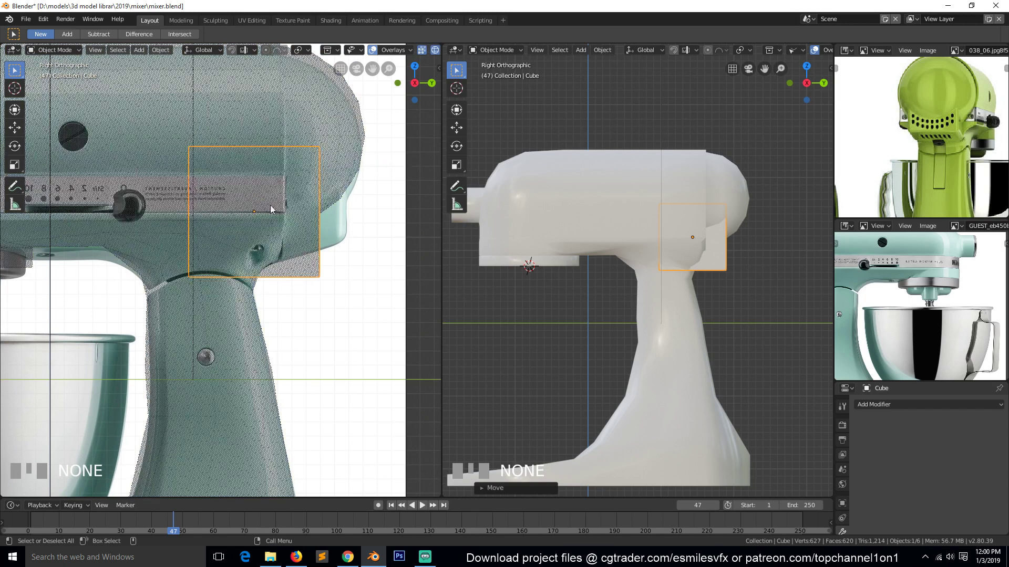
pyautogui.hotkey('ctrl', 's')
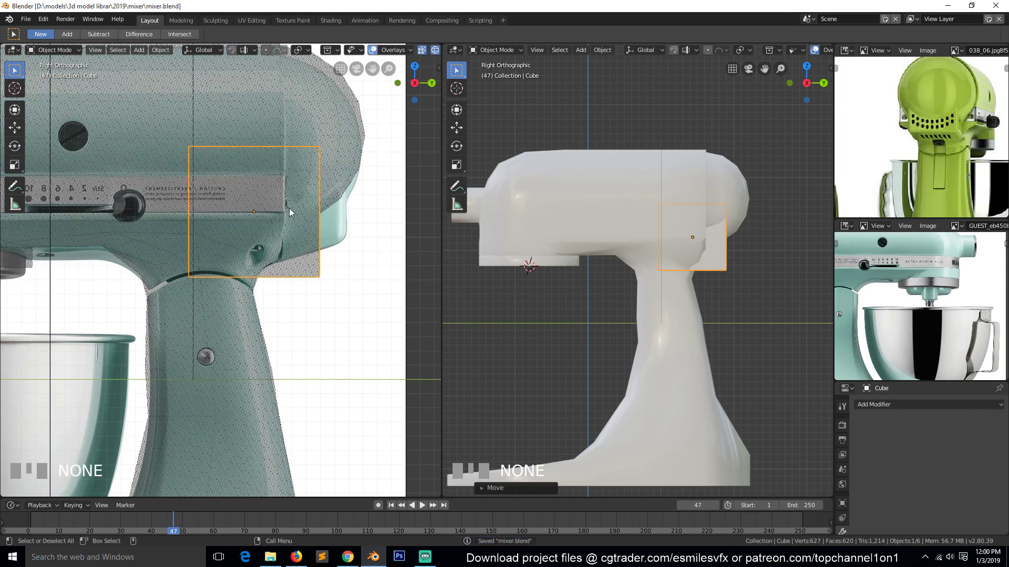
# - Move the cube 0.185 m along Y to align its rear face with the housing edge in the reference
pyautogui.press('g')
pyautogui.press('y')
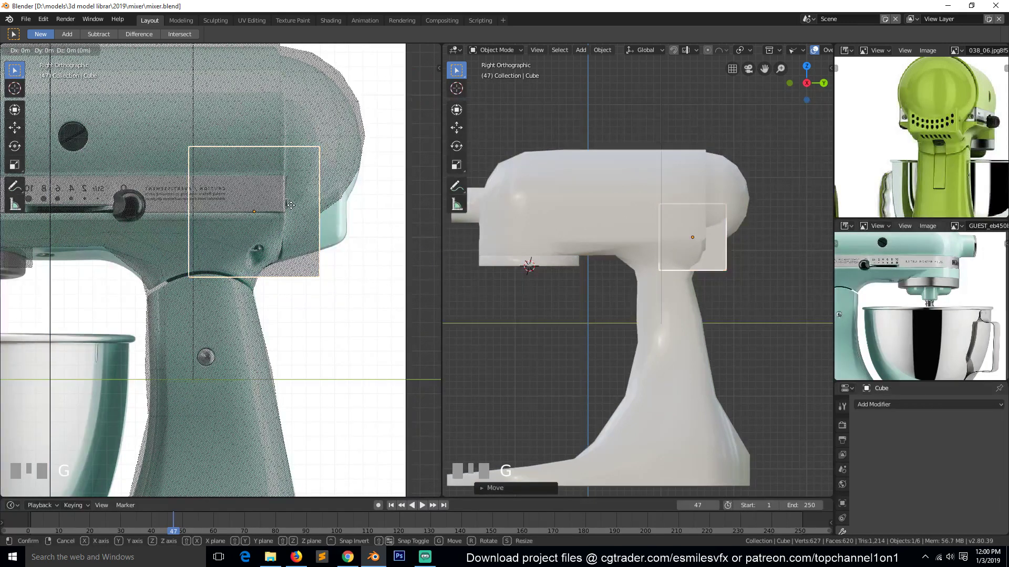
pyautogui.click(319, 212)
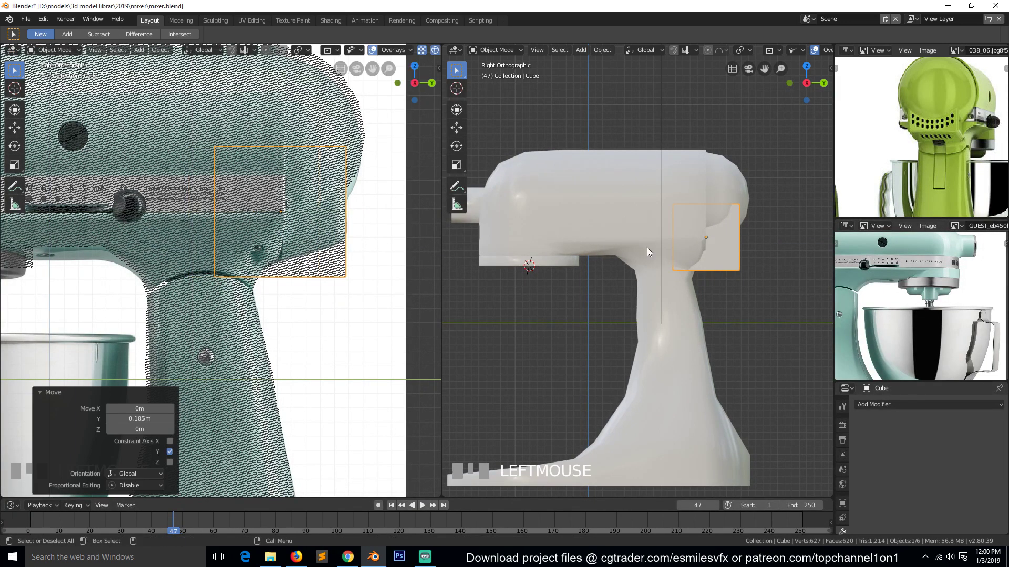
# - Enter Edit Mode on the mixer body, grow the selection over the head's rear dome, and show the mesh from the back
pyautogui.moveTo(647, 247); pyautogui.dragTo(556, 253, button='middle')
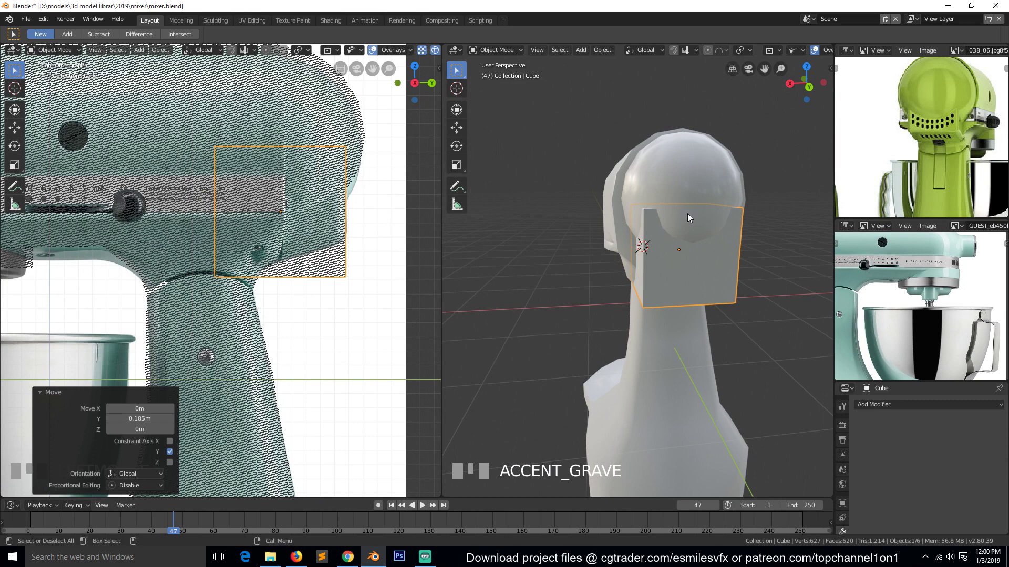
pyautogui.click(689, 185)
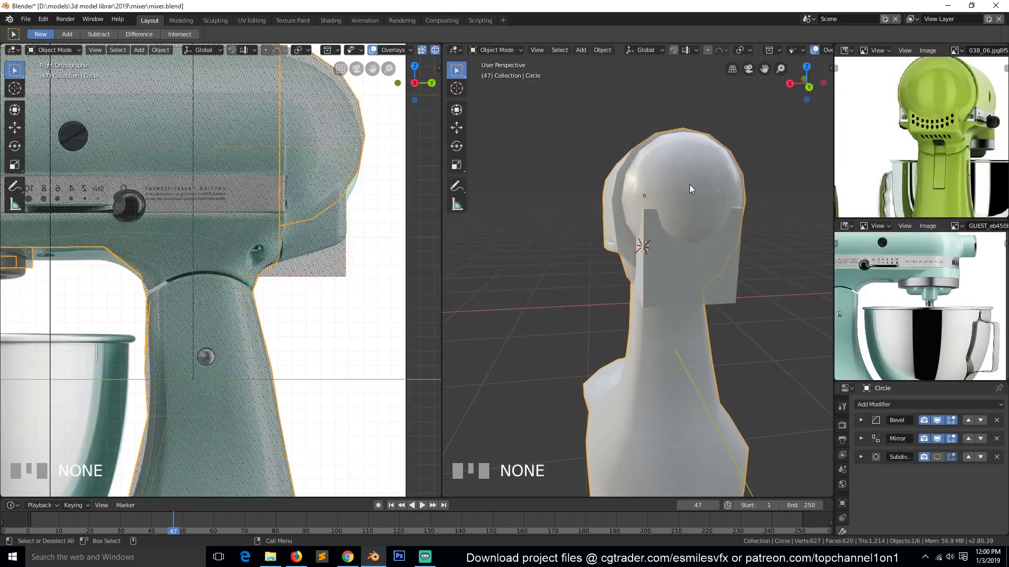
pyautogui.press('Tab')
pyautogui.moveTo(692, 195); pyautogui.dragTo(705, 213, button='middle')
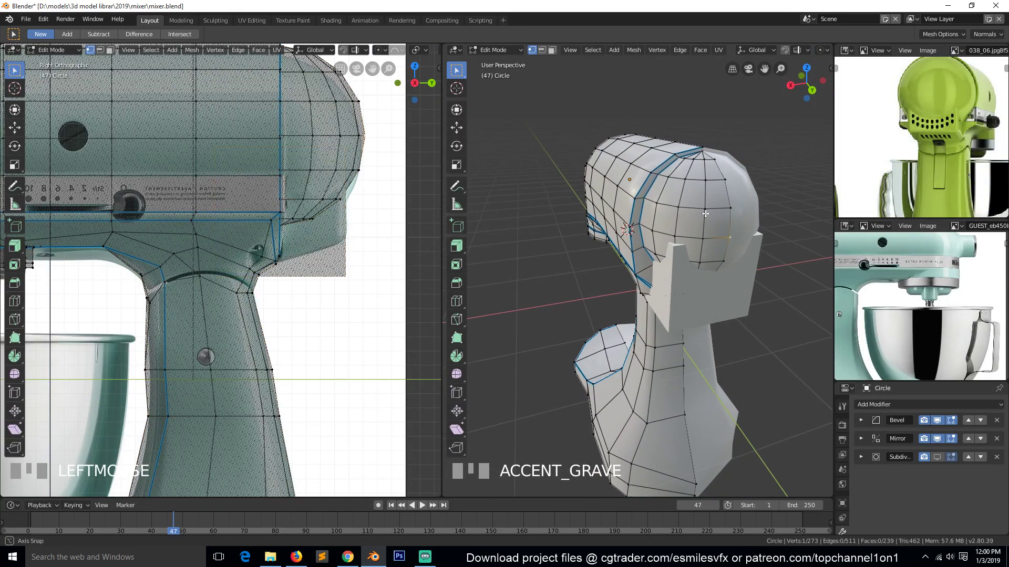
pyautogui.press('ctrl+KP_Add')
pyautogui.press('ctrl+KP_Add')
pyautogui.press('ctrl+KP_Add')
pyautogui.press('ctrl+KP_Add')
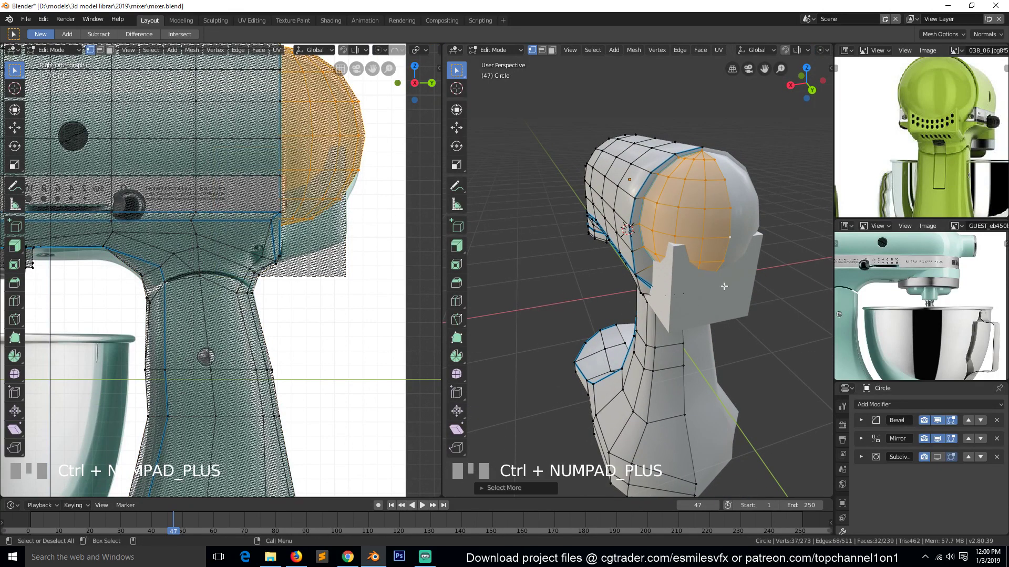
pyautogui.press('KP_3')
pyautogui.press('KP_1')
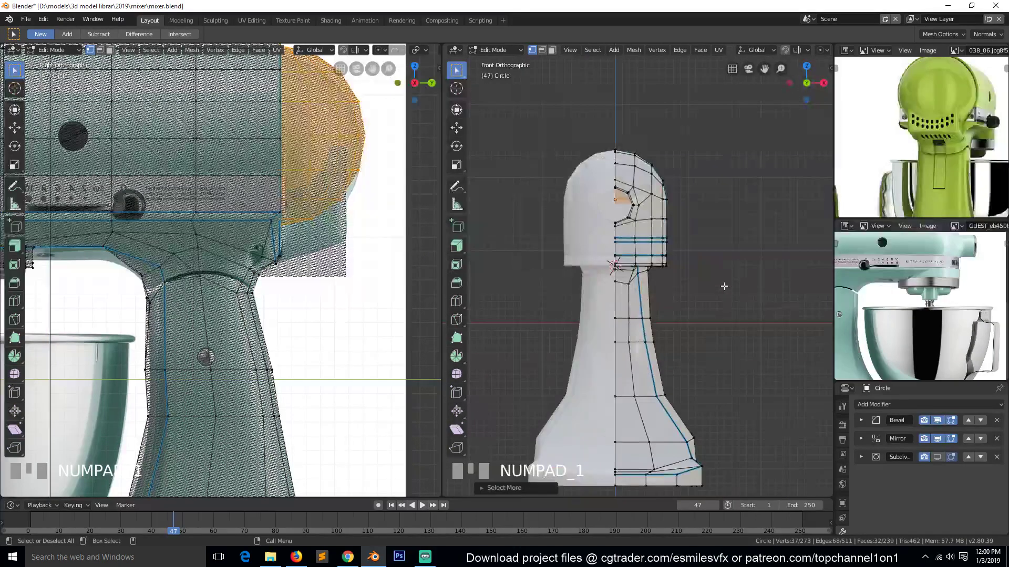
pyautogui.press('KP_3')
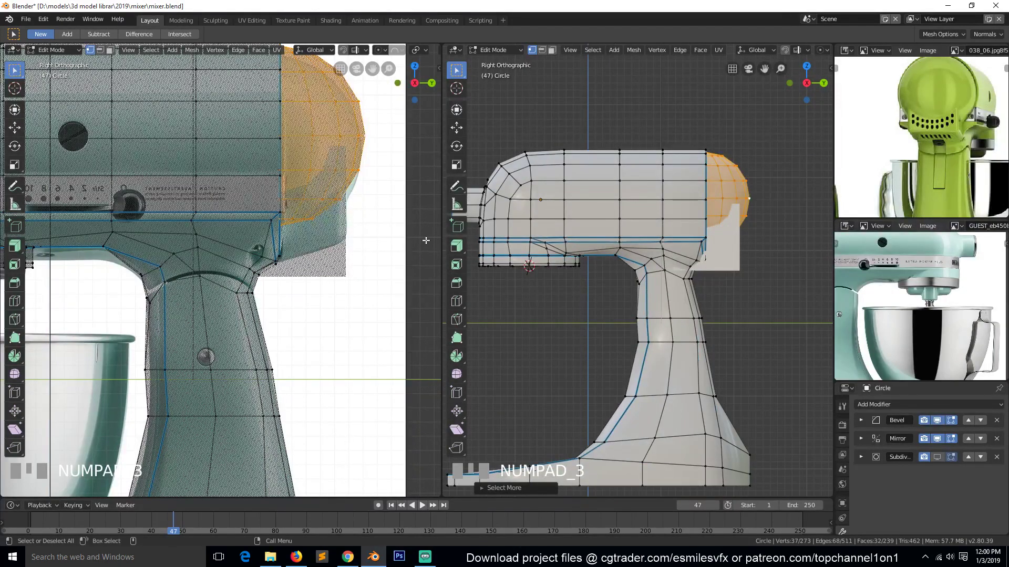
pyautogui.press('ctrl+KP_1')
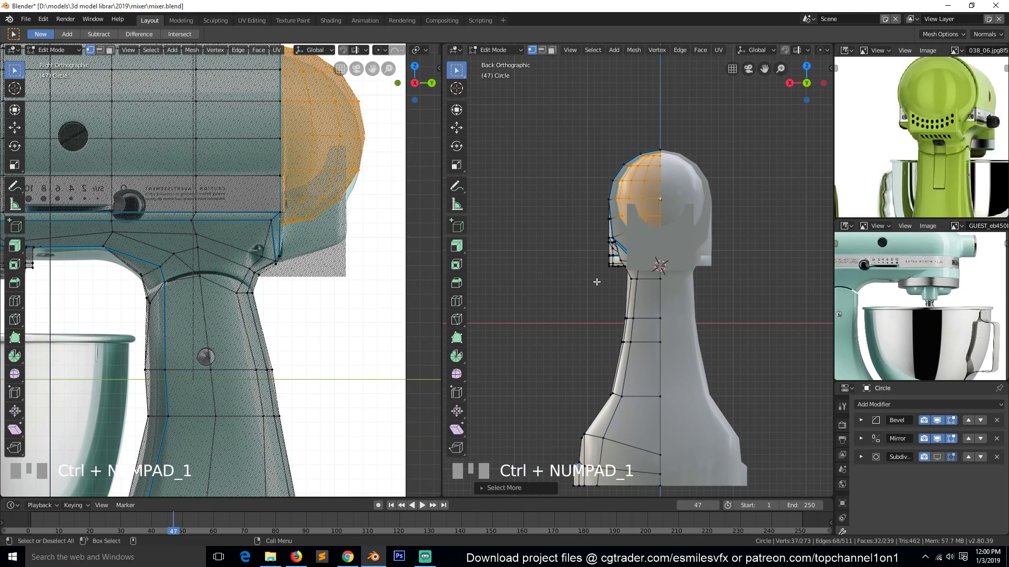
pyautogui.scroll(2, 677, 237)
pyautogui.press('s')
pyautogui.hotkey('shift', 'x')
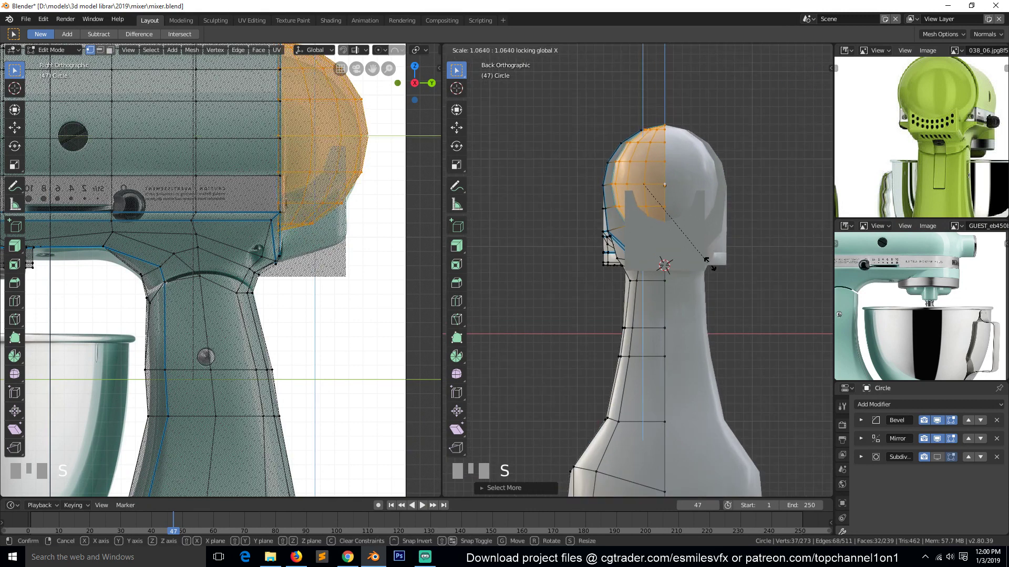
pyautogui.keyDown('shift'); pyautogui.rightClick(708, 258); pyautogui.keyUp('shift')
# - Snap the 3D cursor to the rearmost center vertex of the head's dome, and remain in Edit Mode
pyautogui.scroll(3, 687, 184)
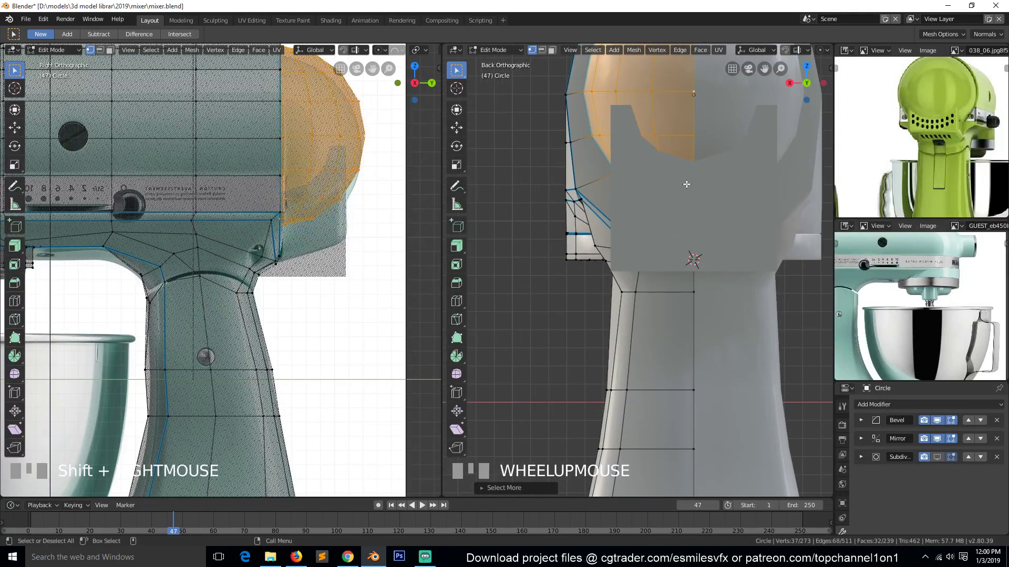
pyautogui.click(697, 92)
pyautogui.hotkey('shift', 's')
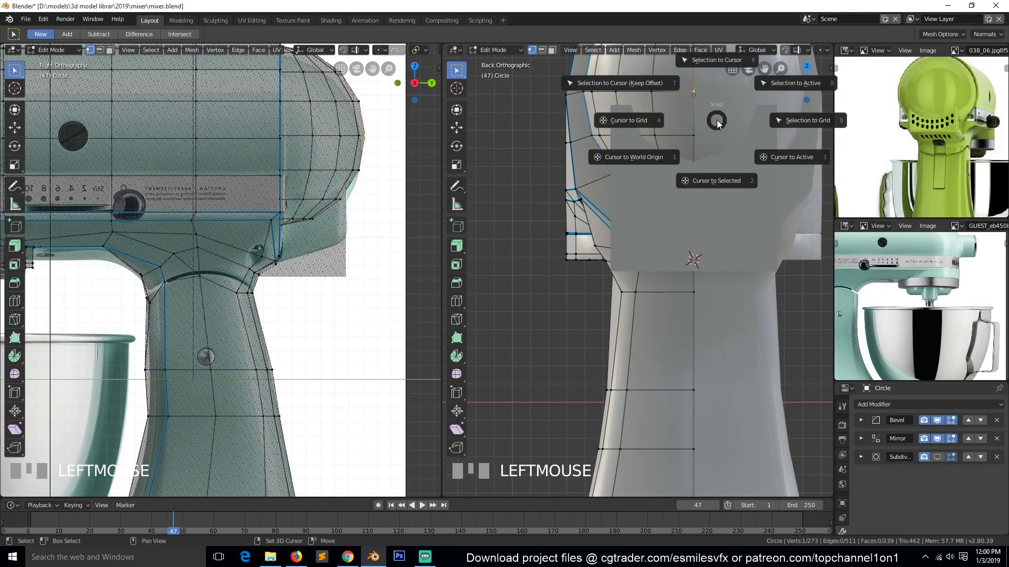
pyautogui.click(726, 174)
pyautogui.press('Tab')
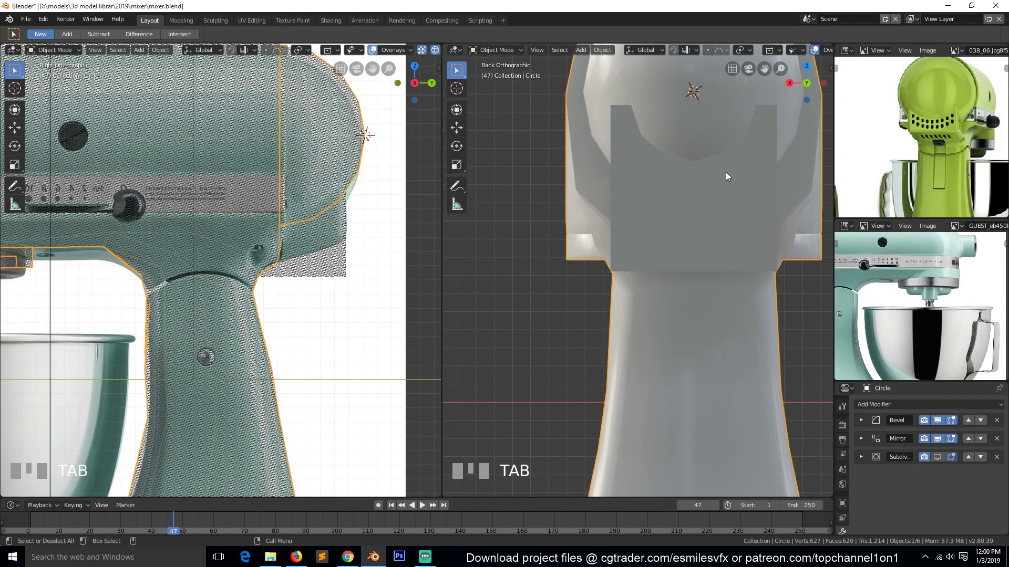
pyautogui.scroll(-2, 726, 174)
pyautogui.press('Tab')
# - Grow the selection from the center vertex over the whole rear dome and set the pivot point to 3D Cursor
pyautogui.press('ctrl+KP_Add')
pyautogui.press('ctrl+KP_Add')
pyautogui.press('ctrl+KP_Add')
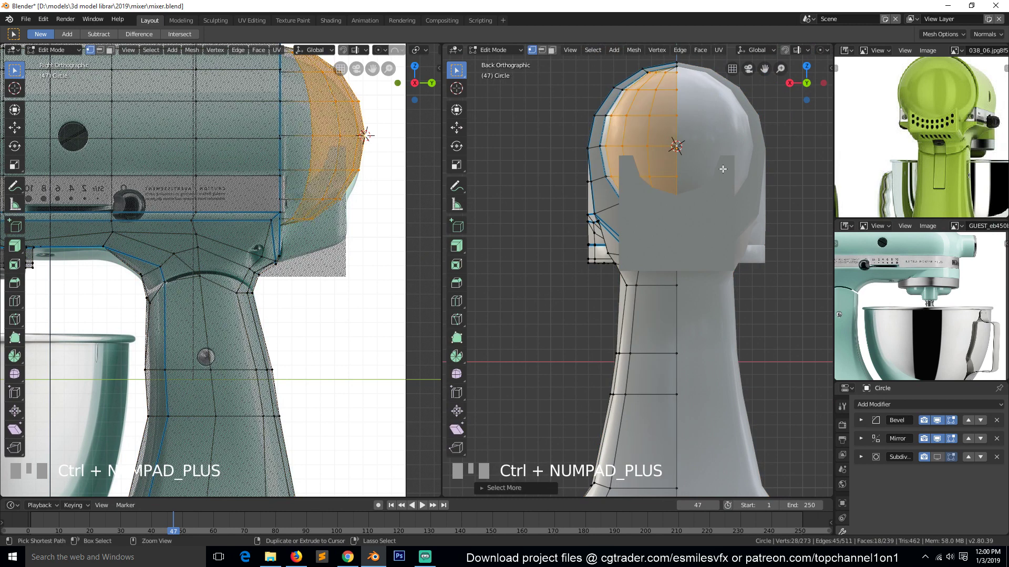
pyautogui.press('ctrl+KP_Add')
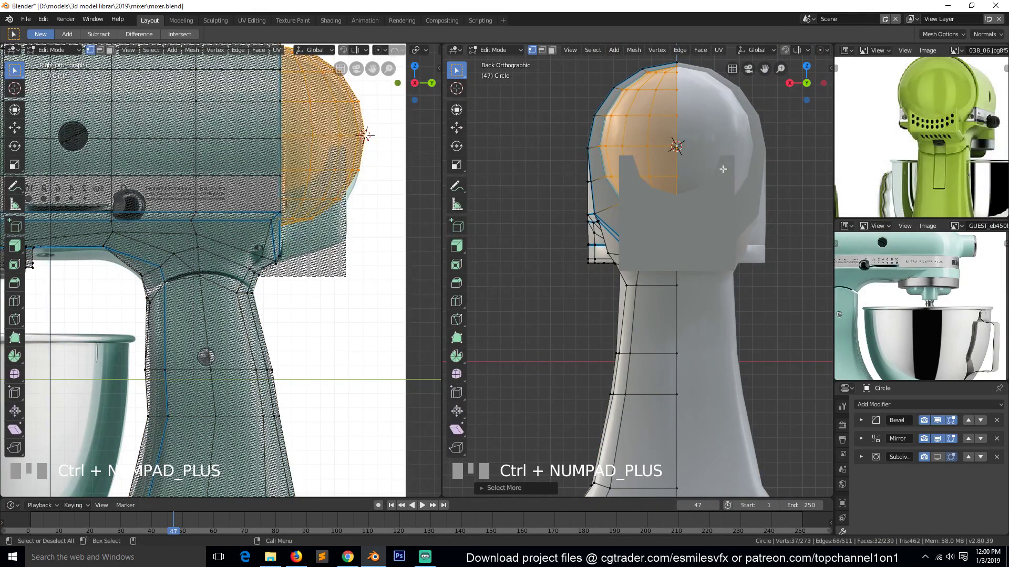
pyautogui.press('.')
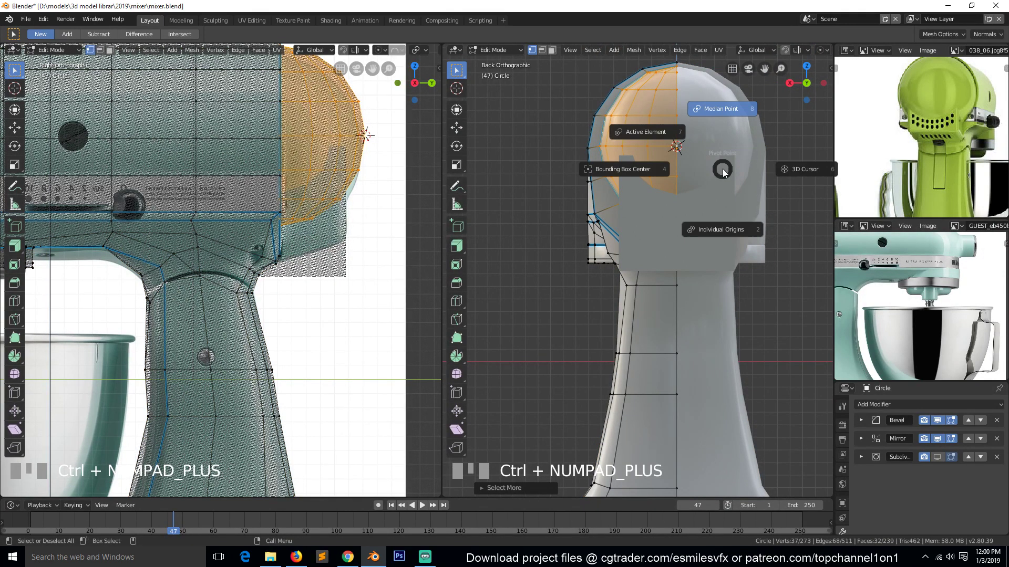
pyautogui.click(780, 180)
pyautogui.press('s')
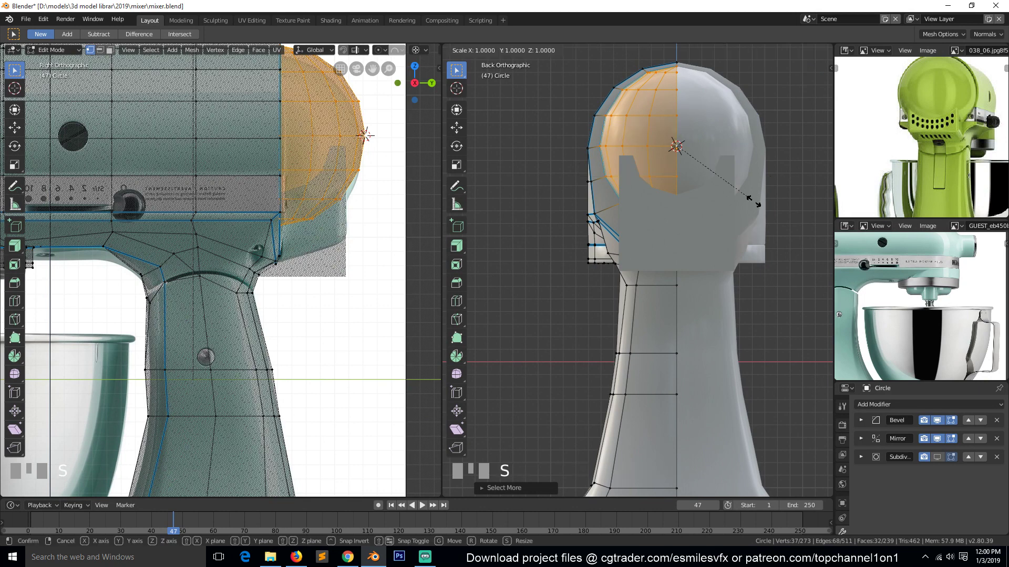
pyautogui.press('x')
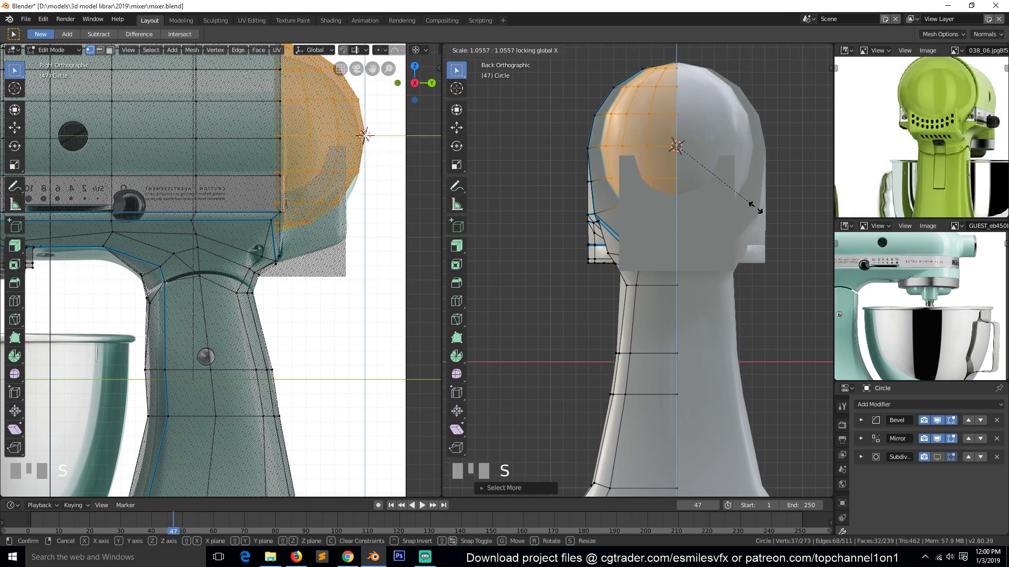
pyautogui.rightClick(756, 208)
# - Scale the rear dome by about 1.11 with the Y axis locked and lower it about 0.063 m along Z
pyautogui.press('s')
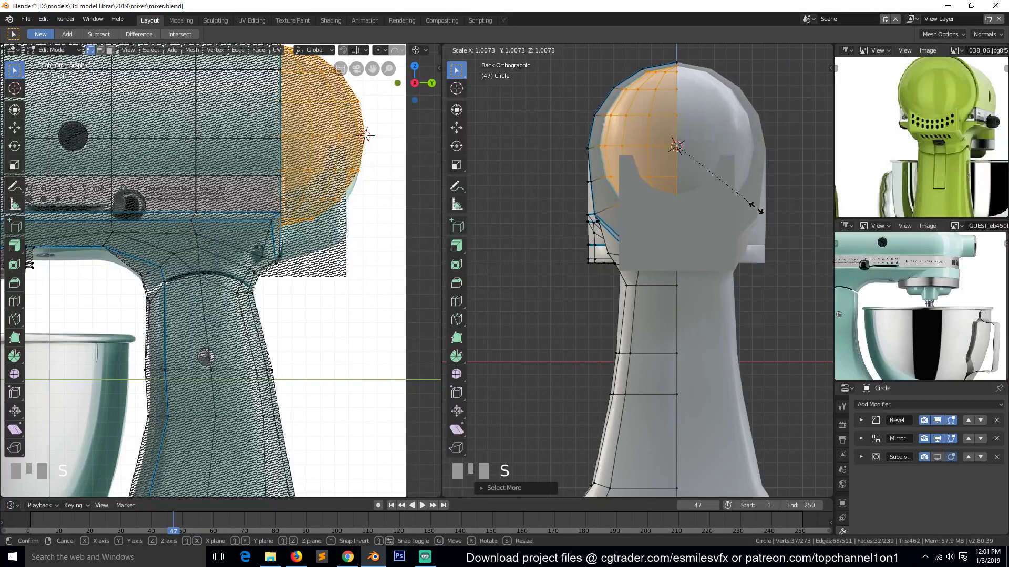
pyautogui.hotkey('shift', 'y')
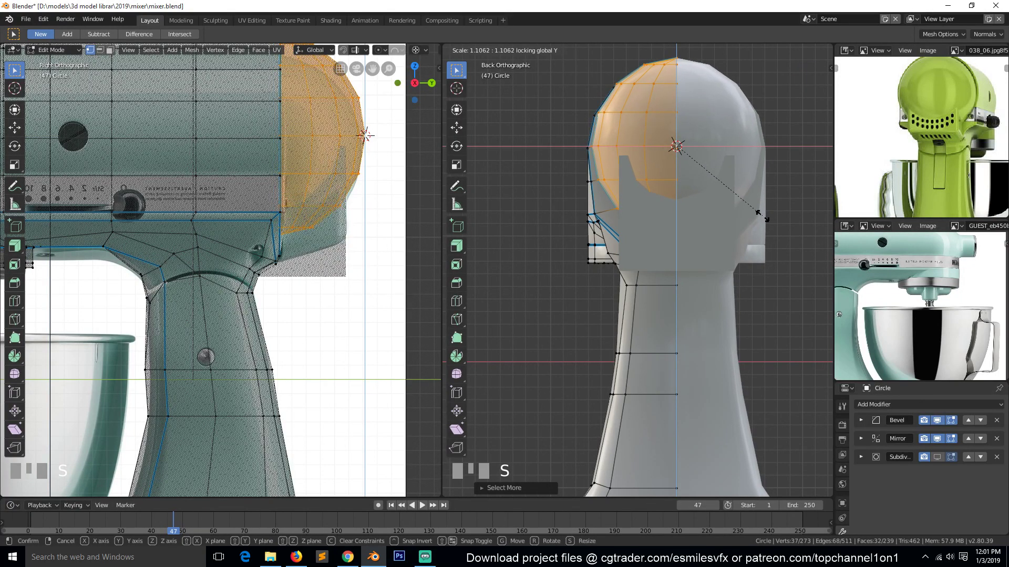
pyautogui.click(757, 215)
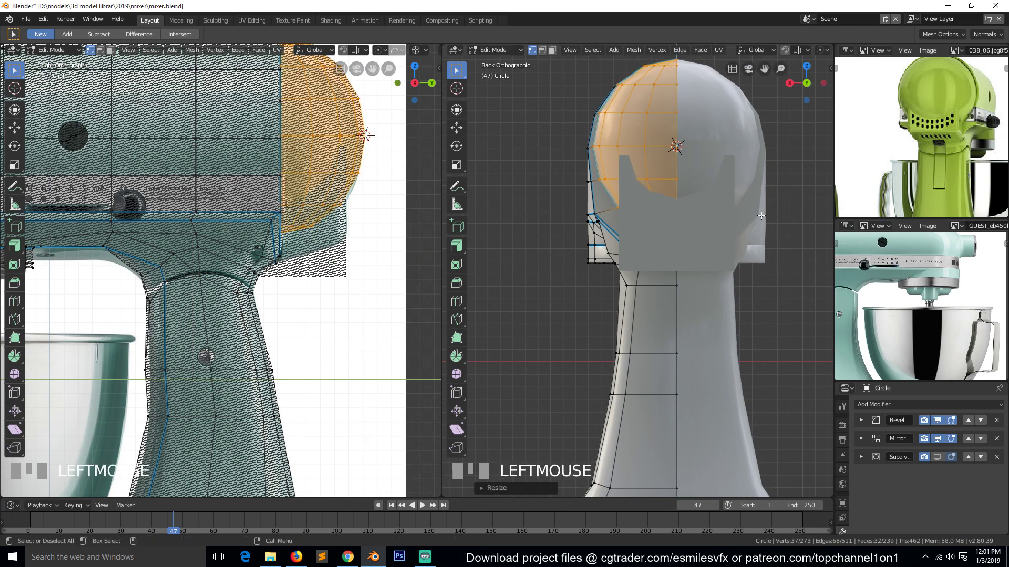
pyautogui.press('g')
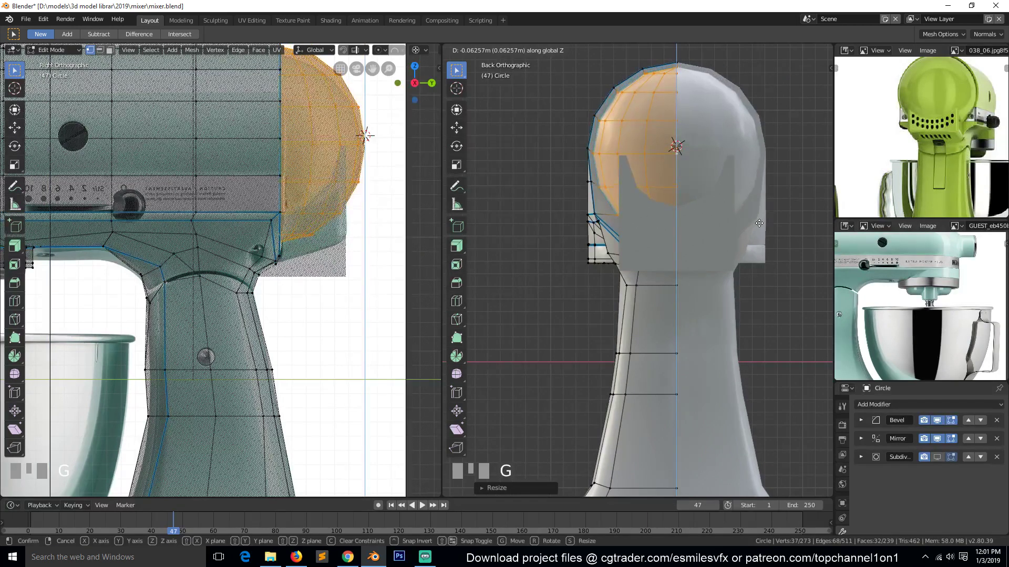
pyautogui.click(759, 223)
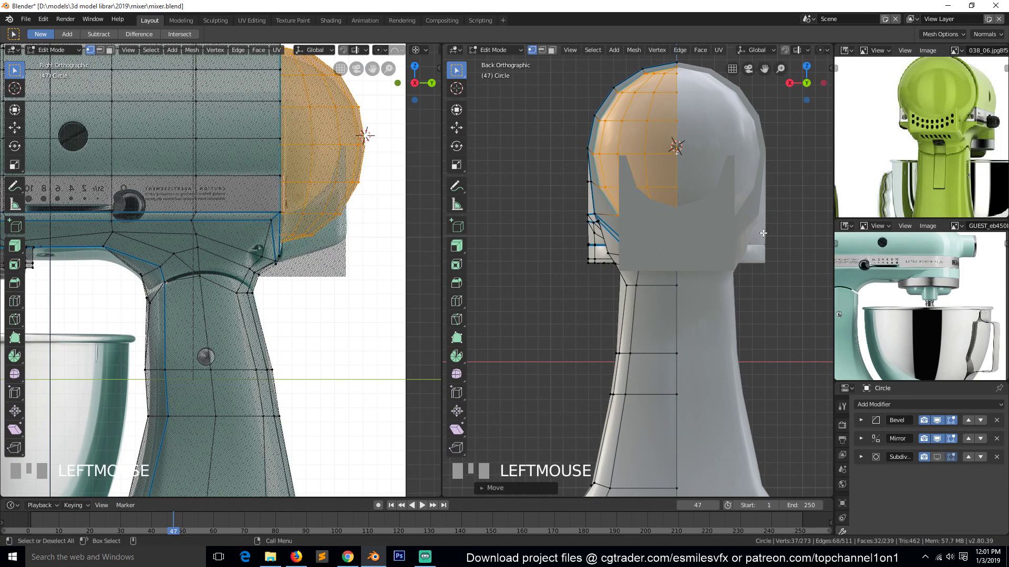
# - Scale the dome by about 1.02 more with the Y axis locked, and clear the selection
pyautogui.press('s')
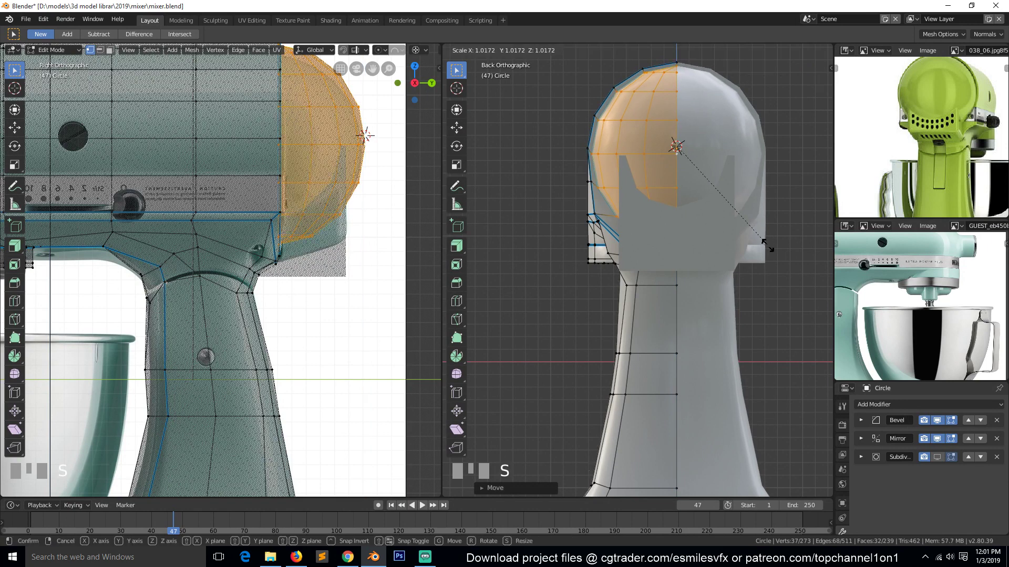
pyautogui.rightClick(765, 244)
pyautogui.press('s')
pyautogui.hotkey('shift', 'z')
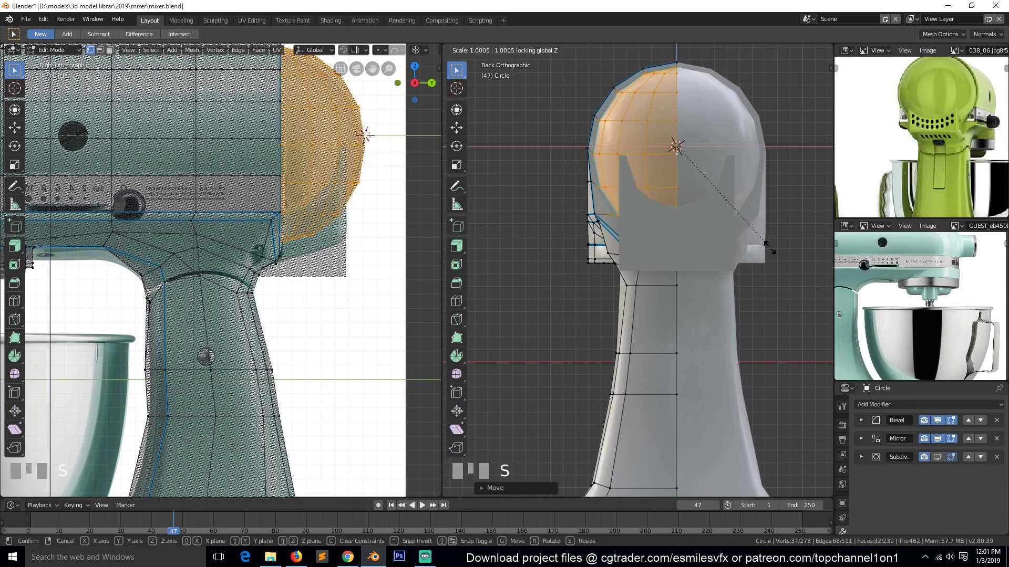
pyautogui.hotkey('shift', 'y')
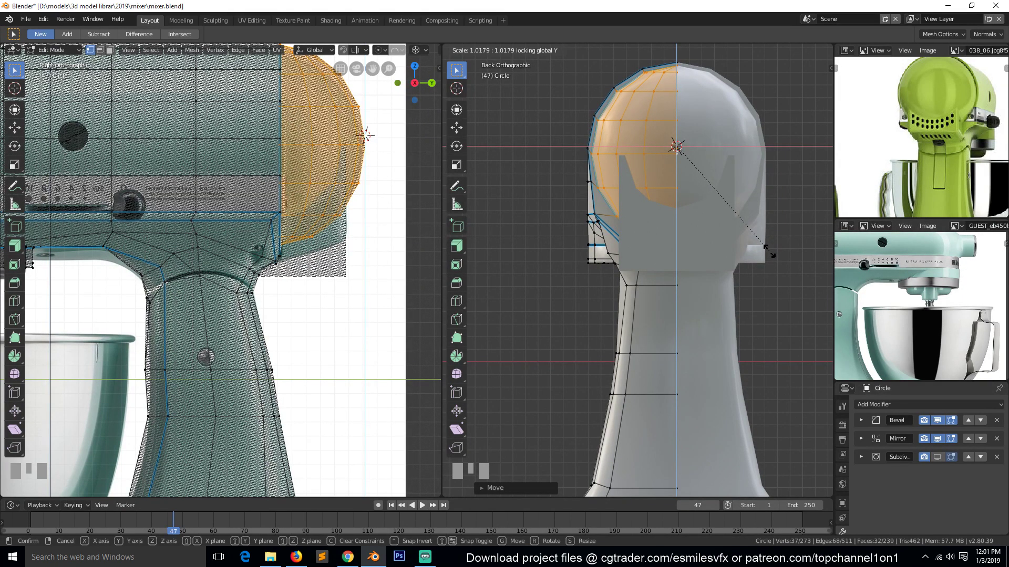
pyautogui.click(761, 249)
pyautogui.hotkey('alt', 'a')
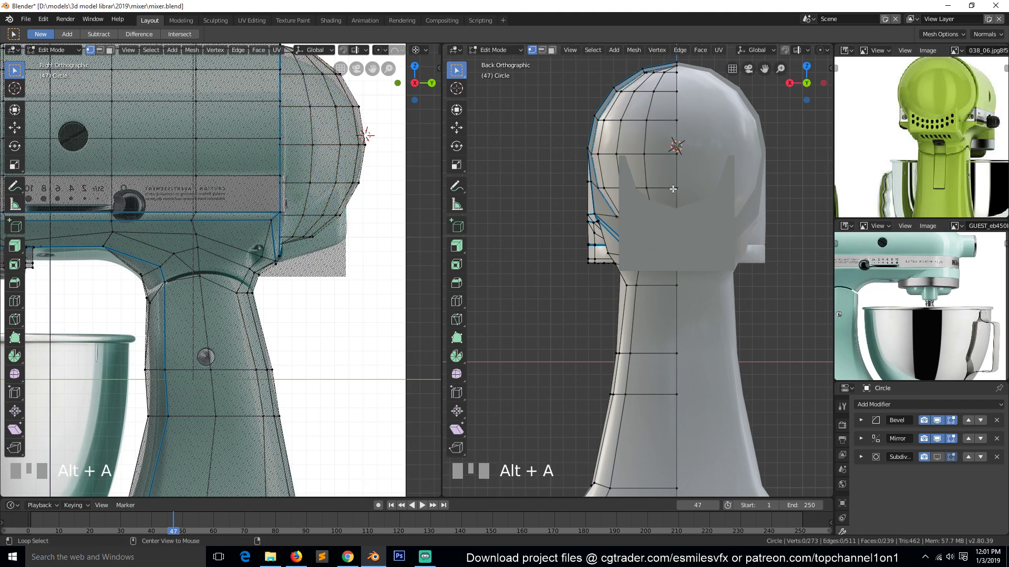
# - Return to Object Mode, move the cube about -0.026 m along Y, and deselect it
pyautogui.press('`')
pyautogui.scroll(-3, 690, 225)
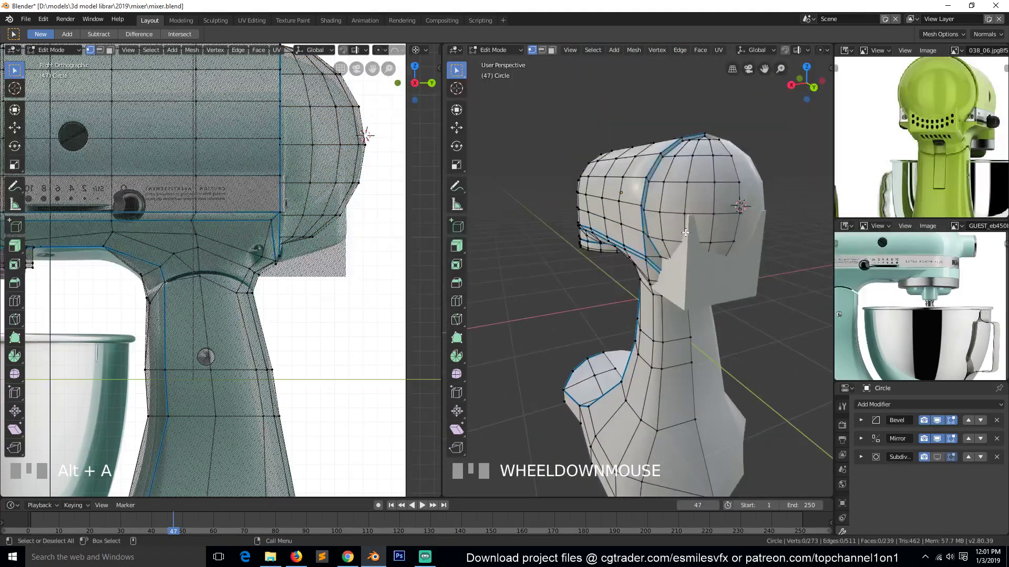
pyautogui.scroll(2, 716, 248)
pyautogui.press('Tab')
pyautogui.click(710, 257)
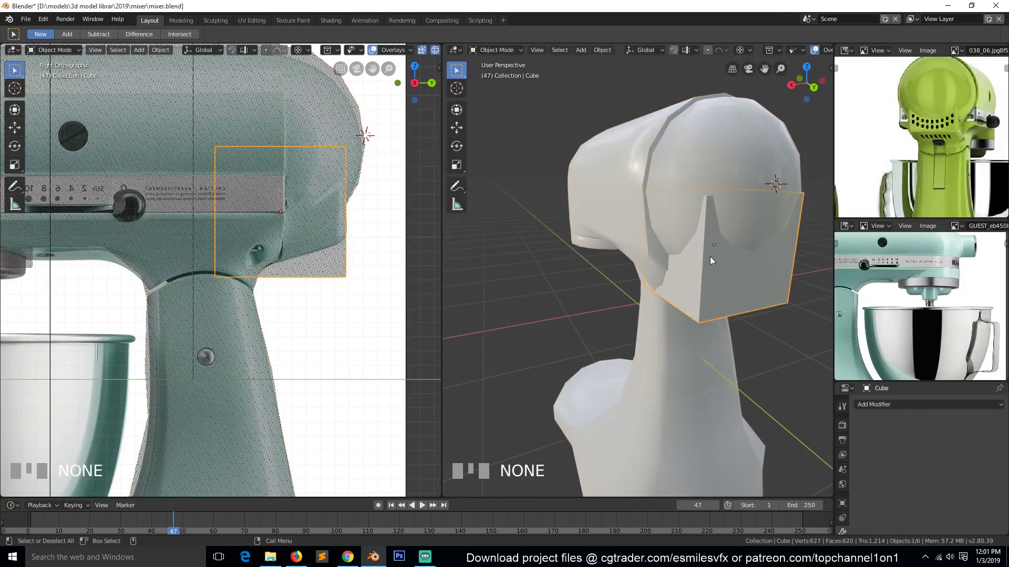
pyautogui.press('g')
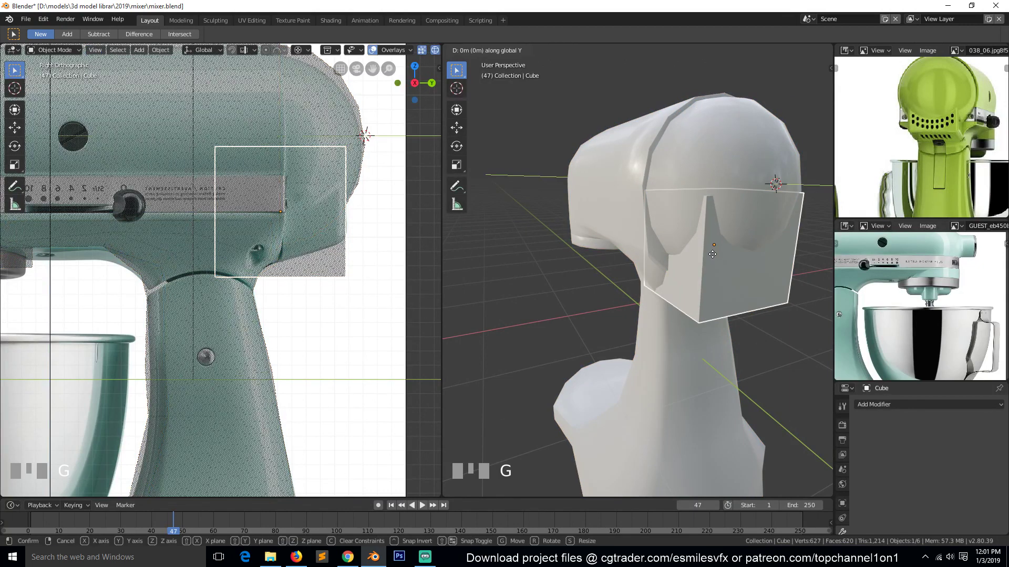
pyautogui.rightClick(712, 255)
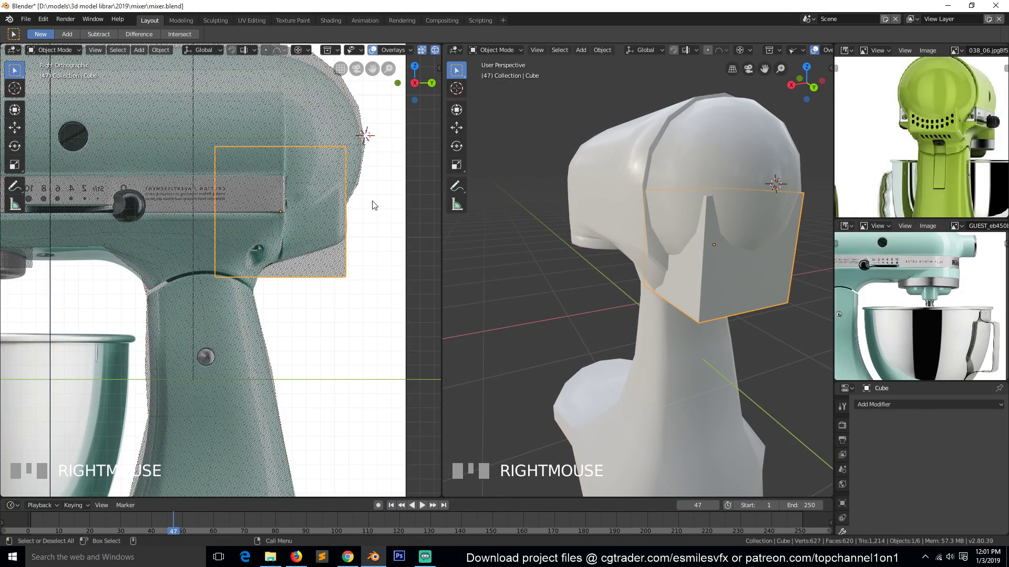
pyautogui.press('g')
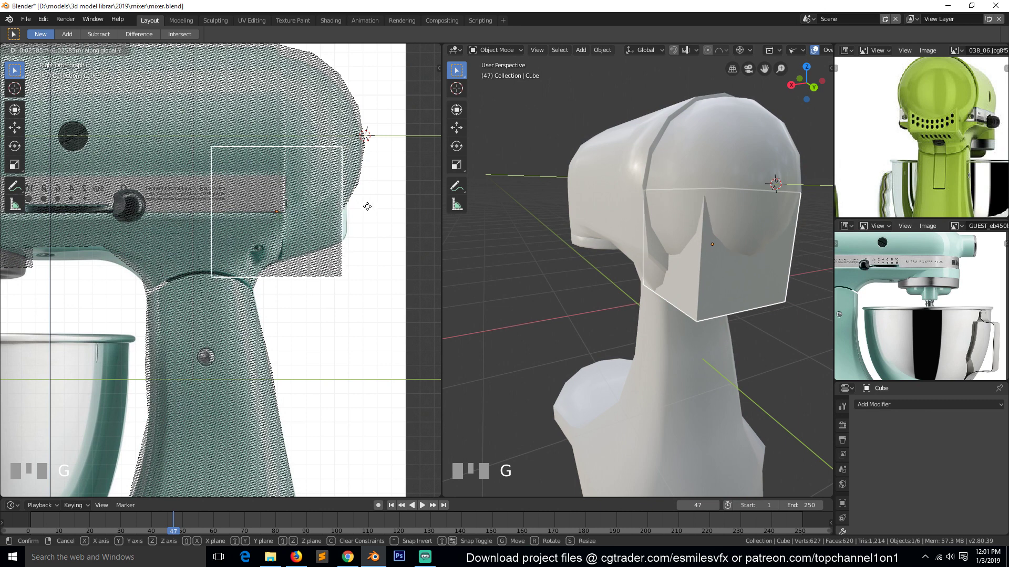
pyautogui.click(366, 207)
pyautogui.hotkey('alt', 'a')
# - Enter Edit Mode on the cube and select its rear face in face select mode
pyautogui.press('`')
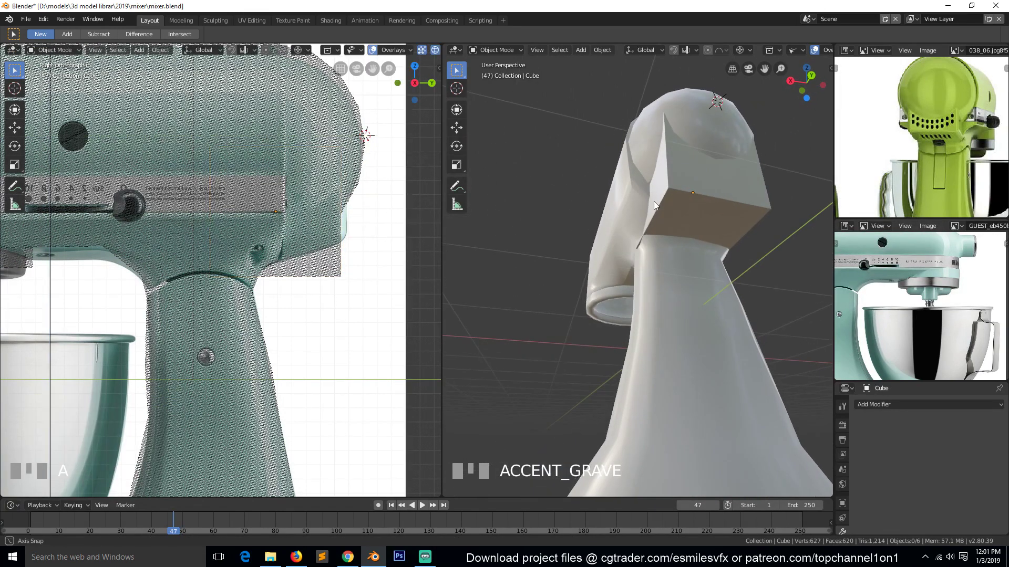
pyautogui.moveTo(653, 201); pyautogui.dragTo(682, 211, button='middle')
pyautogui.scroll(3, 693, 222)
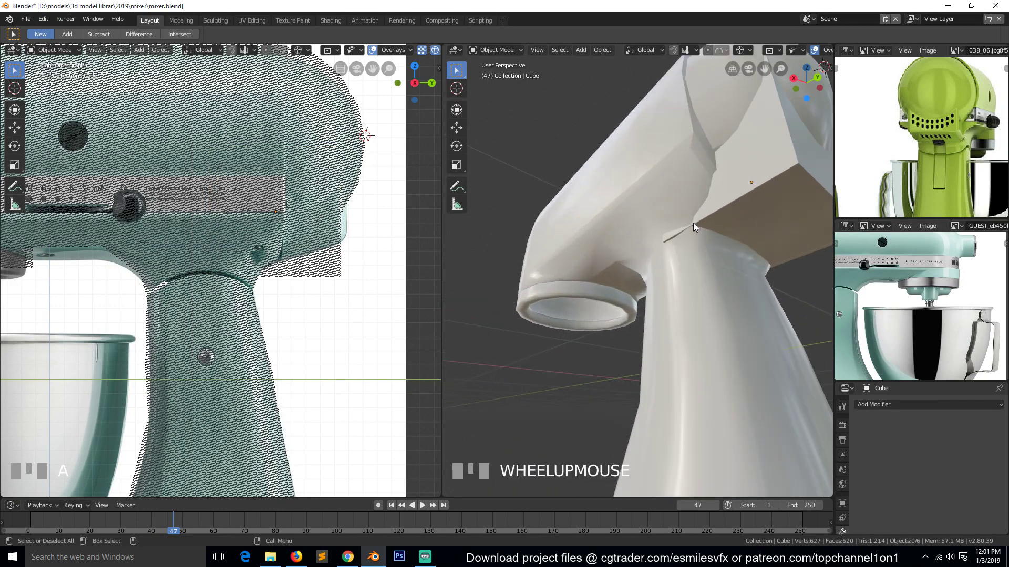
pyautogui.press('`')
pyautogui.click(735, 226)
pyautogui.scroll(-2, 722, 236)
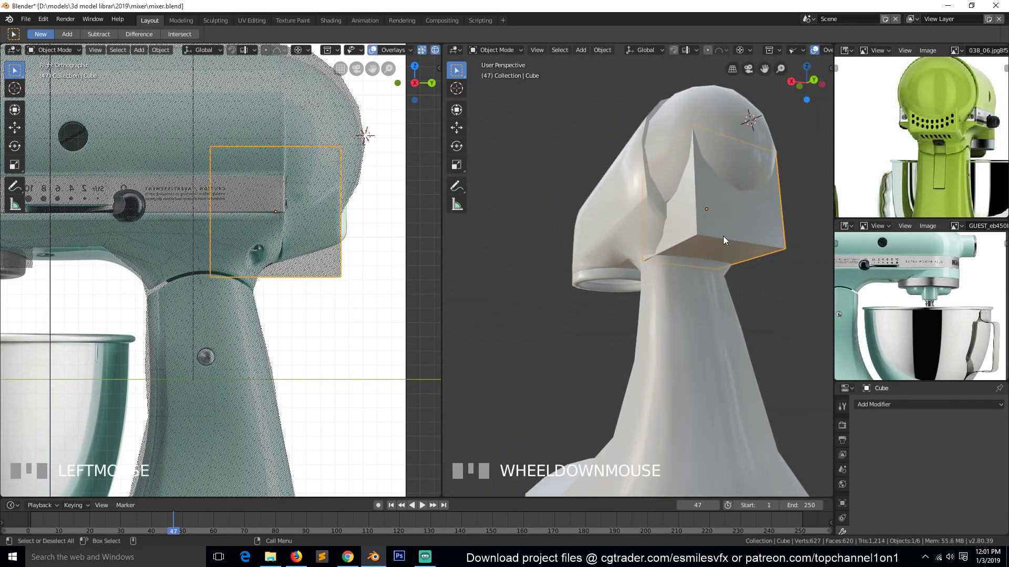
pyautogui.press('Tab')
pyautogui.press('`')
pyautogui.press('2')
pyautogui.click(728, 221)
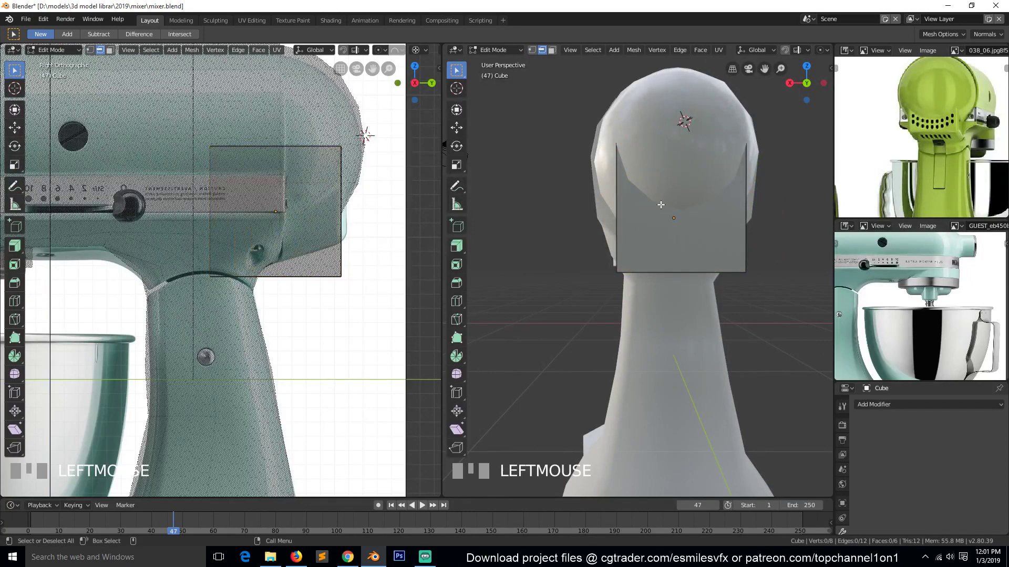
pyautogui.press('3')
pyautogui.click(719, 217)
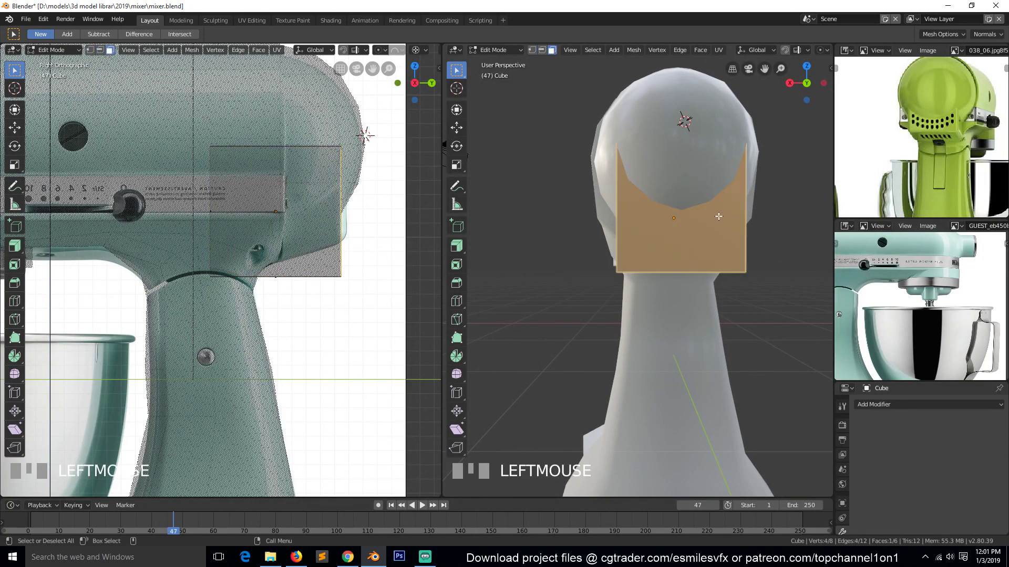
# - Change the pivot point from the 3D Cursor and shrink the cube's rear face twice, the second time by about 0.87
pyautogui.press('s')
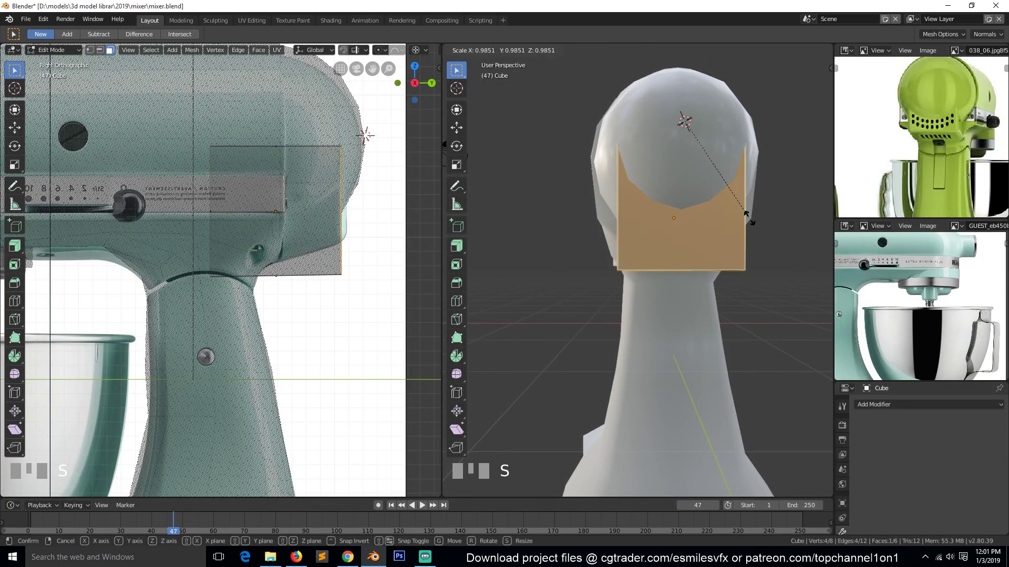
pyautogui.rightClick(745, 220)
pyautogui.press('.')
pyautogui.click(746, 155)
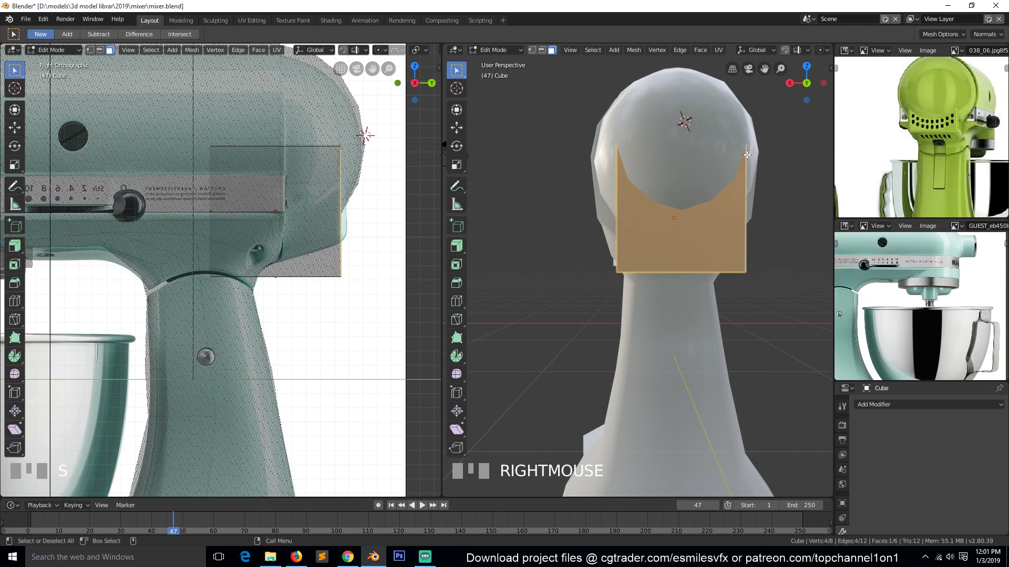
pyautogui.press('s')
pyautogui.click(748, 219)
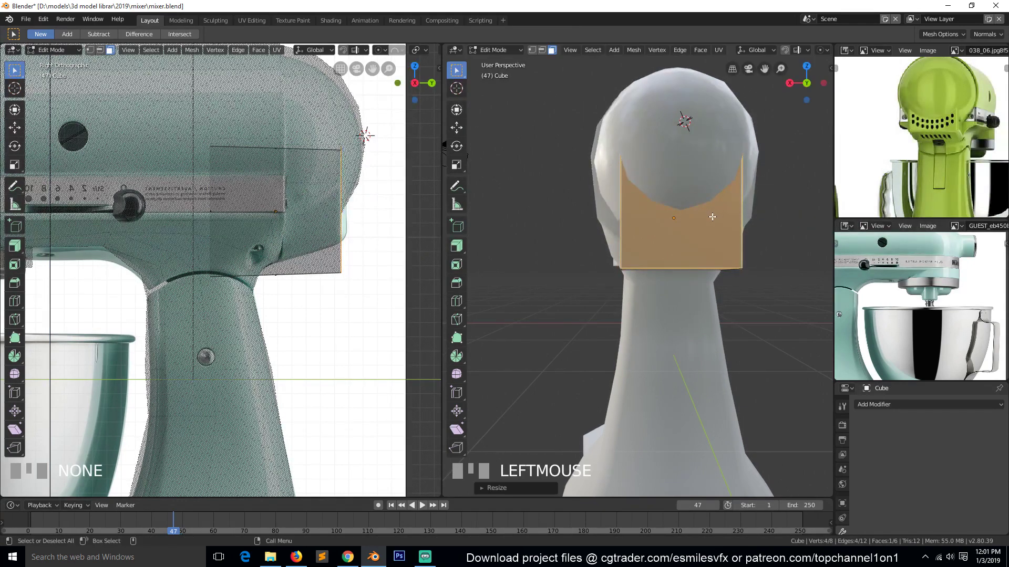
pyautogui.moveTo(749, 219); pyautogui.dragTo(788, 204, button='middle')
pyautogui.press('s')
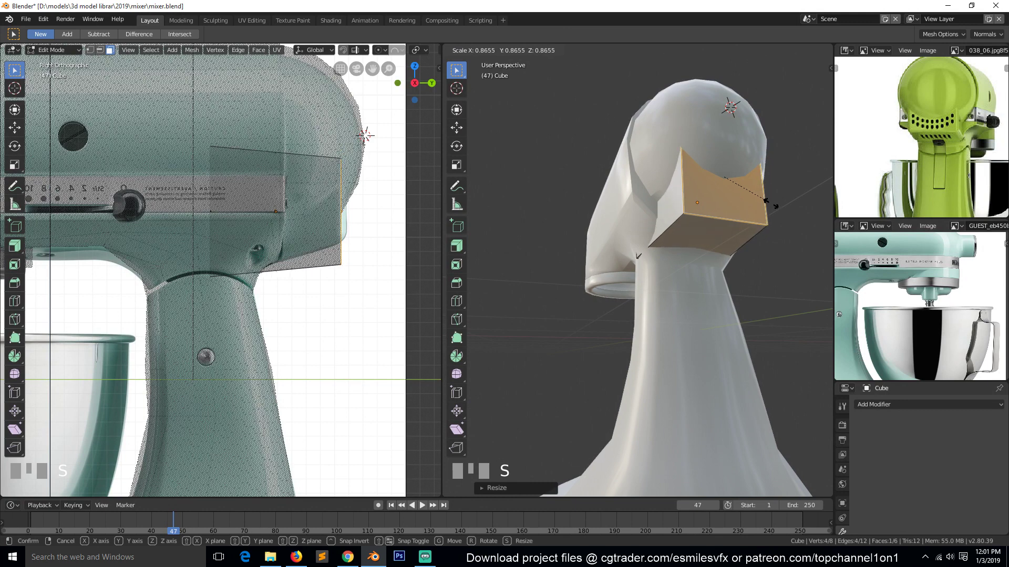
pyautogui.click(765, 200)
# - Select the cube's rear side edges and lower edges in edge select mode
pyautogui.press('2')
pyautogui.click(687, 195)
pyautogui.keyDown('shift'); pyautogui.click(669, 230); pyautogui.keyUp('shift')
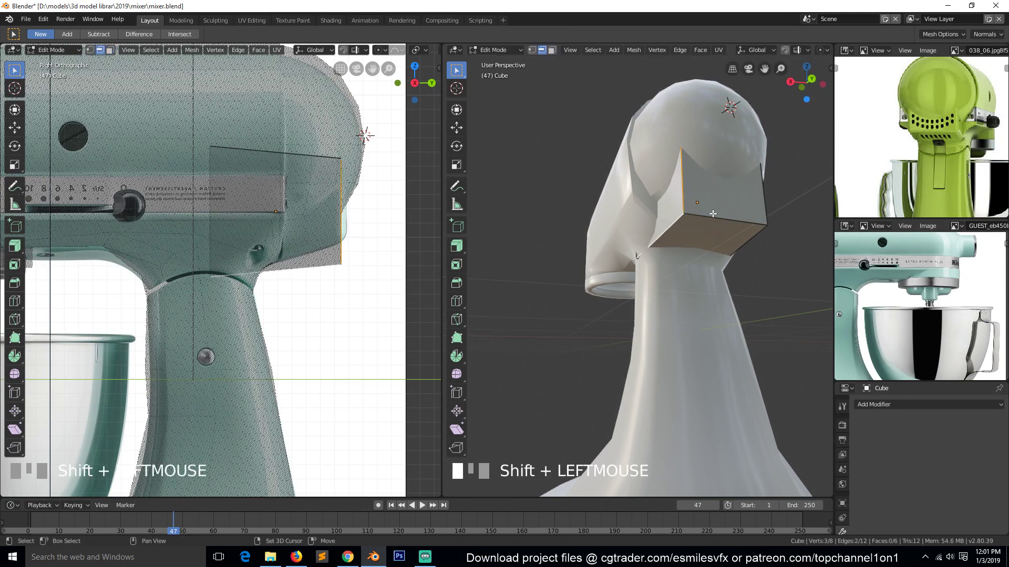
pyautogui.keyDown('shift'); pyautogui.click(712, 216); pyautogui.keyUp('shift')
pyautogui.keyDown('shift'); pyautogui.click(757, 247); pyautogui.keyUp('shift')
pyautogui.keyDown('shift'); pyautogui.click(770, 214); pyautogui.keyUp('shift')
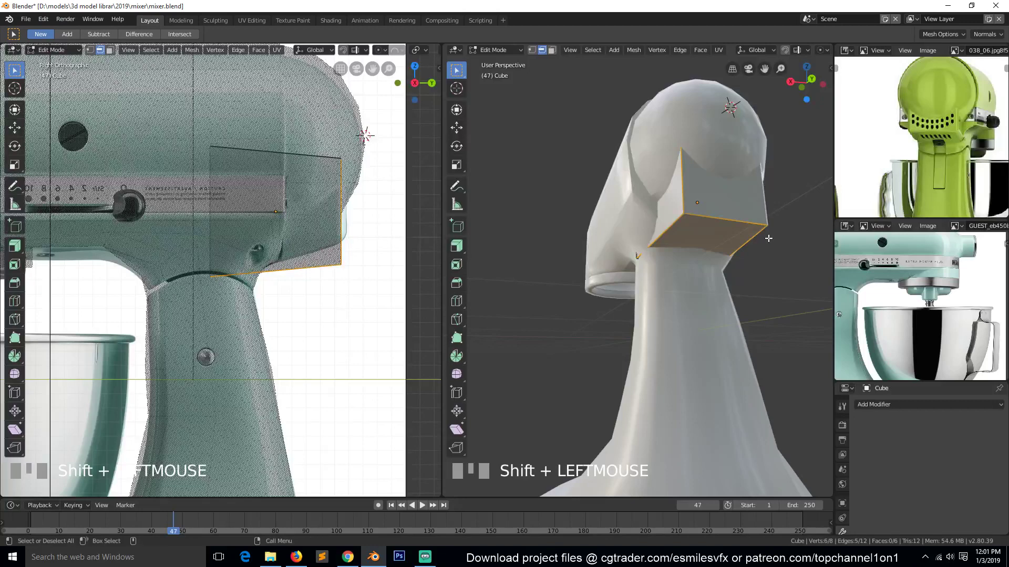
# - Try bevelling all the cube's edges by 0.102 with 2 segments and a 0.400 profile, and undo the bevel in right view
pyautogui.press('a')
pyautogui.hotkey('shift', 'ctrl', 'b')
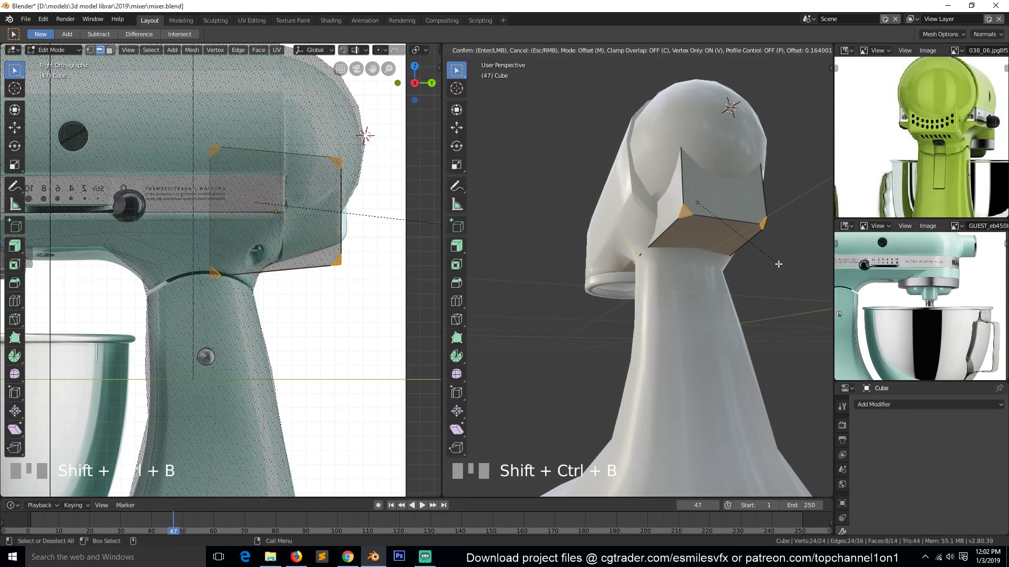
pyautogui.rightClick(776, 260)
pyautogui.hotkey('ctrl', 'b')
pyautogui.scroll(1, 785, 273)
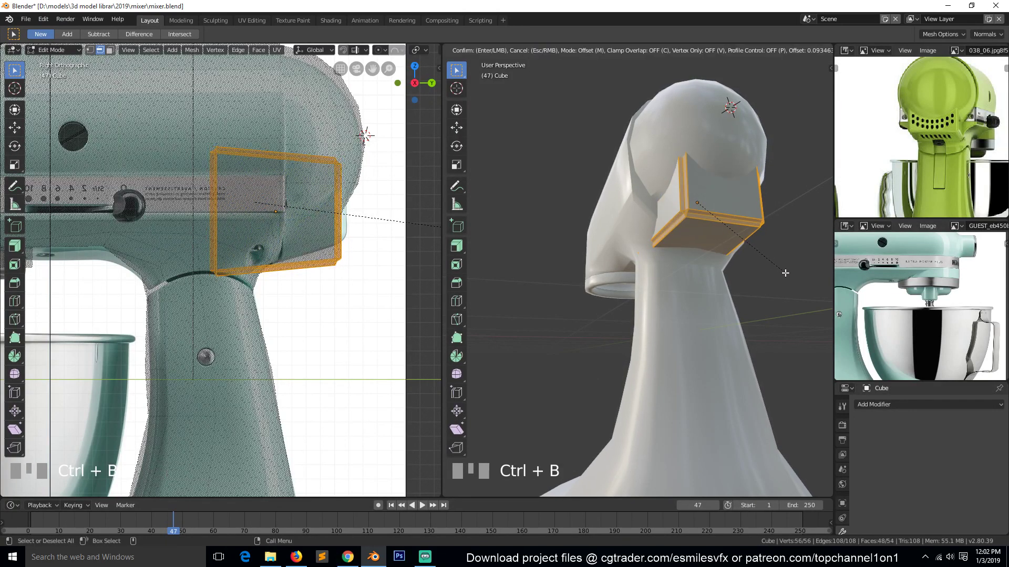
pyautogui.click(786, 272)
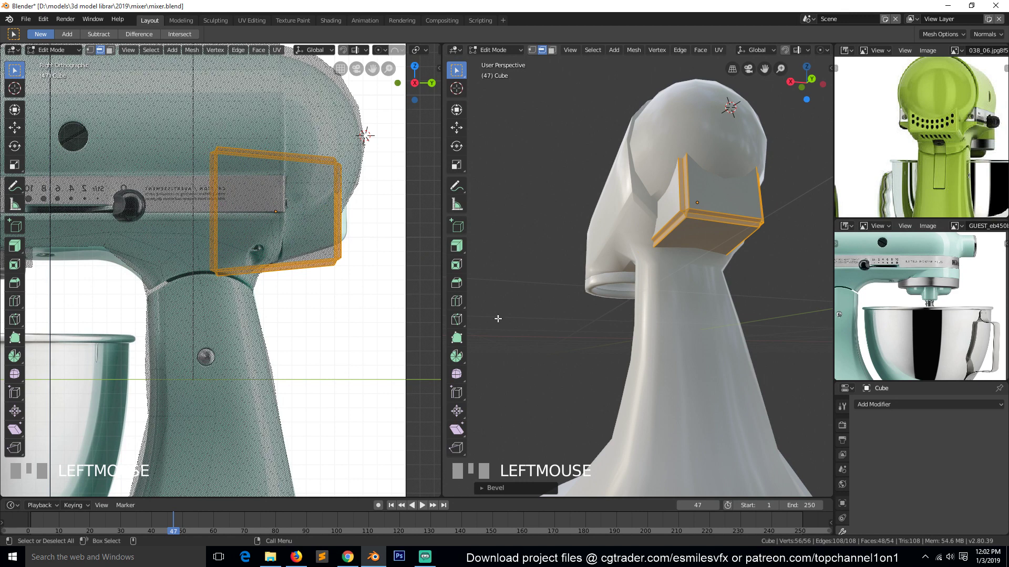
pyautogui.click(476, 487)
pyautogui.moveTo(583, 393)
pyautogui.mouseDown()
pyautogui.moveTo(562, 393)
pyautogui.moveTo(583, 393)
pyautogui.mouseUp()
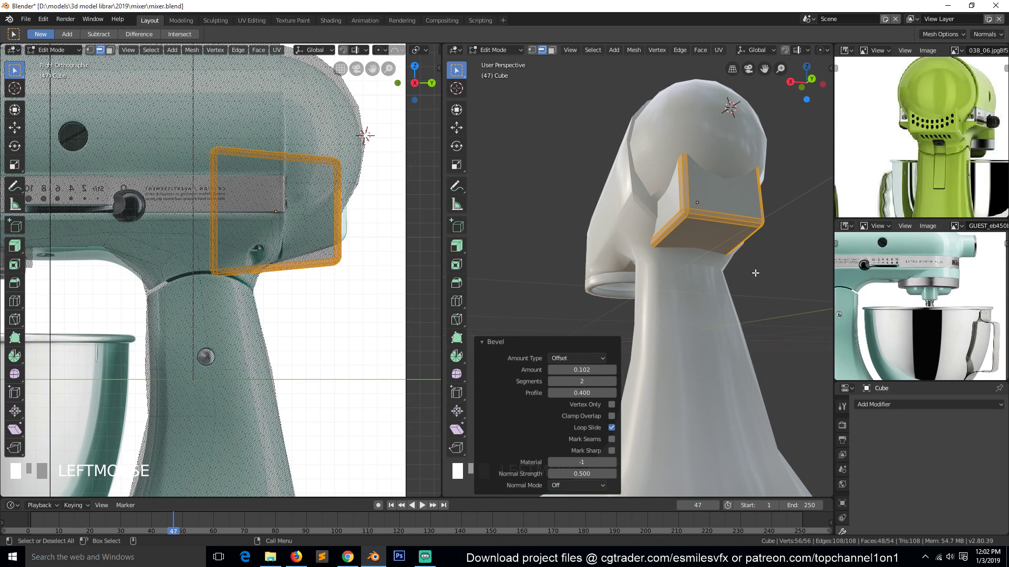
pyautogui.press('KP_1')
pyautogui.press('KP_3')
pyautogui.hotkey('ctrl', 'z')
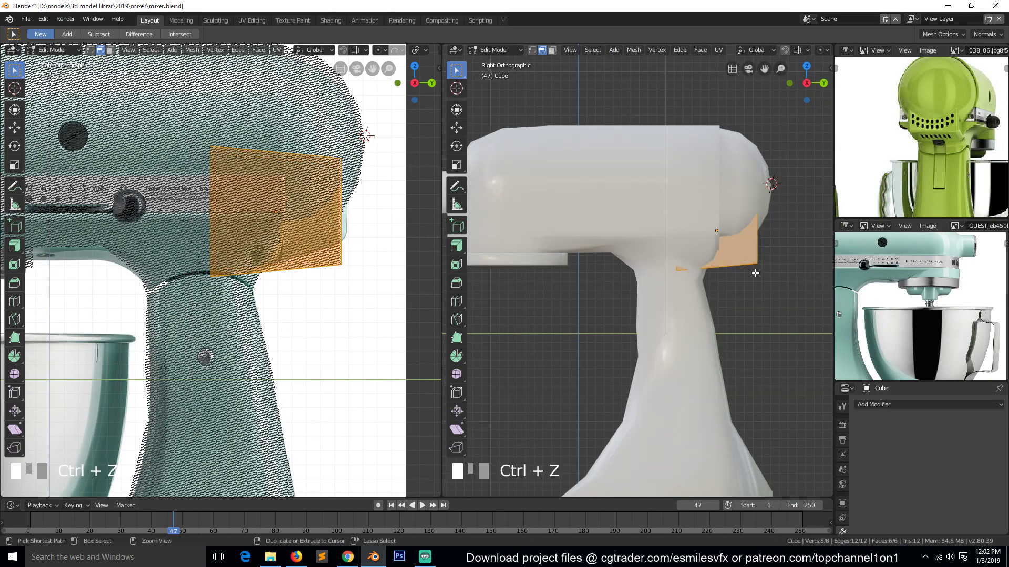
# - Raise the cube's two lower rear vertices about 0.155 m along Z to follow the reference's sloping underside, and deselect them
pyautogui.press('1')
pyautogui.hotkey('alt', 'a')
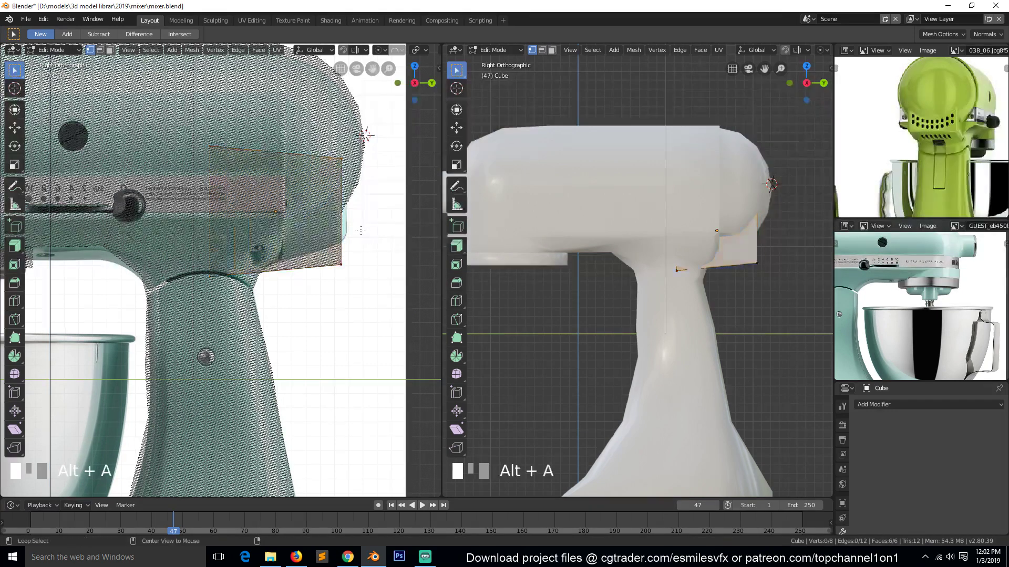
pyautogui.press('b')
pyautogui.moveTo(318, 227); pyautogui.dragTo(389, 310)
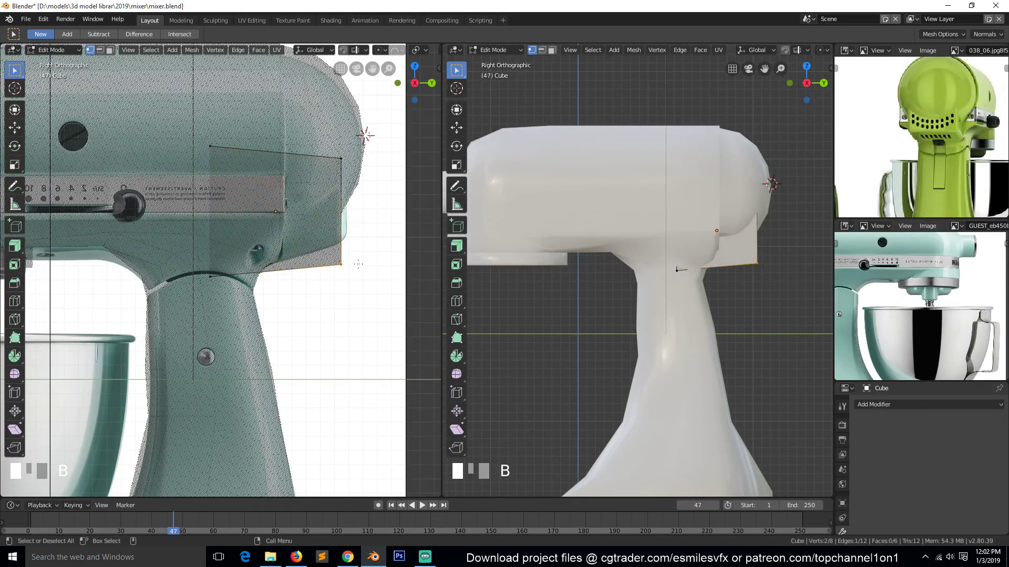
pyautogui.press('g')
pyautogui.press('z')
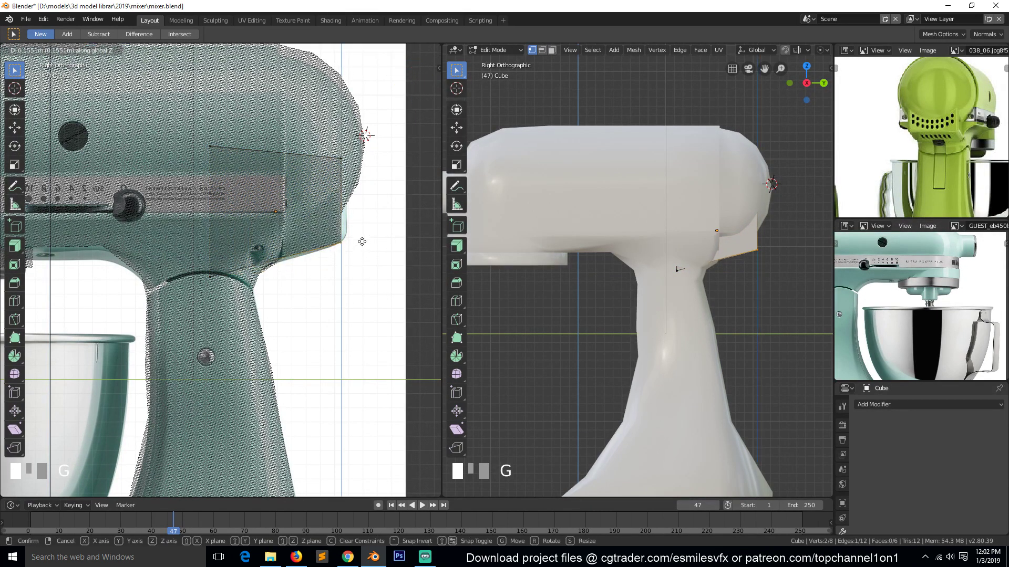
pyautogui.click(361, 241)
pyautogui.hotkey('alt', 'a')
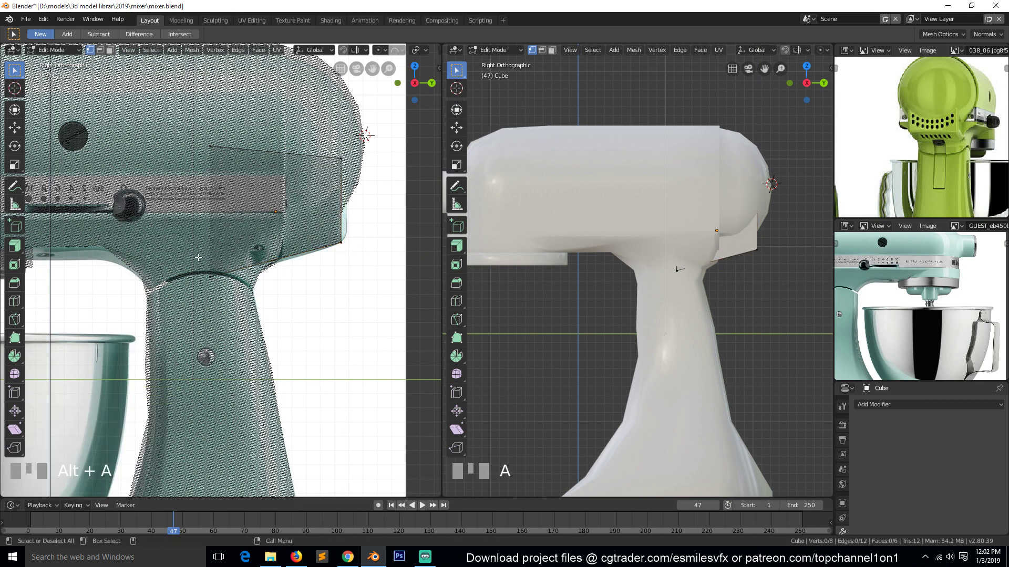
pyautogui.press('b')
pyautogui.moveTo(202, 247); pyautogui.dragTo(242, 304)
pyautogui.press('g')
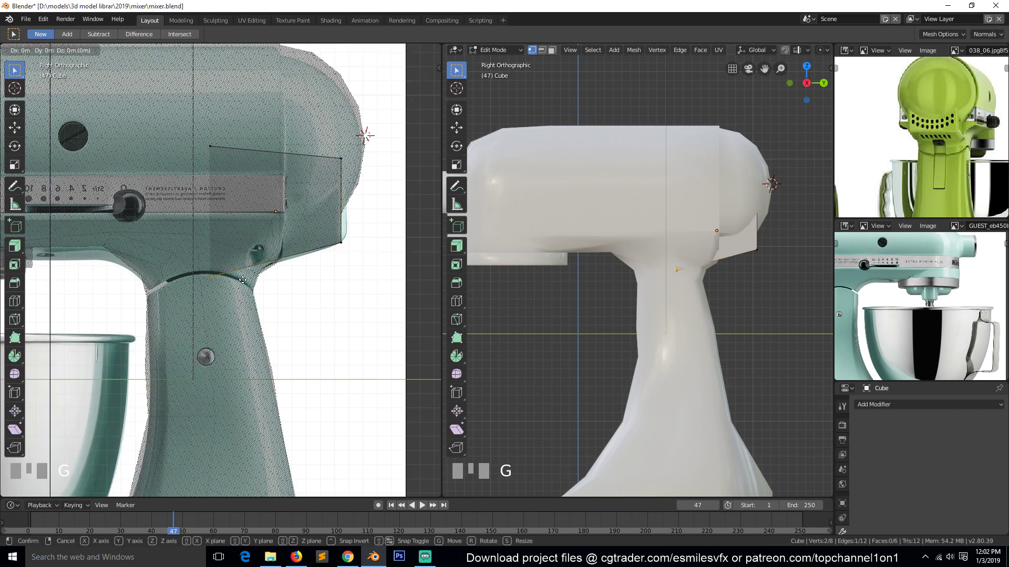
pyautogui.rightClick(242, 281)
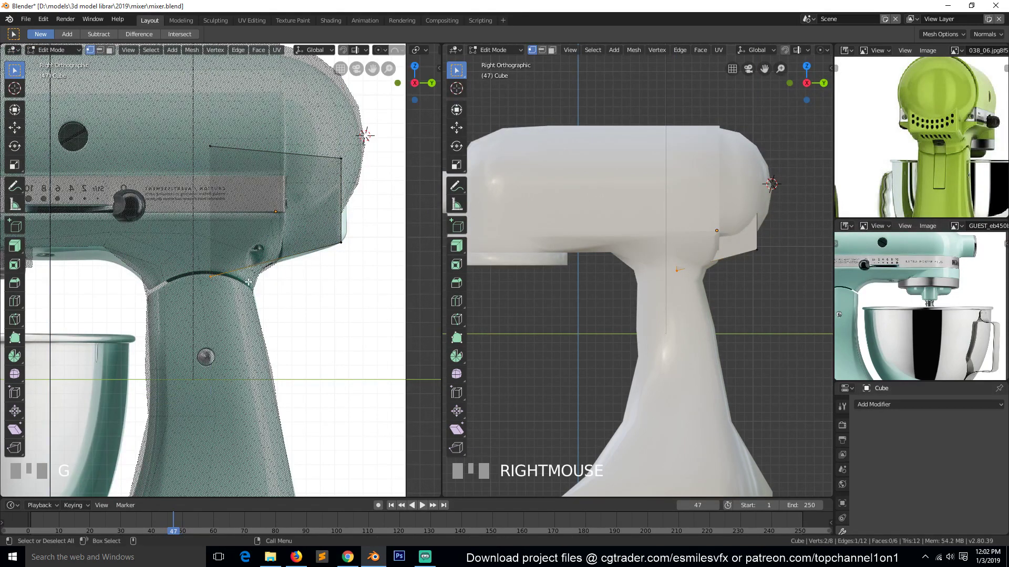
pyautogui.hotkey('alt', 'a')
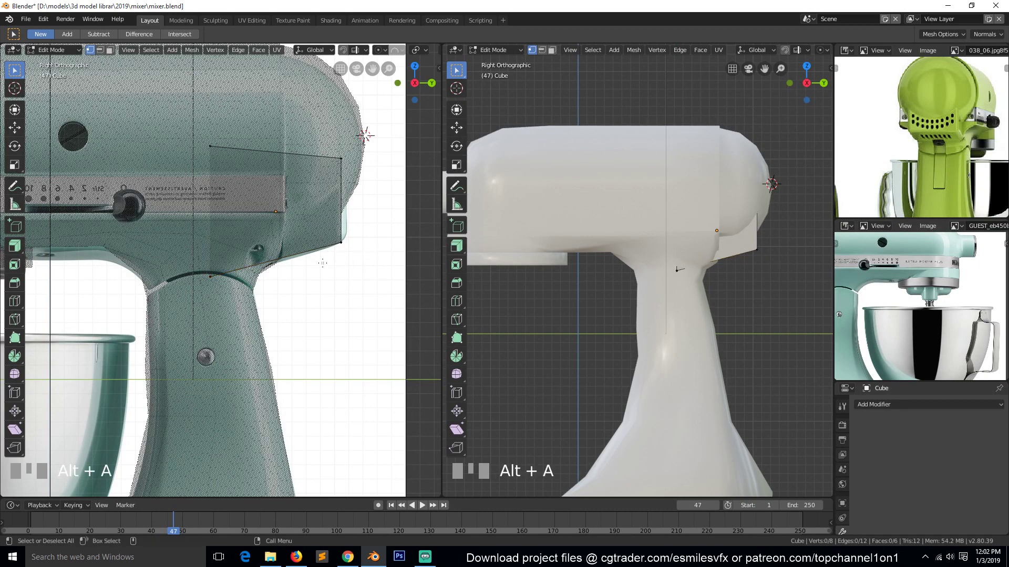
# - Turn off X-ray, bevel all the cube's edges by about 0.082 and return to Object Mode
pyautogui.hotkey('alt', 'z')
pyautogui.press('`')
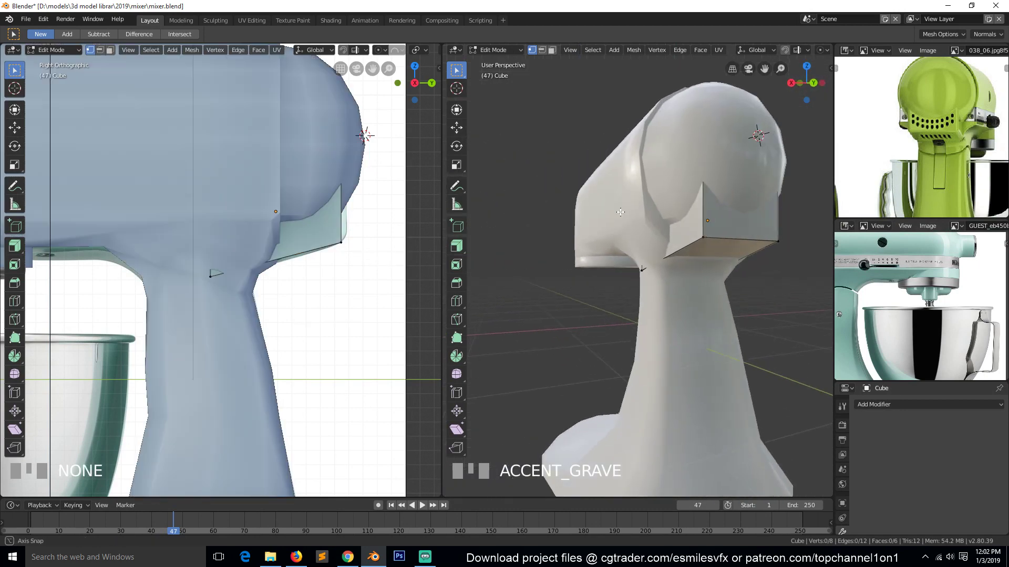
pyautogui.press('2')
pyautogui.press('a')
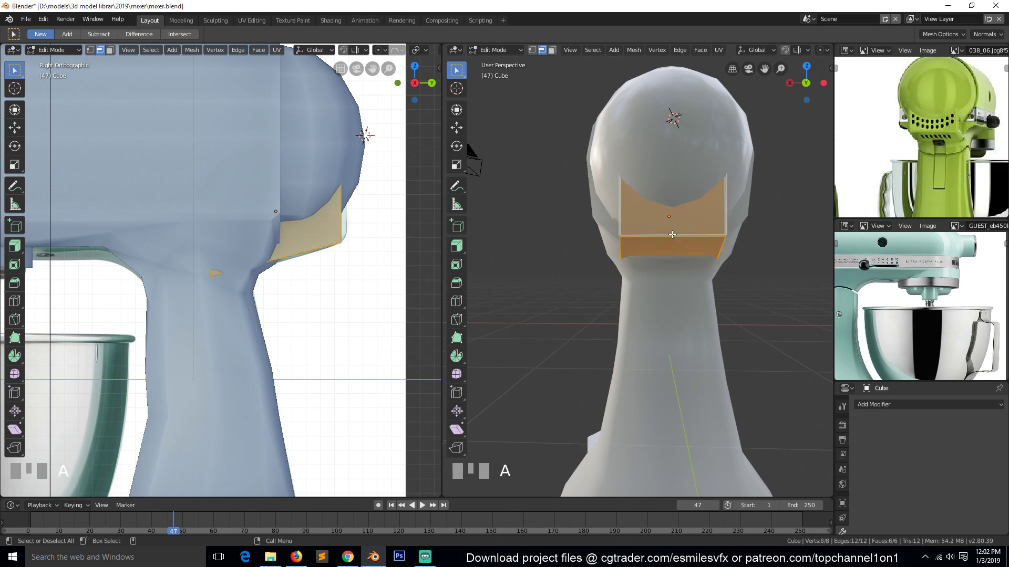
pyautogui.hotkey('ctrl', 'b')
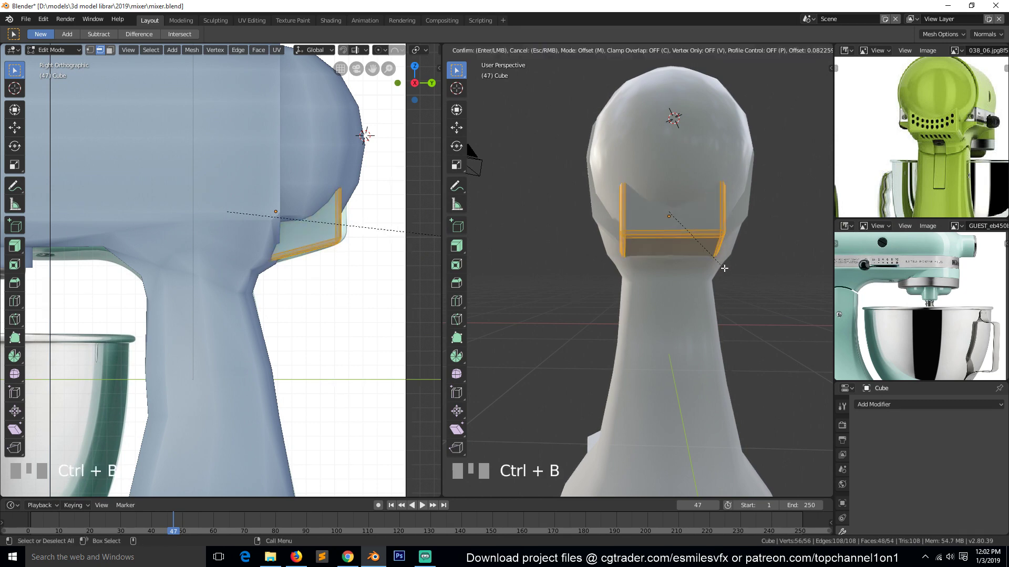
pyautogui.click(724, 268)
pyautogui.press('Tab')
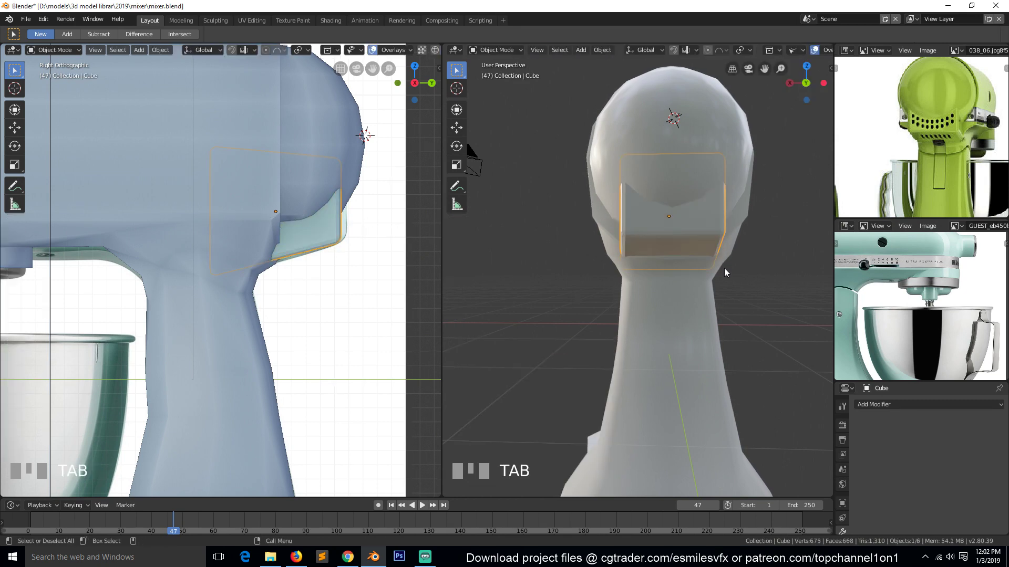
# - Deselect the bevelled cube in right view and save the mixer.blend file
pyautogui.press('KP_1')
pyautogui.press('KP_3')
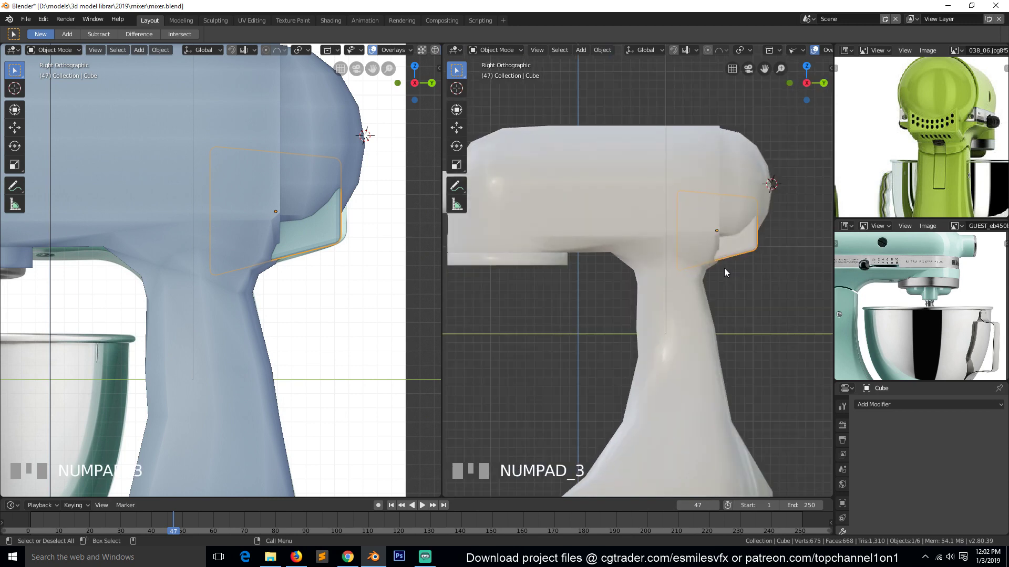
pyautogui.hotkey('alt', 'a')
pyautogui.hotkey('ctrl', 's')
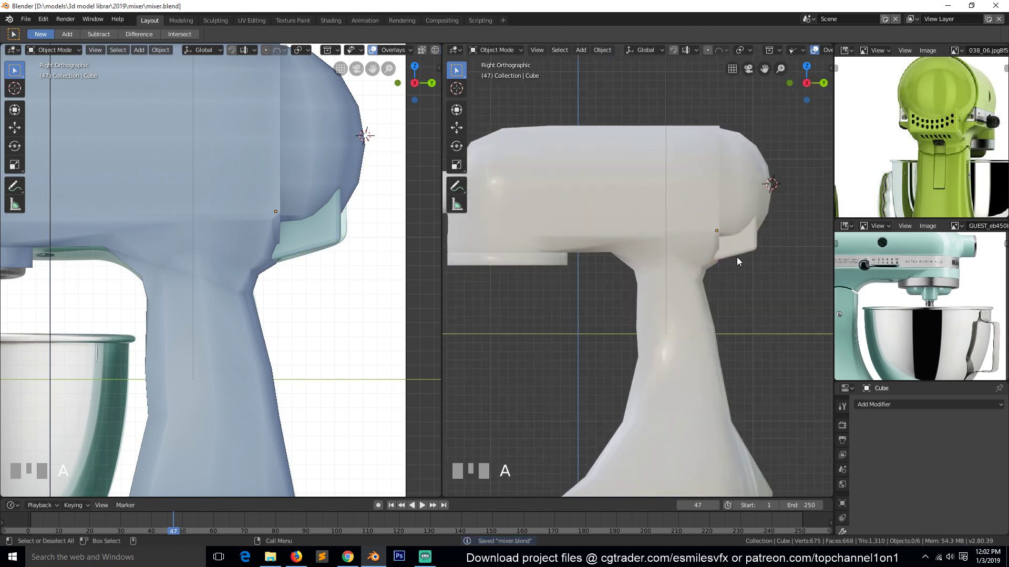
# - Add a plane mesh at the 3D cursor on the rear dome and scale it down to about 0.195
pyautogui.click(740, 258)
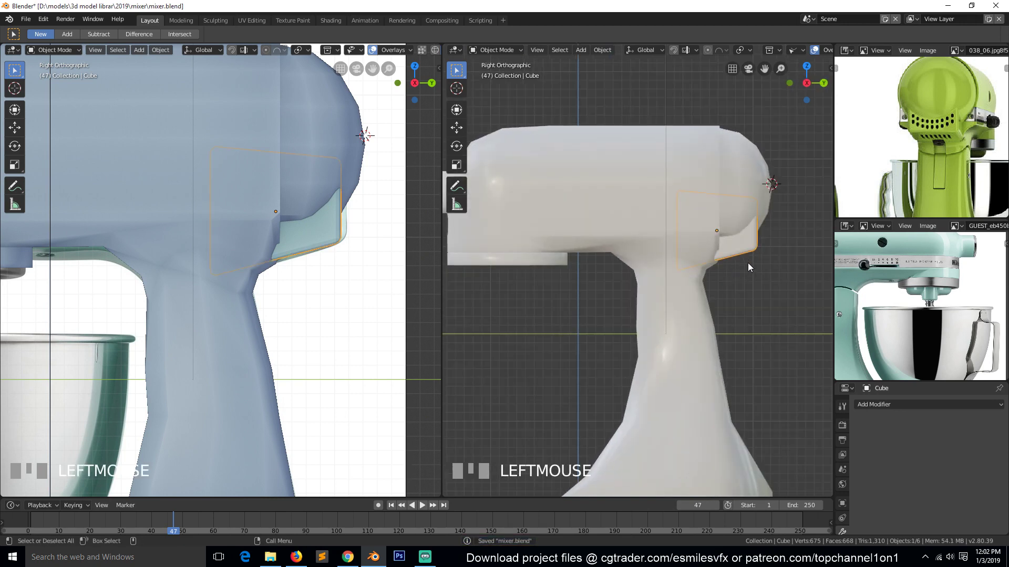
pyautogui.moveTo(764, 69); pyautogui.dragTo(561, 51)
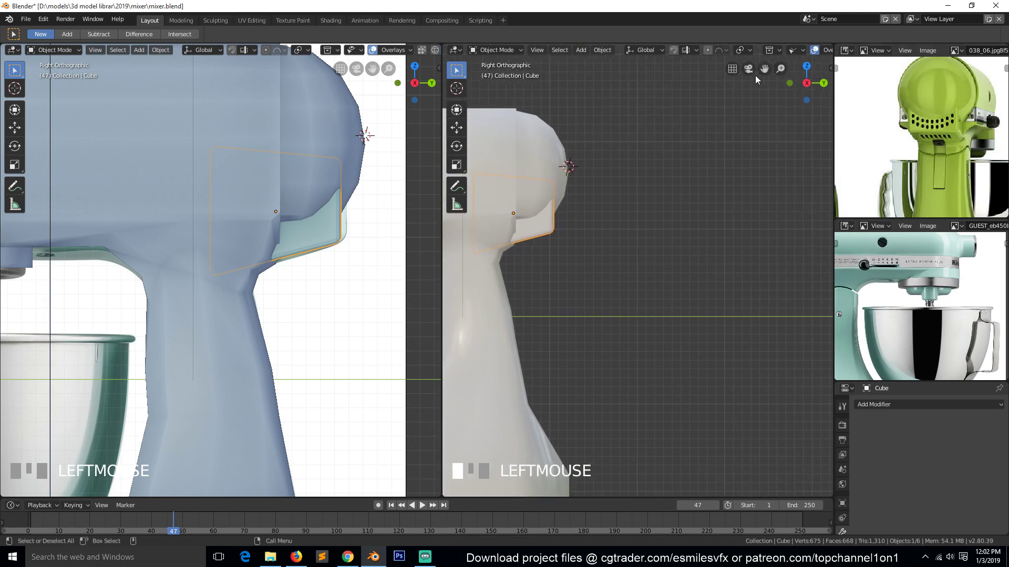
pyautogui.moveTo(767, 71); pyautogui.dragTo(826, 119)
pyautogui.moveTo(765, 68); pyautogui.dragTo(833, 77)
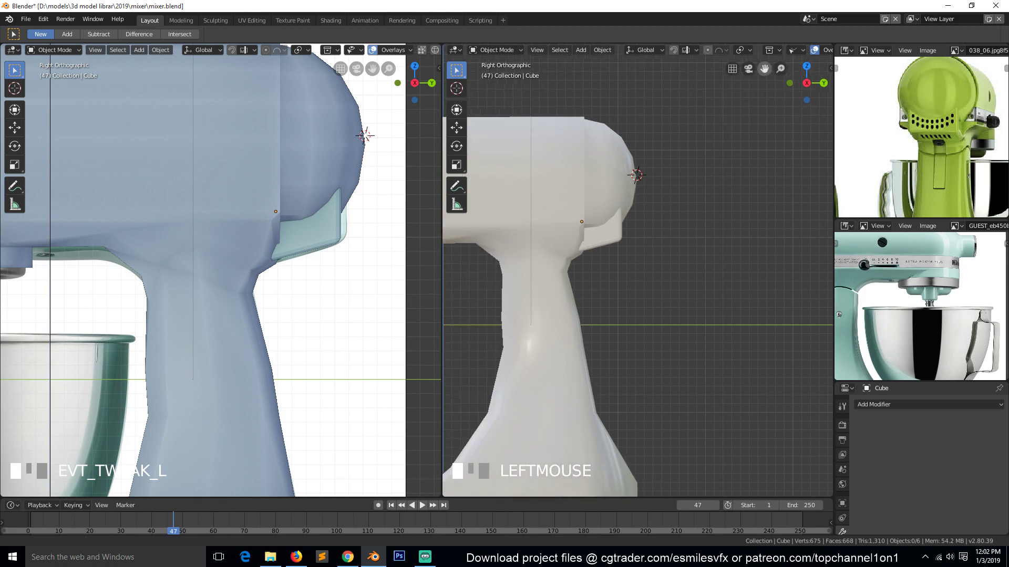
pyautogui.scroll(3, 676, 195)
pyautogui.hotkey('shift', 'a')
pyautogui.moveTo(674, 226)
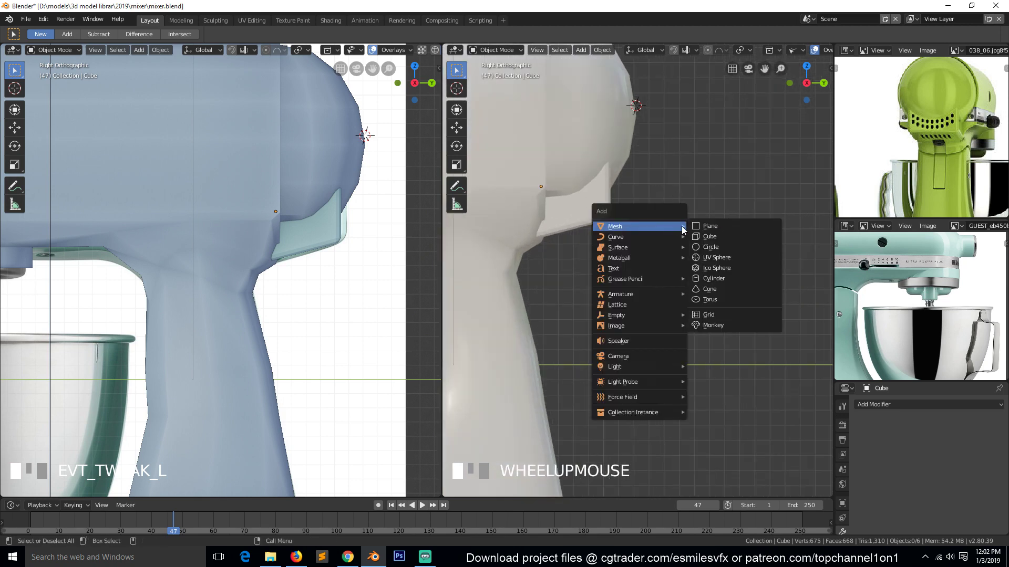
pyautogui.click(710, 227)
pyautogui.press('s')
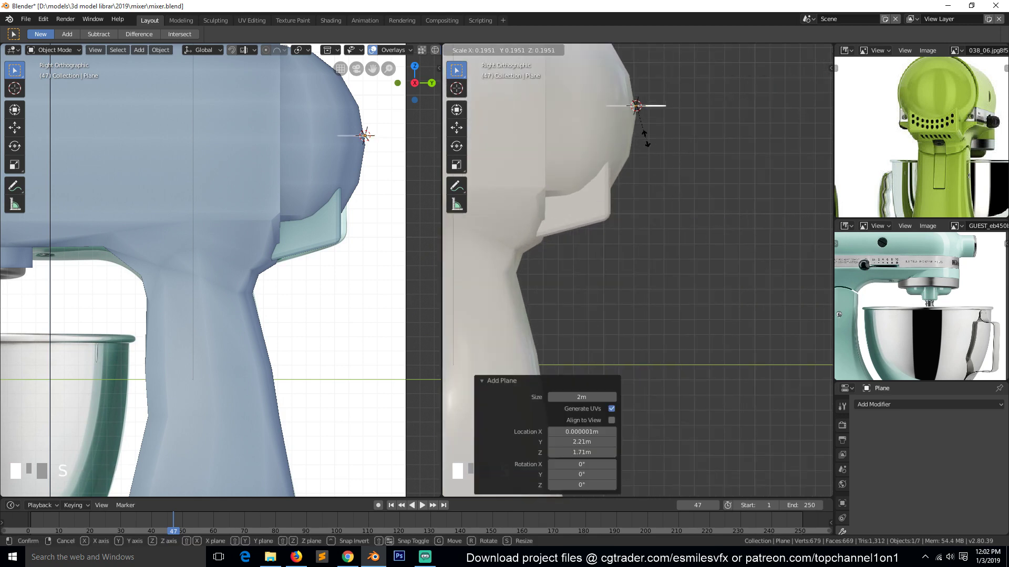
pyautogui.click(645, 135)
# - Rotate the plane 90° about X and 90° about Z, and move it down about 1.29 m beside the stand
pyautogui.write('rx90')
pyautogui.click(644, 135)
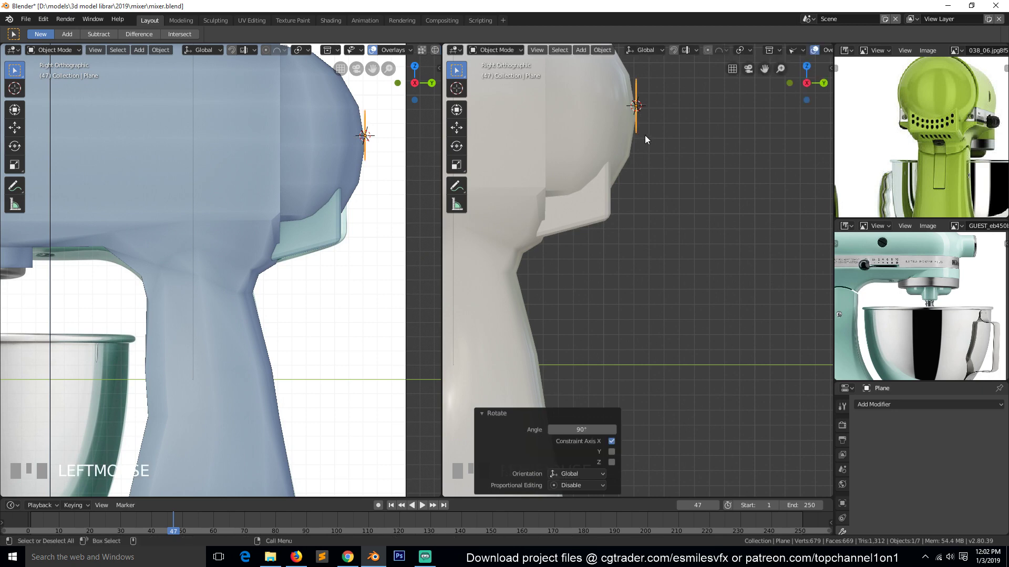
pyautogui.write('rz90')
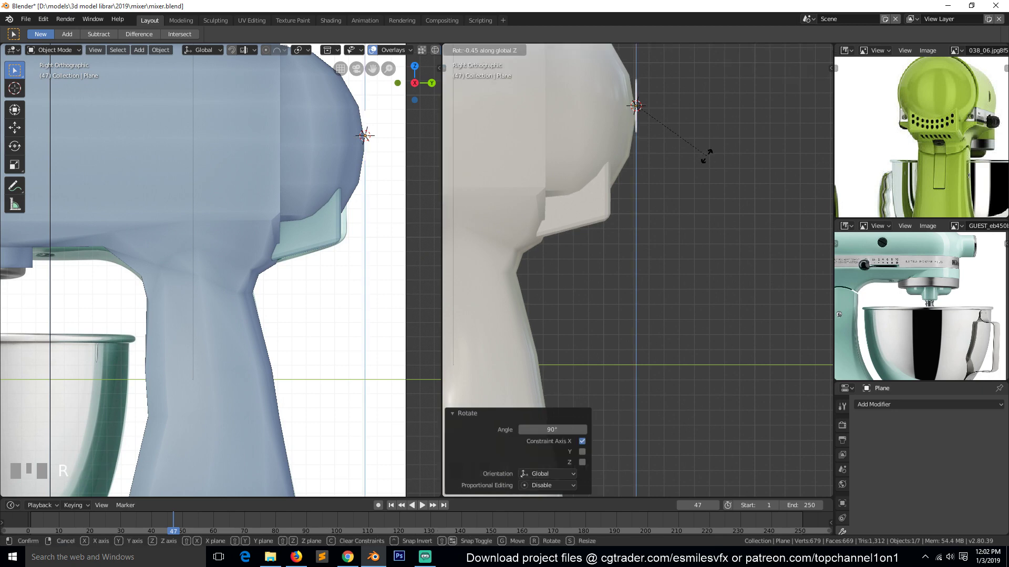
pyautogui.click(707, 155)
pyautogui.press('g')
pyautogui.click(707, 347)
# - Scale the plane to 0.167 along global Y, check the vents in the green mixer reference and save the file
pyautogui.press('s')
pyautogui.press('x')
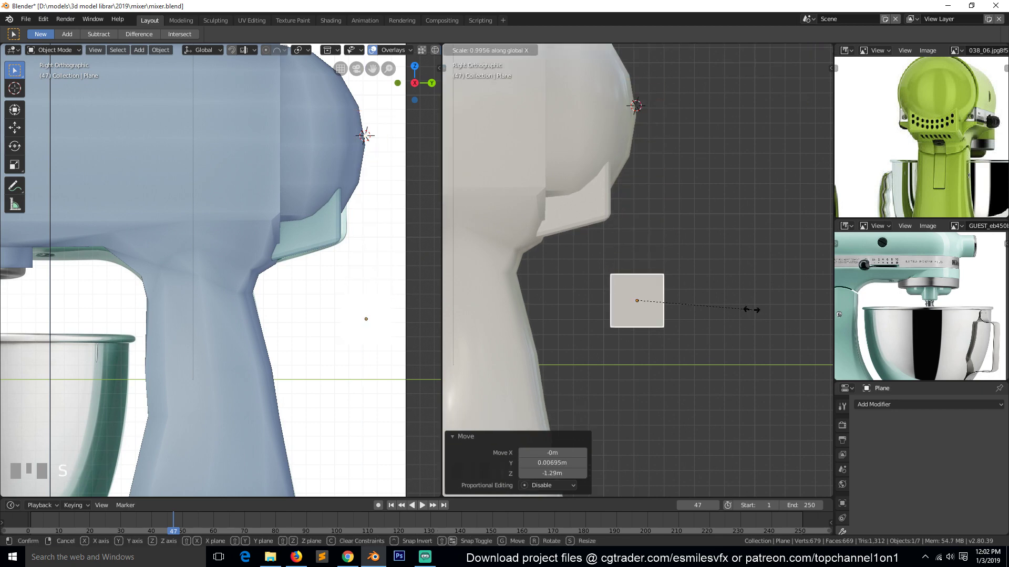
pyautogui.press('y')
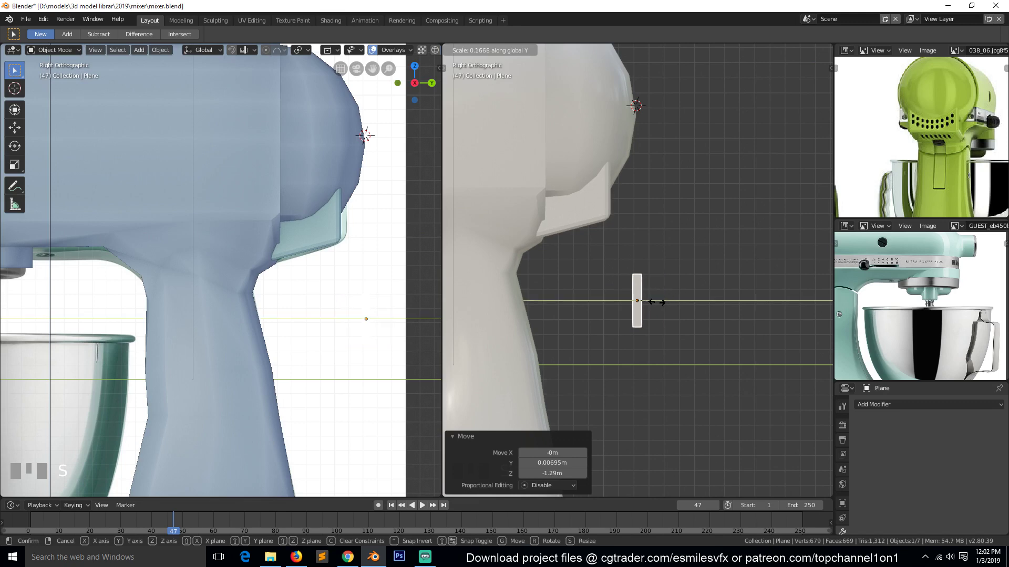
pyautogui.click(656, 302)
pyautogui.scroll(2, 885, 160)
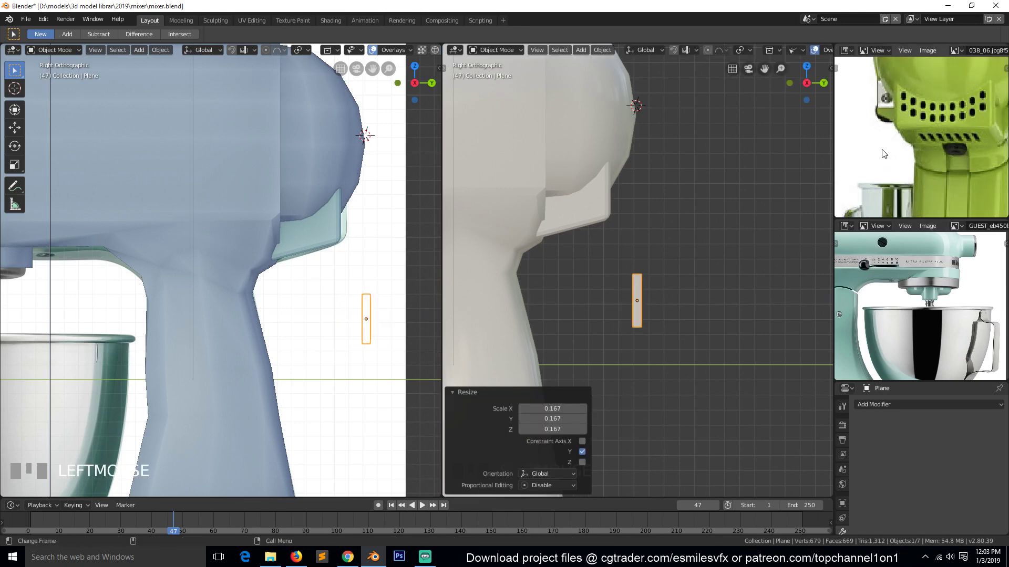
pyautogui.scroll(-3, 885, 161)
pyautogui.scroll(1, 882, 162)
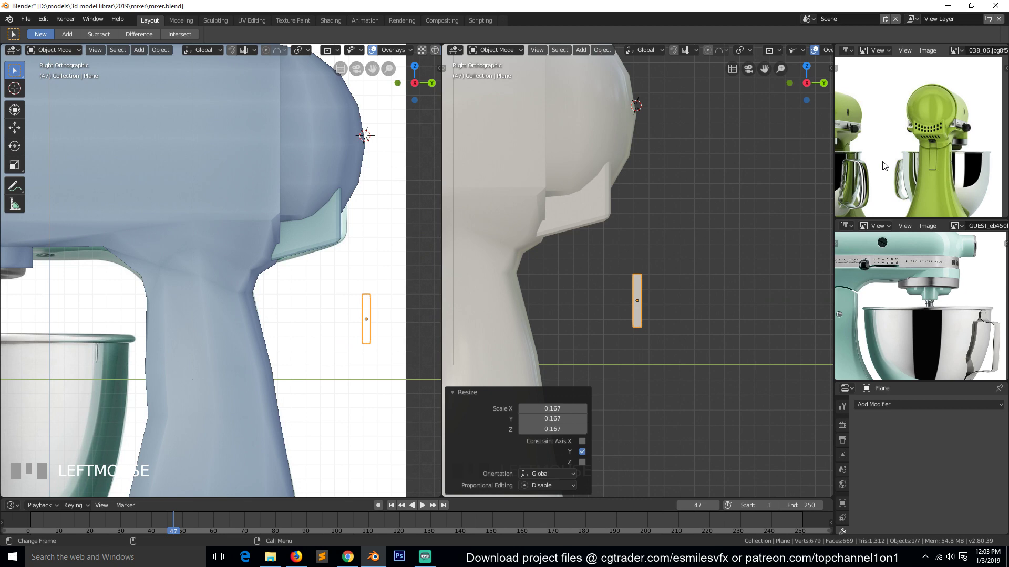
pyautogui.scroll(3, 749, 229)
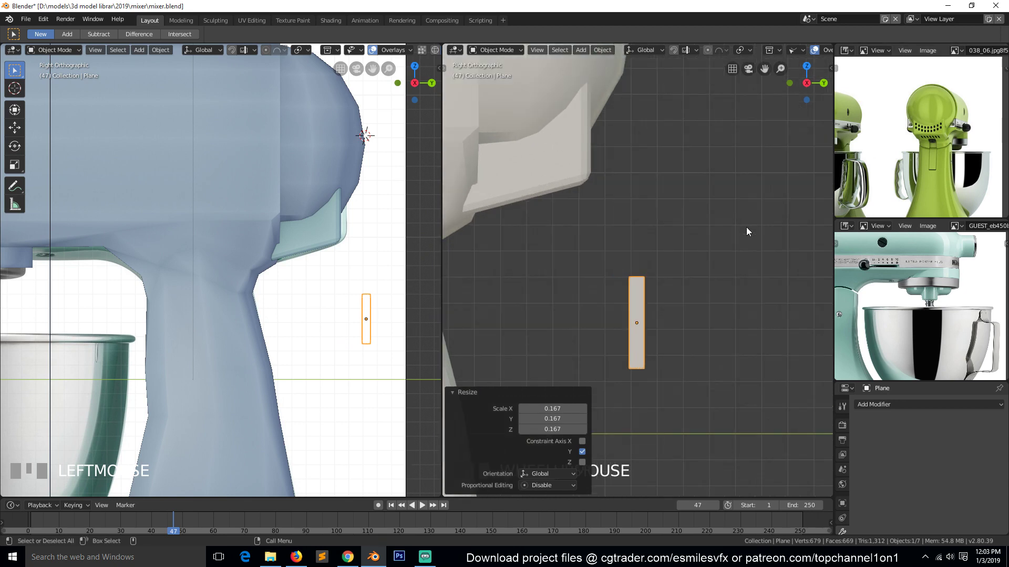
pyautogui.hotkey('ctrl', 's')
# - Apply the rotation and scale of the narrow plane in Object Mode
pyautogui.press('Tab')
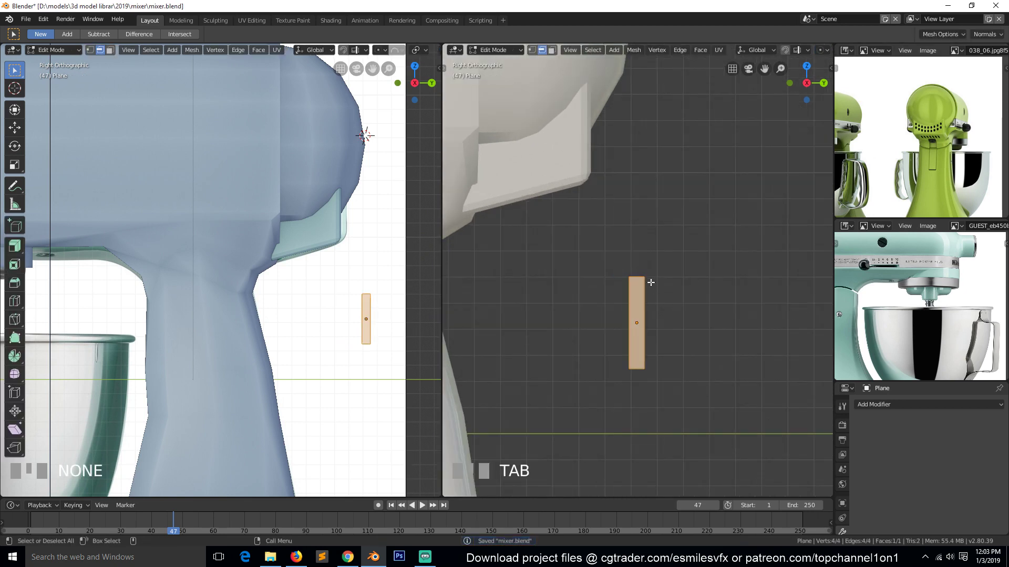
pyautogui.scroll(2, 644, 289)
pyautogui.press('Tab')
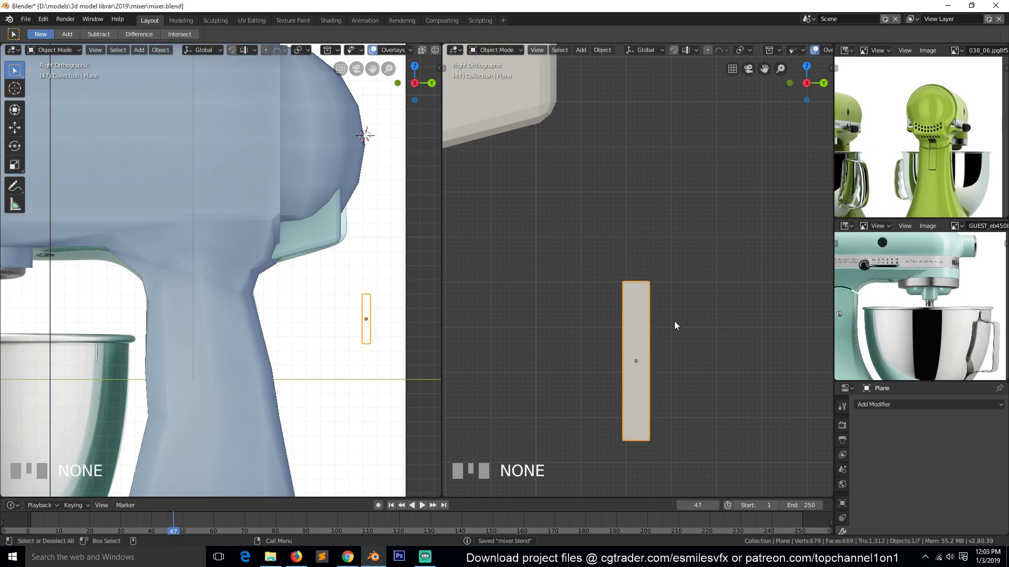
pyautogui.hotkey('ctrl', 'a')
pyautogui.click(677, 351)
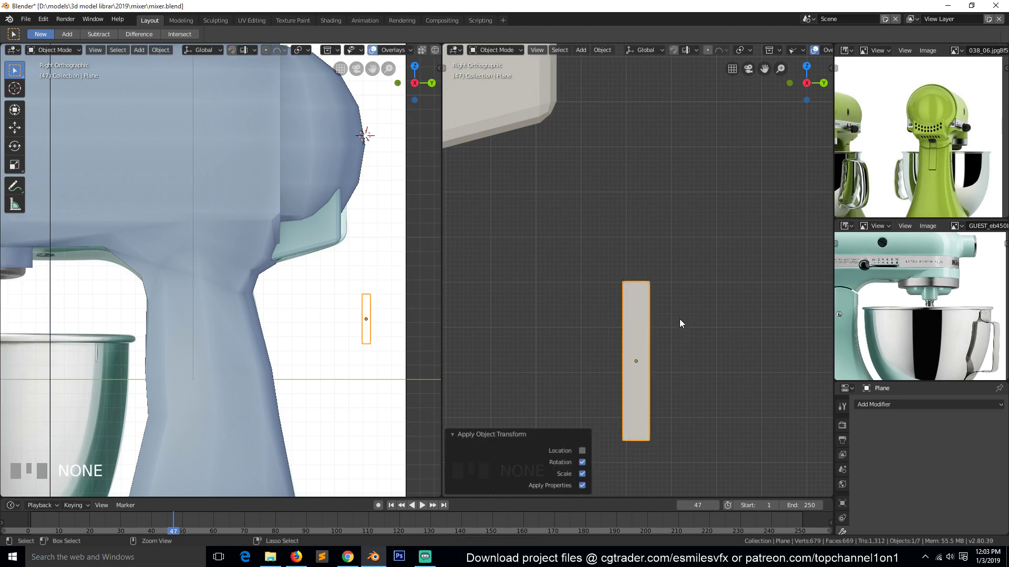
# - Bevel only the plane's corner vertices by 0.009 with 1 segment, and return to Object Mode
pyautogui.press('Tab')
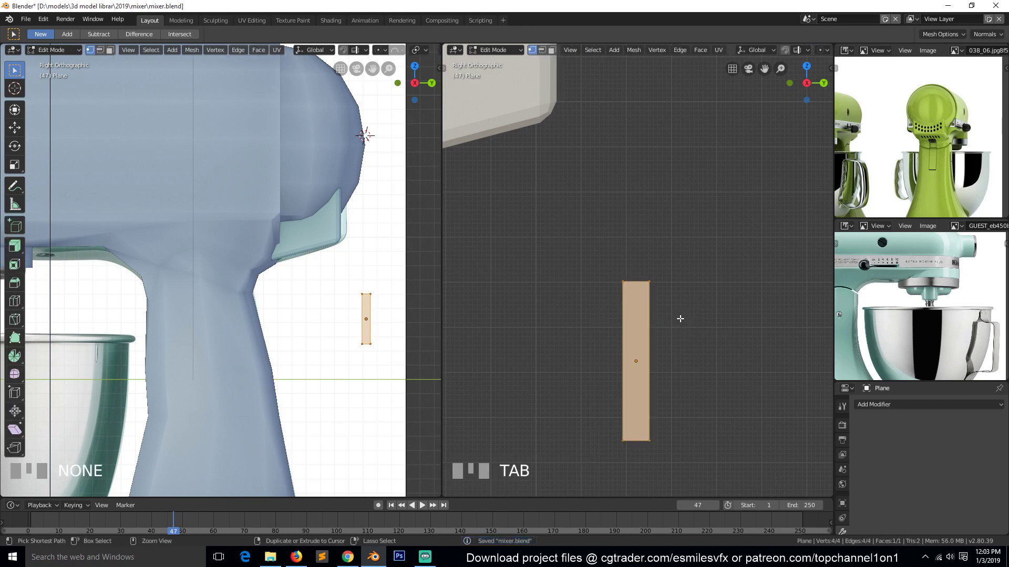
pyautogui.hotkey('ctrl', 'b')
pyautogui.rightClick(703, 315)
pyautogui.hotkey('shift', 'ctrl', 'b')
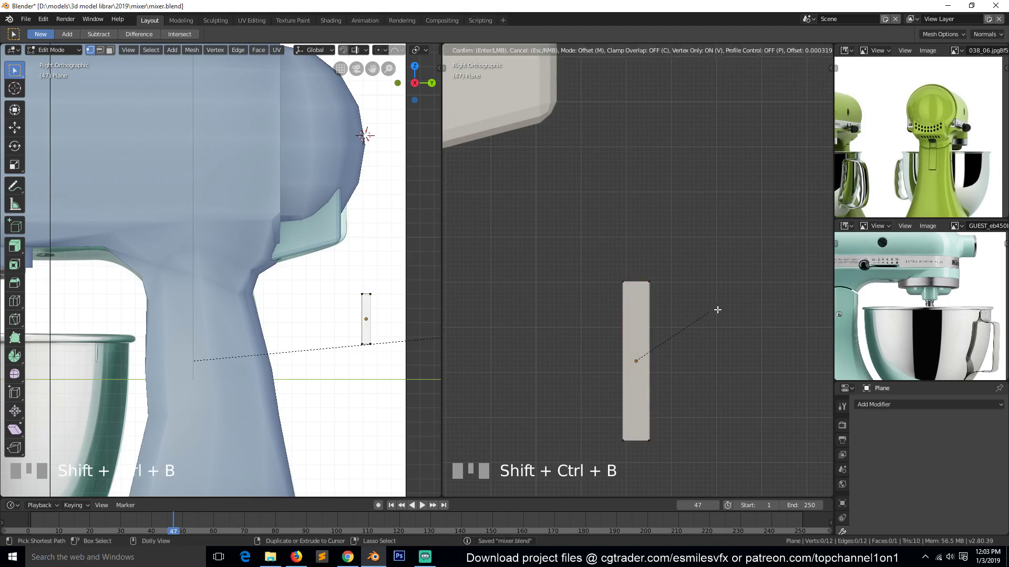
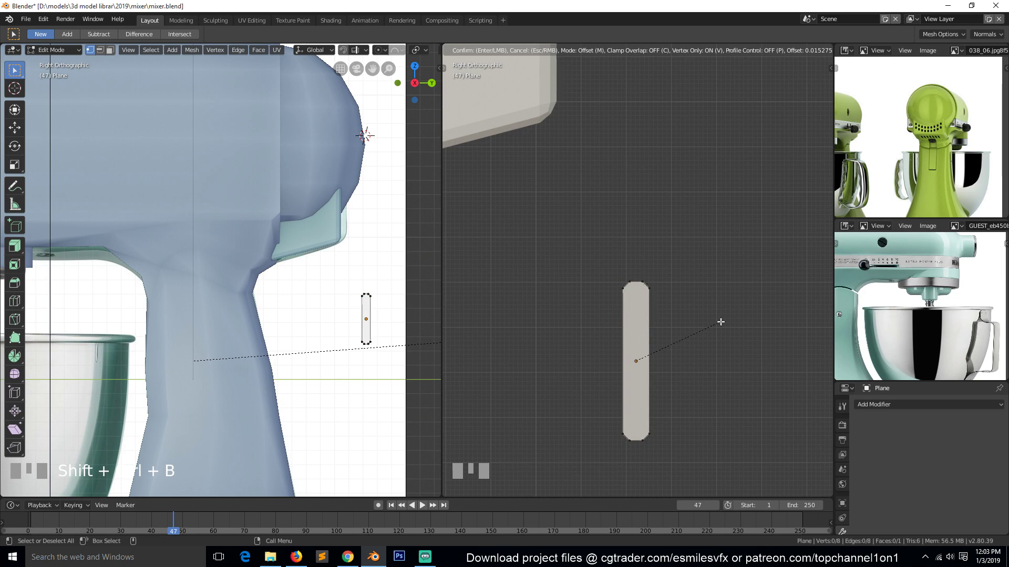
pyautogui.rightClick(709, 326)
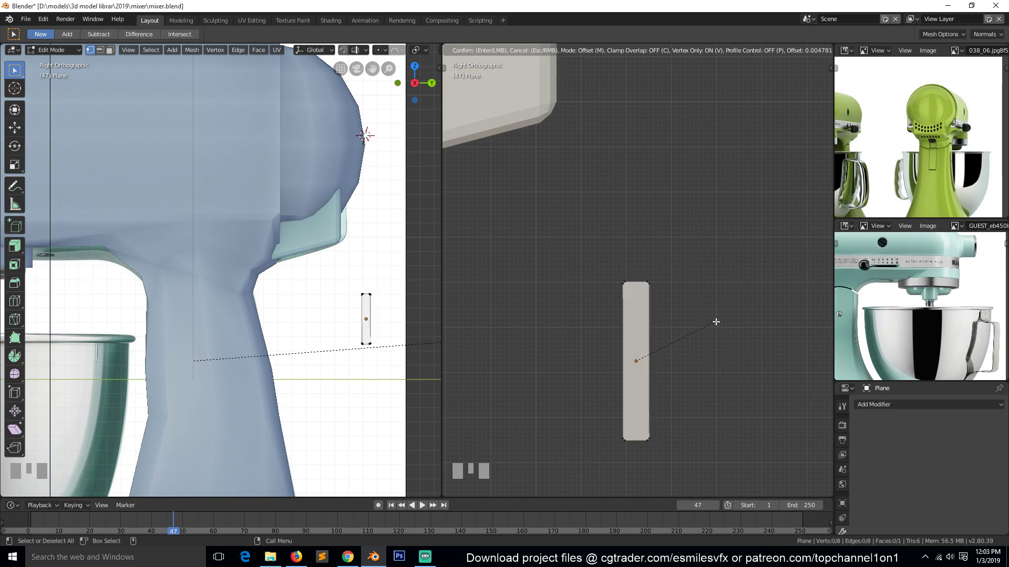
pyautogui.click(717, 322)
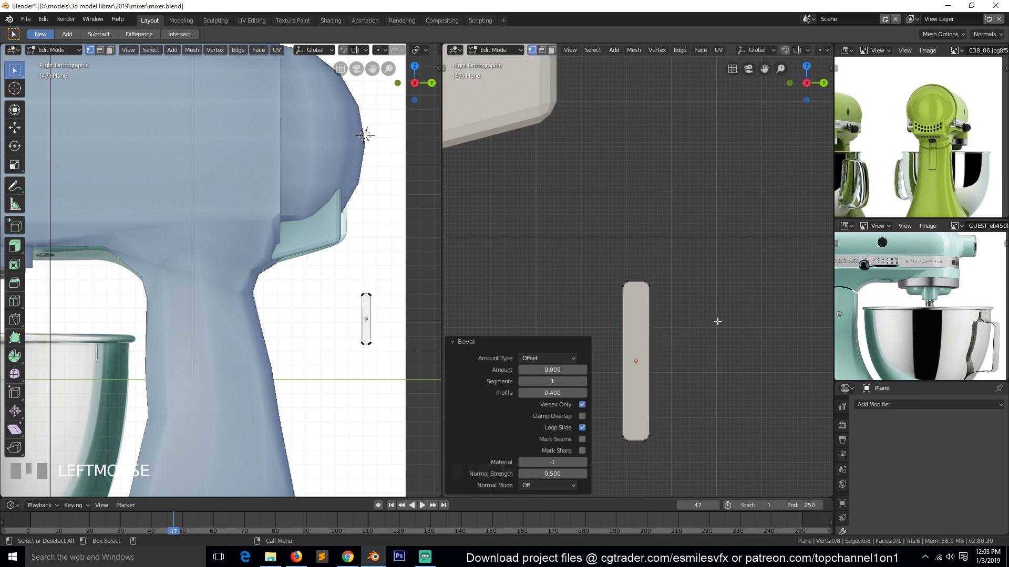
pyautogui.press('Tab')
# - Add an Array modifier to the plane with a relative offset of 0 in X and 1 in Y
pyautogui.click(929, 404)
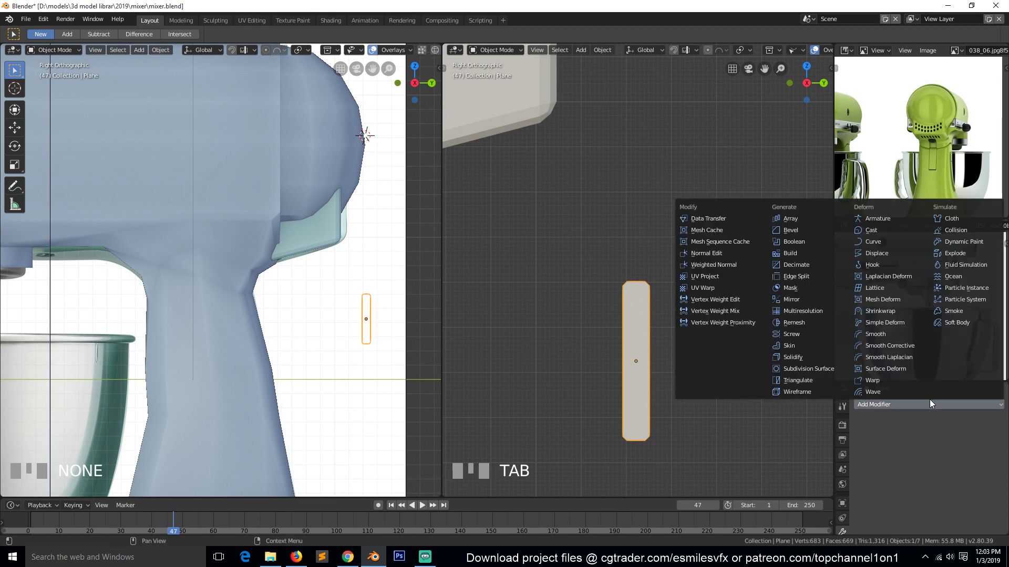
pyautogui.click(820, 217)
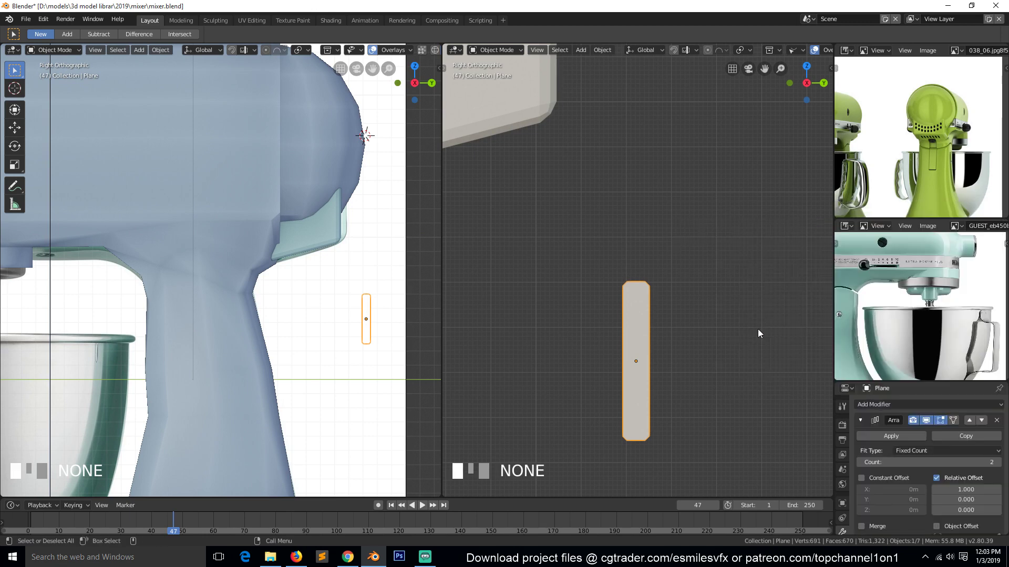
pyautogui.click(976, 491)
pyautogui.write('0')
pyautogui.click(980, 499)
pyautogui.click(978, 500)
pyautogui.write('1')
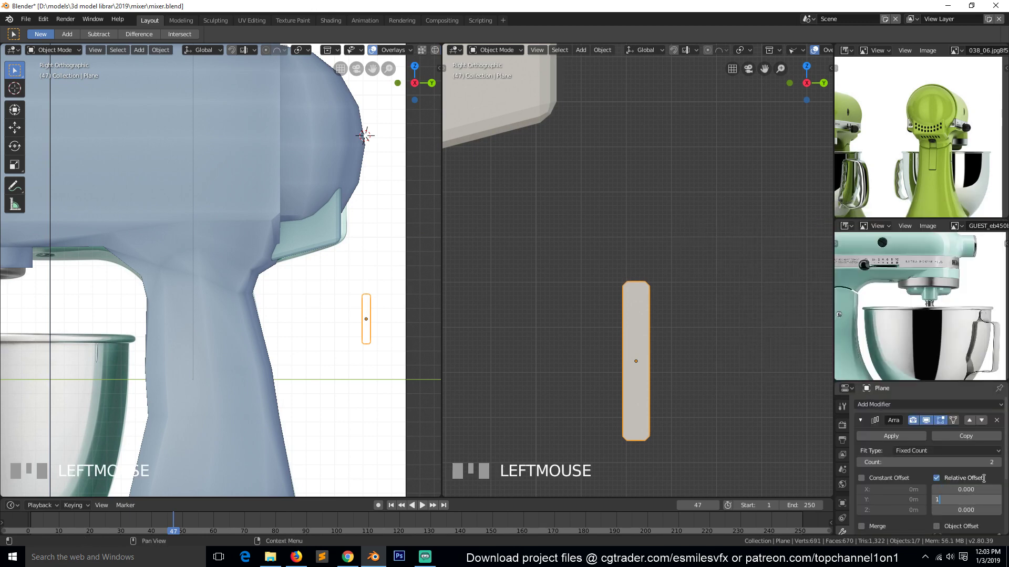
pyautogui.press('Return')
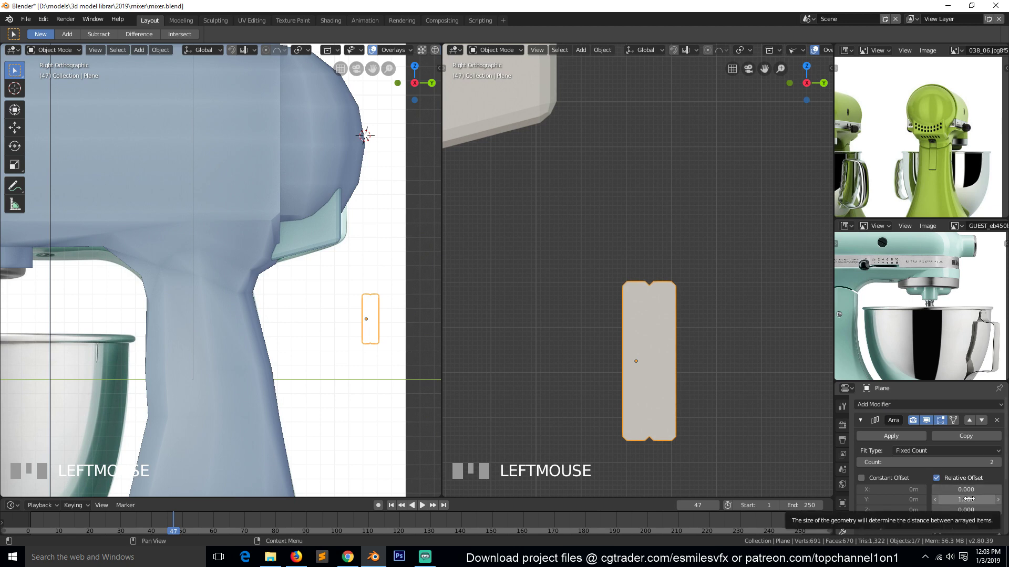
# - Set the plane's Array modifier to a relative Y offset of 1.360 and a count of 7
pyautogui.moveTo(965, 499); pyautogui.dragTo(1004, 500)
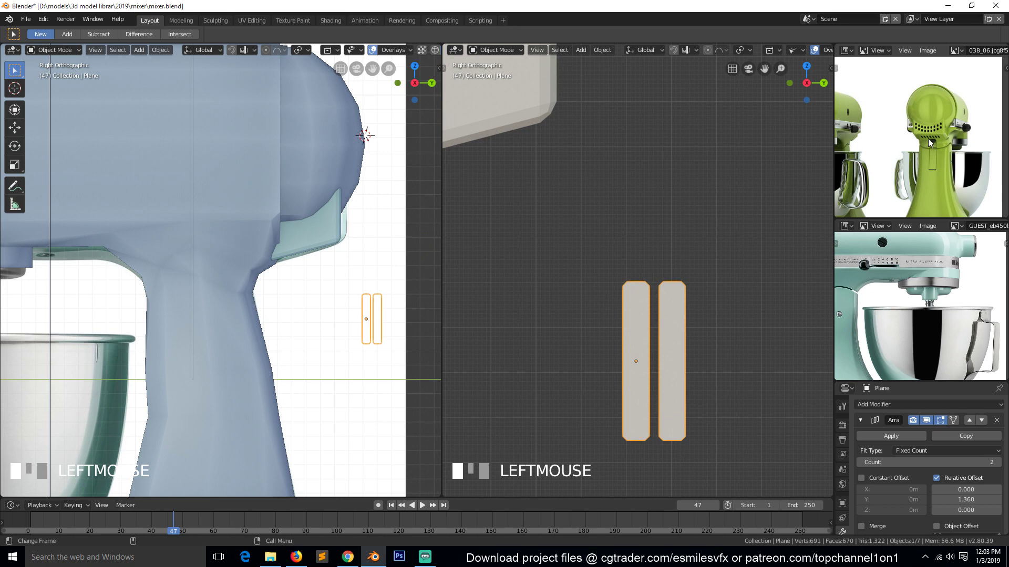
pyautogui.click(977, 462)
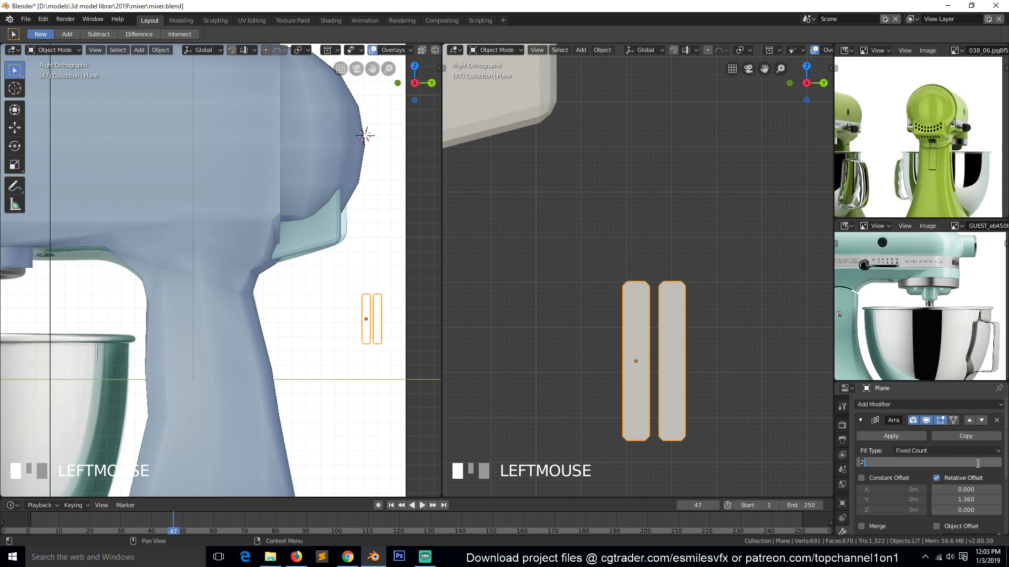
pyautogui.write('7')
pyautogui.press('Return')
pyautogui.scroll(-4, 709, 328)
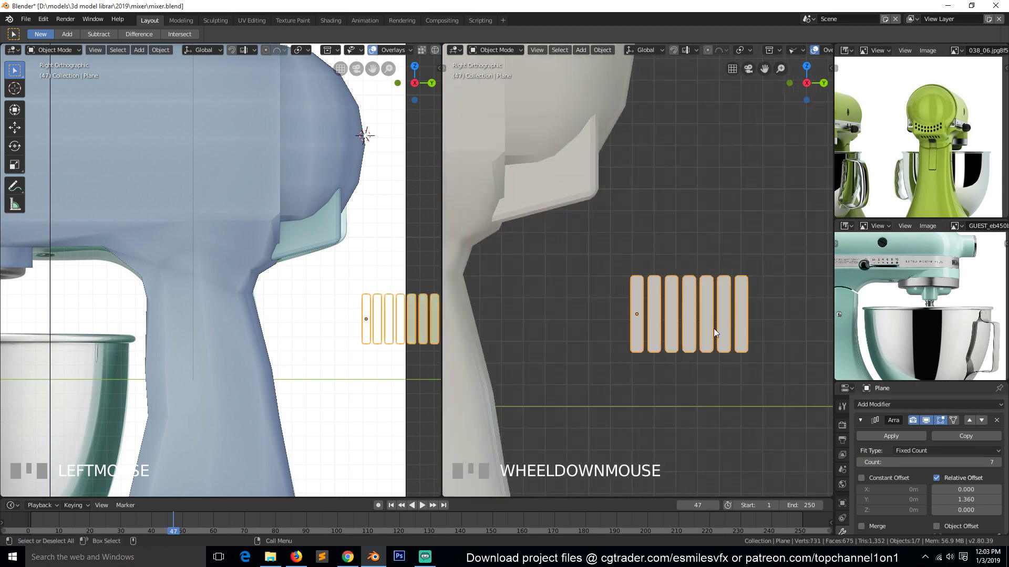
# - Move the row of slots about -0.251 m in Y and 0.0986 m in Z, closer to the mixer head
pyautogui.scroll(1, 749, 323)
pyautogui.press('g')
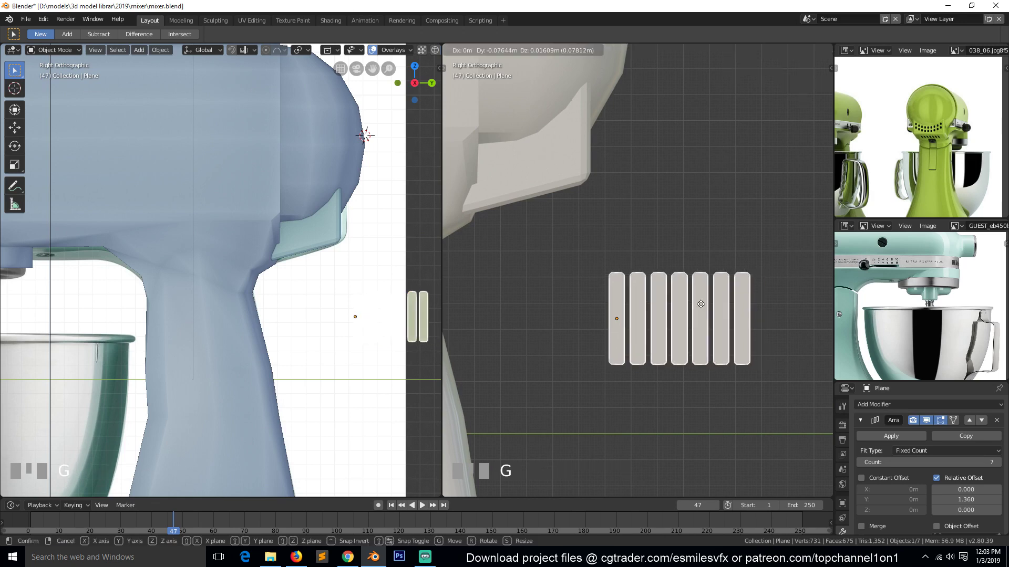
pyautogui.click(670, 288)
pyautogui.moveTo(590, 325); pyautogui.dragTo(550, 263, button='middle')
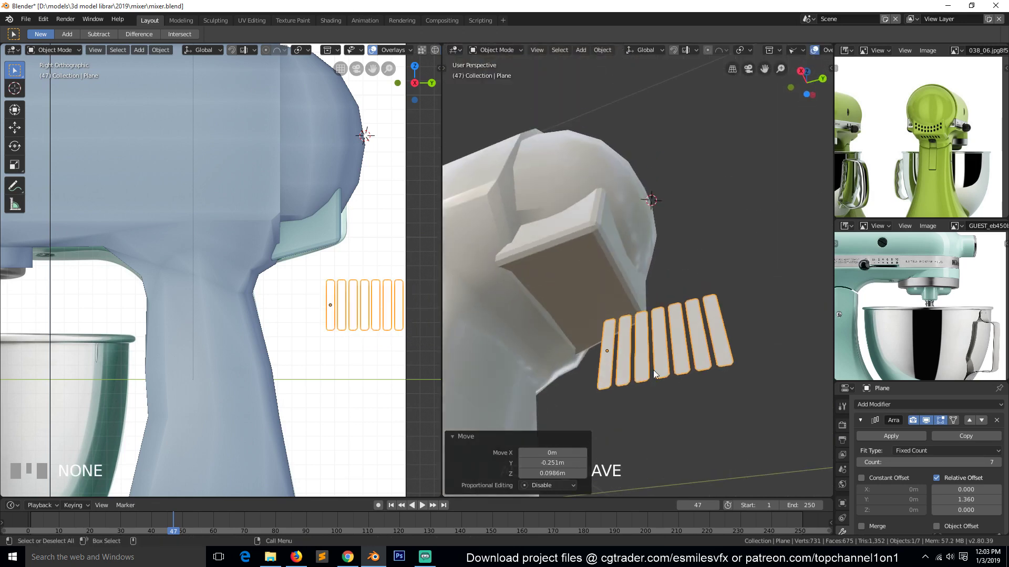
# - Add a Solidify modifier to the slot array and set its thickness to 0.47 m
pyautogui.click(861, 420)
pyautogui.click(907, 405)
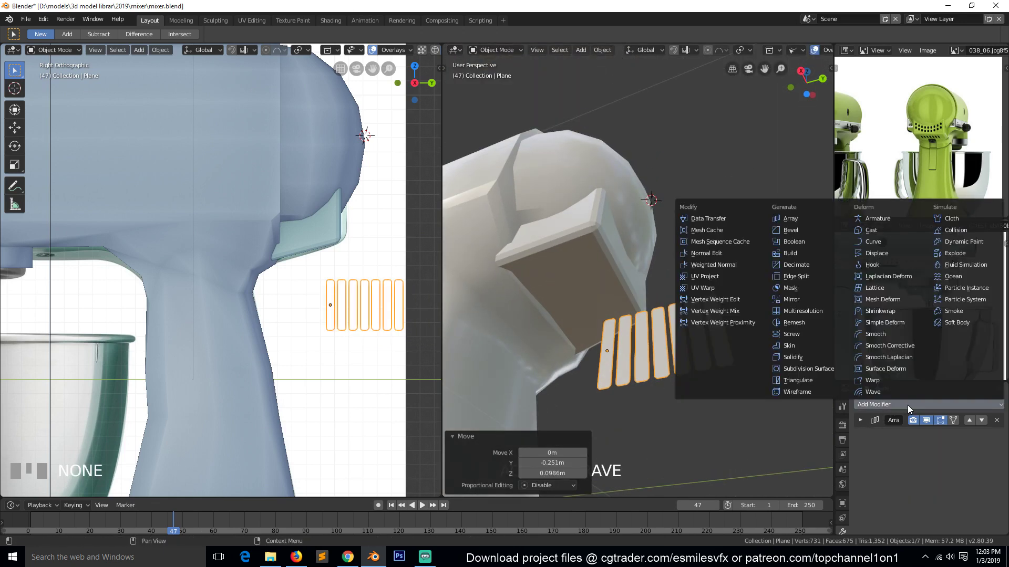
pyautogui.click(814, 354)
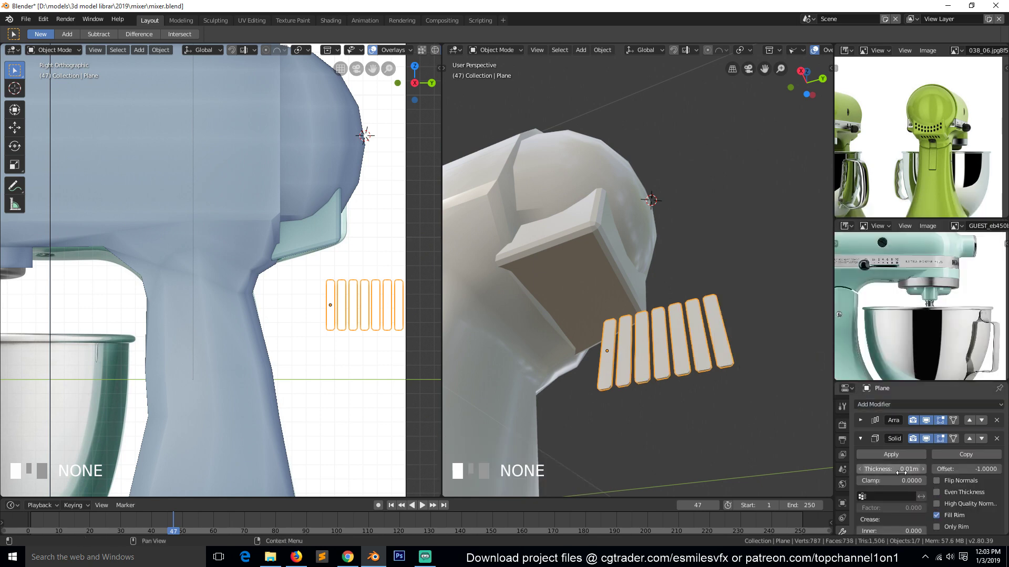
pyautogui.moveTo(901, 471)
pyautogui.mouseDown()
pyautogui.moveTo(941, 471)
pyautogui.moveTo(901, 471)
pyautogui.mouseUp()
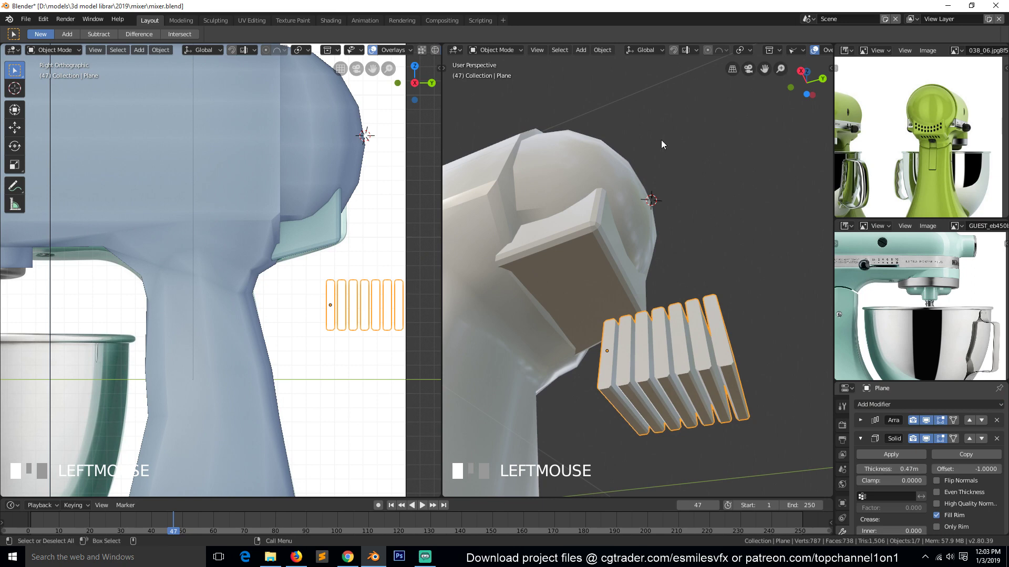
# - Display the objects in distinct colours in the working viewport, return to the right orthographic view and save the file
pyautogui.click(828, 50)
pyautogui.press('z')
pyautogui.click(811, 99)
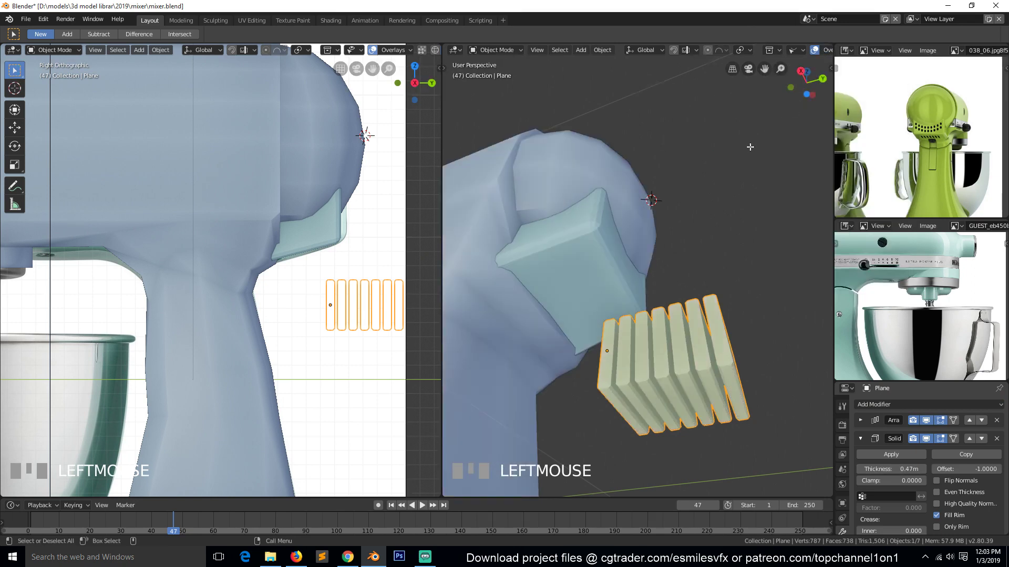
pyautogui.press('KP_1')
pyautogui.press('KP_1')
pyautogui.press('KP_6')
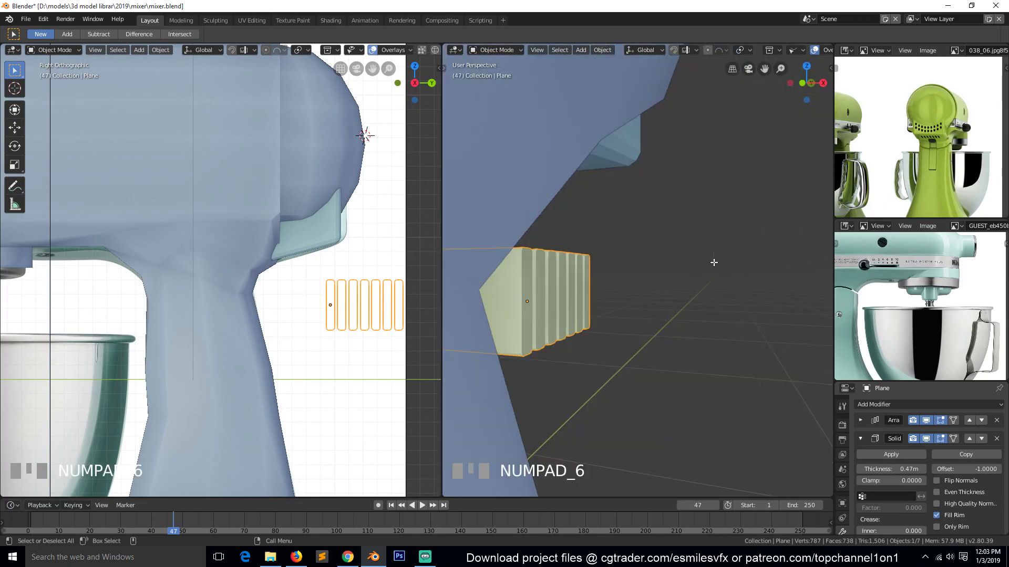
pyautogui.press('KP_3')
pyautogui.hotkey('ctrl', 's')
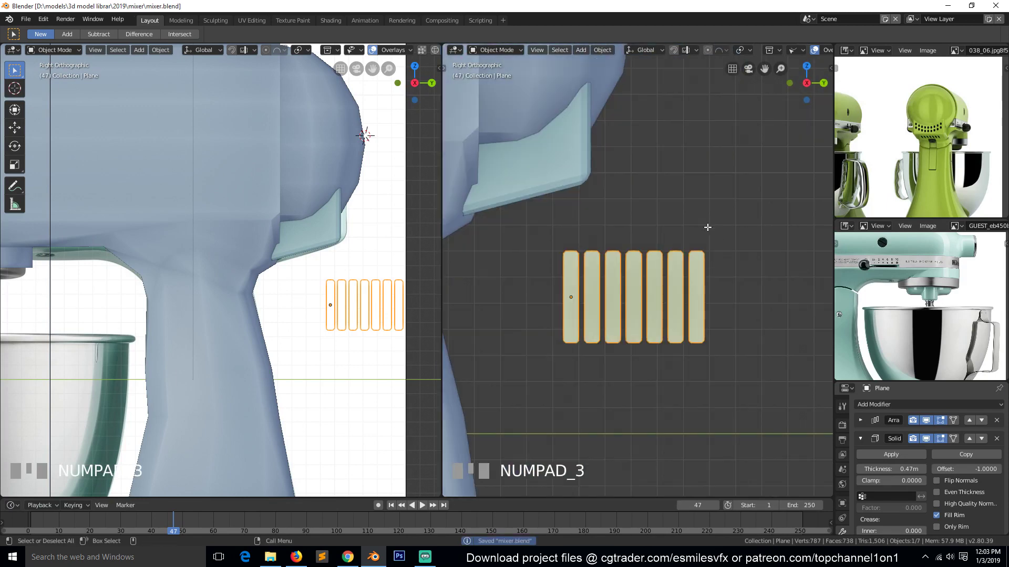
# - Isolate the slot array and the tapered block beneath the rear of the head in local view, and deselect both
pyautogui.press('r')
pyautogui.click(725, 297)
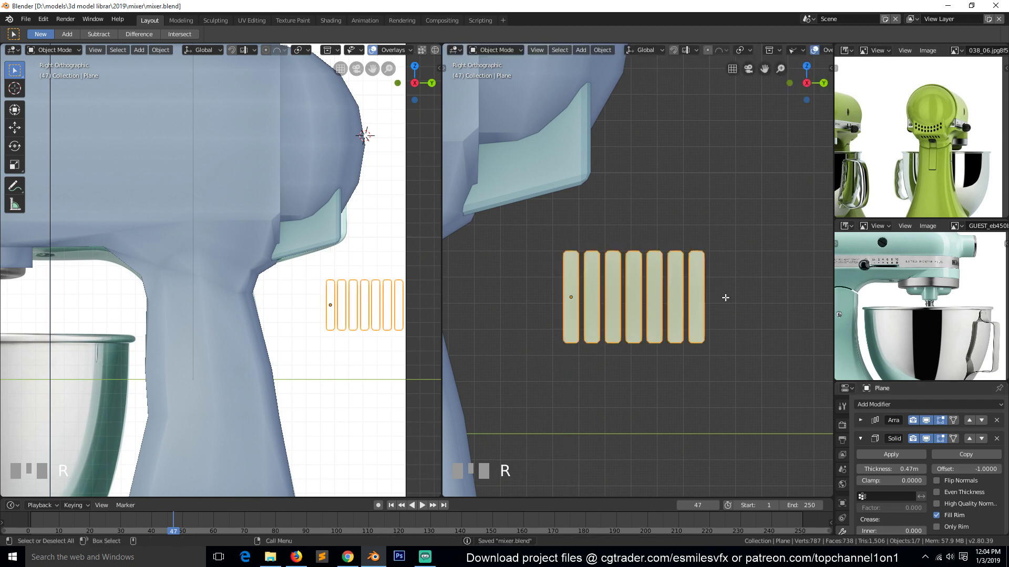
pyautogui.keyDown('shift'); pyautogui.click(576, 166); pyautogui.keyUp('shift')
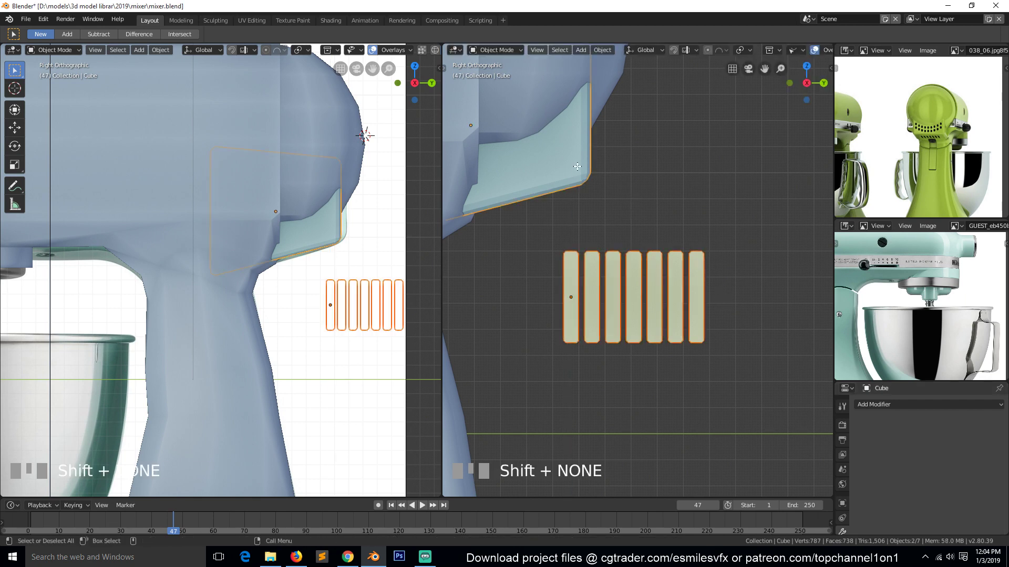
pyautogui.press('KP_Divide')
pyautogui.hotkey('alt', 'a')
pyautogui.click(734, 342)
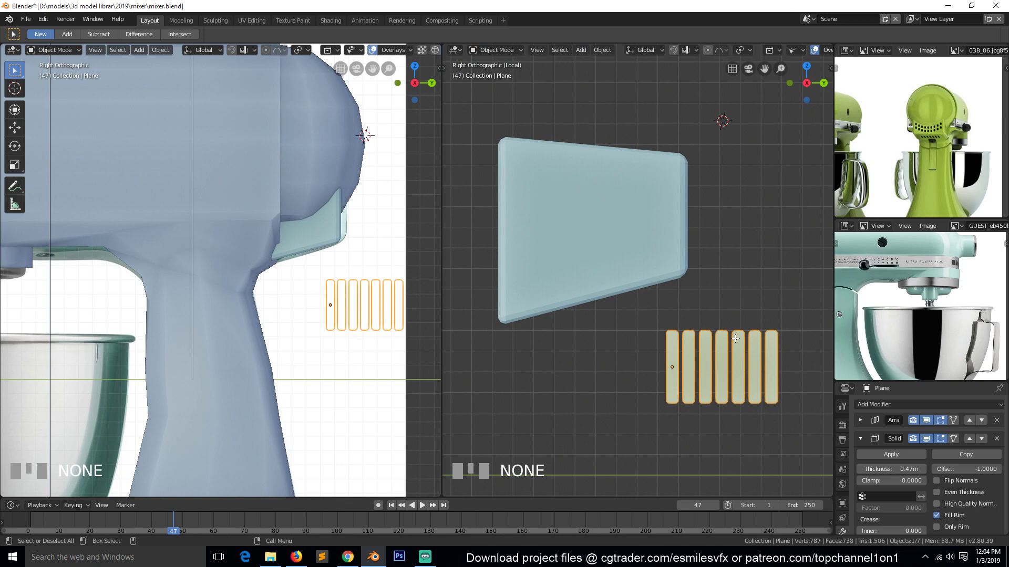
pyautogui.press('t')
pyautogui.click(763, 278)
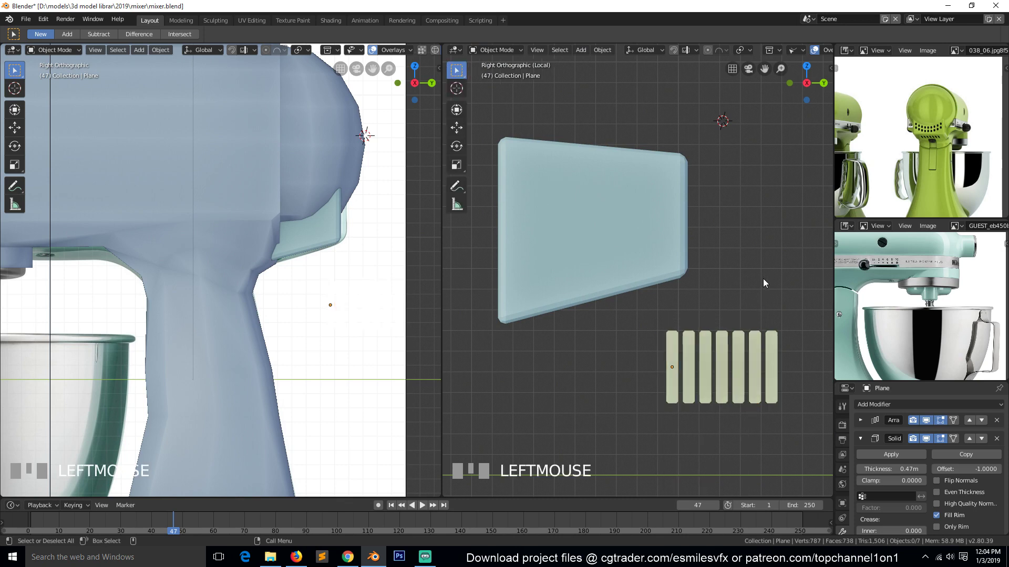
# - Rotate the slot array 90° about global X and 90° about global Y
pyautogui.click(718, 367)
pyautogui.press('r')
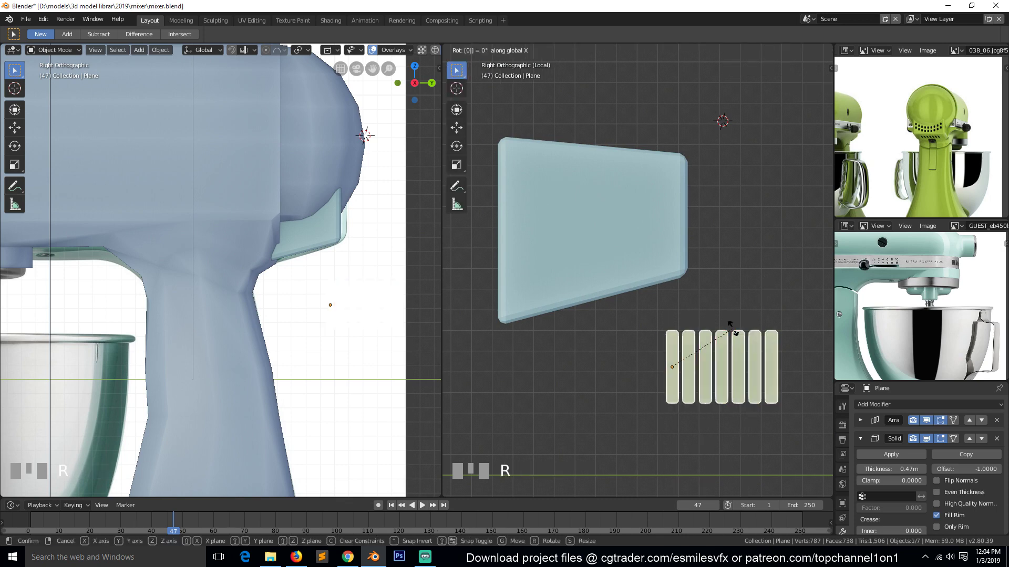
pyautogui.press('Return')
pyautogui.write('r90')
pyautogui.press('Return')
pyautogui.write('r')
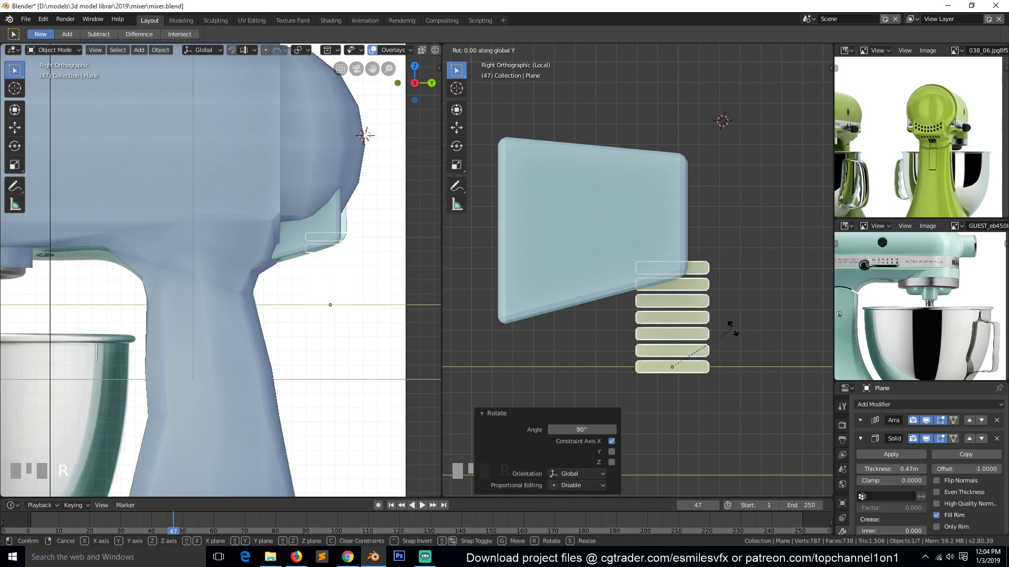
pyautogui.write('y90')
pyautogui.press('Return')
# - Move the slot array onto the block's sloped lower edge and tilt it about -12.5° to follow the slope, checking in wireframe
pyautogui.press('g')
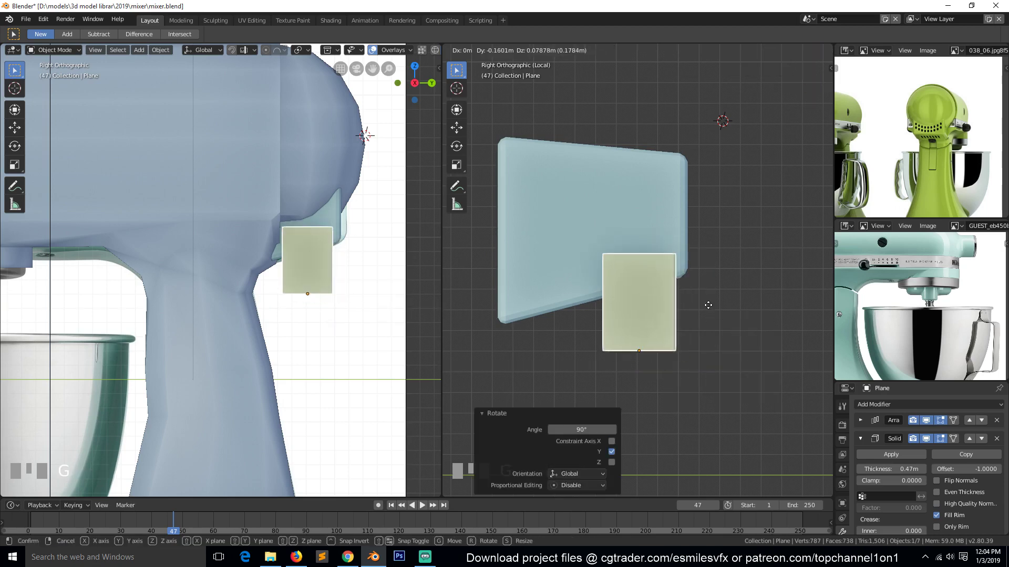
pyautogui.click(674, 278)
pyautogui.press('z')
pyautogui.click(551, 299)
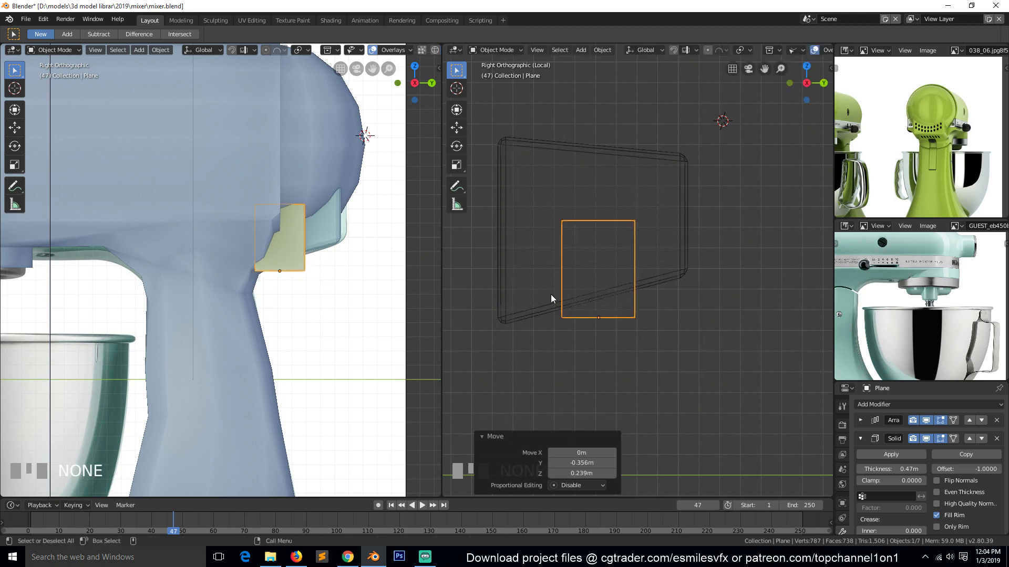
pyautogui.press('r')
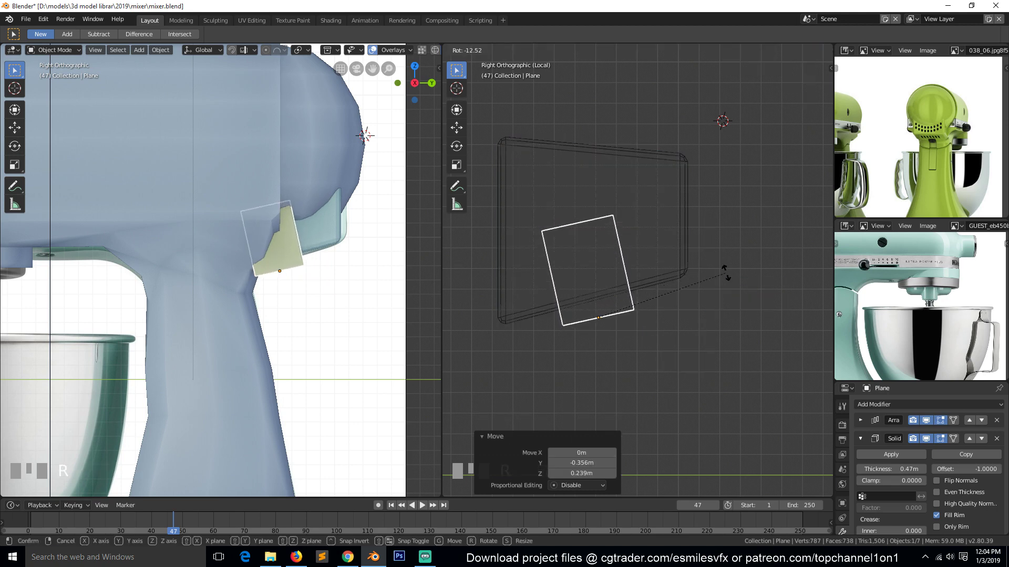
pyautogui.click(728, 272)
pyautogui.press('g')
pyautogui.click(739, 263)
pyautogui.press('z')
pyautogui.click(789, 269)
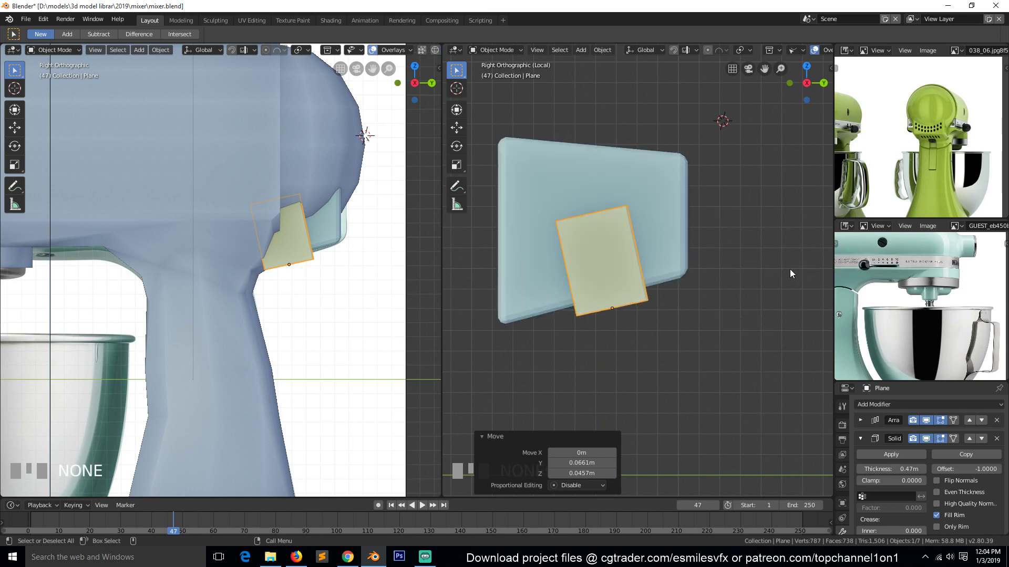
# - Move the slot array about -0.214 m along global X into the block's underside, and centre it across the block's width
pyautogui.moveTo(736, 277); pyautogui.dragTo(597, 247, button='middle')
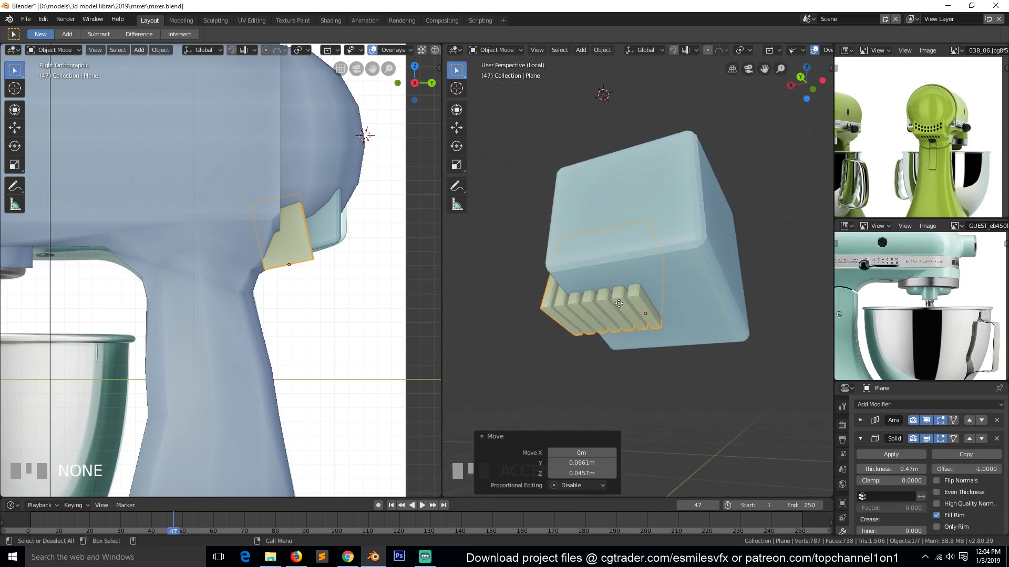
pyautogui.press('g')
pyautogui.press('x')
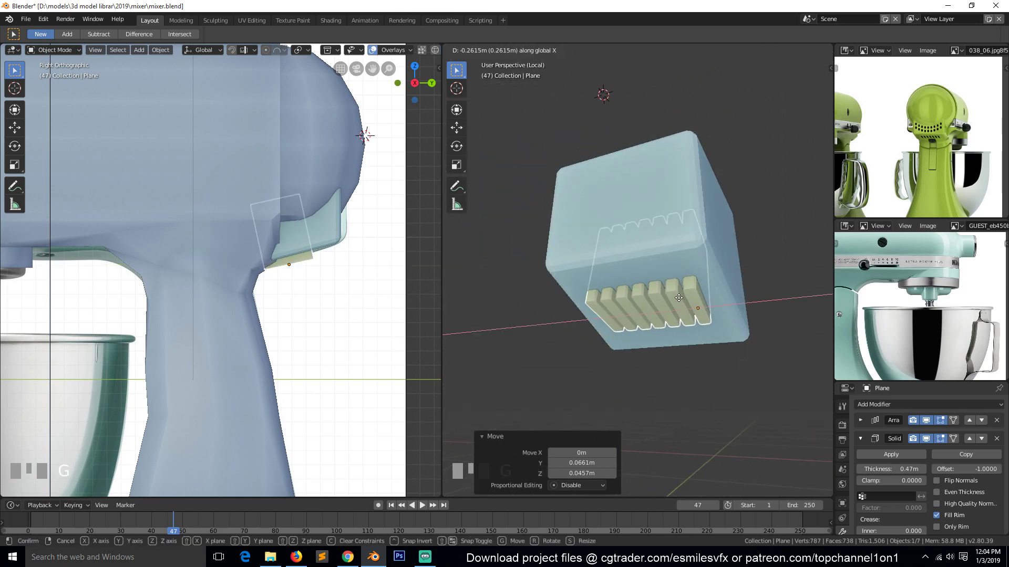
pyautogui.click(661, 299)
pyautogui.press('KP_3')
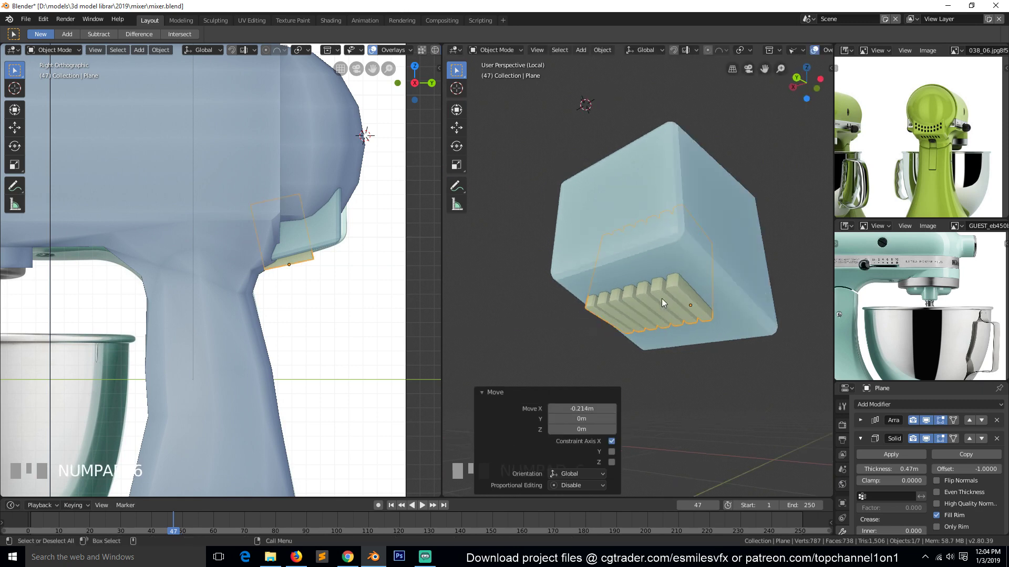
pyautogui.press('KP_3')
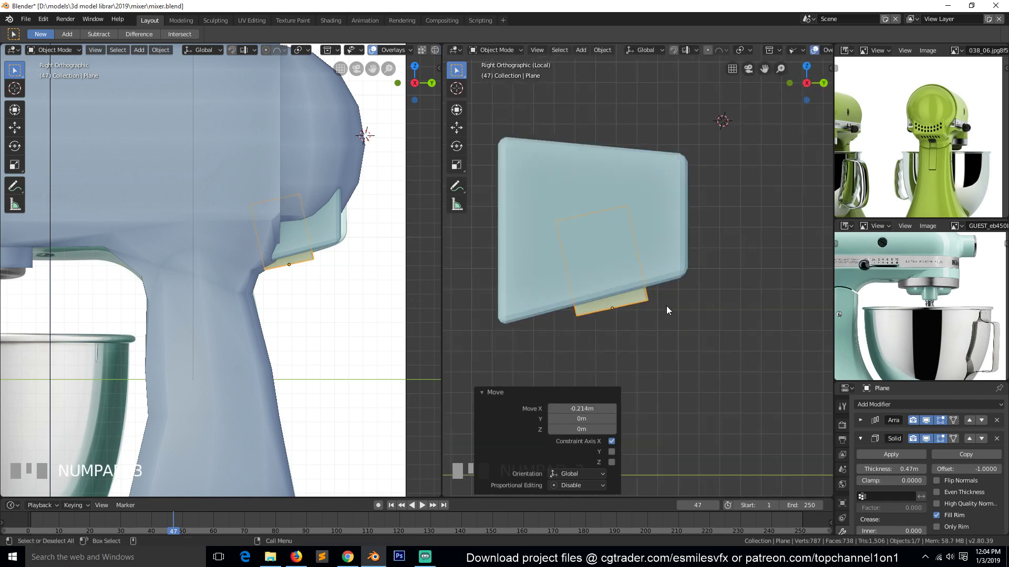
pyautogui.press('KP_1')
pyautogui.press('g')
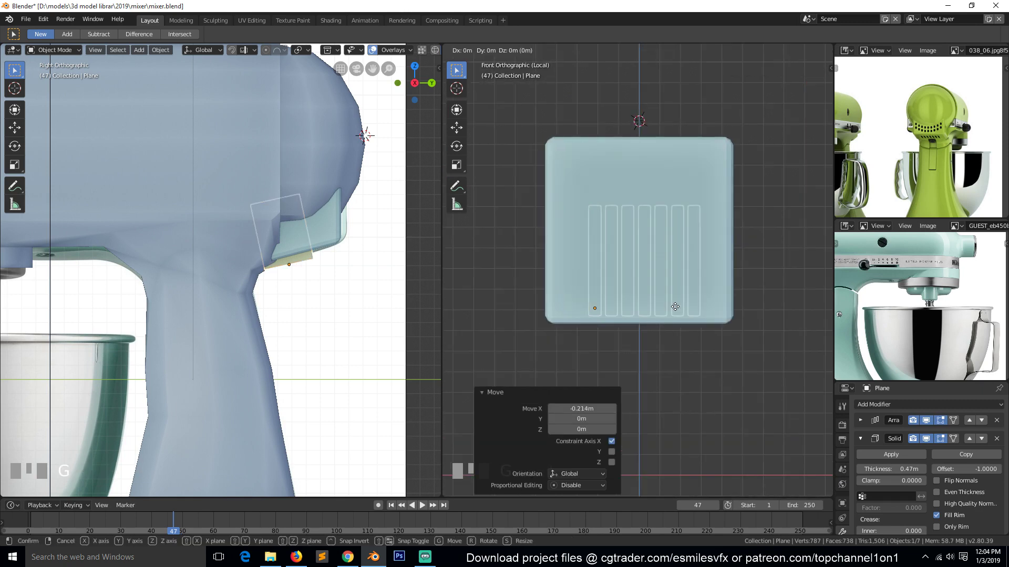
pyautogui.press('x')
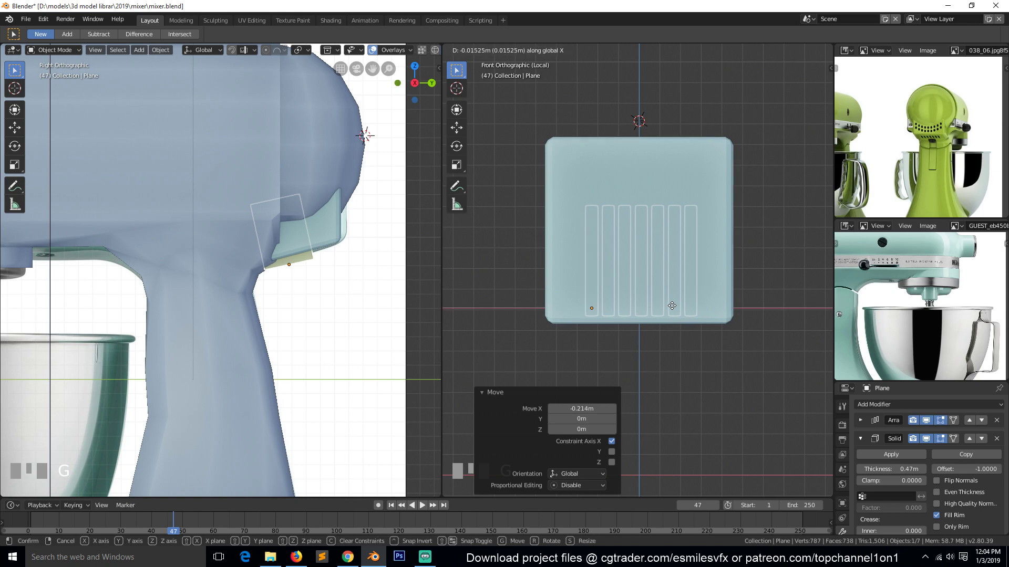
pyautogui.click(705, 284)
# - Add a Boolean modifier to the block, with the slot plane as its object and Difference as the operation
pyautogui.hotkey('alt', 'a')
pyautogui.press('`')
pyautogui.moveTo(705, 284); pyautogui.dragTo(597, 240, button='middle')
pyautogui.click(599, 242)
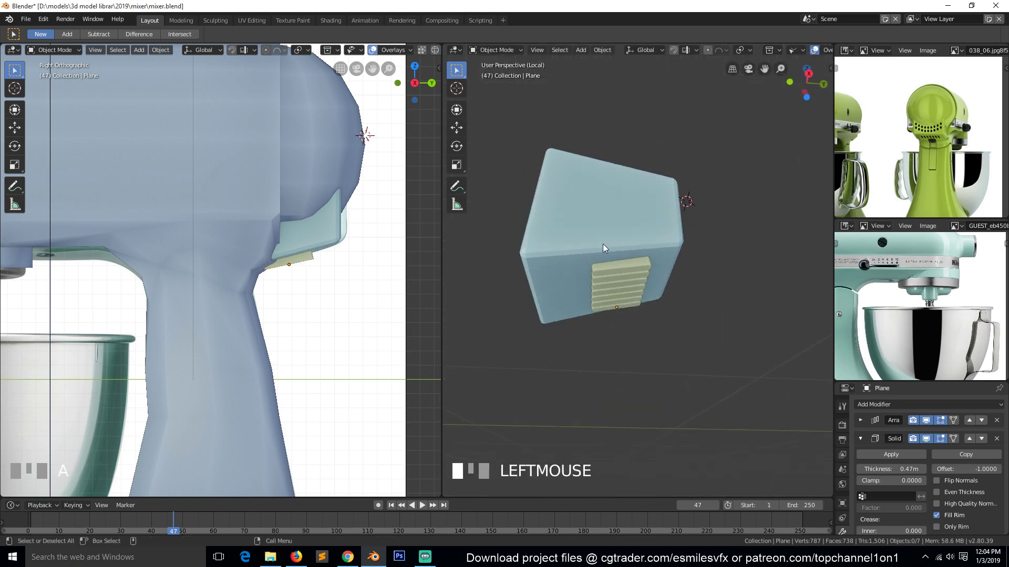
pyautogui.click(905, 404)
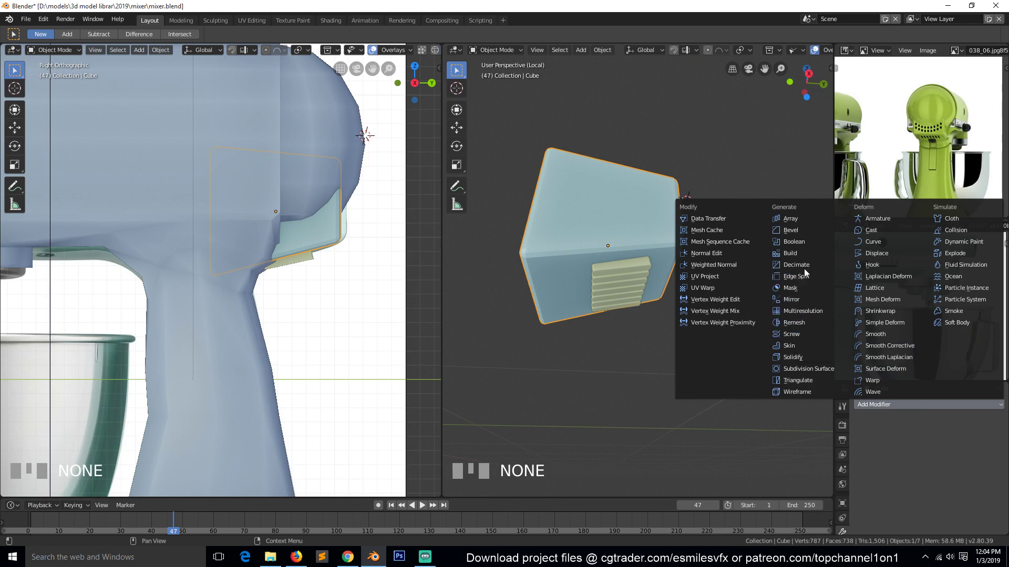
pyautogui.click(810, 241)
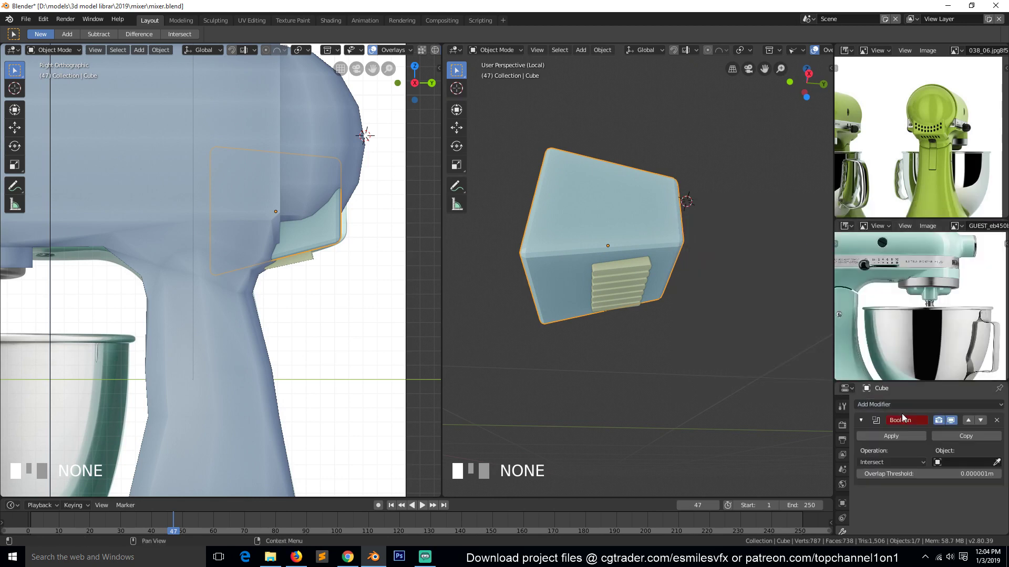
pyautogui.click(996, 463)
pyautogui.click(628, 276)
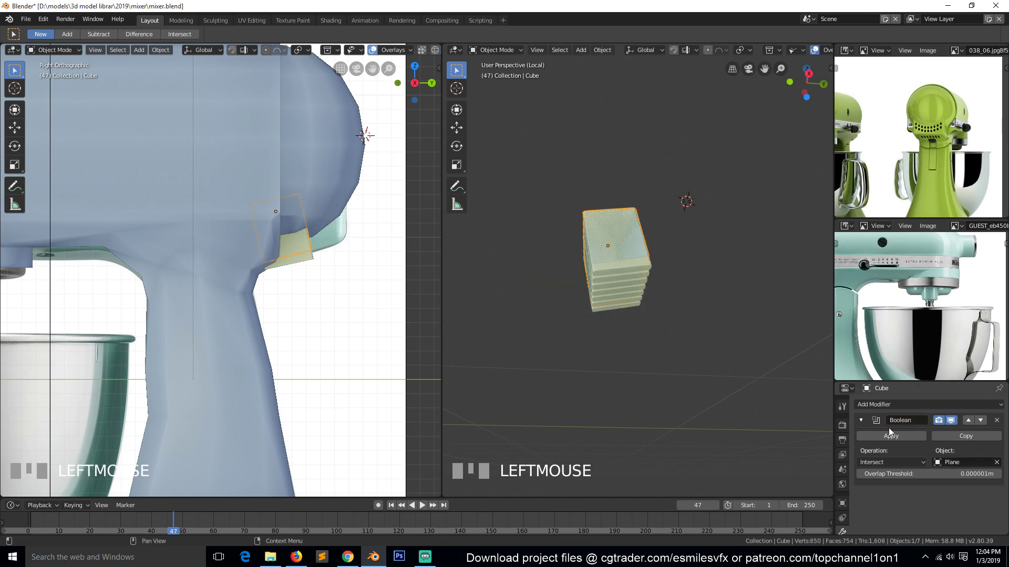
pyautogui.click(899, 465)
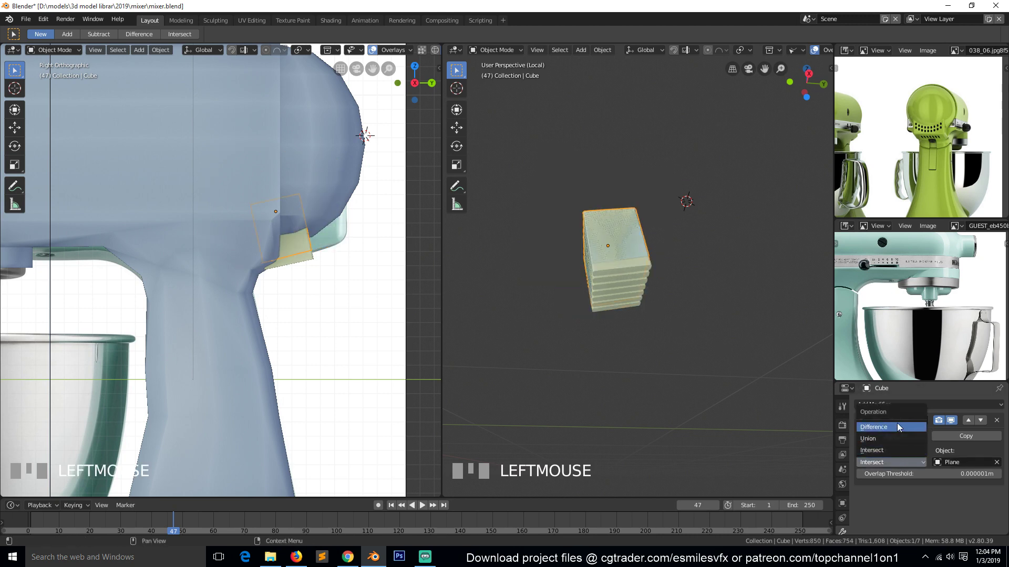
pyautogui.click(897, 426)
# - Hide the slot plane and inspect the vent openings cut into the block's underside
pyautogui.scroll(2, 716, 318)
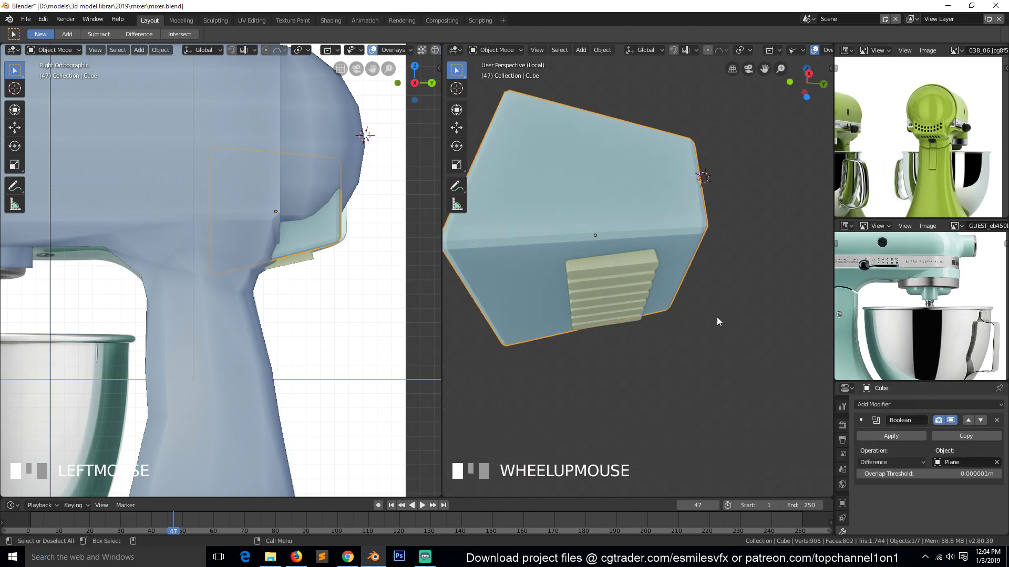
pyautogui.click(635, 269)
pyautogui.press('h')
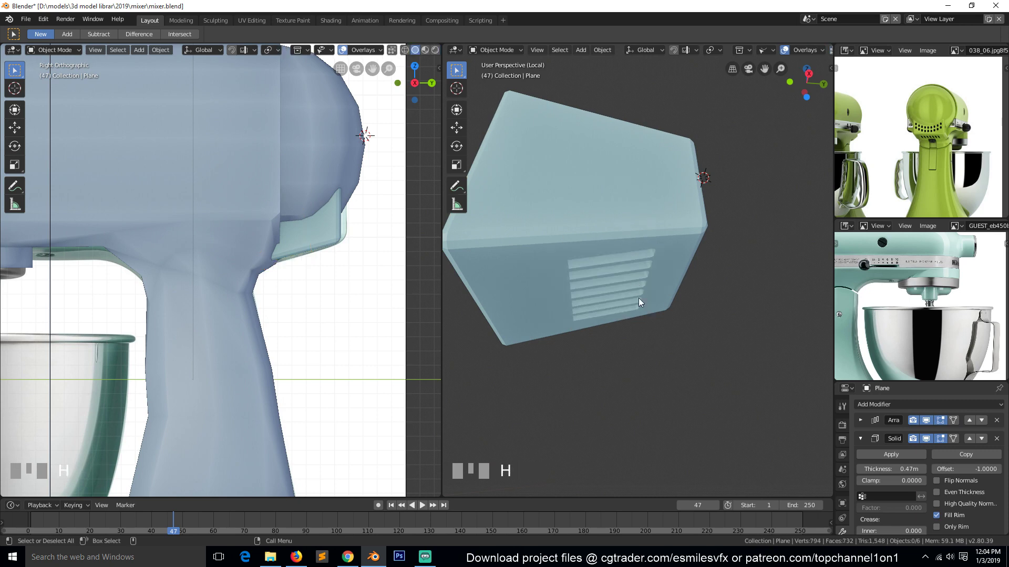
pyautogui.press('`')
pyautogui.moveTo(638, 298); pyautogui.dragTo(512, 261, button='middle')
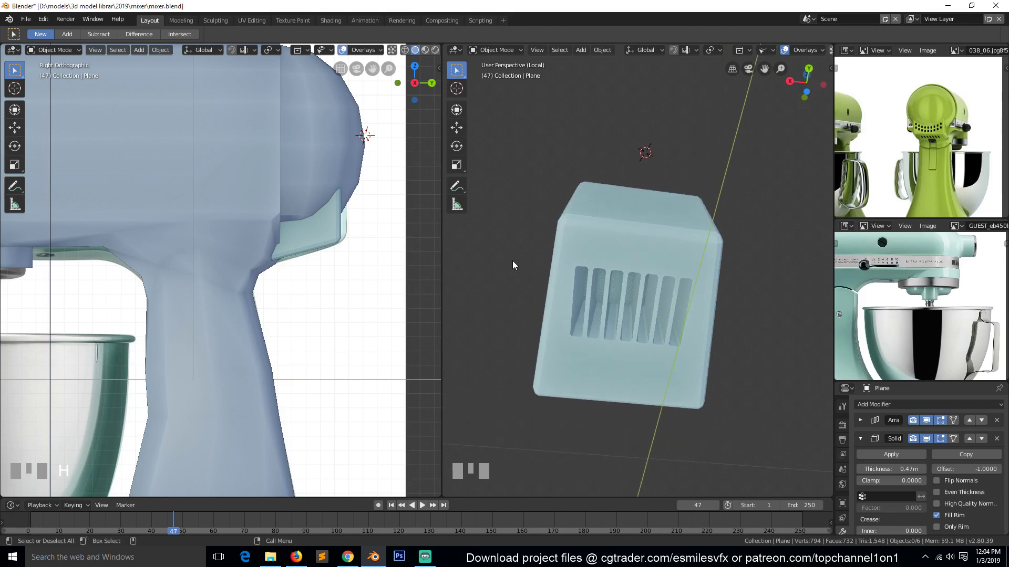
# - Unhide the slot plane and move it about -0.095 m along its local Z axis on the block's underside
pyautogui.hotkey('alt', 'h')
pyautogui.click(649, 298)
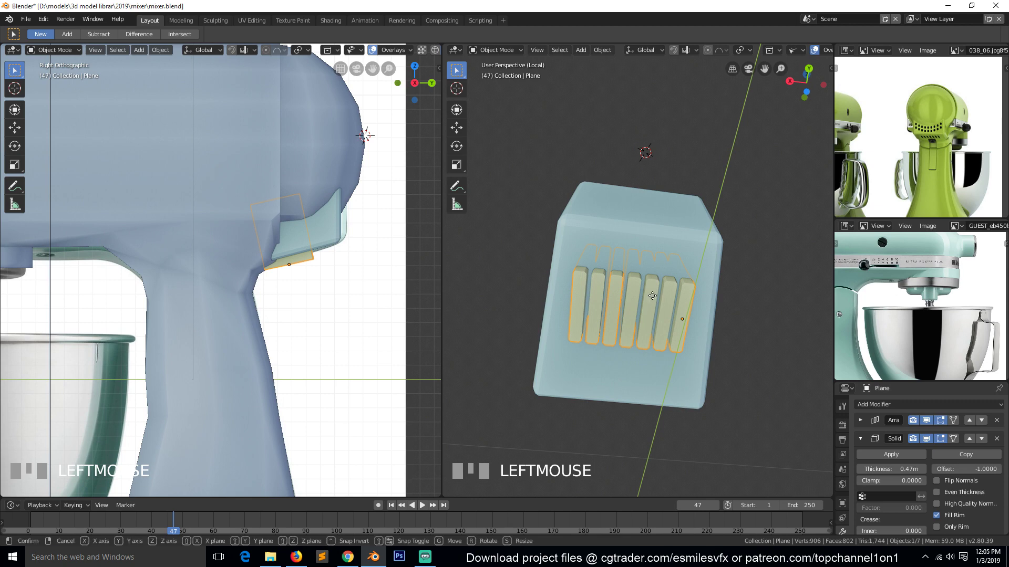
pyautogui.press('g')
pyautogui.press('y')
pyautogui.press('y')
pyautogui.press('z')
pyautogui.press('z')
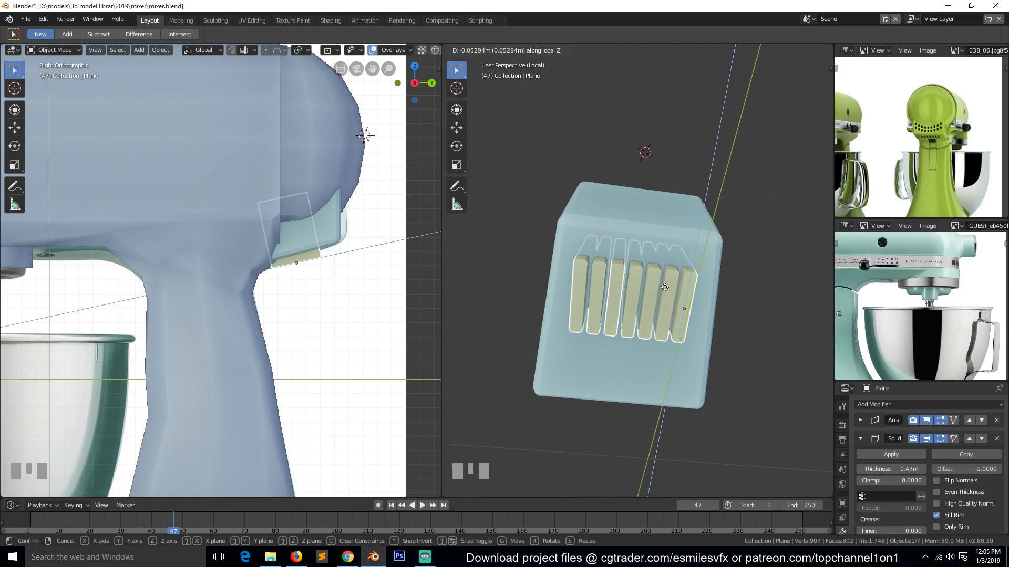
pyautogui.click(666, 281)
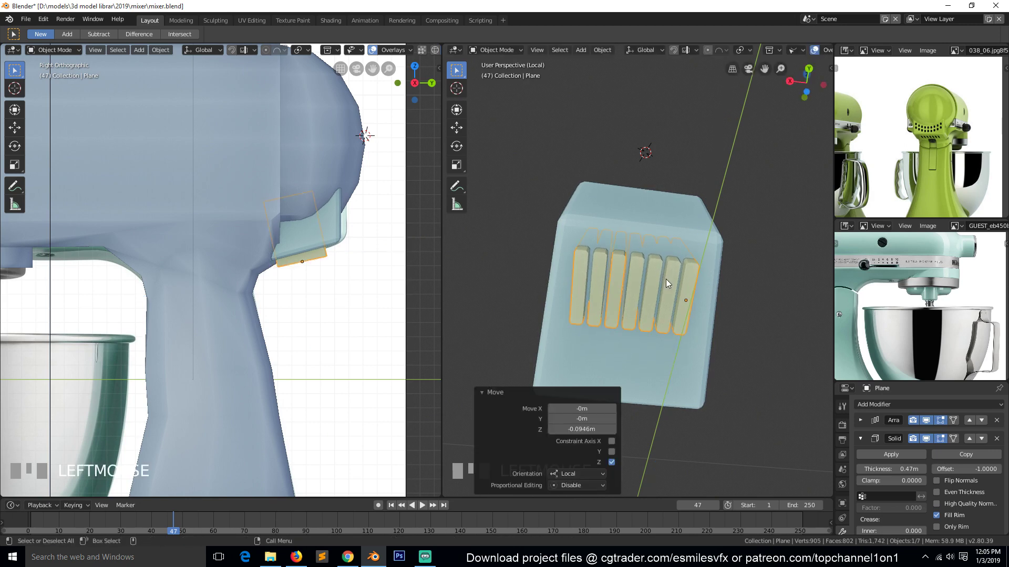
# - Leave local view, shift the slot array slightly further along its local Z axis, and save the file
pyautogui.press('KP_Divide')
pyautogui.press('a')
pyautogui.press('`')
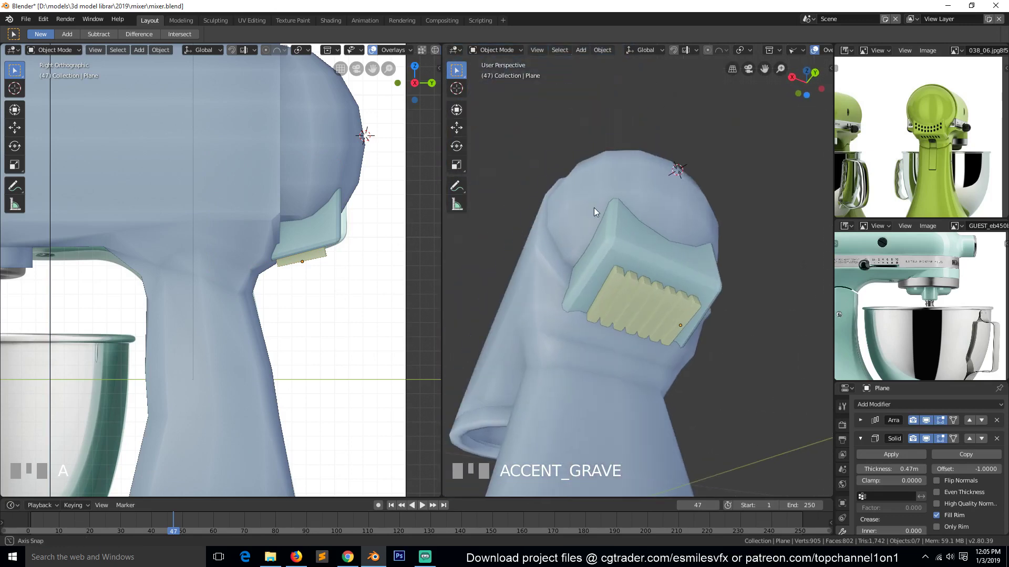
pyautogui.click(611, 325)
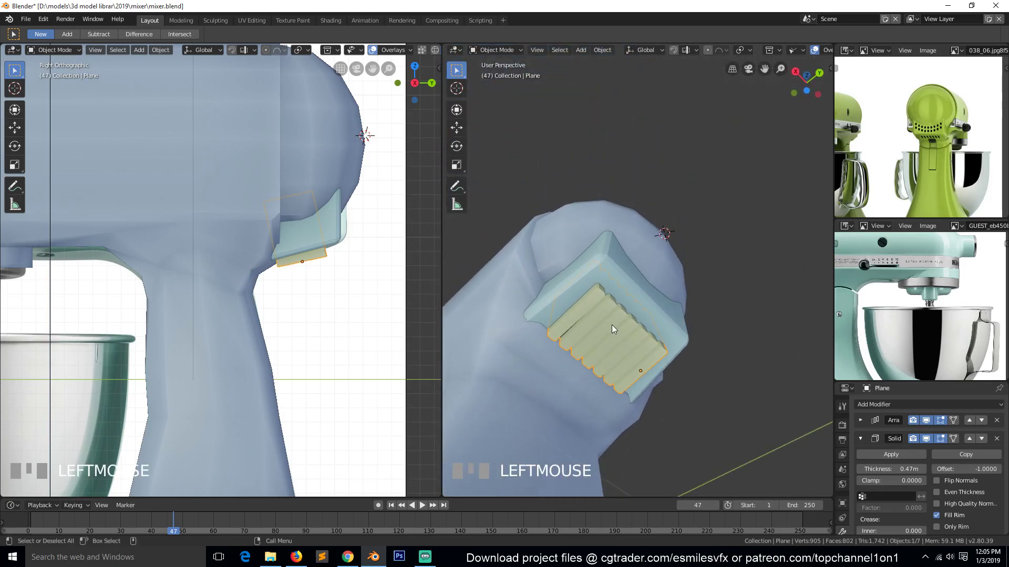
pyautogui.press('g')
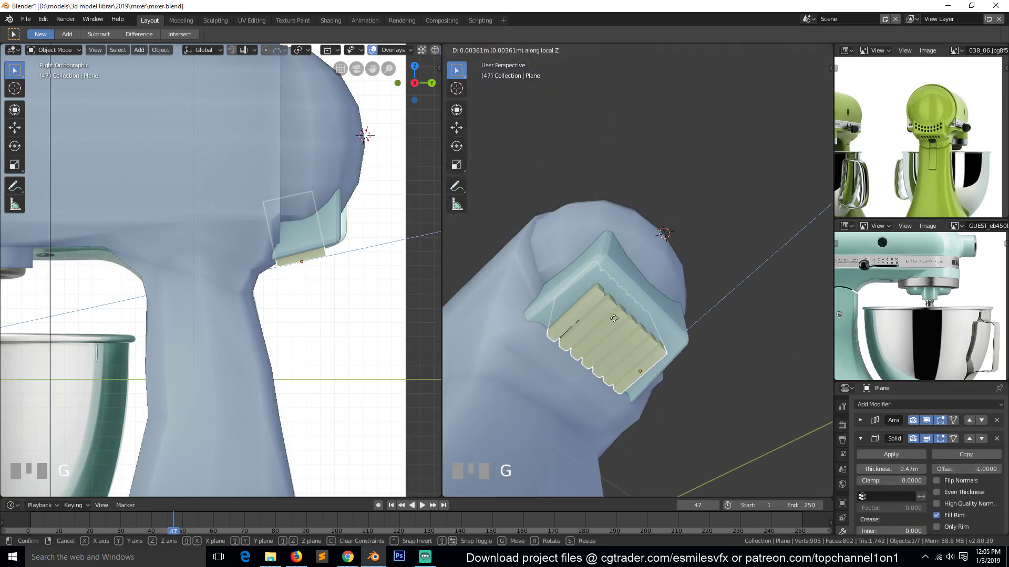
pyautogui.click(625, 315)
pyautogui.press('a')
pyautogui.press('`')
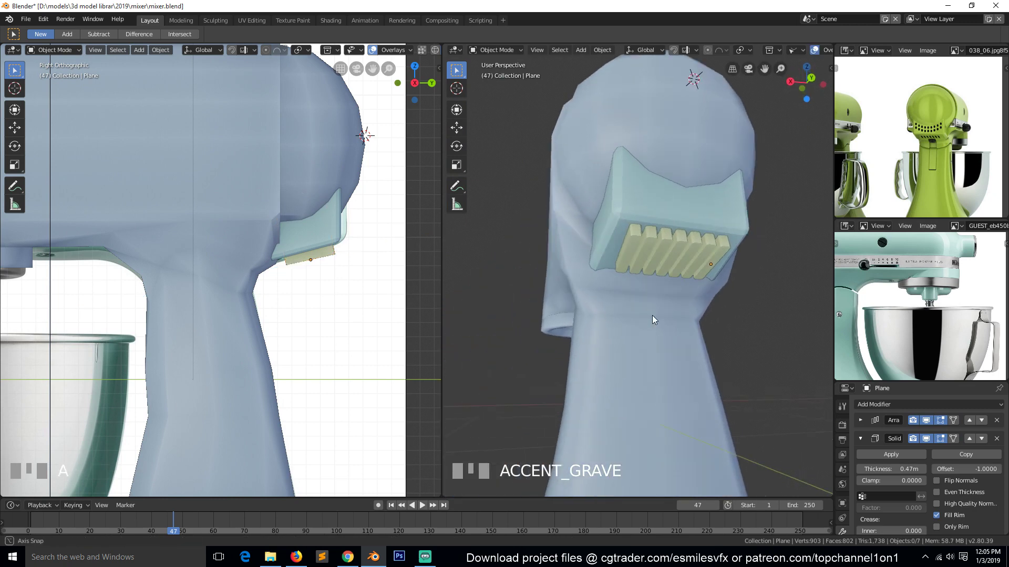
pyautogui.hotkey('ctrl', 's')
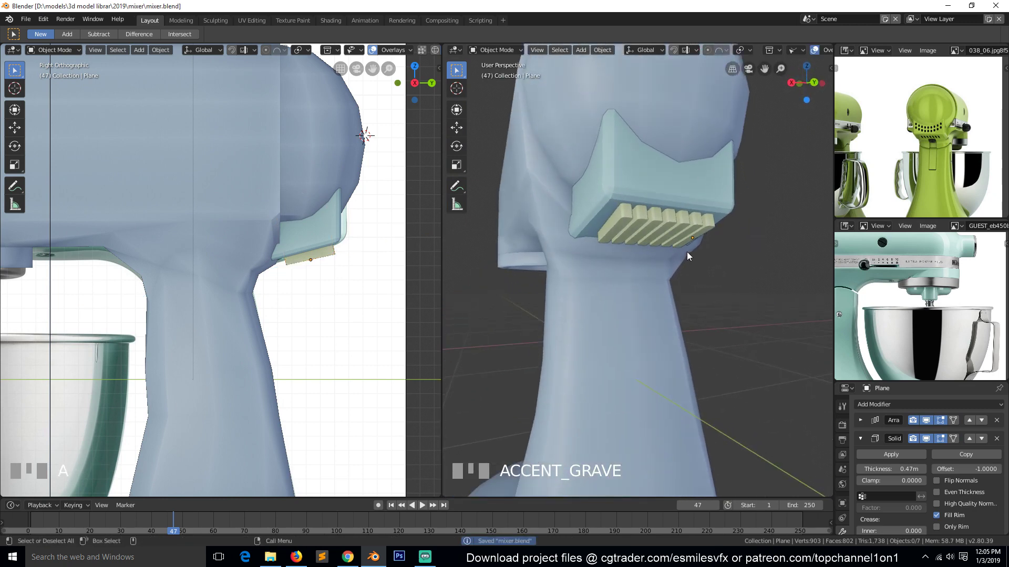
# - Shorten the slot array by scaling it to about 0.71 along its local Z axis
pyautogui.click(664, 220)
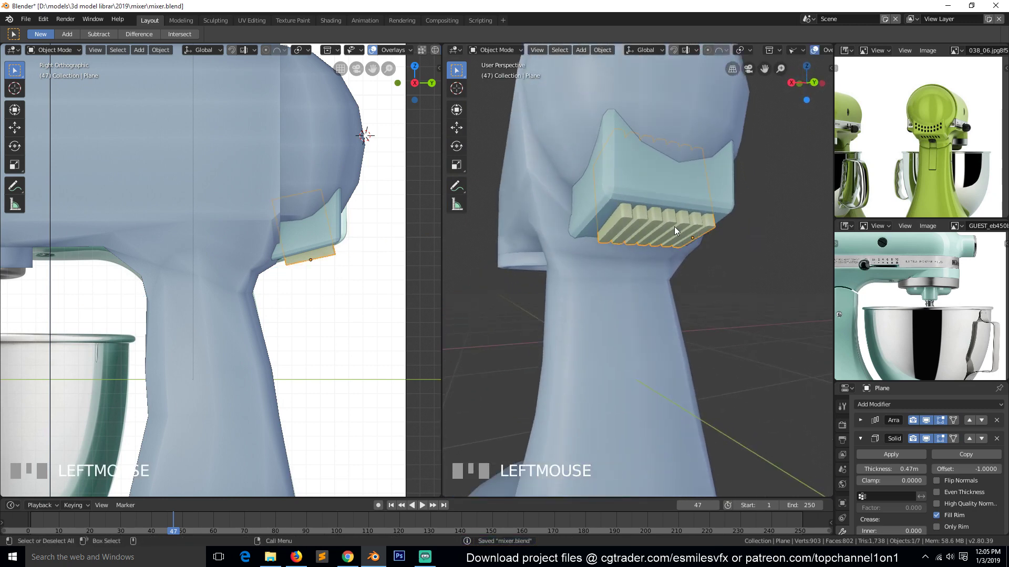
pyautogui.press('s')
pyautogui.press('z')
pyautogui.press('z')
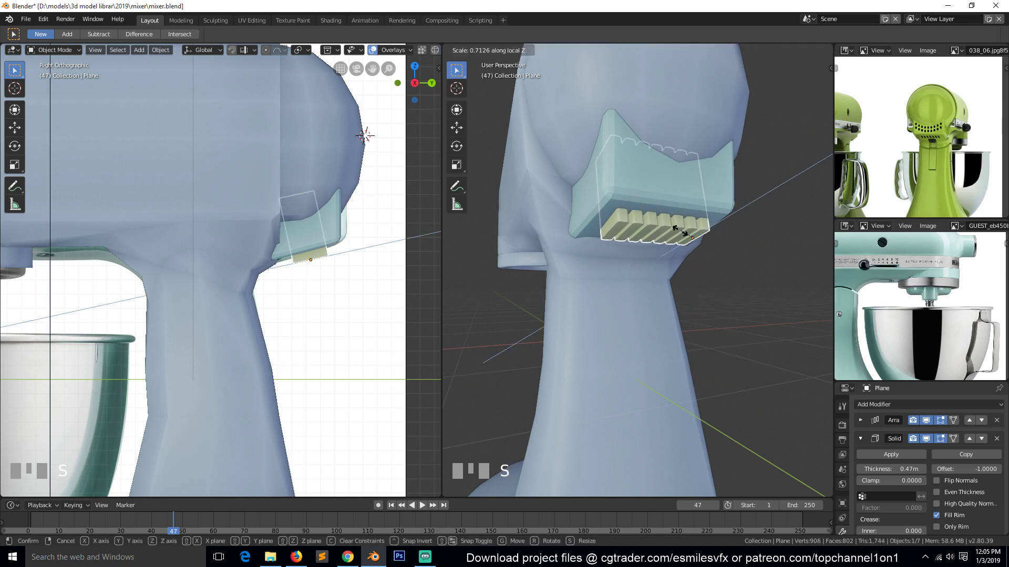
pyautogui.click(679, 232)
pyautogui.hotkey('alt', 'a')
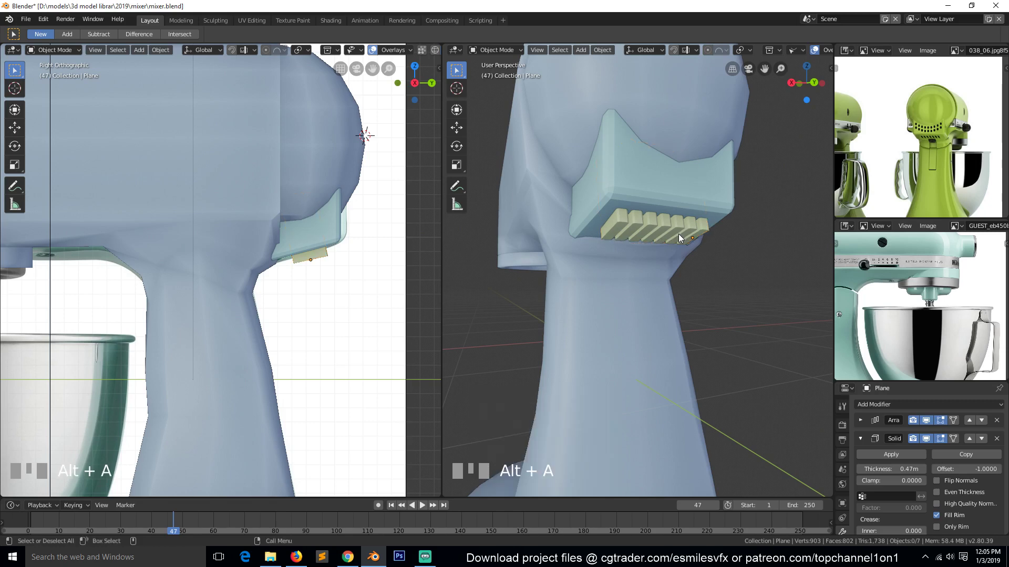
# - Duplicate the slot array in the back view and place the copy in the empty space beside the mixer
pyautogui.click(659, 231)
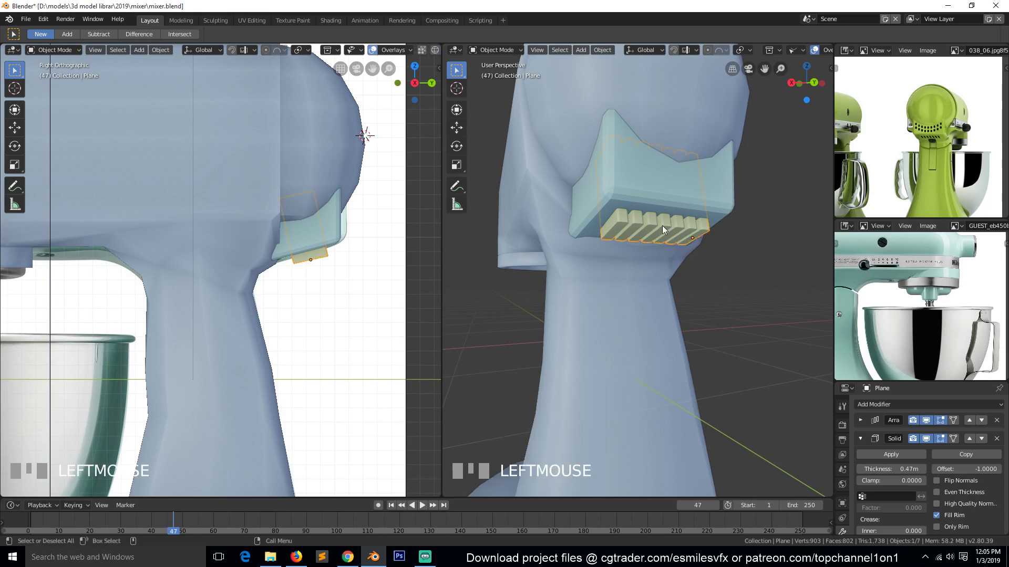
pyautogui.press('KP_1')
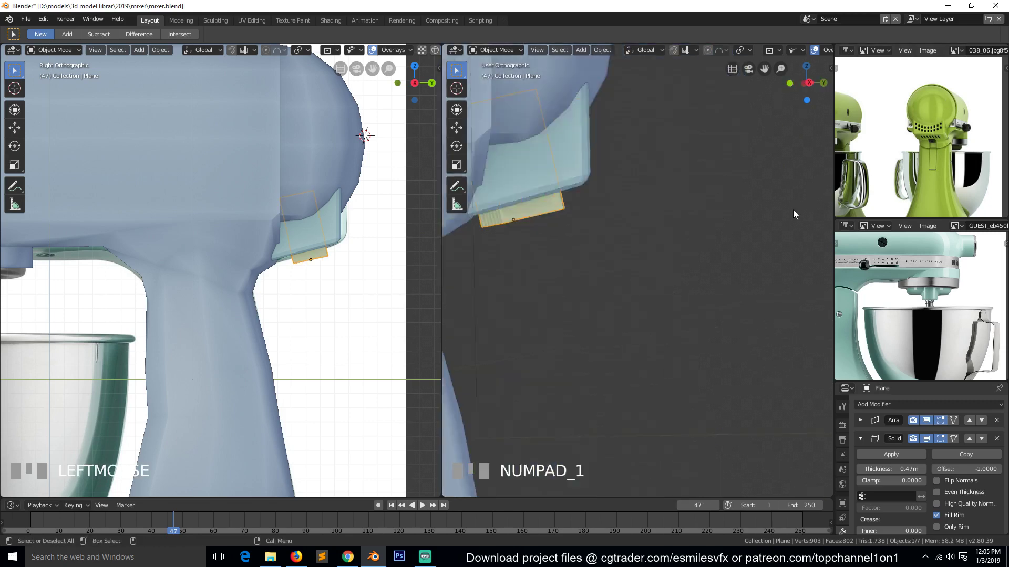
pyautogui.press('KP_3')
pyautogui.press('KP_1')
pyautogui.scroll(-3, 642, 236)
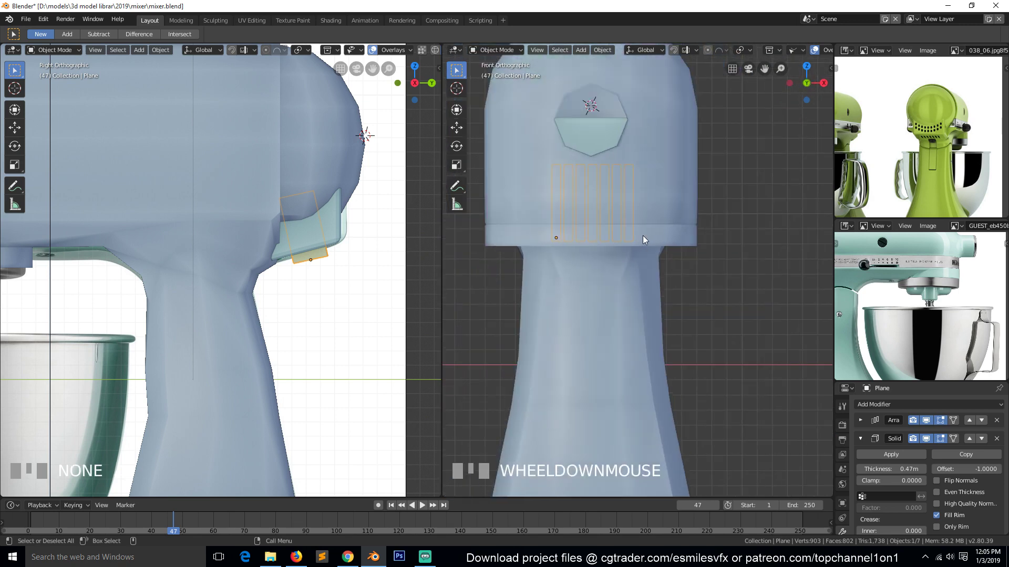
pyautogui.press('KP_1')
pyautogui.press('KP_3')
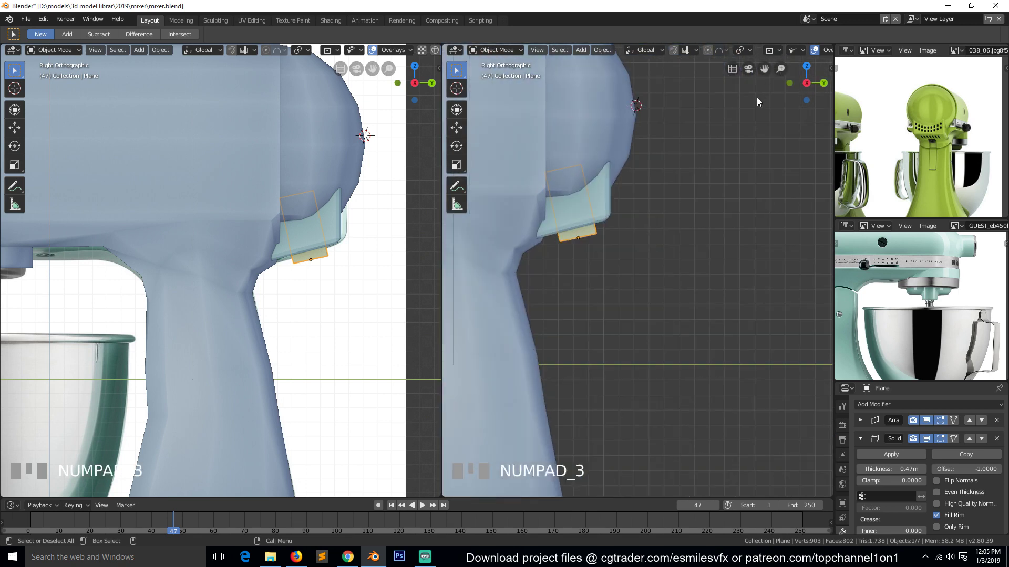
pyautogui.press('ctrl+KP_1')
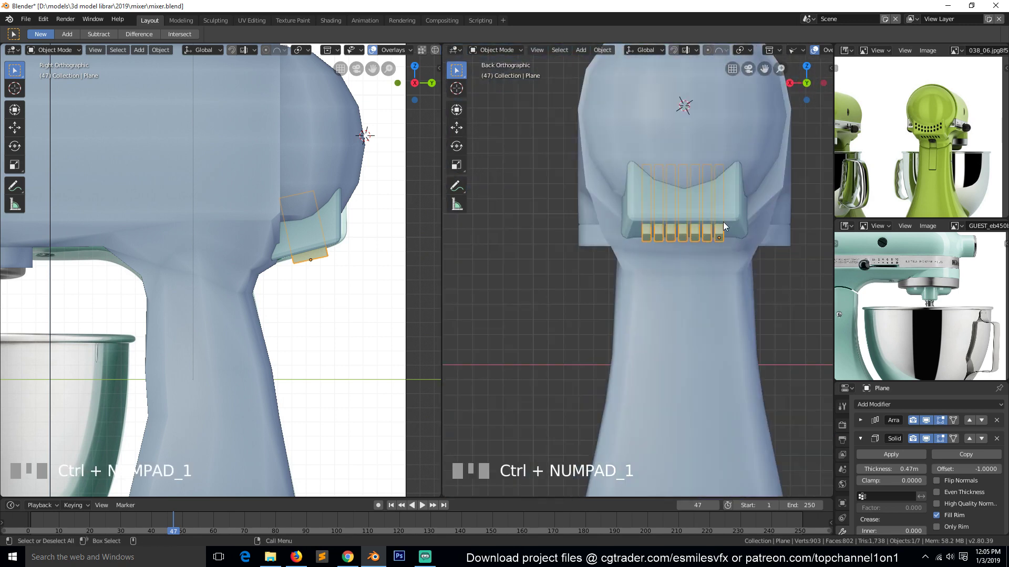
pyautogui.hotkey('shift', 'd')
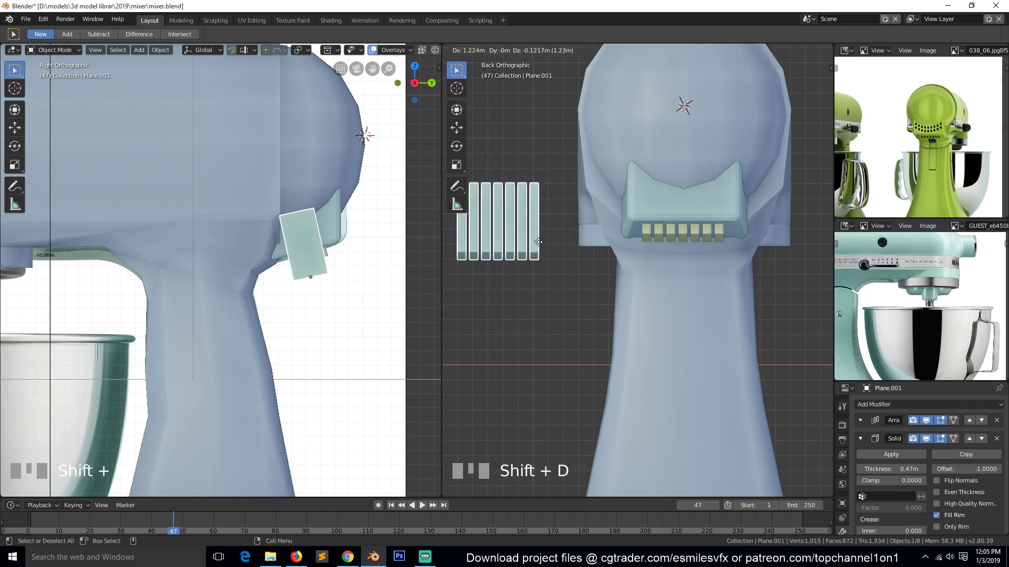
pyautogui.click(545, 243)
# - Clear the copied slot array's rotation and rotate it 90° about global X and 90° about global Z
pyautogui.hotkey('alt', 'r')
pyautogui.press('r')
pyautogui.press('x')
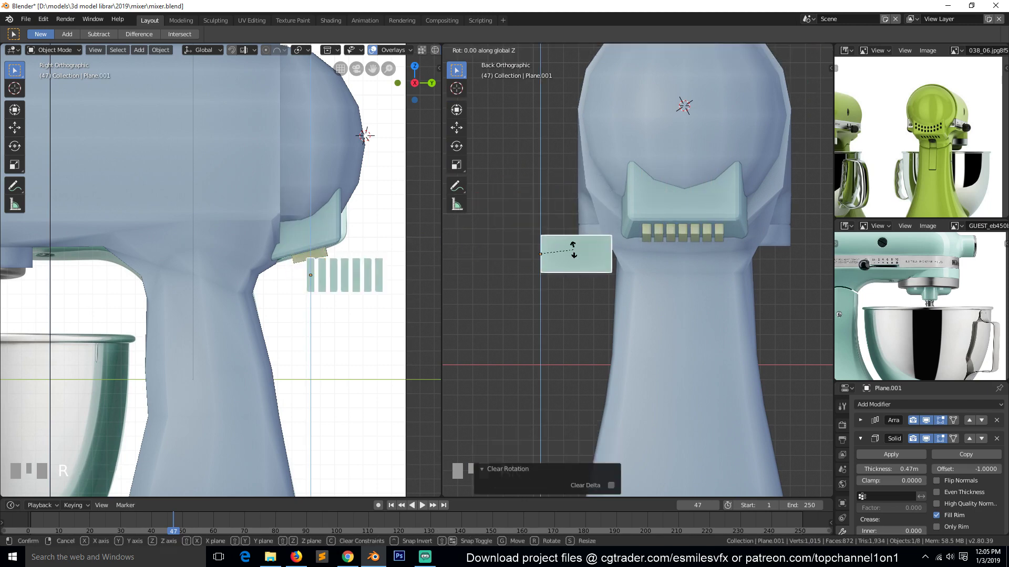
pyautogui.press('Escape')
pyautogui.press('r')
pyautogui.press('x')
pyautogui.press('9')
pyautogui.press('0')
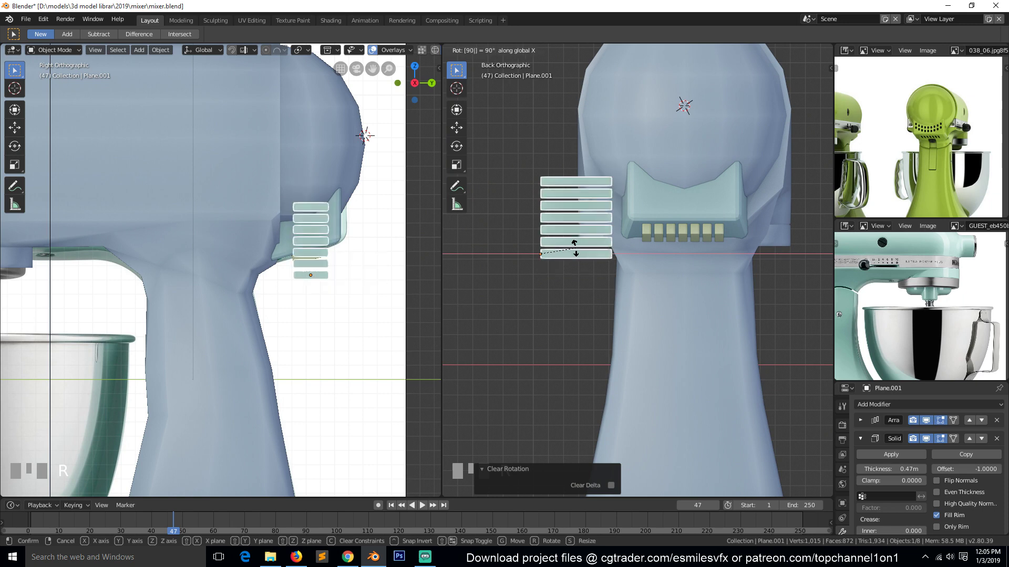
pyautogui.press('Return')
pyautogui.press('r')
pyautogui.press('z')
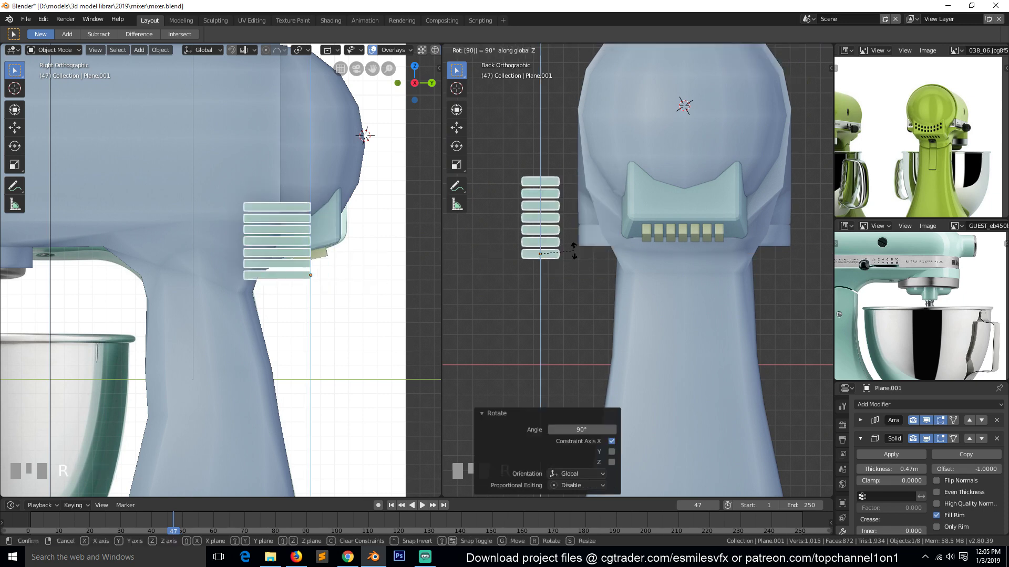
pyautogui.click(574, 251)
# - Rotate the copied array 90° in the back view and move it 0.271 m along X and 0.136 m along Z
pyautogui.press('r')
pyautogui.press('z')
pyautogui.press('9')
pyautogui.press('0')
pyautogui.click(574, 251)
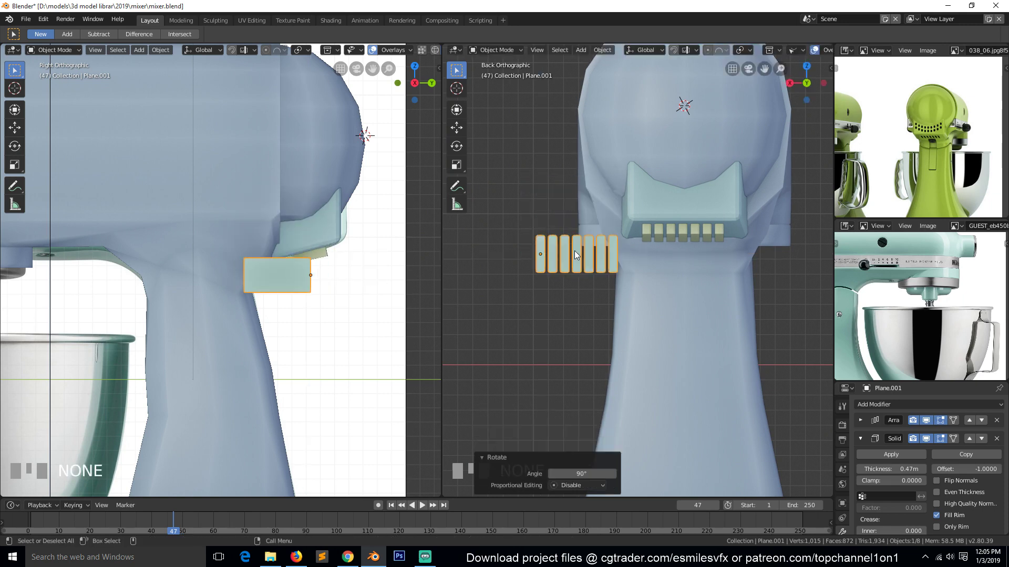
pyautogui.press('g')
pyautogui.click(565, 227)
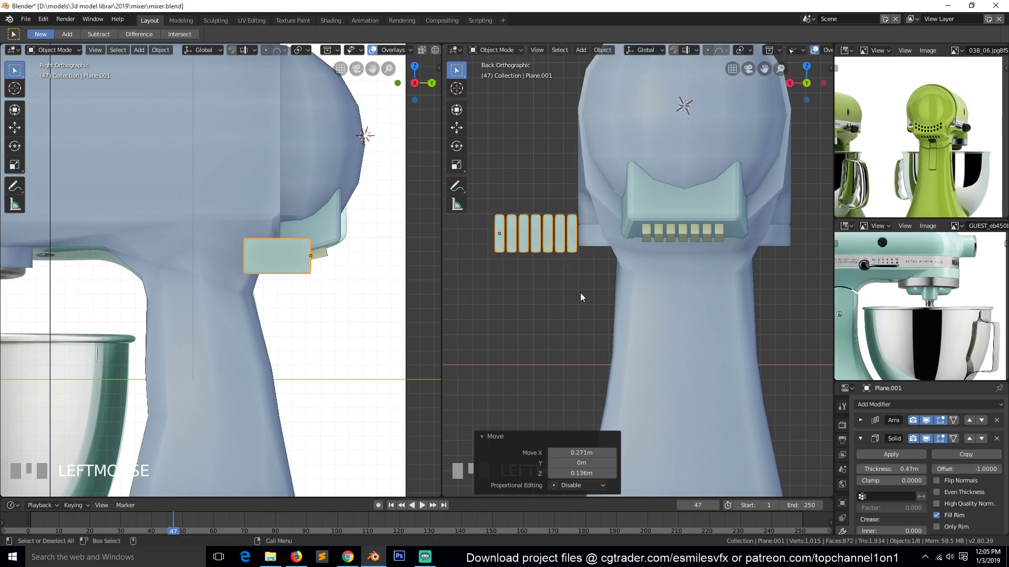
# - Shorten the copied slots by moving the upper vertices of the base slot -0.135 m along Z in wireframe
pyautogui.scroll(3, 581, 296)
pyautogui.press('Tab')
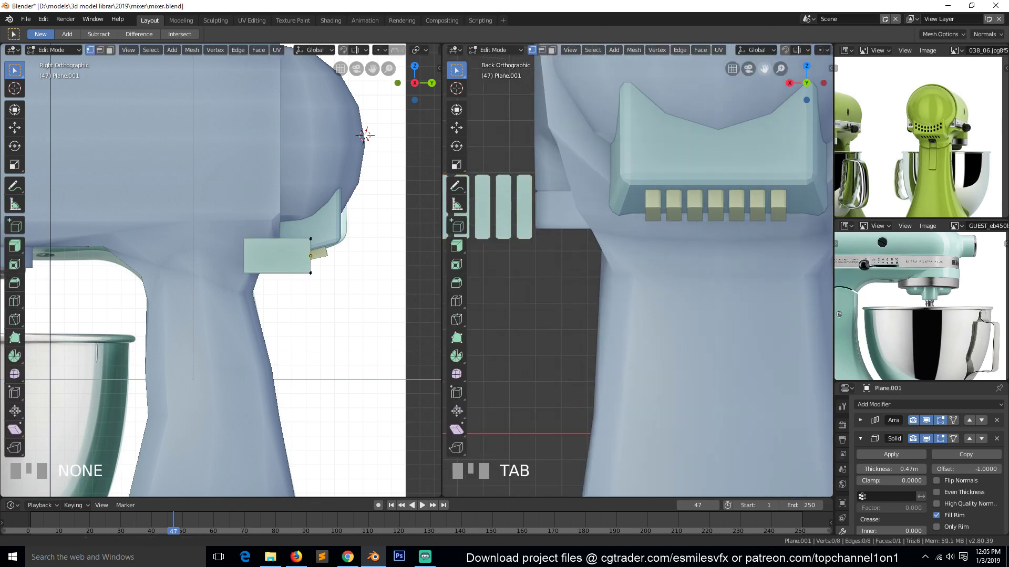
pyautogui.moveTo(764, 69); pyautogui.dragTo(749, 78)
pyautogui.hotkey('shift', 'z')
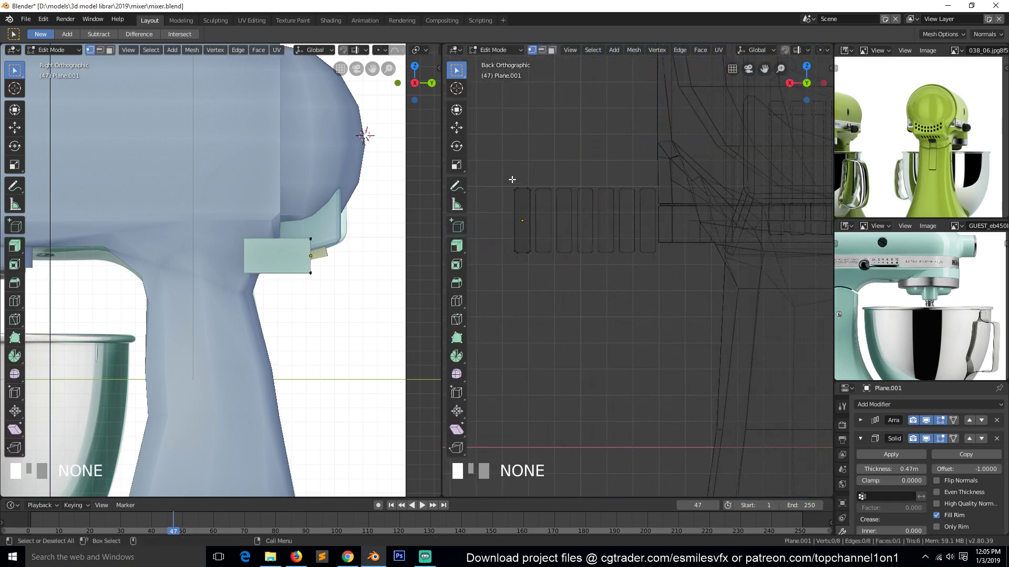
pyautogui.press('b')
pyautogui.moveTo(499, 155); pyautogui.dragTo(572, 208)
pyautogui.press('g')
pyautogui.press('z')
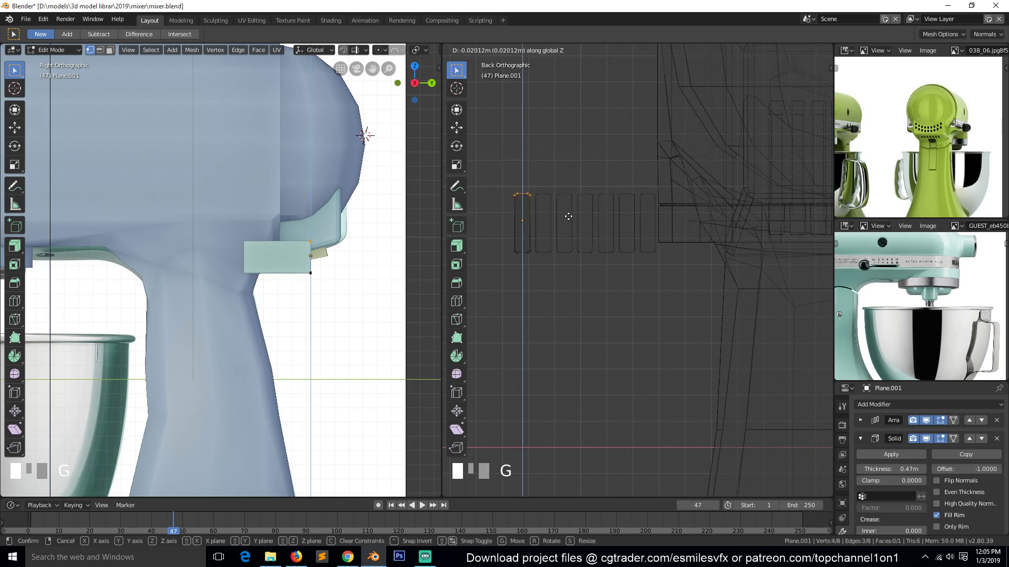
pyautogui.click(567, 243)
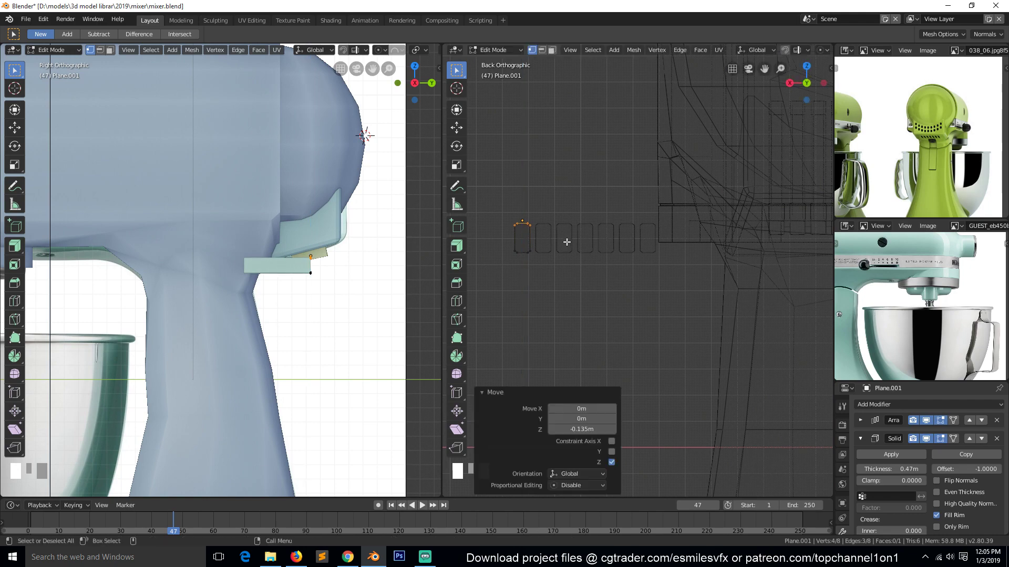
# - Duplicate the base slot's mesh upward along Z to form a second row of slots, and save the file
pyautogui.press('a')
pyautogui.hotkey('shift', 'd')
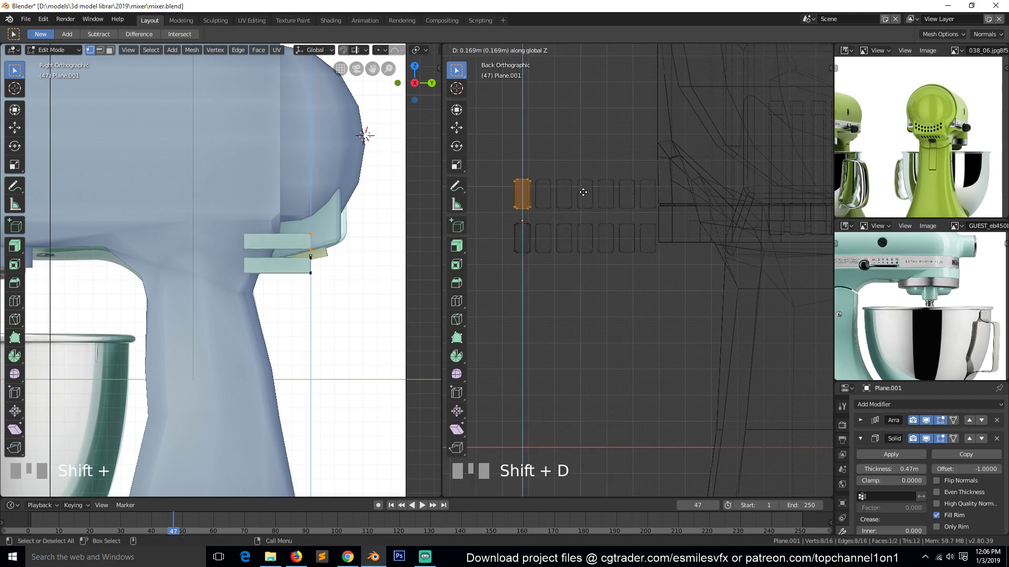
pyautogui.click(584, 198)
pyautogui.press('Tab')
pyautogui.press('z')
pyautogui.click(657, 216)
pyautogui.scroll(-2, 705, 225)
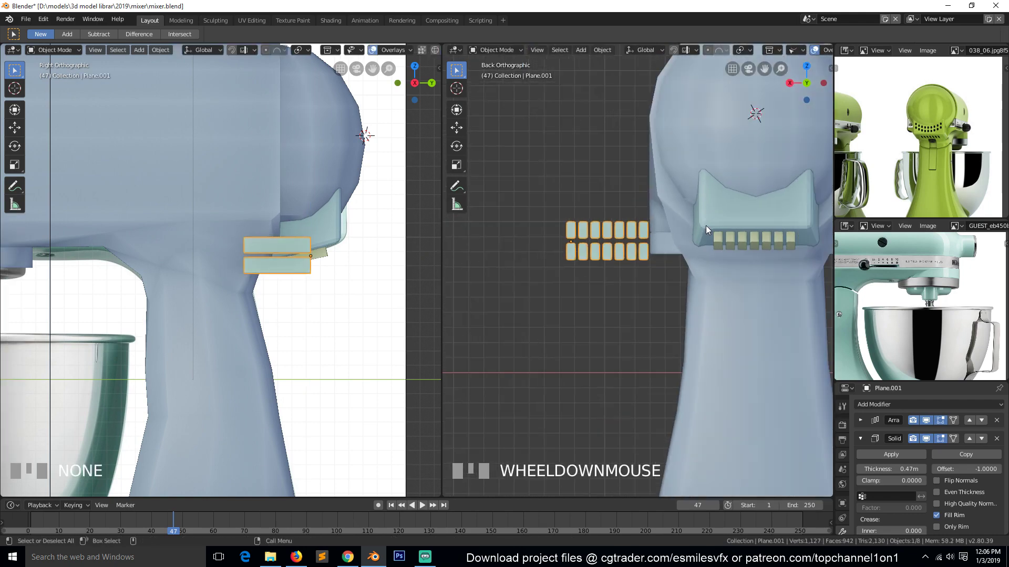
pyautogui.hotkey('ctrl', 's')
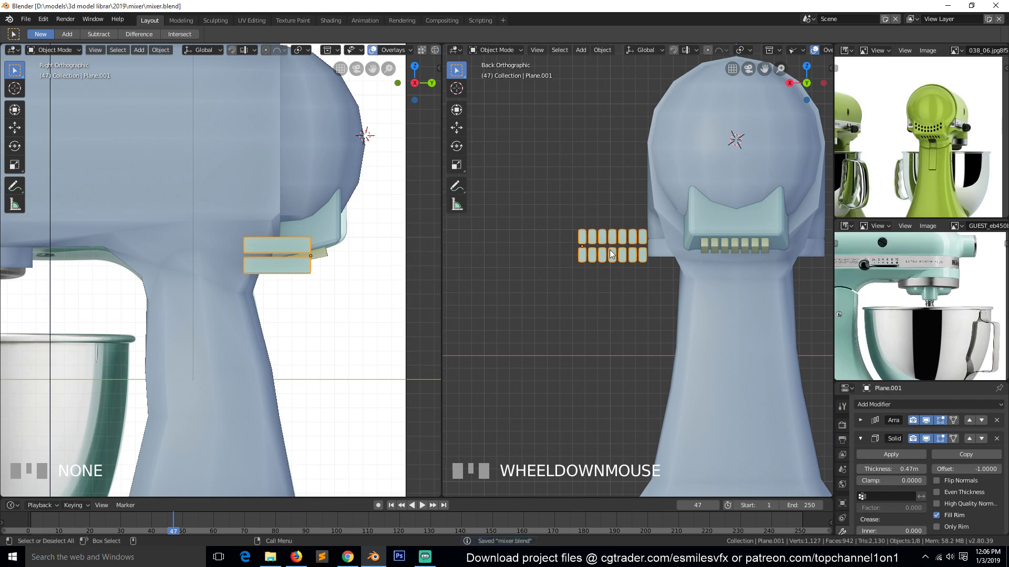
pyautogui.press('g')
pyautogui.press('Escape')
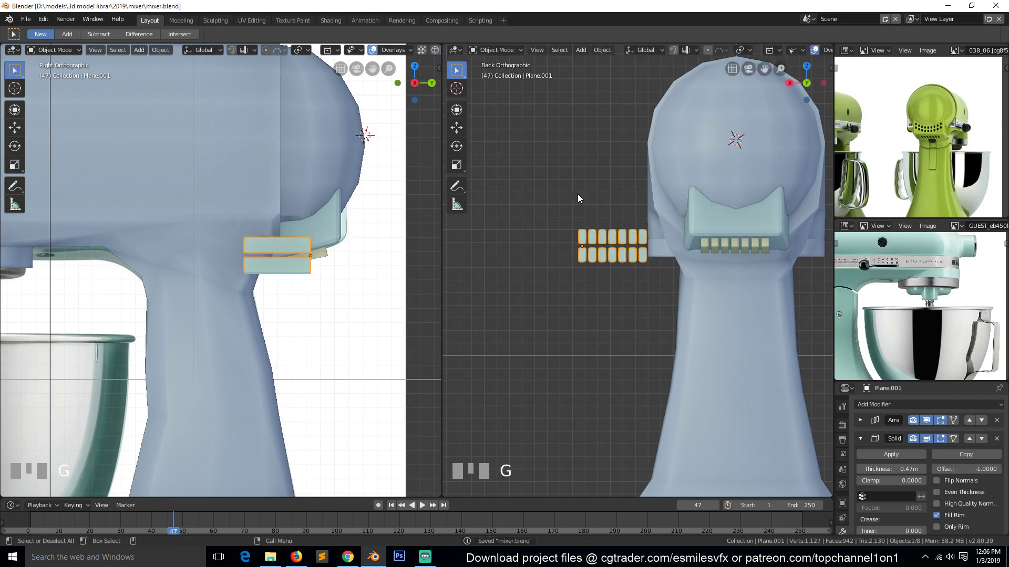
pyautogui.rightClick(578, 199)
# - Add a Bezier circle with a 1 m radius at the 3D cursor behind the mixer head
pyautogui.click(721, 141)
pyautogui.moveTo(721, 141); pyautogui.dragTo(753, 214, button='middle')
pyautogui.hotkey('shift', 'a')
pyautogui.moveTo(758, 232)
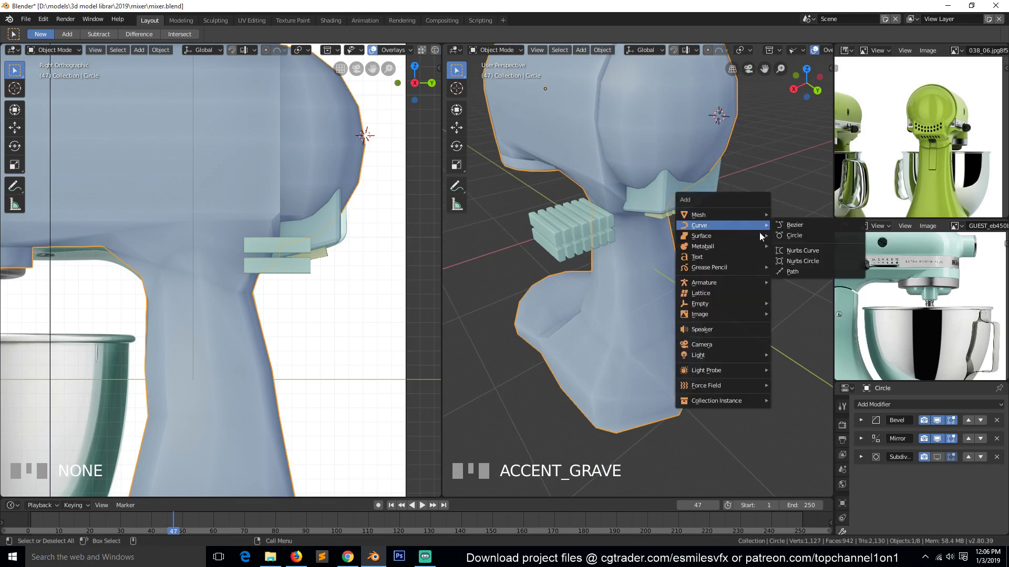
pyautogui.click(804, 236)
# - Rotate the Bezier circle 90° about global X so it stands upright facing the back view
pyautogui.press('KP_1')
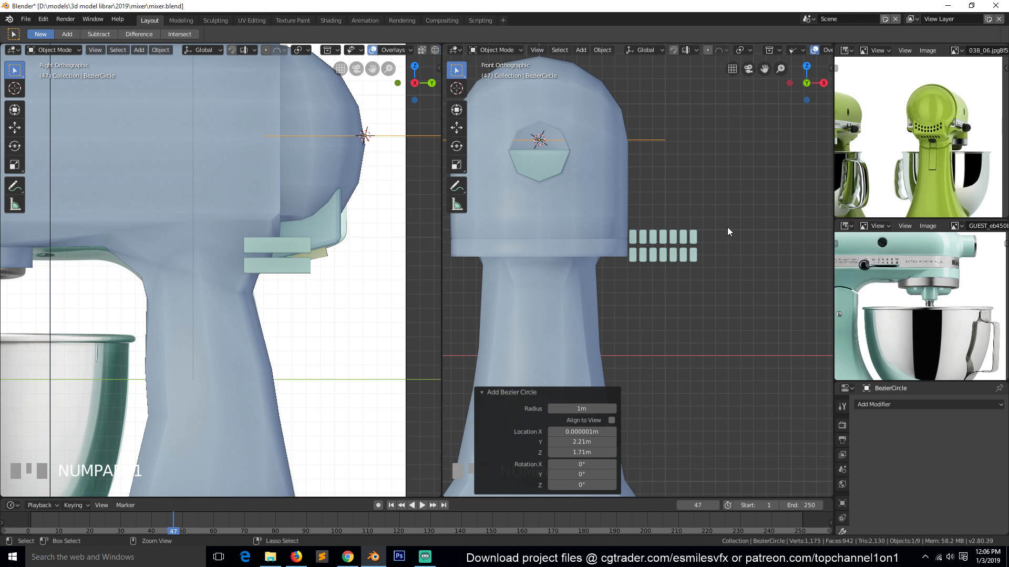
pyautogui.press('ctrl+KP_1')
pyautogui.scroll(-2, 726, 228)
pyautogui.press('r')
pyautogui.press('x')
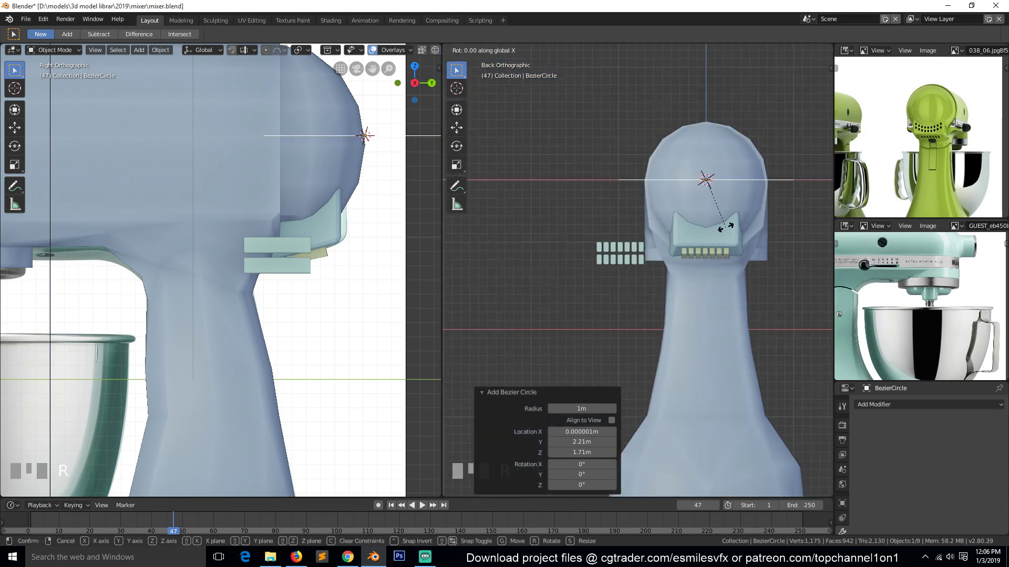
pyautogui.press('9')
pyautogui.press('0')
pyautogui.click(607, 275)
pyautogui.click(612, 260)
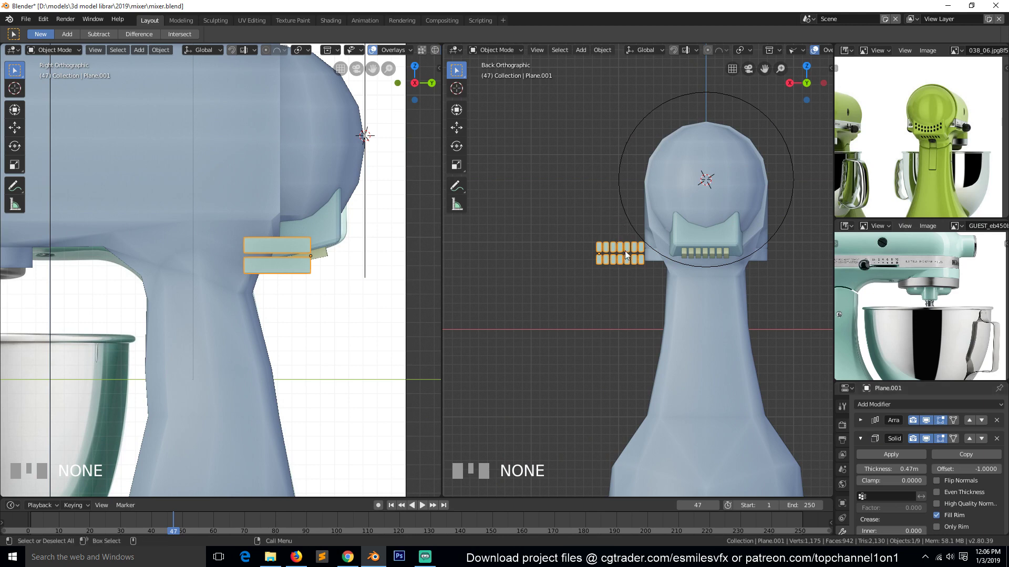
pyautogui.click(623, 211)
pyautogui.click(898, 404)
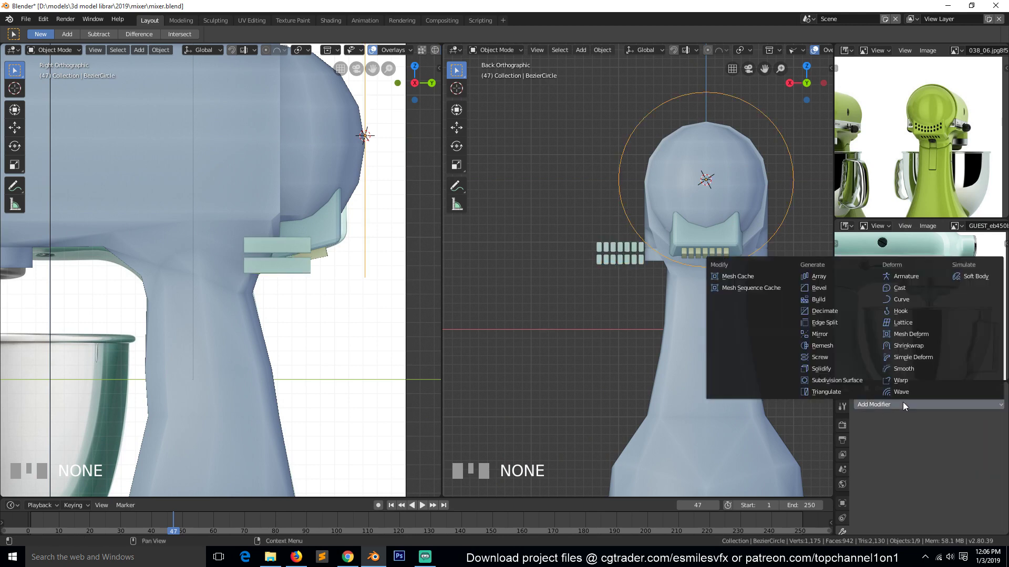
# - Add a Curve modifier to the two-row slot array and set the Bezier circle as its curve object
pyautogui.click(604, 253)
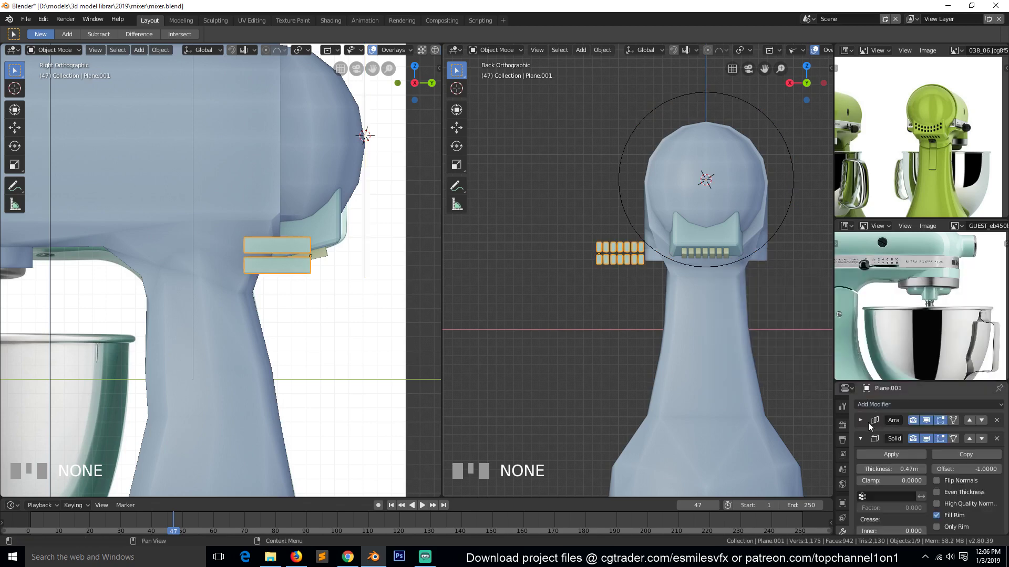
pyautogui.click(860, 439)
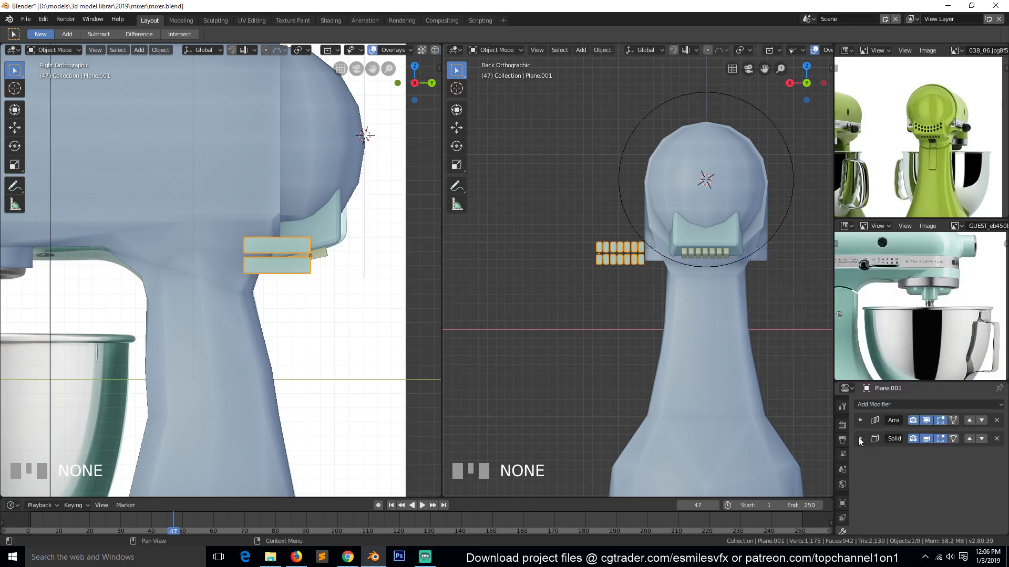
pyautogui.click(882, 402)
pyautogui.click(876, 243)
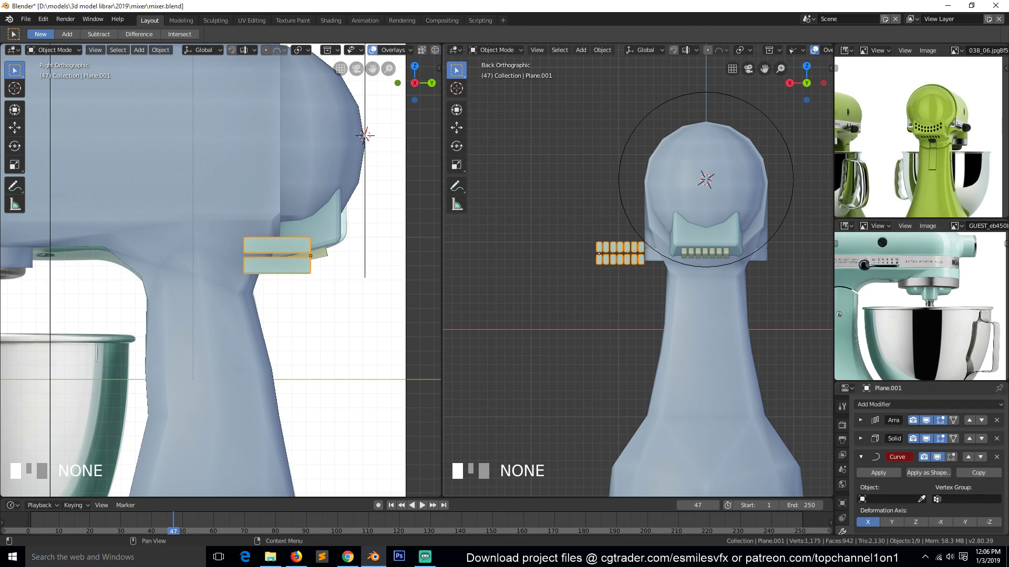
pyautogui.click(921, 499)
pyautogui.click(789, 156)
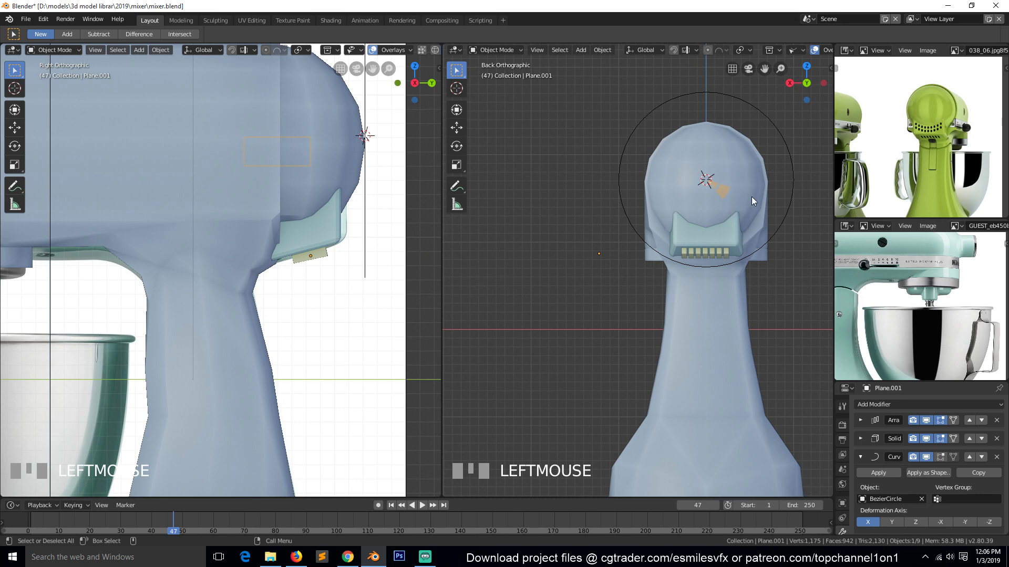
# - Select the curve-deformed slot array inside the mixer head in wireframe and snap it to the 3D cursor
pyautogui.click(794, 148)
pyautogui.click(727, 186)
pyautogui.press('z')
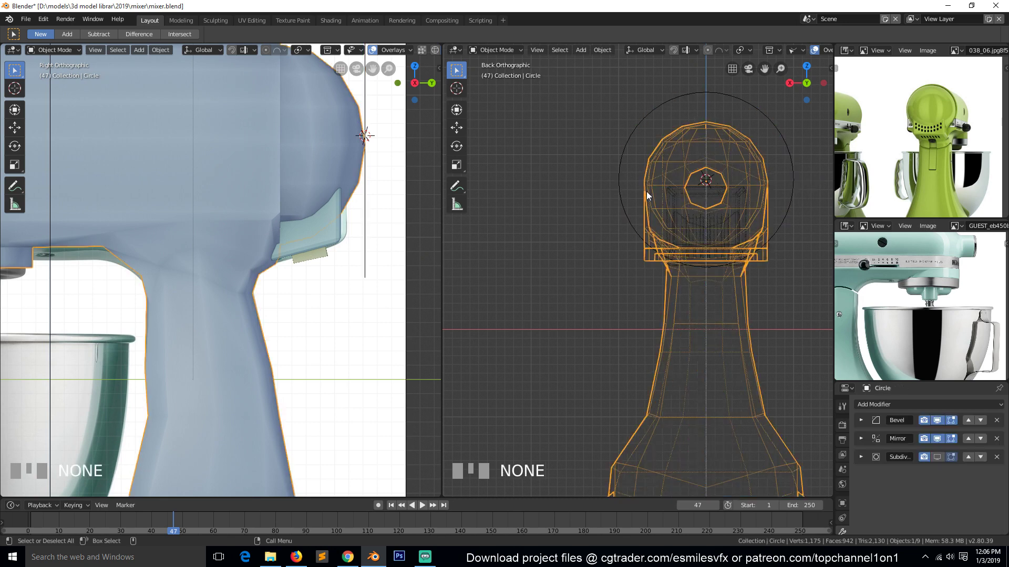
pyautogui.click(705, 186)
pyautogui.click(728, 235)
pyautogui.moveTo(731, 241); pyautogui.dragTo(758, 286, button='middle')
pyautogui.click(685, 163)
pyautogui.click(686, 165)
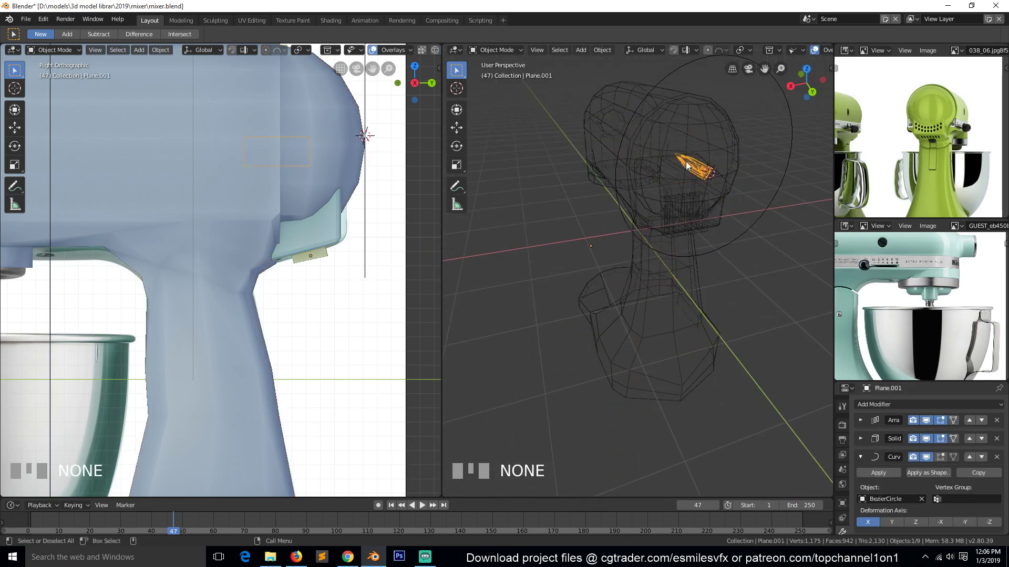
pyautogui.press('KP_3')
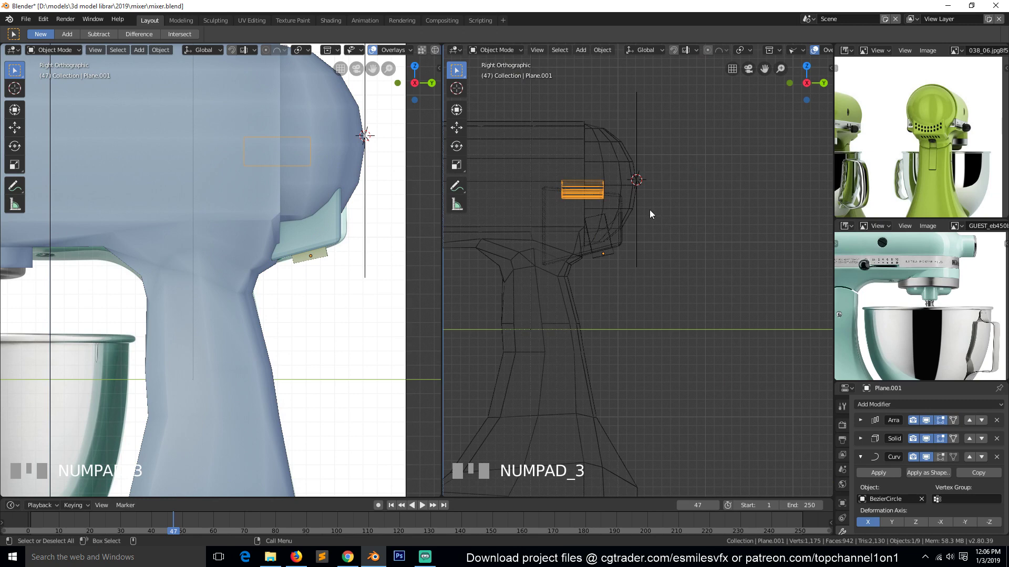
pyautogui.hotkey('shift', 's')
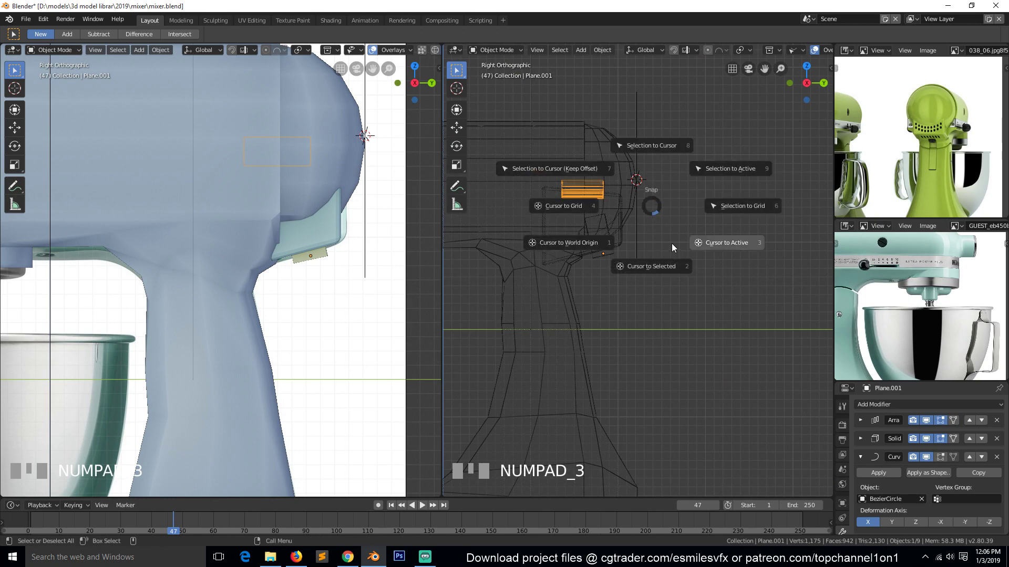
pyautogui.click(653, 145)
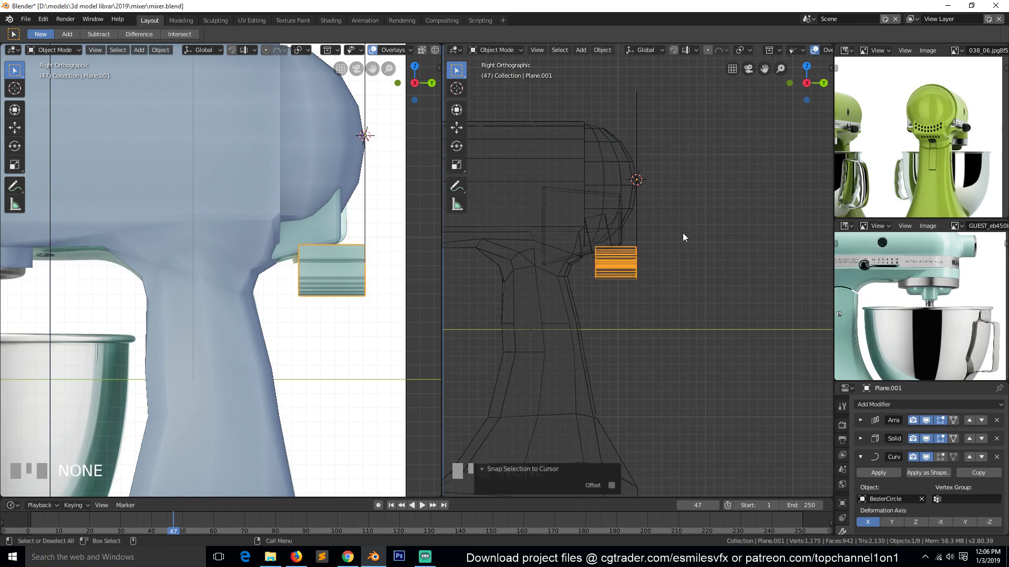
# - Restore solid shading and move the curved slot array -0.396 m along global Z in the back view
pyautogui.press('KP_1')
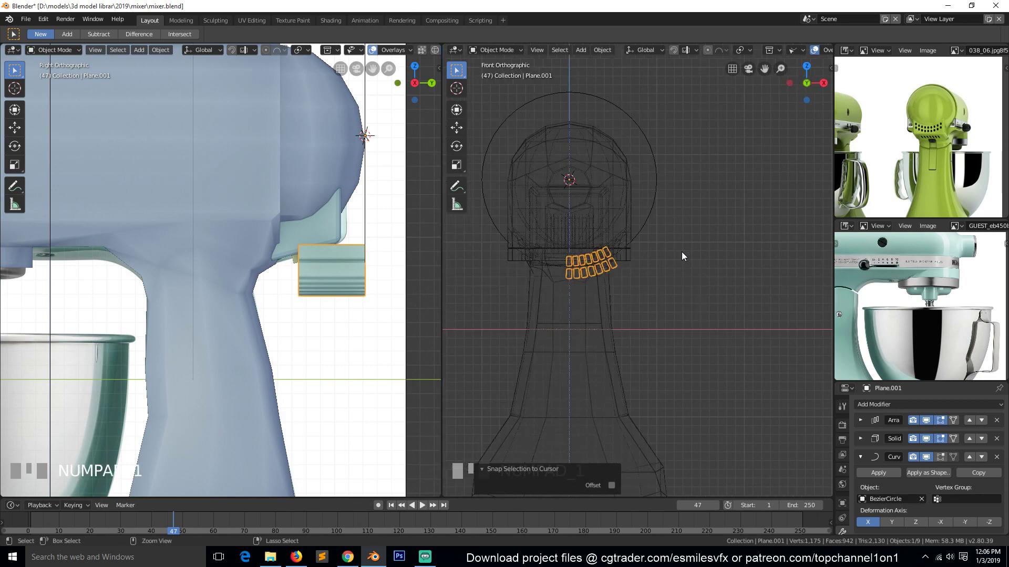
pyautogui.press('z')
pyautogui.click(726, 280)
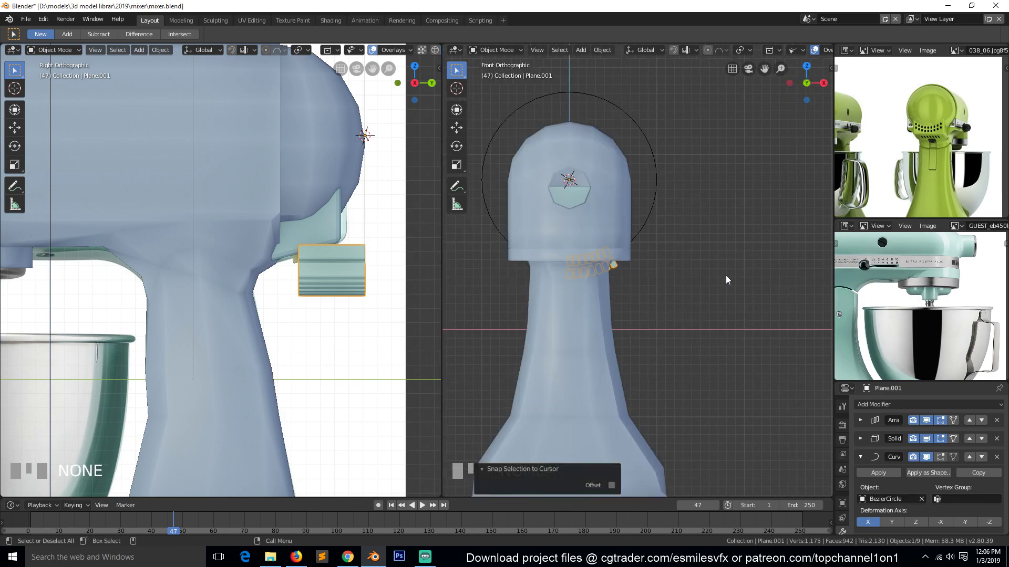
pyautogui.press('ctrl+KP_1')
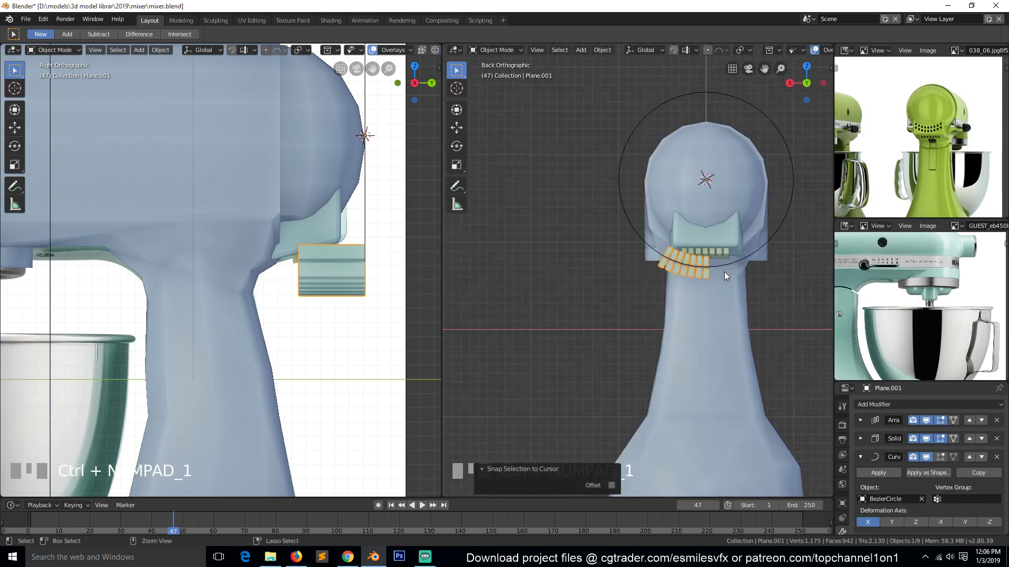
pyautogui.press('g')
pyautogui.press('z')
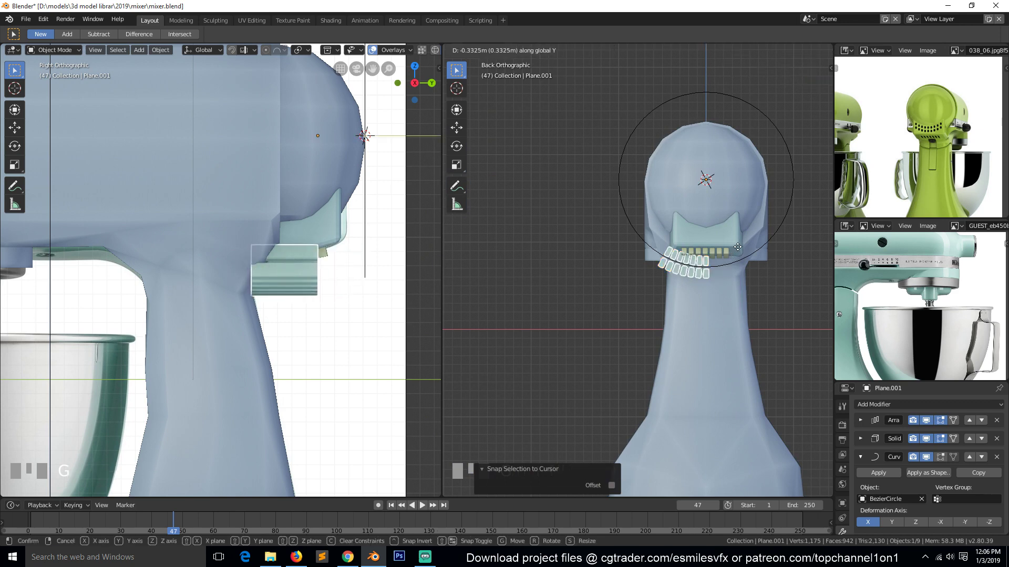
pyautogui.click(728, 306)
pyautogui.scroll(3, 729, 307)
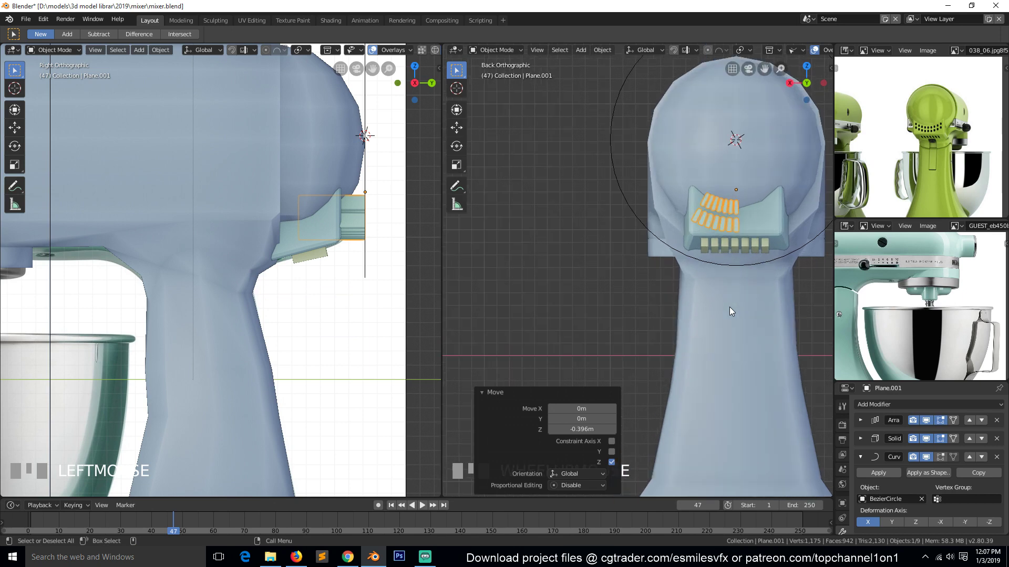
pyautogui.moveTo(765, 72); pyautogui.dragTo(629, 187)
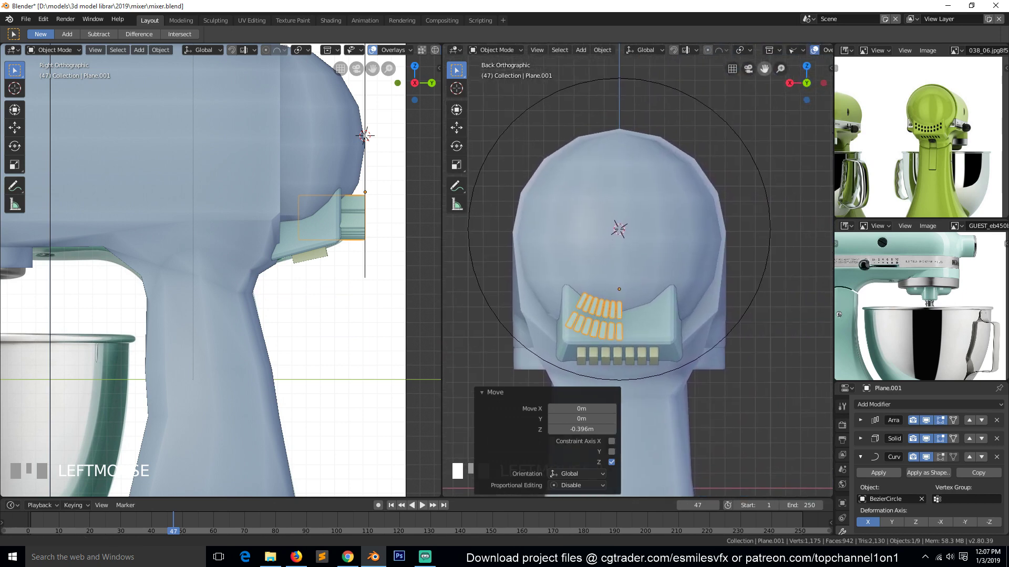
# - Scale the Bezier guide circle uniformly to 0.704 so it fits around the back of the mixer head
pyautogui.click(772, 225)
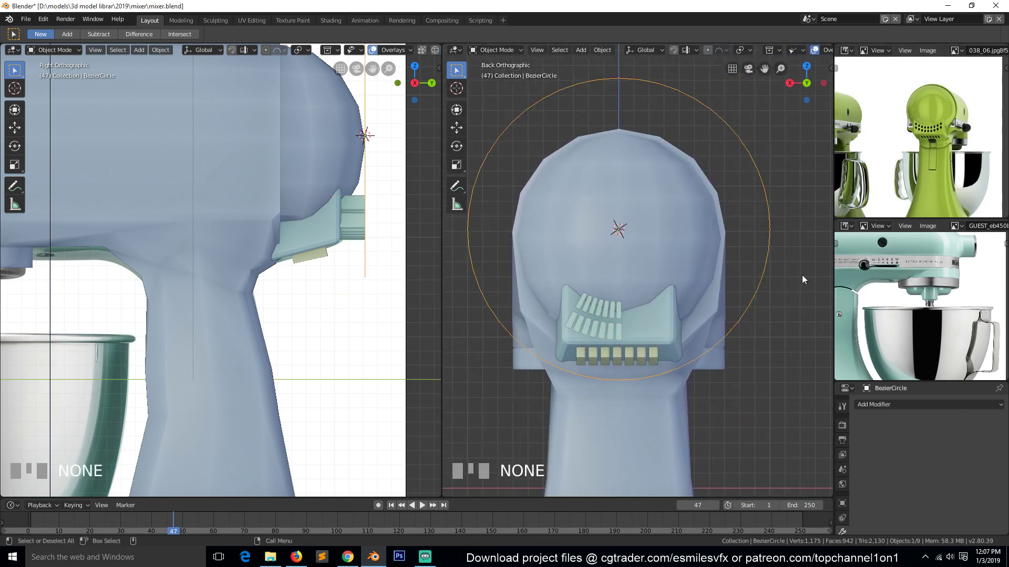
pyautogui.press('s')
pyautogui.click(746, 267)
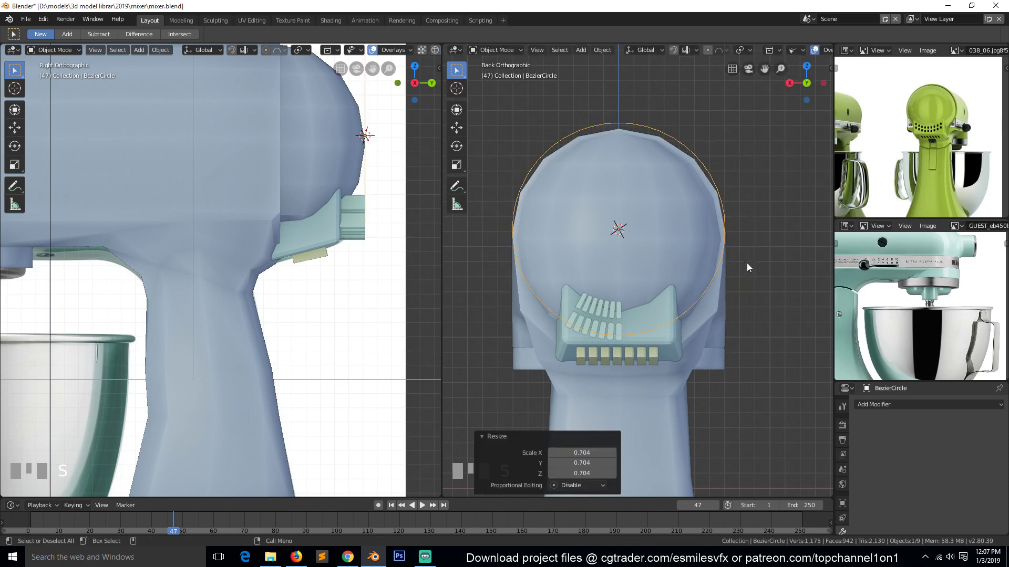
# - Scale the vent slot array to 0.360 along Z and raise it 0.375 m along Z
pyautogui.click(591, 336)
pyautogui.click(596, 329)
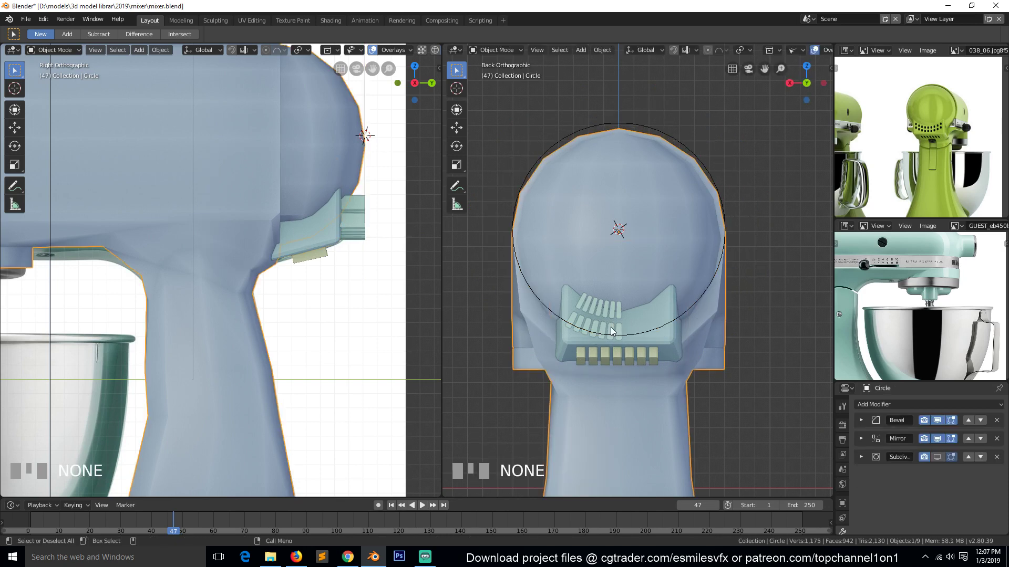
pyautogui.click(610, 327)
pyautogui.press('s')
pyautogui.press('z')
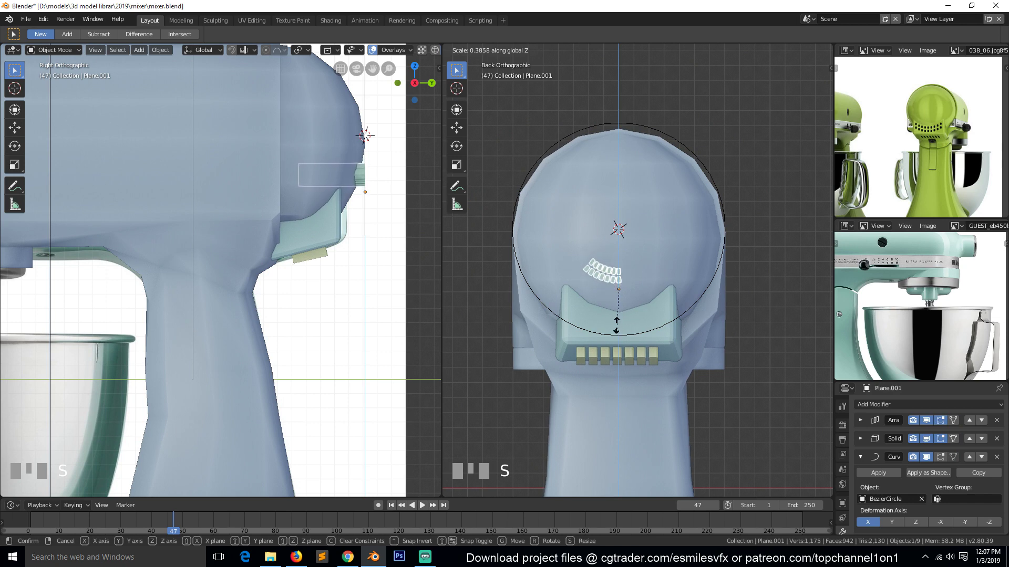
pyautogui.click(616, 324)
pyautogui.press('g')
pyautogui.press('z')
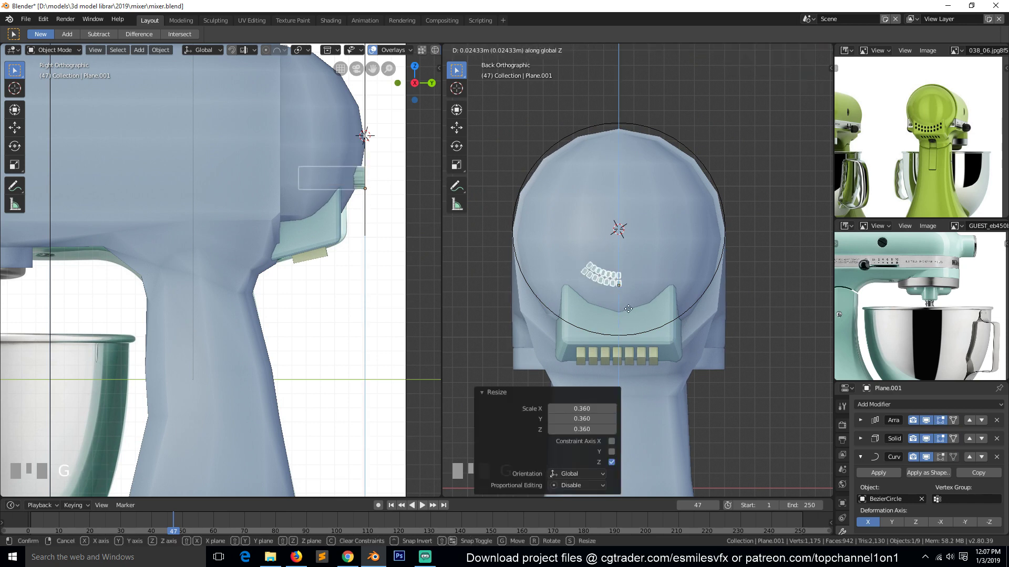
pyautogui.click(636, 269)
# - Scale the vent slots to 0.382 along X and set their Array modifier's relative Y offset to 3.460
pyautogui.press('s')
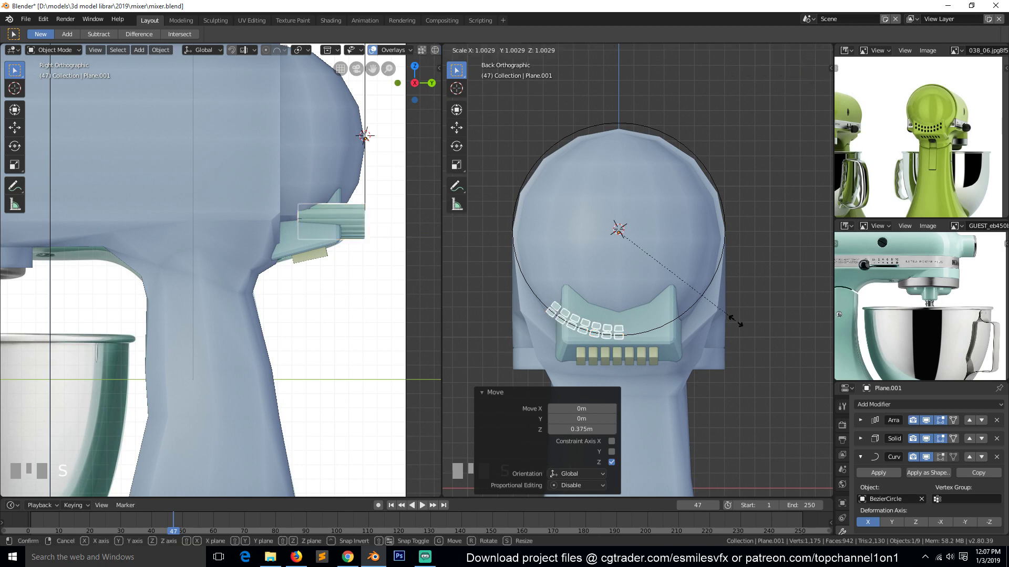
pyautogui.press('x')
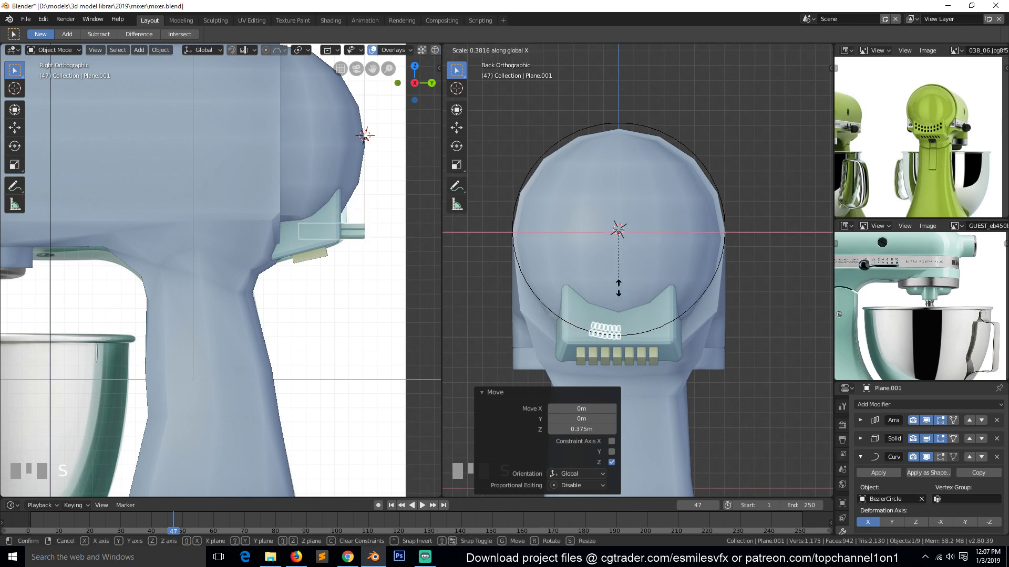
pyautogui.click(625, 293)
pyautogui.click(860, 420)
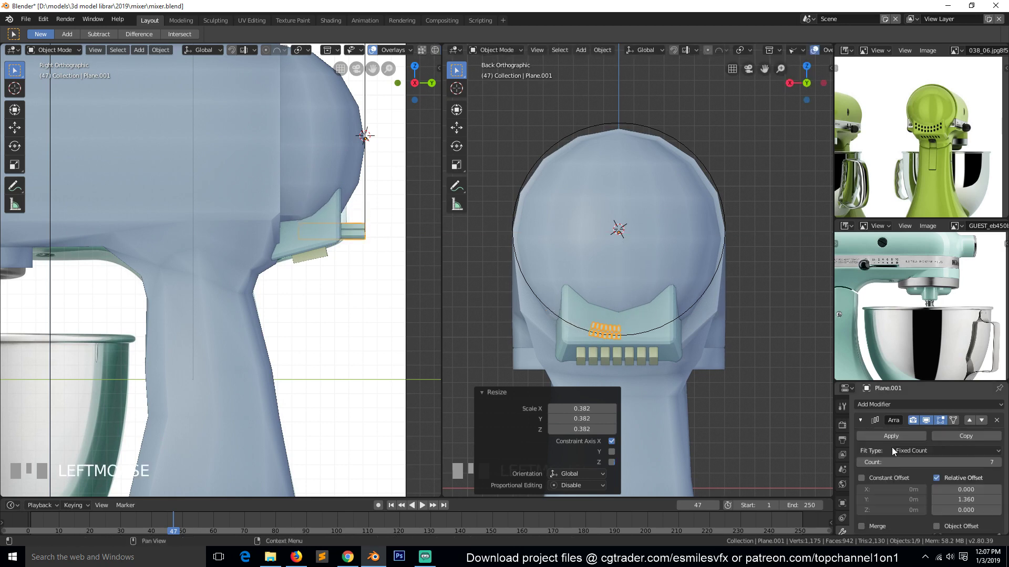
pyautogui.moveTo(965, 497); pyautogui.dragTo(998, 497)
# - Move the vent slots 0.292 m along X and scale them uniformly by 1.267
pyautogui.press('g')
pyautogui.press('x')
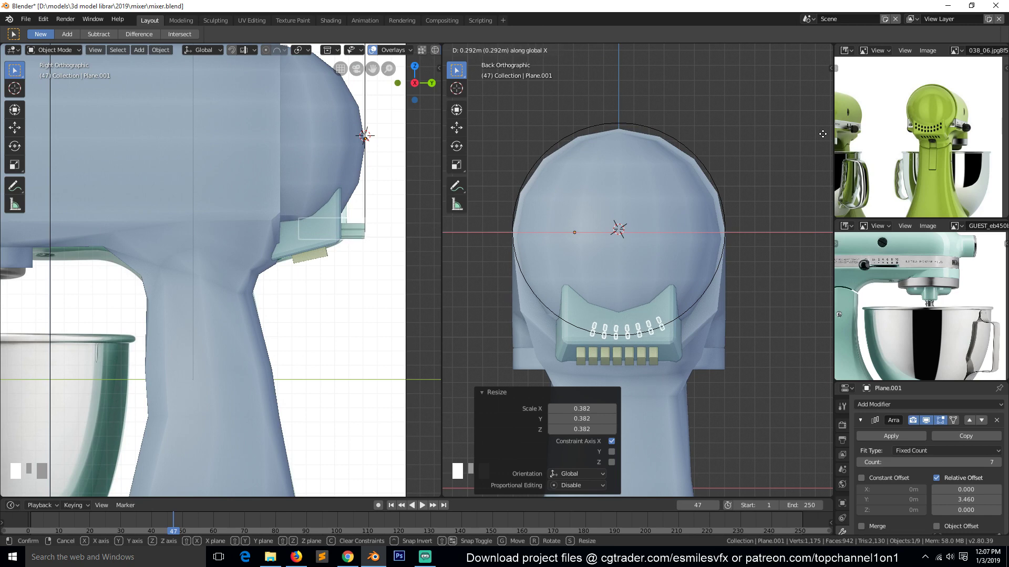
pyautogui.click(790, 243)
pyautogui.press('s')
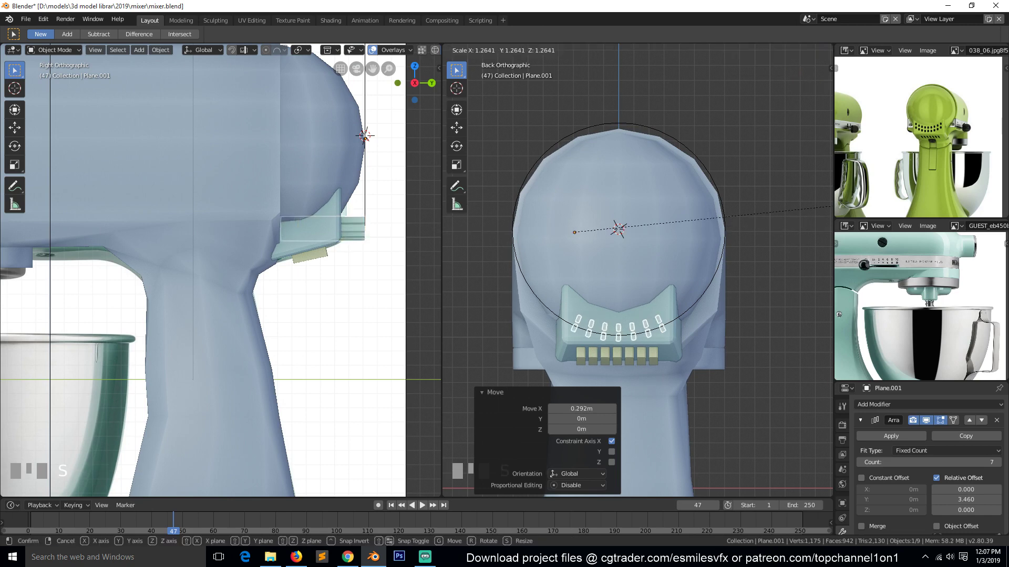
pyautogui.click(893, 201)
# - Set the vent slots' array count to 9 and the relative Y offset to 2.520
pyautogui.scroll(3, 956, 118)
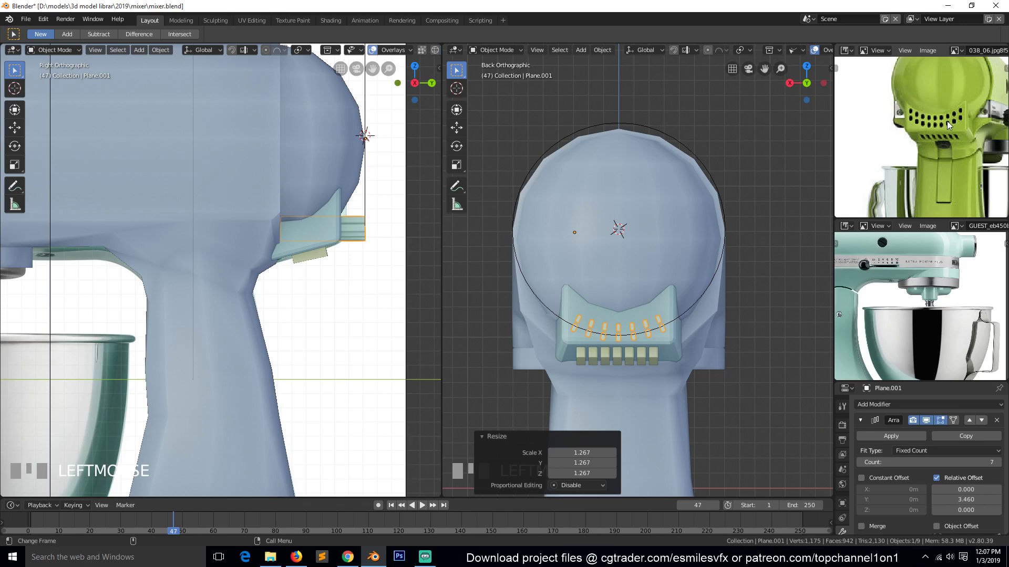
pyautogui.doubleClick(976, 462)
pyautogui.press('Return')
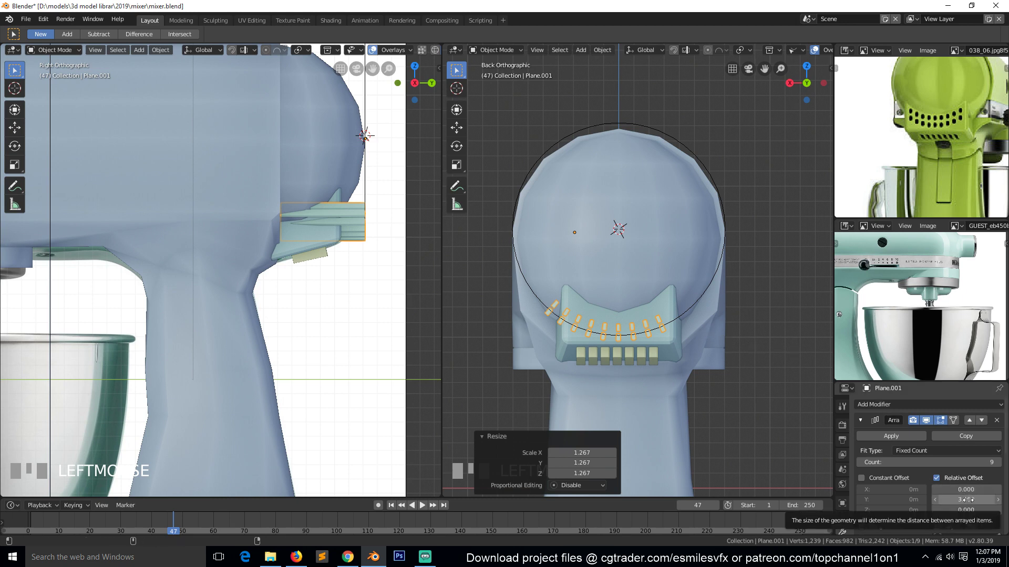
pyautogui.keyDown('shift'); pyautogui.moveTo(968, 499); pyautogui.dragTo(945, 499); pyautogui.keyUp('shift')
pyautogui.keyDown('shift'); pyautogui.moveTo(966, 500); pyautogui.dragTo(983, 499); pyautogui.keyUp('shift')
# - Enlarge the vent slots uniformly by 1.459 and set the array's relative Y offset to 1.780
pyautogui.press('s')
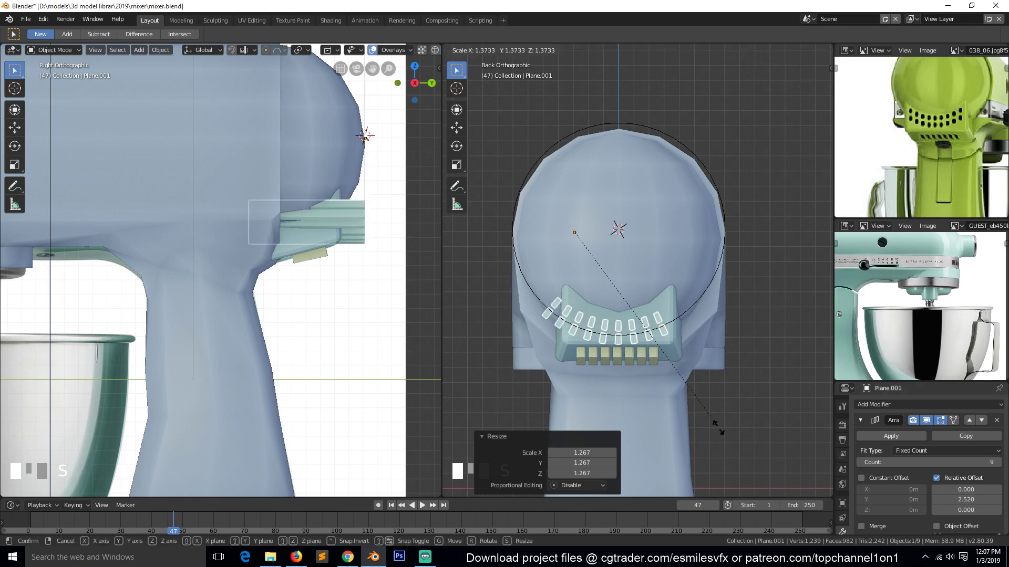
pyautogui.click(724, 436)
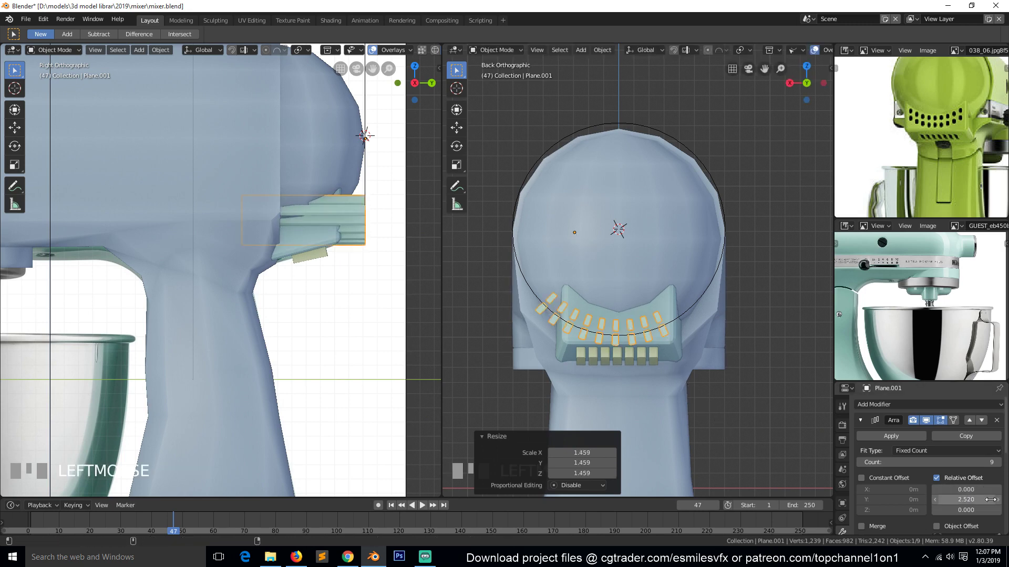
pyautogui.keyDown('shift'); pyautogui.moveTo(977, 499); pyautogui.dragTo(914, 499); pyautogui.keyUp('shift')
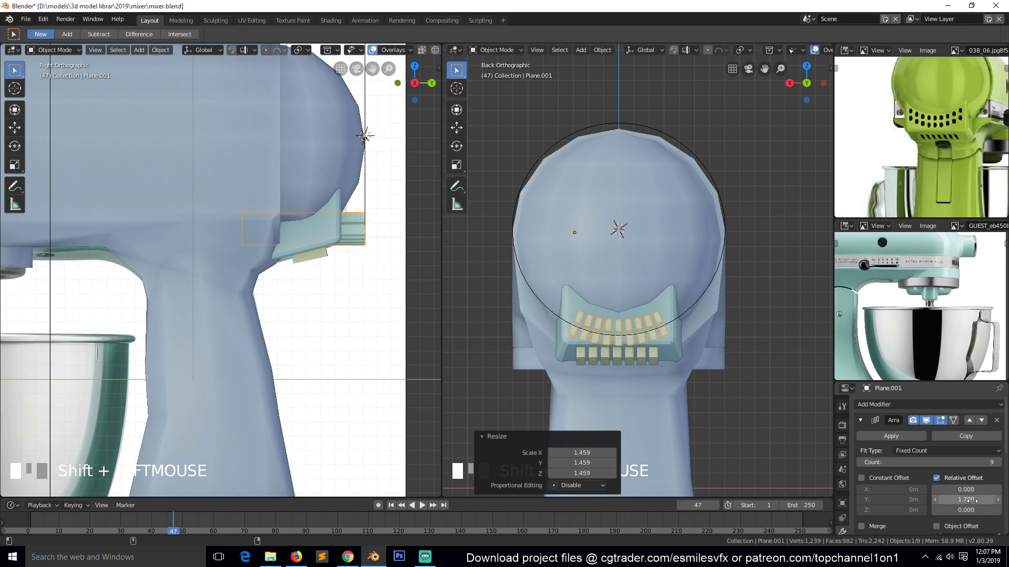
# - Move the vent slots -0.0417 m along Z on the rear vent housing
pyautogui.press('g')
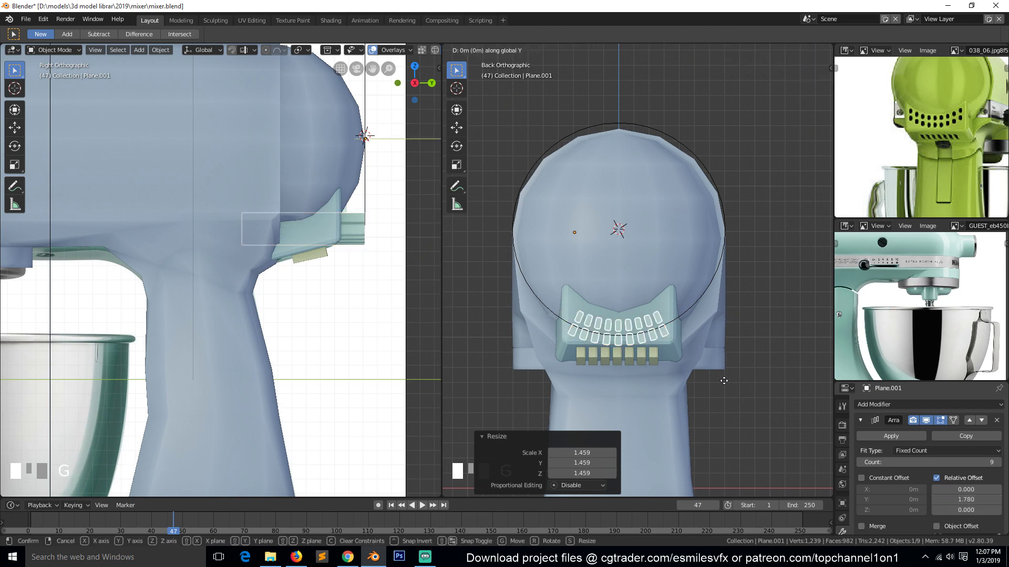
pyautogui.press('z')
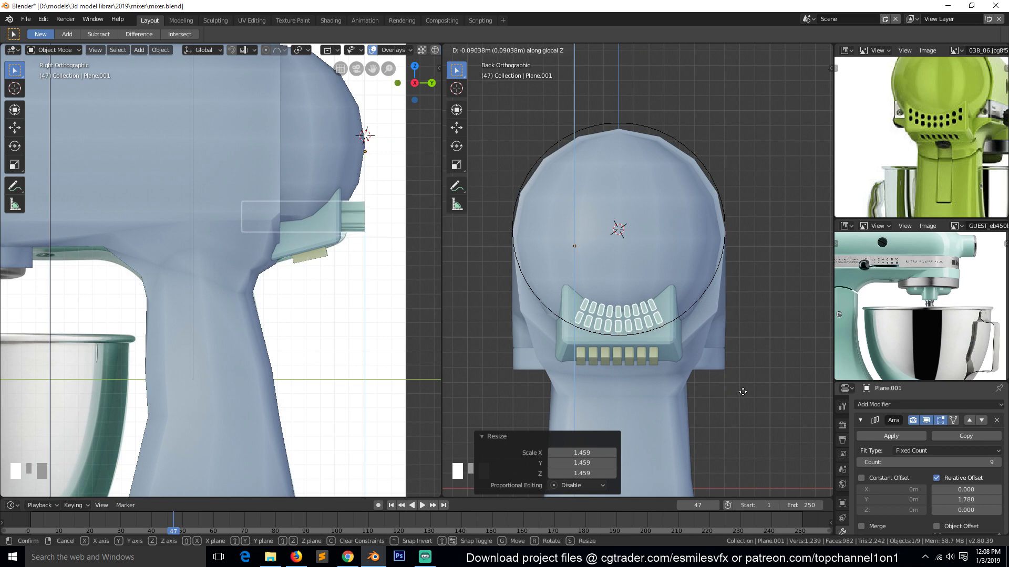
pyautogui.click(743, 387)
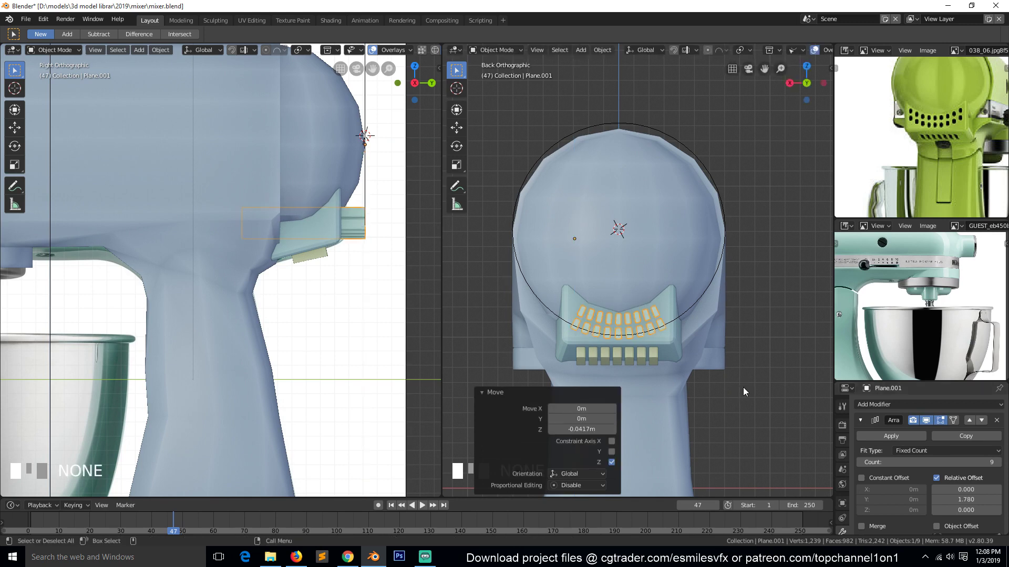
# - Flatten the Bezier guide circle by scaling it to 0.761 along Z
pyautogui.click(688, 142)
pyautogui.press('s')
pyautogui.press('z')
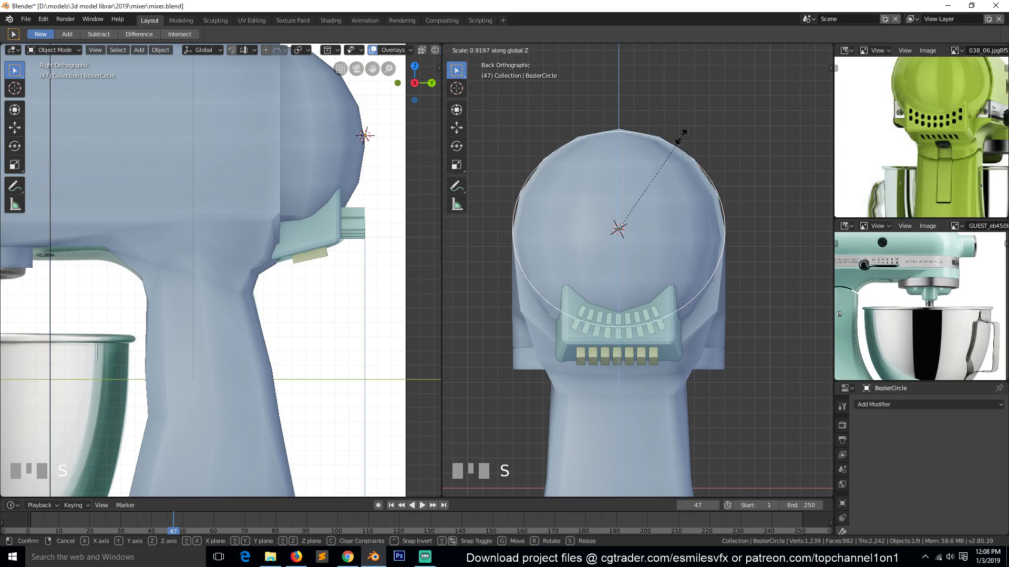
pyautogui.click(670, 151)
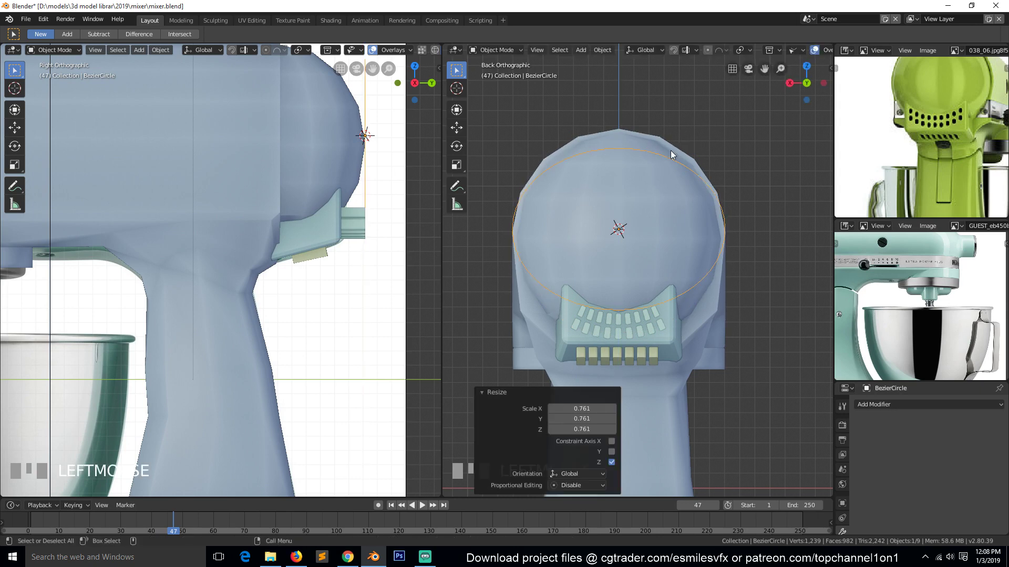
pyautogui.click(628, 325)
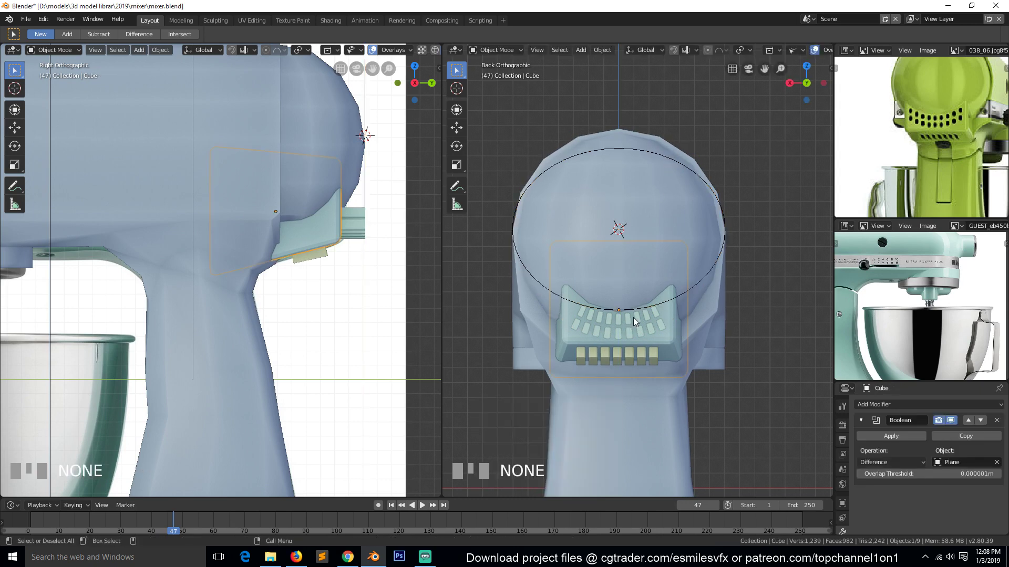
pyautogui.click(605, 323)
pyautogui.click(602, 323)
pyautogui.click(597, 318)
pyautogui.click(600, 317)
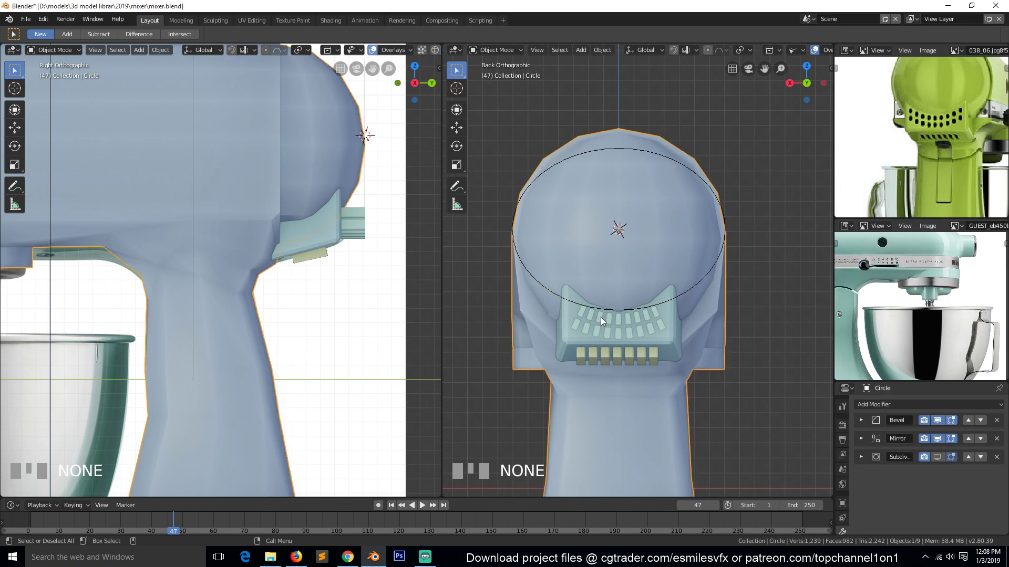
pyautogui.moveTo(600, 316); pyautogui.dragTo(691, 343, button='middle')
pyautogui.click(632, 325)
pyautogui.press('g')
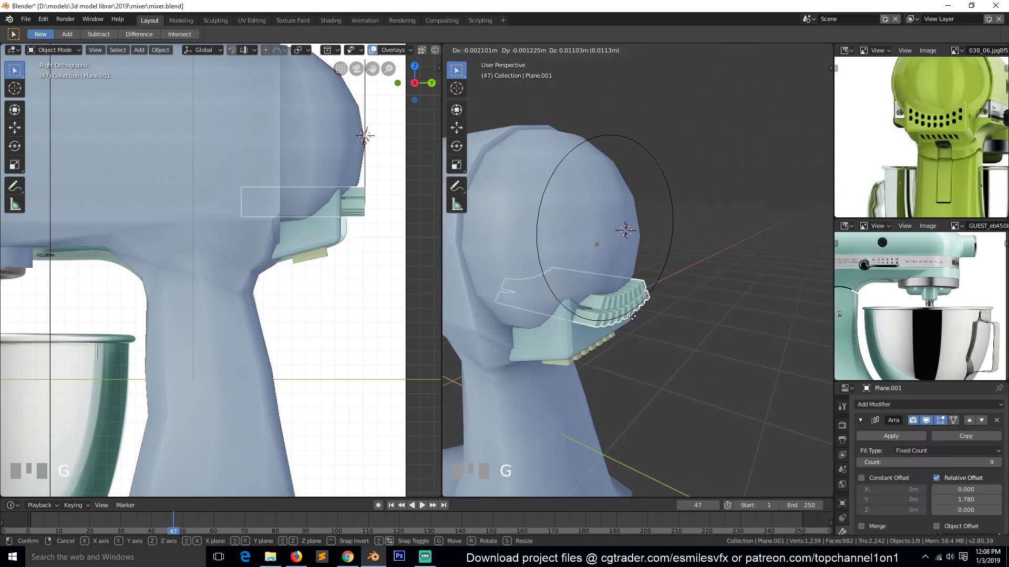
pyautogui.rightClick(632, 316)
# - Flatten the Bezier guide circle further by scaling it to 0.449 along Z
pyautogui.press('KP_3')
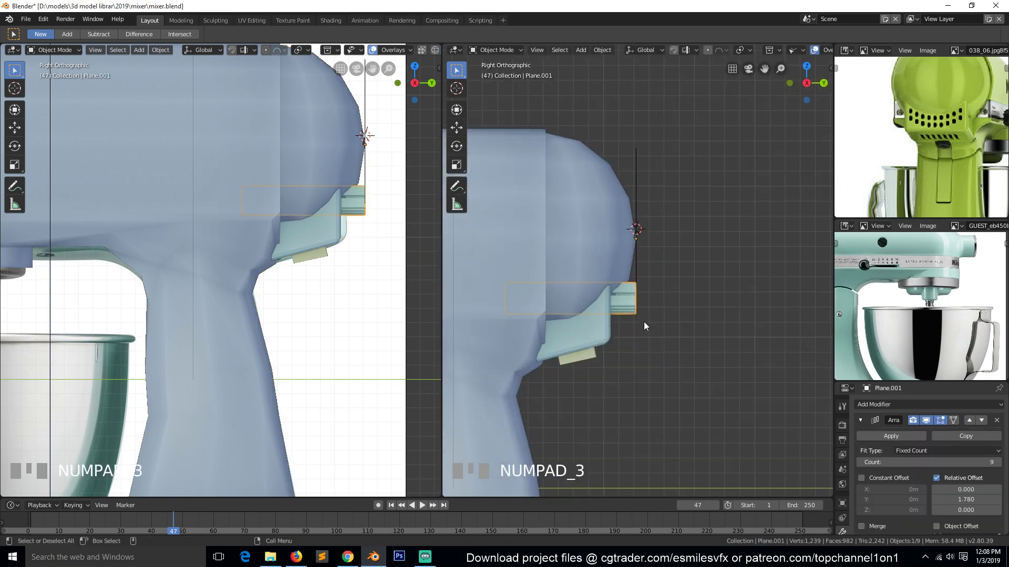
pyautogui.press('KP_1')
pyautogui.press('ctrl+KP_1')
pyautogui.scroll(3, 644, 323)
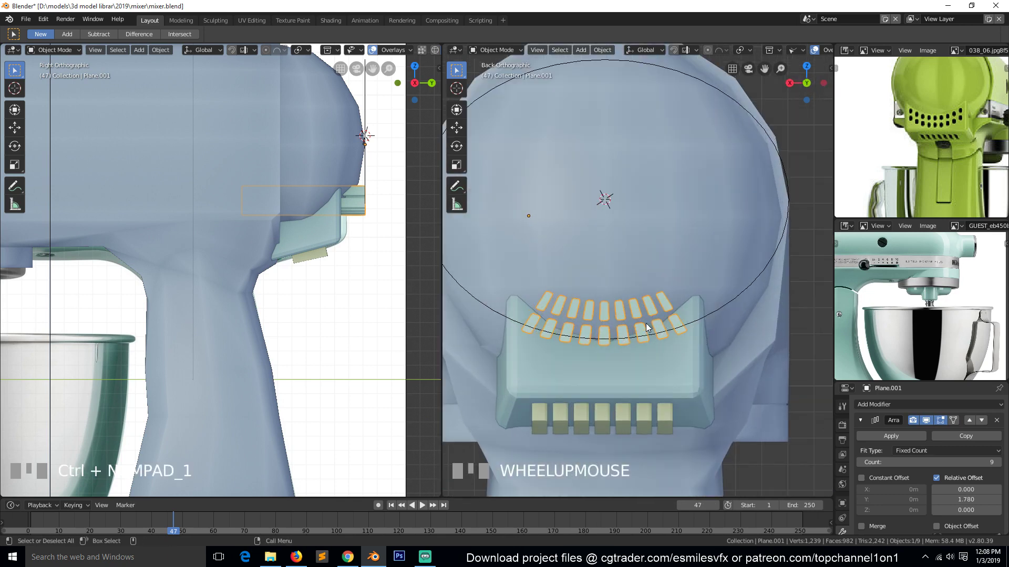
pyautogui.scroll(-2, 704, 284)
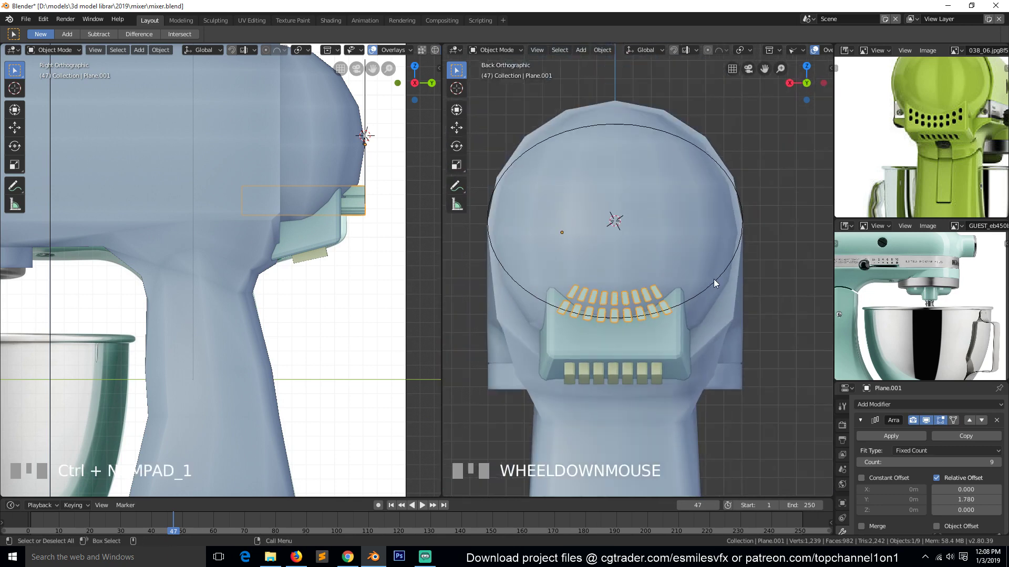
pyautogui.click(714, 279)
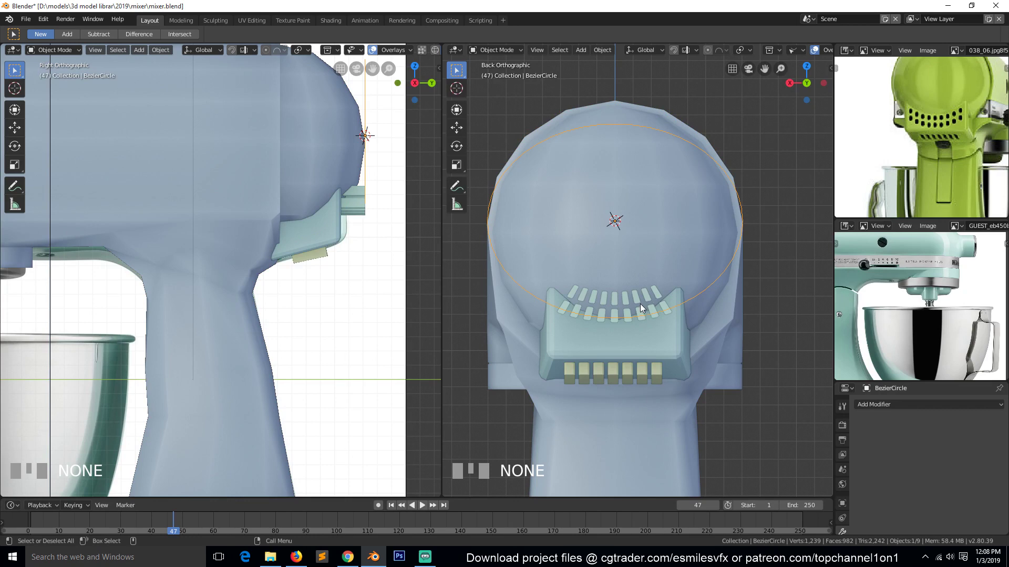
pyautogui.press('s')
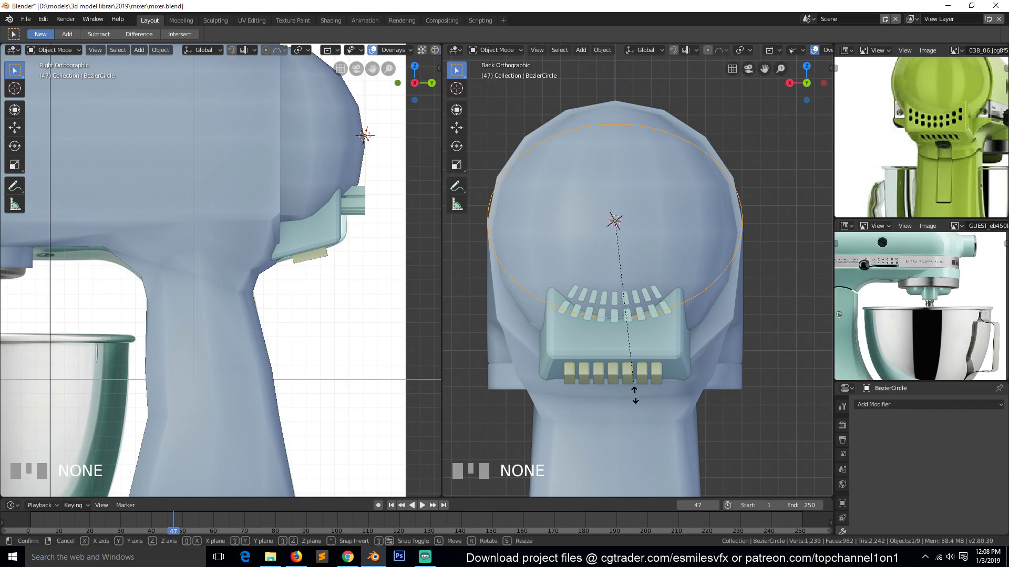
pyautogui.press('z')
pyautogui.click(611, 299)
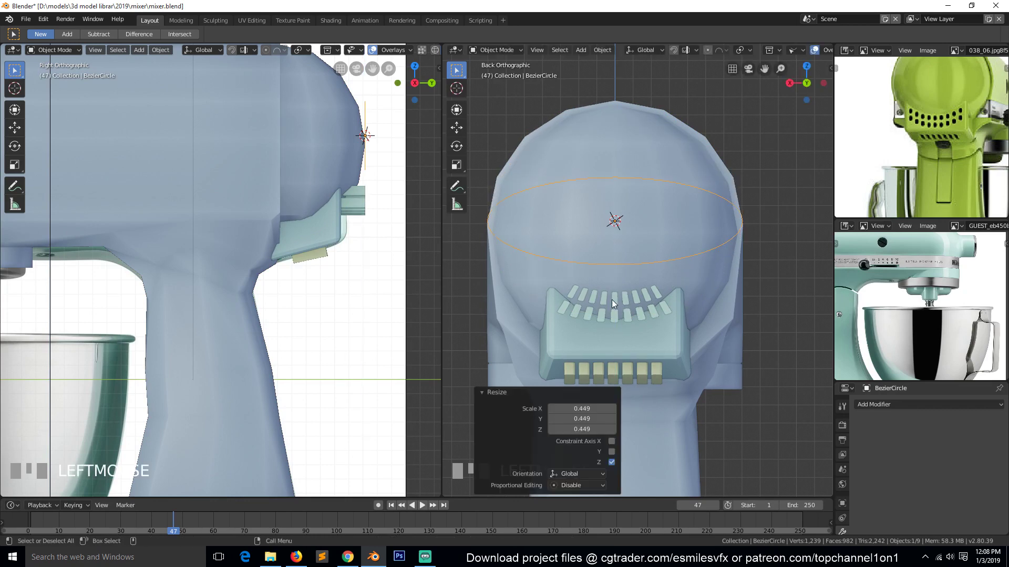
pyautogui.click(773, 278)
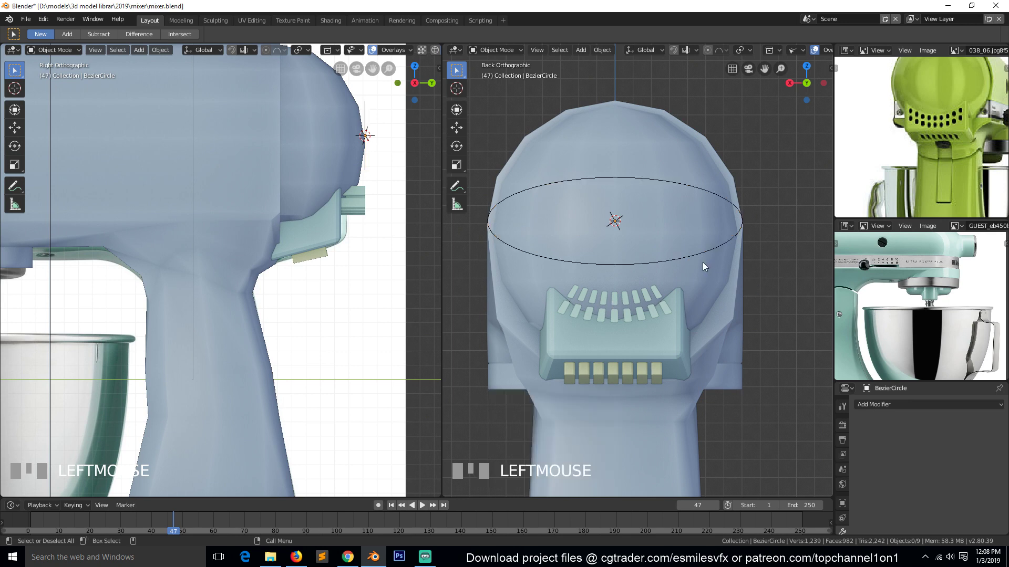
pyautogui.click(657, 292)
pyautogui.press('g')
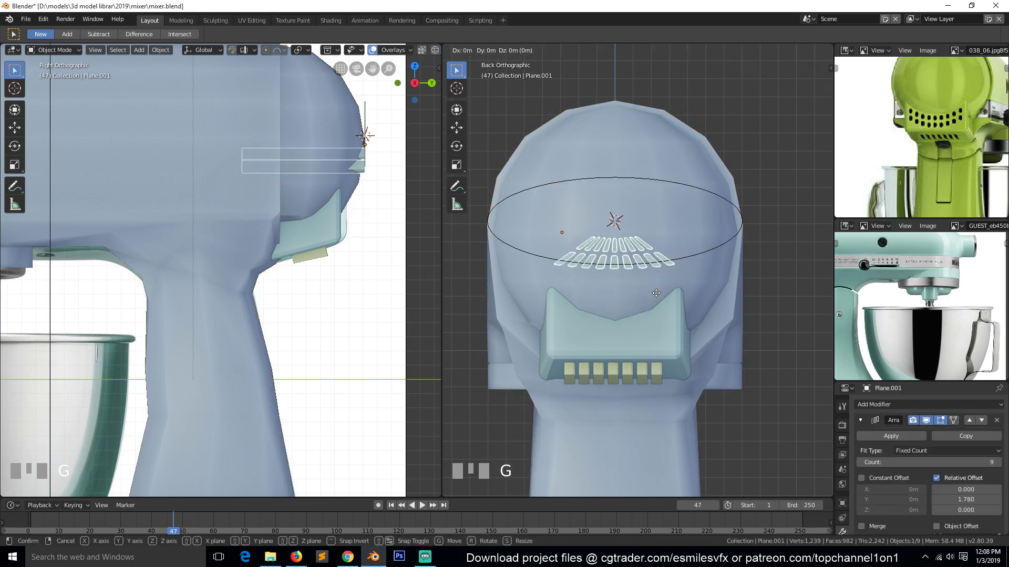
pyautogui.click(656, 297)
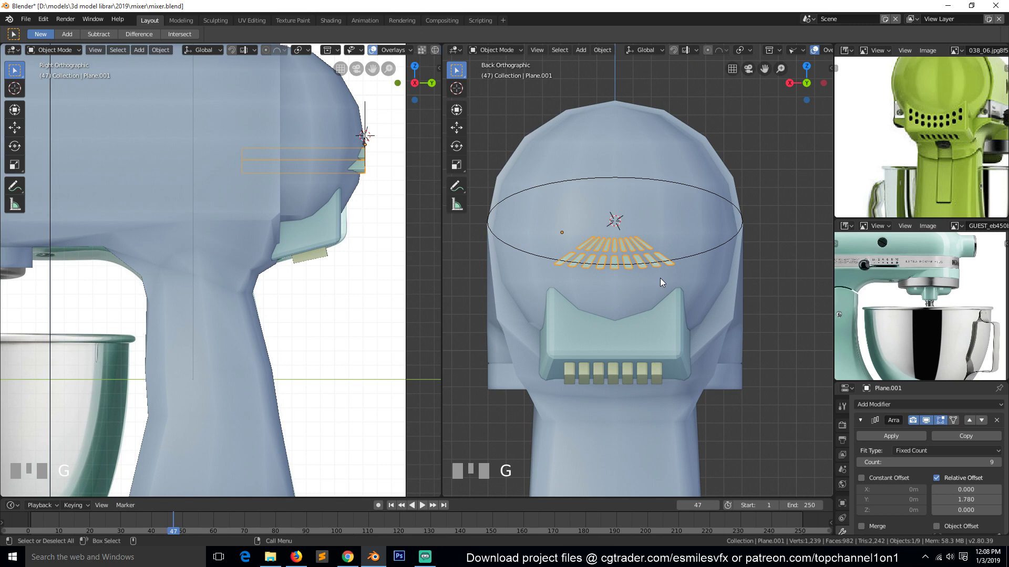
# - Undo both Z flattenings of the Bezier guide circle and the vent slot changes made since
pyautogui.hotkey('ctrl', 'z')
pyautogui.hotkey('ctrl', 'z')
pyautogui.hotkey('ctrl', 'z')
pyautogui.hotkey('ctrl', 'z')
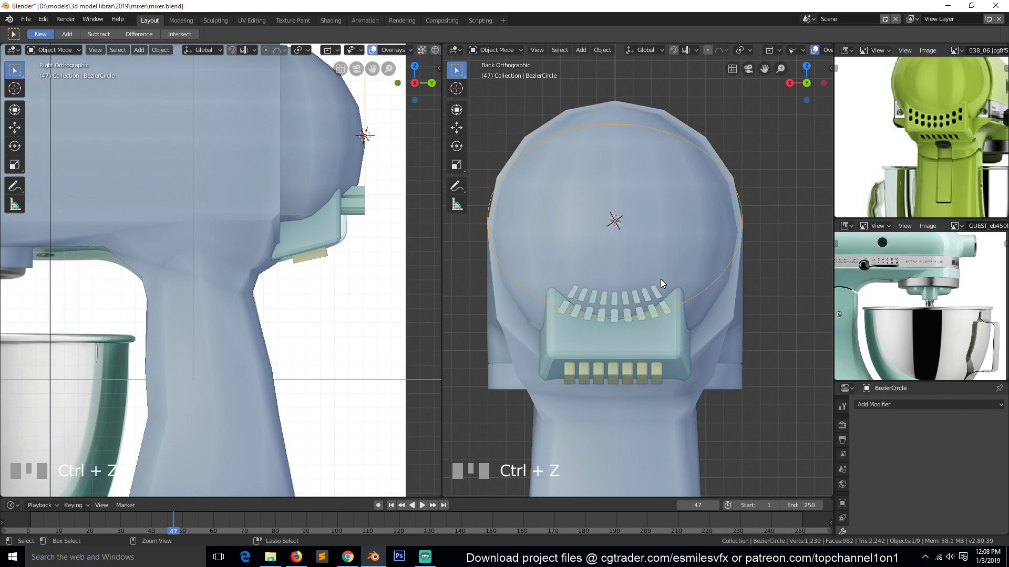
pyautogui.hotkey('ctrl', 'z')
pyautogui.hotkey('ctrl', 'z')
pyautogui.hotkey('ctrl', 'z')
pyautogui.hotkey('ctrl', 'z')
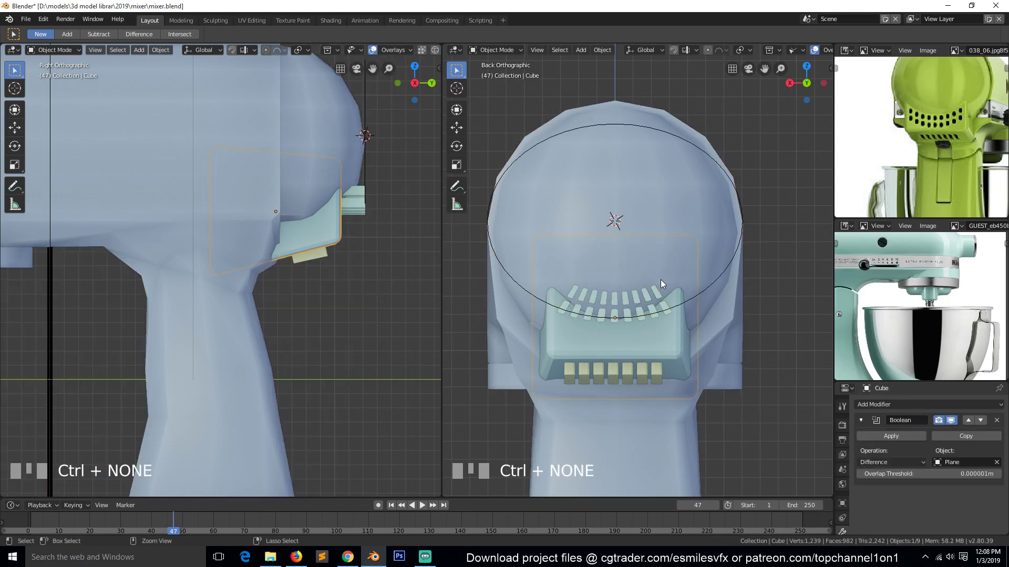
pyautogui.hotkey('ctrl', 'z')
pyautogui.hotkey('ctrl', 'z')
pyautogui.hotkey('ctrl', 'z')
pyautogui.hotkey('ctrl', 'z')
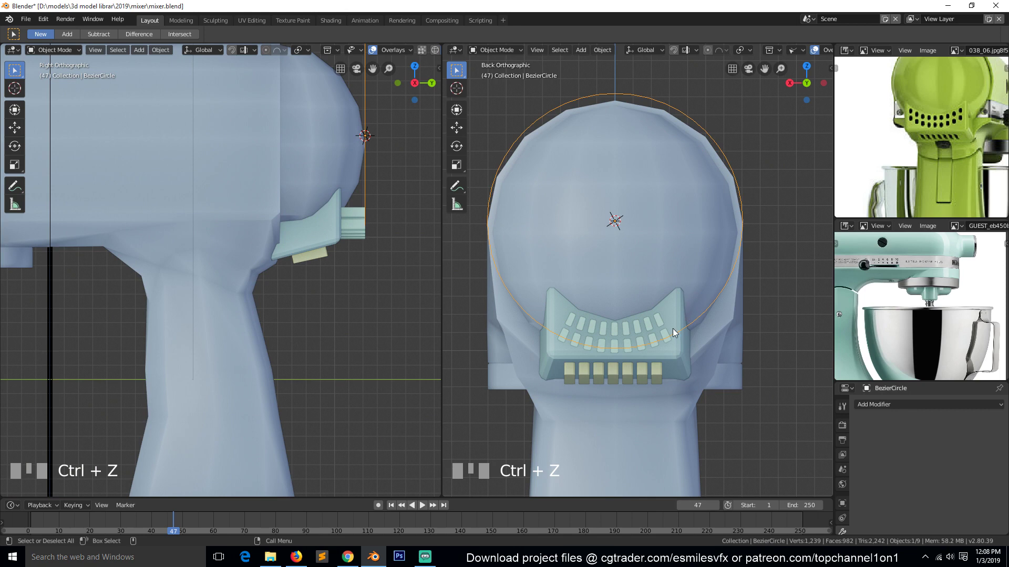
# - Save the file and delete the slot face that forms the lower curved row of vent slots
pyautogui.click(666, 336)
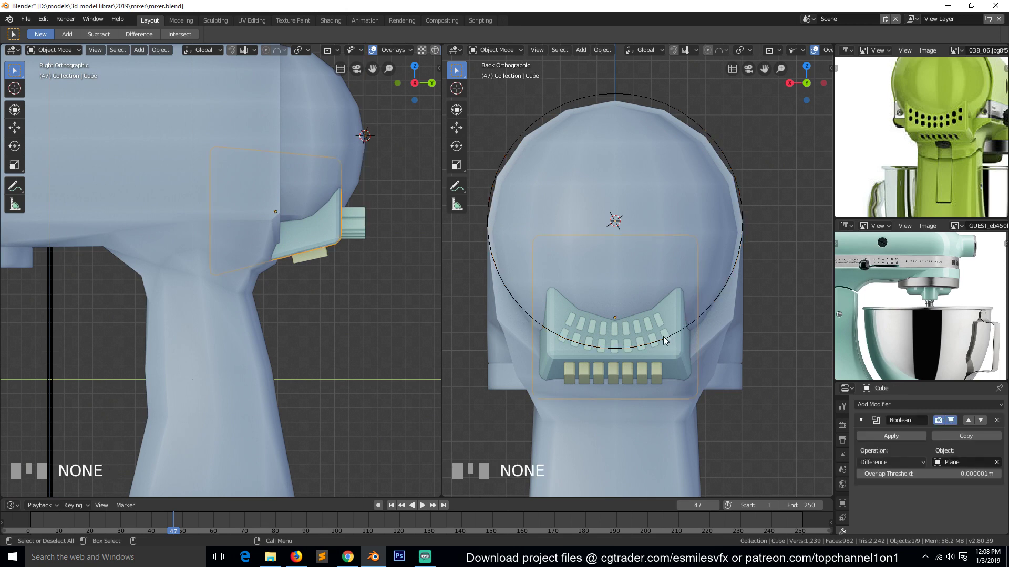
pyautogui.hotkey('ctrl', 's')
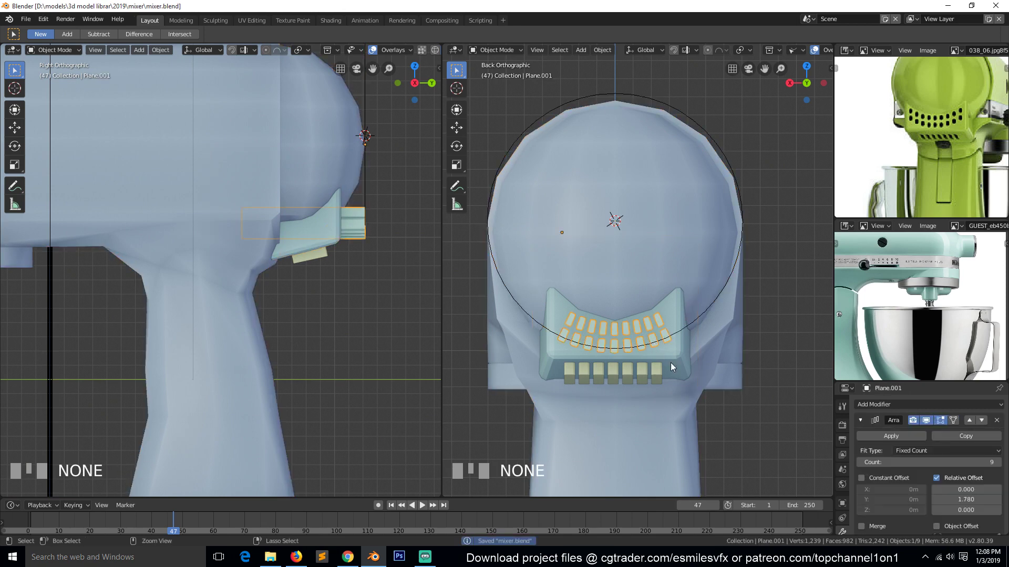
pyautogui.scroll(2, 675, 373)
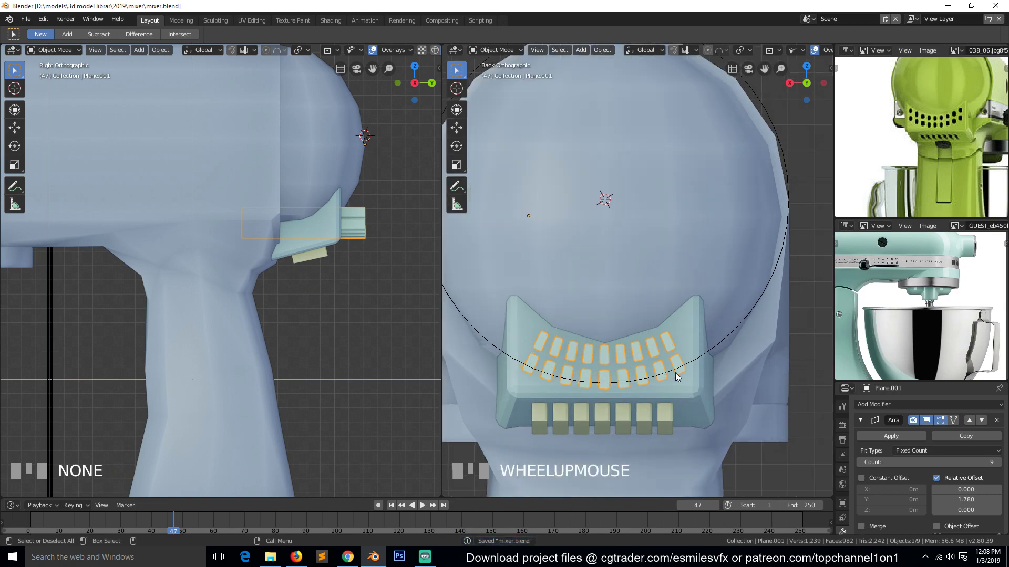
pyautogui.press('Tab')
pyautogui.press('Tab')
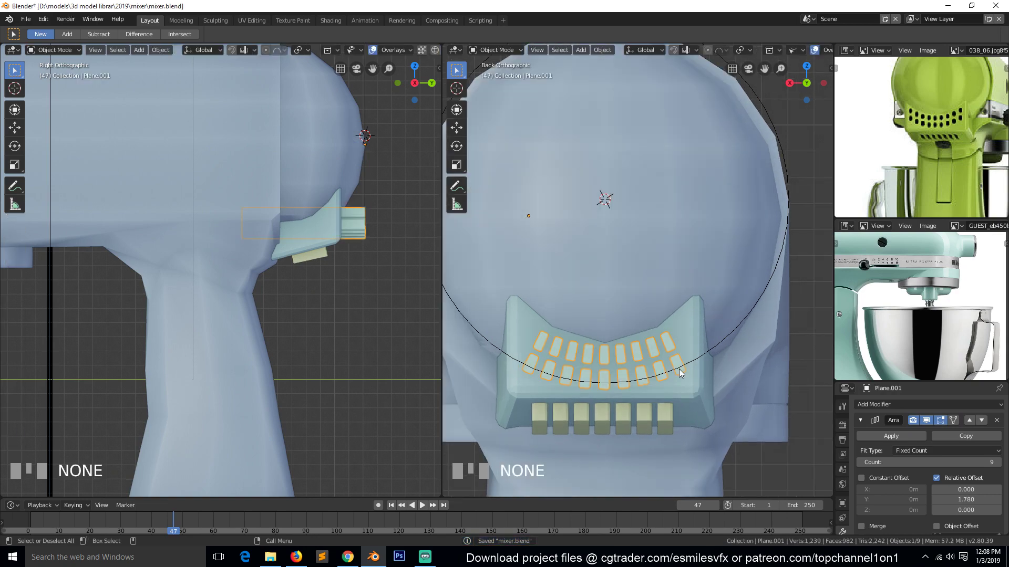
pyautogui.press('Tab')
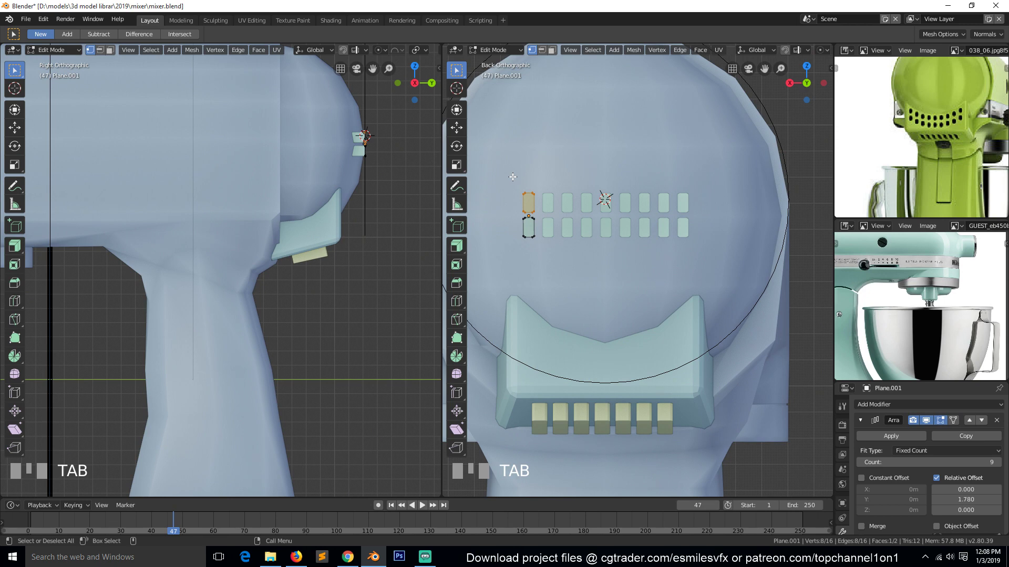
pyautogui.click(483, 48)
pyautogui.click(482, 46)
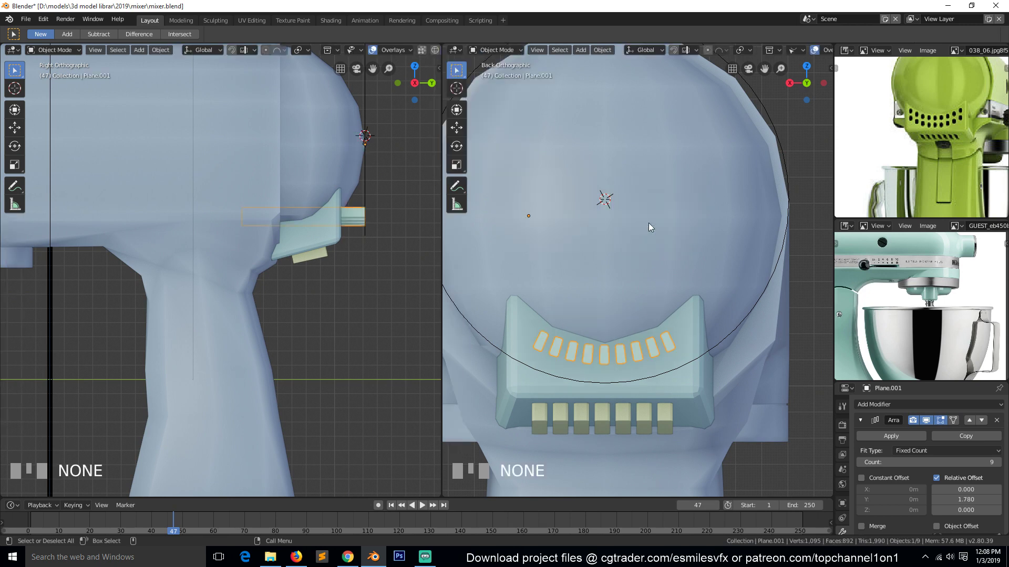
# - Move the remaining vent slot row 0.103 m along Z and apply its Array modifier
pyautogui.press('g')
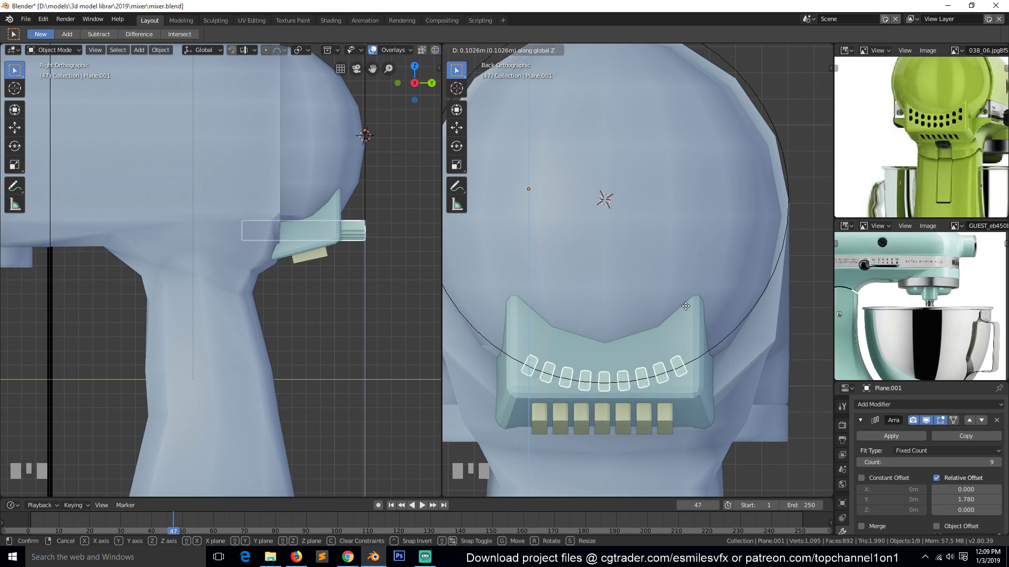
pyautogui.click(685, 306)
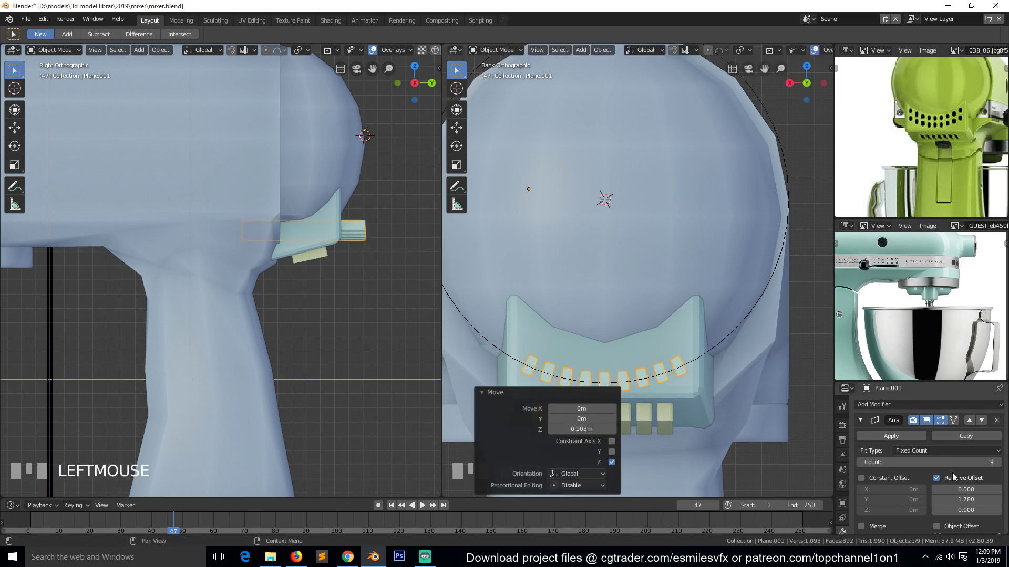
pyautogui.click(891, 436)
pyautogui.press('Tab')
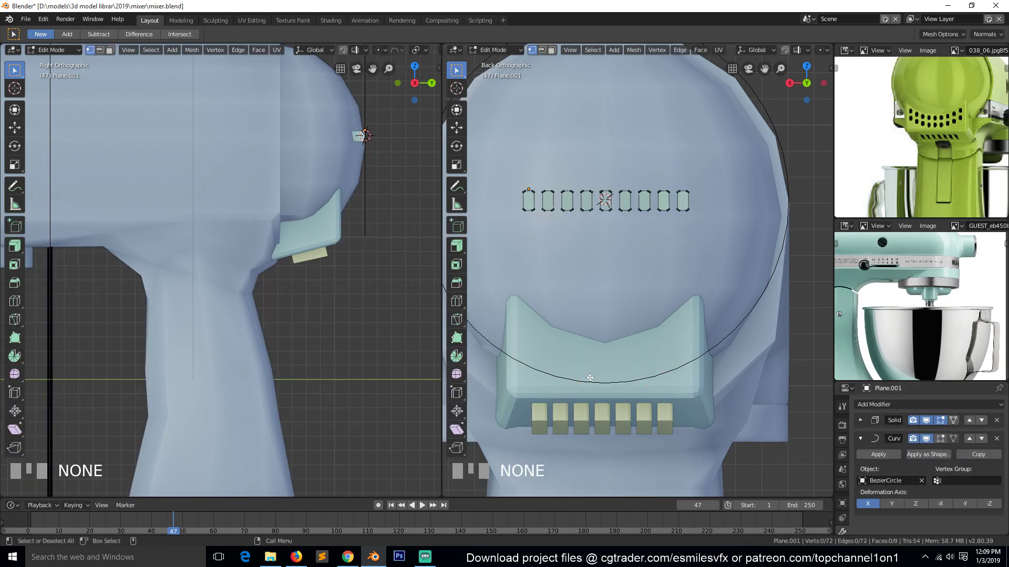
pyautogui.press('Tab')
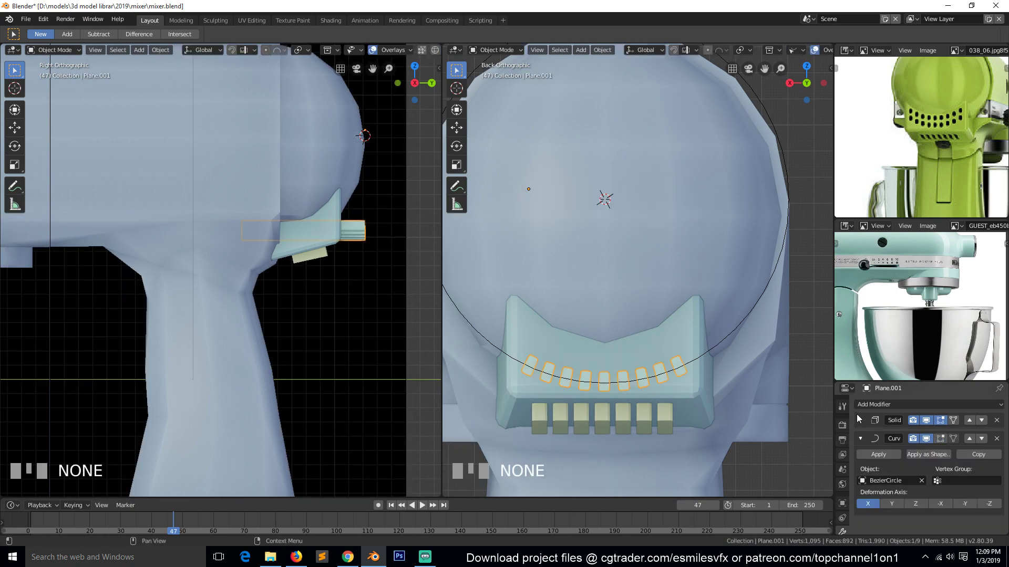
# - Apply the Curve modifier on the vent slot row, keeping the Solidify modifier live
pyautogui.click(858, 434)
pyautogui.click(862, 444)
pyautogui.click(877, 455)
# - Rotate the leftmost slot face of the curved row upright in the back view
pyautogui.press('Tab')
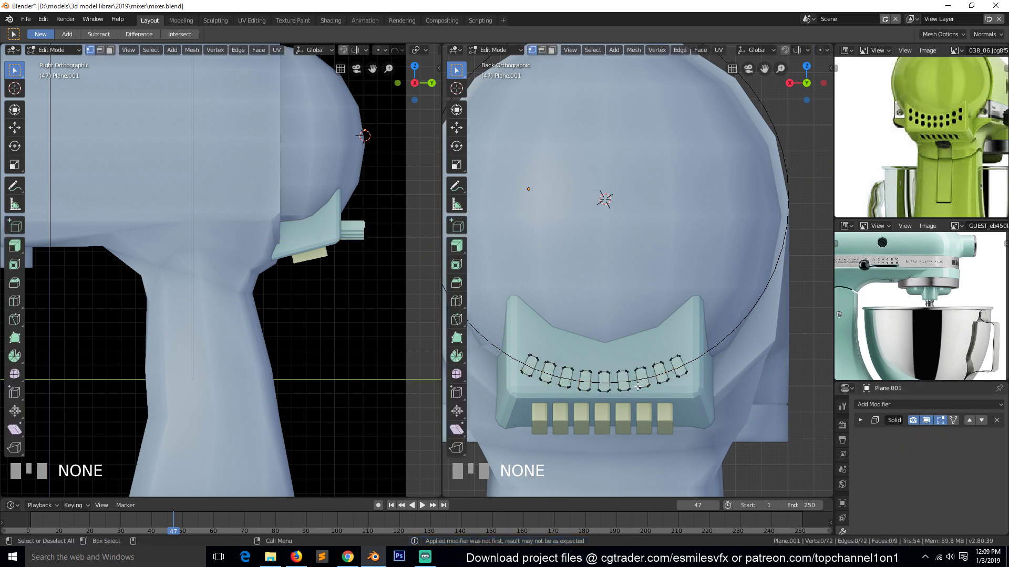
pyautogui.click(524, 366)
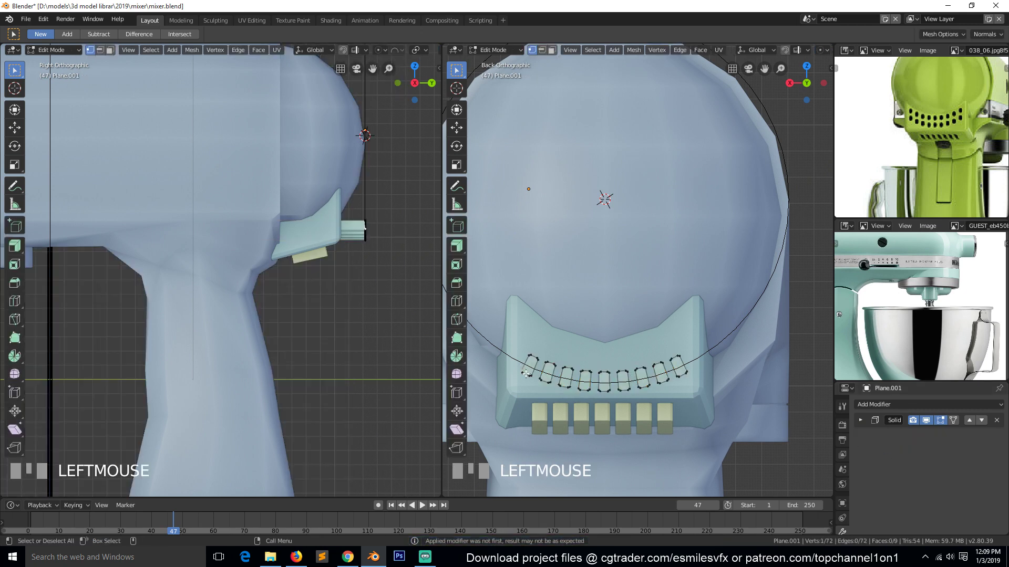
pyautogui.press('KP_Decimal')
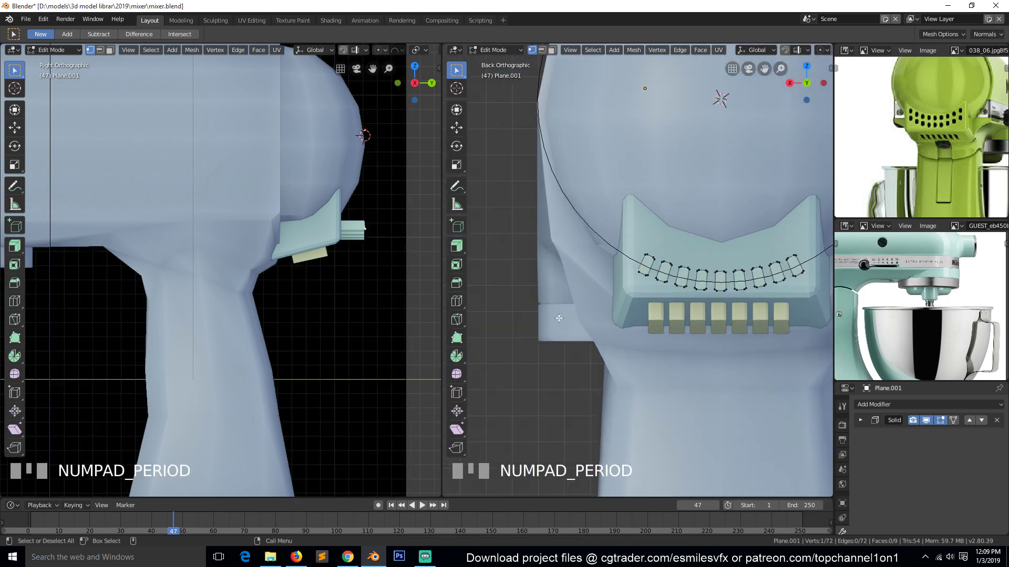
pyautogui.scroll(4, 558, 318)
pyautogui.moveTo(764, 69); pyautogui.dragTo(741, 94)
pyautogui.scroll(-4, 627, 226)
pyautogui.scroll(3, 604, 252)
pyautogui.press('a')
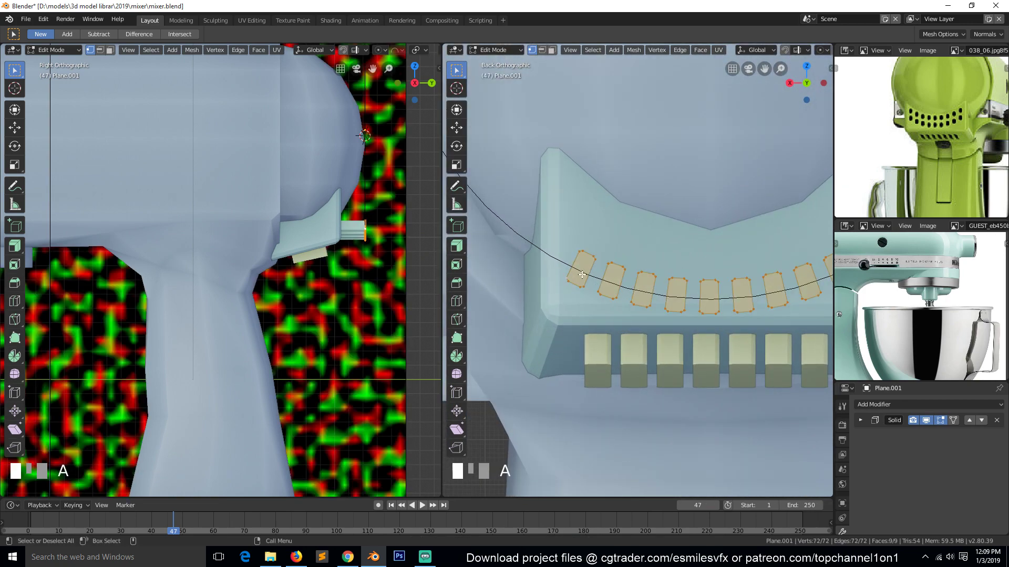
pyautogui.press('3')
pyautogui.click(588, 274)
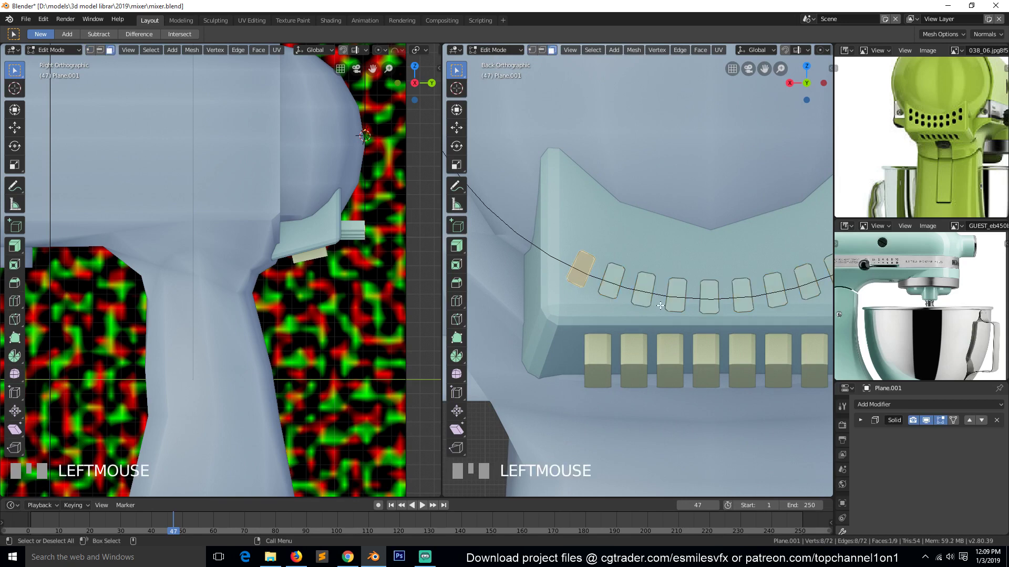
pyautogui.press('r')
pyautogui.click(653, 273)
# - Rotate the second, third and fourth slot faces from the left upright, each on its own
pyautogui.click(611, 280)
pyautogui.press('r')
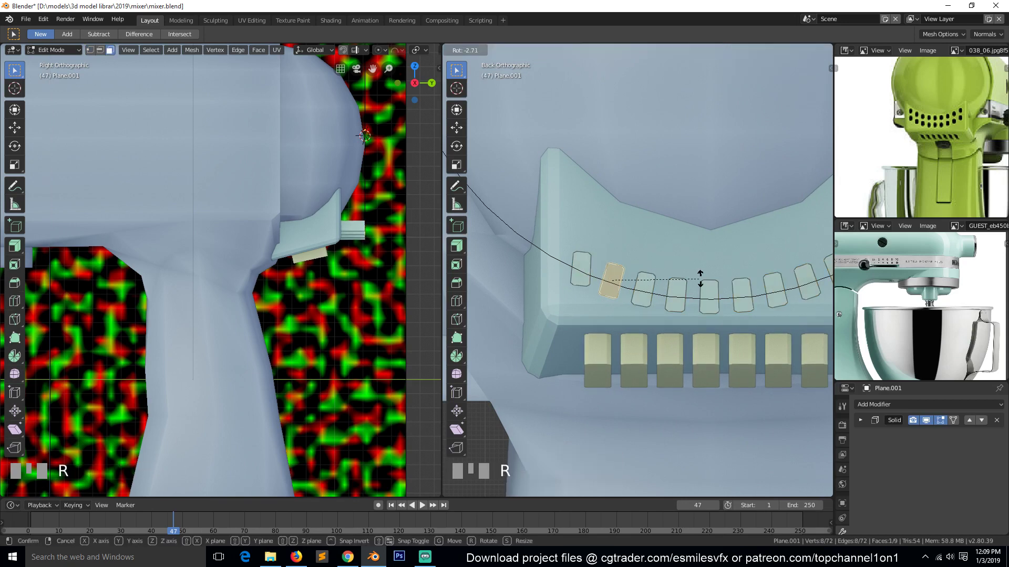
pyautogui.click(683, 262)
pyautogui.click(643, 289)
pyautogui.press('r')
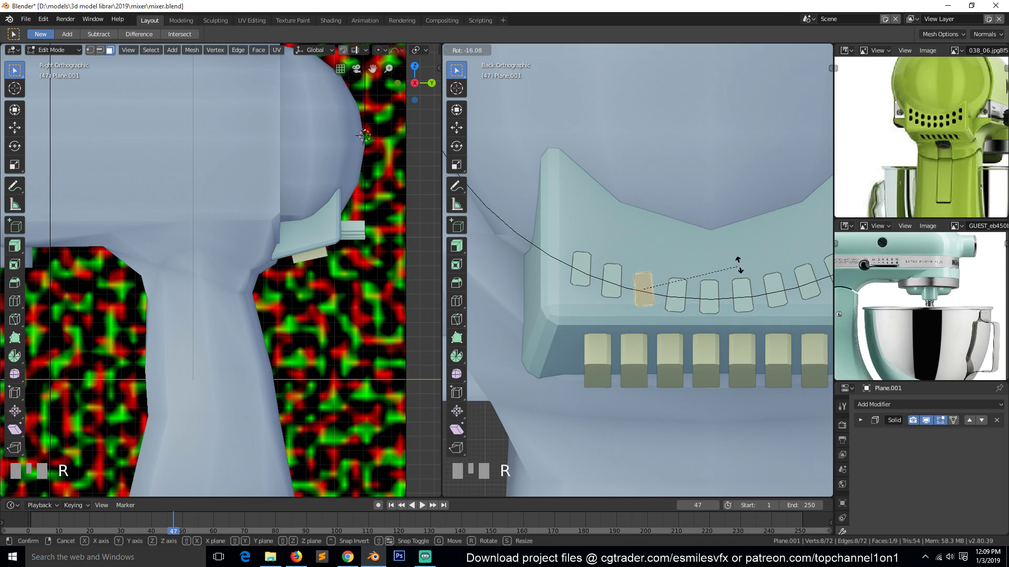
pyautogui.click(678, 299)
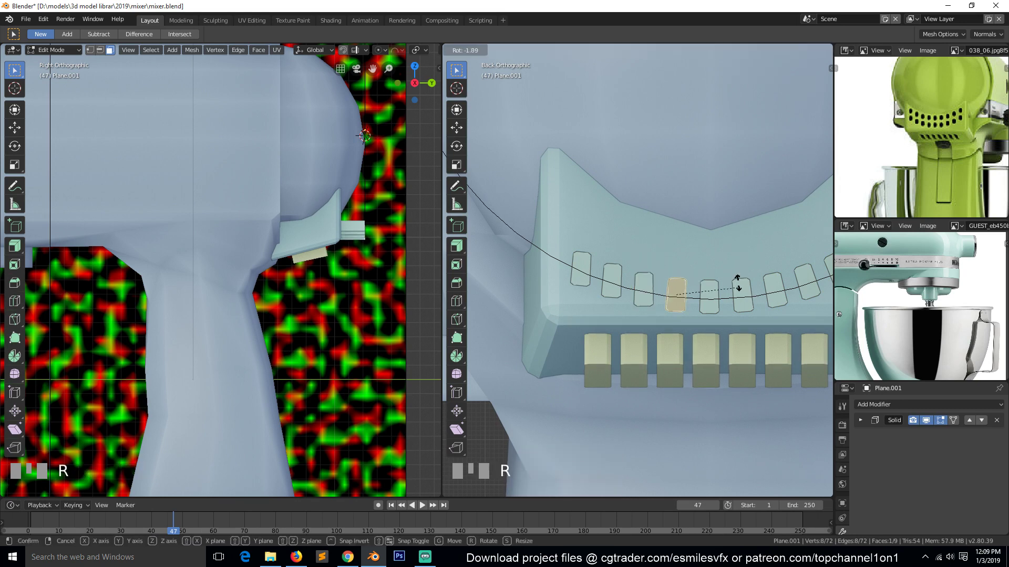
pyautogui.click(746, 304)
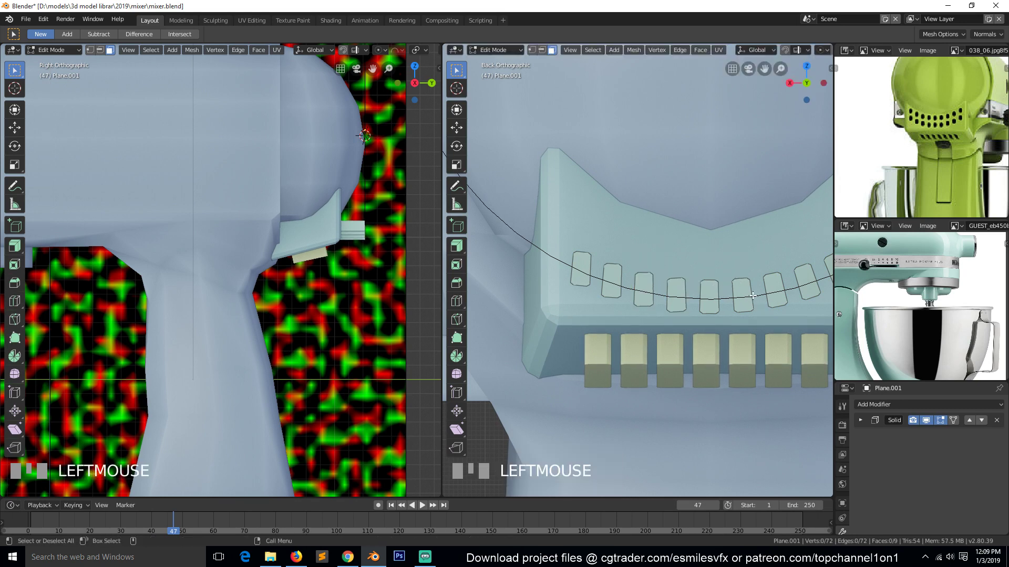
# - Rotate the first two slot faces right of the centre slot upright, the outer one by 9.26°
pyautogui.click(752, 296)
pyautogui.press('r')
pyautogui.click(782, 286)
pyautogui.click(788, 289)
pyautogui.scroll(-3, 801, 318)
pyautogui.press('r')
pyautogui.click(798, 341)
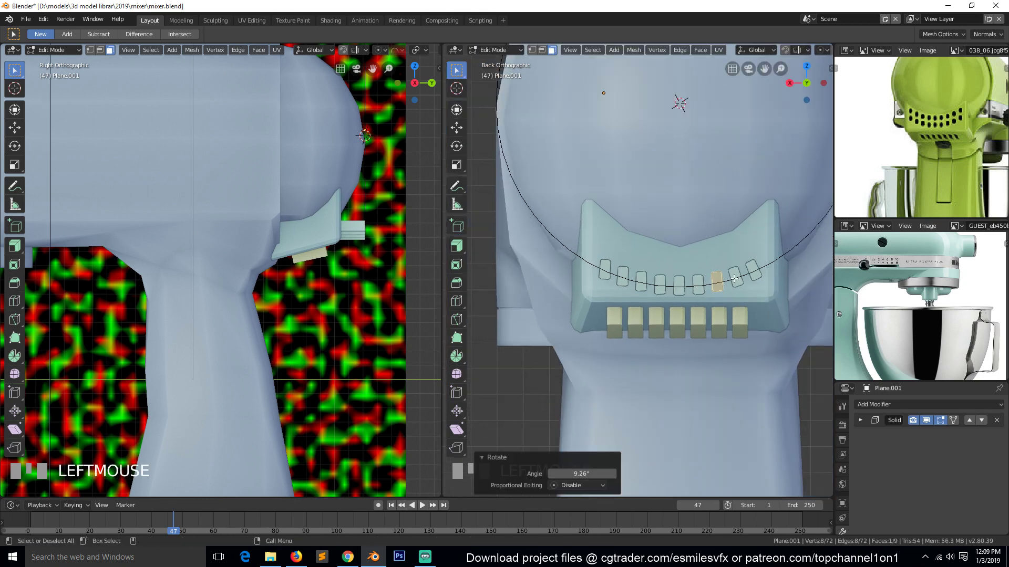
# - Rotate the two rightmost slot faces upright, the last one by about 20.5°
pyautogui.click(733, 278)
pyautogui.press('r')
pyautogui.click(767, 292)
pyautogui.click(753, 271)
pyautogui.press('r')
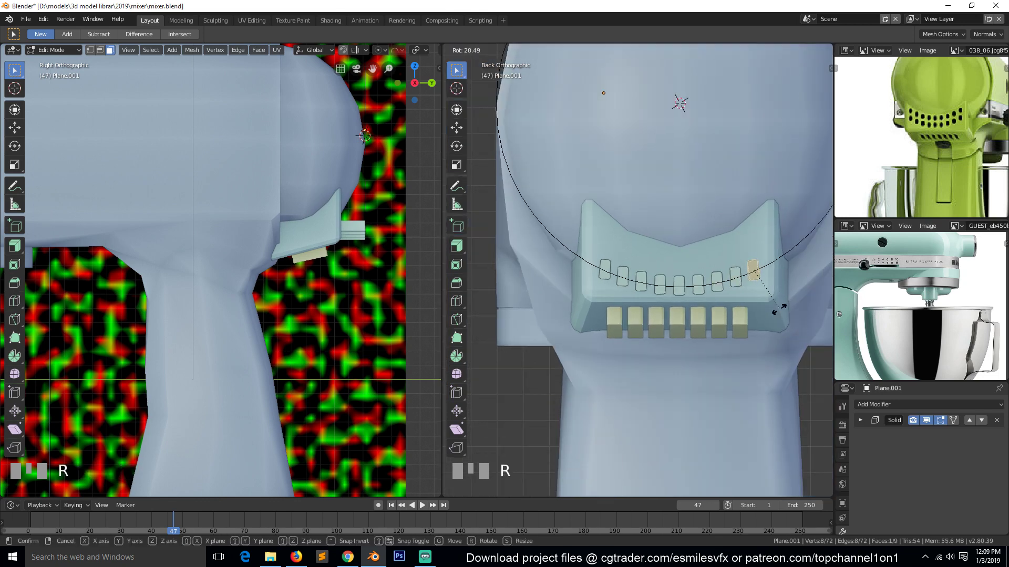
pyautogui.click(777, 310)
# - Snap the 3D cursor to the rightmost slot and duplicate the whole slot row upward along Z as a second row
pyautogui.press('a')
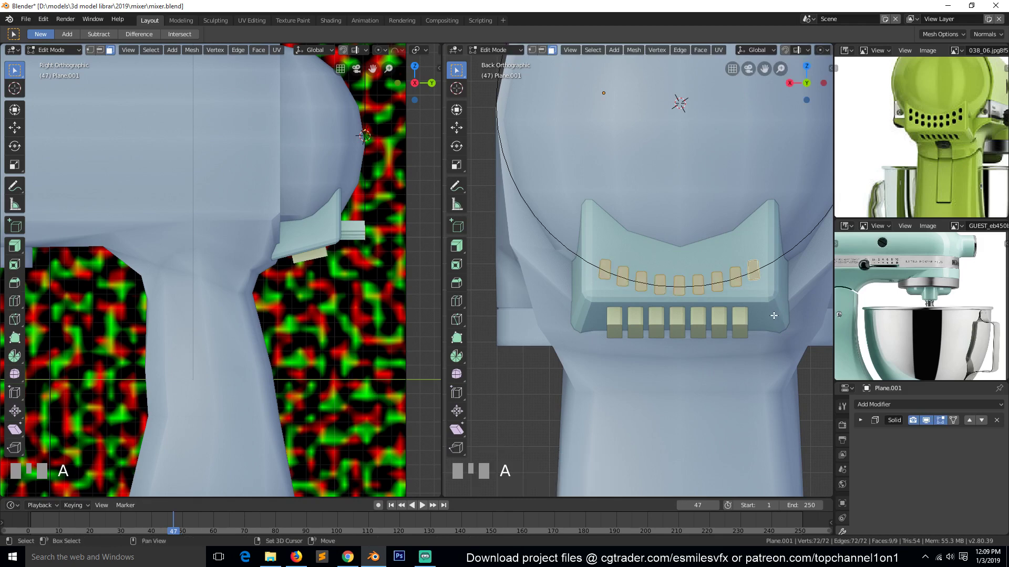
pyautogui.hotkey('shift', 's')
pyautogui.click(786, 328)
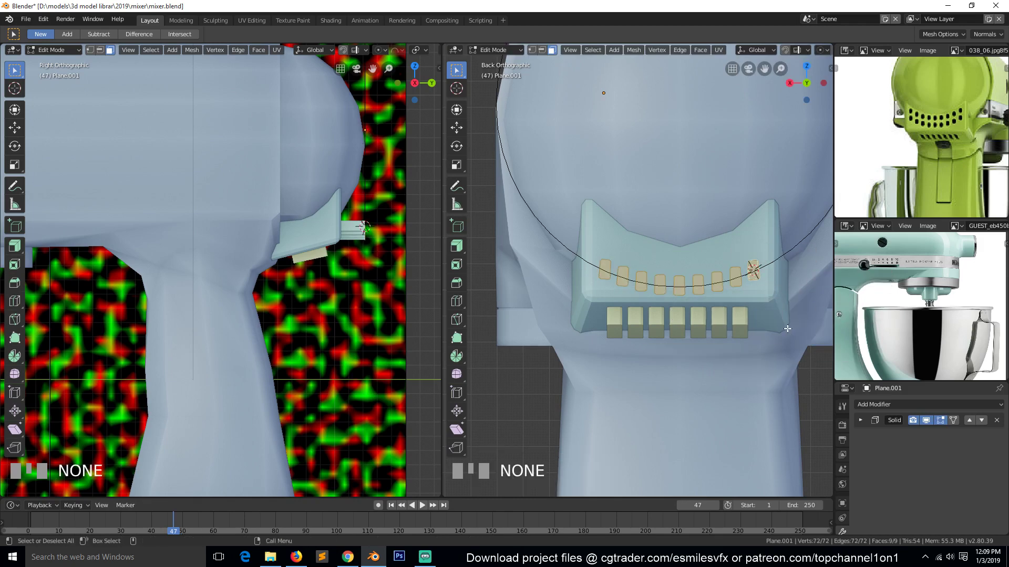
pyautogui.hotkey('shift', 'd')
pyautogui.press('z')
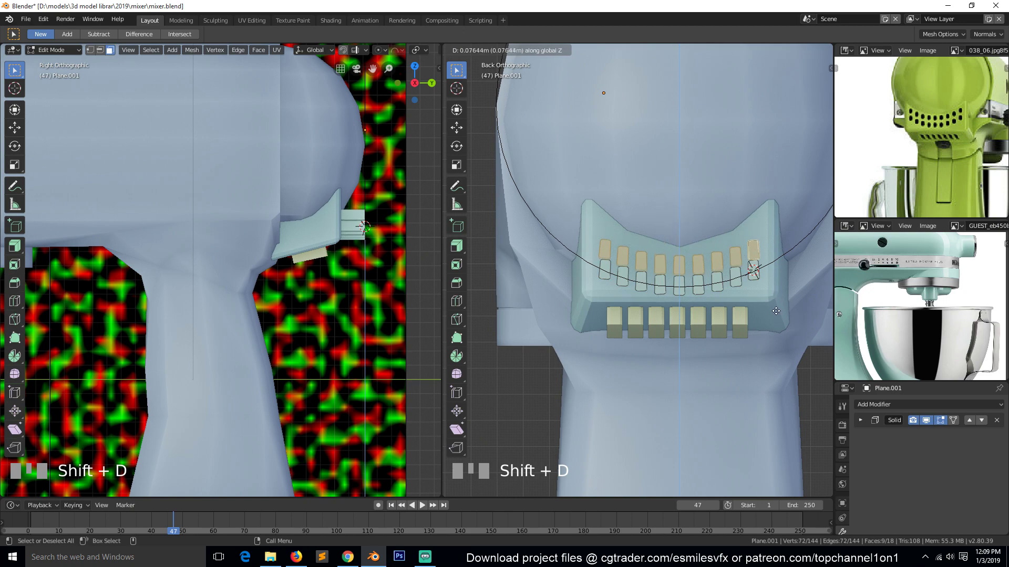
pyautogui.press('Tab')
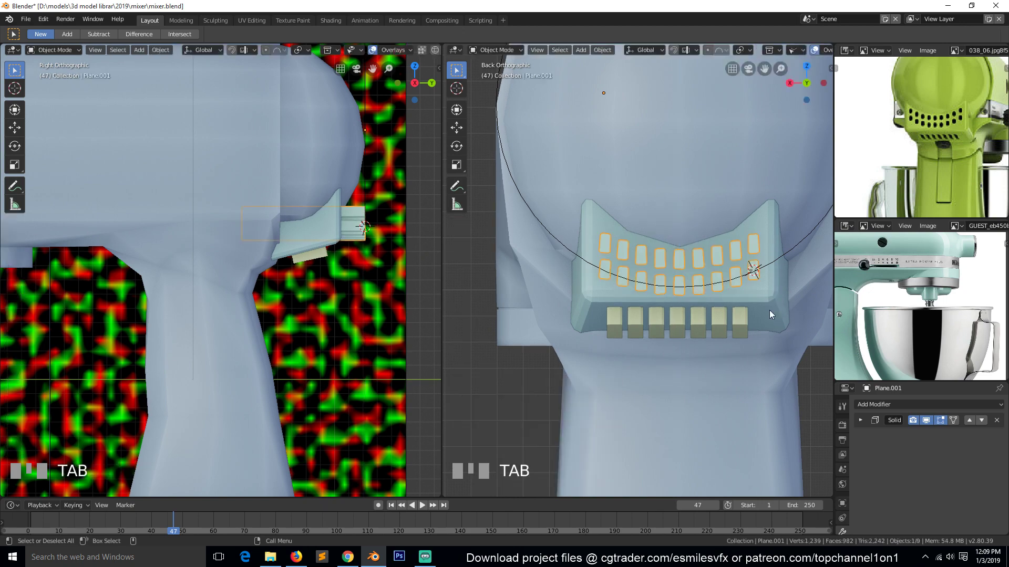
# - Copy the rear vent housing's Boolean Difference modifier and set the copy's object to the vent slots, Plane.001
pyautogui.press('`')
pyautogui.moveTo(721, 306); pyautogui.dragTo(802, 333, button='middle')
pyautogui.scroll(3, 752, 323)
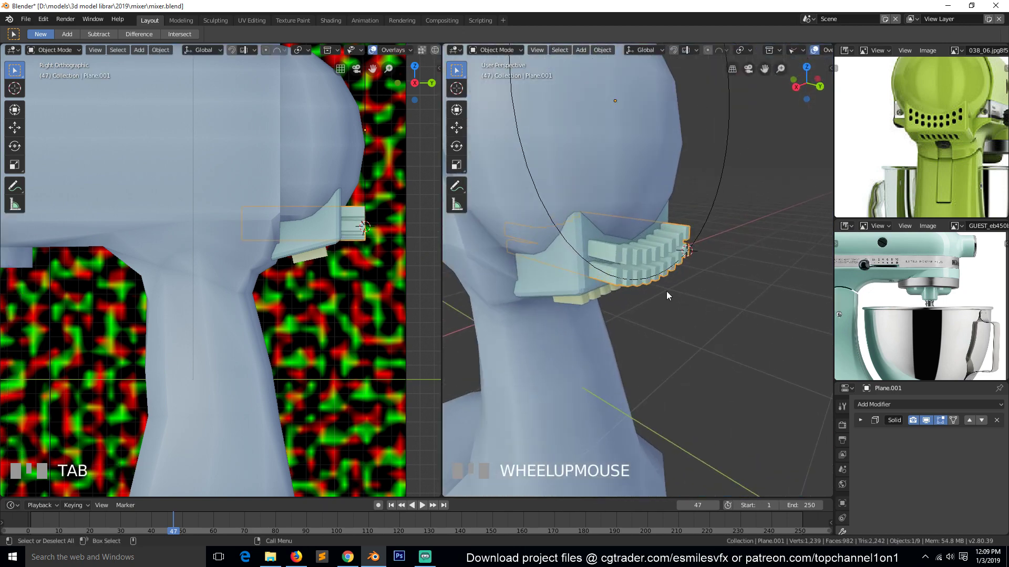
pyautogui.press('`')
pyautogui.click(572, 279)
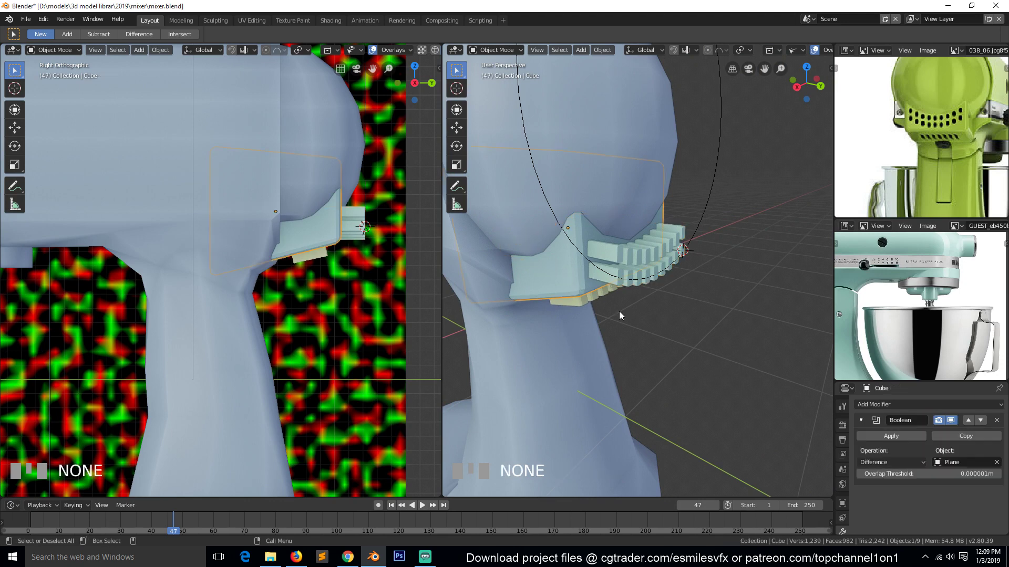
pyautogui.click(965, 436)
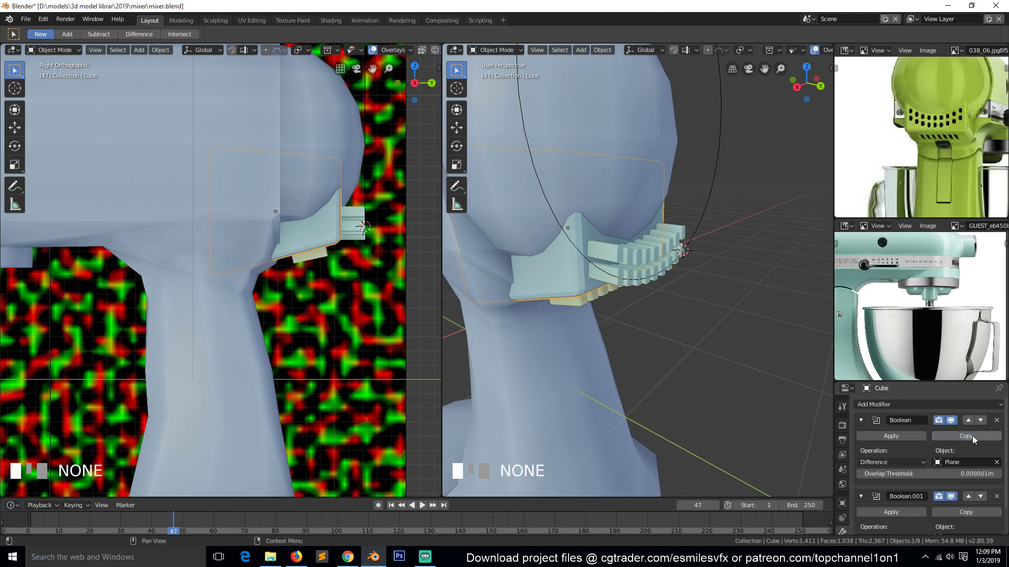
pyautogui.scroll(-2, 972, 496)
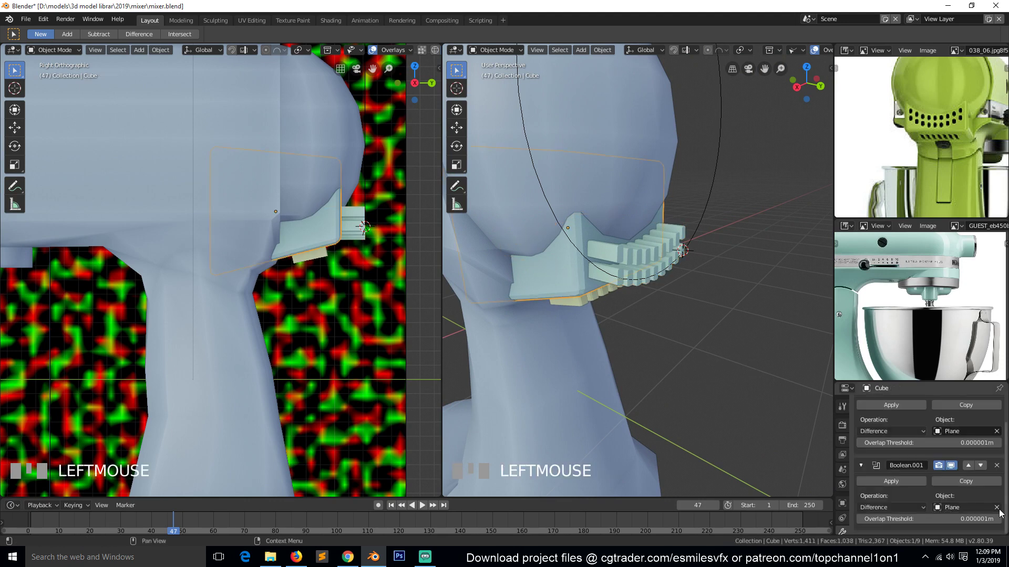
pyautogui.click(997, 508)
pyautogui.click(990, 508)
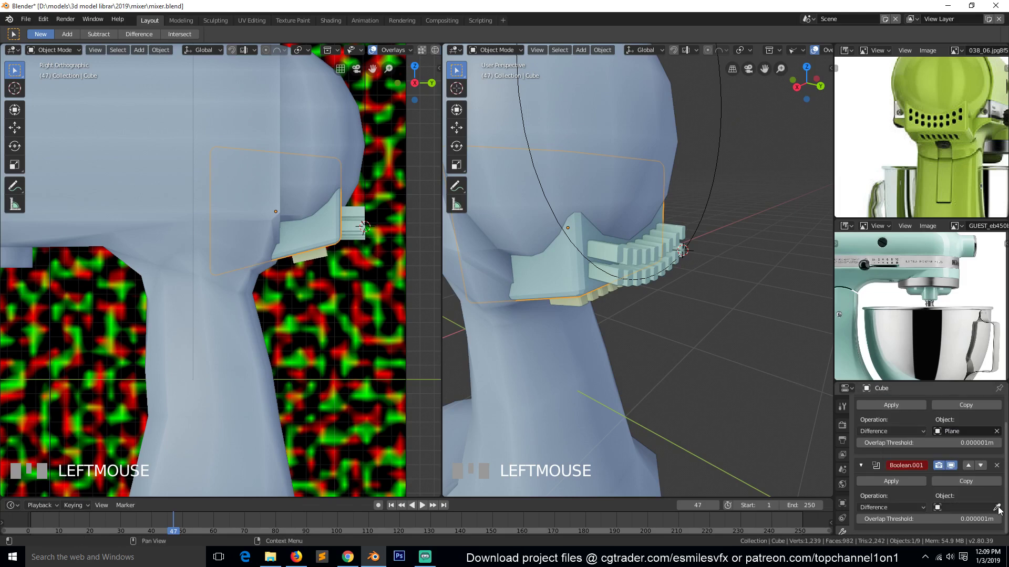
pyautogui.click(996, 508)
pyautogui.click(683, 245)
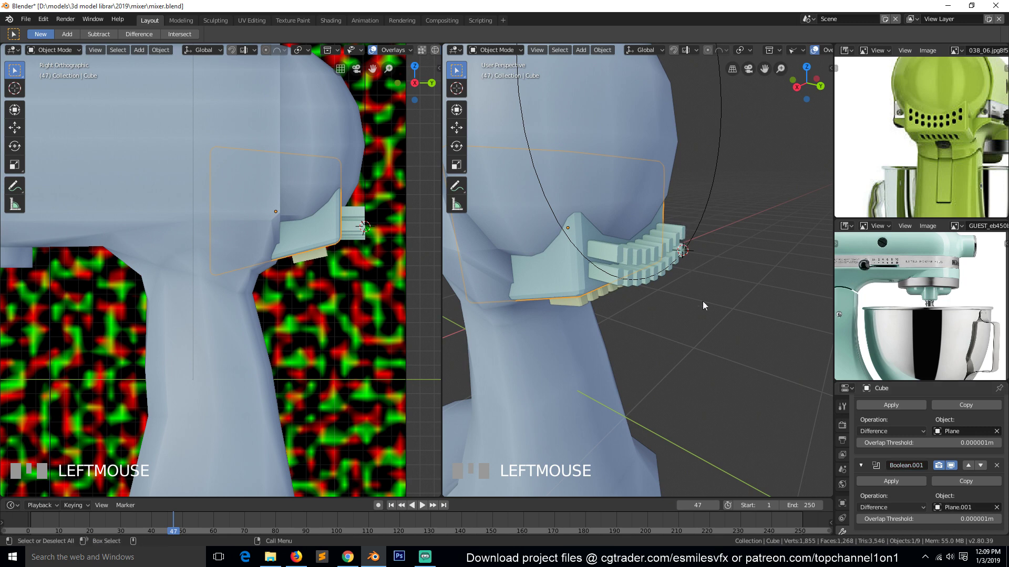
# - Save the file and hide the double-row vent slot cutter protruding from the rear housing
pyautogui.hotkey('ctrl', 's')
pyautogui.press('`')
pyautogui.moveTo(657, 311); pyautogui.dragTo(575, 248, button='middle')
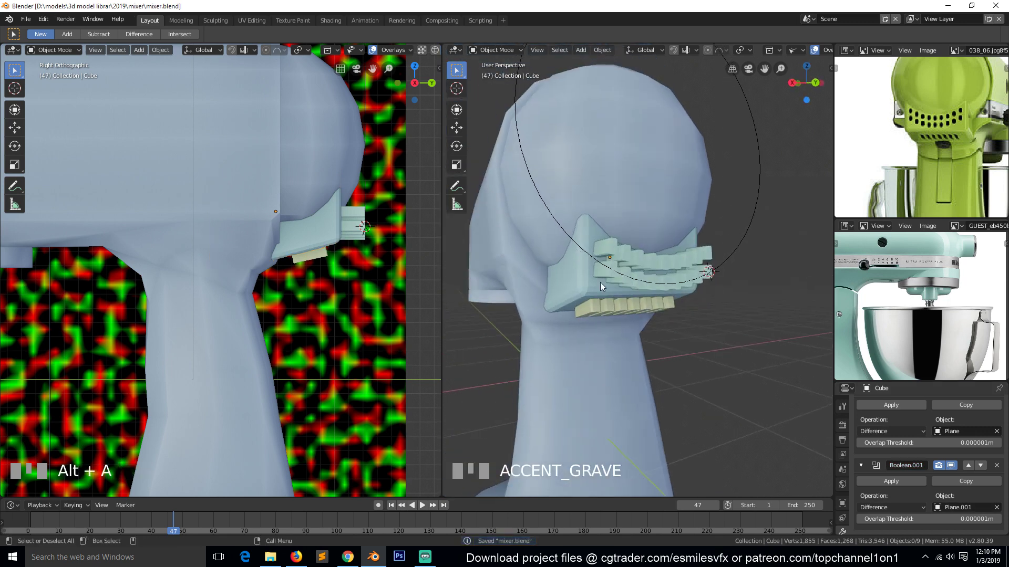
pyautogui.click(593, 286)
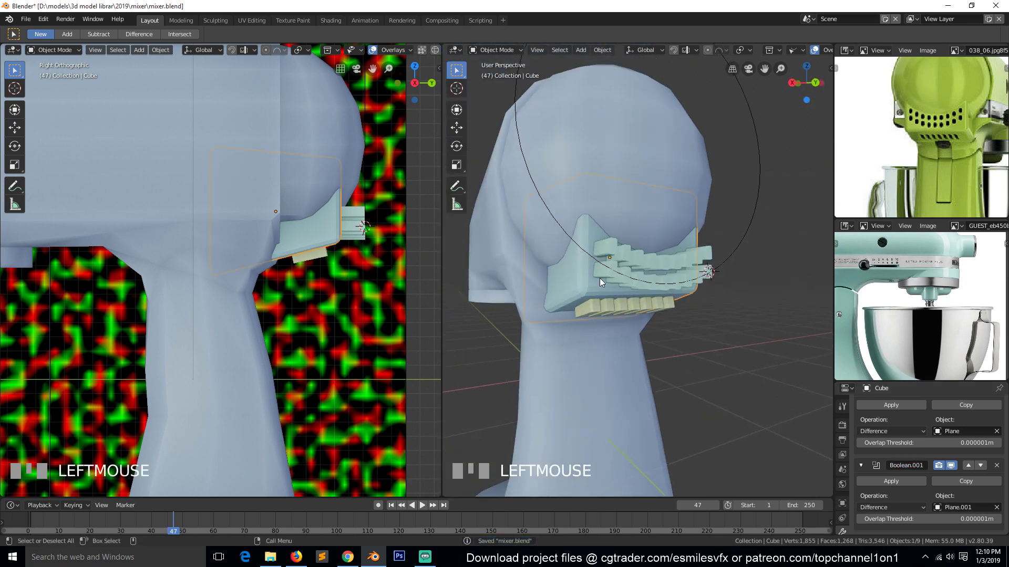
pyautogui.click(600, 279)
pyautogui.press('h')
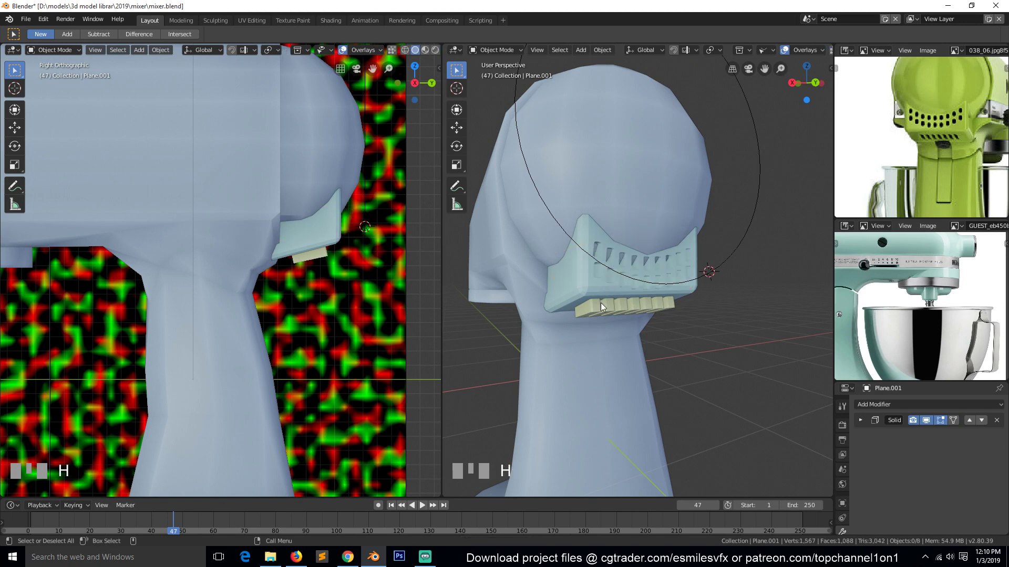
# - Hide the yellow slot cutter beneath the rear housing and save the file
pyautogui.click(599, 311)
pyautogui.press('h')
pyautogui.hotkey('ctrl', 's')
# - Apply both Boolean Difference modifiers on the rear vent housing
pyautogui.press('`')
pyautogui.moveTo(684, 312); pyautogui.dragTo(604, 273, button='middle')
pyautogui.click(600, 284)
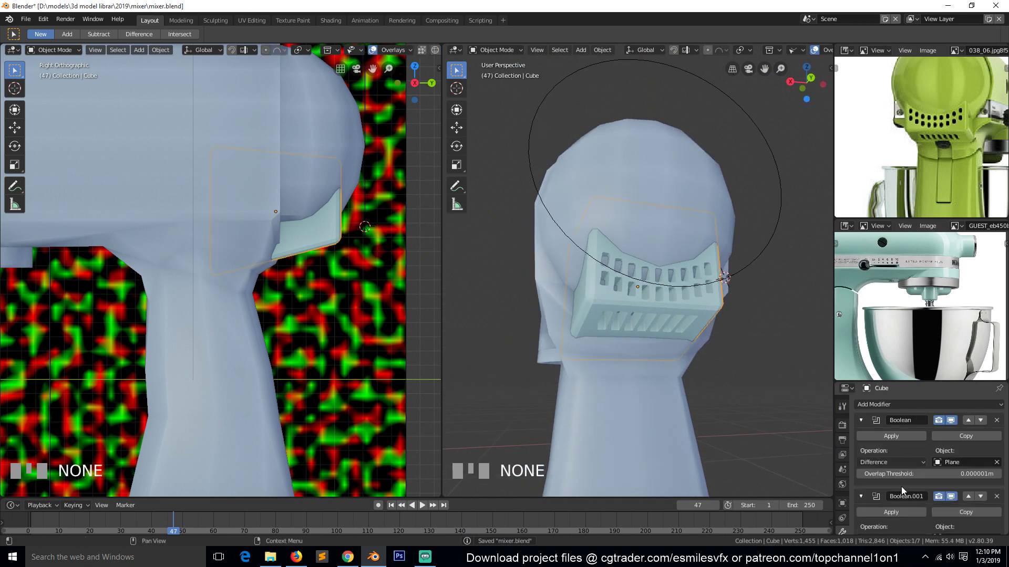
pyautogui.click(903, 437)
pyautogui.click(905, 436)
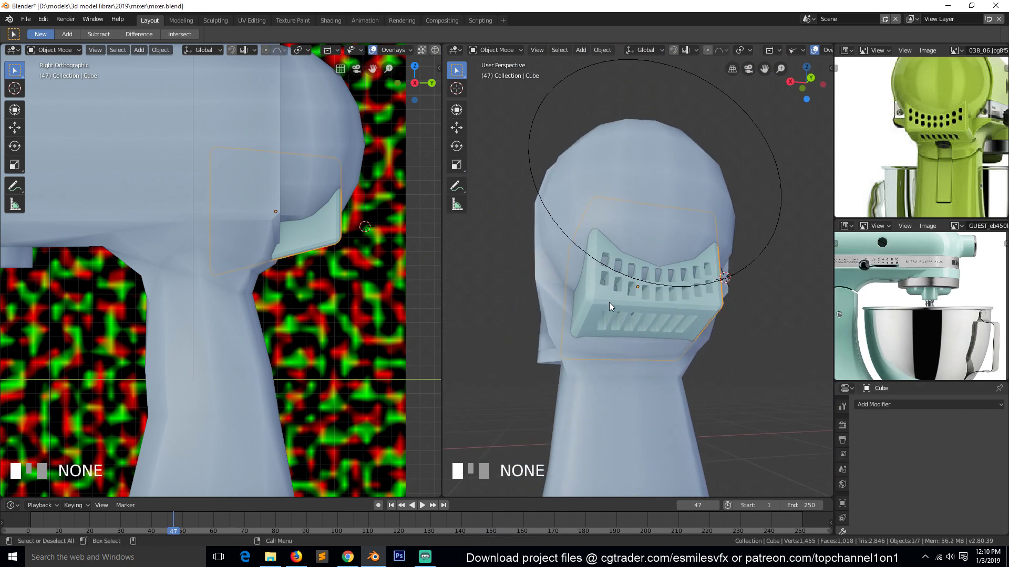
# - Isolate the rear vent housing in local view, open its mesh in Edit Mode and clear the selection
pyautogui.press('KP_Divide')
pyautogui.press('Tab')
pyautogui.press('`')
pyautogui.moveTo(610, 302); pyautogui.dragTo(738, 364, button='middle')
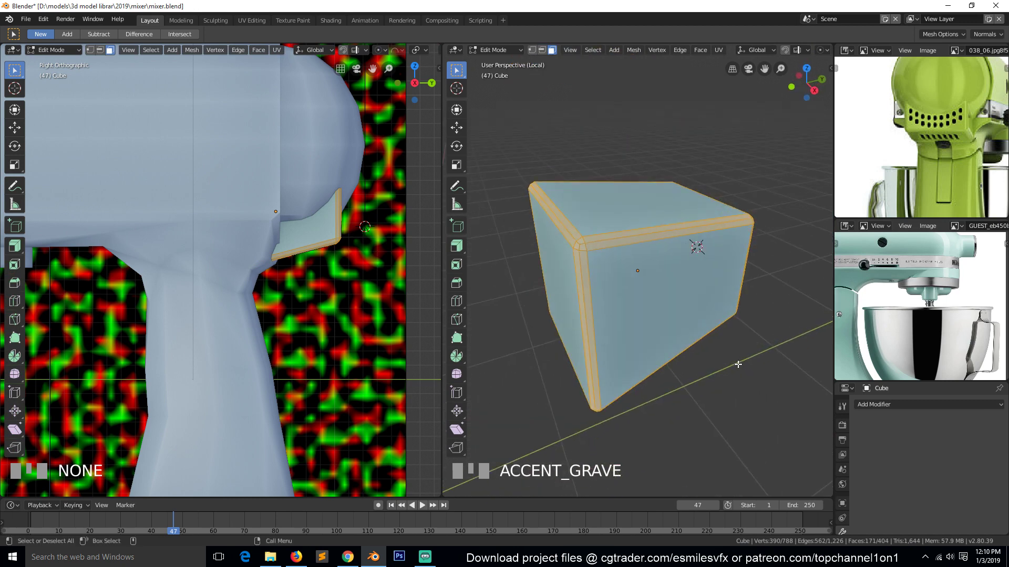
pyautogui.press('KP_3')
pyautogui.press('KP_1')
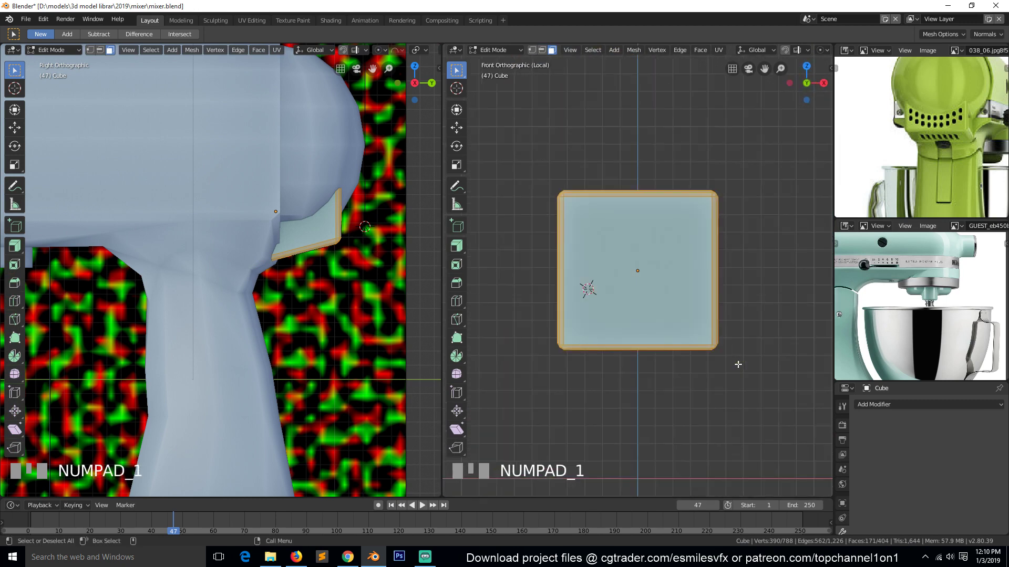
pyautogui.press('KP_3')
pyautogui.hotkey('alt', 'a')
pyautogui.scroll(3, 738, 364)
pyautogui.press('`')
pyautogui.moveTo(738, 364); pyautogui.dragTo(700, 297, button='middle')
# - In a wireframe right view, box-select the slot geometry inside the vent housing and delete its vertices
pyautogui.press('1')
pyautogui.scroll(5, 629, 245)
pyautogui.press('`')
pyautogui.scroll(-4, 618, 218)
pyautogui.press('`')
pyautogui.press('KP_1')
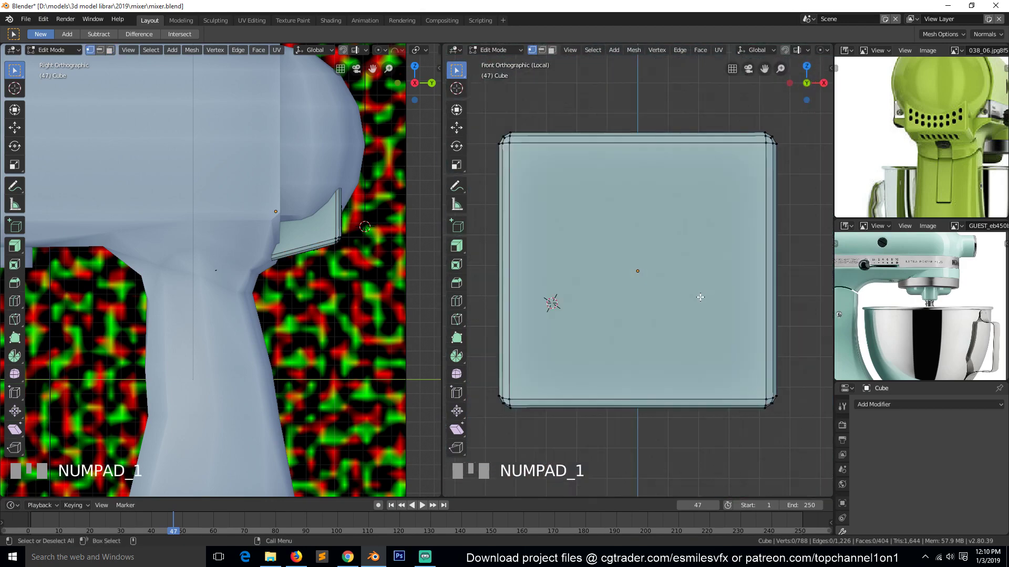
pyautogui.press('KP_3')
pyautogui.press('z')
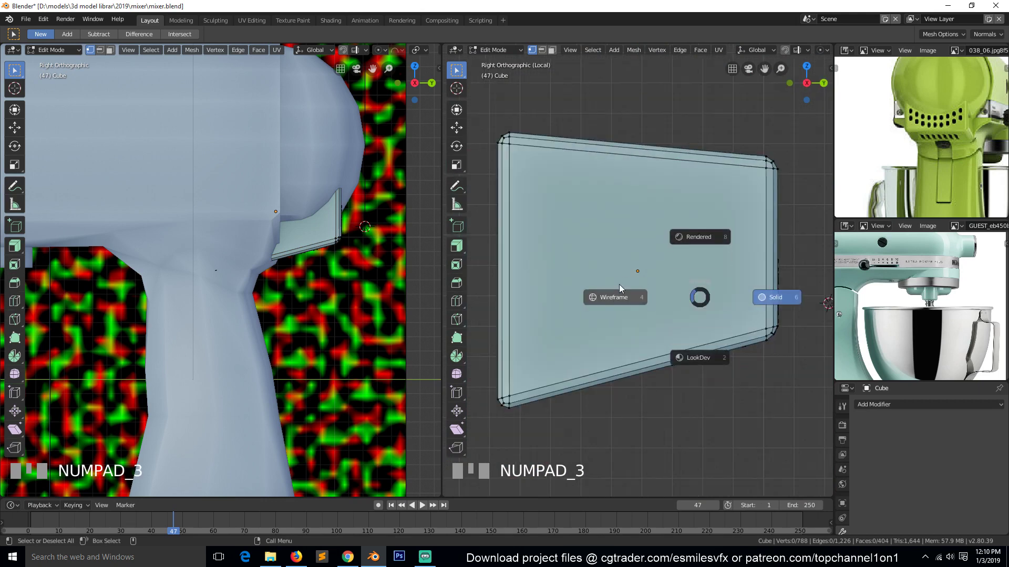
pyautogui.click(619, 284)
pyautogui.scroll(-2, 618, 285)
pyautogui.hotkey('alt', 'a')
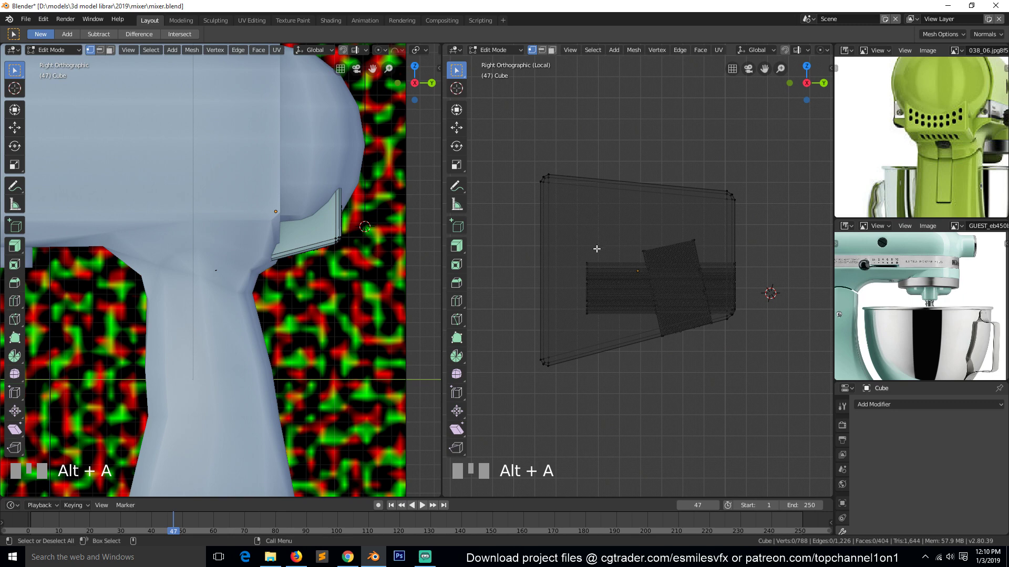
pyautogui.press('n')
pyautogui.press('n')
pyautogui.moveTo(570, 196); pyautogui.dragTo(708, 315)
pyautogui.press('x')
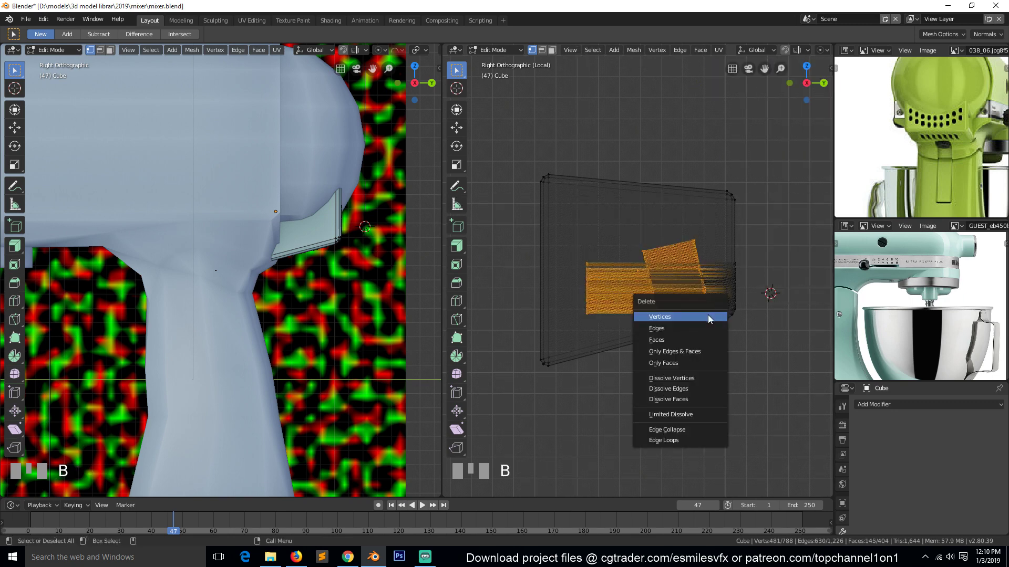
pyautogui.click(708, 318)
# - Circle-select the leftover interior vertices near the lower rear corner, delete them, and return the housing to solid shading in Object Mode
pyautogui.press('c')
pyautogui.click(712, 309)
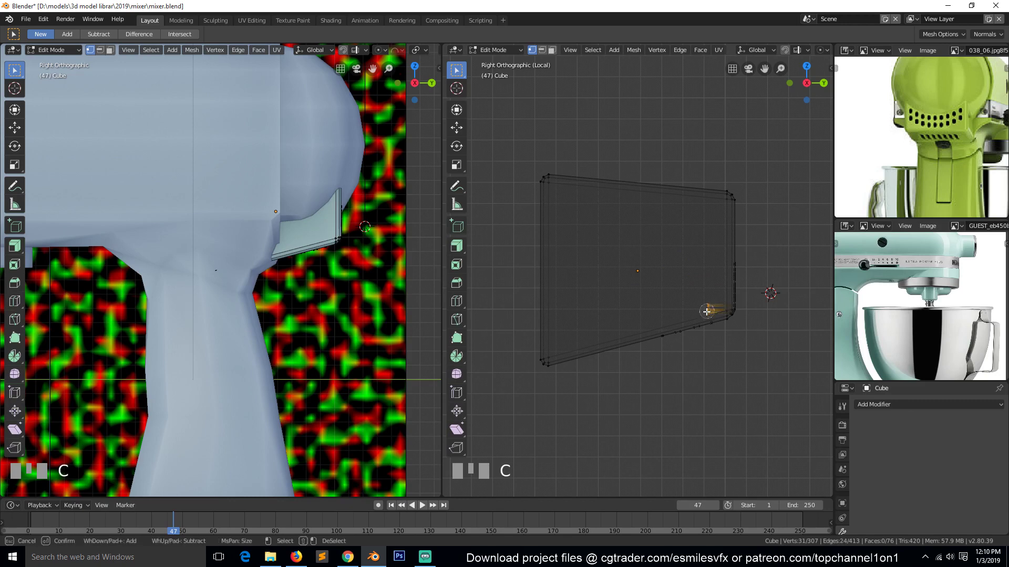
pyautogui.rightClick(712, 309)
pyautogui.press('x')
pyautogui.click(714, 285)
pyautogui.press('Tab')
pyautogui.press('z')
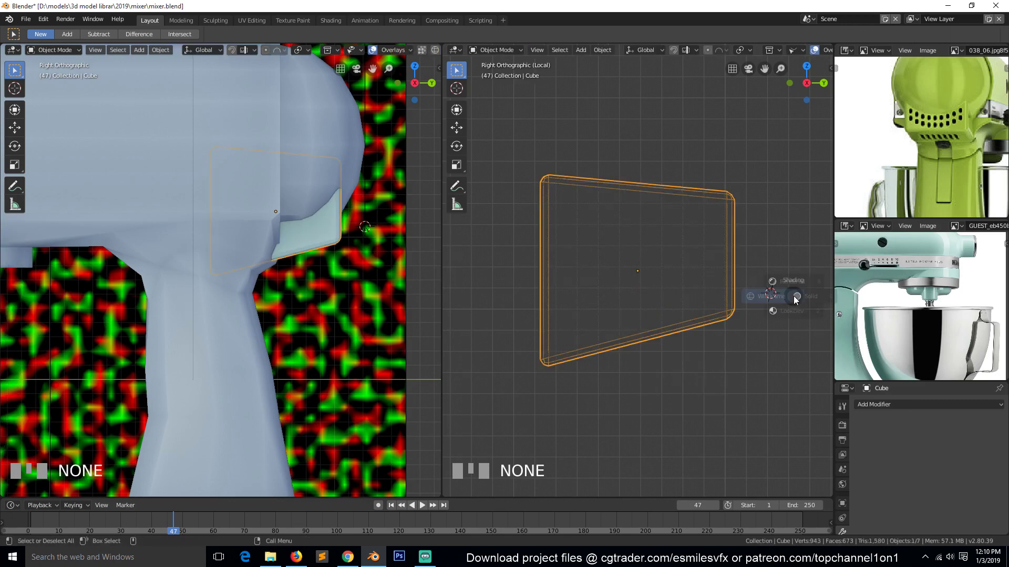
pyautogui.click(725, 293)
# - Inspect the cleaned slots' topology, and undo the vertex deletions and the applied Boolean modifiers
pyautogui.press('`')
pyautogui.moveTo(725, 294); pyautogui.dragTo(610, 271, button='middle')
pyautogui.scroll(2, 595, 287)
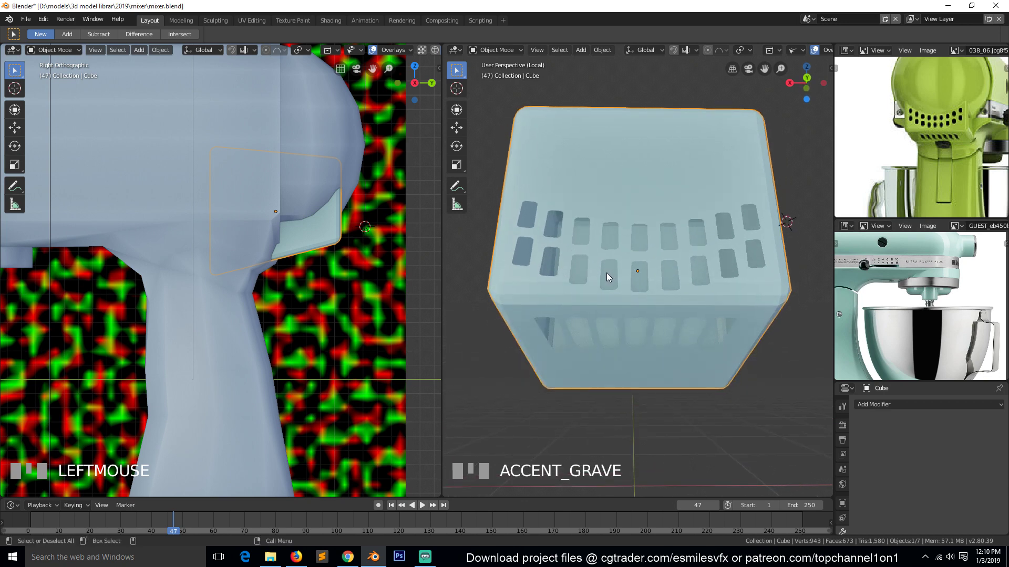
pyautogui.press('Tab')
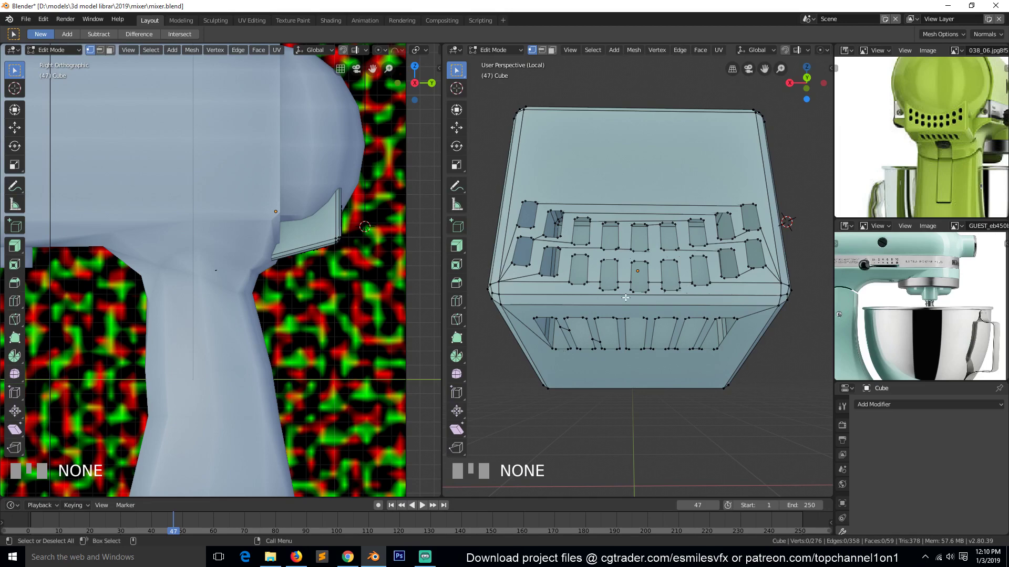
pyautogui.press('Tab')
pyautogui.hotkey('ctrl', 'z')
pyautogui.hotkey('ctrl', 'z')
pyautogui.hotkey('ctrl', 'z')
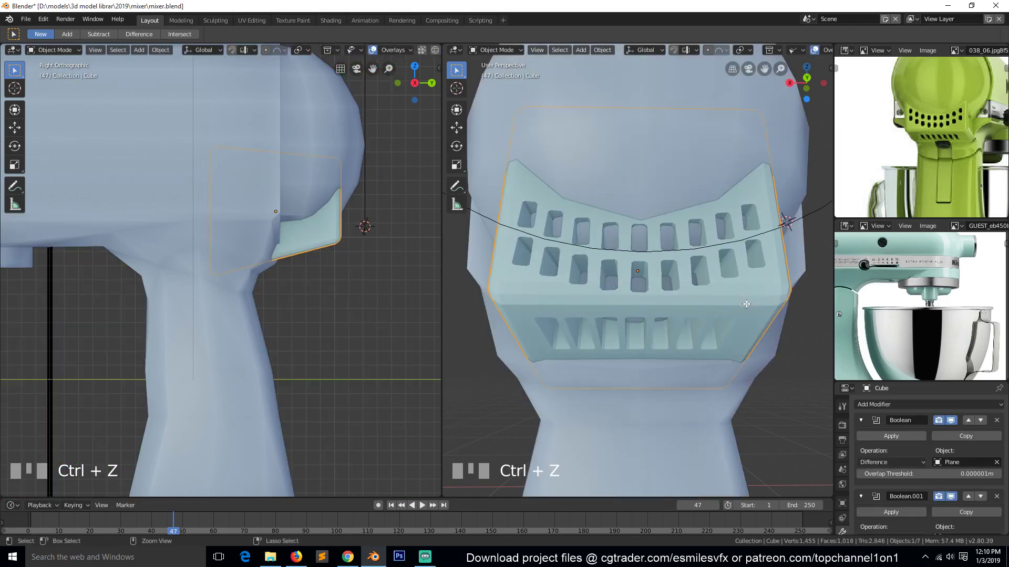
# - Unhide the slot cutters and move the double-row cutter up about 0.0189 m along Z
pyautogui.hotkey('alt', 'h')
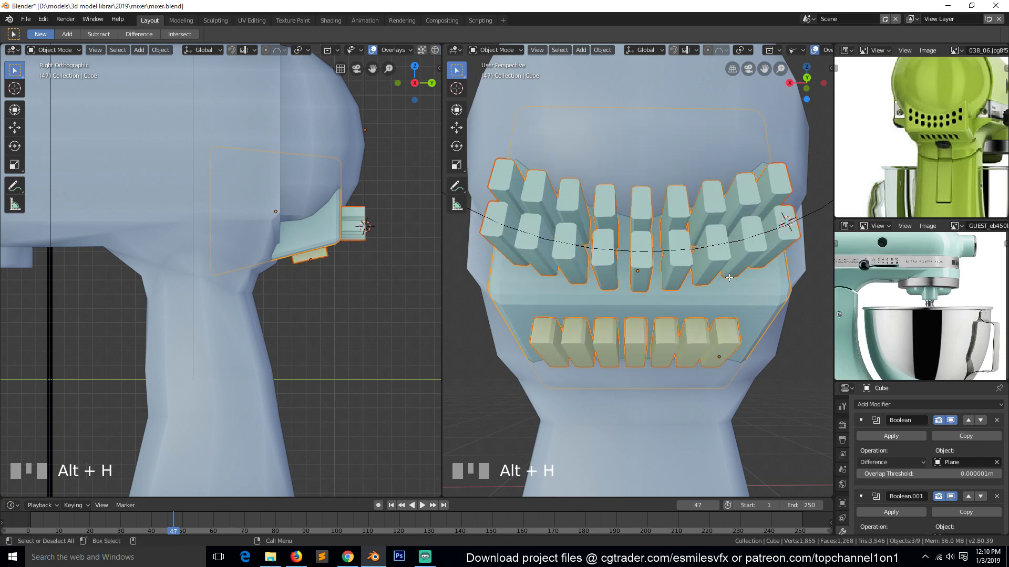
pyautogui.hotkey('alt', 'a')
pyautogui.click(759, 251)
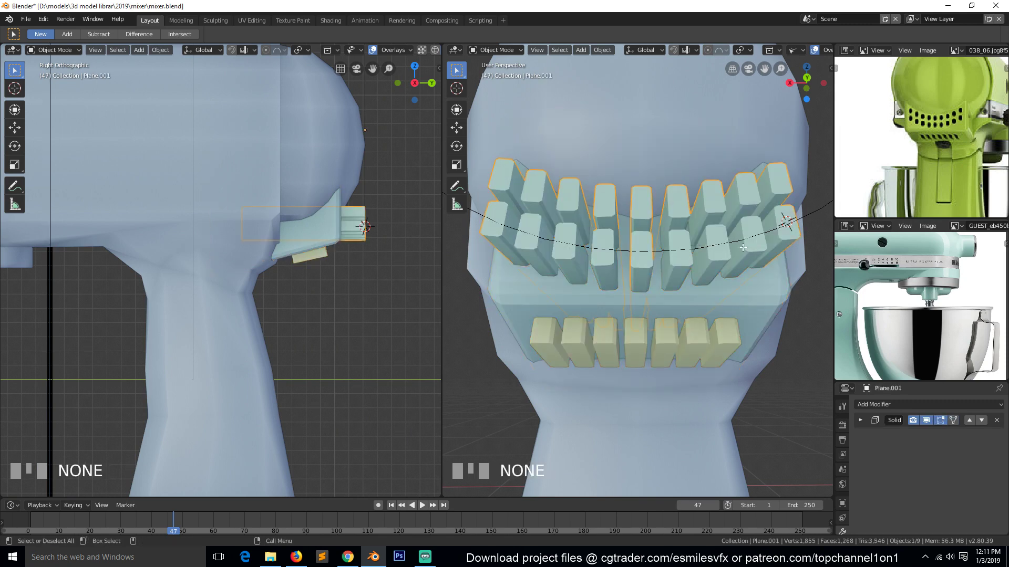
pyautogui.press('g')
pyautogui.press('z')
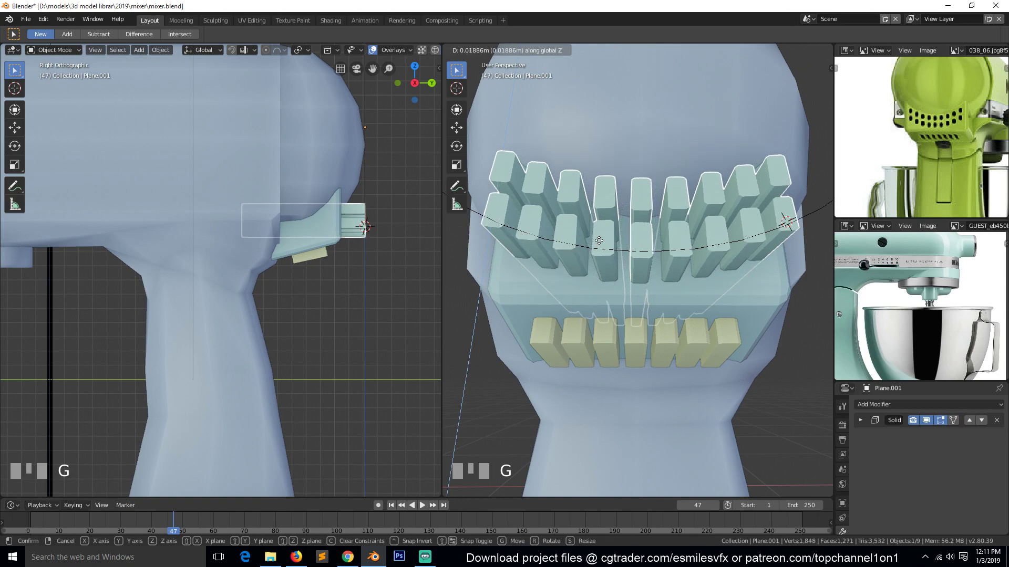
pyautogui.click(599, 240)
pyautogui.moveTo(598, 241); pyautogui.dragTo(652, 264, button='middle')
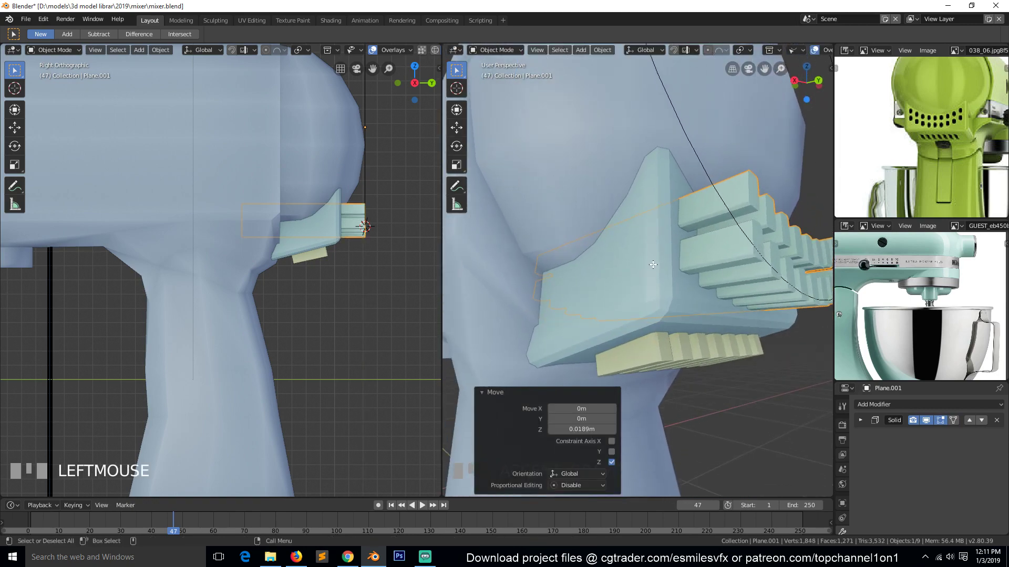
# - Apply both Booleans on the vent housing, check the slot cuts in its isolated mesh, and undo the application
pyautogui.click(684, 284)
pyautogui.click(893, 436)
pyautogui.click(899, 437)
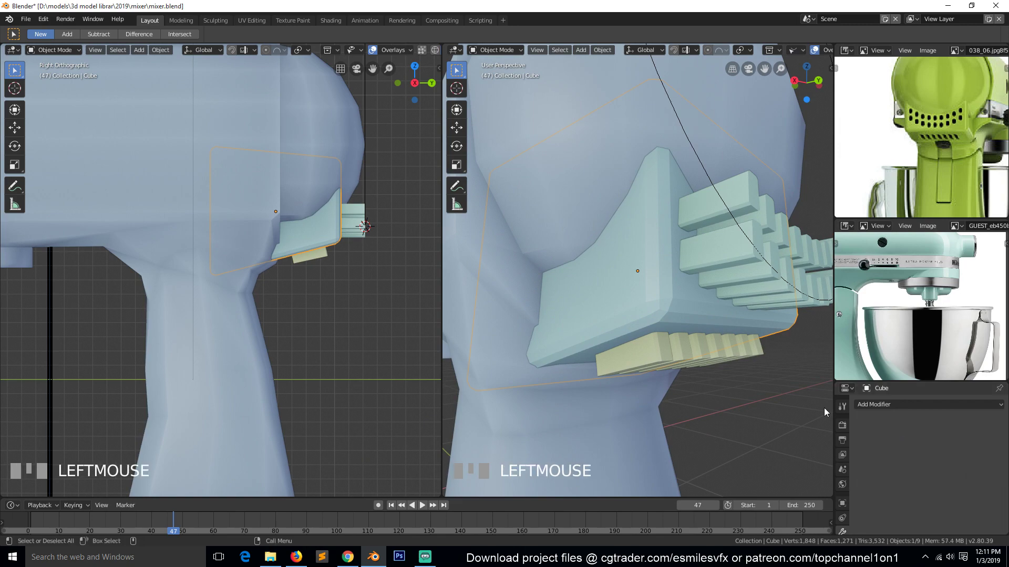
pyautogui.press('`')
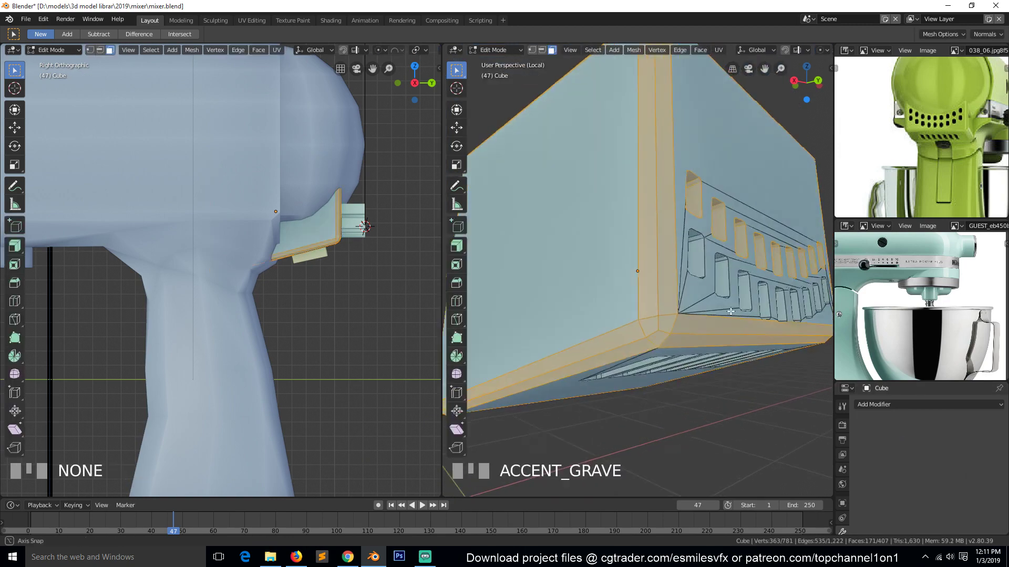
pyautogui.moveTo(748, 310); pyautogui.dragTo(717, 334, button='middle')
pyautogui.hotkey('ctrl', 'z')
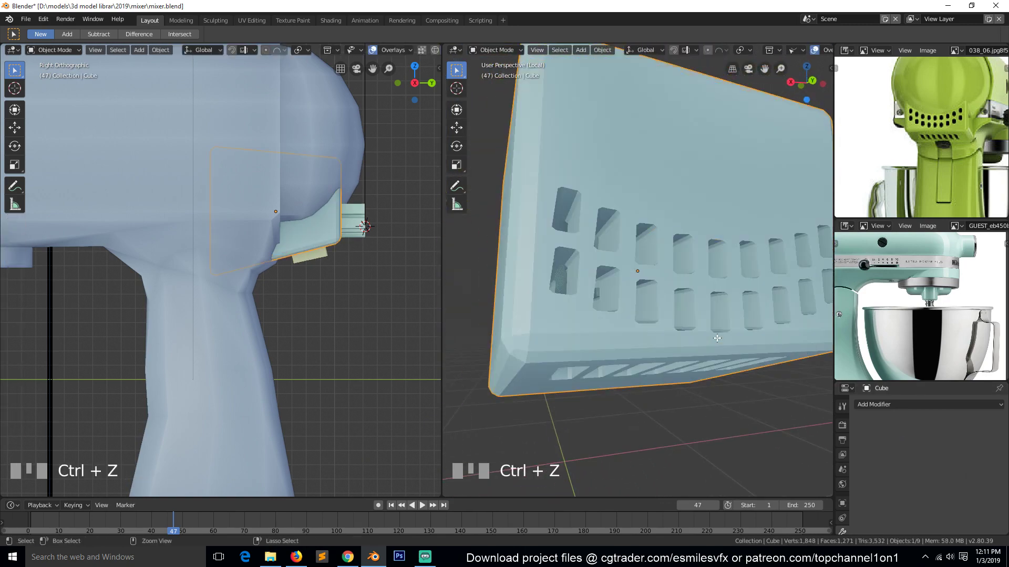
# - Raise the double-row slot cutter by about another 0.019 m along Z
pyautogui.click(709, 294)
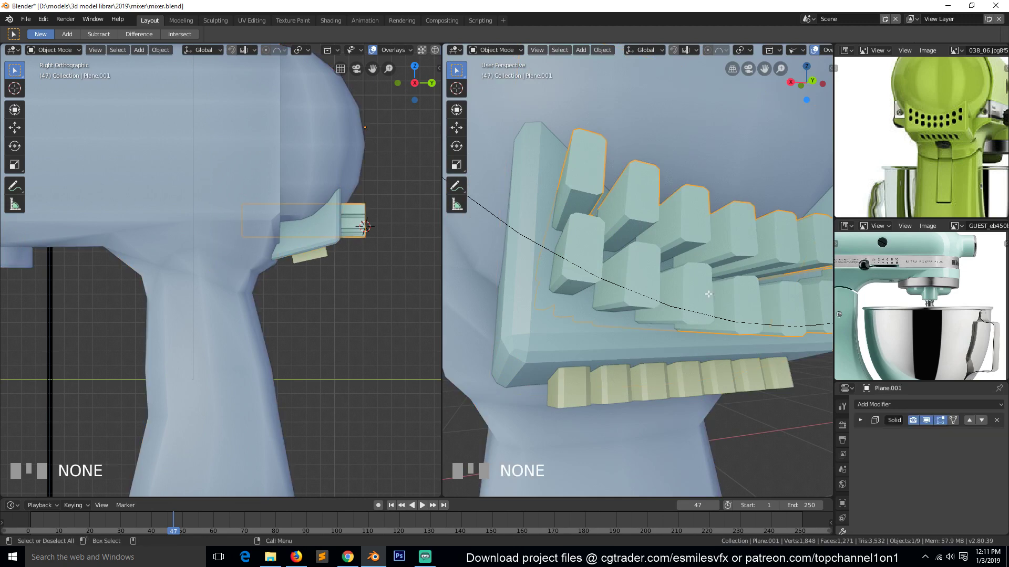
pyautogui.press('g')
pyautogui.press('z')
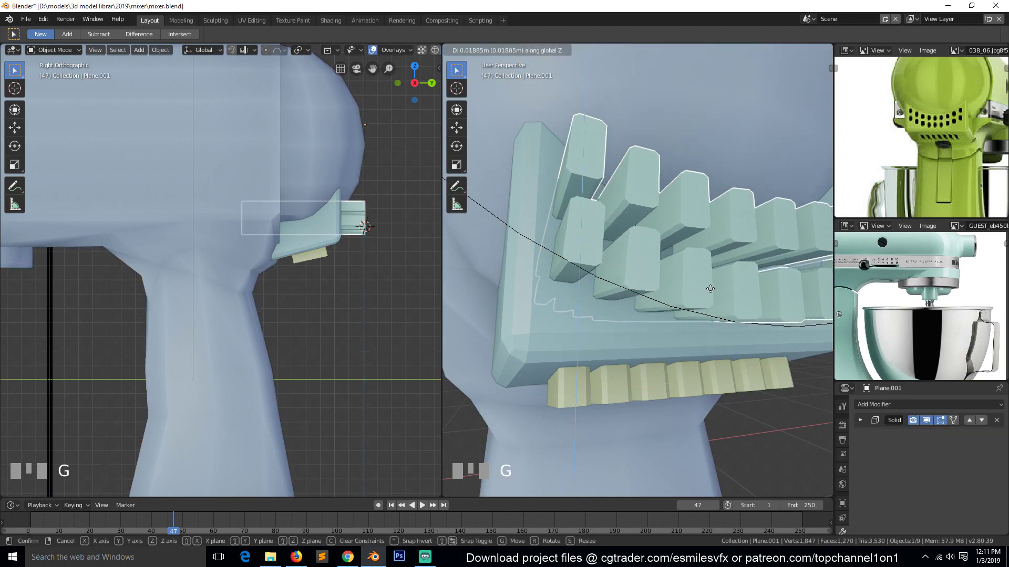
pyautogui.click(710, 292)
# - Select the rear vent housing and apply its two Boolean Difference modifiers with the repositioned cutter
pyautogui.click(710, 291)
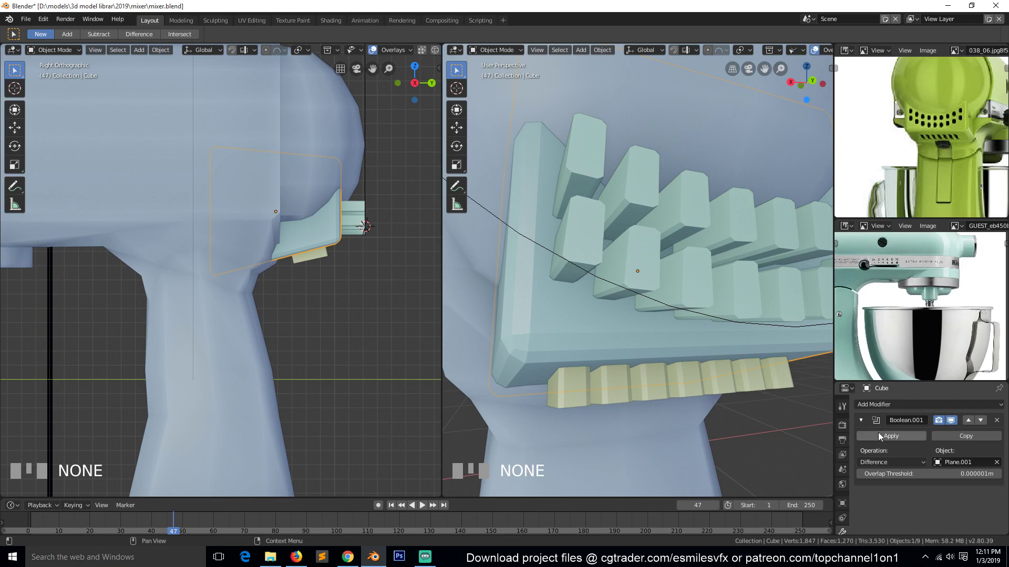
pyautogui.click(691, 339)
pyautogui.click(657, 349)
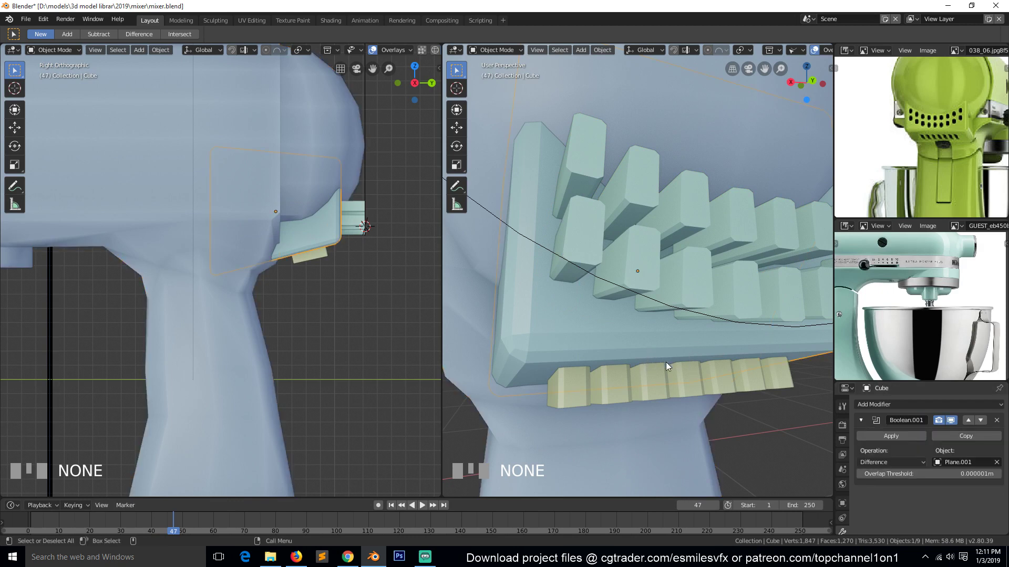
pyautogui.click(906, 434)
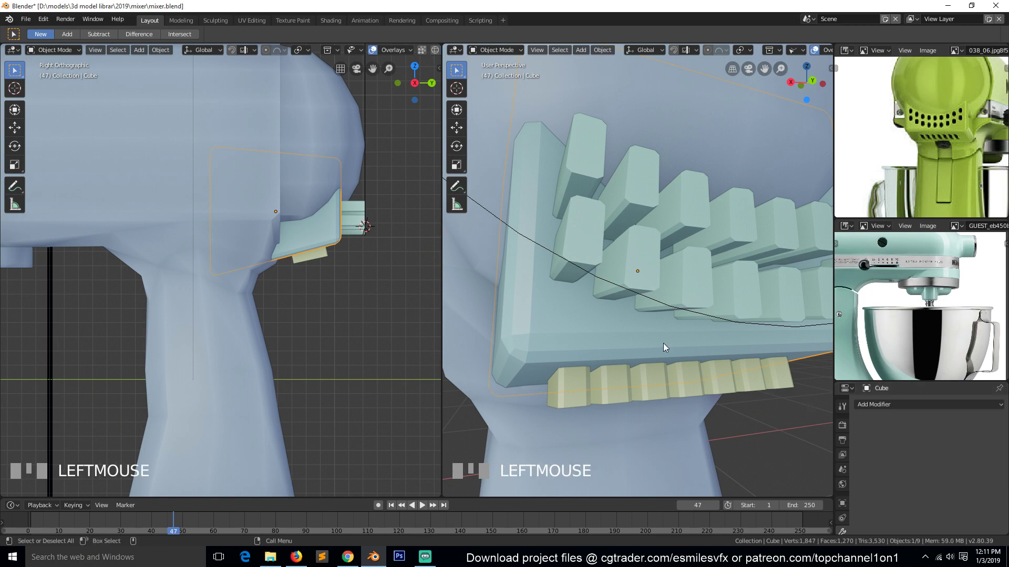
# - Isolate the vent housing, open its mesh for editing with nothing selected, and check the cut slots
pyautogui.press('KP_Divide')
pyautogui.press('Tab')
pyautogui.hotkey('shift', '`')
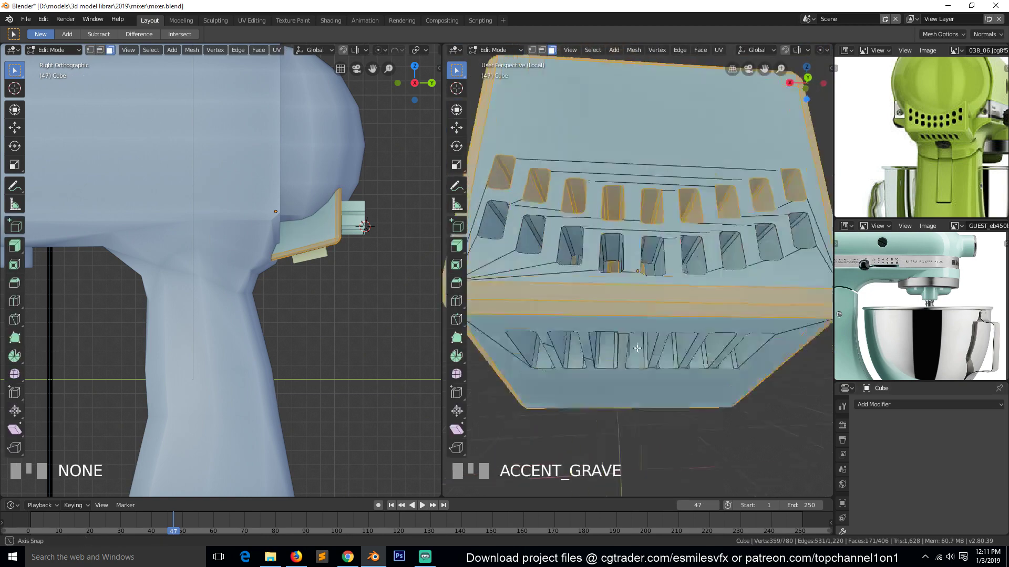
pyautogui.press('a')
pyautogui.press('`')
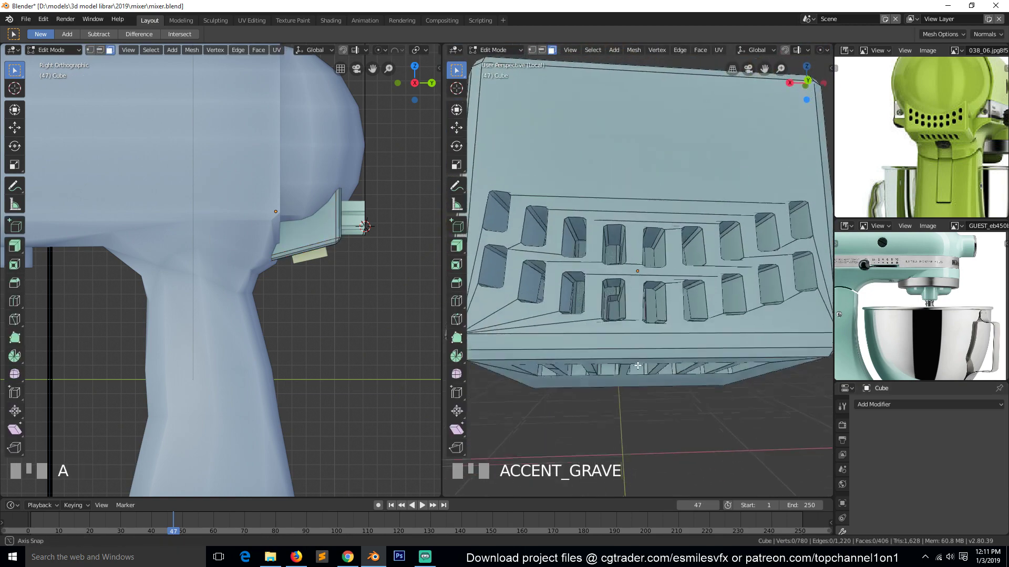
pyautogui.click(698, 359)
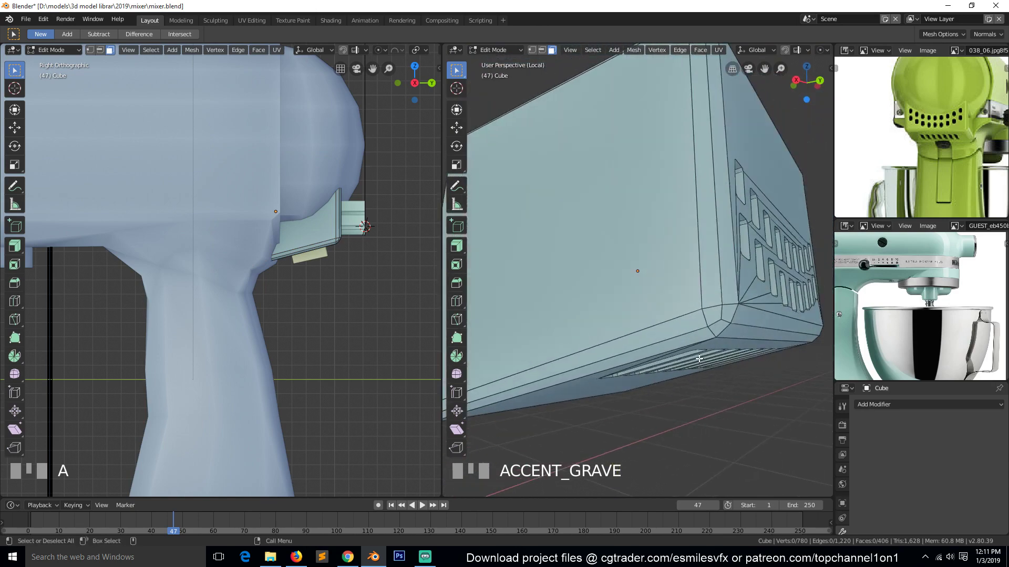
# - Box-select the interior slot geometry in a wireframe right view of the housing and delete its vertices
pyautogui.press('KP_1')
pyautogui.press('KP_3')
pyautogui.press('z')
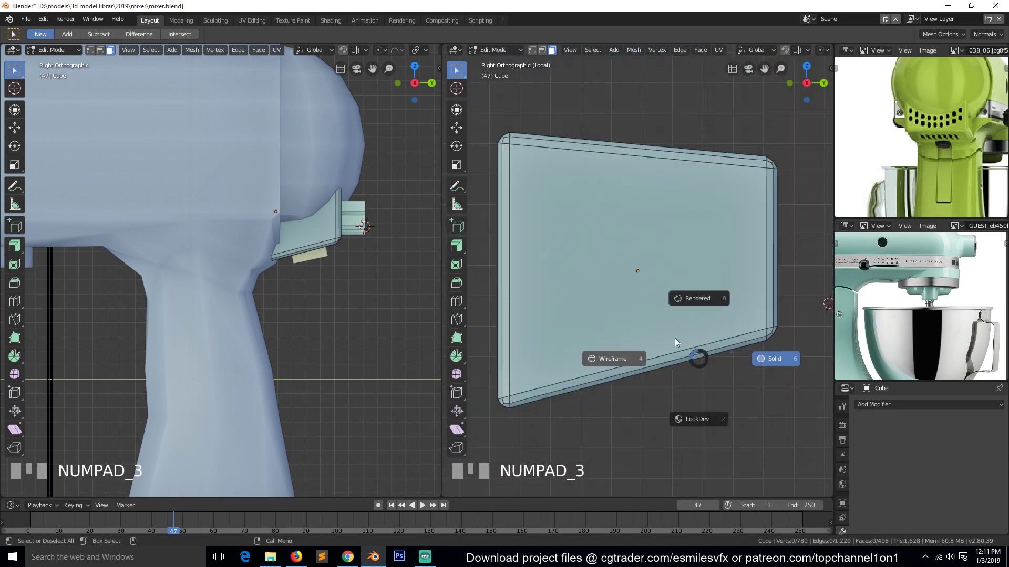
pyautogui.click(616, 333)
pyautogui.press('1')
pyautogui.press('b')
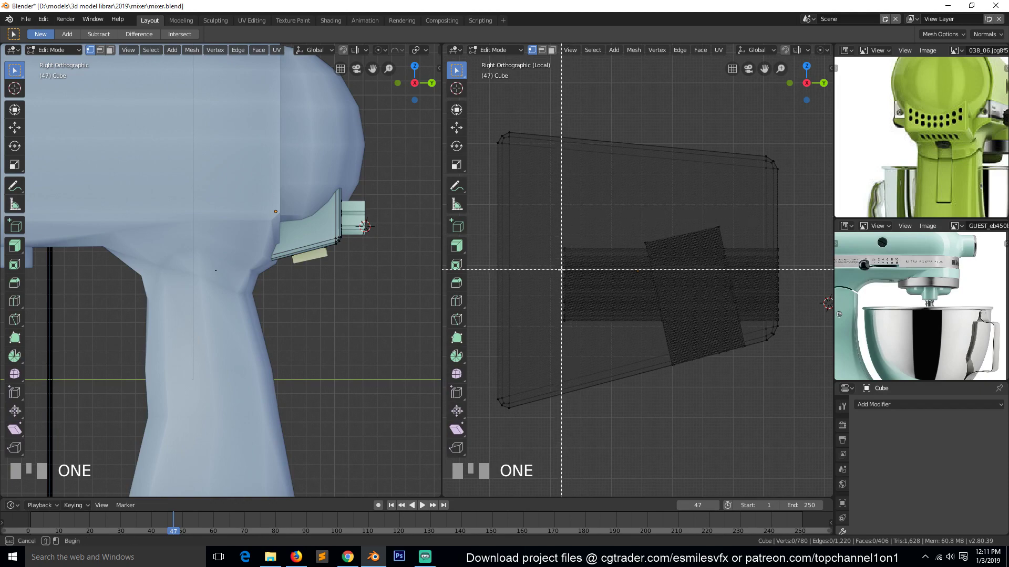
pyautogui.moveTo(547, 207); pyautogui.dragTo(762, 335)
pyautogui.press('z')
pyautogui.click(747, 325)
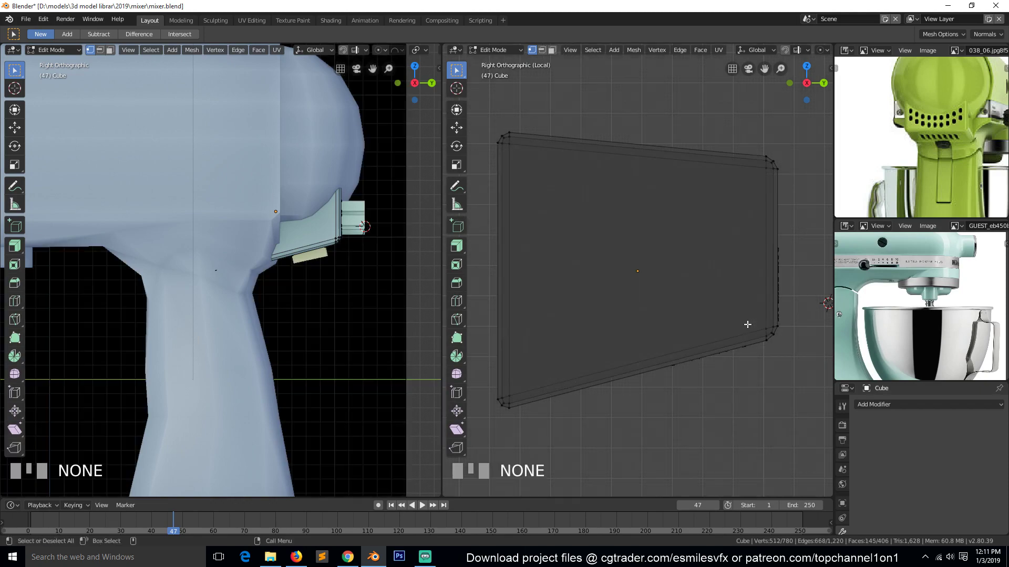
pyautogui.press('z')
pyautogui.click(669, 286)
pyautogui.press('x')
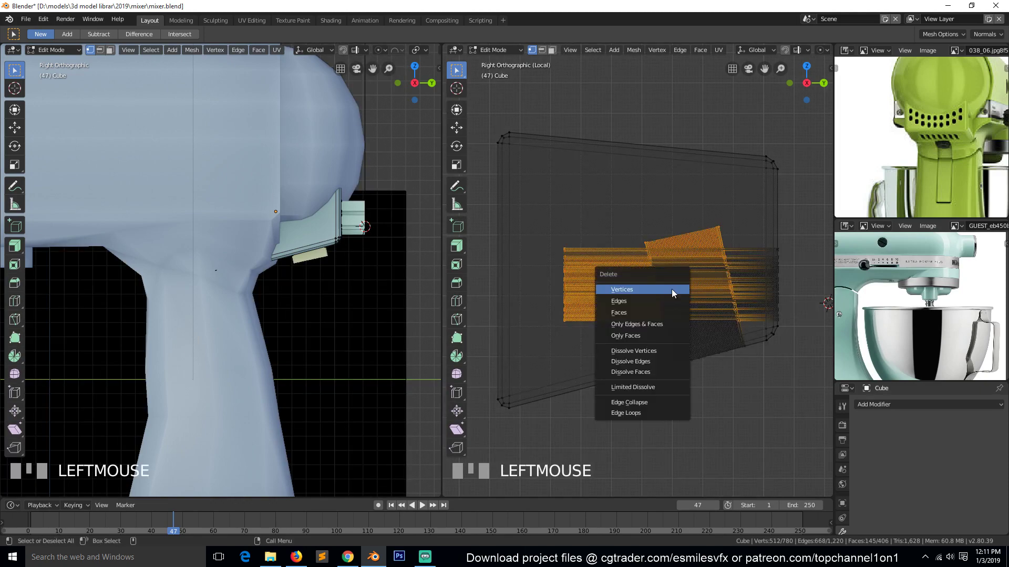
pyautogui.click(672, 288)
# - Return the housing to solid shading in Object Mode, save the file, and check the topology around the slots
pyautogui.press('Tab')
pyautogui.press('z')
pyautogui.click(836, 317)
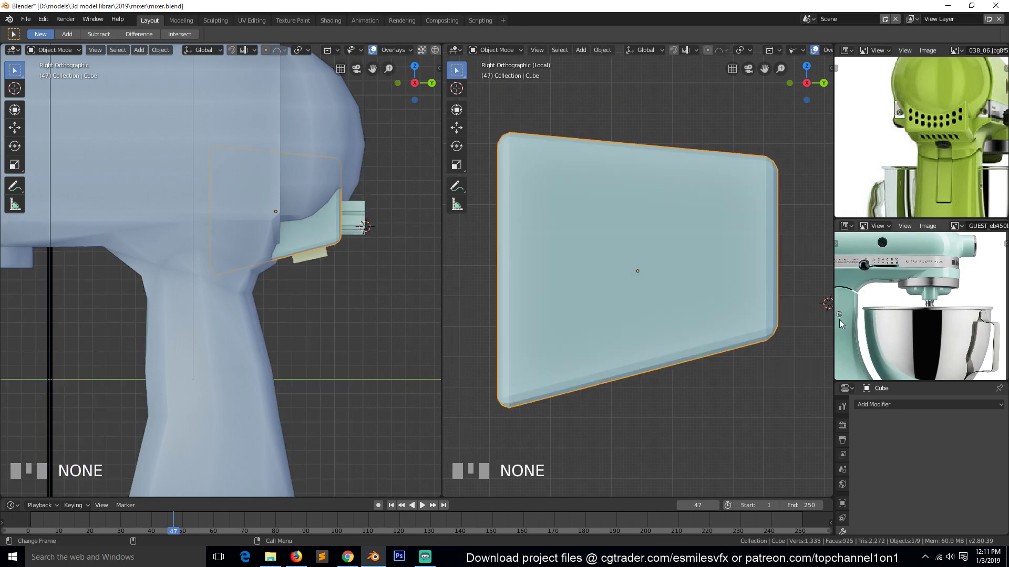
pyautogui.moveTo(756, 331)
pyautogui.mouseDown(button='middle')
pyautogui.moveTo(633, 343)
pyautogui.moveTo(682, 340)
pyautogui.mouseUp(button='middle')
pyautogui.hotkey('ctrl', 's')
pyautogui.press('Tab')
pyautogui.scroll(-3, 633, 343)
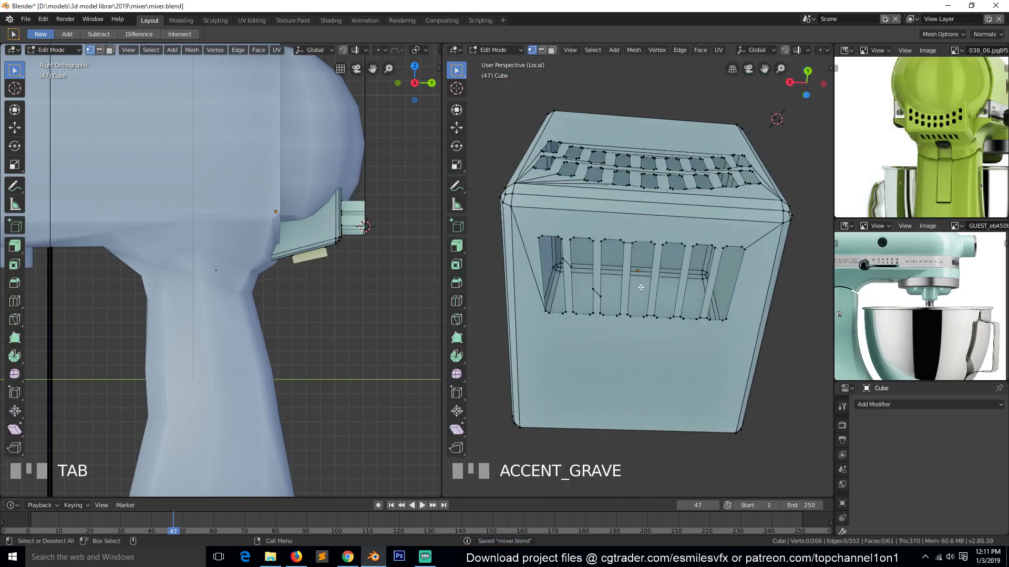
pyautogui.press('Tab')
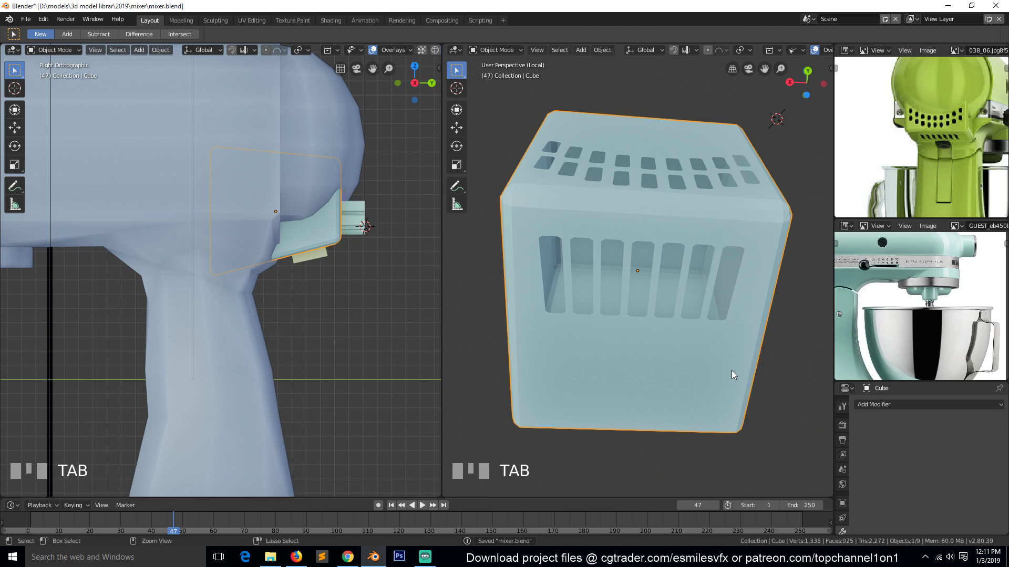
# - Try a level 2 Subdivision Surface modifier on the vent housing and remove it
pyautogui.hotkey('ctrl', '2')
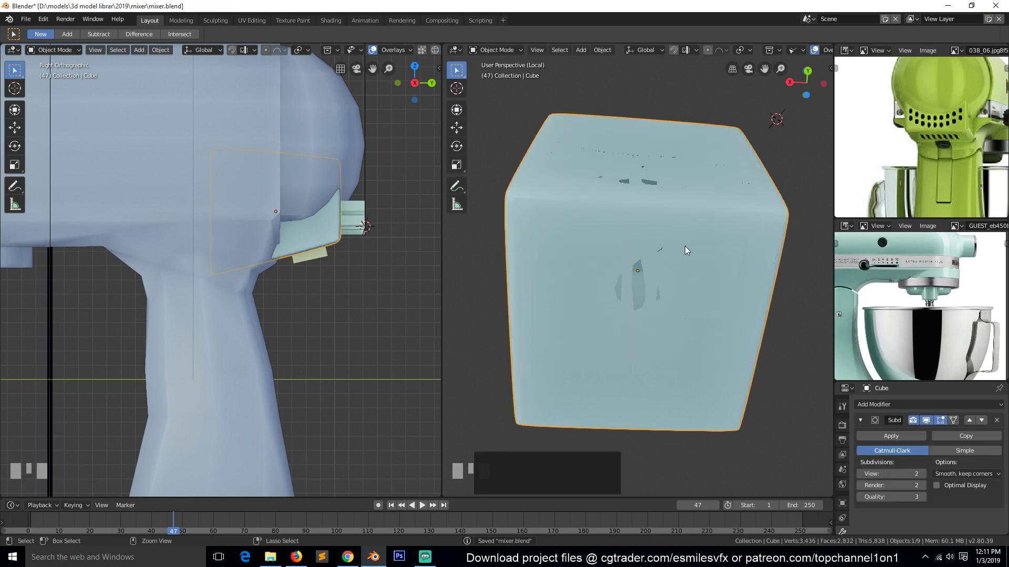
pyautogui.scroll(-3, 678, 247)
pyautogui.scroll(4, 675, 250)
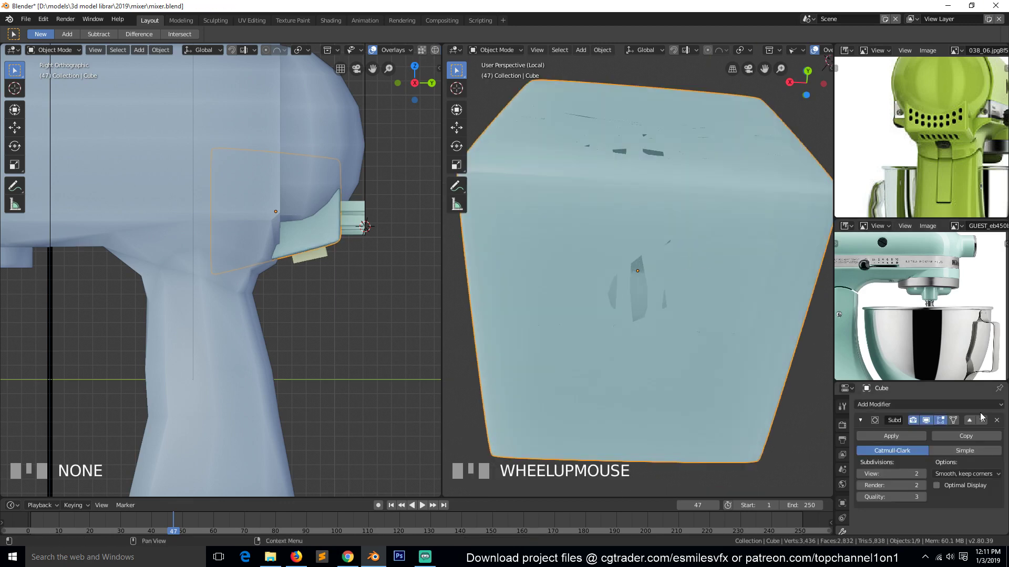
pyautogui.click(996, 421)
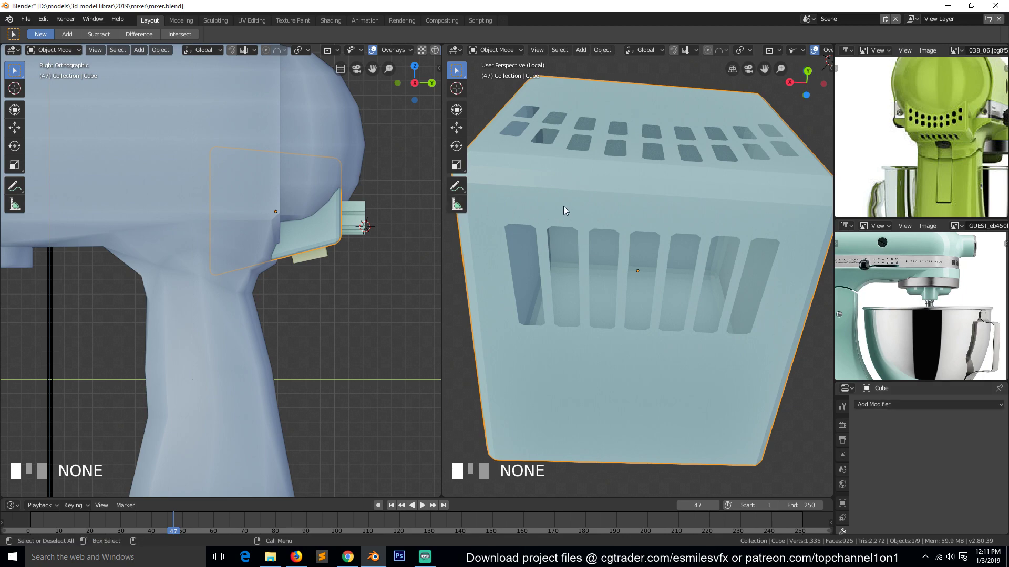
# - Save the file and examine the housing's topology around the rear and underside slots in Edit Mode
pyautogui.hotkey('ctrl', 's')
pyautogui.press('`')
pyautogui.press('Tab')
pyautogui.press('a')
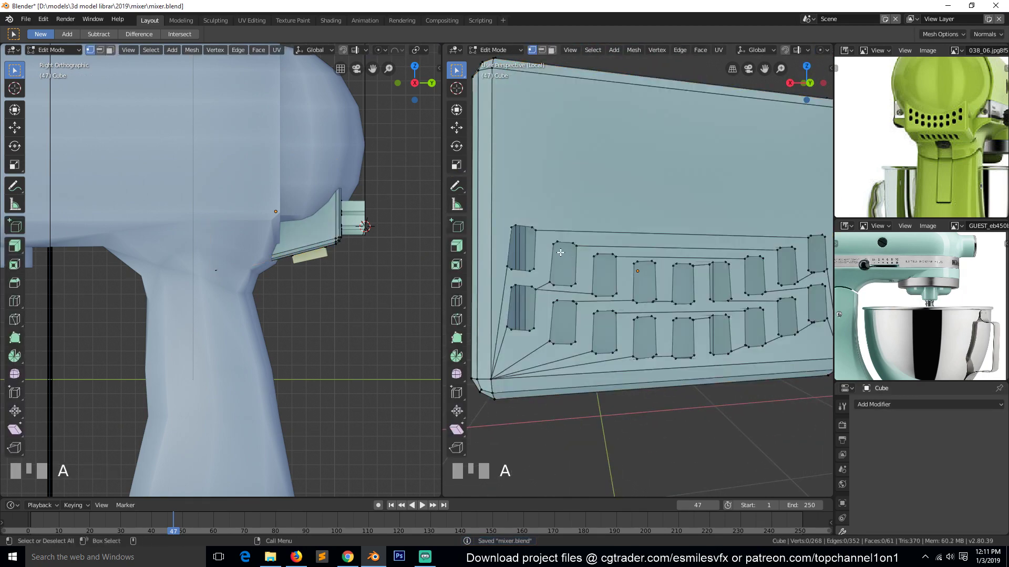
pyautogui.press('`')
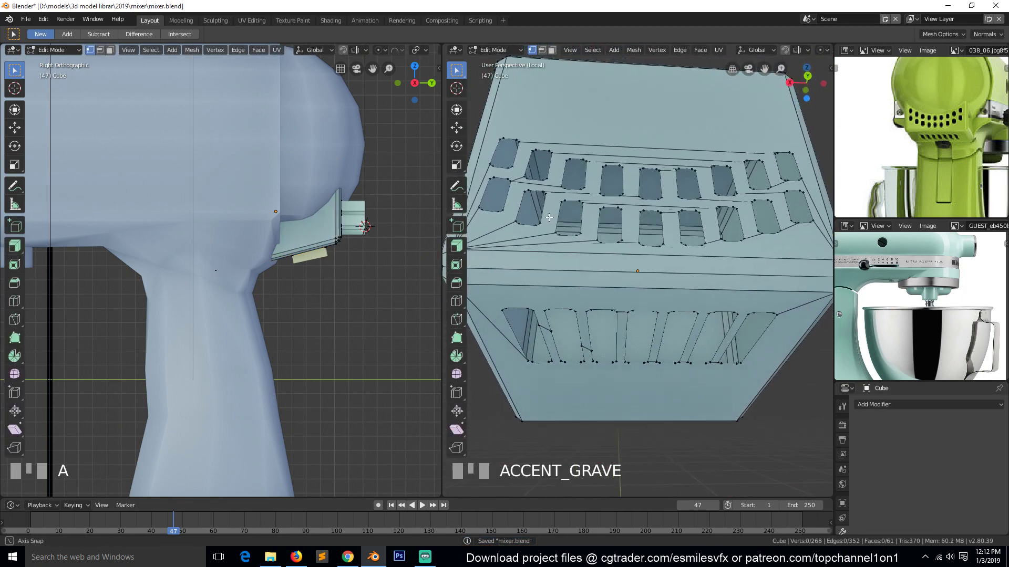
pyautogui.moveTo(549, 217); pyautogui.dragTo(616, 240, button='middle')
pyautogui.scroll(-3, 591, 261)
pyautogui.press('Tab')
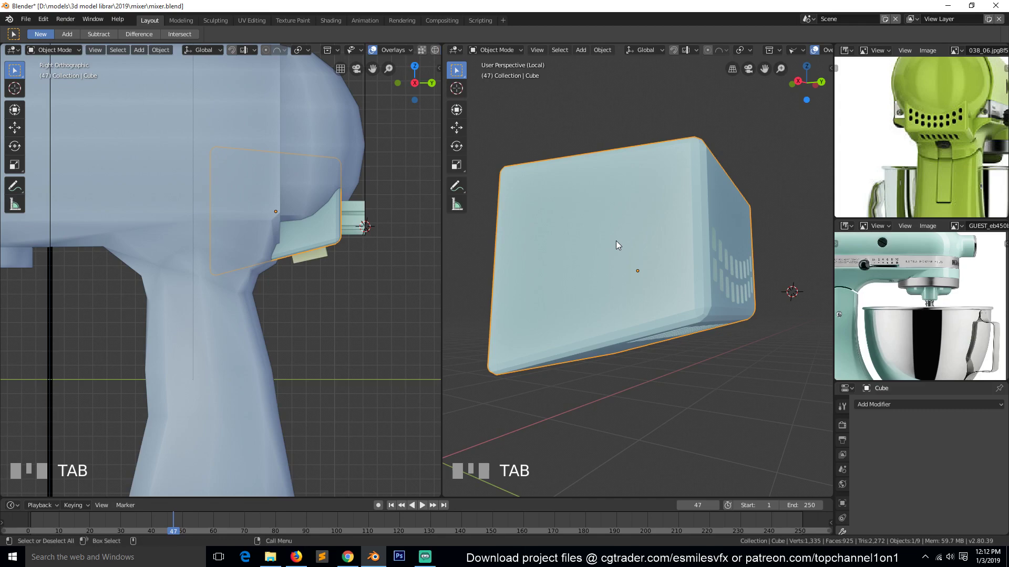
# - Leave the housing's isolated view, select the mixer body, and disable viewport display of its Bevel and Mirror modifiers
pyautogui.press('KP_Divide')
pyautogui.scroll(-3, 616, 240)
pyautogui.press('`')
pyautogui.moveTo(593, 237); pyautogui.dragTo(651, 210, button='middle')
pyautogui.click(650, 210)
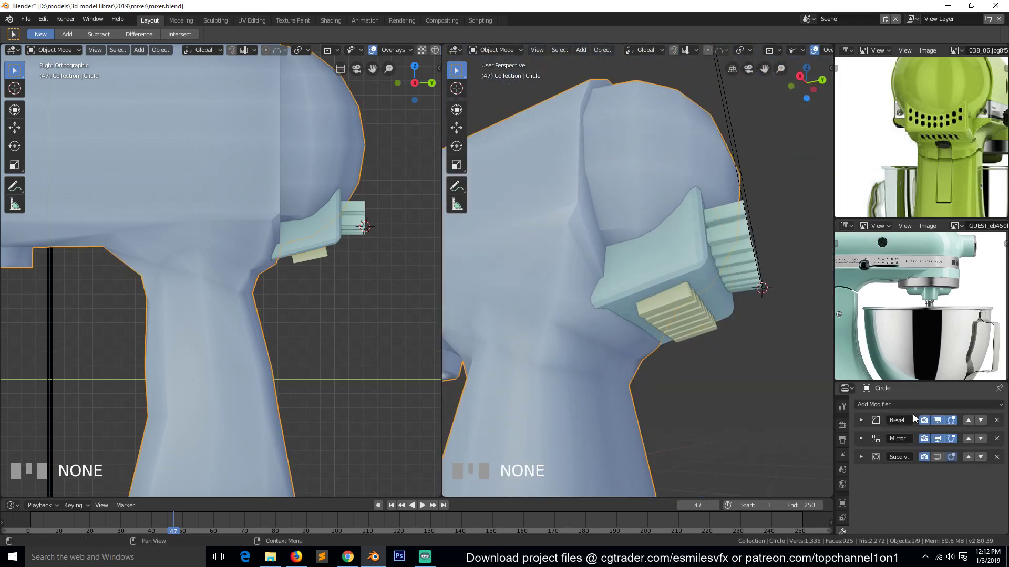
pyautogui.click(939, 423)
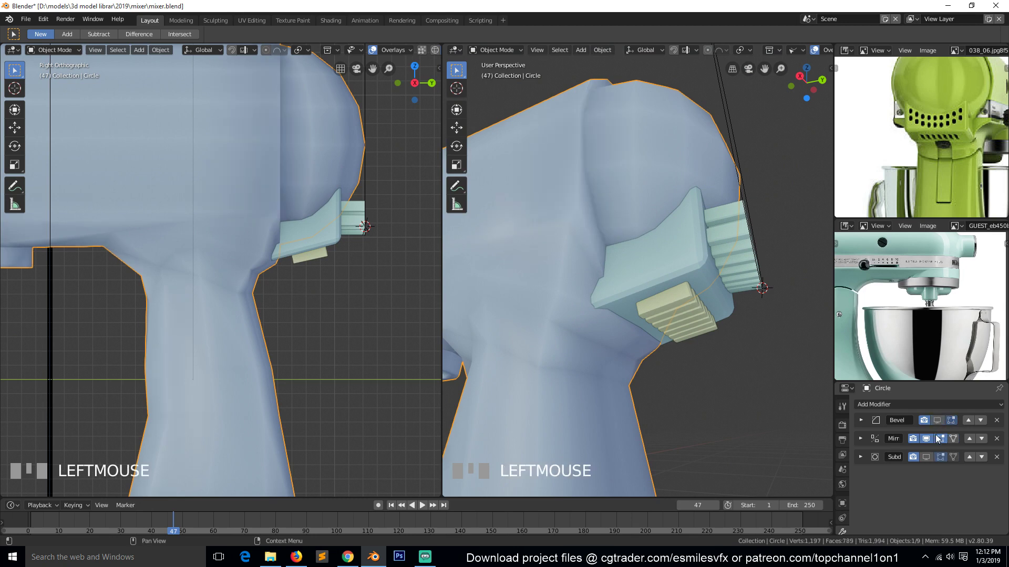
pyautogui.click(928, 439)
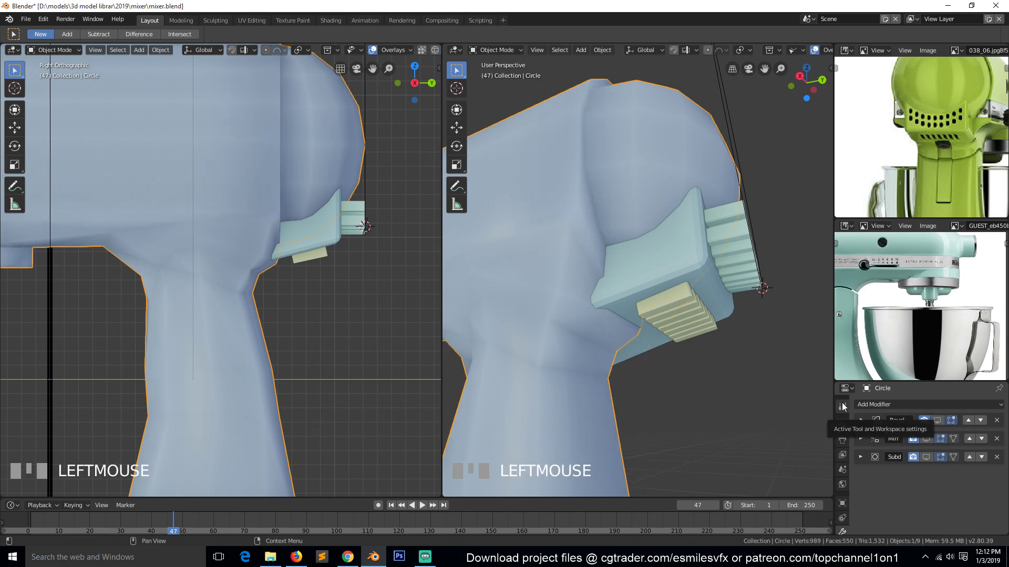
# - Delete the rear slot cutter, the underside slot cutter and the leftover guide line, and save the file
pyautogui.click(728, 282)
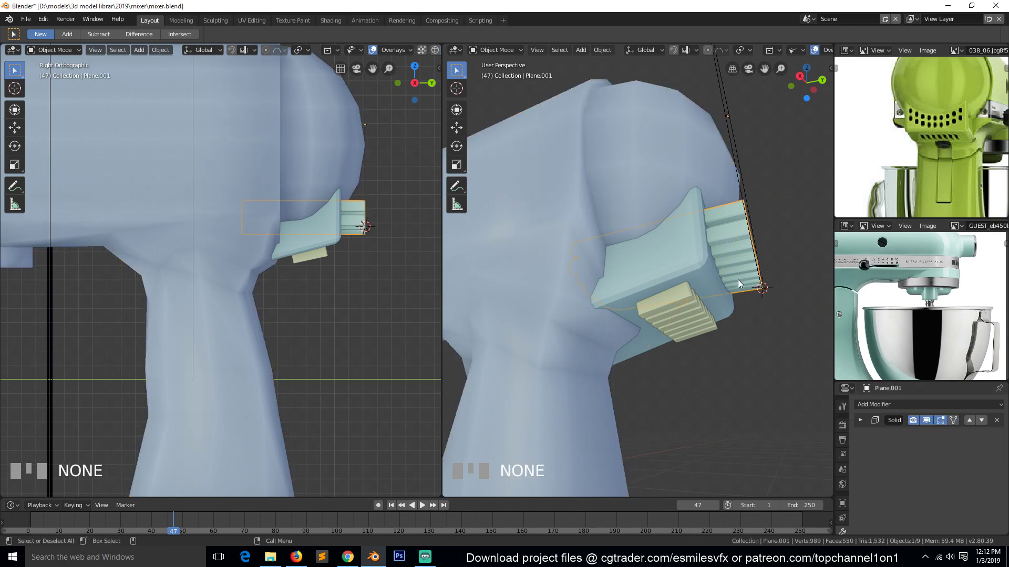
pyautogui.press('x')
pyautogui.click(739, 280)
pyautogui.click(699, 334)
pyautogui.press('x')
pyautogui.click(700, 334)
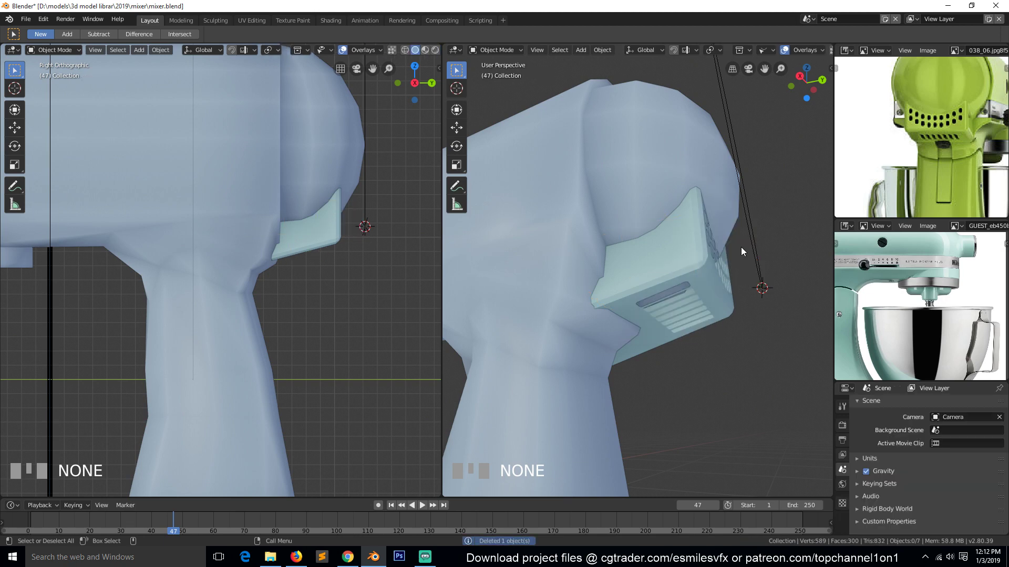
pyautogui.press('x')
pyautogui.click(746, 267)
pyautogui.hotkey('ctrl', 's')
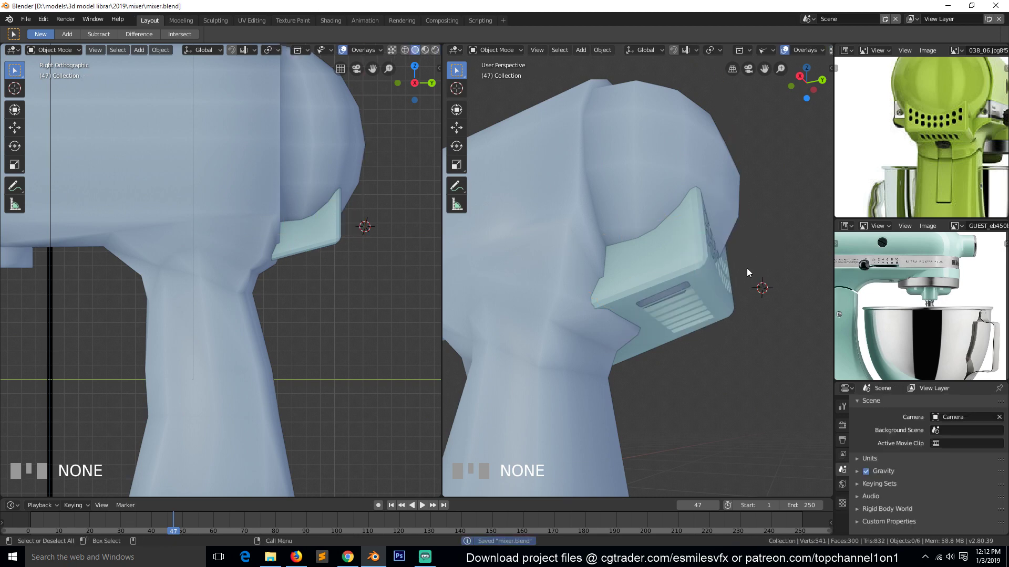
# - In the back view, open the vent housing's mesh and add centred loop cuts through its lower bevel and its upper faces
pyautogui.press('KP_3')
pyautogui.press('ctrl+KP_3')
pyautogui.press('ctrl+KP_1')
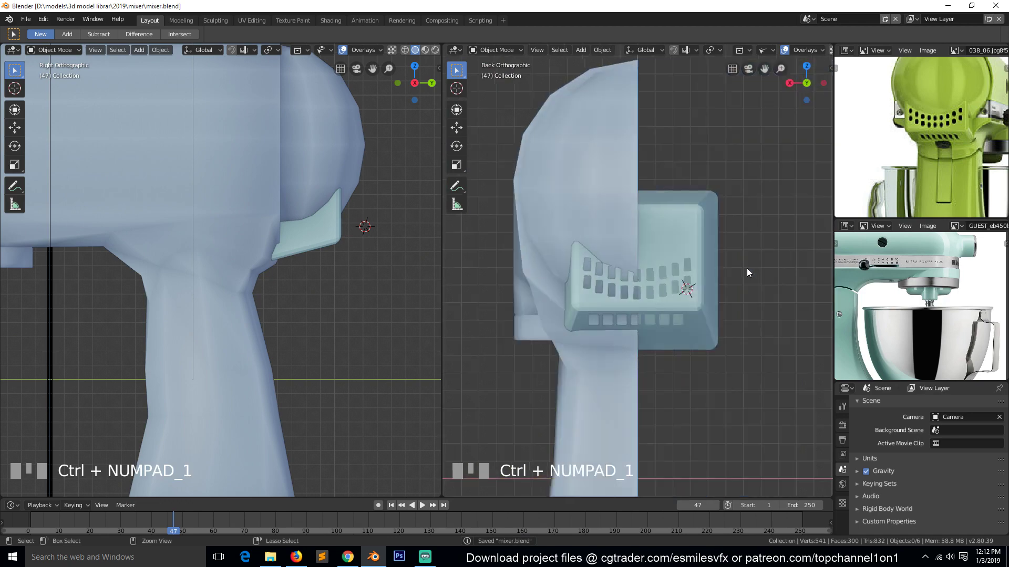
pyautogui.click(686, 279)
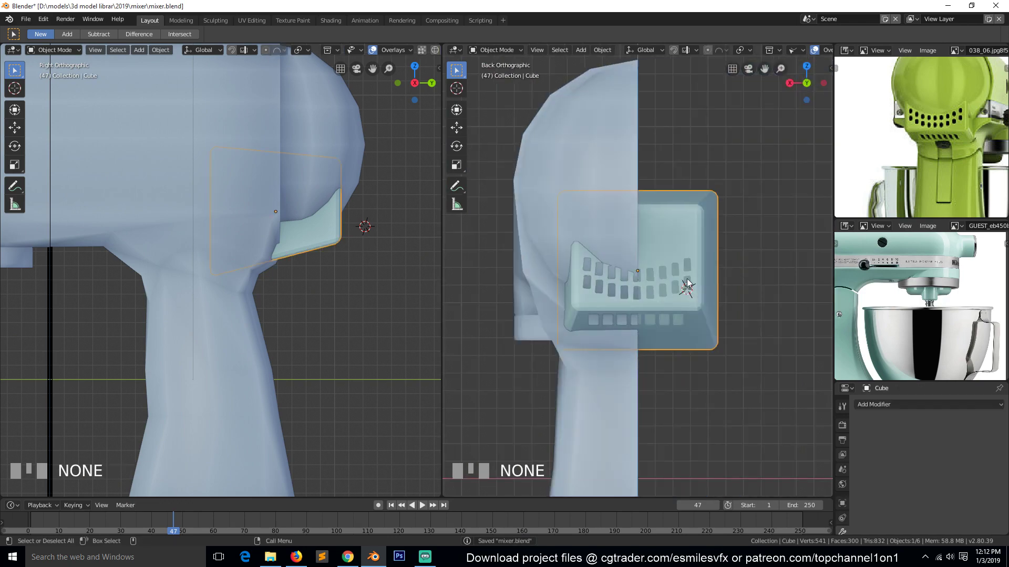
pyautogui.press('Tab')
pyautogui.scroll(3, 687, 278)
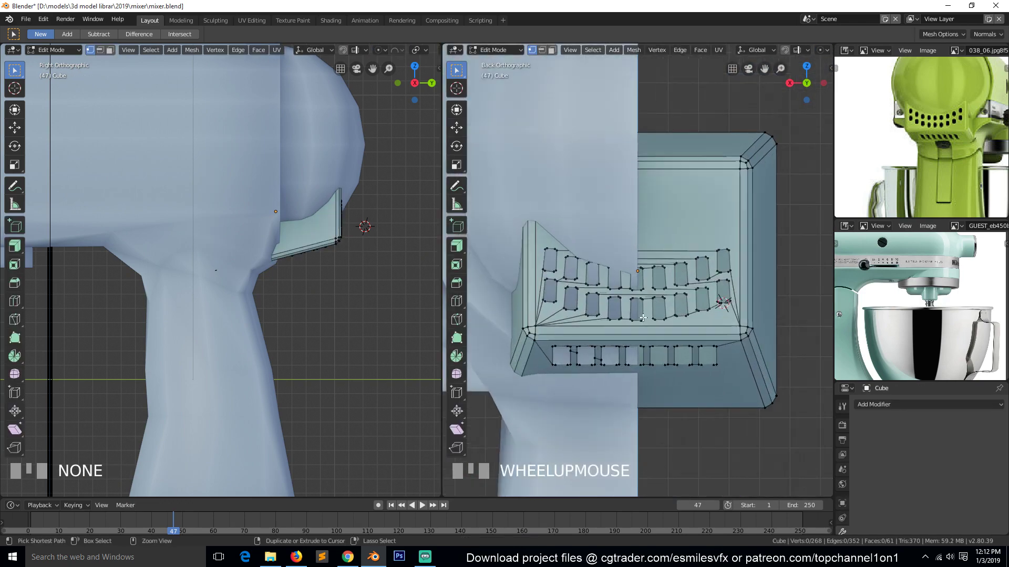
pyautogui.hotkey('ctrl', 'r')
pyautogui.click(641, 331)
pyautogui.rightClick(641, 331)
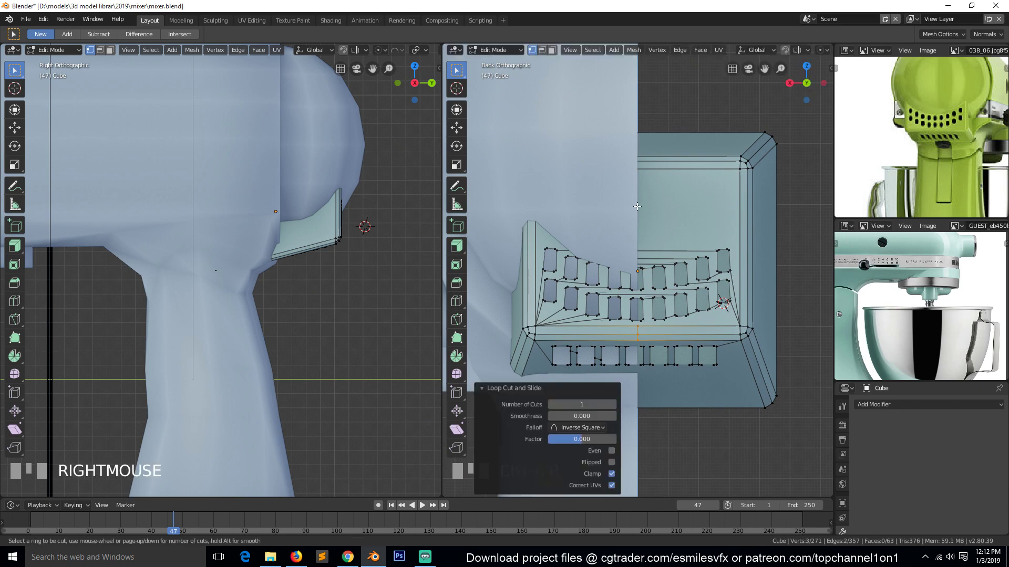
pyautogui.click(641, 180)
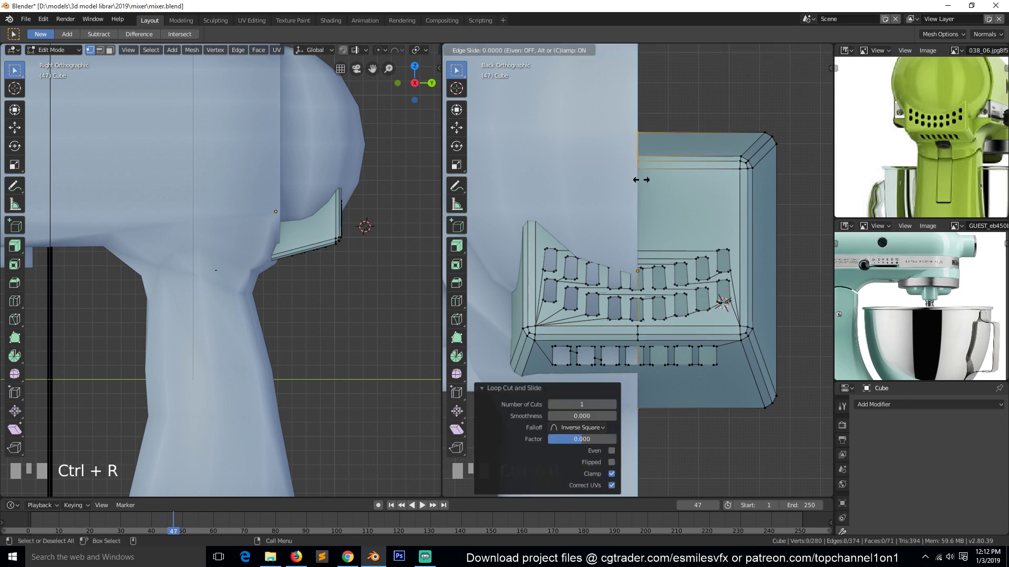
pyautogui.rightClick(641, 180)
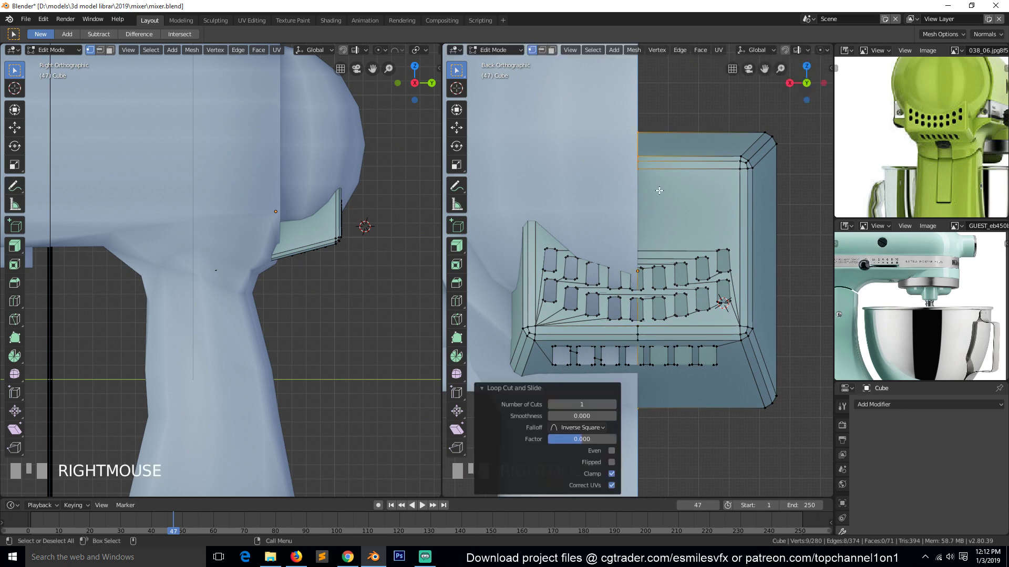
# - Knife-cut a vertical centre line across the housing's slotted rear face, from above the slots down to the lower bevel
pyautogui.scroll(-2, 643, 216)
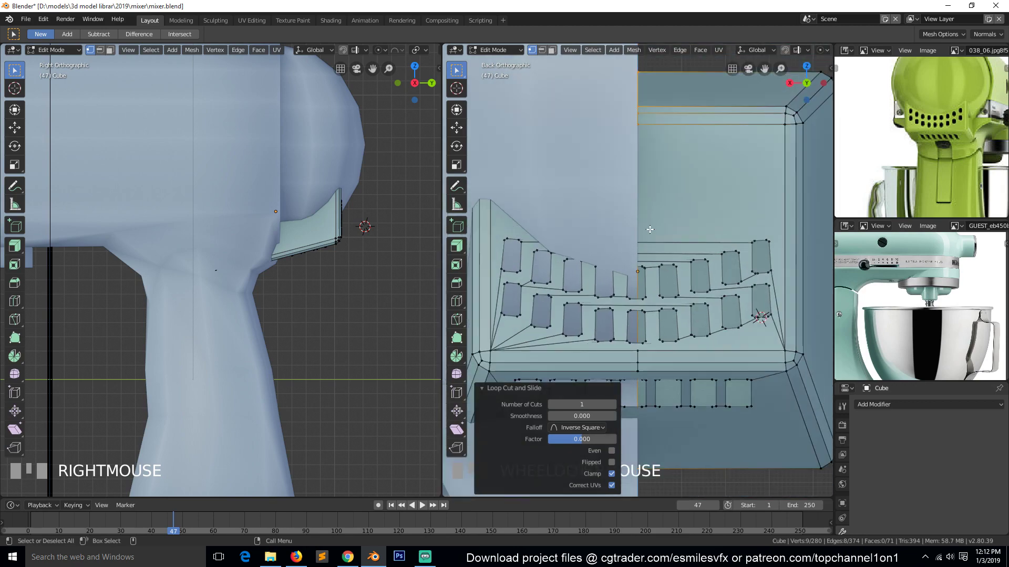
pyautogui.scroll(-2, 639, 342)
pyautogui.hotkey('alt', 'a')
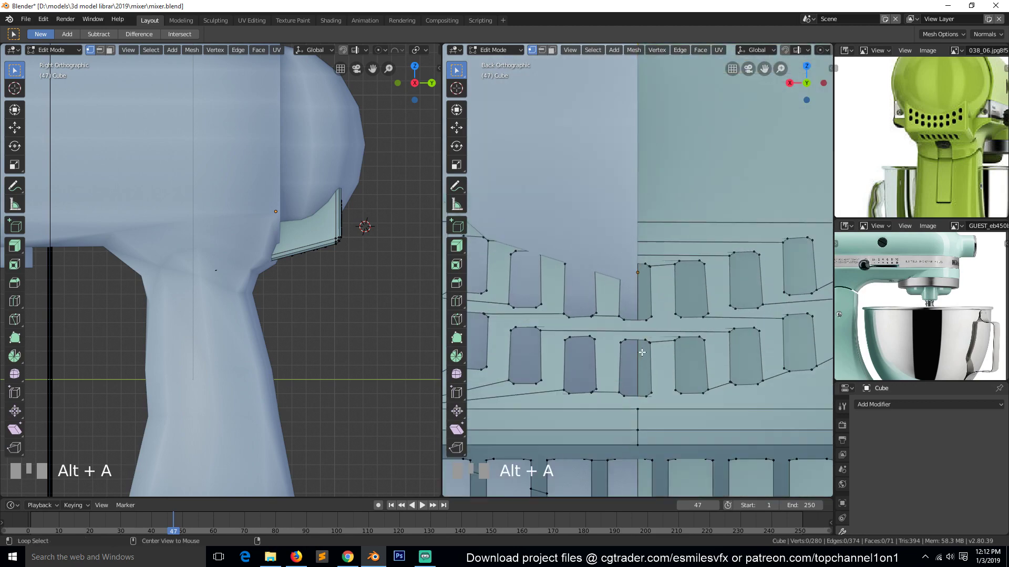
pyautogui.hotkey('ctrl', 'r')
pyautogui.rightClick(637, 334)
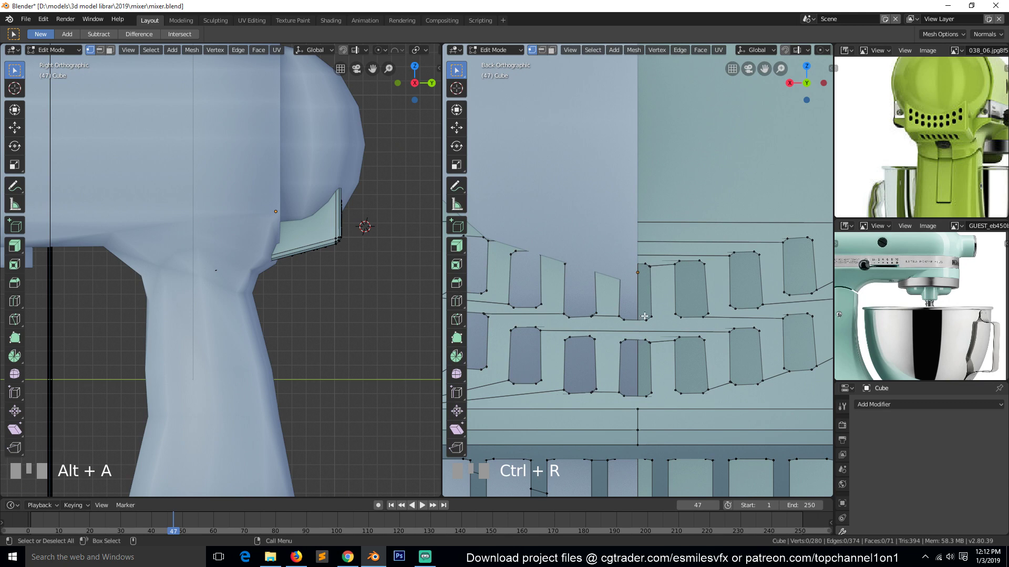
pyautogui.scroll(-2, 645, 317)
pyautogui.press('k')
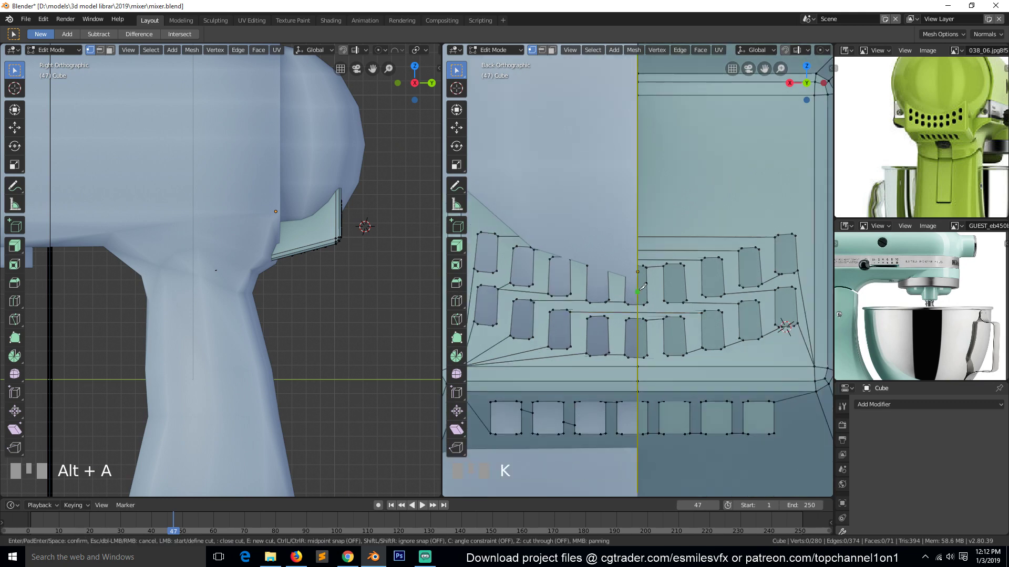
pyautogui.click(637, 237)
pyautogui.click(638, 366)
pyautogui.press('Return')
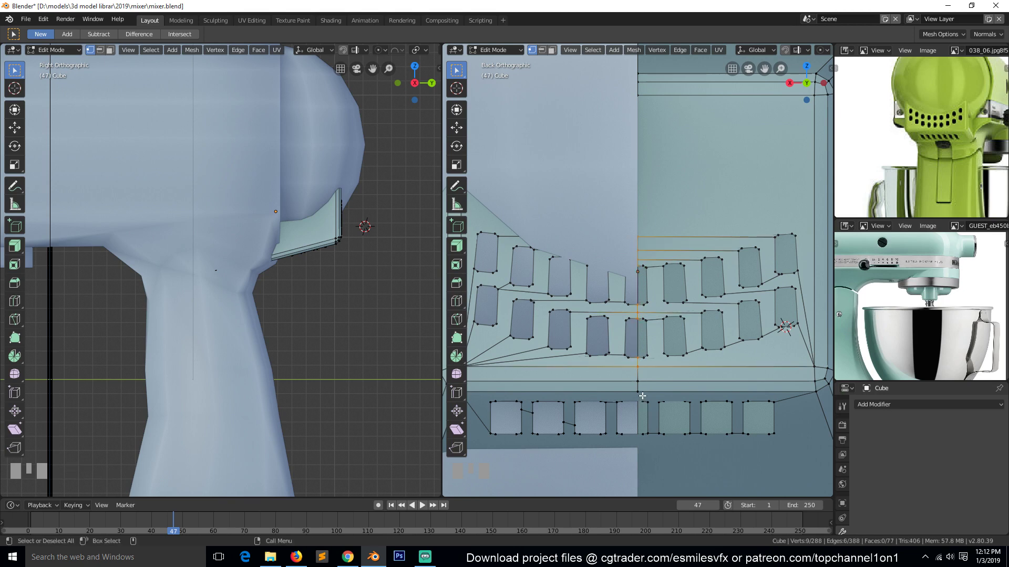
pyautogui.press('a')
# - Continue the vertical centre cut with the Knife across the slotted underside to its far edge
pyautogui.scroll(-2, 642, 392)
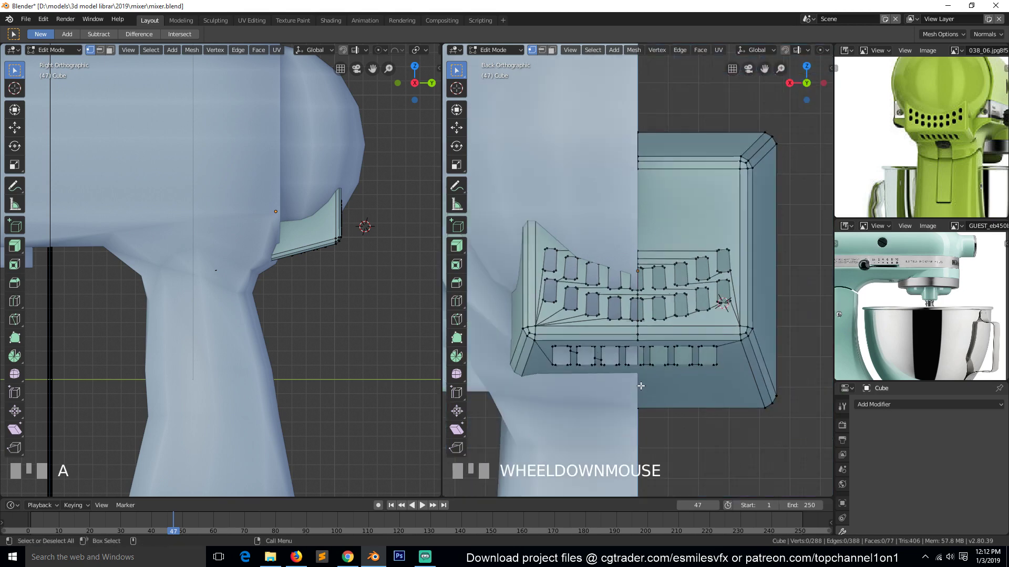
pyautogui.press('k')
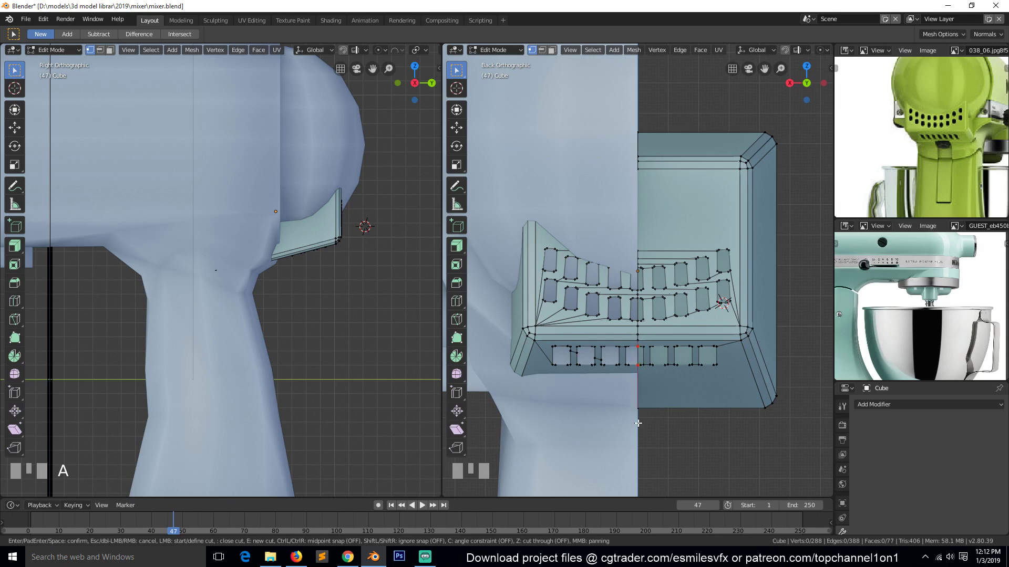
pyautogui.click(638, 408)
pyautogui.press('Return')
# - Box-select the housing half beyond the mixer body's mirror plane in wireframe and delete its vertices
pyautogui.scroll(-2, 696, 374)
pyautogui.hotkey('alt', 'z')
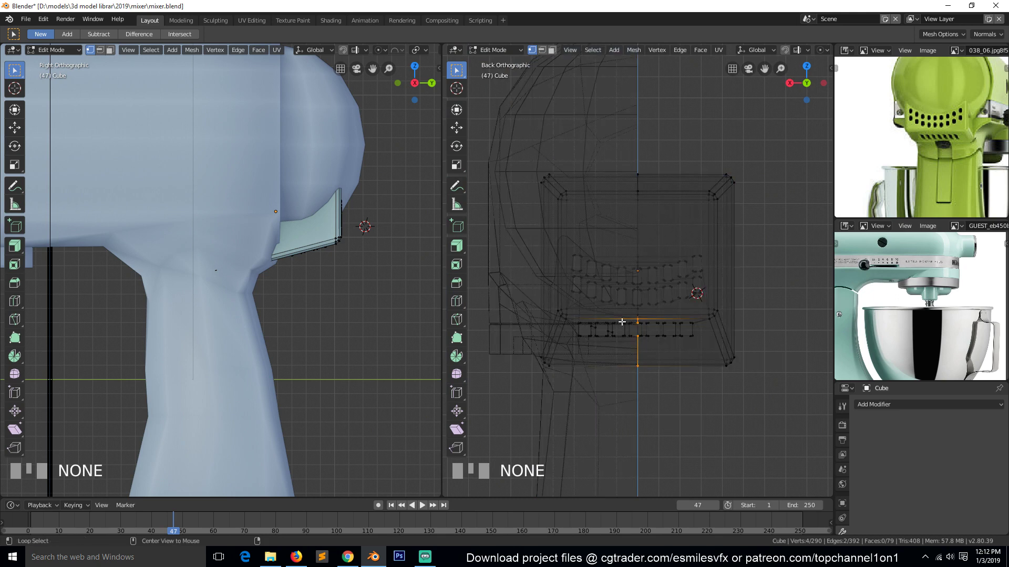
pyautogui.press('a')
pyautogui.press('b')
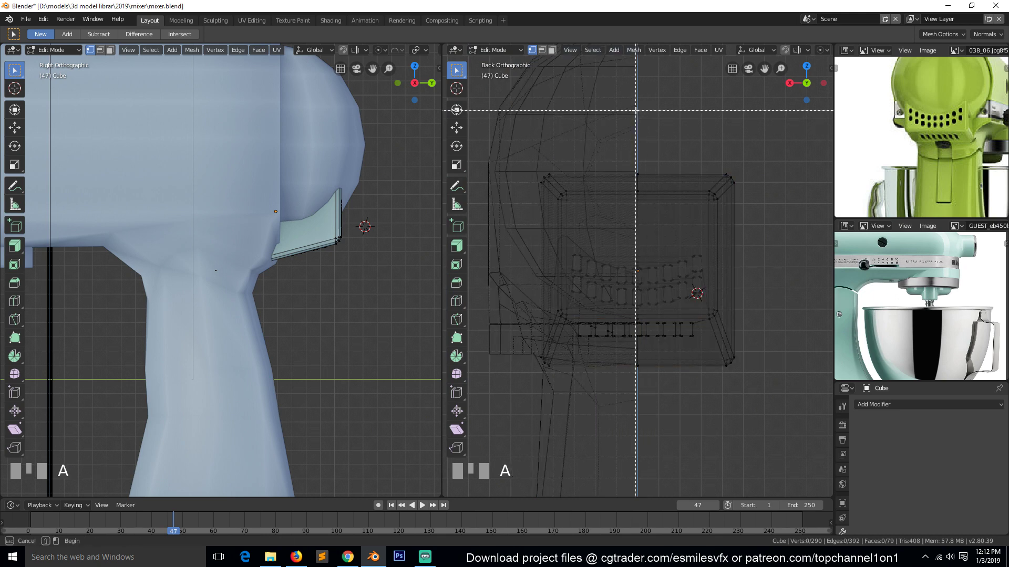
pyautogui.moveTo(643, 118); pyautogui.dragTo(792, 414)
pyautogui.press('b')
pyautogui.press('x')
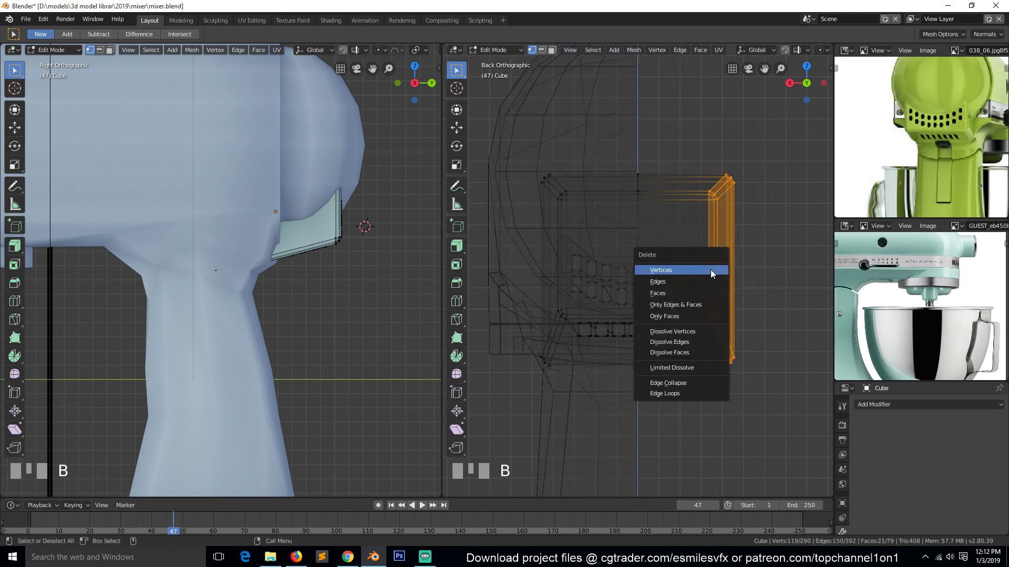
pyautogui.click(710, 269)
# - Try to remove the centre slots' overhanging geometry, deleting it as vertices and, after undoing that, as faces
pyautogui.scroll(2, 651, 265)
pyautogui.press('b')
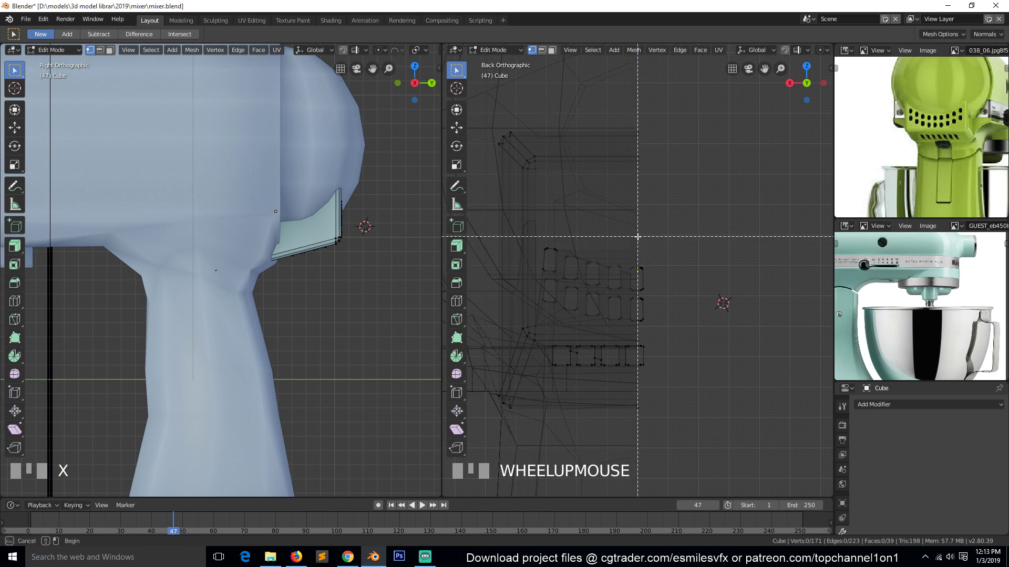
pyautogui.moveTo(639, 234); pyautogui.dragTo(702, 427)
pyautogui.press('x')
pyautogui.click(713, 408)
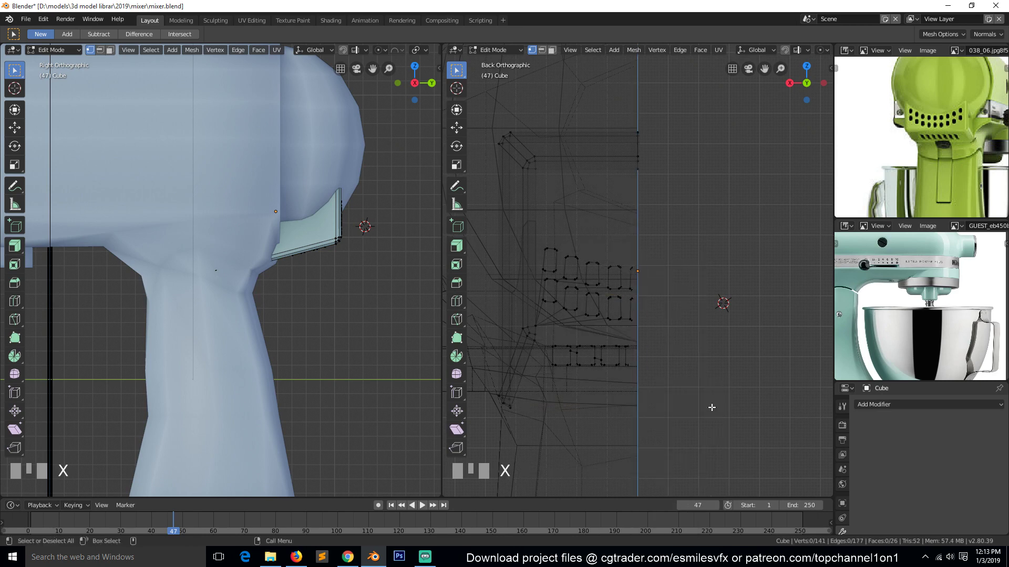
pyautogui.hotkey('ctrl', 'z')
pyautogui.press('x')
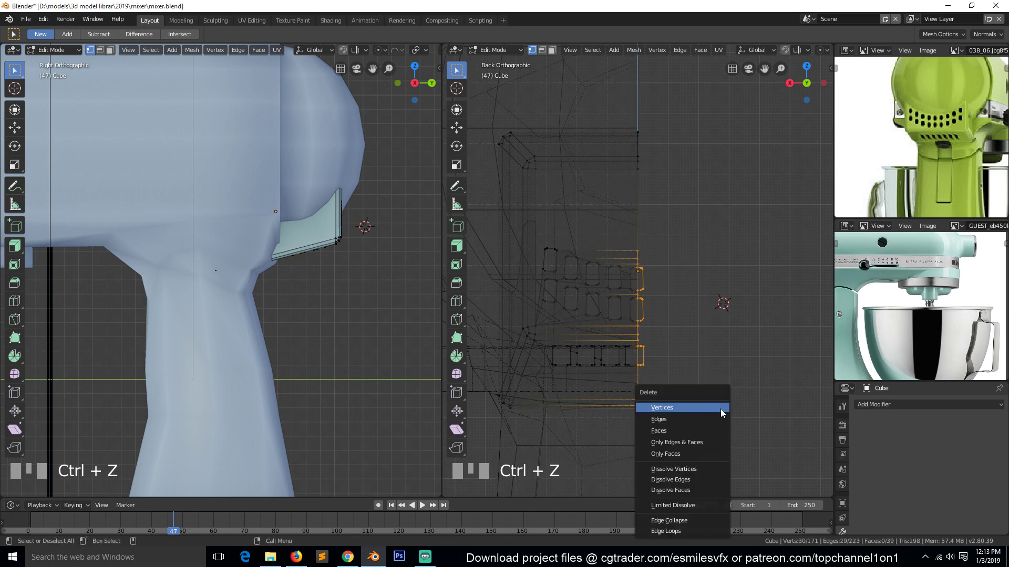
pyautogui.click(704, 432)
pyautogui.hotkey('shift', 'z')
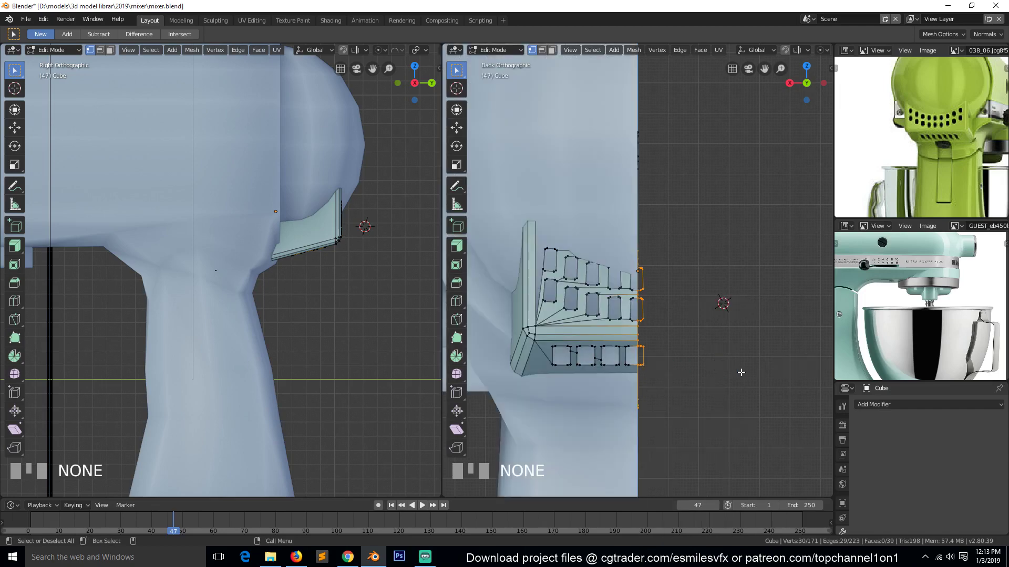
# - Undo the deletion of the housing's half and return to Object Mode with a rear perspective view
pyautogui.press('Tab')
pyautogui.press('`')
pyautogui.moveTo(666, 351); pyautogui.dragTo(600, 339, button='middle')
pyautogui.hotkey('ctrl', 'z')
pyautogui.hotkey('ctrl', 'z')
pyautogui.press('Tab')
pyautogui.scroll(-3, 686, 344)
pyautogui.press('`')
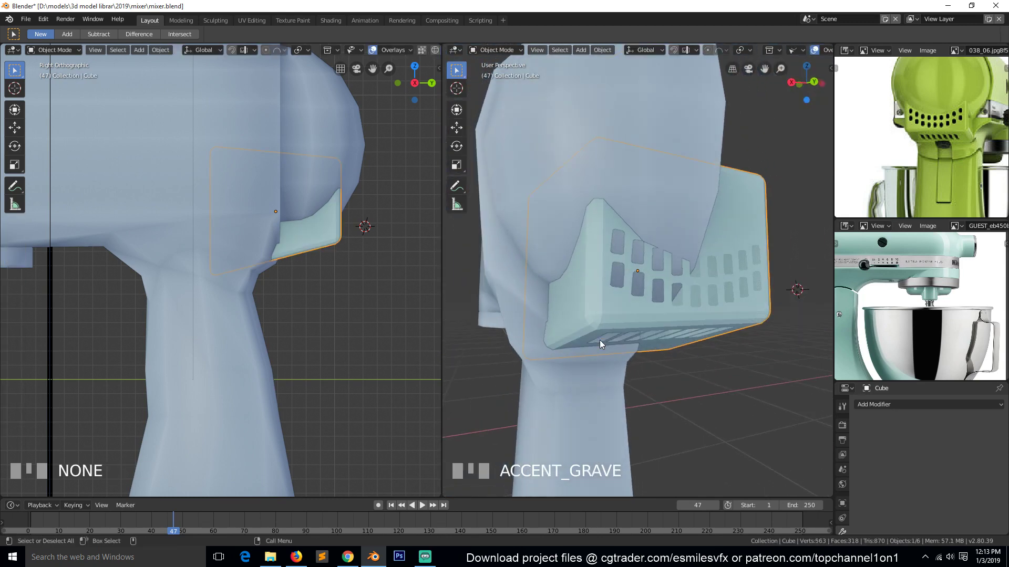
# - Move the whole vent housing slightly outward from the mixer body along the Y axis
pyautogui.press('g')
pyautogui.press('y')
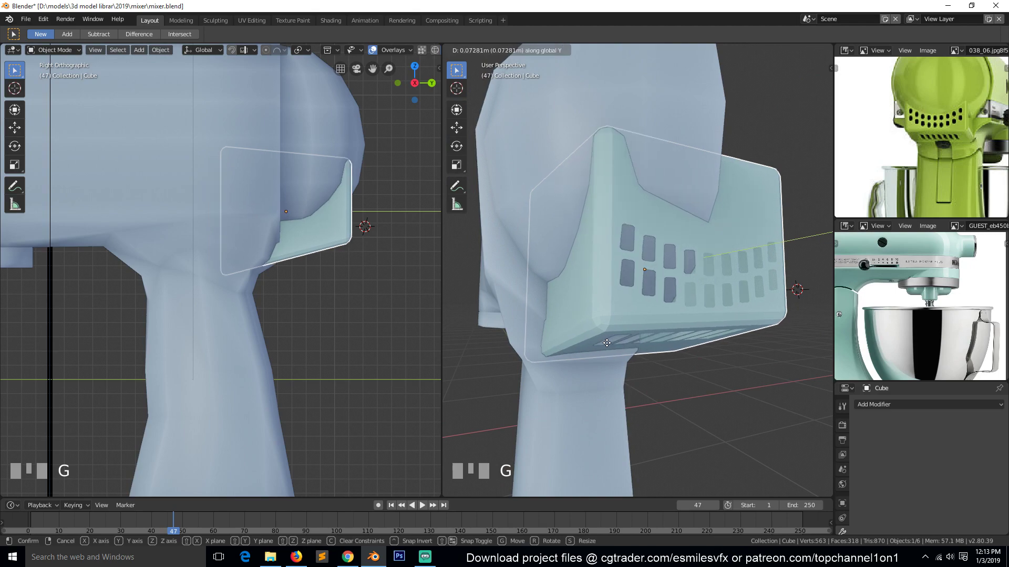
pyautogui.click(607, 343)
pyautogui.moveTo(605, 344); pyautogui.dragTo(582, 340, button='middle')
# - In Edit Mode, connect the upper-edge centre vertex to the slot area's centre vertex on the housing's rear wall
pyautogui.press('Tab')
pyautogui.moveTo(626, 289); pyautogui.dragTo(627, 324, button='middle')
pyautogui.scroll(2, 651, 311)
pyautogui.click(522, 131)
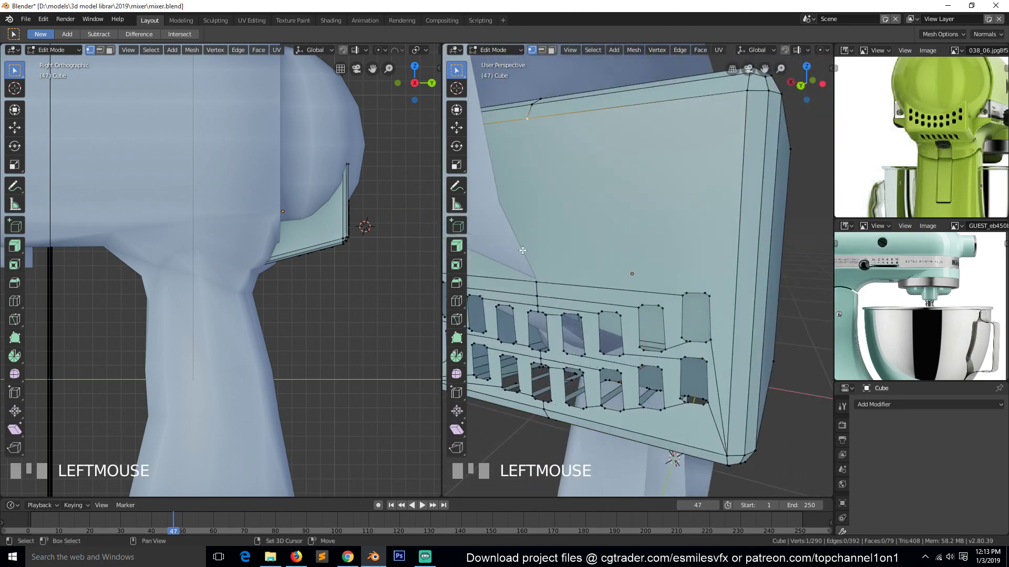
pyautogui.keyDown('shift'); pyautogui.click(533, 279); pyautogui.keyUp('shift')
pyautogui.press('j')
pyautogui.hotkey('alt', 'a')
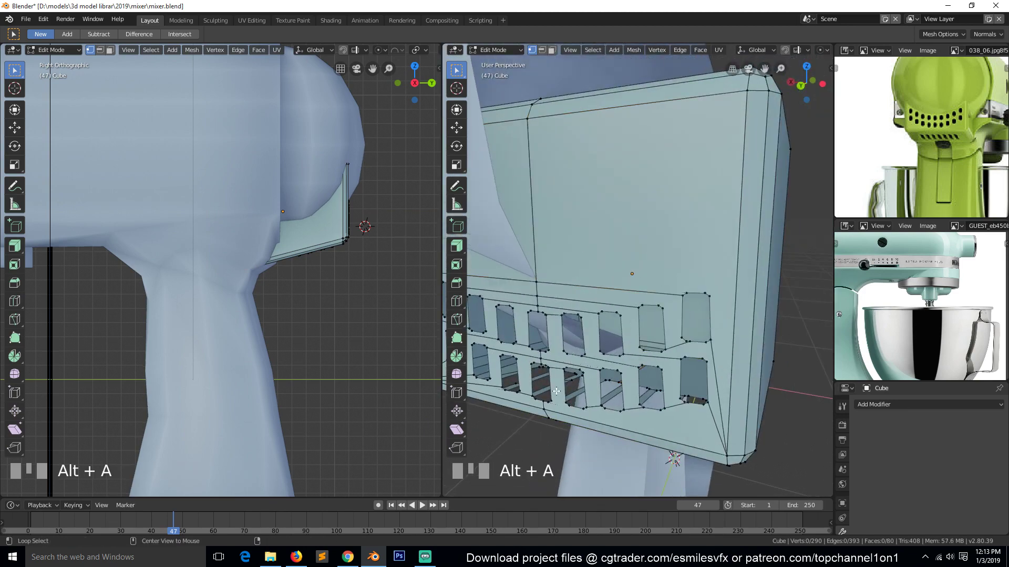
# - Box-select the housing half beyond the mixer's centre plane in a wireframe back view and delete its faces
pyautogui.press('`')
pyautogui.scroll(3, 576, 326)
pyautogui.press('`')
pyautogui.scroll(-3, 588, 291)
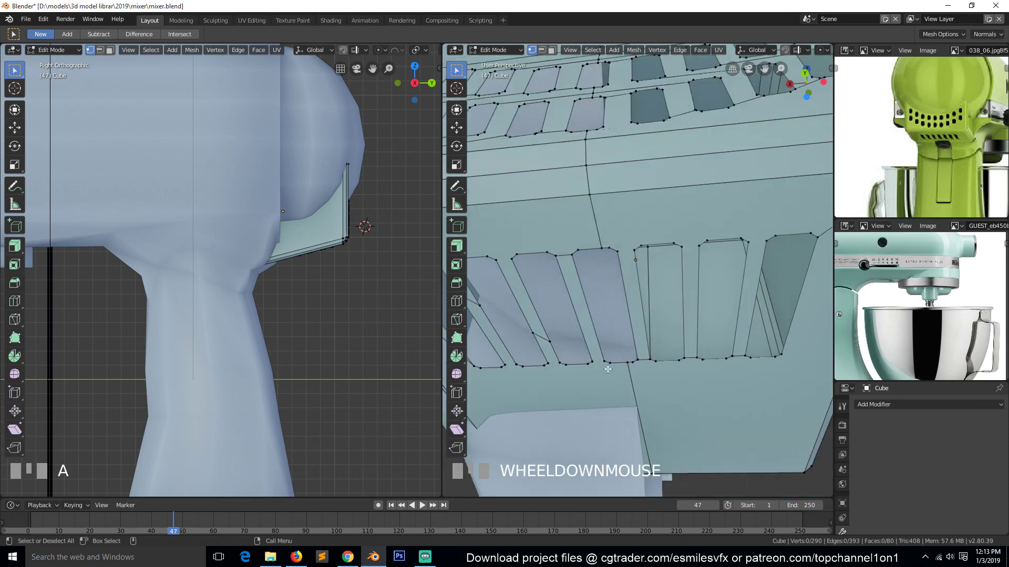
pyautogui.press('`')
pyautogui.scroll(-3, 583, 295)
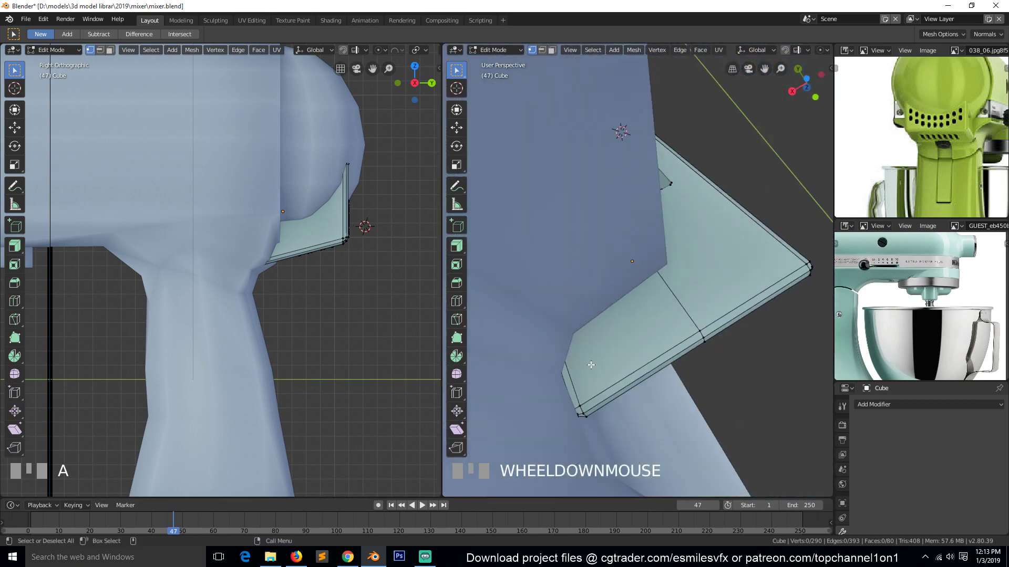
pyautogui.press('KP_7')
pyautogui.press('KP_1')
pyautogui.press('KP_3')
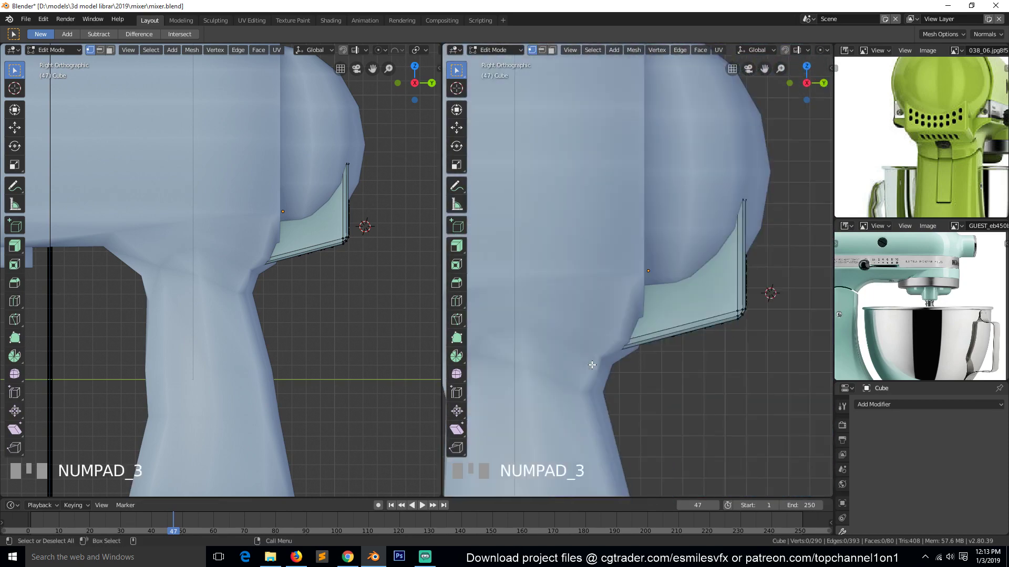
pyautogui.press('ctrl+KP_1')
pyautogui.press('z')
pyautogui.click(531, 364)
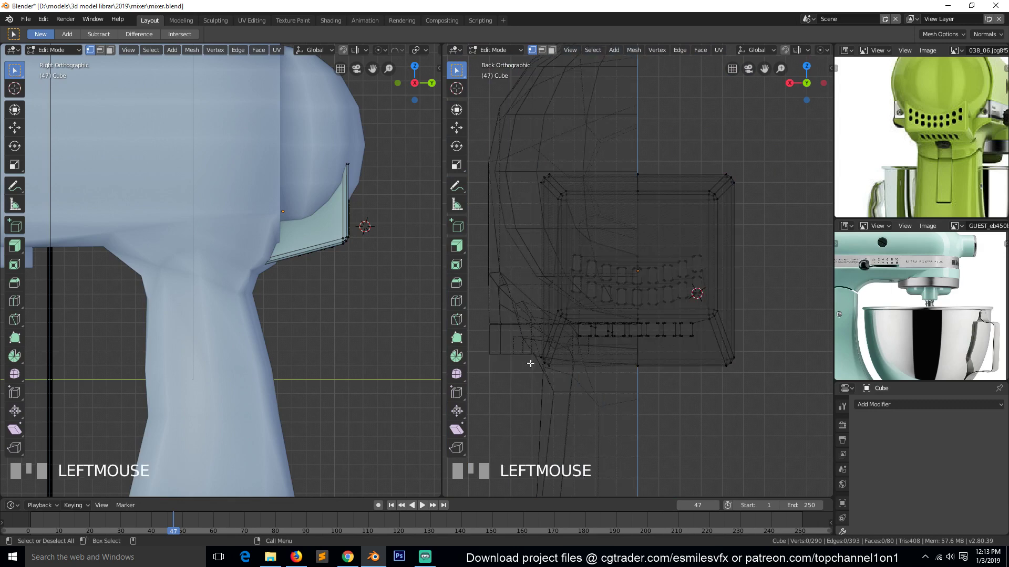
pyautogui.press('3')
pyautogui.press('n')
pyautogui.press('n')
pyautogui.press('b')
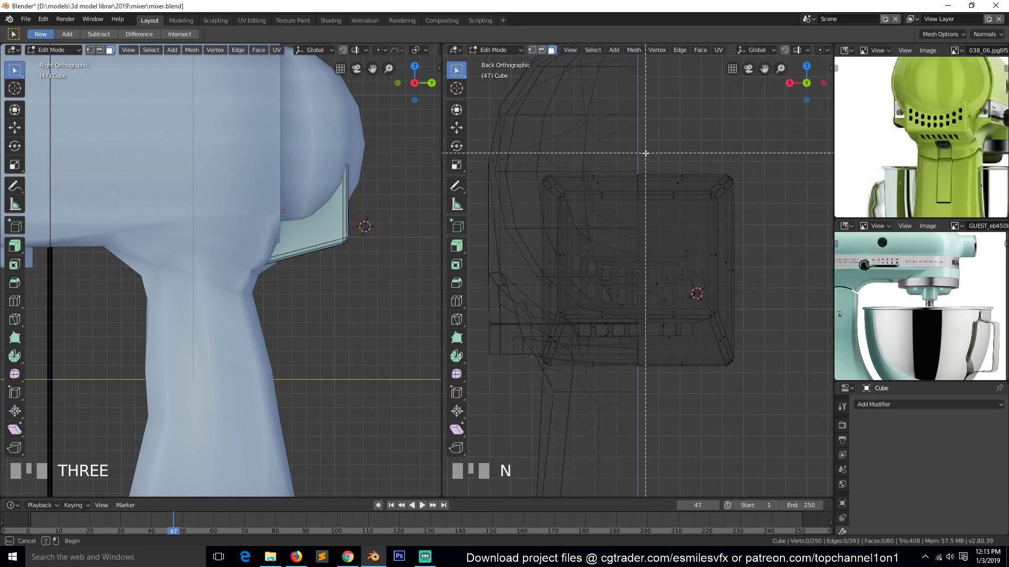
pyautogui.moveTo(637, 139); pyautogui.dragTo(759, 419)
pyautogui.press('z')
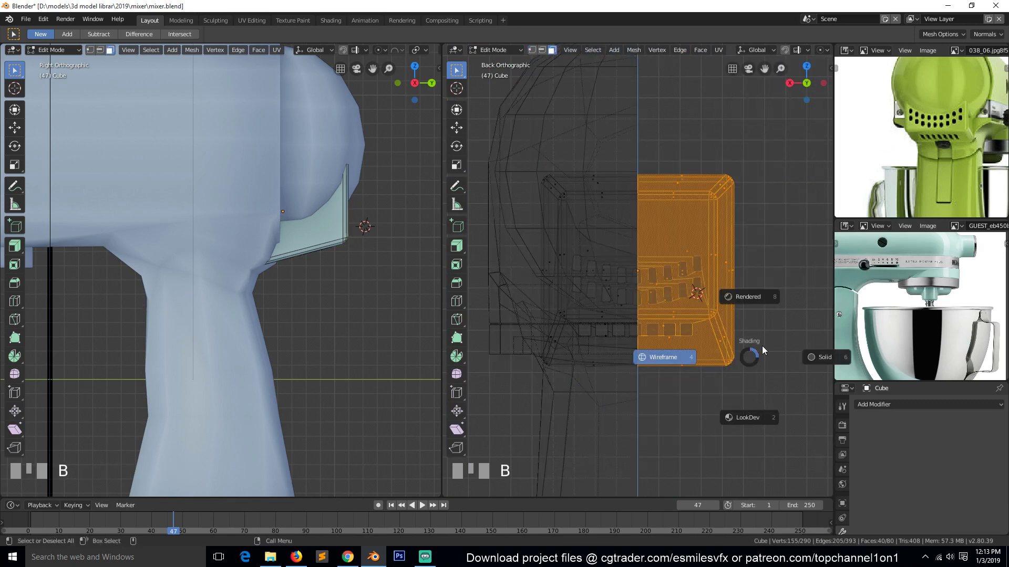
pyautogui.click(763, 349)
pyautogui.press('x')
pyautogui.click(762, 345)
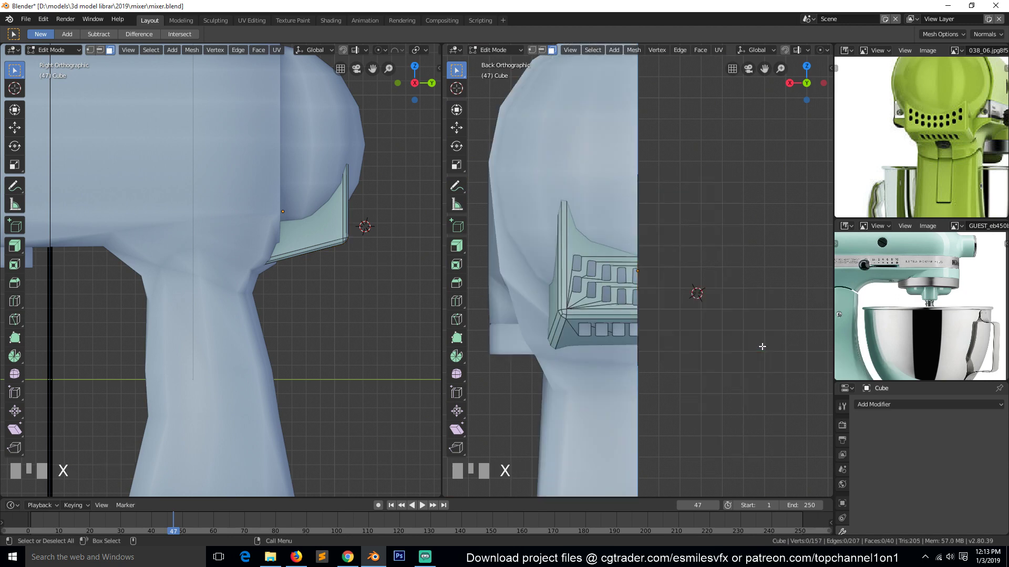
# - Examine the remaining half housing's rear wall and underside slots in Object and Edit Mode
pyautogui.press('Tab')
pyautogui.press('`')
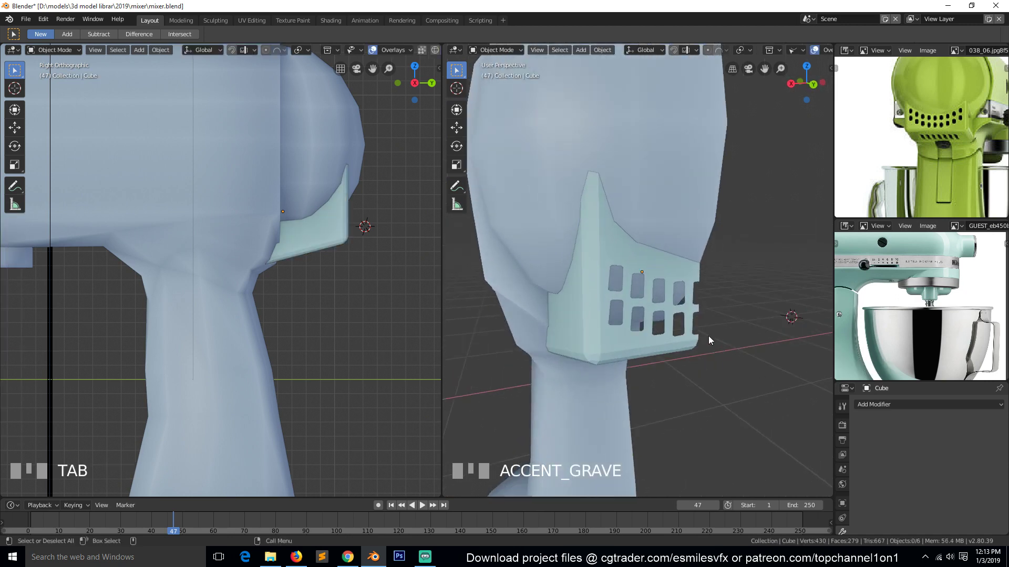
pyautogui.scroll(3, 699, 331)
pyautogui.click(617, 248)
pyautogui.press('Tab')
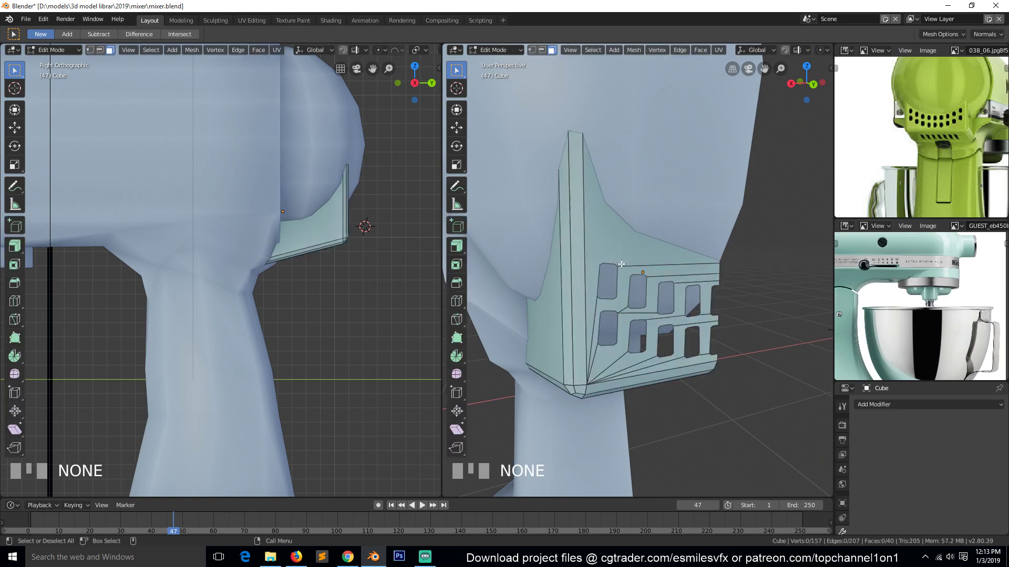
pyautogui.press('`')
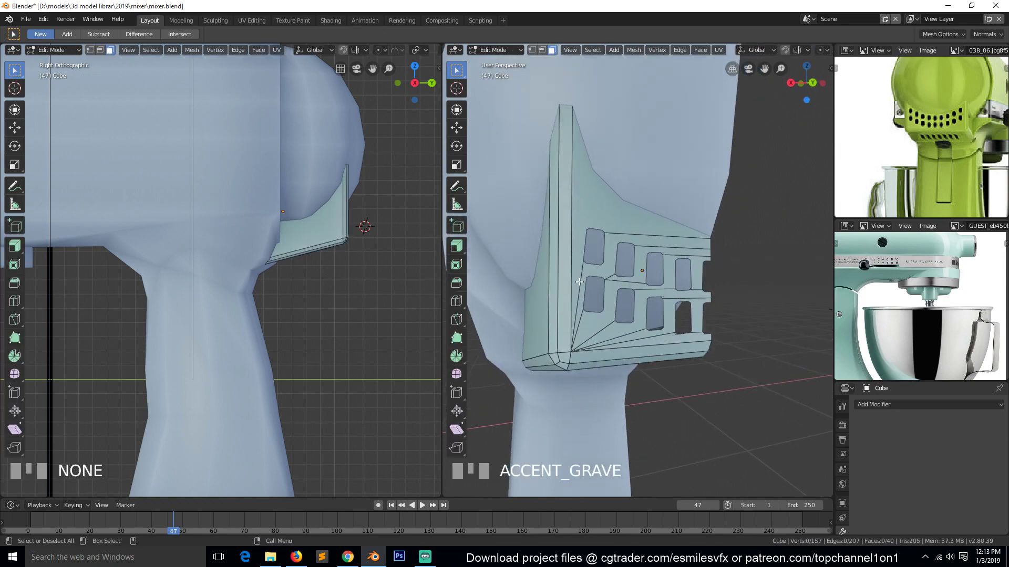
pyautogui.moveTo(579, 282); pyautogui.dragTo(575, 242, button='middle')
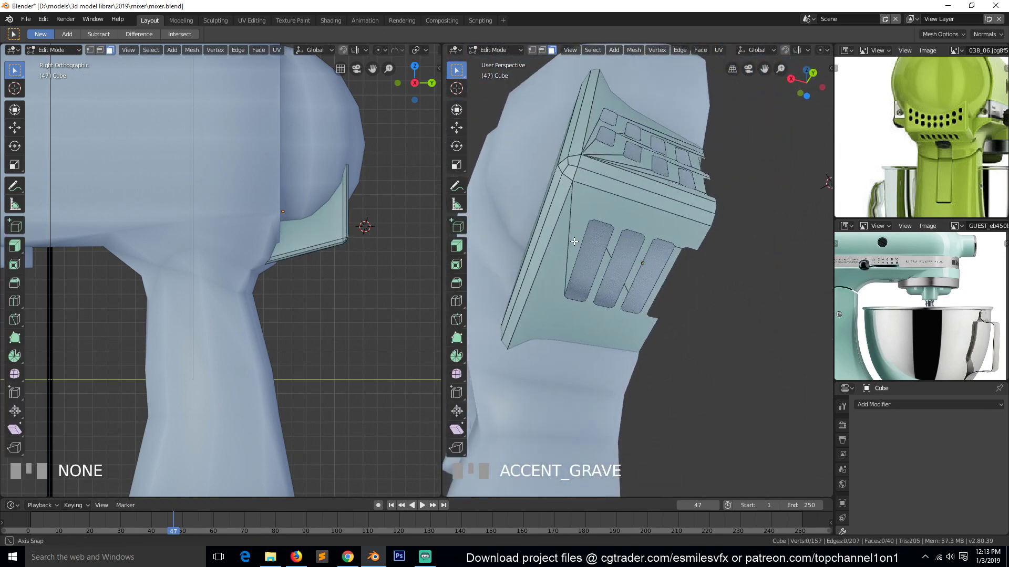
pyautogui.scroll(2, 599, 276)
pyautogui.press('Tab')
pyautogui.scroll(-4, 602, 278)
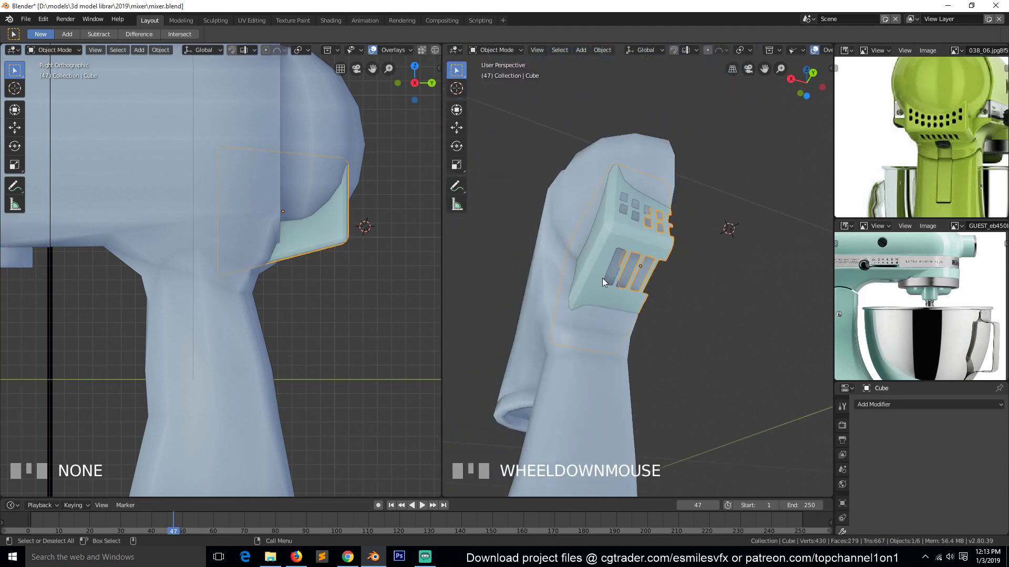
# - Save the file and inspect the half housing's open inner side
pyautogui.hotkey('ctrl', 's')
pyautogui.press('`')
pyautogui.moveTo(602, 278); pyautogui.dragTo(469, 361, button='middle')
pyautogui.press('Tab')
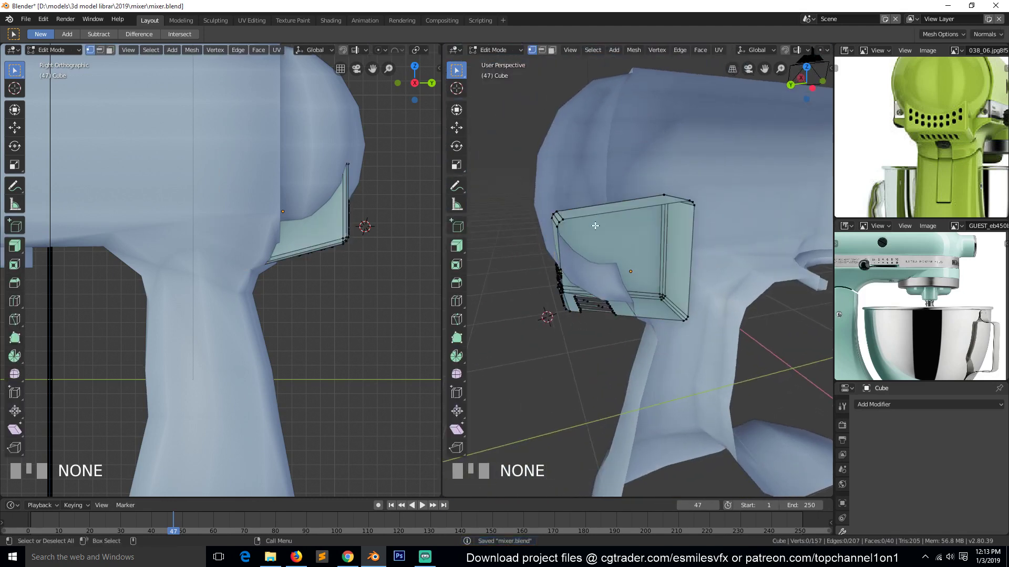
pyautogui.press('`')
pyautogui.moveTo(595, 225); pyautogui.dragTo(654, 240, button='middle')
pyautogui.press('Tab')
pyautogui.press('`')
# - Add a Boolean modifier to the mixer body with the vent housing as its object and Union as the operation
pyautogui.click(638, 229)
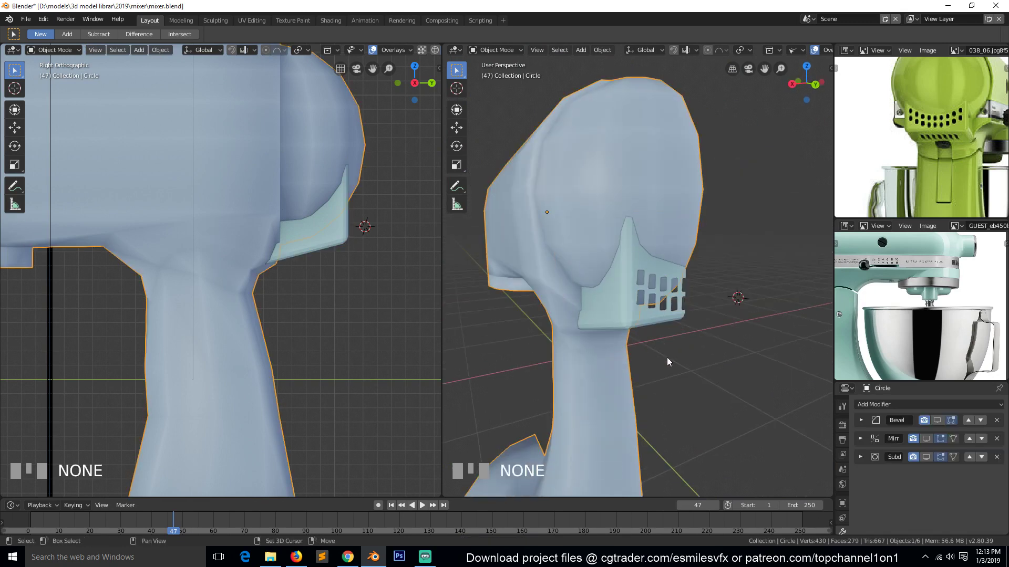
pyautogui.click(914, 402)
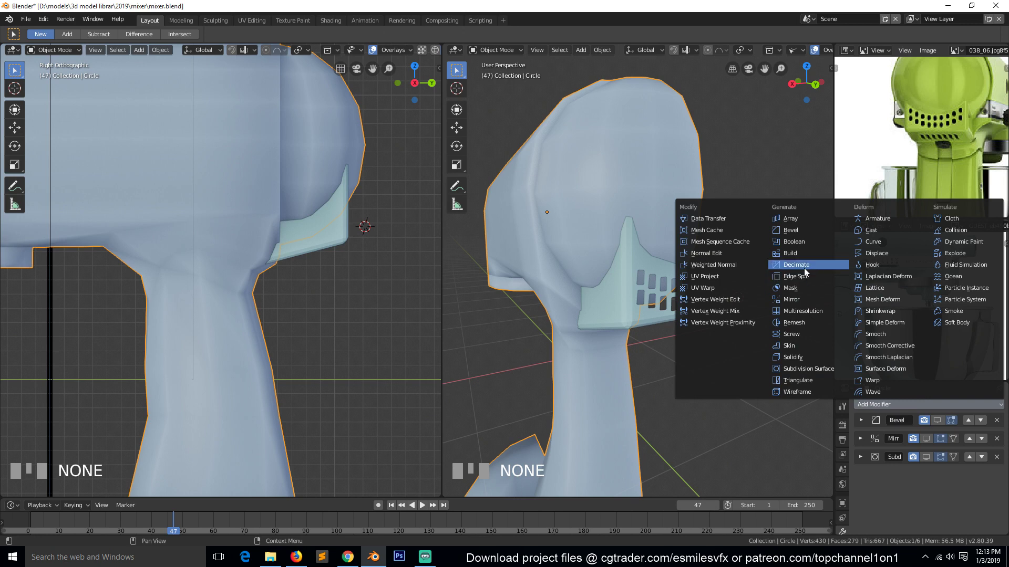
pyautogui.click(794, 241)
pyautogui.scroll(-1, 934, 500)
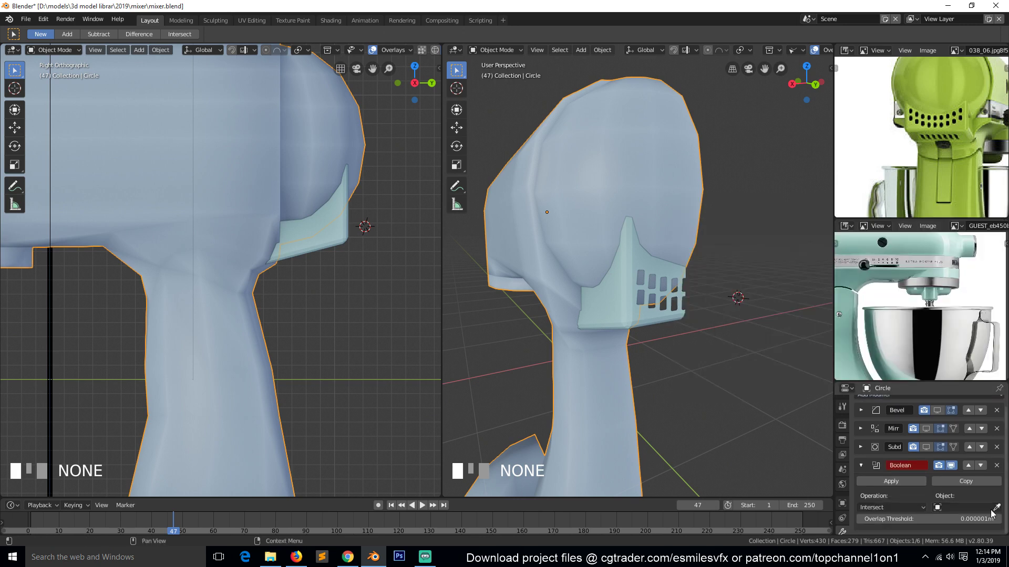
pyautogui.click(997, 508)
pyautogui.click(664, 318)
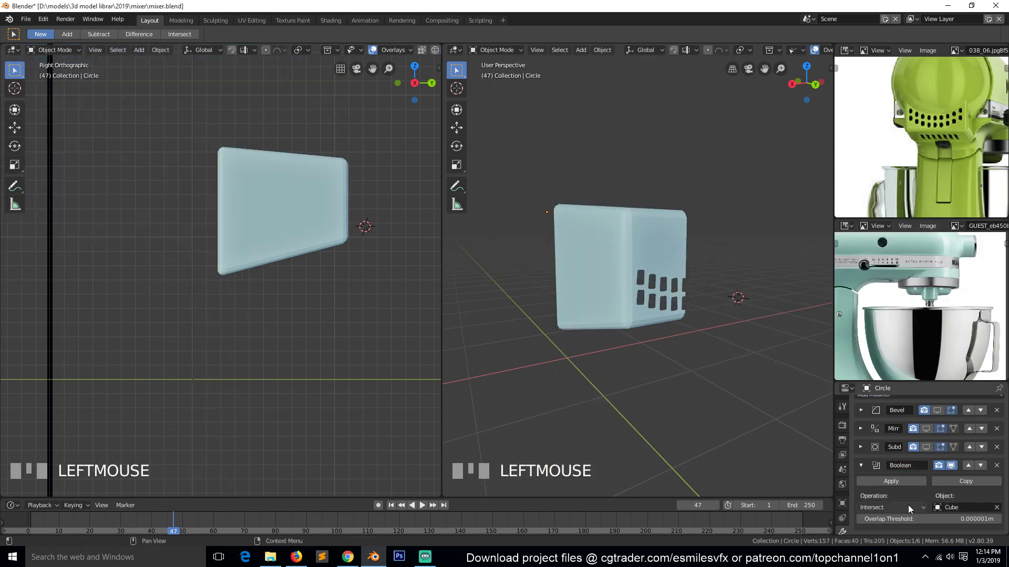
pyautogui.click(908, 506)
pyautogui.click(869, 483)
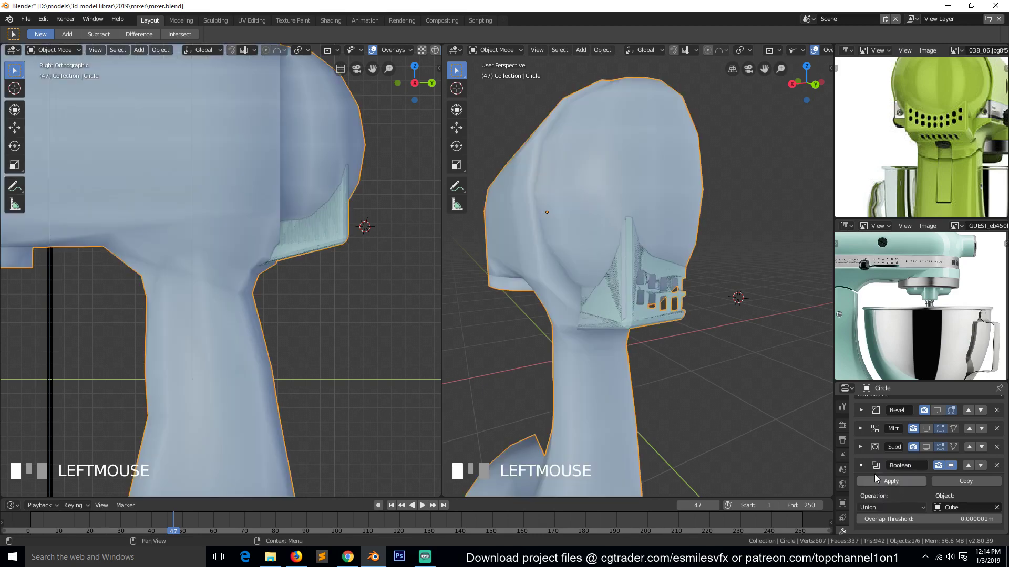
# - Inspect the body's open inside and show its Mirror modifier in the viewport
pyautogui.press('`')
pyautogui.moveTo(622, 298); pyautogui.dragTo(566, 301, button='middle')
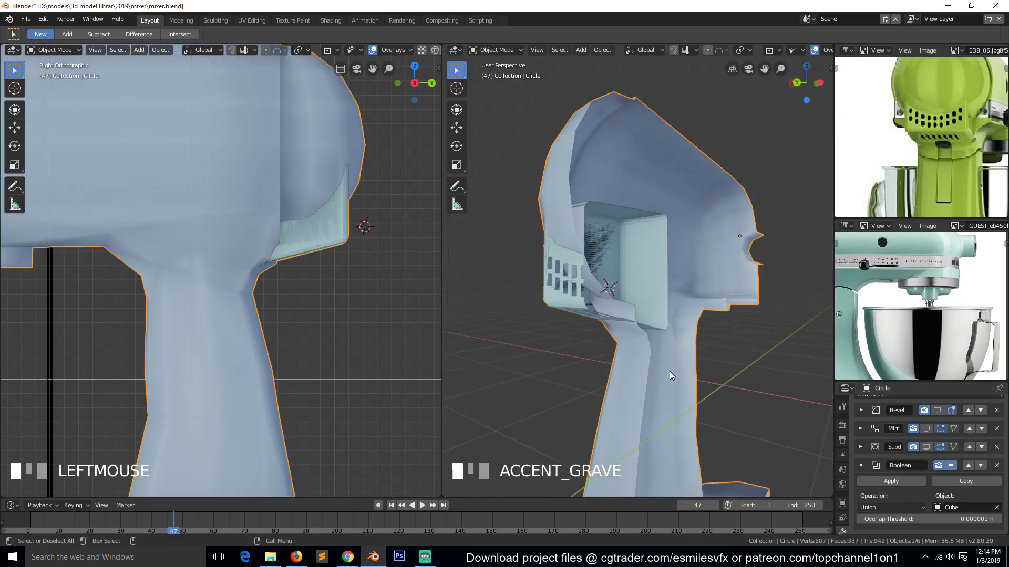
pyautogui.click(926, 429)
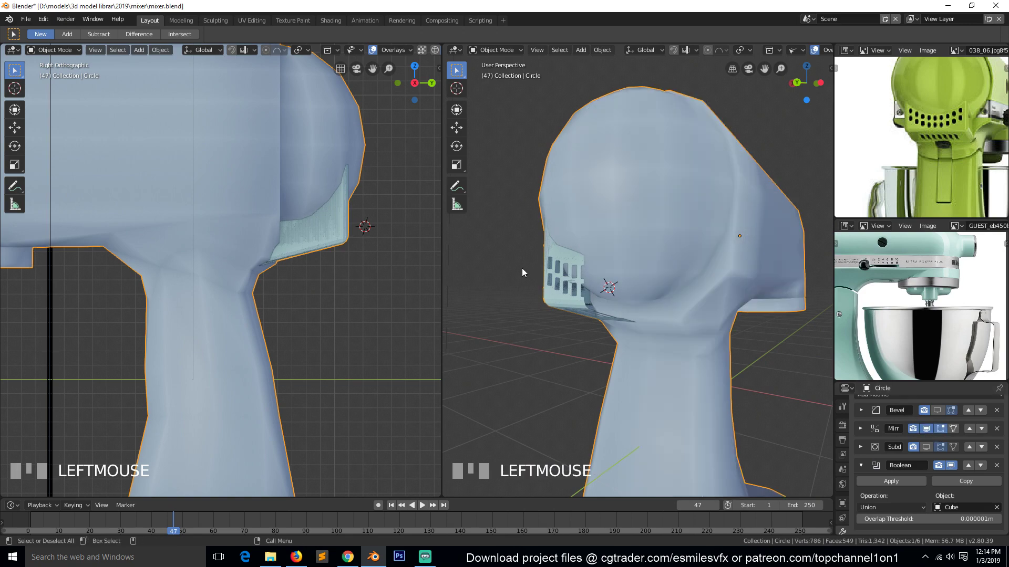
# - Add a Mirror modifier on the X axis to the half vent housing
pyautogui.press('`')
pyautogui.moveTo(522, 269); pyautogui.dragTo(565, 282, button='middle')
pyautogui.click(568, 289)
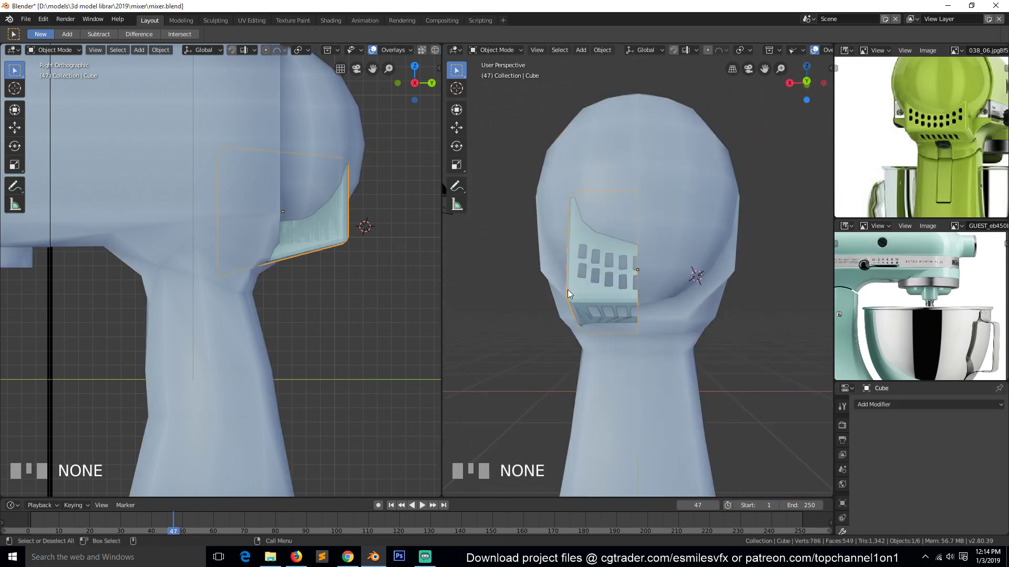
pyautogui.click(904, 404)
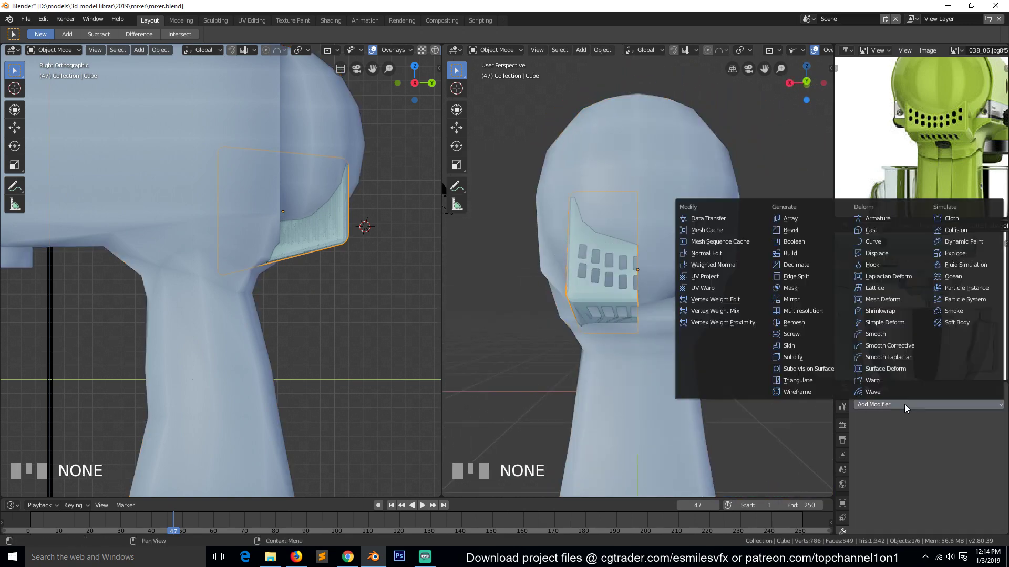
pyautogui.click(786, 299)
pyautogui.scroll(5, 647, 294)
pyautogui.press('`')
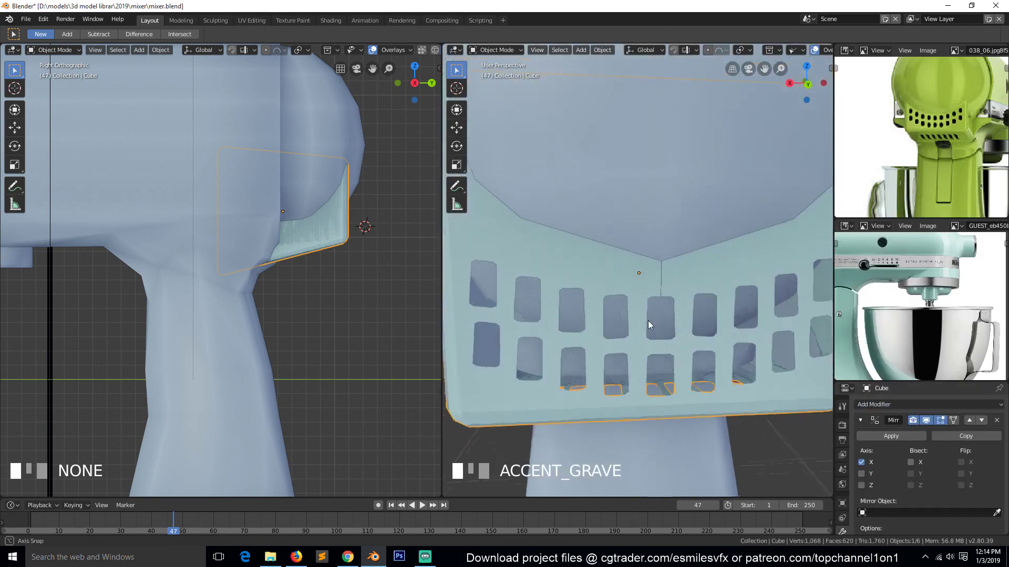
# - Select the housing's centre edge loop in a wireframe back view and enable Clipping in its Mirror modifier
pyautogui.press('Tab')
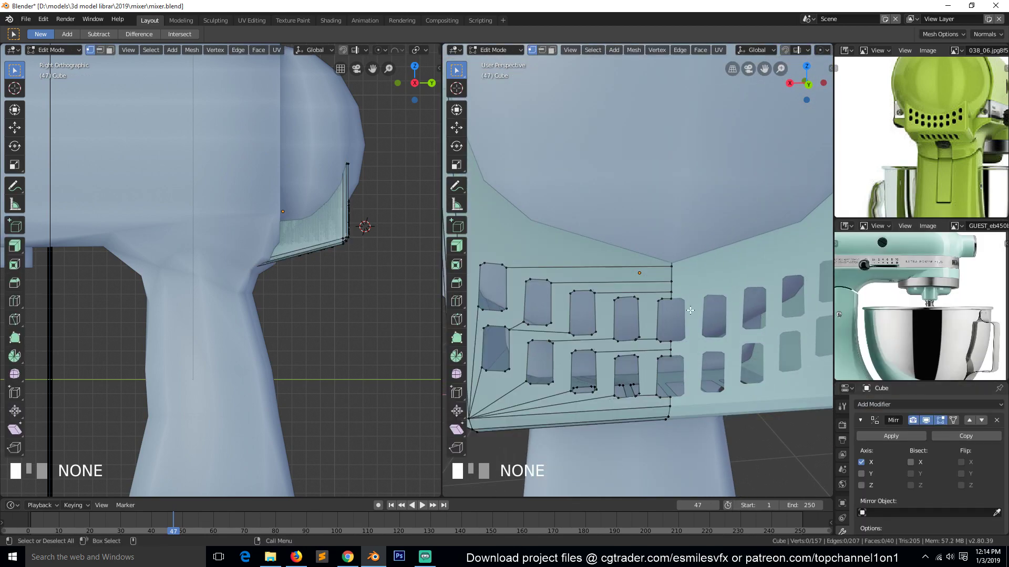
pyautogui.keyDown('alt'); pyautogui.click(683, 278); pyautogui.keyUp('alt')
pyautogui.press('KP_3')
pyautogui.press('KP_1')
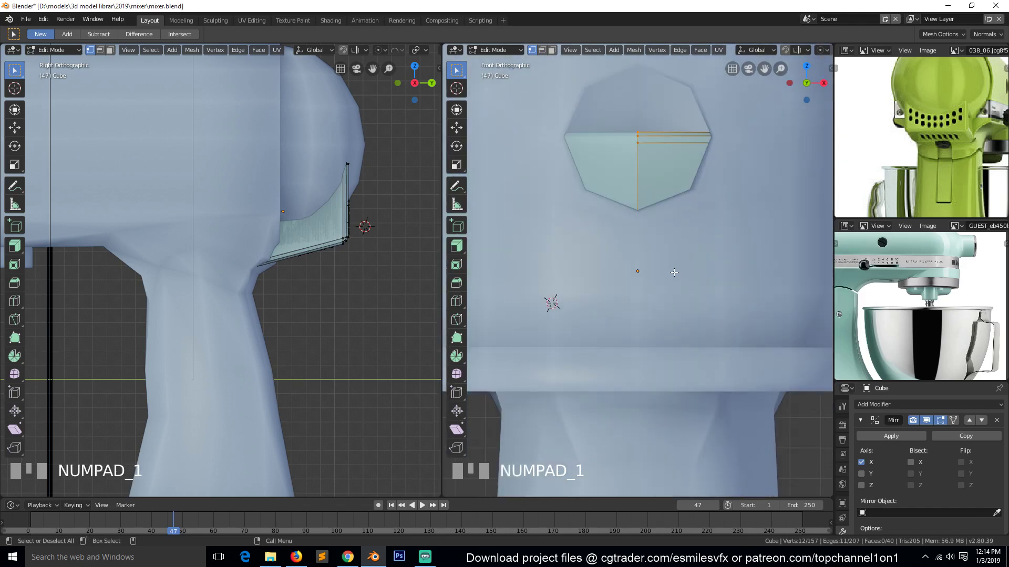
pyautogui.press('ctrl+KP_3')
pyautogui.press('ctrl+KP_1')
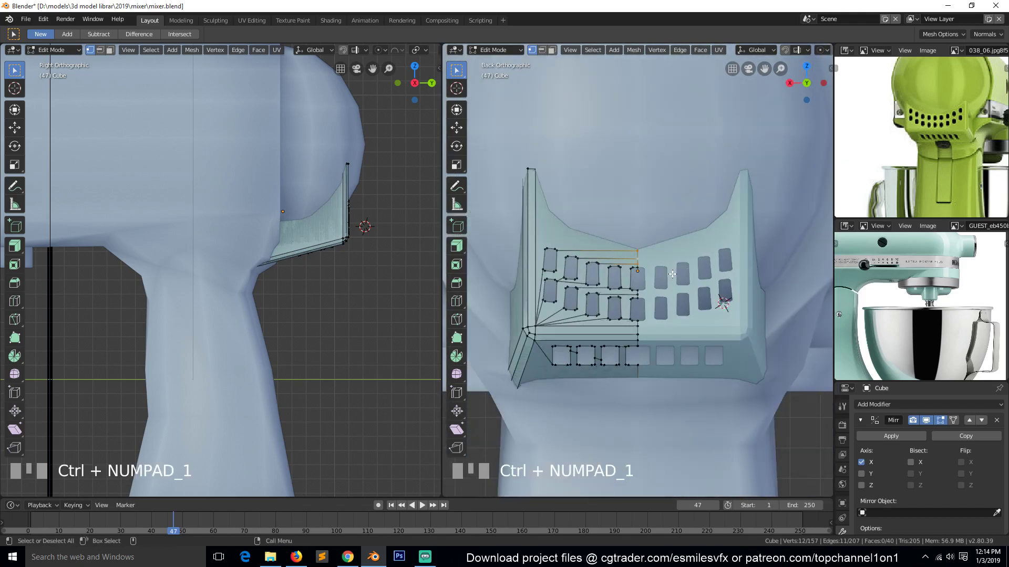
pyautogui.press('z')
pyautogui.click(573, 274)
pyautogui.scroll(-4, 935, 525)
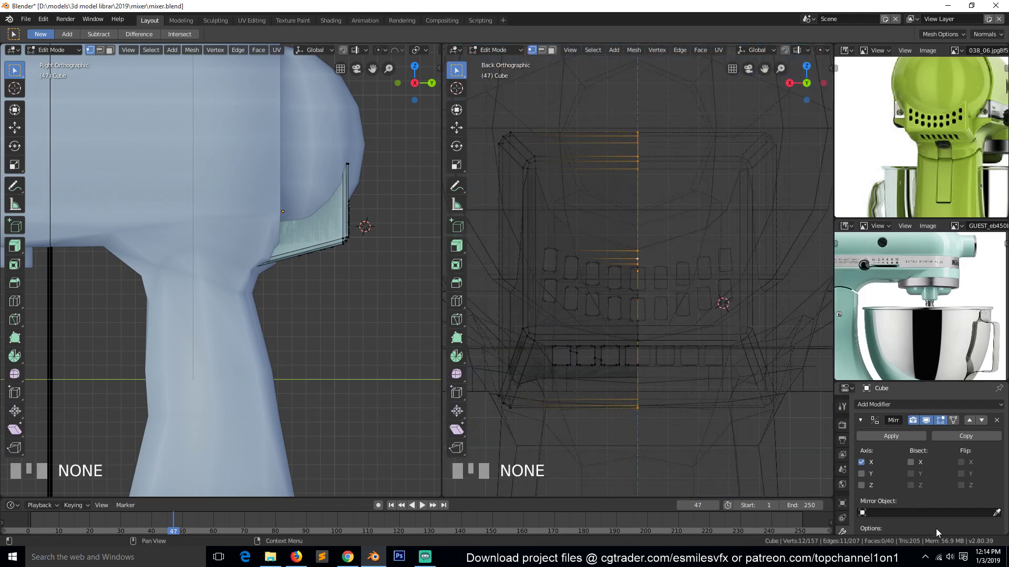
pyautogui.click(935, 445)
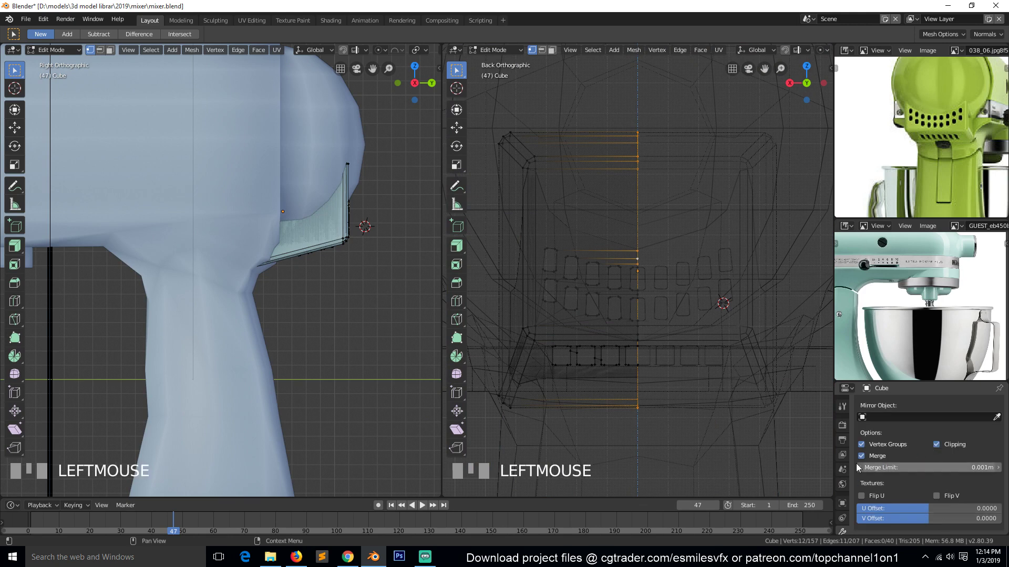
# - Box-select all of the housing's centre-line vertices, move them slightly along the Y axis and return to Object Mode in solid shading
pyautogui.press('b')
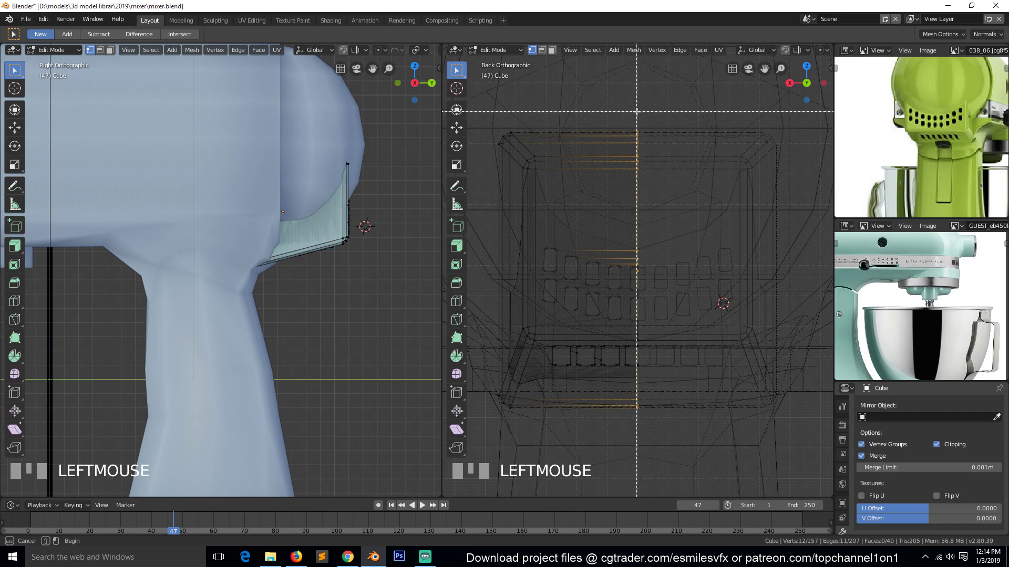
pyautogui.moveTo(637, 111); pyautogui.dragTo(688, 443)
pyautogui.press('g')
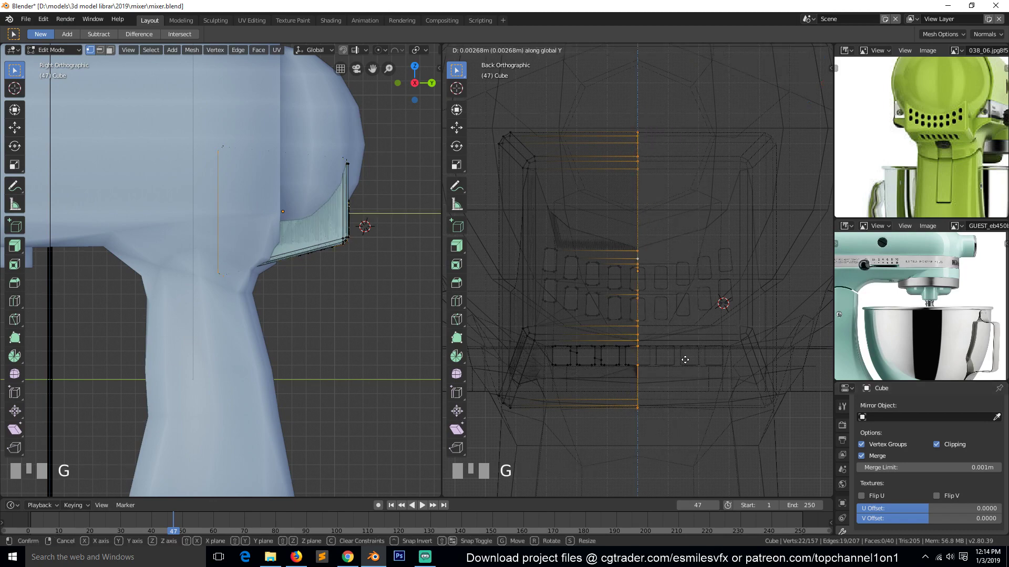
pyautogui.click(650, 361)
pyautogui.press('Tab')
pyautogui.press('z')
pyautogui.moveTo(698, 357)
pyautogui.mouseDown(button='middle')
pyautogui.moveTo(720, 387)
pyautogui.moveTo(685, 357)
pyautogui.mouseUp(button='middle')
pyautogui.scroll(-4, 719, 382)
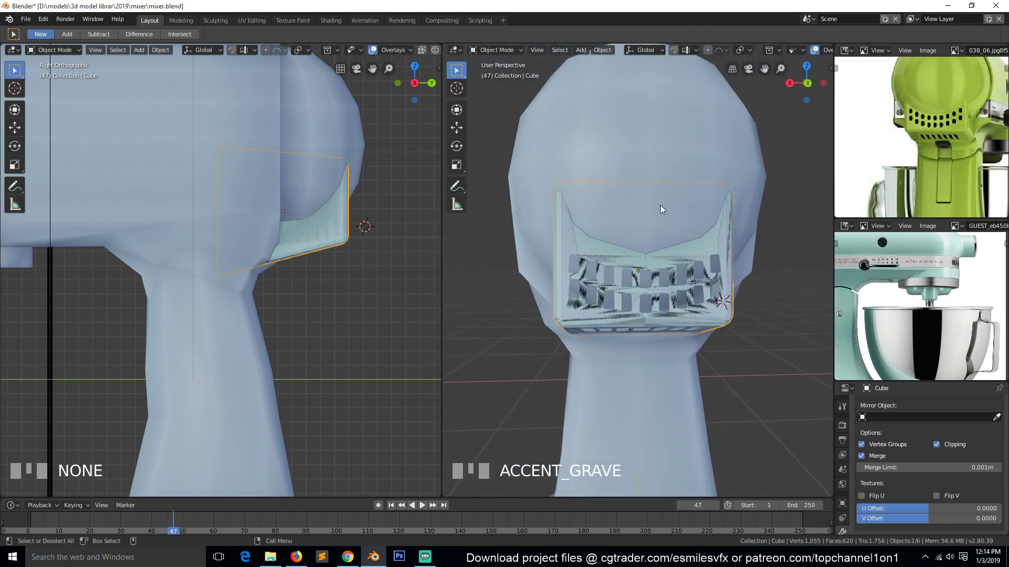
# - Select the mixer body and hide its Mirror modifier in the viewport
pyautogui.click(684, 126)
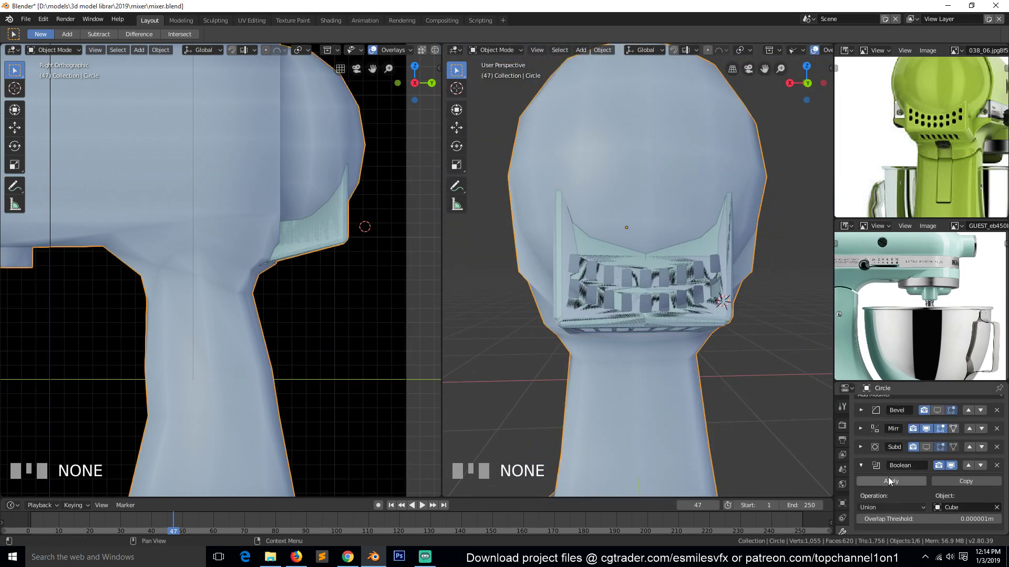
pyautogui.click(929, 428)
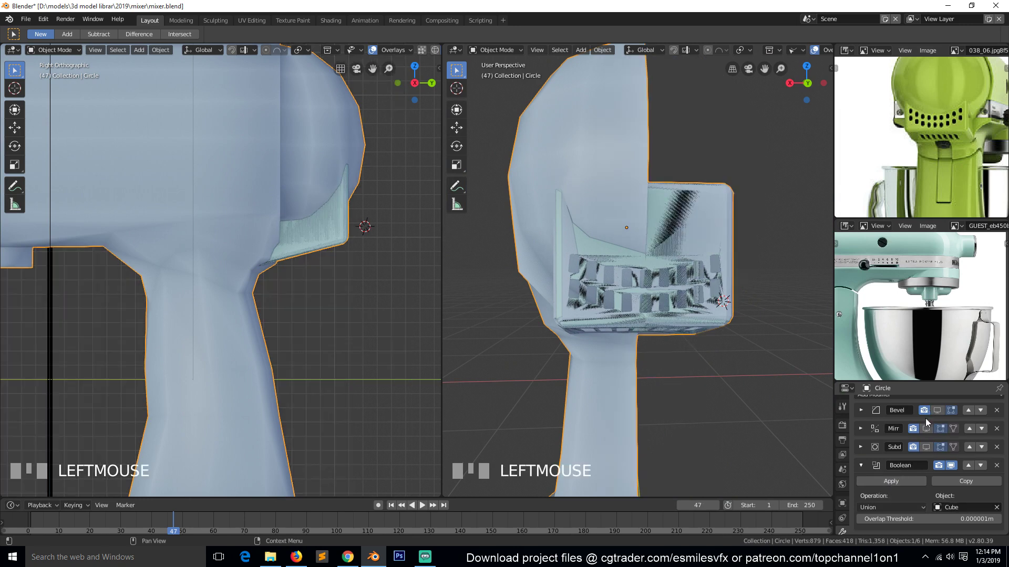
# - Show the mixer body's Mirror modifier, apply its Boolean union and hide the separate vent housing object
pyautogui.click(926, 428)
pyautogui.click(896, 481)
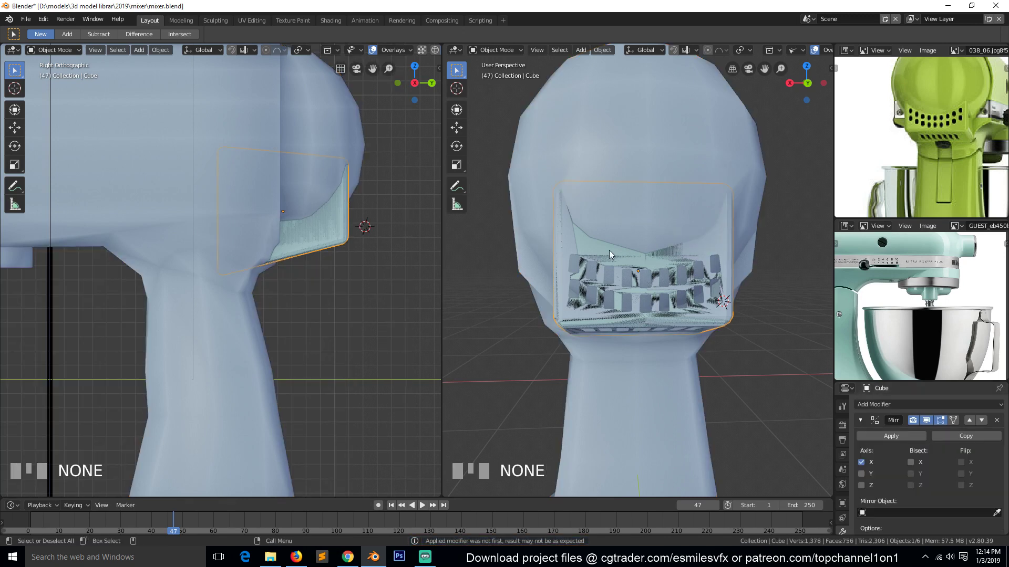
pyautogui.press('h')
pyautogui.moveTo(606, 254); pyautogui.dragTo(626, 365, button='middle')
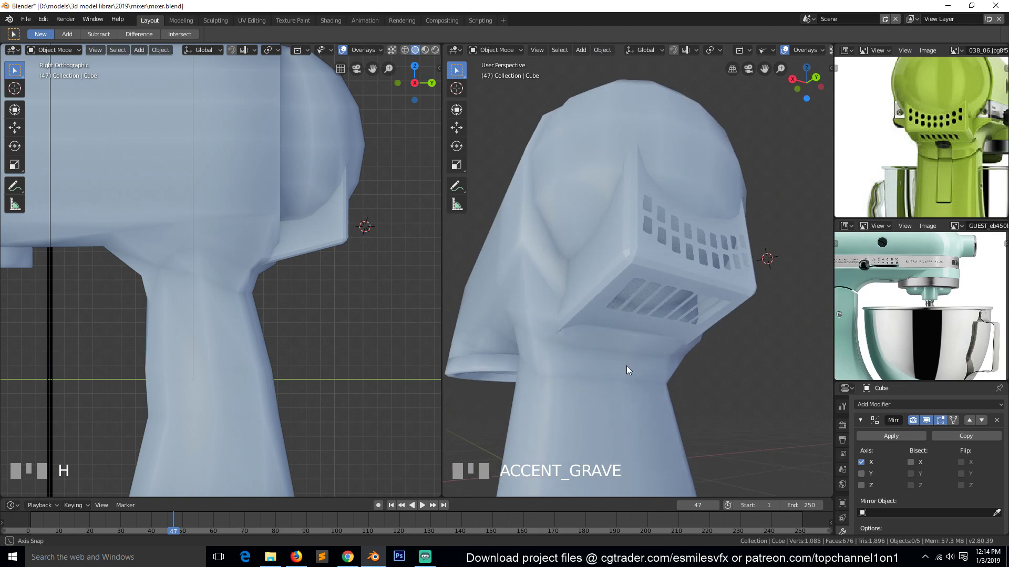
# - Enter Edit Mode on the mixer body, hide its Mirror modifier in the viewport and deselect everything
pyautogui.click(860, 420)
pyautogui.click(628, 271)
pyautogui.press('Tab')
pyautogui.moveTo(601, 241); pyautogui.dragTo(522, 279, button='middle')
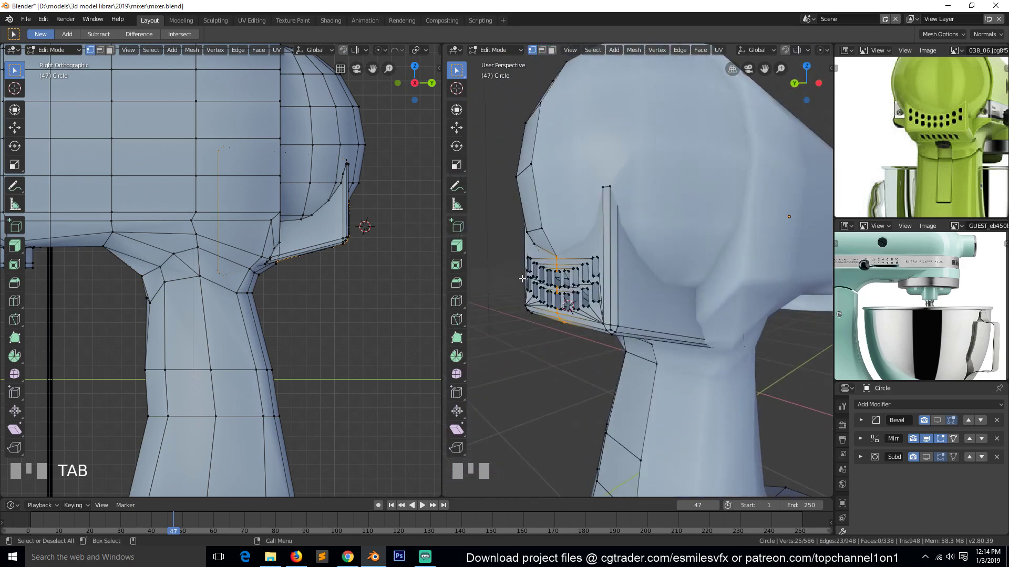
pyautogui.click(927, 439)
pyautogui.moveTo(675, 320); pyautogui.dragTo(565, 355, button='middle')
pyautogui.hotkey('alt', 'a')
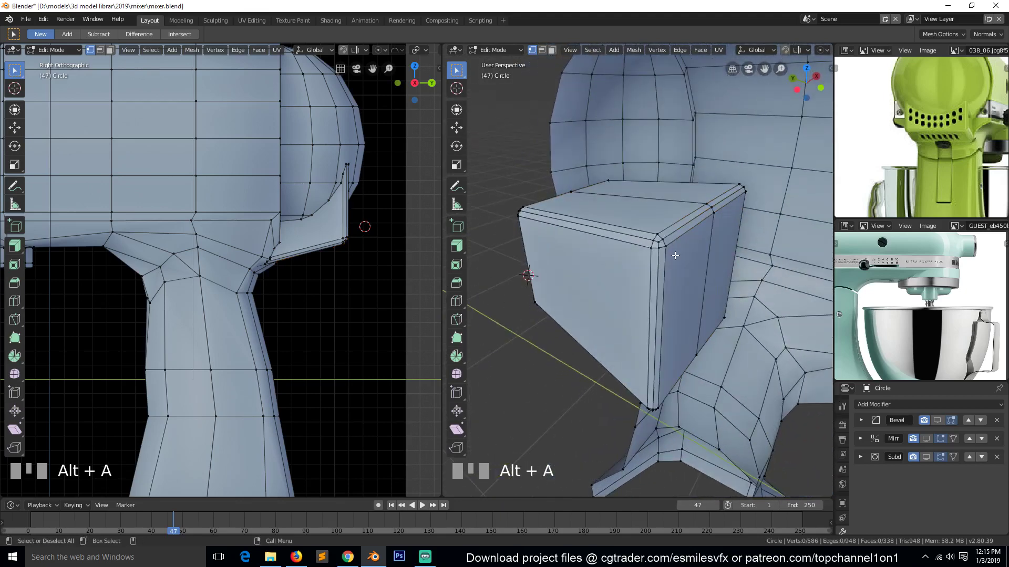
# - Circle-select the vertices along the upper bevelled edge of the housing's inner box and delete them
pyautogui.rightClick(684, 229)
pyautogui.press('Escape')
pyautogui.rightClick(671, 252)
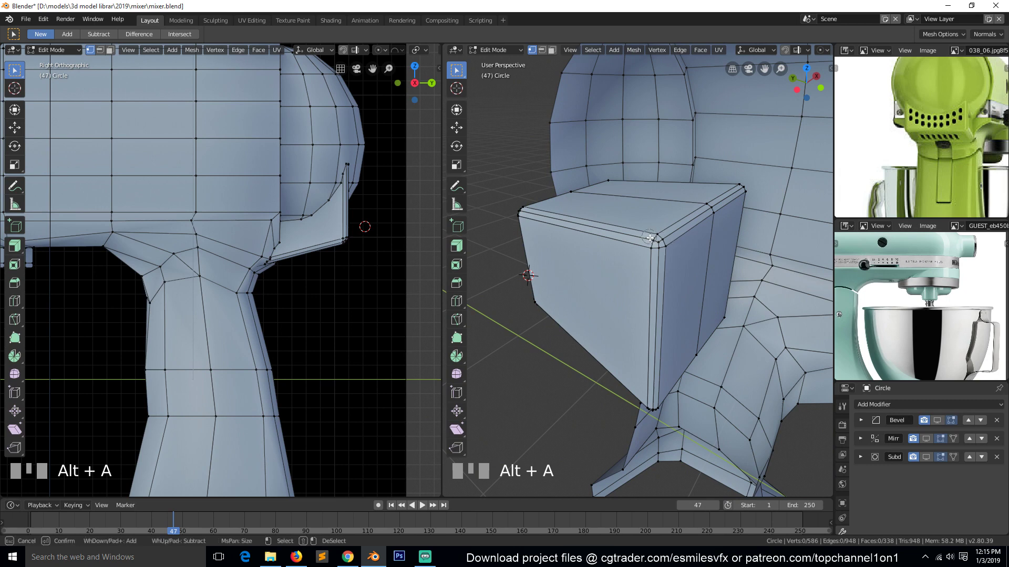
pyautogui.press('c')
pyautogui.click(663, 237)
pyautogui.moveTo(706, 207); pyautogui.dragTo(730, 203)
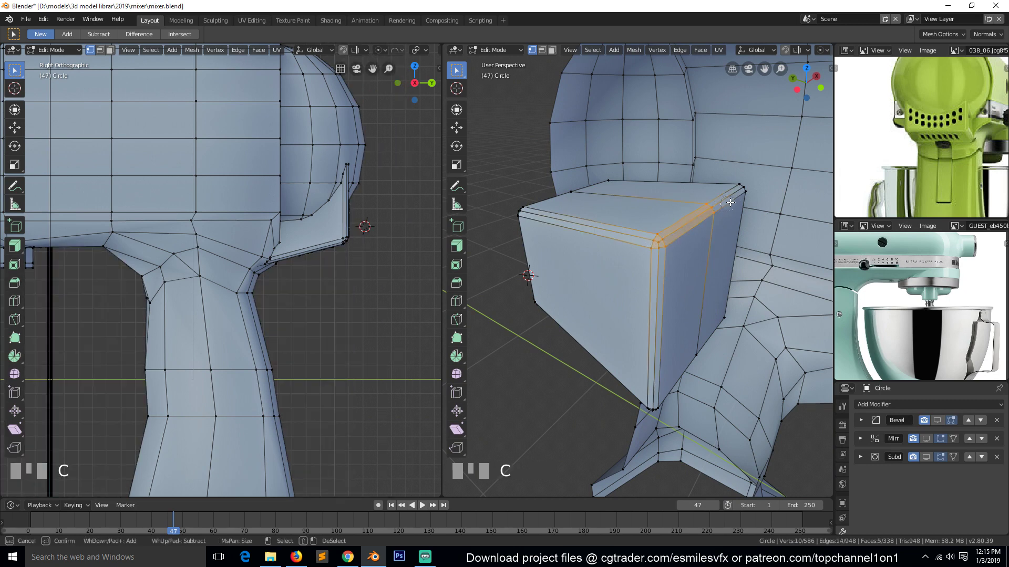
pyautogui.rightClick(740, 187)
pyautogui.press('x')
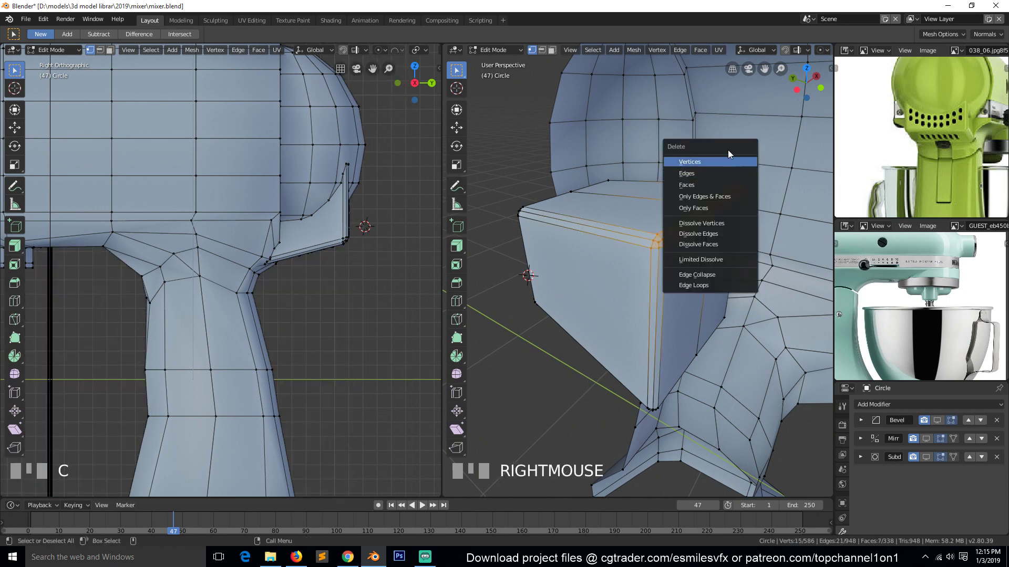
pyautogui.click(728, 162)
# - Switch to wireframe and delete the remaining loose corner vertices of the housing's inner box
pyautogui.press('x')
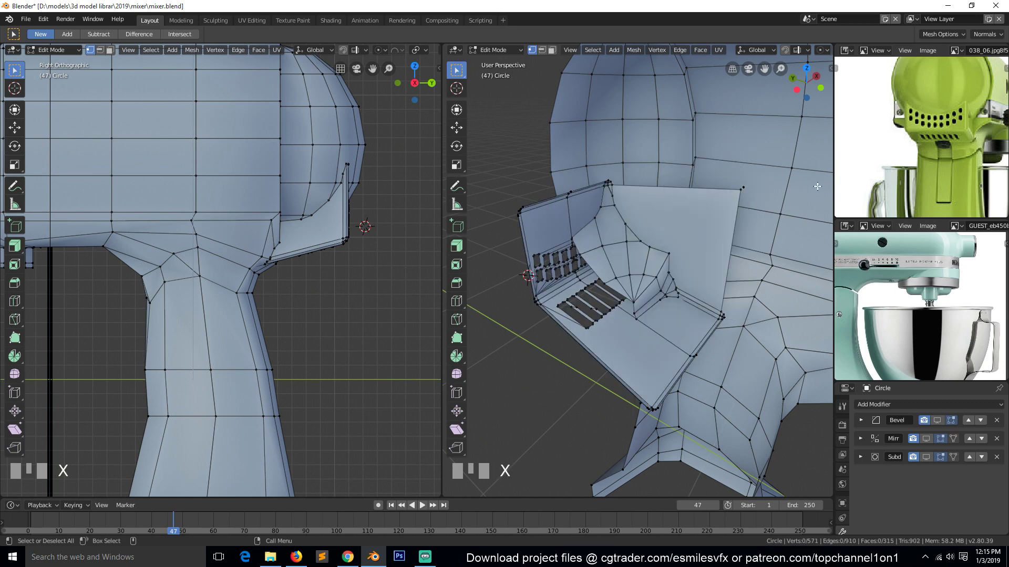
pyautogui.press('z')
pyautogui.click(710, 201)
pyautogui.press('c')
pyautogui.click(741, 187)
pyautogui.rightClick(741, 187)
pyautogui.press('x')
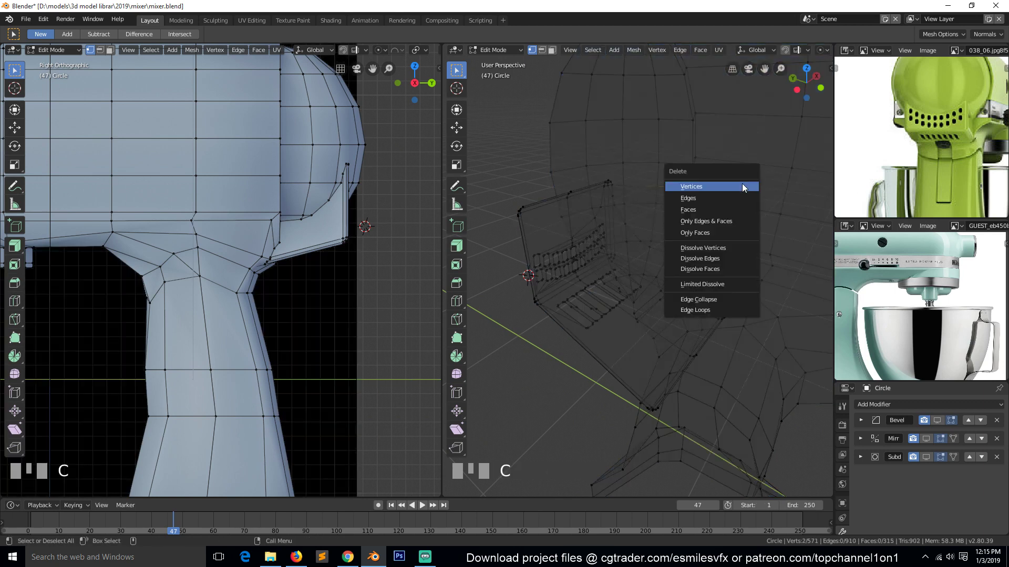
pyautogui.click(742, 181)
# - Box-select the housing vertices on the negative X side in front view, delete them and return to solid shading
pyautogui.press('KP_1')
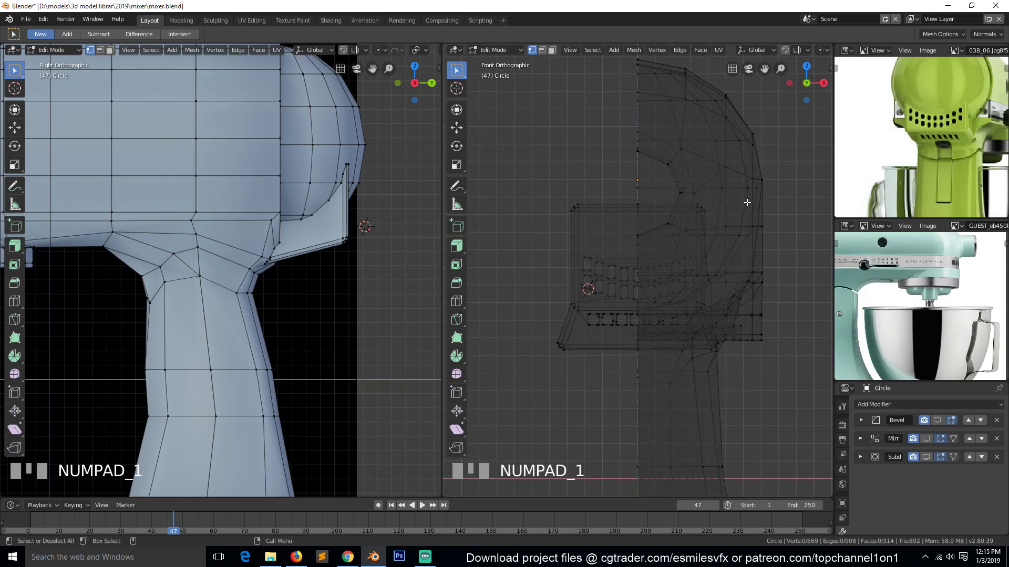
pyautogui.press('b')
pyautogui.moveTo(523, 145); pyautogui.dragTo(636, 421)
pyautogui.press('z')
pyautogui.click(643, 317)
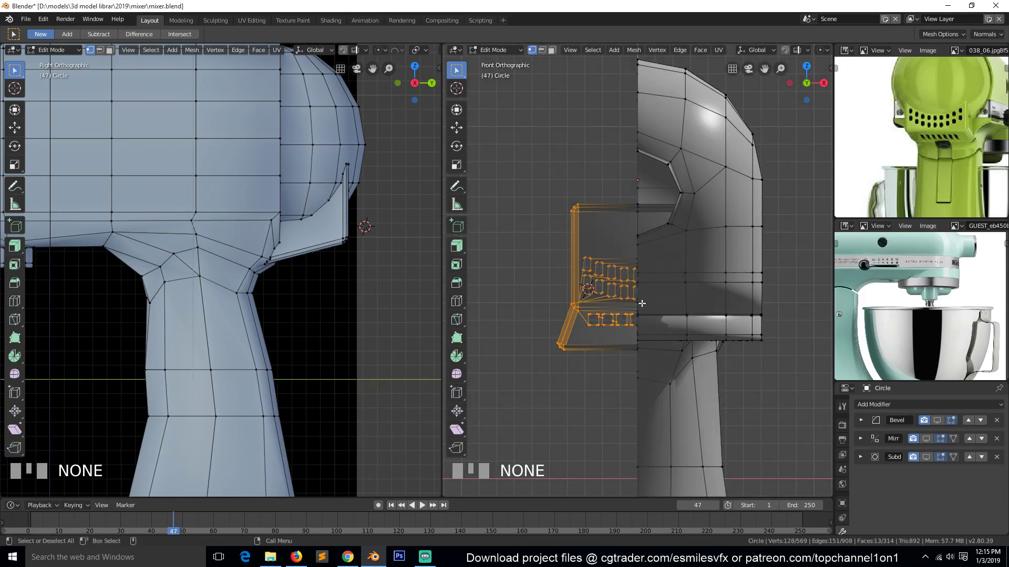
pyautogui.press('z')
pyautogui.click(556, 310)
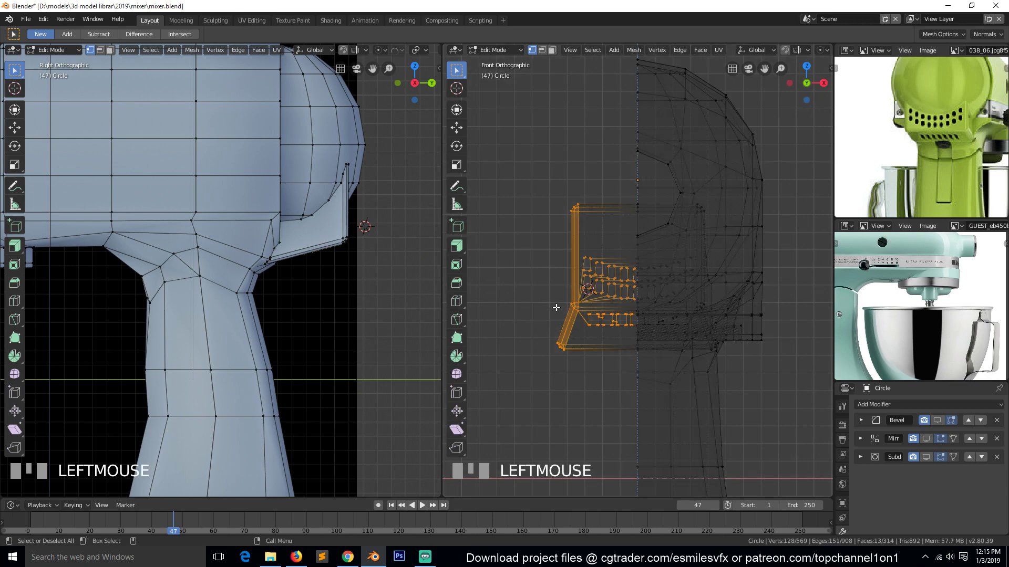
pyautogui.press('x')
pyautogui.click(557, 308)
pyautogui.press('z')
pyautogui.click(693, 308)
# - Delete the leftover vertices of the housing's side wall inside the body near its upper tip
pyautogui.moveTo(631, 288); pyautogui.dragTo(591, 255, button='middle')
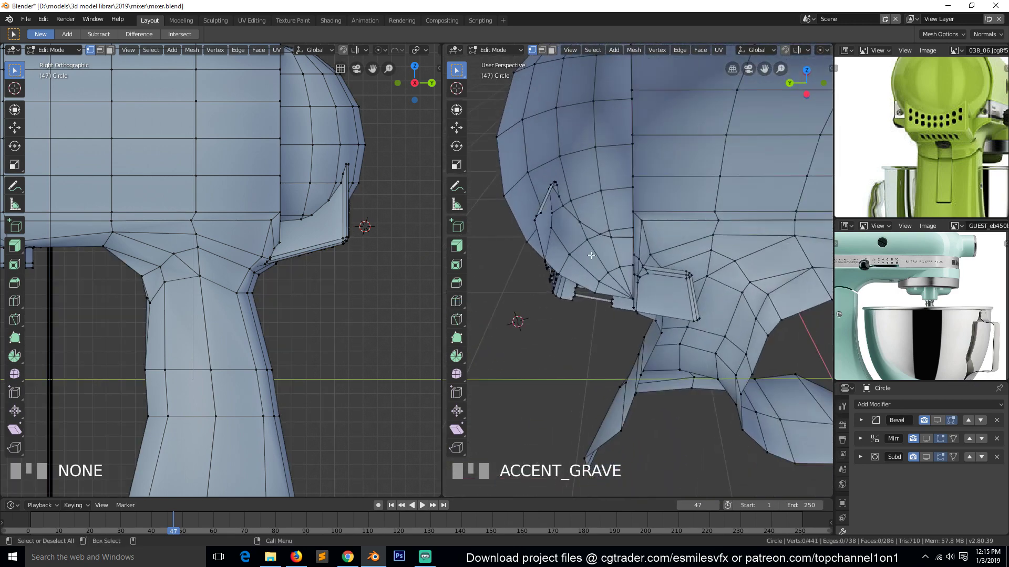
pyautogui.click(544, 212)
pyautogui.press('KP_Decimal')
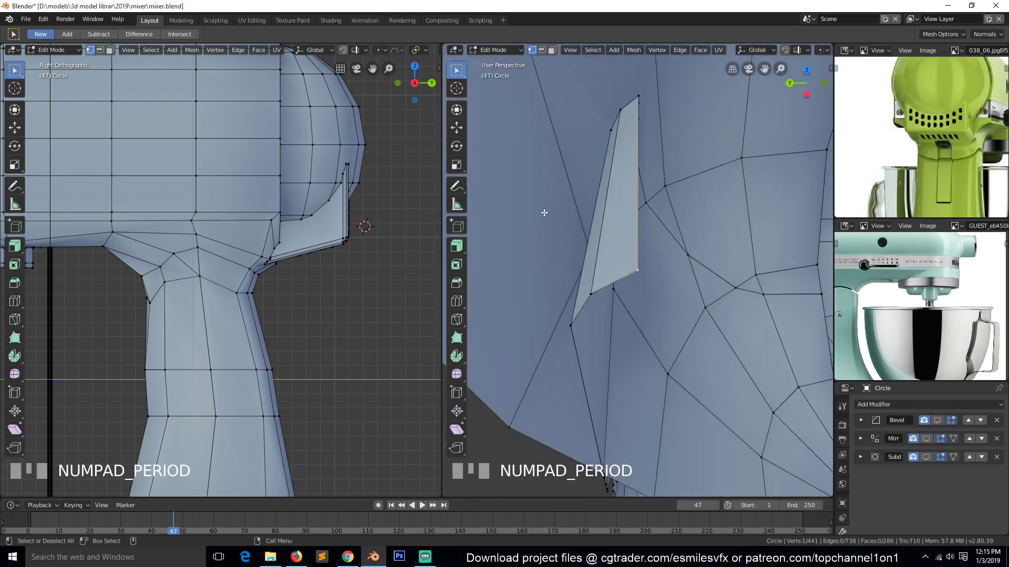
pyautogui.keyDown('ctrl'); pyautogui.click(578, 322); pyautogui.keyUp('ctrl')
pyautogui.press('x')
pyautogui.click(578, 322)
pyautogui.moveTo(562, 134); pyautogui.dragTo(748, 203, button='middle')
pyautogui.press('x')
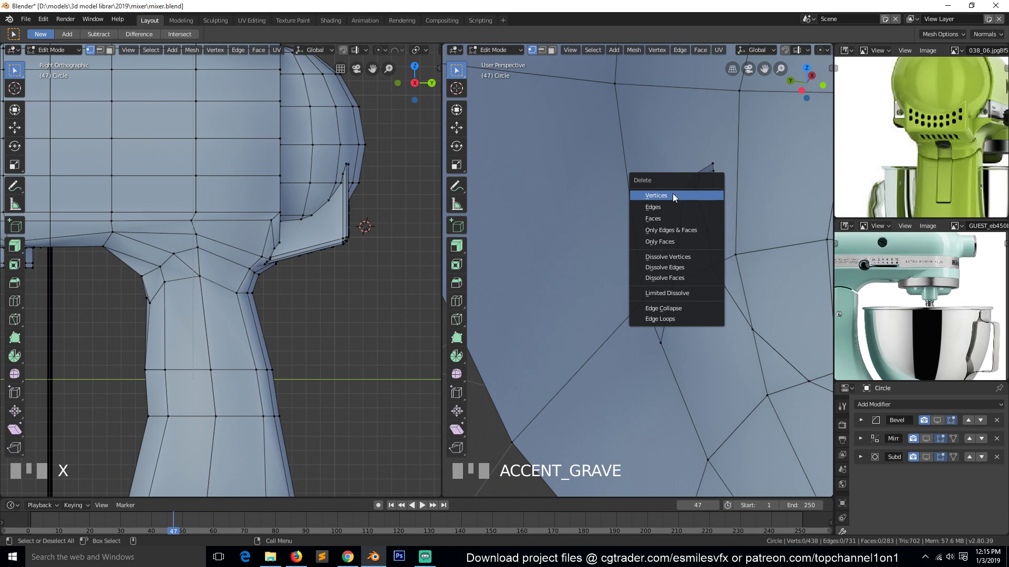
pyautogui.click(673, 195)
# - Try deleting the housing's upper tip vertices with circle select in wireframe
pyautogui.hotkey('shift', 'z')
pyautogui.press('c')
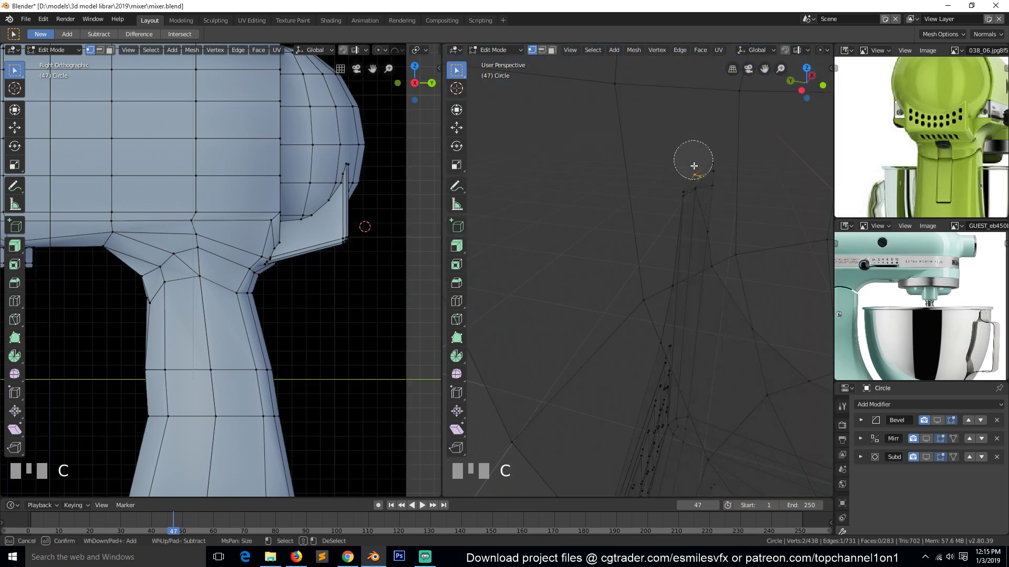
pyautogui.moveTo(694, 162)
pyautogui.mouseDown()
pyautogui.moveTo(688, 179)
pyautogui.moveTo(692, 169)
pyautogui.mouseUp()
pyautogui.press('x')
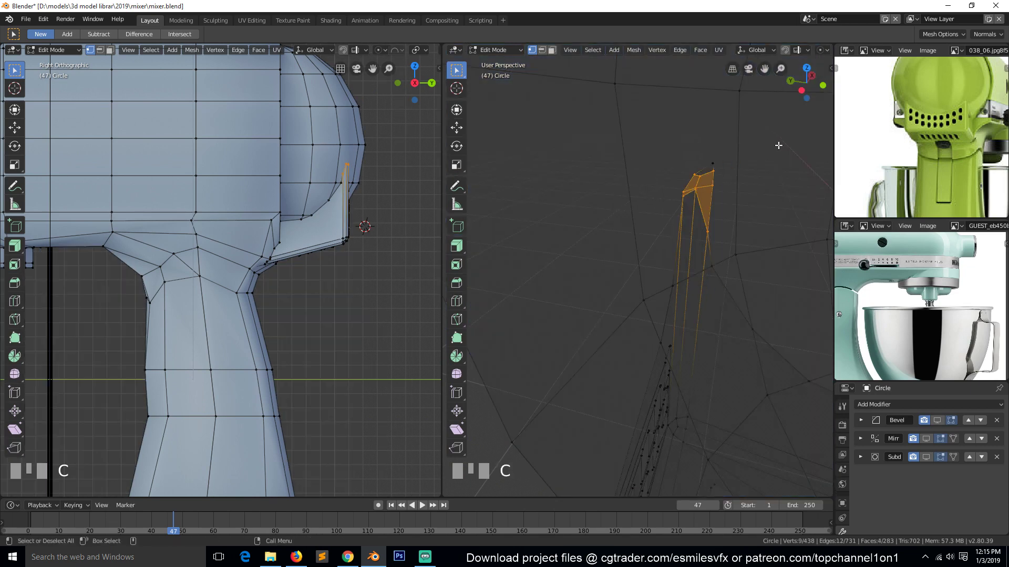
pyautogui.rightClick(716, 167)
pyautogui.press('x')
pyautogui.click(717, 167)
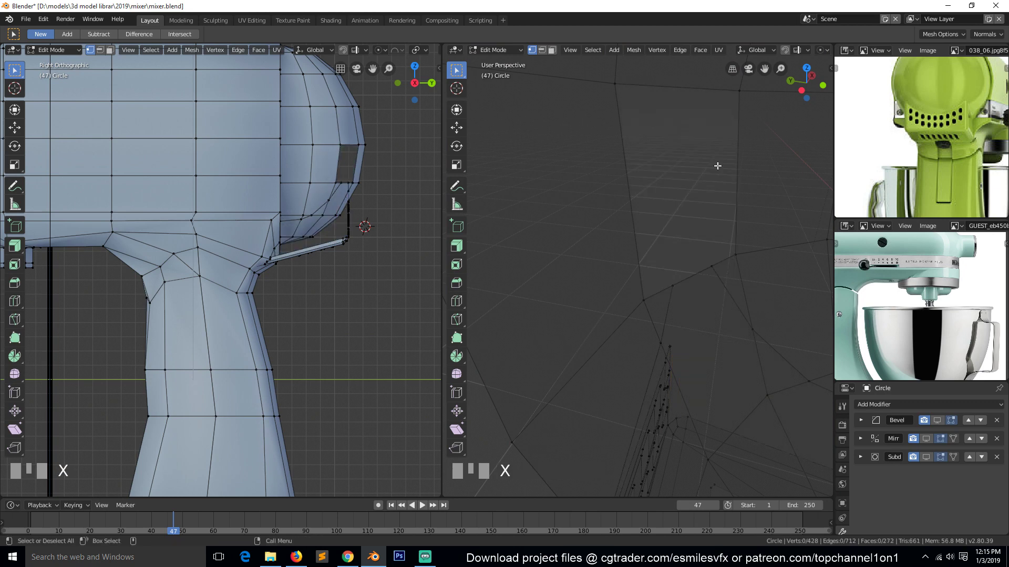
# - Return to solid shading and try filling the hole in the rear shell above the housing with a face
pyautogui.press('z')
pyautogui.click(631, 217)
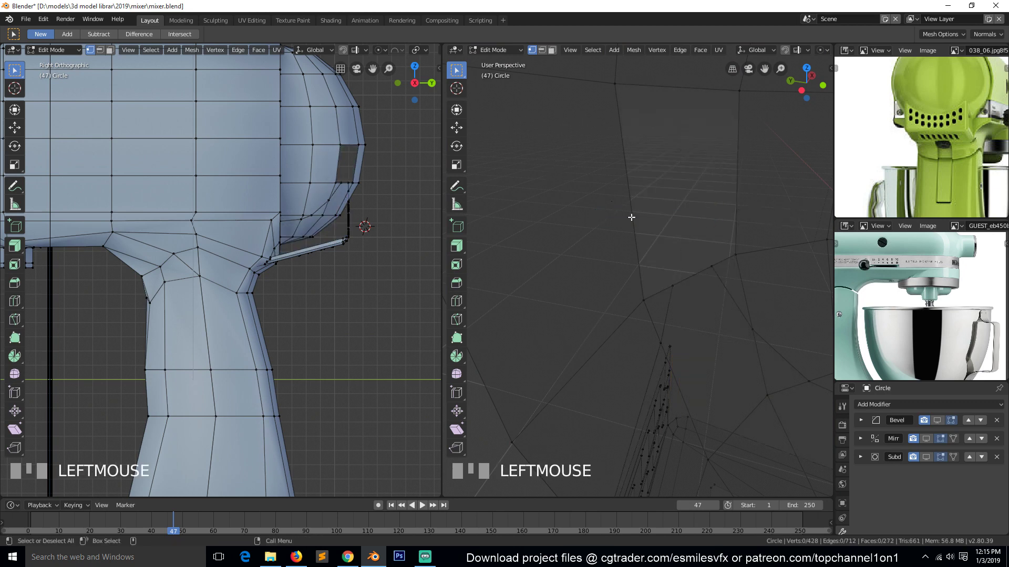
pyautogui.press('z')
pyautogui.click(690, 275)
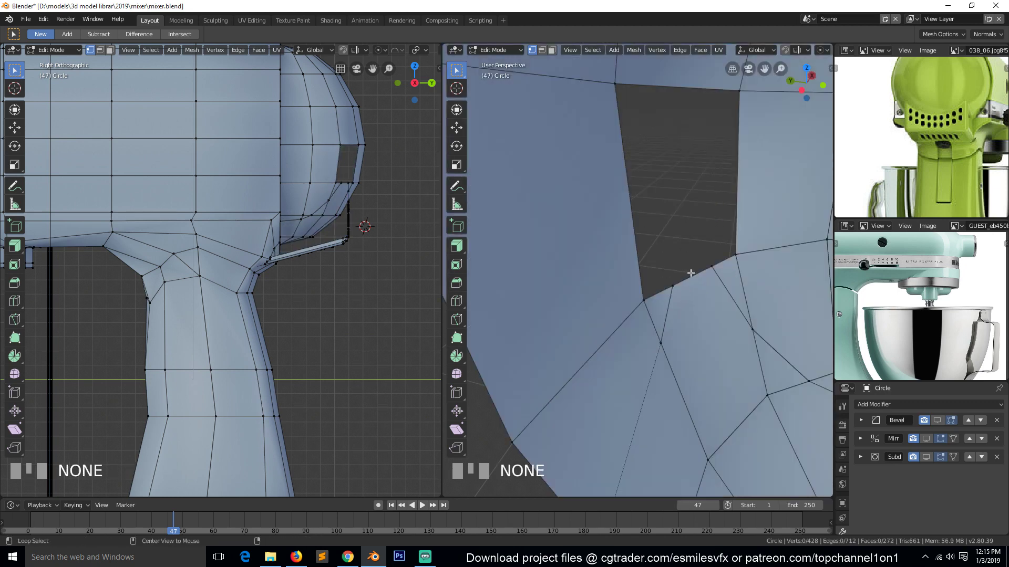
pyautogui.keyDown('alt'); pyautogui.click(690, 273); pyautogui.keyUp('alt')
pyautogui.press('f')
pyautogui.click(683, 281)
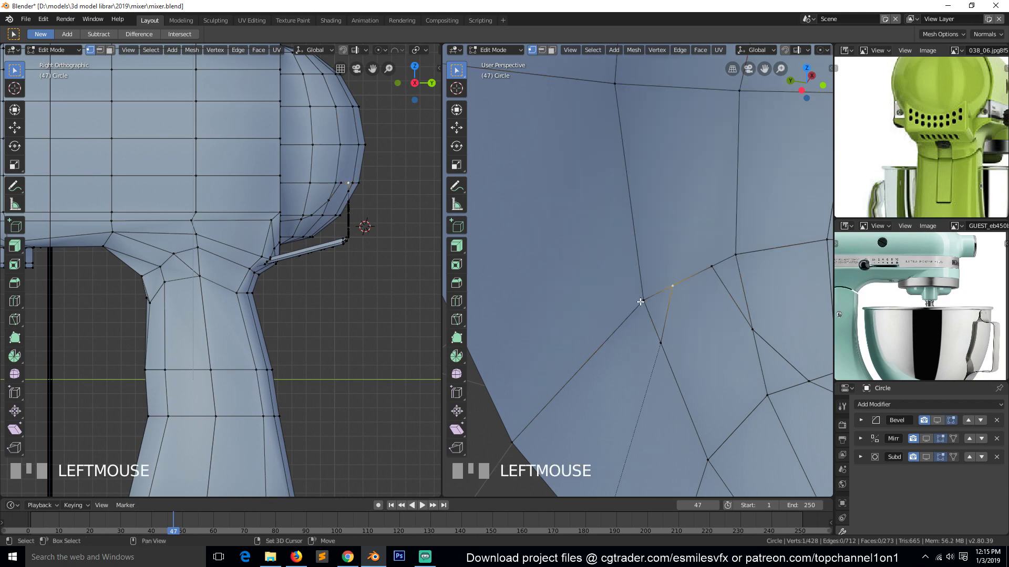
# - Inspect the housing from several angles, and undo the hole fill and the tip vertex deletion
pyautogui.press('`')
pyautogui.scroll(-2, 692, 314)
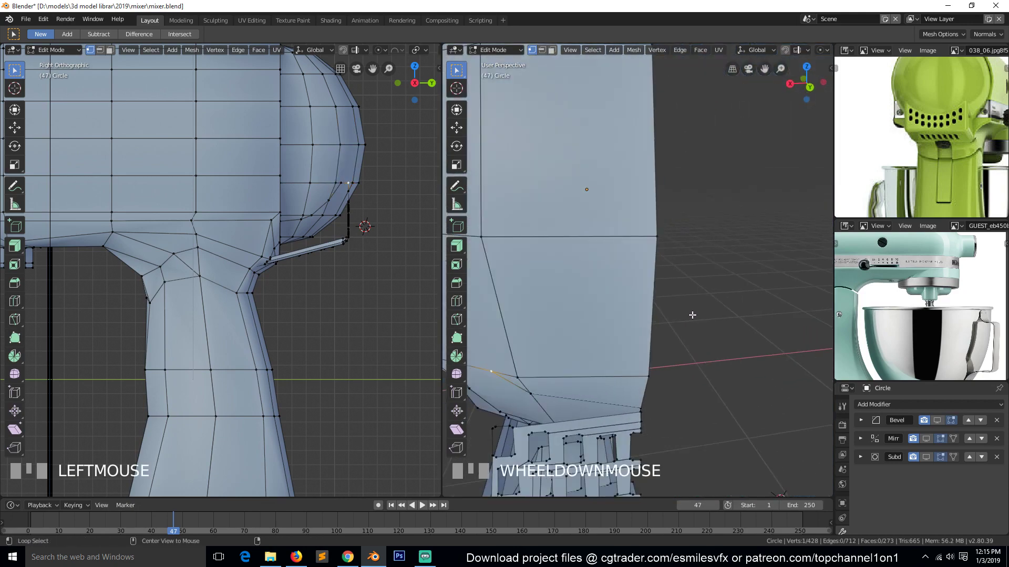
pyautogui.hotkey('alt', 'h')
pyautogui.click(692, 314)
pyautogui.press('`')
pyautogui.scroll(2, 670, 288)
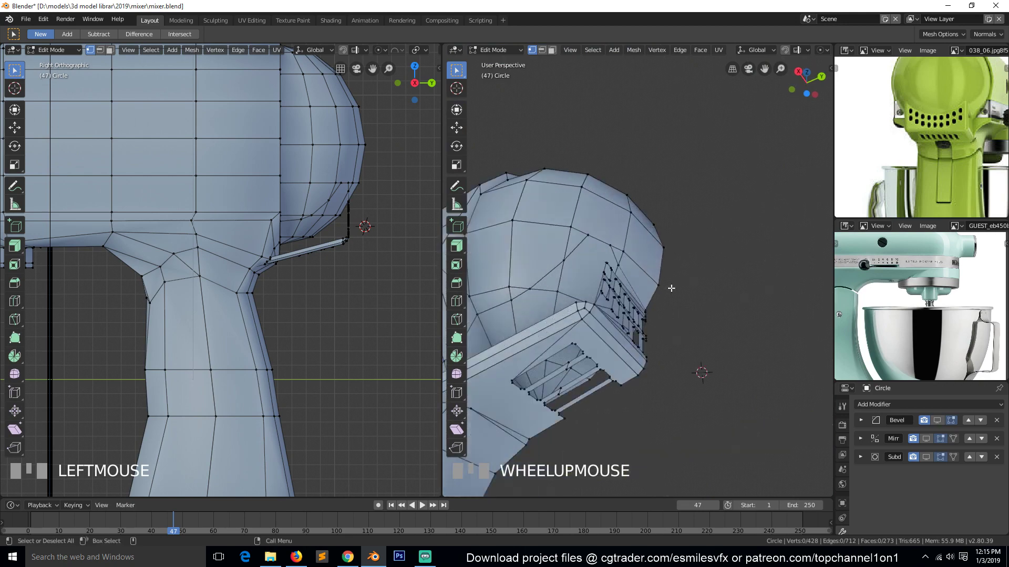
pyautogui.press('`')
pyautogui.scroll(-2, 681, 310)
pyautogui.hotkey('ctrl', 'z')
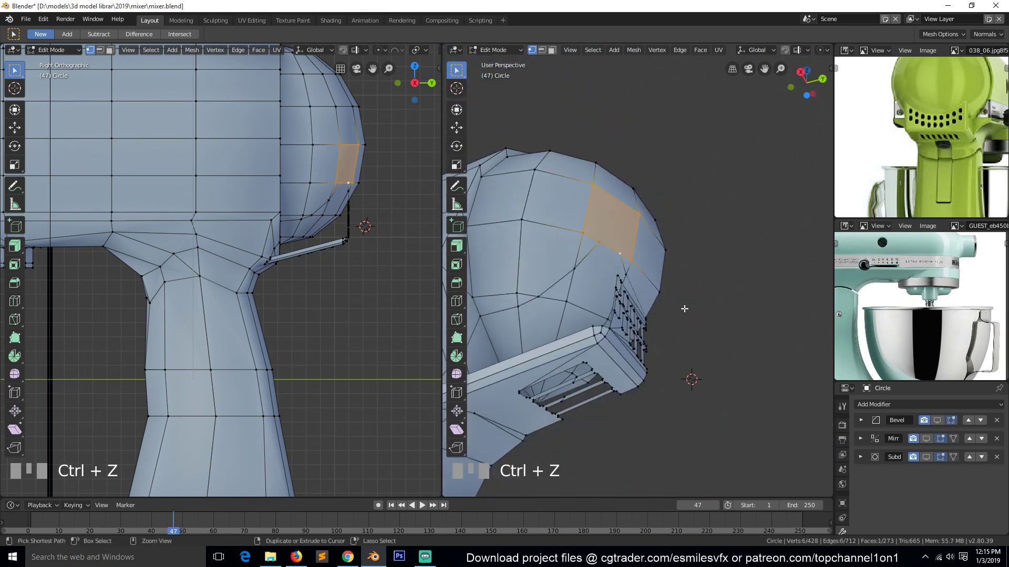
pyautogui.hotkey('ctrl', 'z')
# - Connect the housing's upper tip vertex to the nearest vertex of the rear shell above it with a new edge
pyautogui.press('`')
pyautogui.scroll(2, 631, 341)
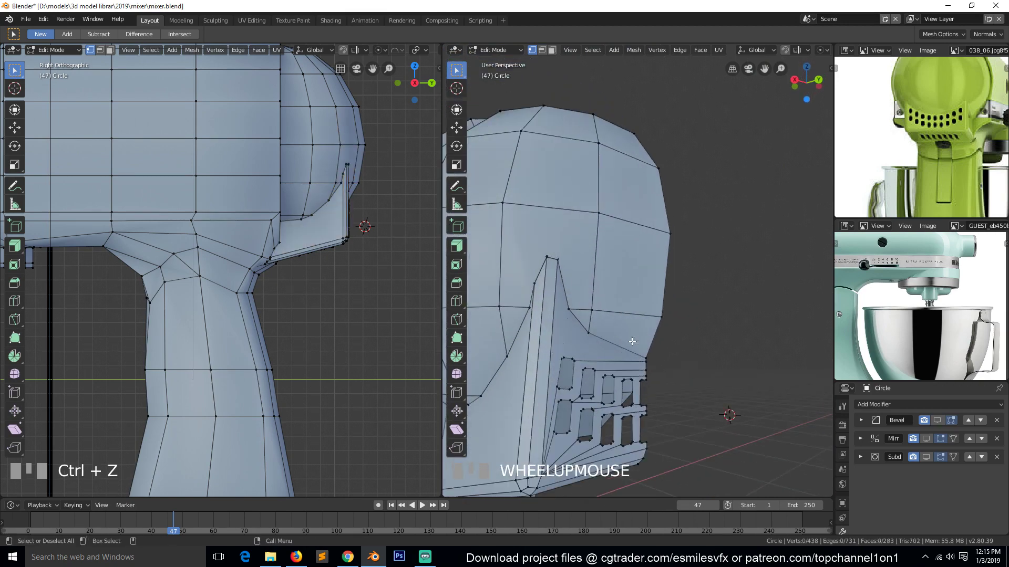
pyautogui.press('`')
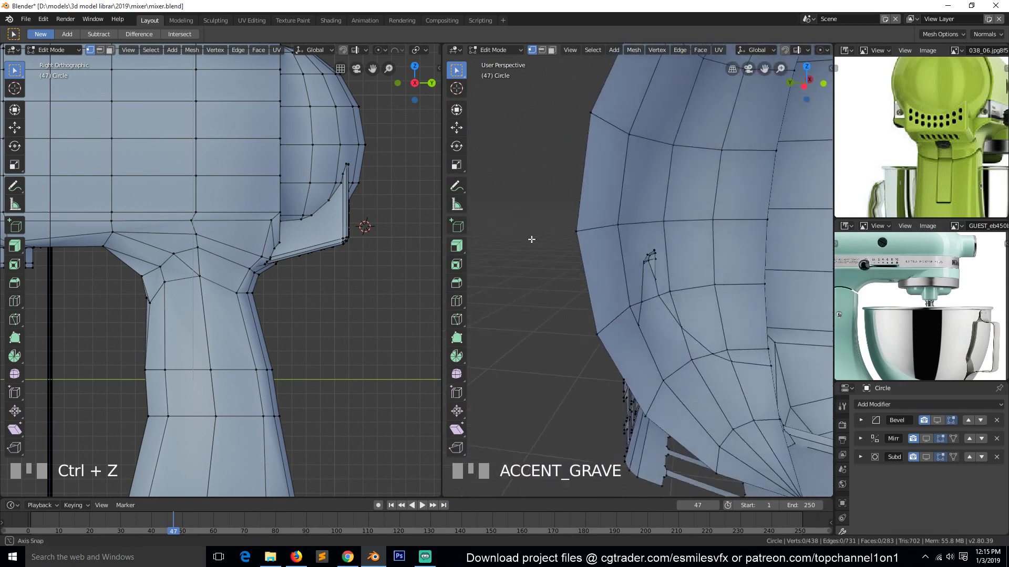
pyautogui.press('`')
pyautogui.press('`')
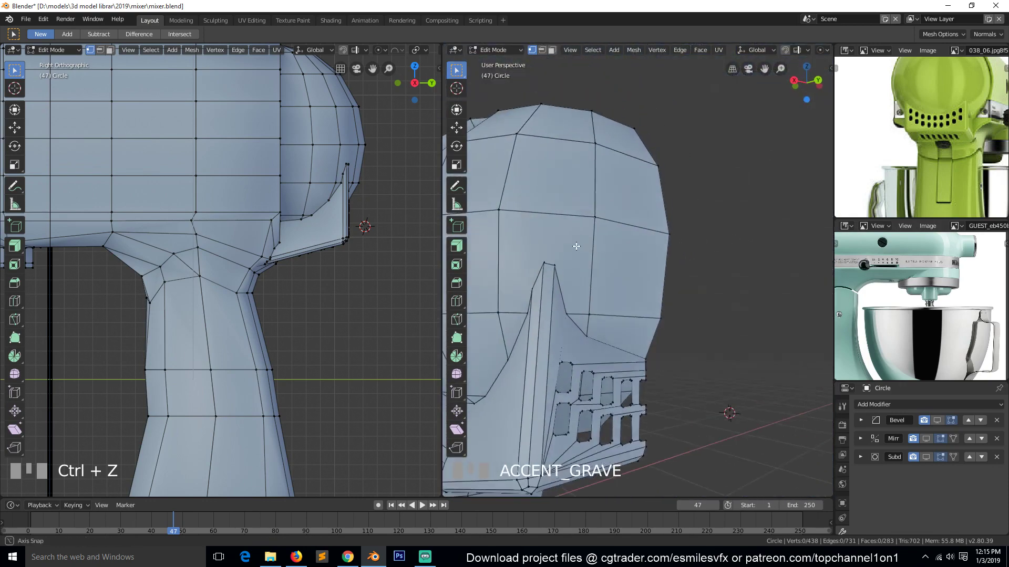
pyautogui.press('`')
pyautogui.press('`')
pyautogui.click(580, 272)
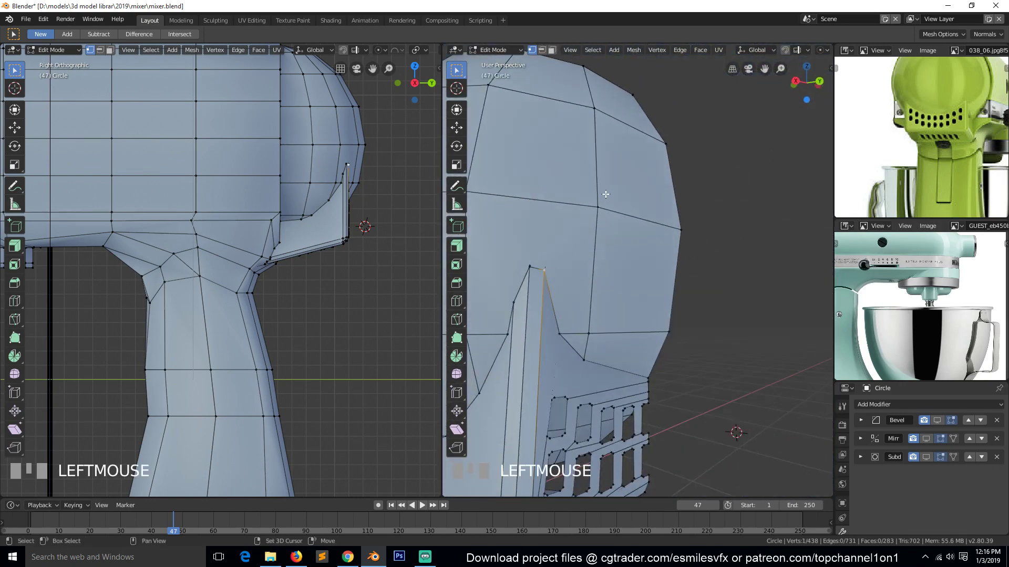
pyautogui.keyDown('shift'); pyautogui.click(590, 216); pyautogui.keyUp('shift')
pyautogui.press('j')
pyautogui.scroll(-2, 520, 258)
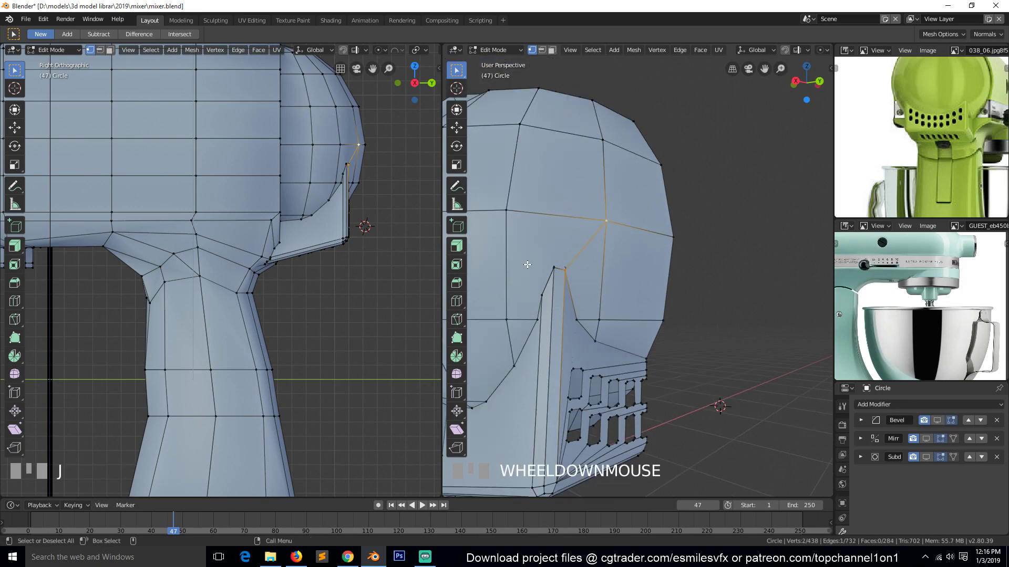
# - Examine the housing's upper tip vertices up close, checking them in another shading mode before returning to solid
pyautogui.click(542, 279)
pyautogui.press('KP_Decimal')
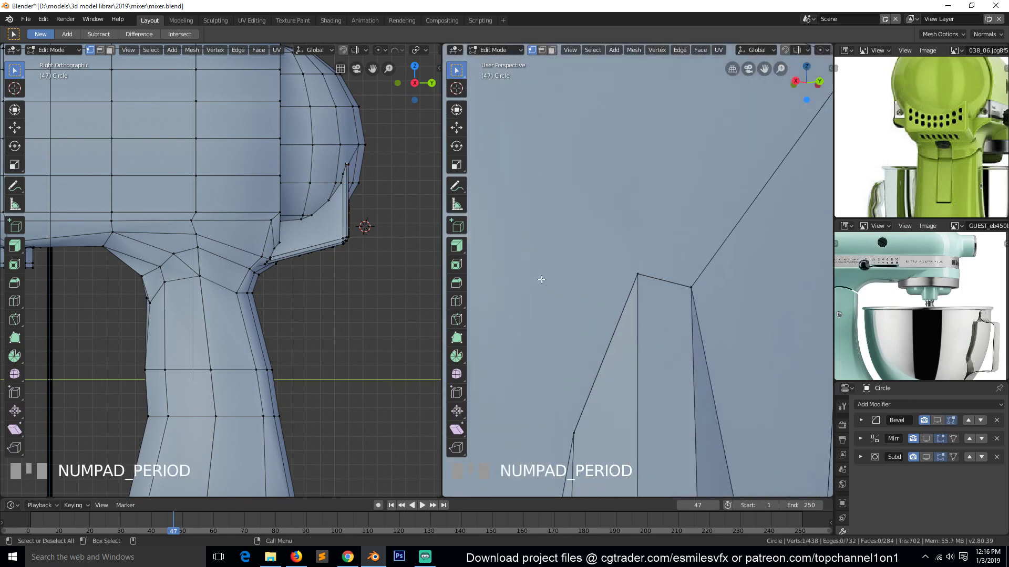
pyautogui.click(609, 265)
pyautogui.press('z')
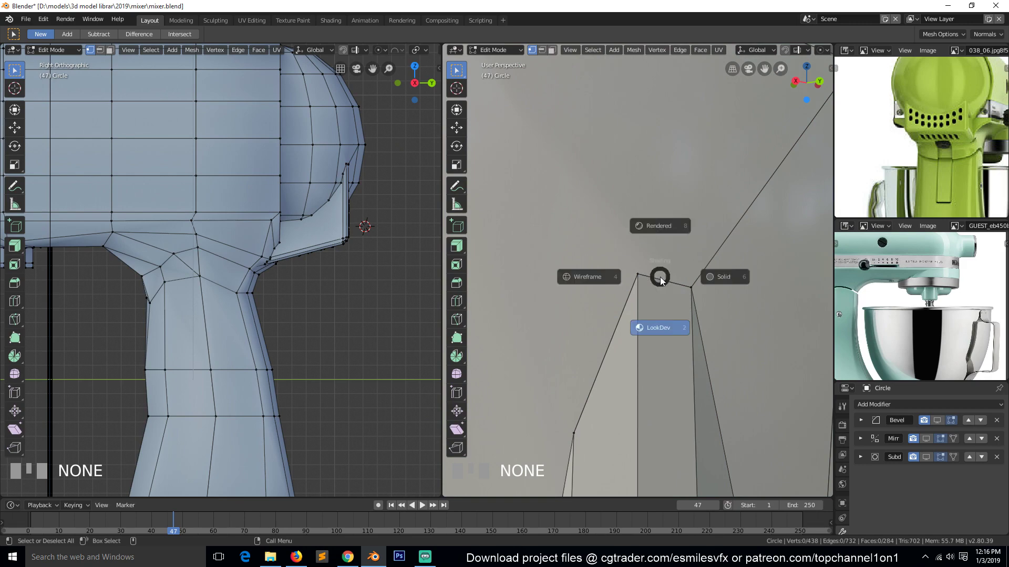
pyautogui.click(604, 269)
pyautogui.press('z')
pyautogui.click(689, 212)
pyautogui.scroll(-3, 688, 213)
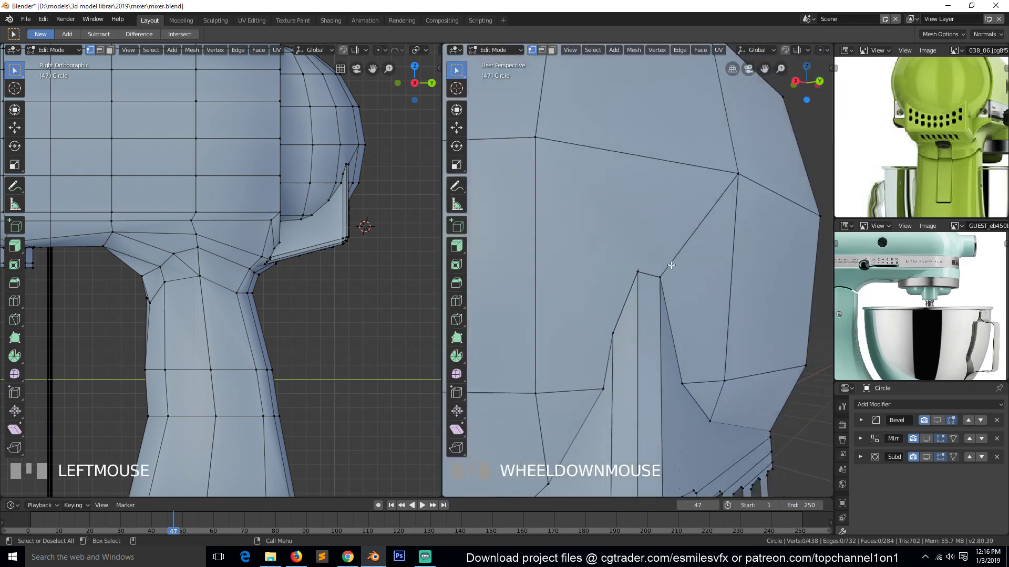
# - Delete the stray vertices at the top of the housing's tip on the inside of the body
pyautogui.moveTo(735, 315); pyautogui.dragTo(789, 345, button='middle')
pyautogui.scroll(2, 925, 294)
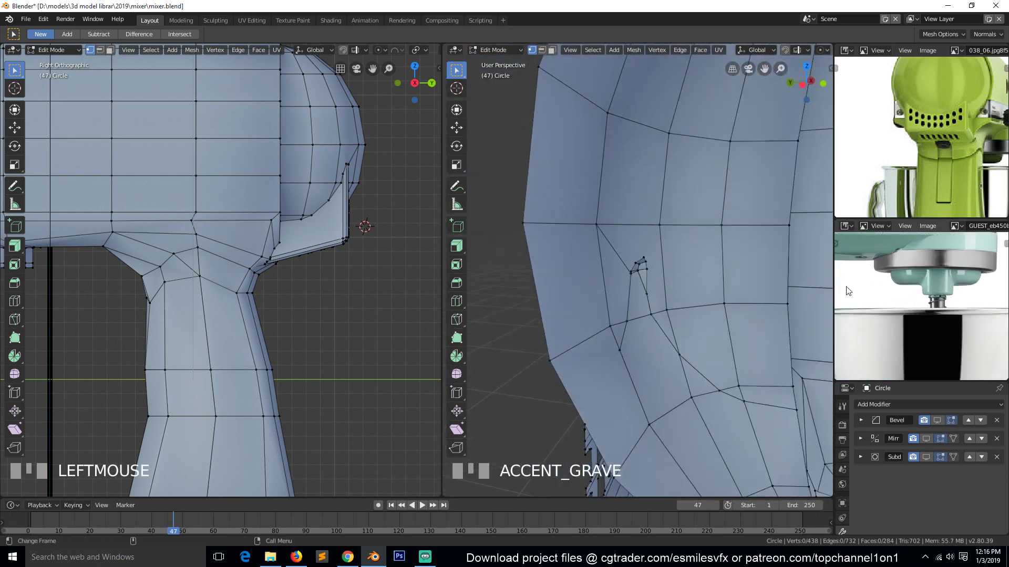
pyautogui.scroll(4, 617, 267)
pyautogui.click(652, 235)
pyautogui.keyDown('shift'); pyautogui.click(638, 256); pyautogui.keyUp('shift')
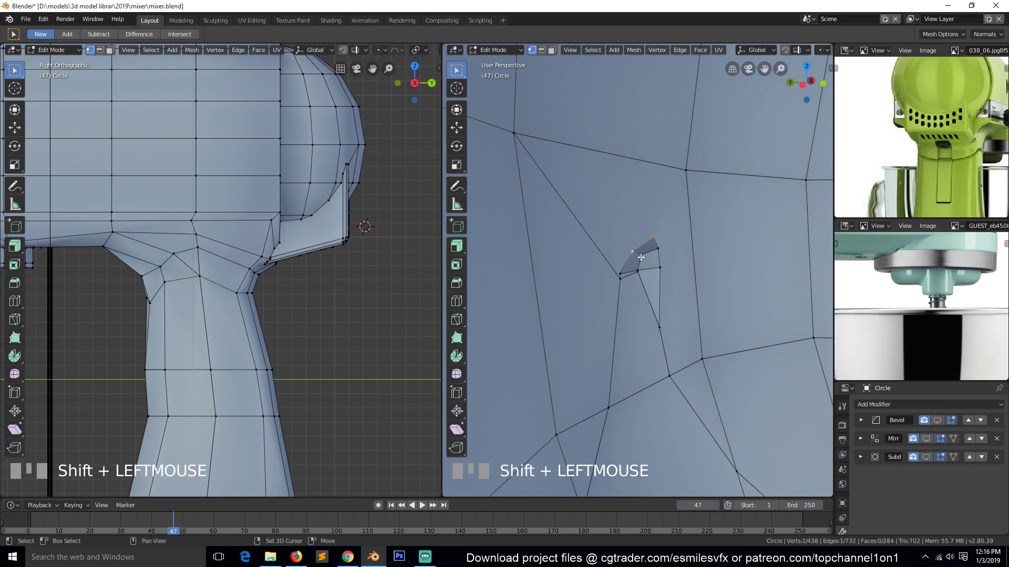
pyautogui.press('x')
pyautogui.click(657, 244)
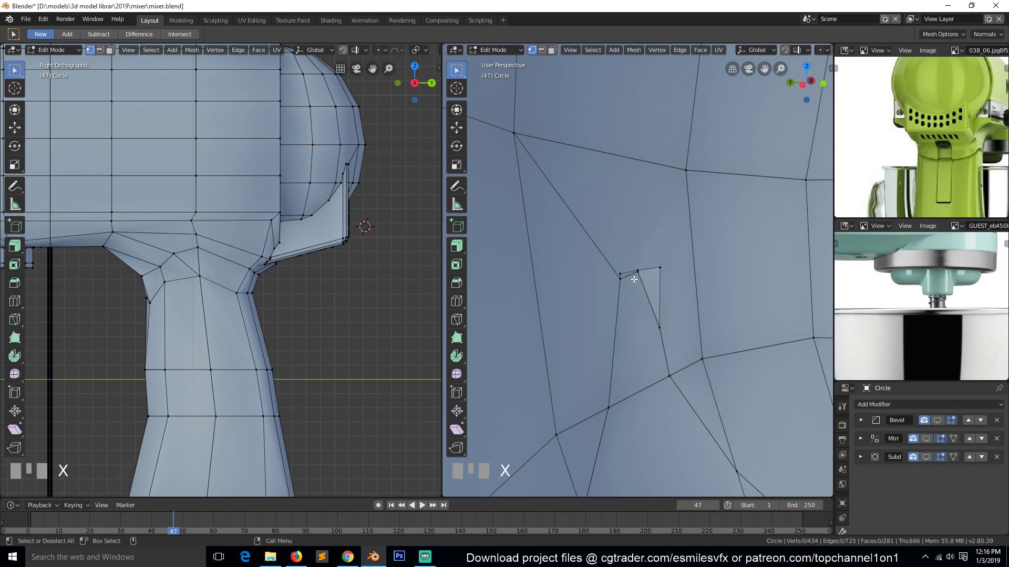
# - Delete the stray vertices above the housing's upper tip on the inside of the body
pyautogui.click(620, 274)
pyautogui.keyDown('ctrl'); pyautogui.click(665, 264); pyautogui.keyUp('ctrl')
pyautogui.press('x')
pyautogui.click(663, 263)
# - Connect the housing's tip vertex to the second shell vertex above it with a new edge
pyautogui.click(637, 272)
pyautogui.keyDown('shift'); pyautogui.click(683, 180); pyautogui.keyUp('shift')
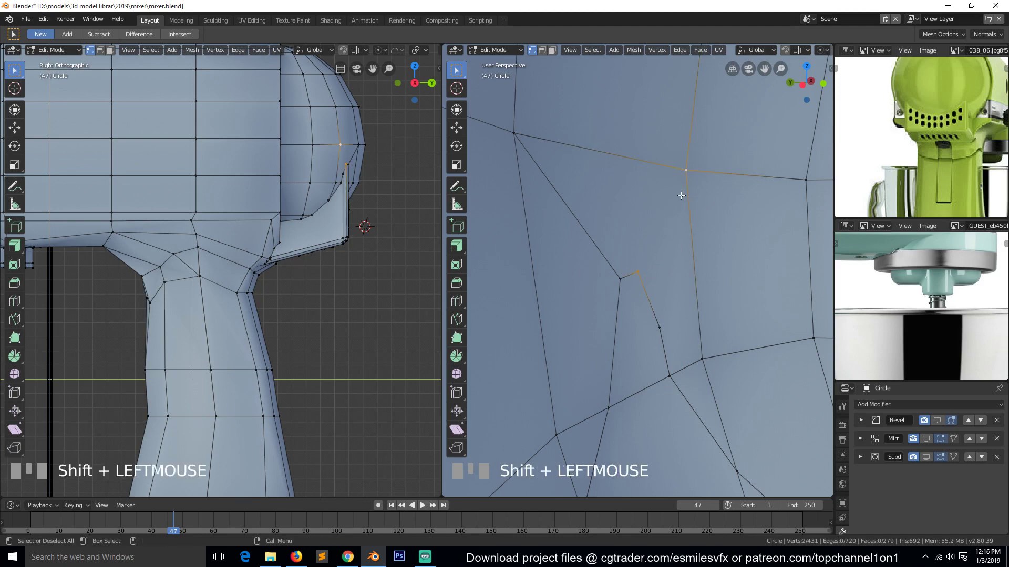
pyautogui.press('j')
pyautogui.press('a')
# - Merge the two neighbouring seam vertices just below the housing's tip on its outer side
pyautogui.click(659, 328)
pyautogui.scroll(-5, 670, 370)
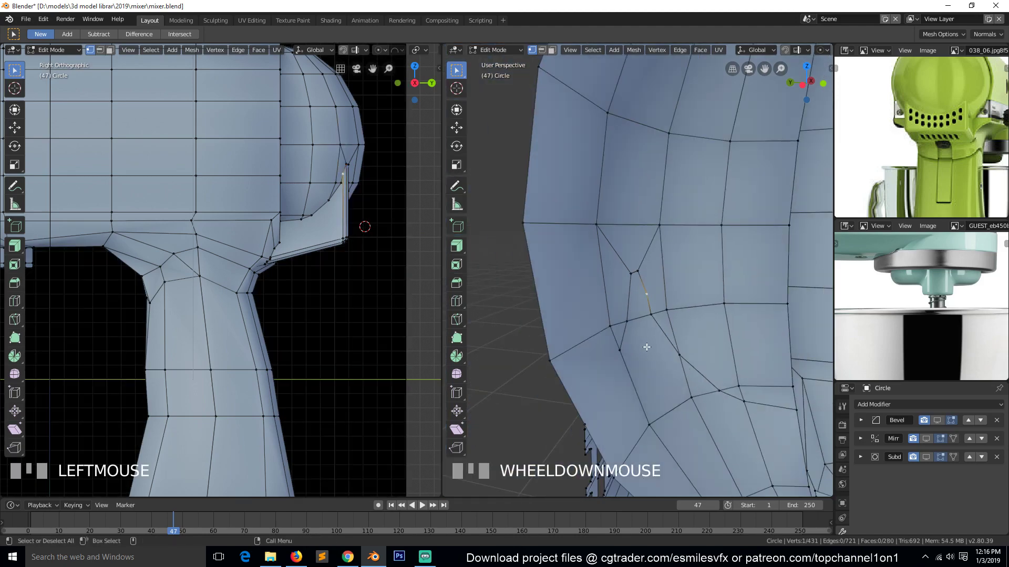
pyautogui.press('`')
pyautogui.scroll(5, 719, 318)
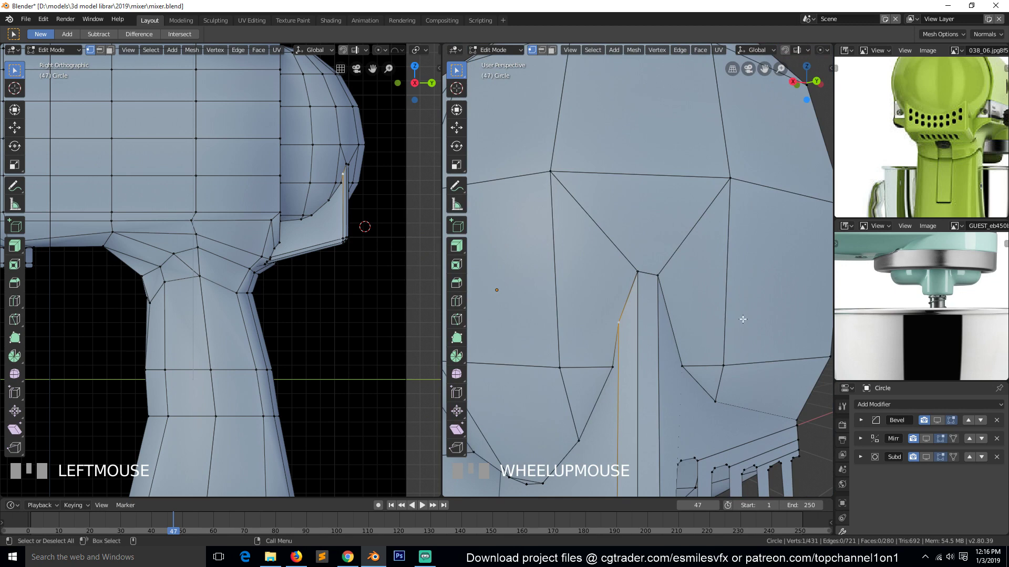
pyautogui.press('`')
pyautogui.click(610, 372)
pyautogui.keyDown('shift'); pyautogui.click(615, 323); pyautogui.keyUp('shift')
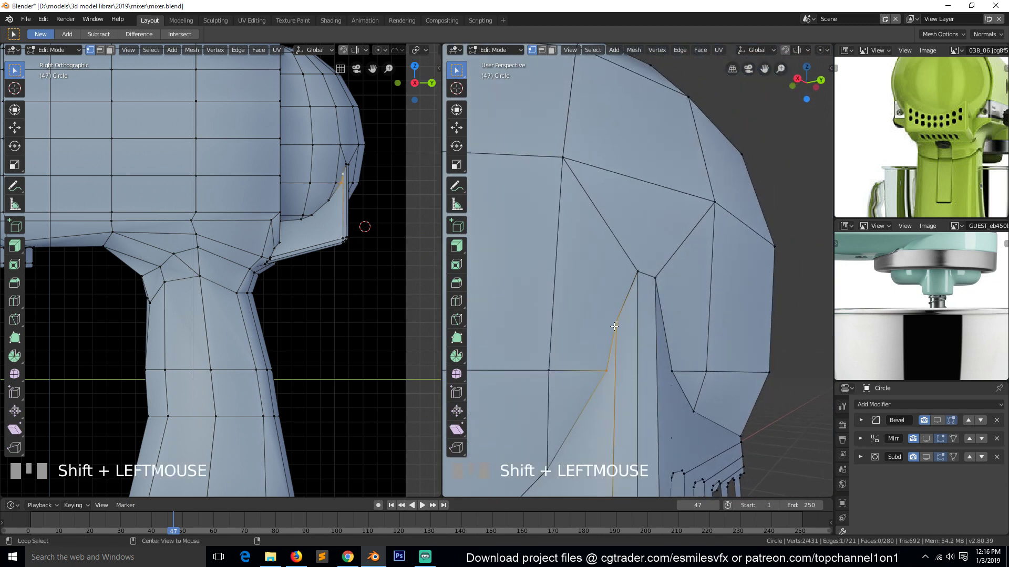
pyautogui.press('m')
pyautogui.click(613, 326)
pyautogui.press('a')
# - Merge the clustered seam vertices above the rear slots into a single vertex where the housing meets the shell
pyautogui.press('`')
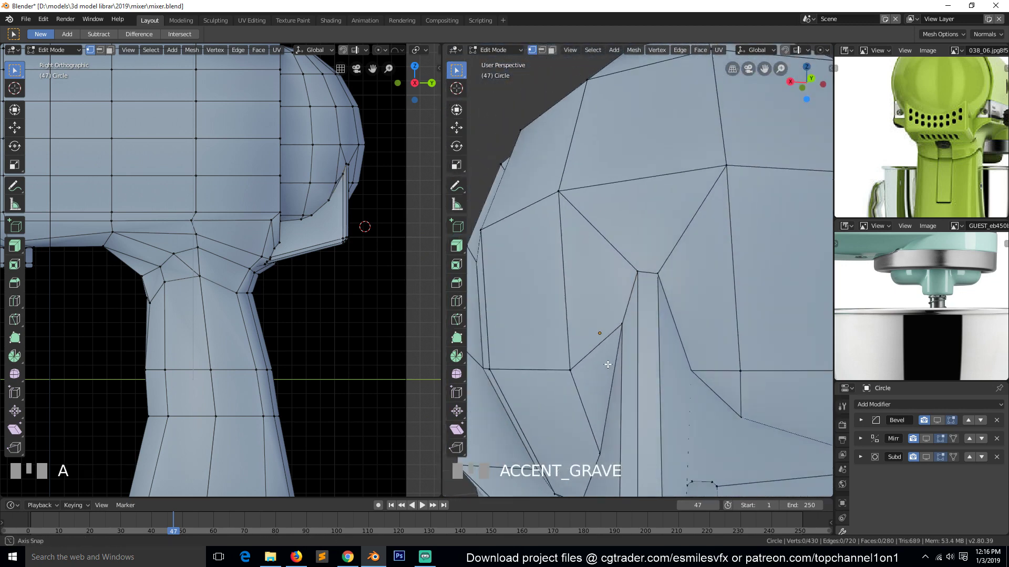
pyautogui.click(692, 371)
pyautogui.keyDown('shift'); pyautogui.click(741, 410); pyautogui.keyUp('shift')
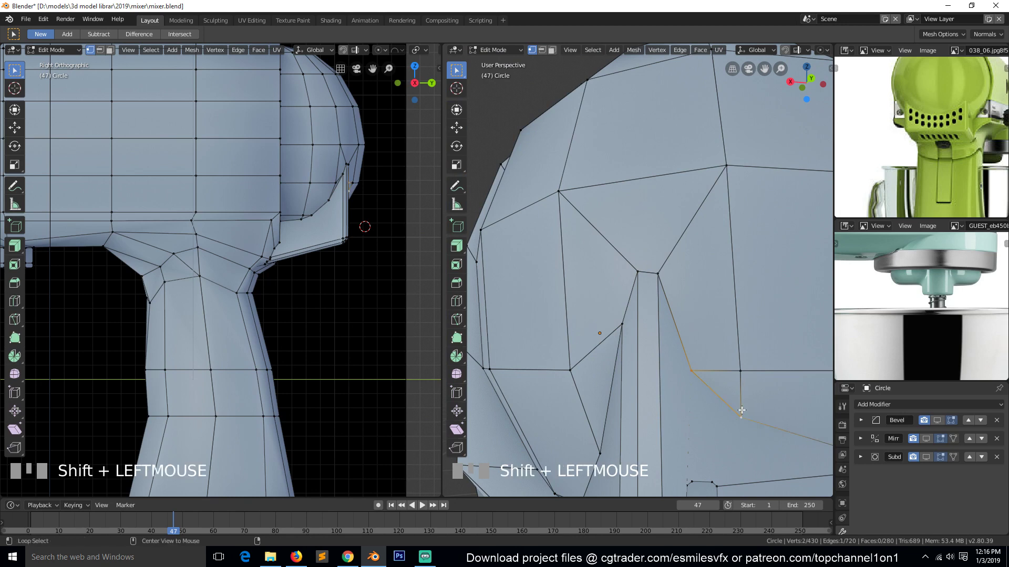
pyautogui.press('m')
pyautogui.click(742, 410)
pyautogui.scroll(-5, 749, 391)
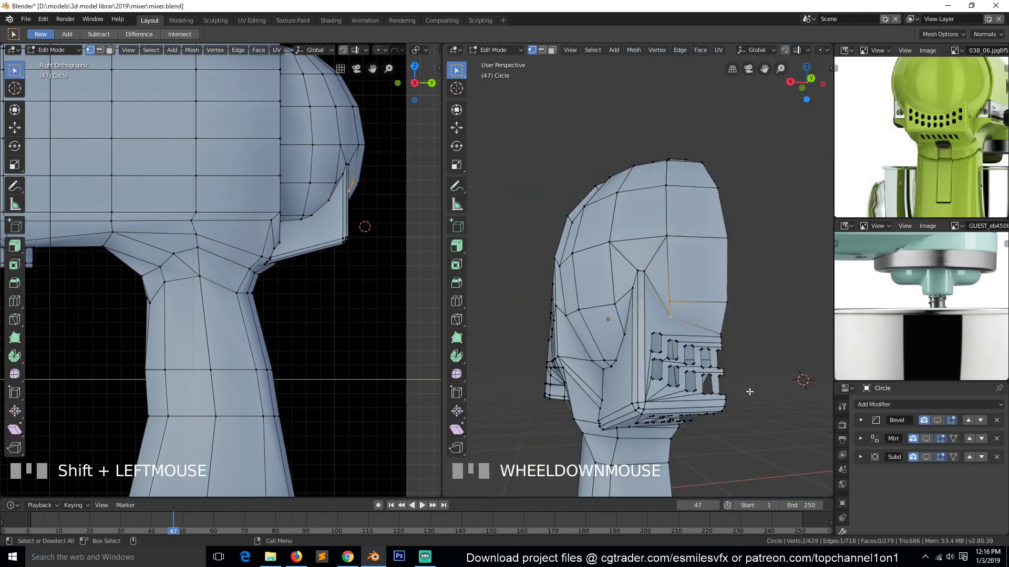
pyautogui.scroll(4, 747, 389)
pyautogui.hotkey('alt', 'm')
pyautogui.click(745, 386)
pyautogui.hotkey('alt', 'a')
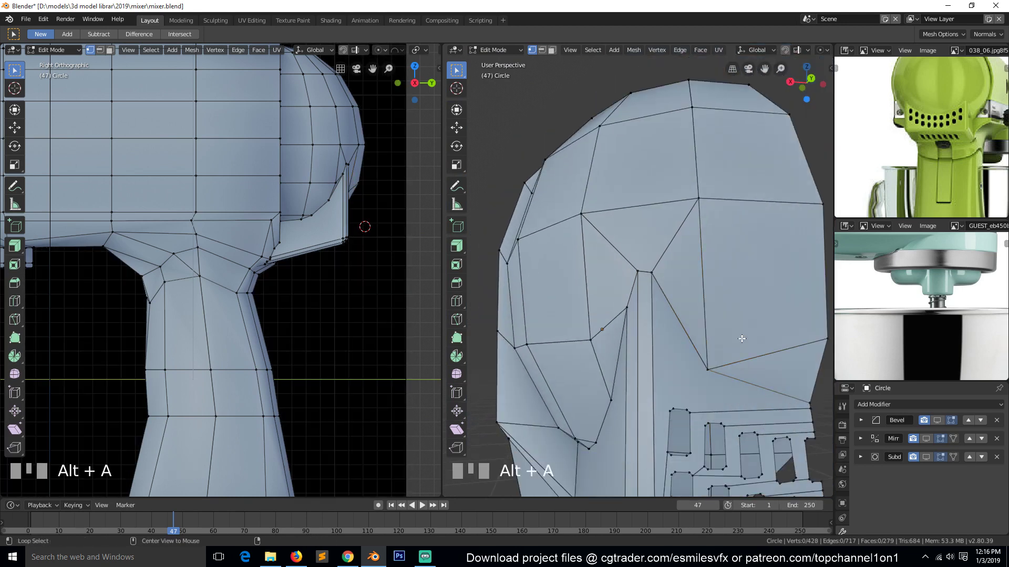
# - Merge the two close vertices on the lower curve of the seam along the housing's side face
pyautogui.scroll(-3, 742, 340)
pyautogui.moveTo(742, 340)
pyautogui.mouseDown(button='middle')
pyautogui.moveTo(779, 345)
pyautogui.moveTo(751, 340)
pyautogui.mouseUp(button='middle')
pyautogui.scroll(2, 751, 339)
pyautogui.scroll(-2, 632, 397)
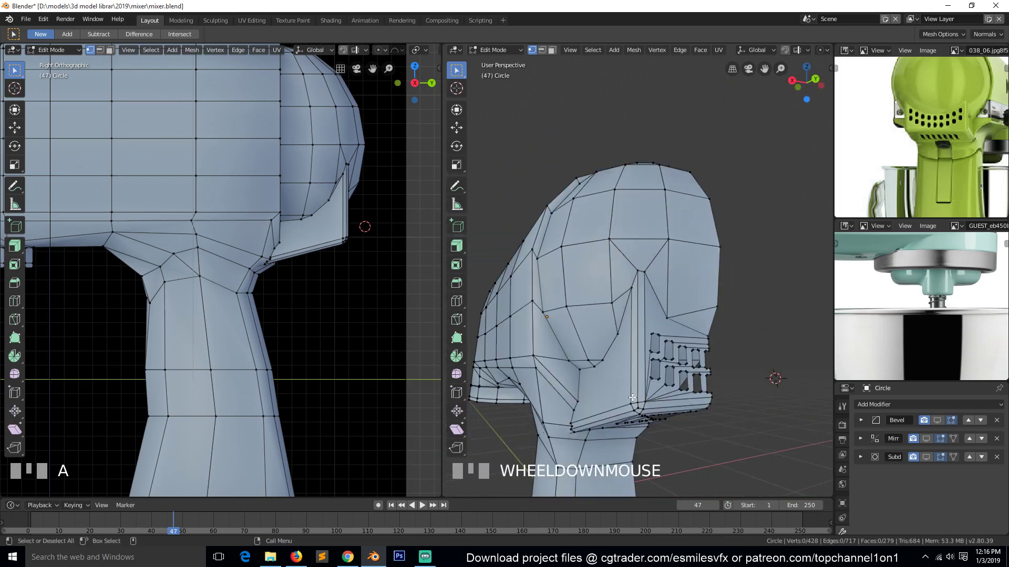
pyautogui.click(600, 362)
pyautogui.keyDown('shift'); pyautogui.click(593, 368); pyautogui.keyUp('shift')
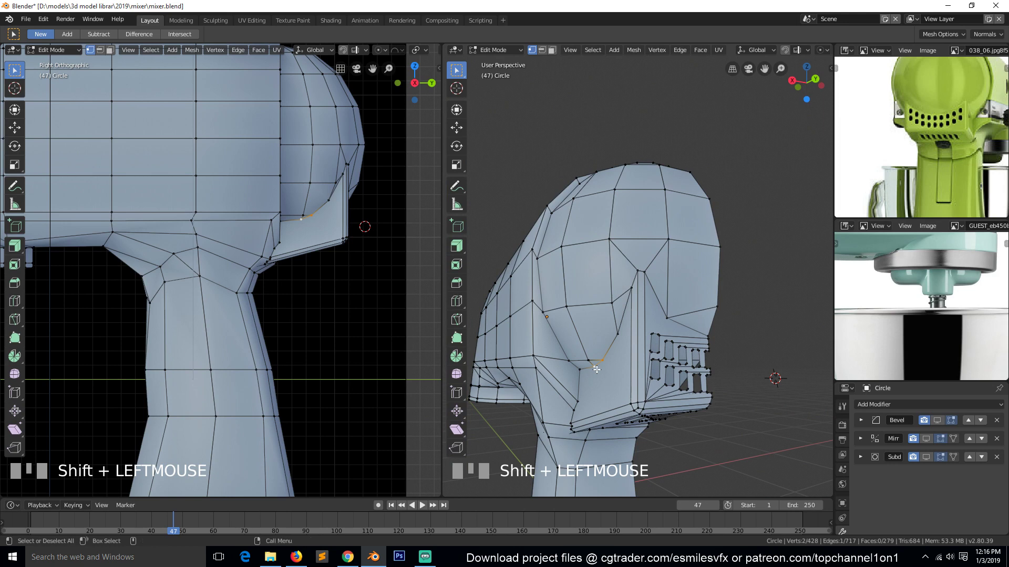
pyautogui.press('KP_Decimal')
pyautogui.scroll(-3, 645, 348)
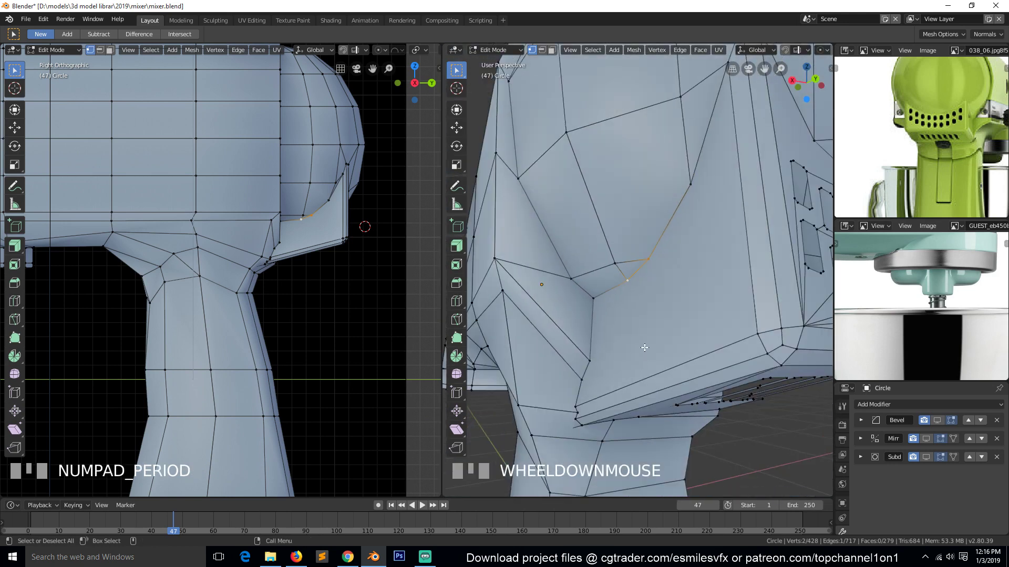
pyautogui.hotkey('alt', 'm')
pyautogui.click(653, 352)
pyautogui.hotkey('alt', 'a')
# - Merge the shell vertex with the adjacent vertex on the housing's side seam at their center
pyautogui.scroll(-3, 652, 287)
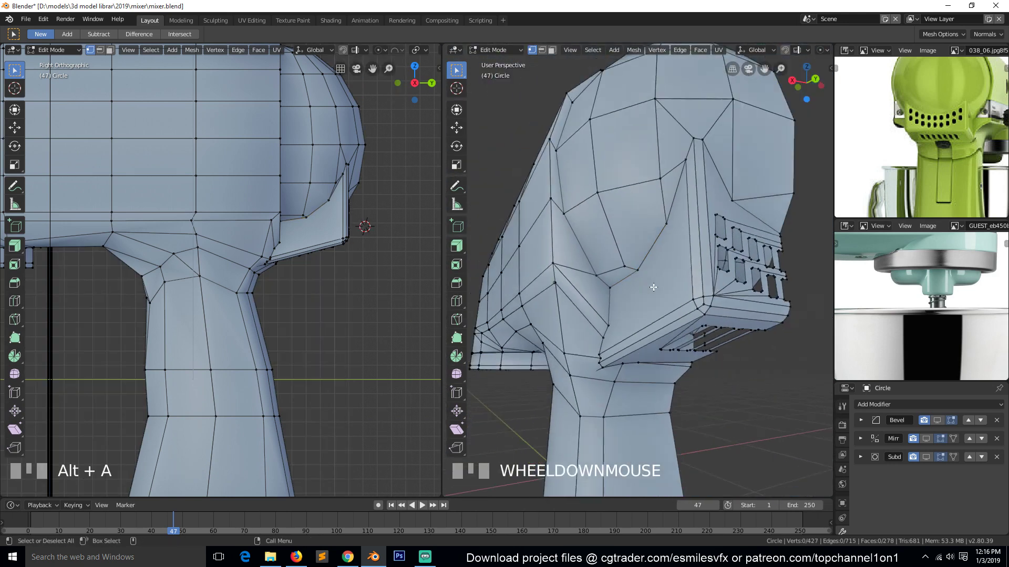
pyautogui.press('`')
pyautogui.scroll(5, 653, 287)
pyautogui.click(633, 267)
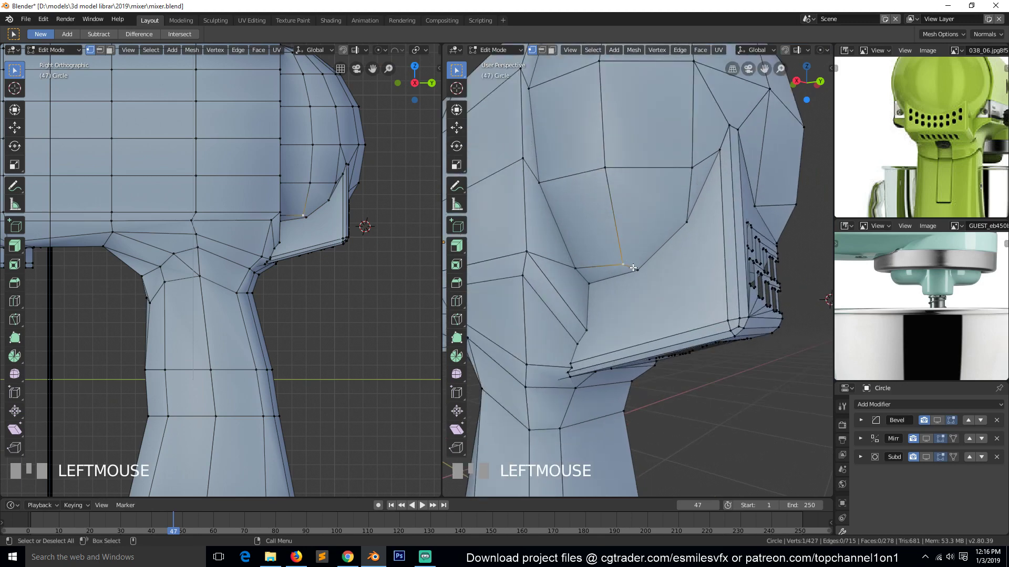
pyautogui.keyDown('shift'); pyautogui.click(636, 269); pyautogui.keyUp('shift')
pyautogui.hotkey('alt', 'm')
pyautogui.click(637, 266)
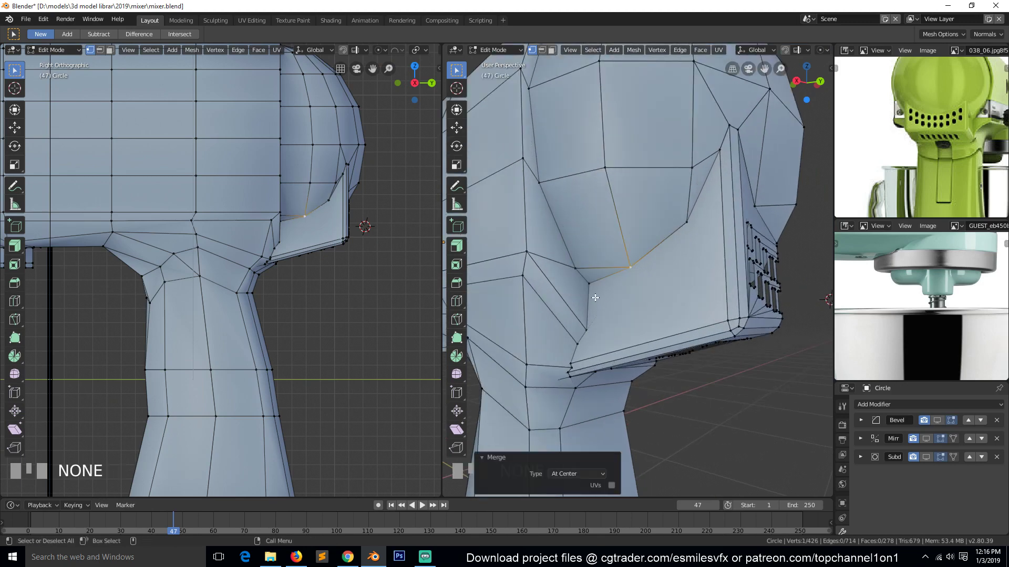
# - Merge the two vertices at the front end of the housing's side seam at their center
pyautogui.scroll(-3, 595, 297)
pyautogui.moveTo(620, 289); pyautogui.dragTo(644, 264, button='middle')
pyautogui.hotkey('alt', 'a')
pyautogui.press('`')
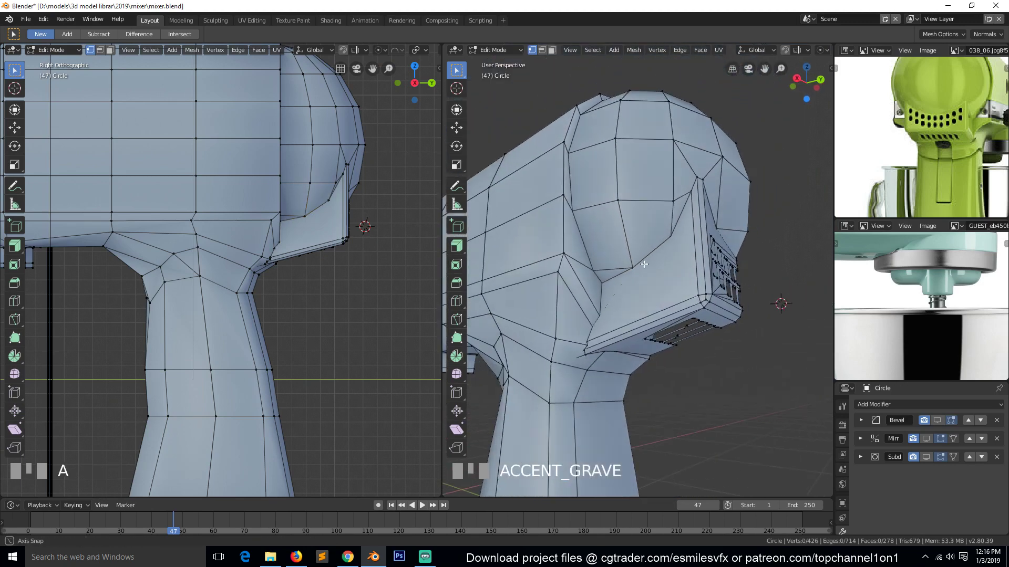
pyautogui.click(593, 270)
pyautogui.keyDown('shift'); pyautogui.click(602, 282); pyautogui.keyUp('shift')
pyautogui.hotkey('alt', 'm')
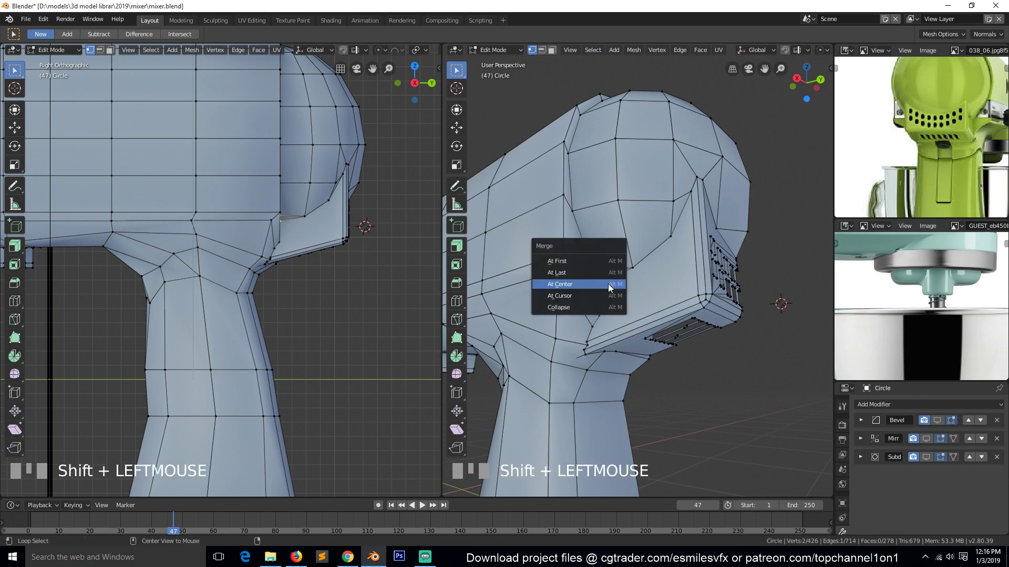
pyautogui.click(606, 285)
pyautogui.hotkey('alt', 'a')
# - Connect the middle seam vertex to the lower rear corner of the housing's side face with a new edge
pyautogui.scroll(-3, 610, 292)
pyautogui.moveTo(613, 293); pyautogui.dragTo(630, 323, button='middle')
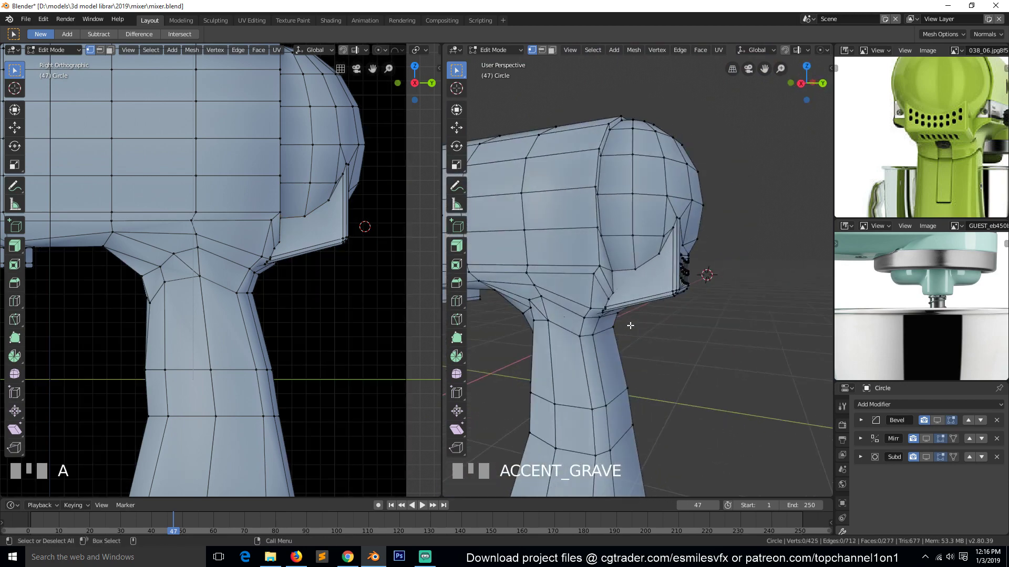
pyautogui.scroll(3, 629, 315)
pyautogui.click(661, 280)
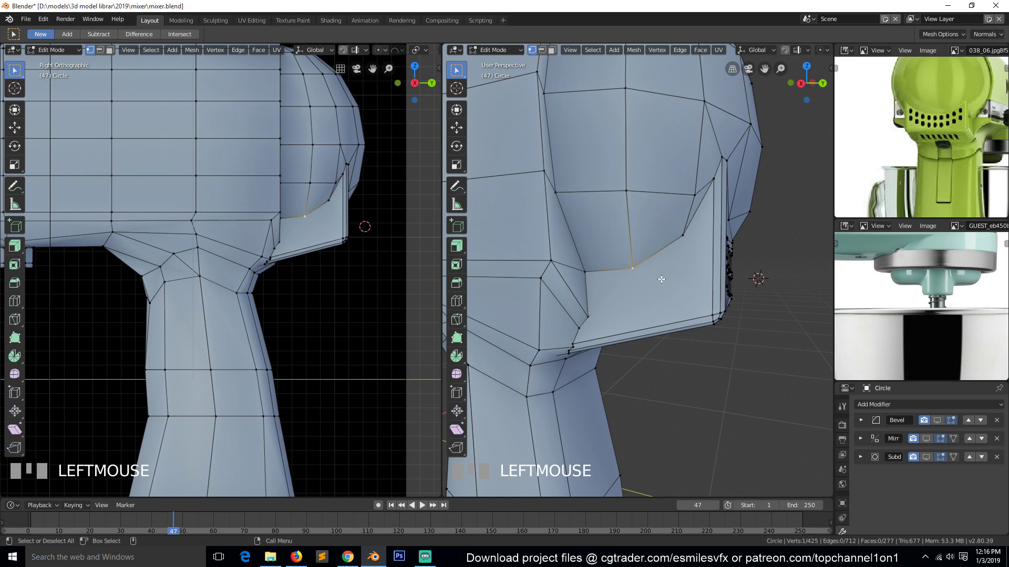
pyautogui.keyDown('shift'); pyautogui.click(710, 318); pyautogui.keyUp('shift')
pyautogui.click(712, 312)
pyautogui.keyDown('shift'); pyautogui.click(637, 271); pyautogui.keyUp('shift')
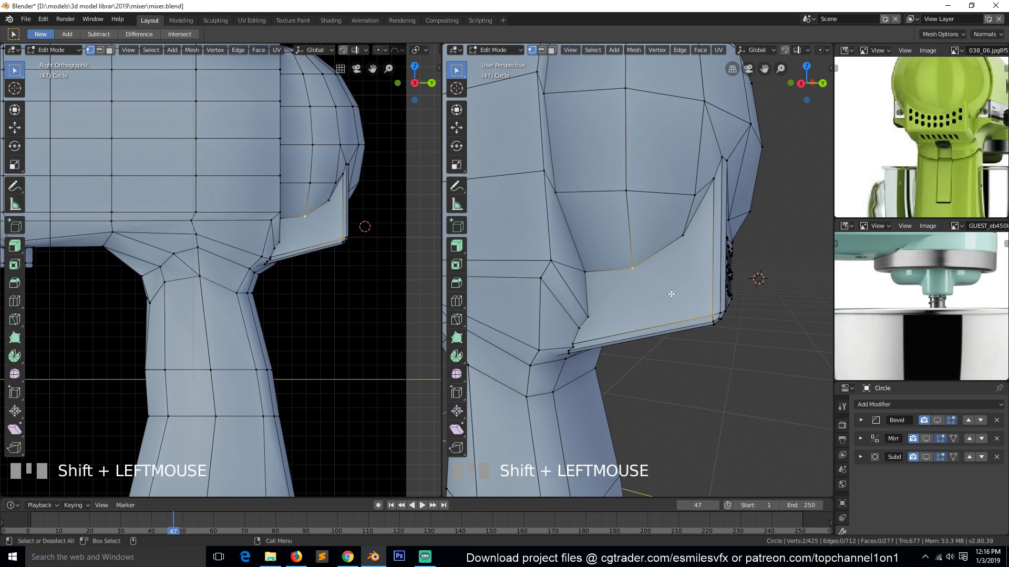
pyautogui.press('j')
# - Connect the middle seam vertex to the lower front vertex of the housing's side face
pyautogui.click(586, 317)
pyautogui.keyDown('shift'); pyautogui.click(632, 269); pyautogui.keyUp('shift')
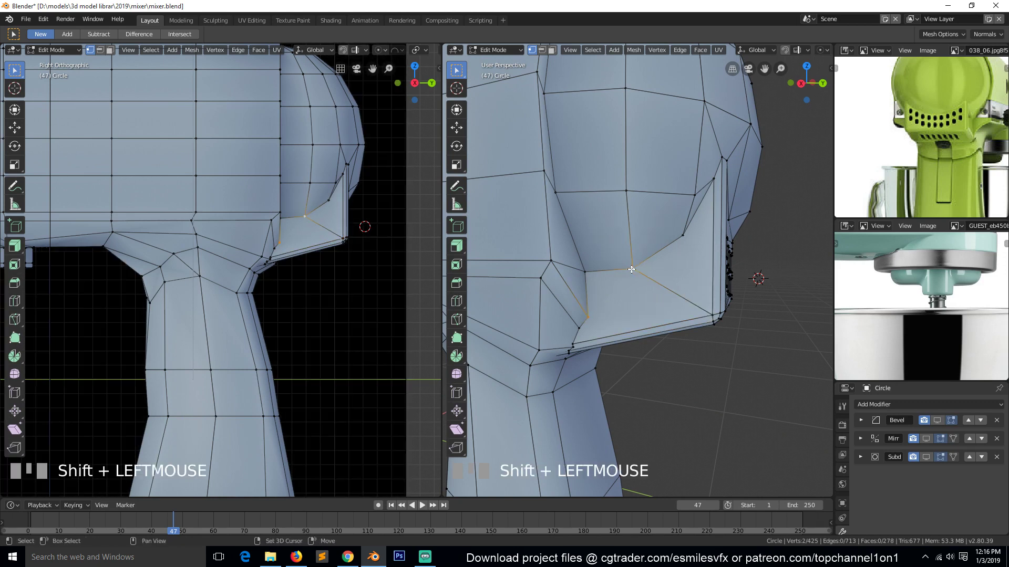
pyautogui.press('j')
pyautogui.press('a')
# - Connect the side face's lower front vertex across the beveled edge to the nearest corner of the underside slots
pyautogui.press('`')
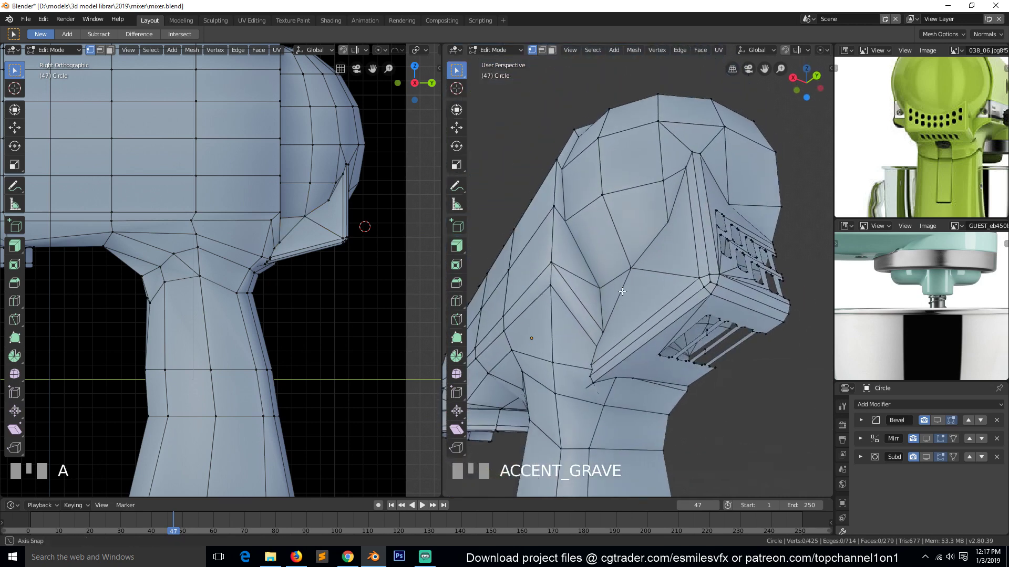
pyautogui.click(597, 334)
pyautogui.keyDown('shift'); pyautogui.click(659, 358); pyautogui.keyUp('shift')
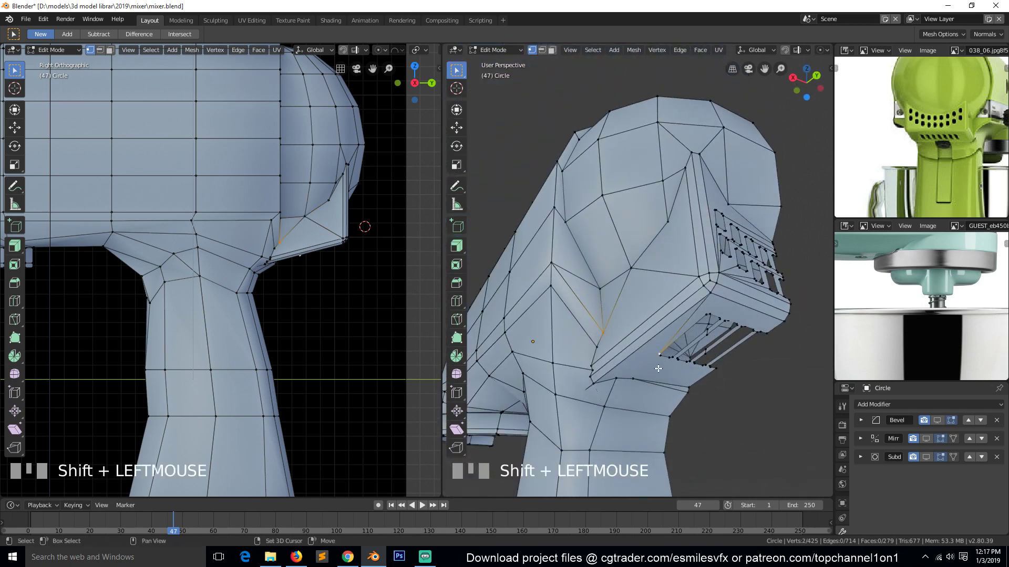
pyautogui.press('j')
pyautogui.press('a')
# - Merge the two adjacent vertices where the front end of the housing's lower edge meets the body
pyautogui.press('`')
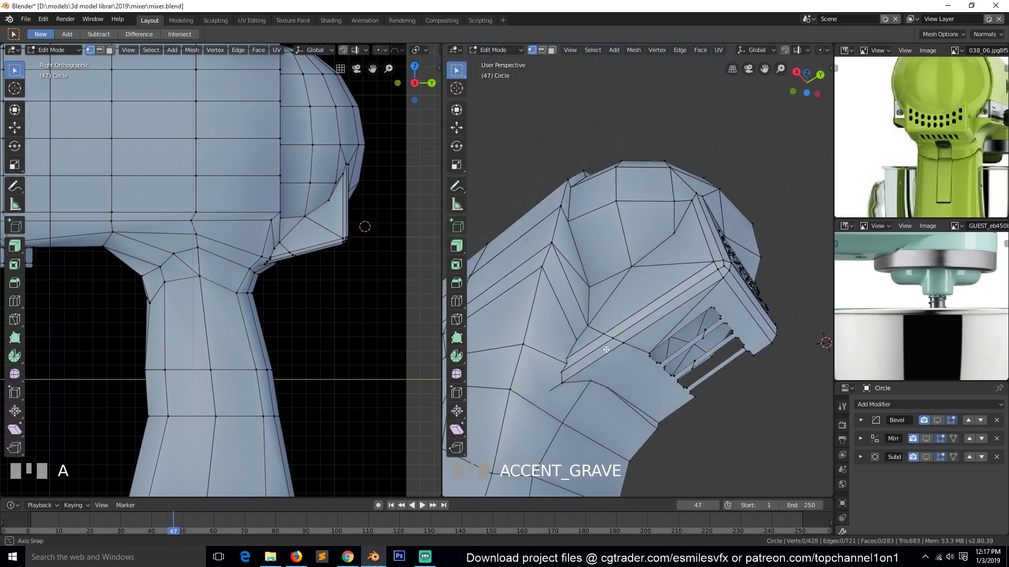
pyautogui.scroll(2, 598, 370)
pyautogui.scroll(-2, 598, 370)
pyautogui.click(567, 363)
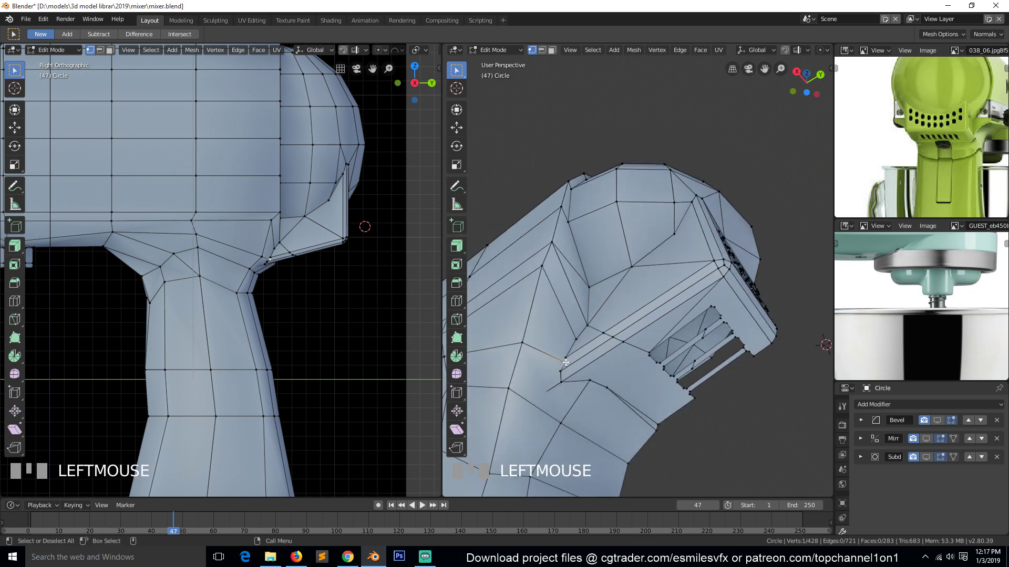
pyautogui.keyDown('shift'); pyautogui.click(564, 350); pyautogui.keyUp('shift')
pyautogui.press('m')
pyautogui.click(586, 373)
pyautogui.hotkey('alt', 'a')
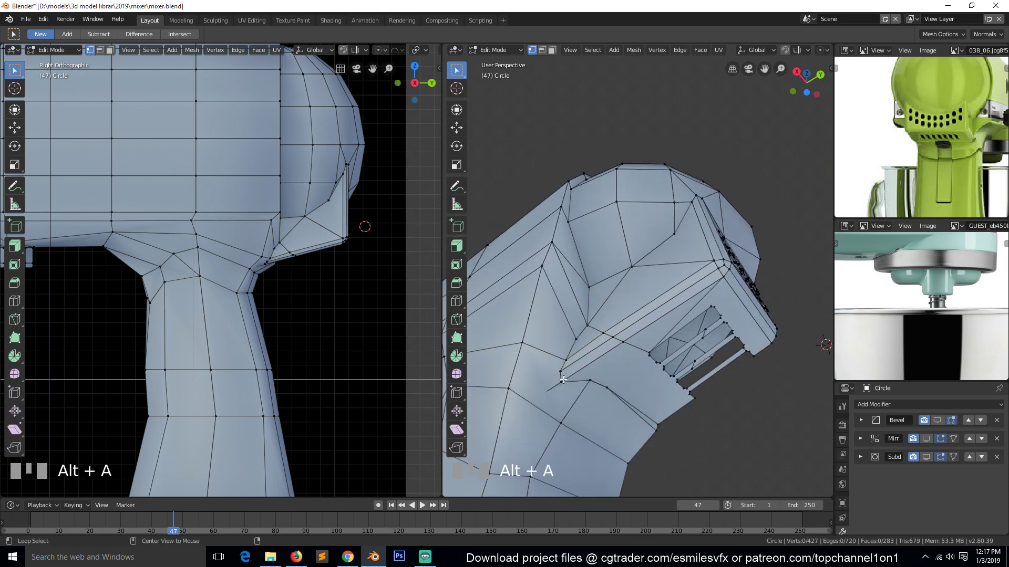
# - Delete the cluster of vertices at the housing's leftover front corner inside the body
pyautogui.click(538, 393)
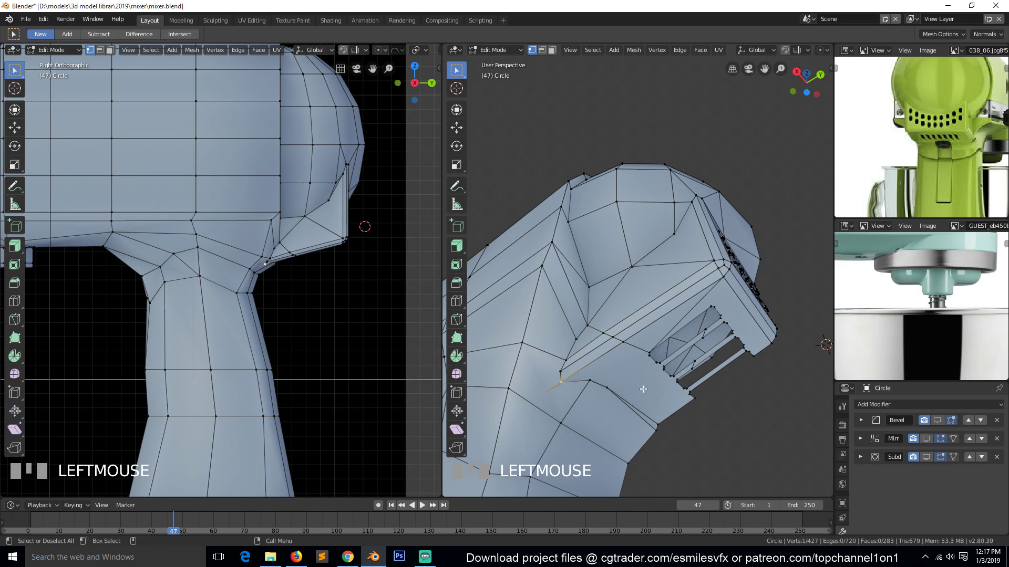
pyautogui.press('`')
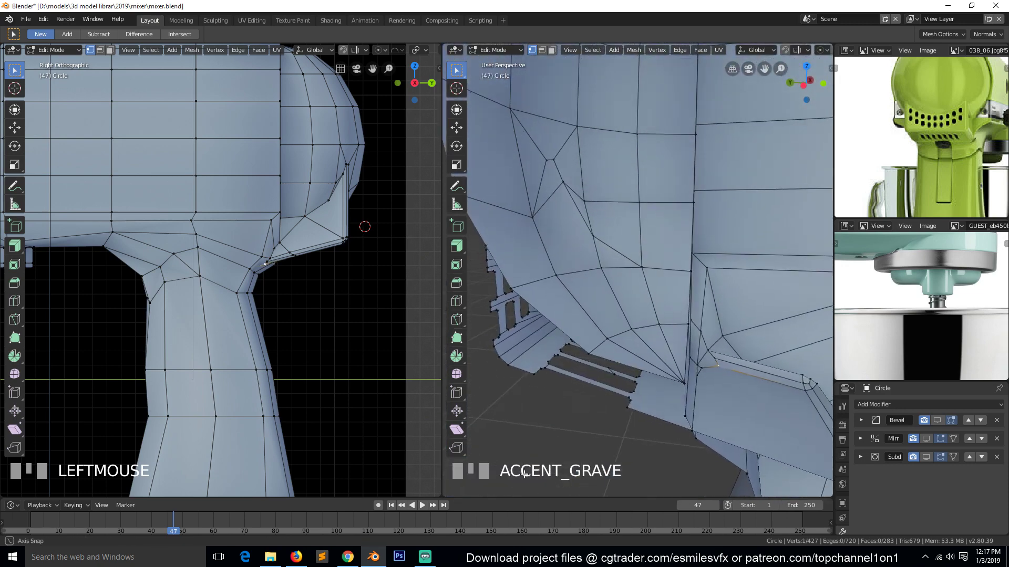
pyautogui.scroll(-2, 700, 402)
pyautogui.hotkey('alt', 'a')
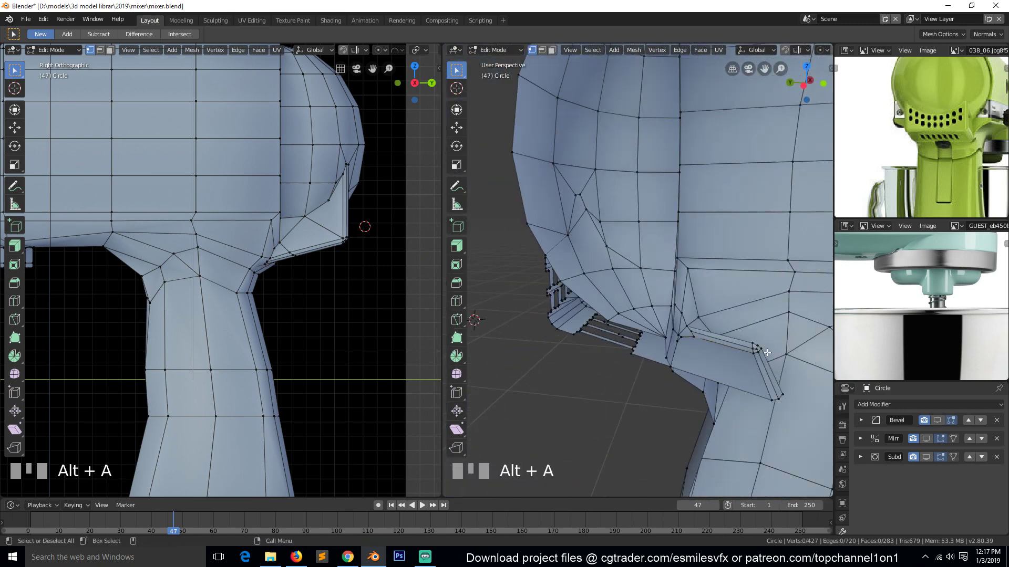
pyautogui.press('c')
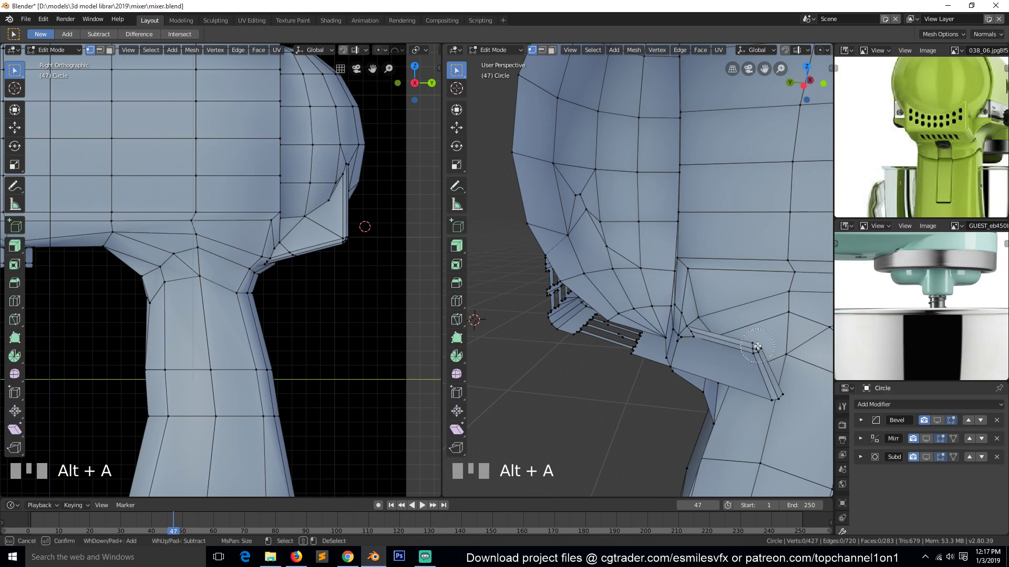
pyautogui.click(756, 347)
pyautogui.rightClick(756, 347)
pyautogui.press('x')
pyautogui.click(758, 343)
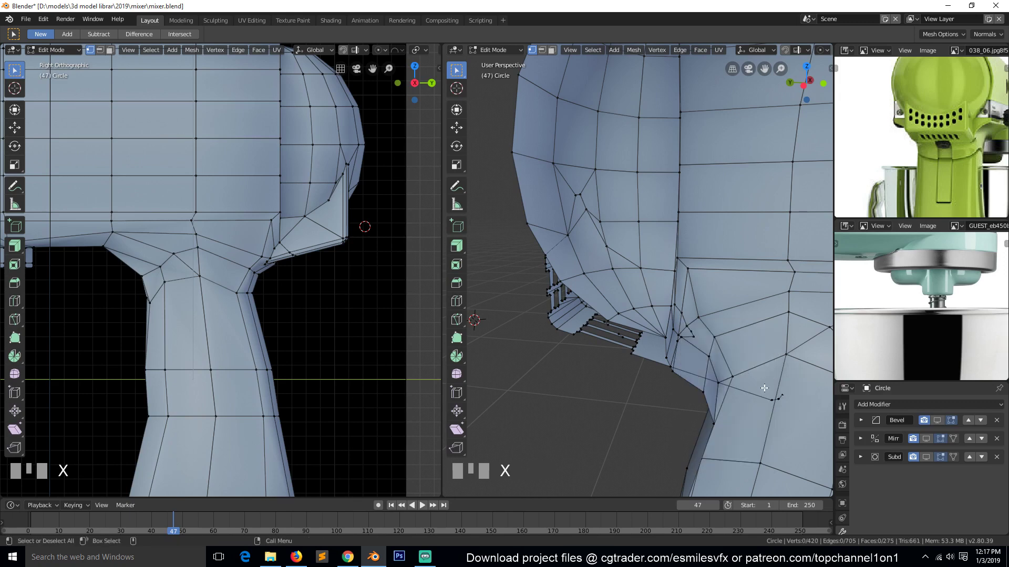
# - Delete the remaining loose housing vertices inside the neck
pyautogui.rightClick(765, 390)
pyautogui.press('c')
pyautogui.click(776, 400)
pyautogui.rightClick(776, 401)
pyautogui.press('x')
pyautogui.click(775, 404)
# - Examine the junction between the housing's front end and the neck from the inside and from below
pyautogui.press('`')
pyautogui.moveTo(775, 399); pyautogui.dragTo(679, 372, button='middle')
pyautogui.scroll(5, 680, 372)
pyautogui.click(723, 346)
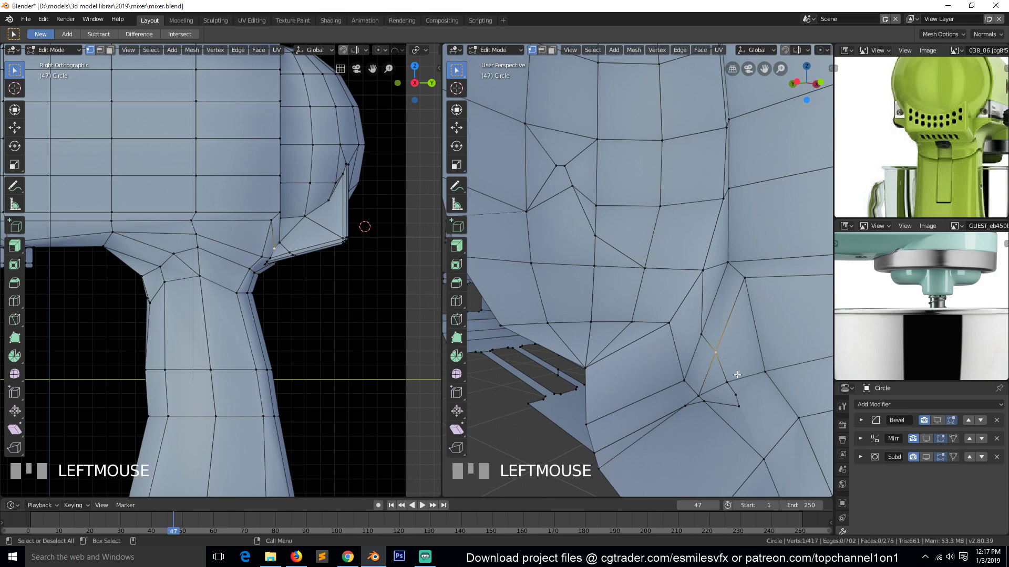
pyautogui.press('`')
pyautogui.moveTo(682, 415); pyautogui.dragTo(538, 375, button='middle')
pyautogui.scroll(-2, 537, 376)
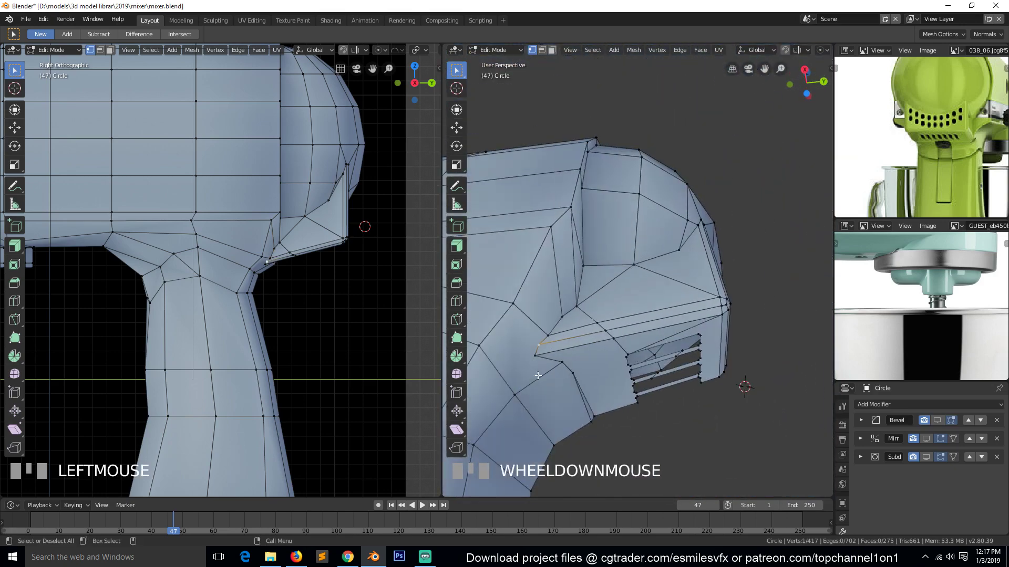
pyautogui.click(534, 357)
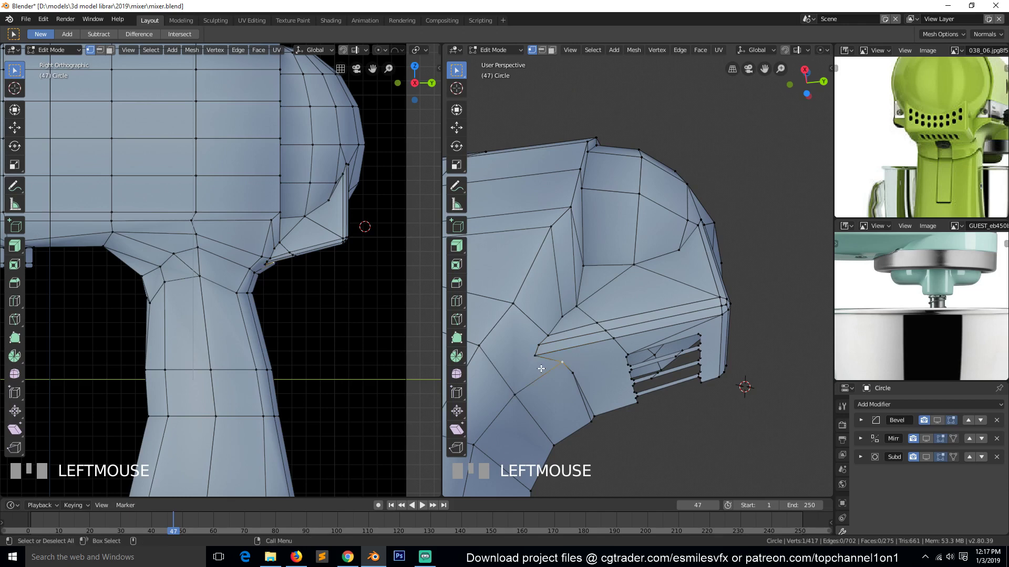
pyautogui.press('`')
pyautogui.moveTo(519, 367); pyautogui.dragTo(830, 359, button='middle')
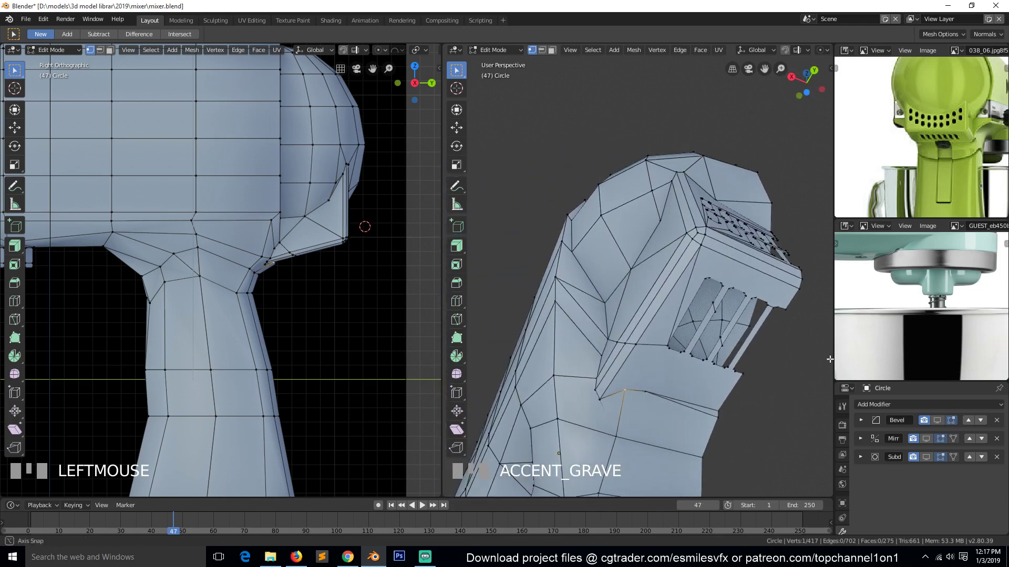
# - Connect the vertex at the housing's front corner to the neck vertex just below it with an edge
pyautogui.click(603, 402)
pyautogui.keyDown('shift'); pyautogui.click(613, 428); pyautogui.keyUp('shift')
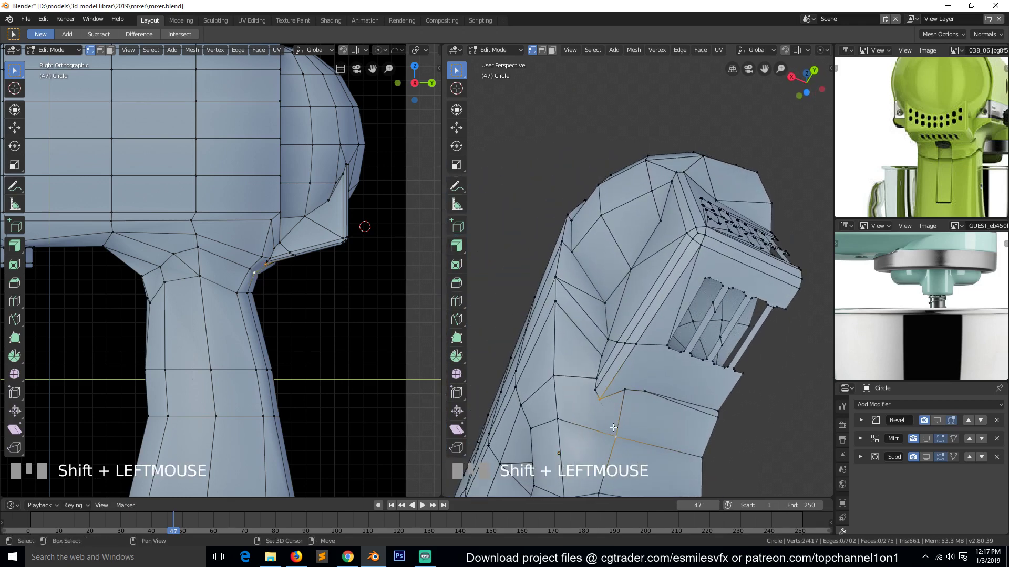
pyautogui.press('j')
# - Merge the two seam vertices where the housing's lower front edge meets the neck's centre line
pyautogui.click(643, 391)
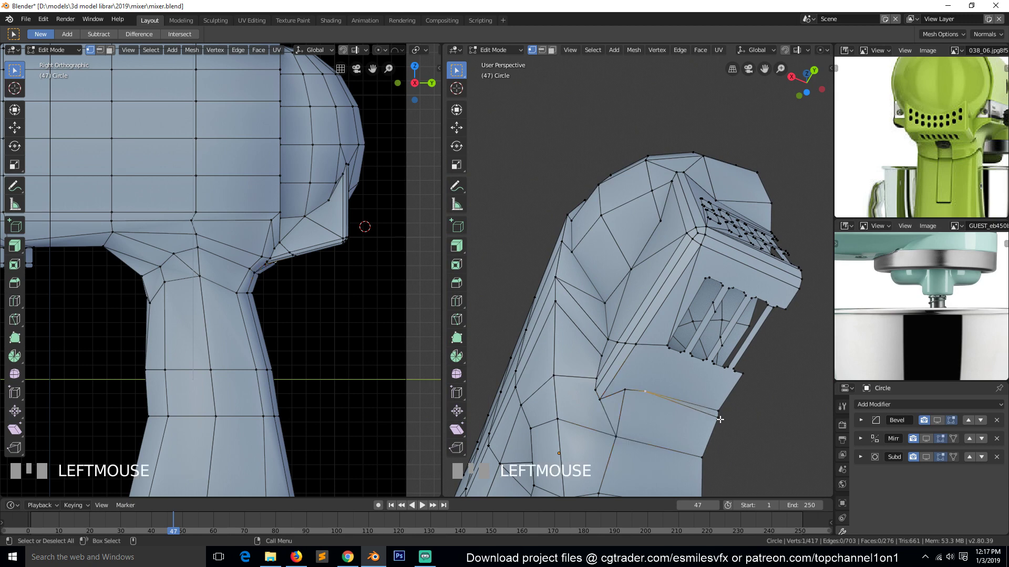
pyautogui.keyDown('shift'); pyautogui.click(719, 412); pyautogui.keyUp('shift')
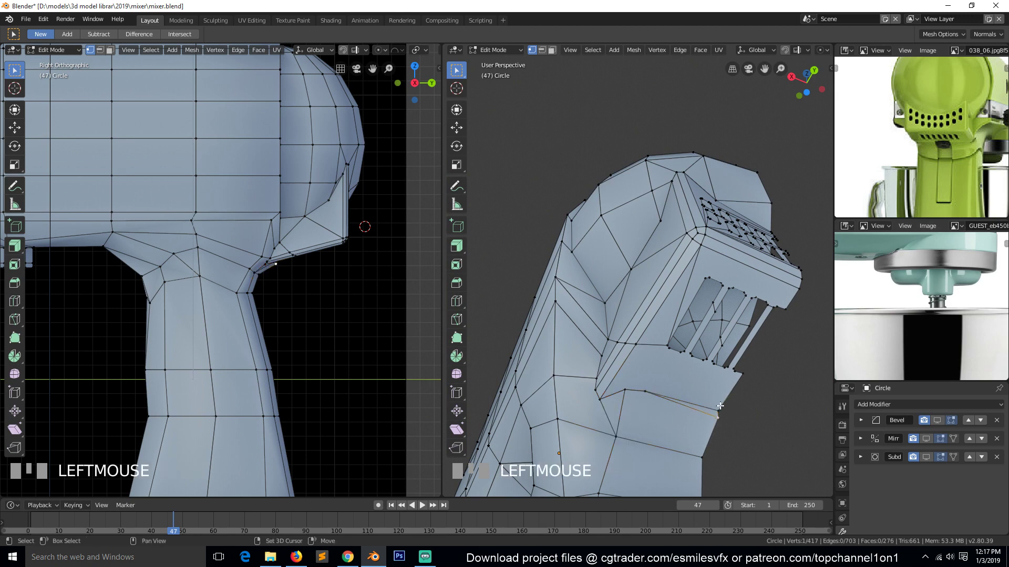
pyautogui.hotkey('alt', 'm')
pyautogui.click(720, 416)
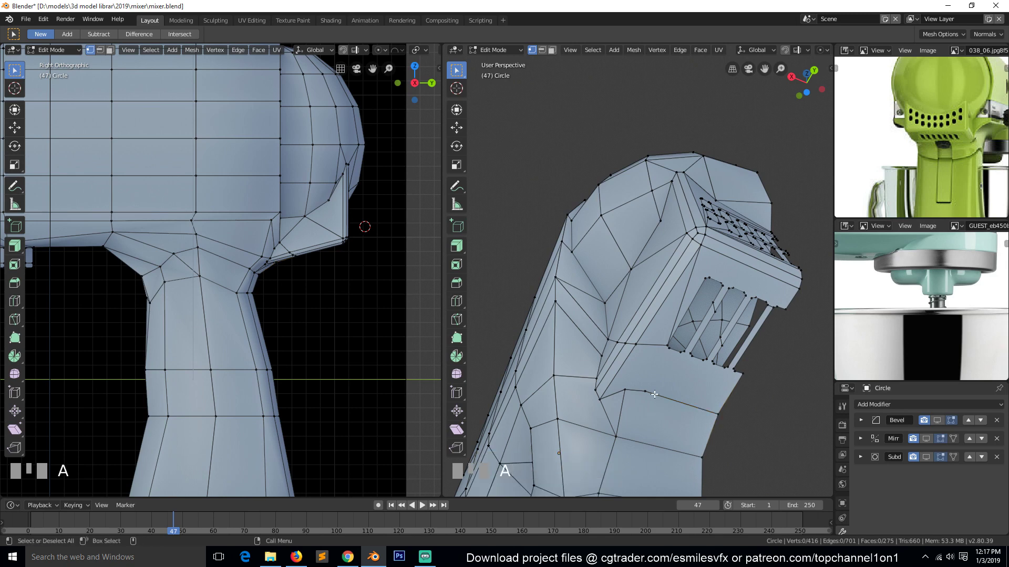
# - Merge the two adjacent seam vertices next to the housing's front corner on the neck and clear the selection
pyautogui.click(632, 389)
pyautogui.press('`')
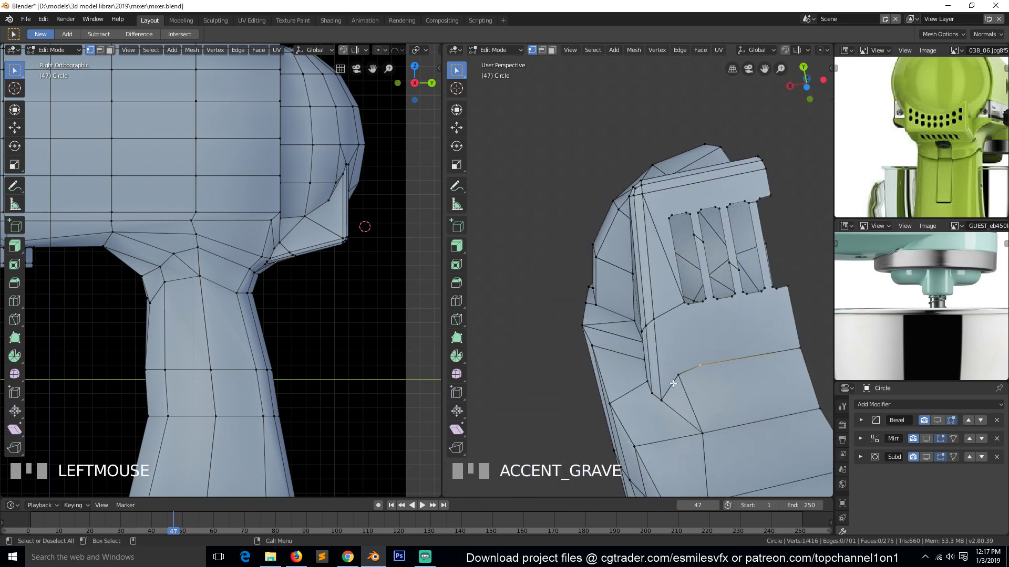
pyautogui.keyDown('shift'); pyautogui.click(679, 371); pyautogui.keyUp('shift')
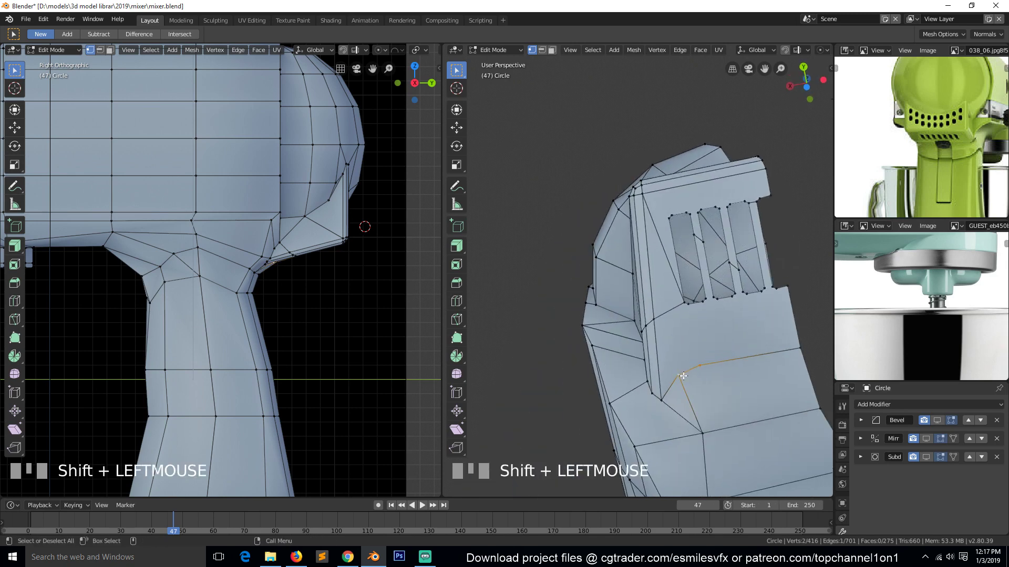
pyautogui.hotkey('alt', 'm')
pyautogui.click(683, 376)
pyautogui.hotkey('alt', 'a')
# - Connect the merged seam vertex to the housing edge vertex beside the underside slots and save the file
pyautogui.click(691, 373)
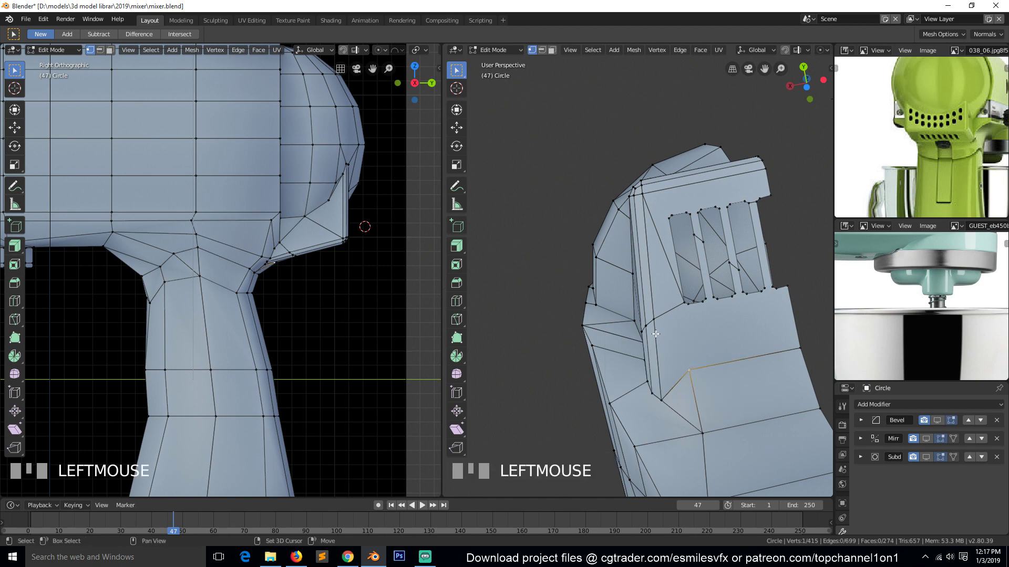
pyautogui.keyDown('shift'); pyautogui.click(654, 320); pyautogui.keyUp('shift')
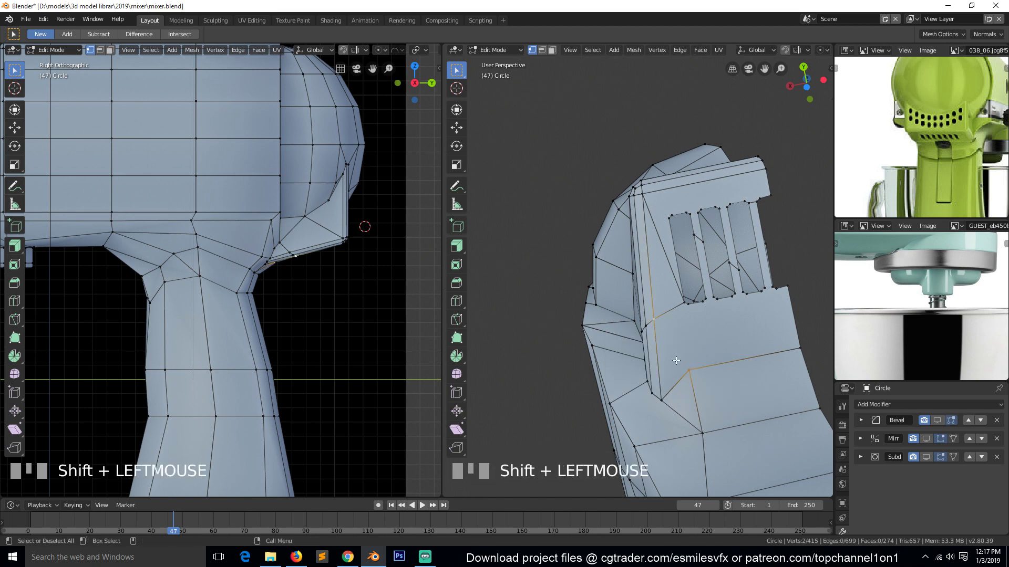
pyautogui.hotkey('alt', 'a')
pyautogui.scroll(2, 711, 331)
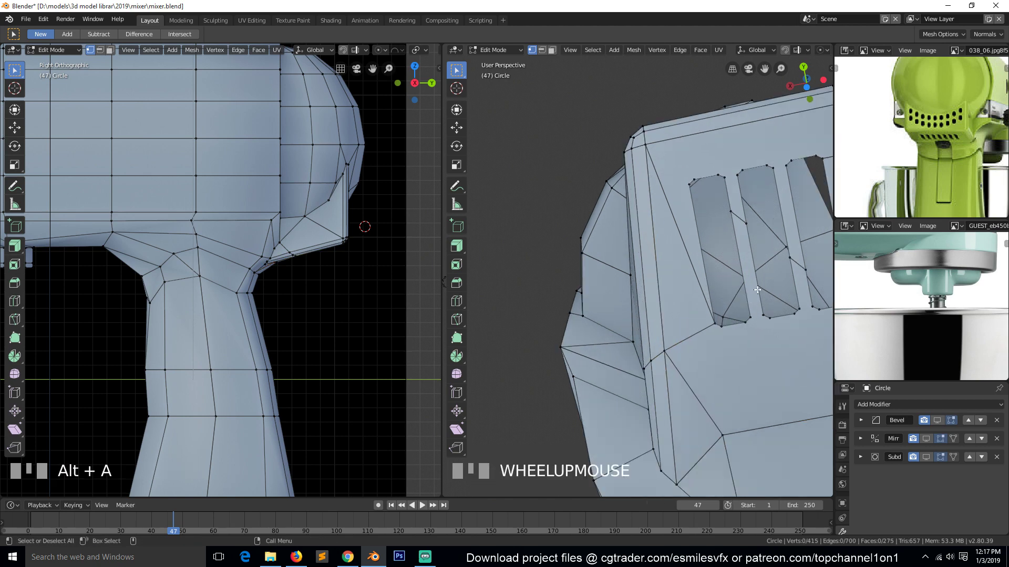
pyautogui.hotkey('ctrl', 's')
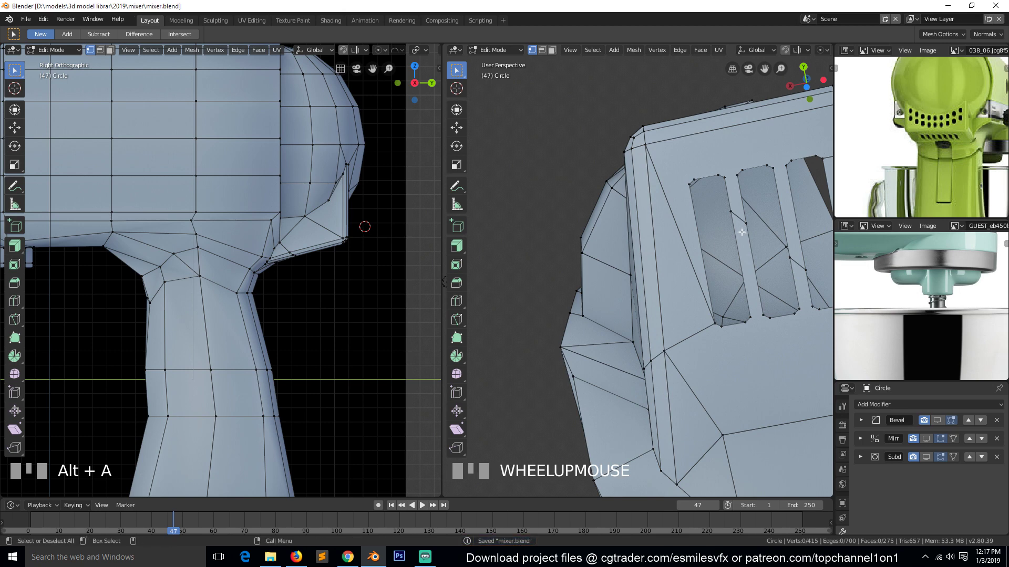
pyautogui.hotkey('ctrl', 's')
# - Examine the topology around the slots in the housing's underside and the vent holes on its rear face
pyautogui.scroll(-4, 742, 233)
pyautogui.press('`')
pyautogui.moveTo(741, 232); pyautogui.dragTo(724, 280, button='middle')
pyautogui.scroll(3, 723, 280)
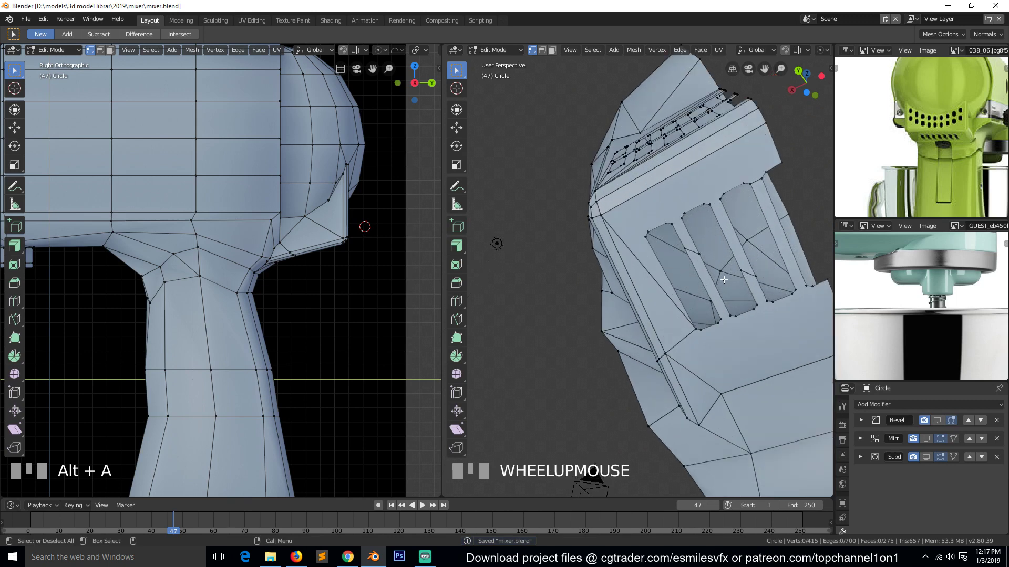
pyautogui.scroll(4, 724, 280)
pyautogui.click(664, 171)
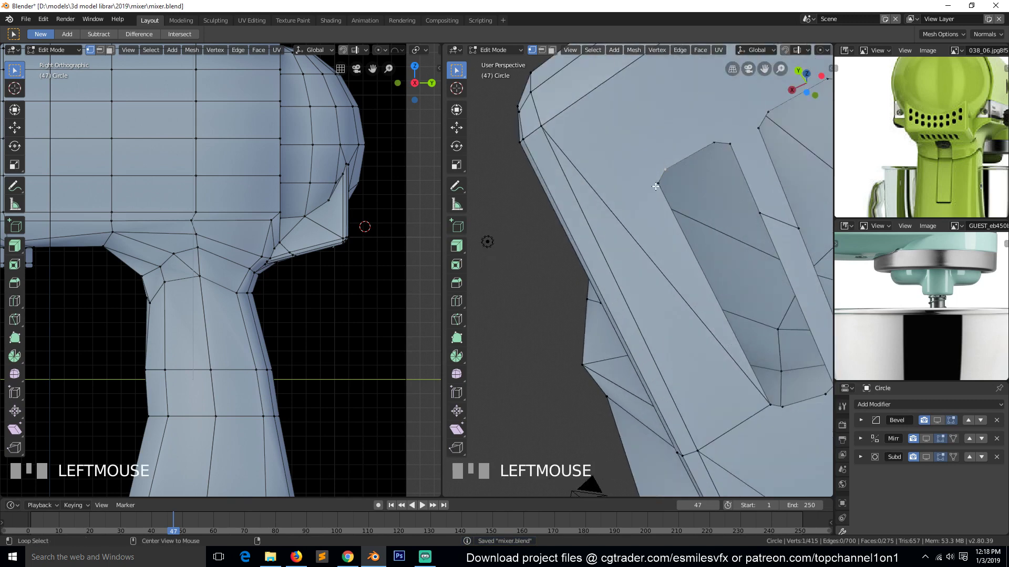
pyautogui.keyDown('alt'); pyautogui.click(659, 182); pyautogui.keyUp('alt')
pyautogui.click(718, 144)
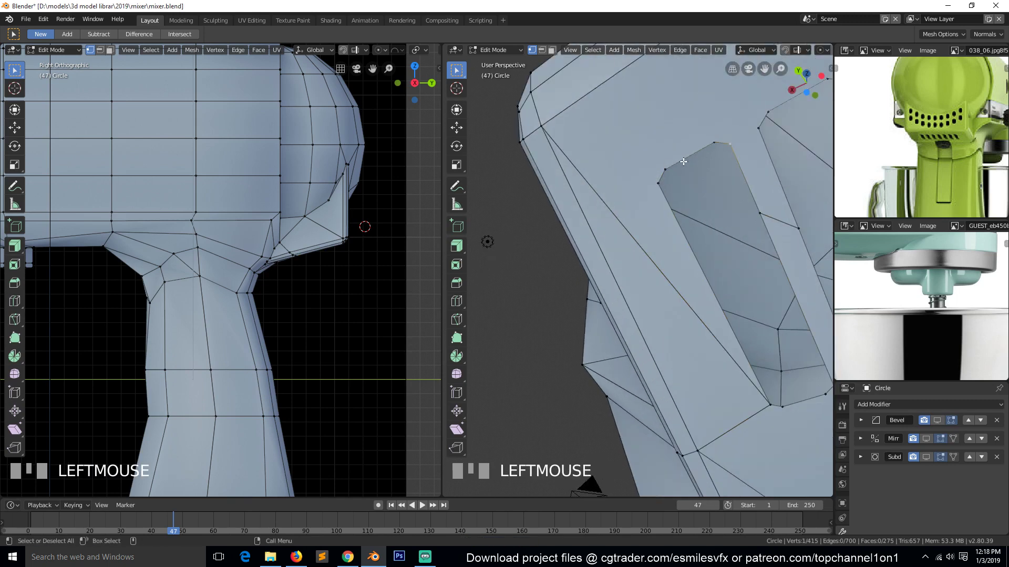
pyautogui.scroll(-5, 658, 191)
pyautogui.press('`')
pyautogui.moveTo(658, 190); pyautogui.dragTo(700, 243, button='middle')
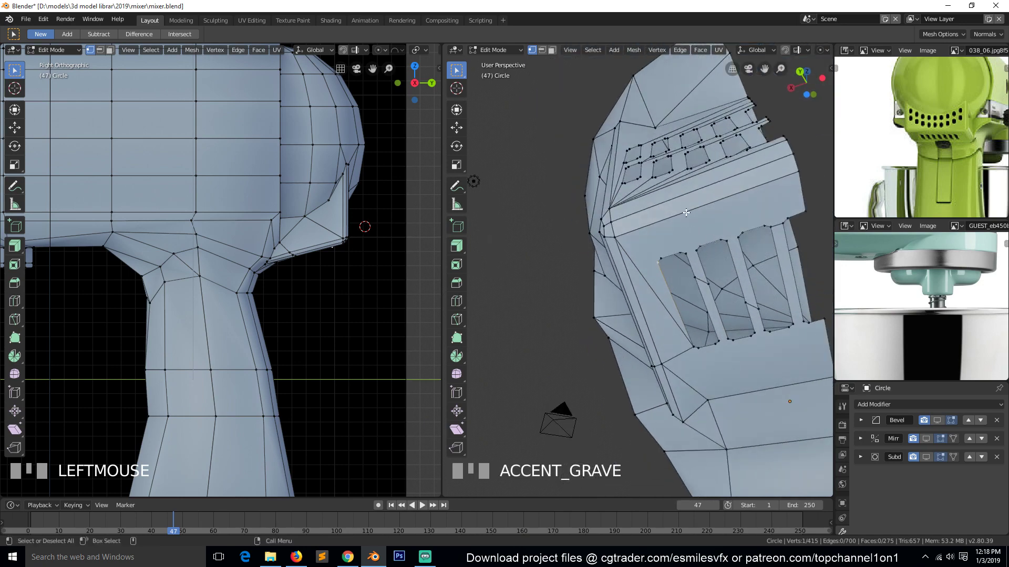
pyautogui.moveTo(683, 249); pyautogui.dragTo(718, 336, button='middle')
pyautogui.scroll(-3, 721, 177)
pyautogui.scroll(4, 725, 209)
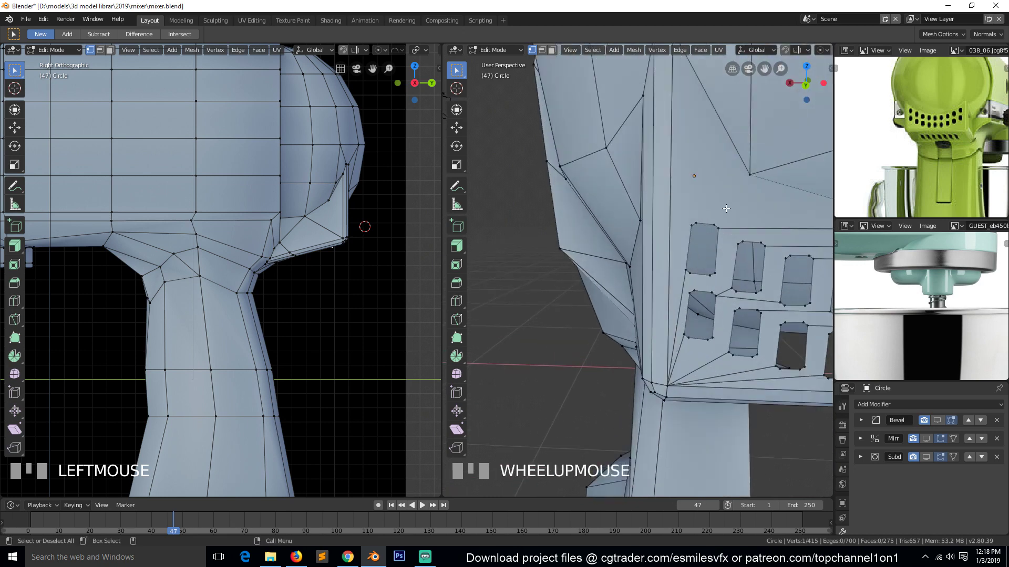
# - Connect the top corner of the outermost upper vent hole to the body vertex above it and save the file
pyautogui.click(714, 222)
pyautogui.keyDown('shift'); pyautogui.click(748, 176); pyautogui.keyUp('shift')
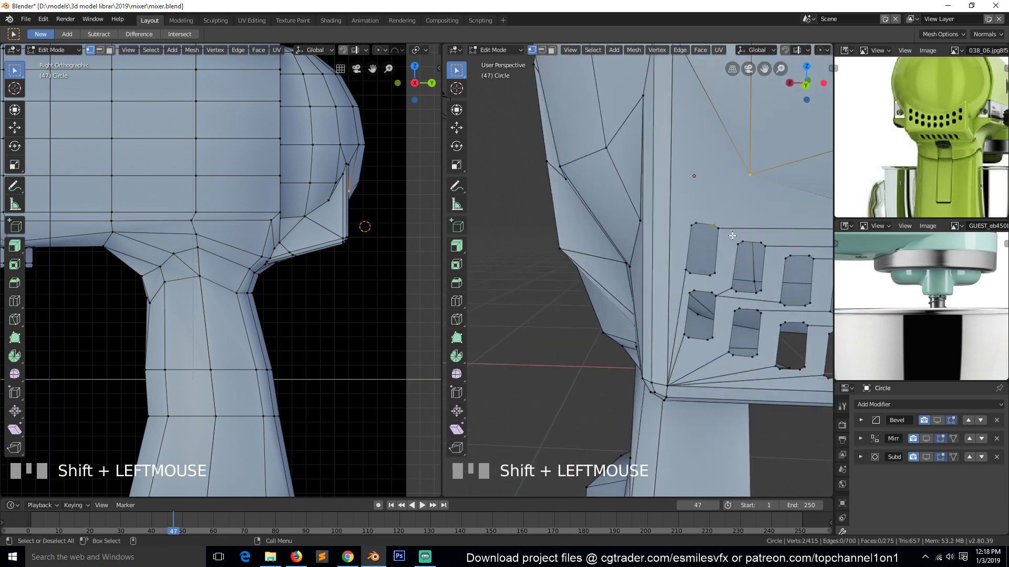
pyautogui.press('j')
pyautogui.scroll(-2, 732, 236)
pyautogui.press('a')
pyautogui.scroll(2, 730, 253)
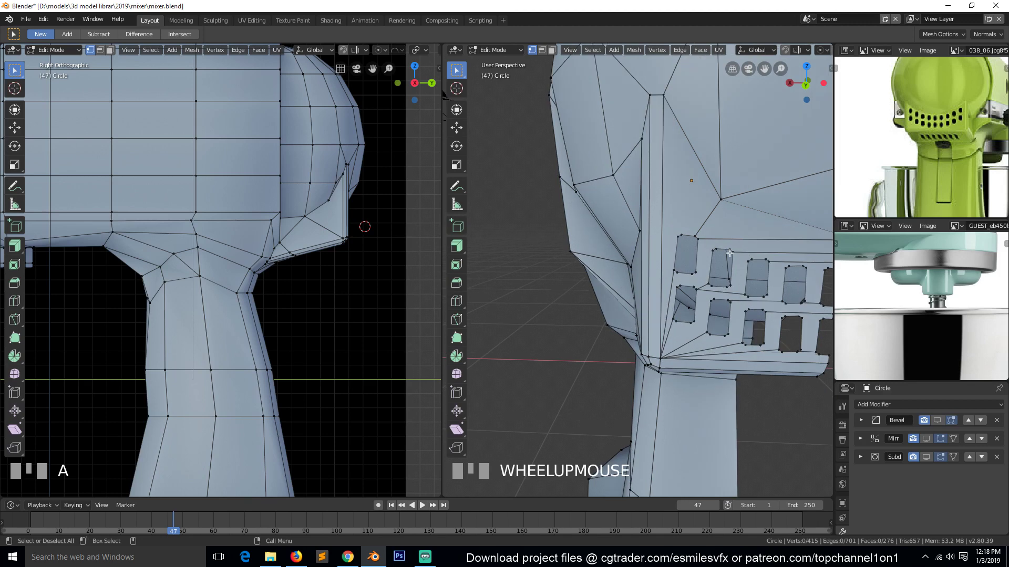
pyautogui.scroll(4, 729, 253)
pyautogui.hotkey('ctrl', 's')
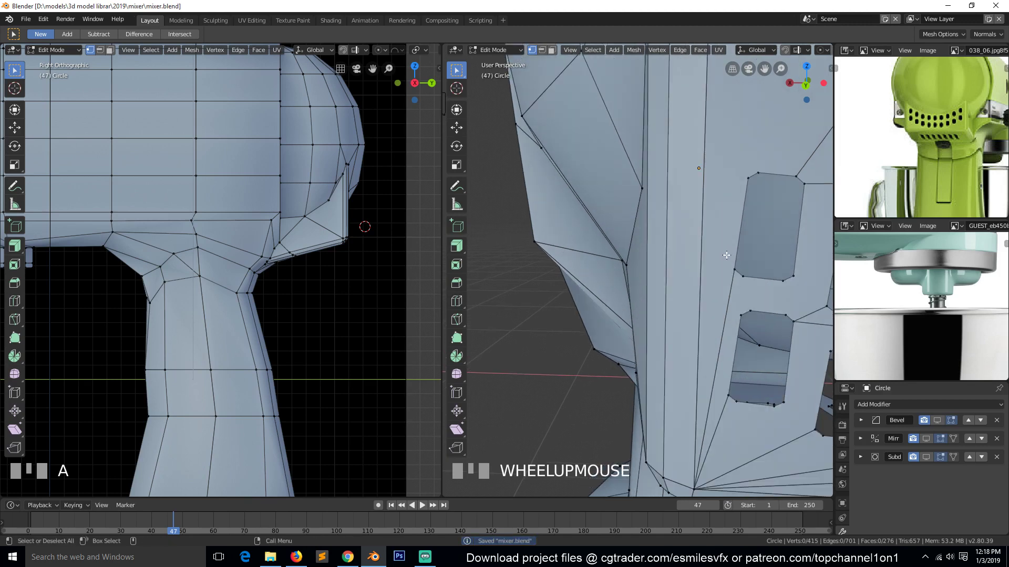
# - Select the border loops of the vent holes in both rows on the housing's rear face
pyautogui.scroll(-5, 726, 255)
pyautogui.scroll(1, 710, 247)
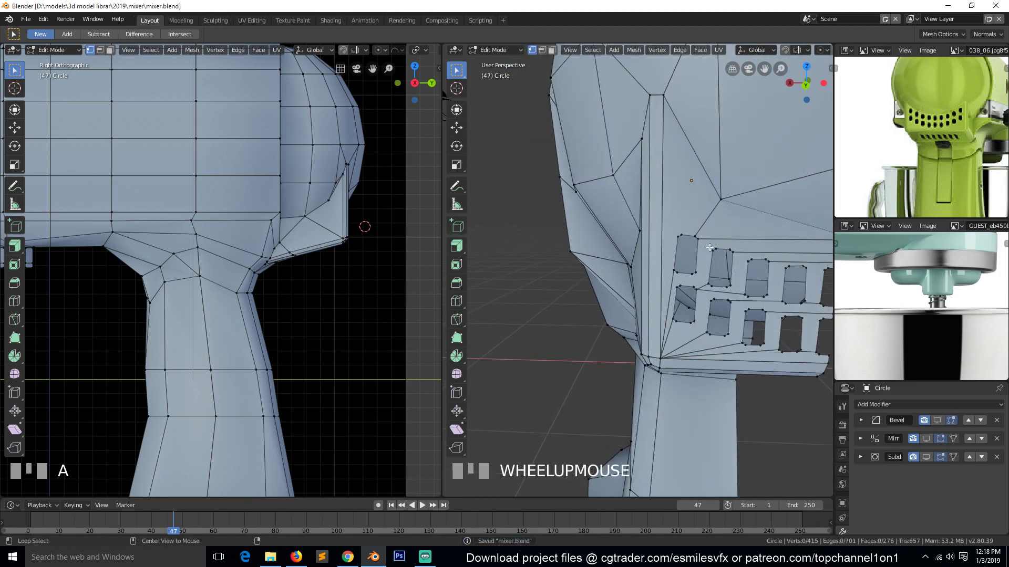
pyautogui.keyDown('alt'); pyautogui.click(678, 243); pyautogui.keyUp('alt')
pyautogui.keyDown('alt'); pyautogui.keyDown('shift'); pyautogui.click(696, 264); pyautogui.keyUp('shift'); pyautogui.keyUp('alt')
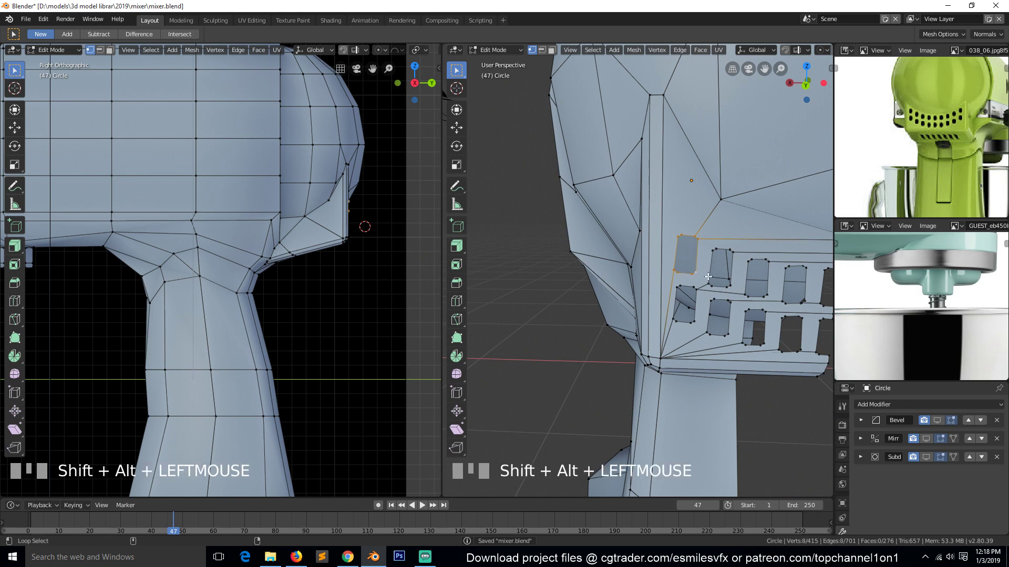
pyautogui.keyDown('alt'); pyautogui.keyDown('shift'); pyautogui.click(718, 279); pyautogui.keyUp('shift'); pyautogui.keyUp('alt')
pyautogui.keyDown('alt'); pyautogui.keyDown('shift'); pyautogui.click(754, 269); pyautogui.keyUp('shift'); pyautogui.keyUp('alt')
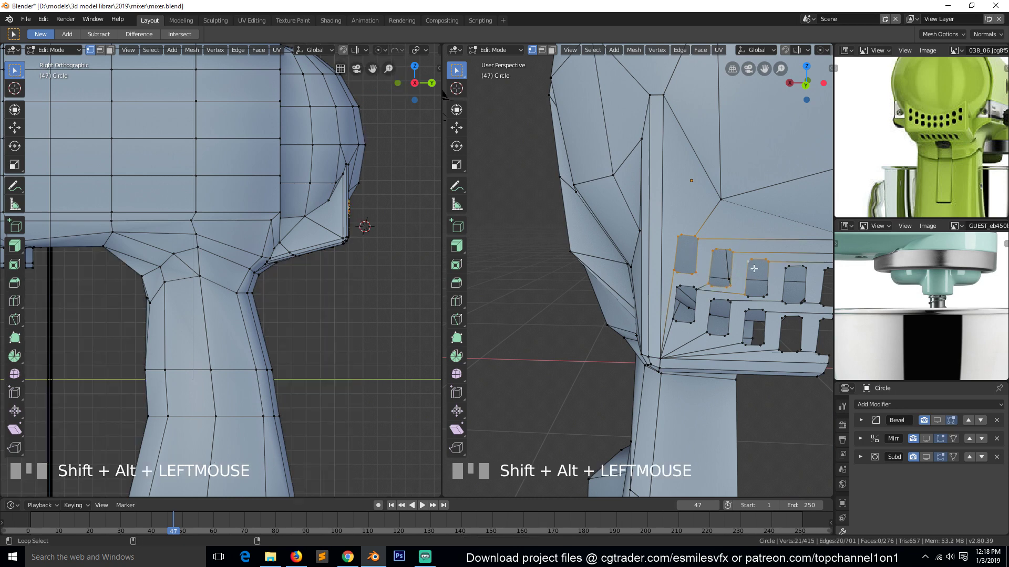
pyautogui.keyDown('alt'); pyautogui.keyDown('shift'); pyautogui.click(775, 279); pyautogui.keyUp('shift'); pyautogui.keyUp('alt')
pyautogui.keyDown('alt'); pyautogui.keyDown('shift'); pyautogui.click(783, 283); pyautogui.keyUp('shift'); pyautogui.keyUp('alt')
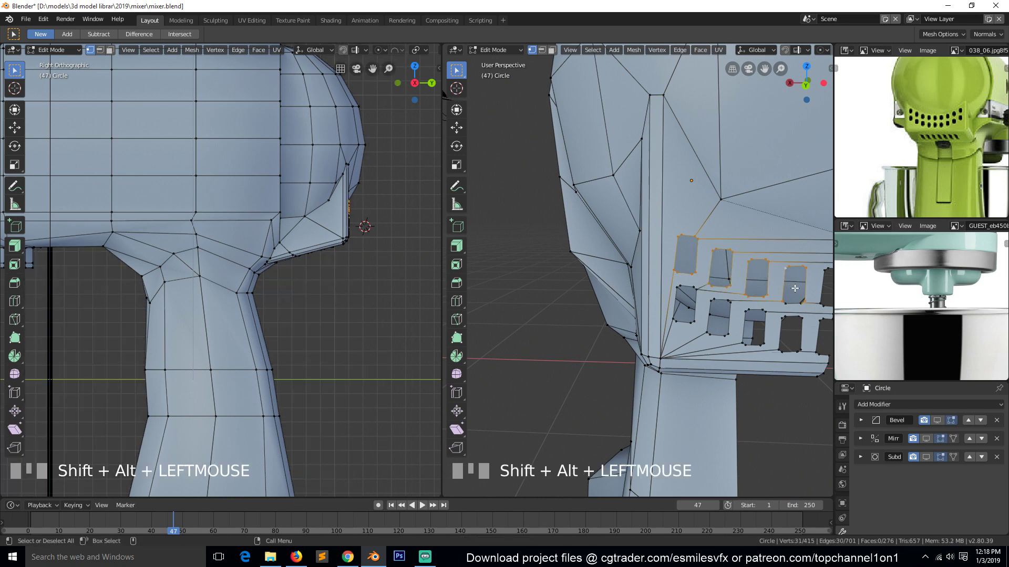
pyautogui.press('`')
pyautogui.scroll(2, 754, 272)
pyautogui.keyDown('alt'); pyautogui.keyDown('shift'); pyautogui.click(770, 259); pyautogui.keyUp('shift'); pyautogui.keyUp('alt')
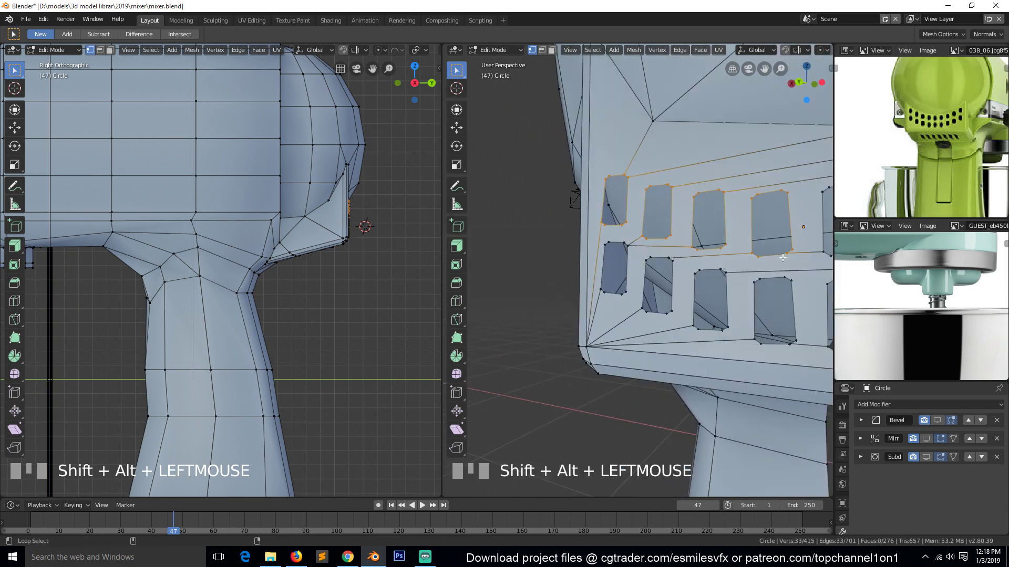
pyautogui.scroll(-2, 789, 257)
pyautogui.keyDown('alt'); pyautogui.keyDown('shift'); pyautogui.click(685, 278); pyautogui.keyUp('shift'); pyautogui.keyUp('alt')
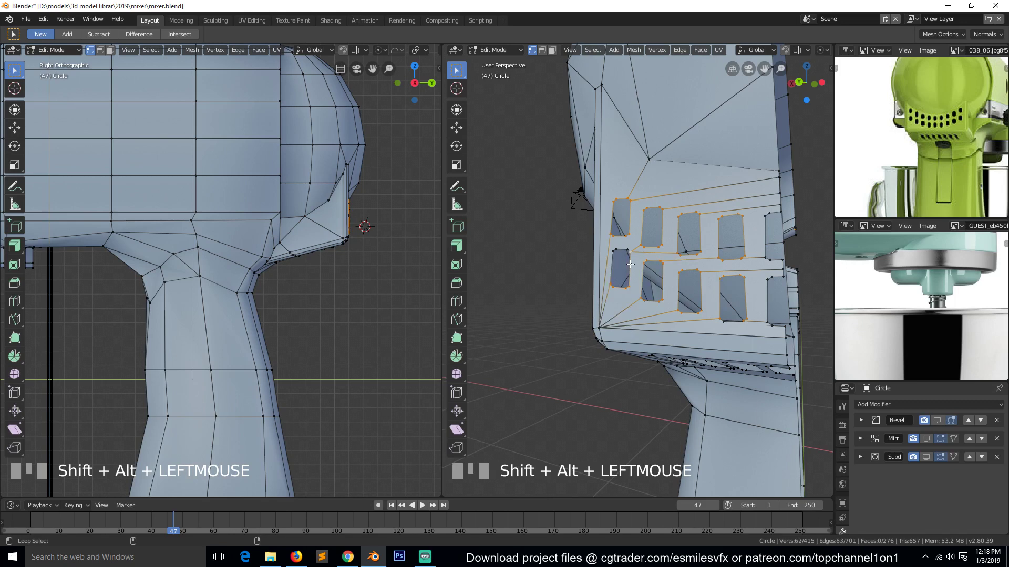
pyautogui.press('`')
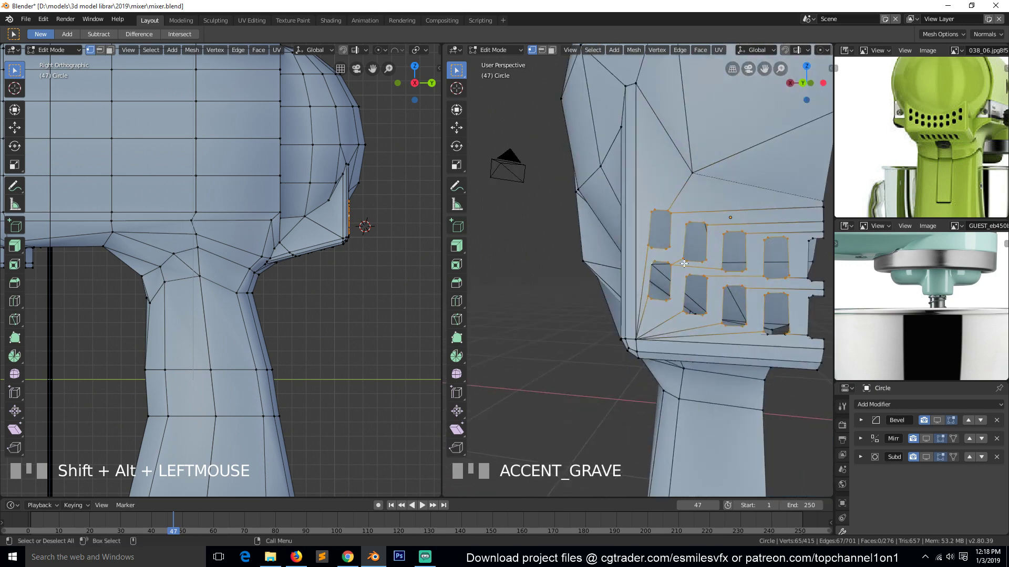
# - Try removing double vertices around the vent holes with a merge distance of 0.0301 m, and undo it
pyautogui.rightClick(692, 230)
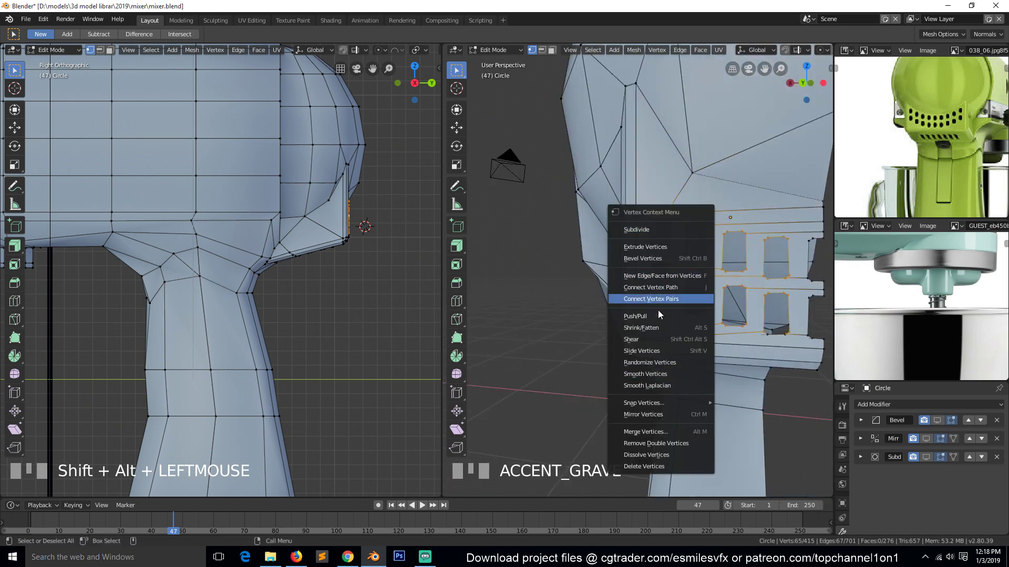
pyautogui.click(664, 443)
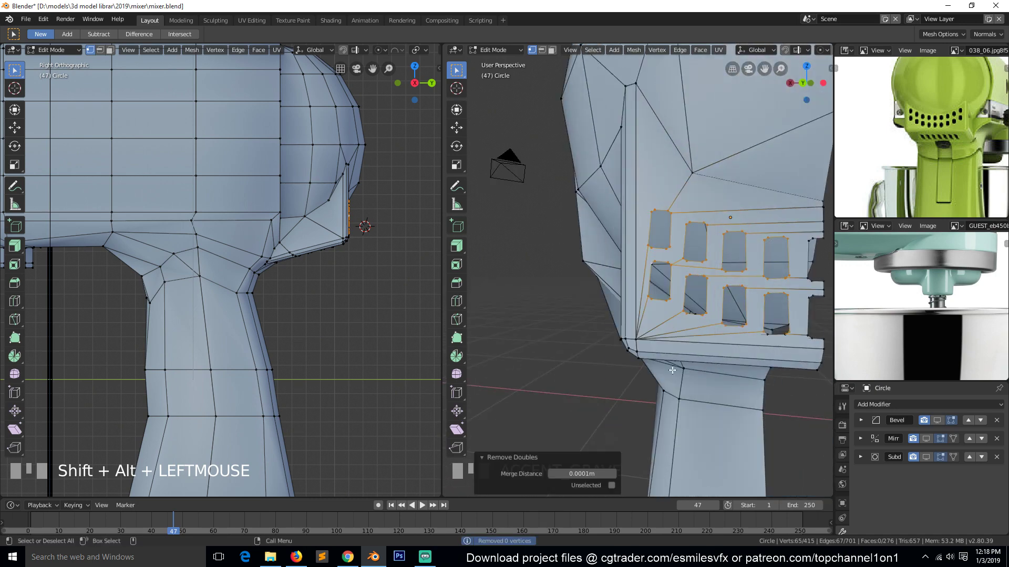
pyautogui.moveTo(610, 474); pyautogui.dragTo(613, 476)
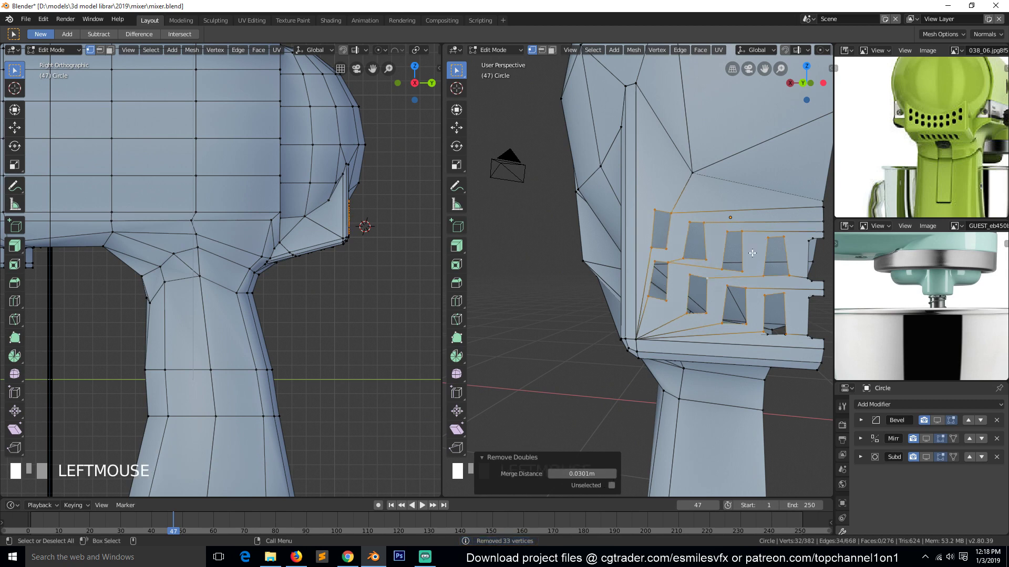
pyautogui.moveTo(704, 274)
pyautogui.mouseDown(button='middle')
pyautogui.moveTo(688, 277)
pyautogui.moveTo(718, 283)
pyautogui.mouseUp(button='middle')
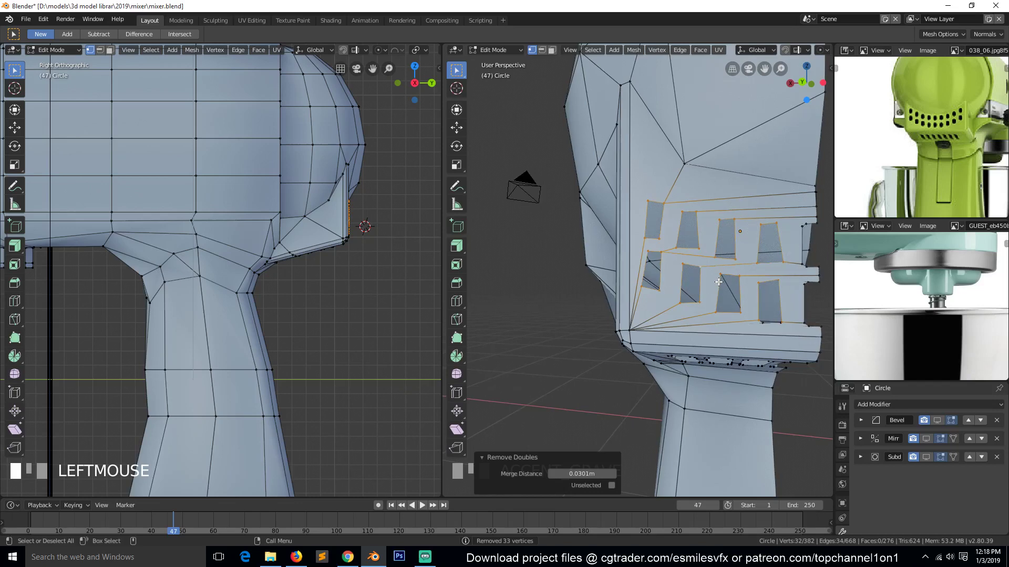
pyautogui.hotkey('ctrl', 'z')
pyautogui.hotkey('alt', 'a')
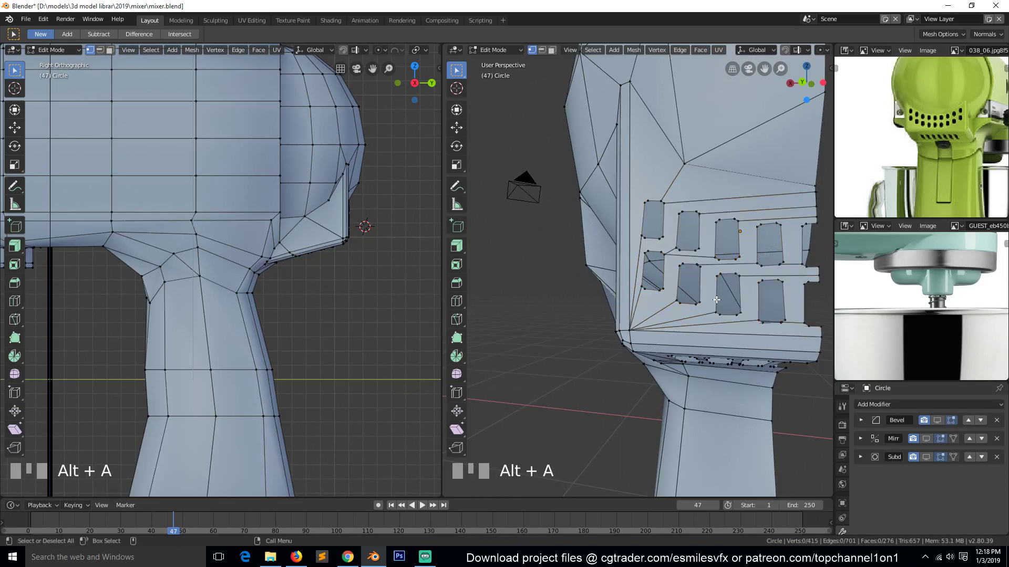
# - In the right side view, connect the lower rear corner of the housing's side face to the upper seam vertex, and save the file
pyautogui.press('KP_3')
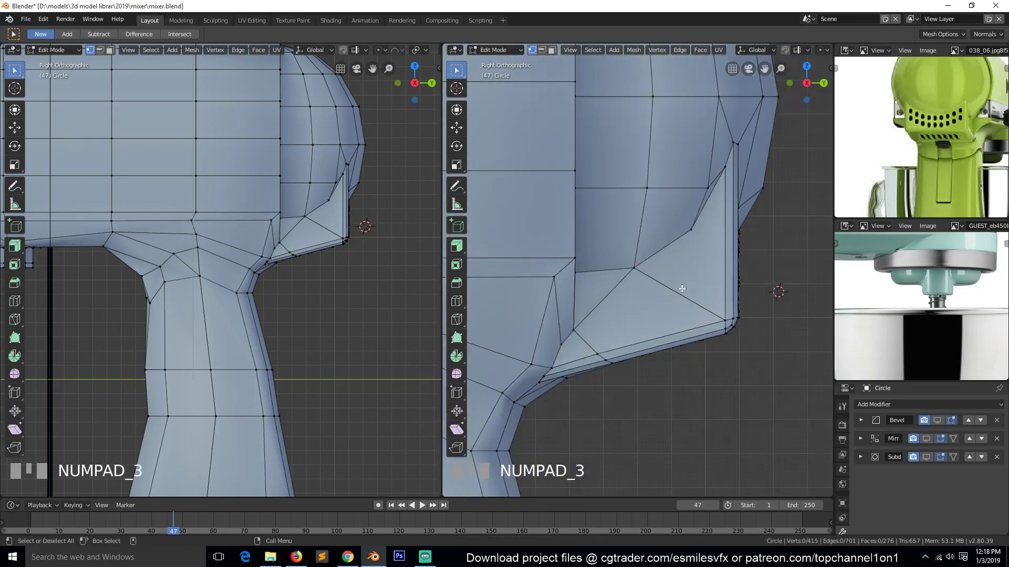
pyautogui.click(701, 268)
pyautogui.keyDown('shift'); pyautogui.click(704, 281); pyautogui.keyUp('shift')
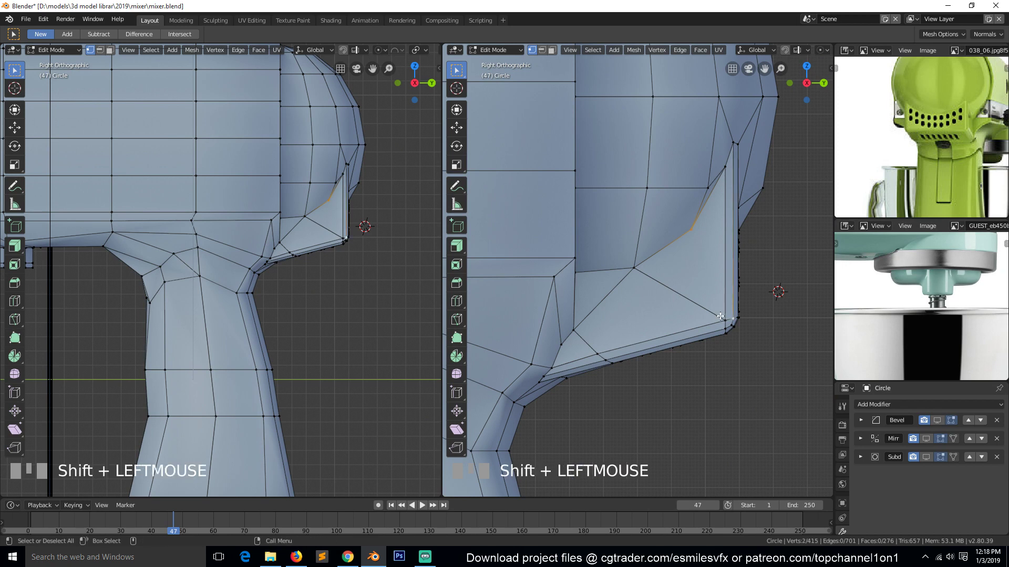
pyautogui.click(707, 290)
pyautogui.keyDown('shift'); pyautogui.click(691, 234); pyautogui.keyUp('shift')
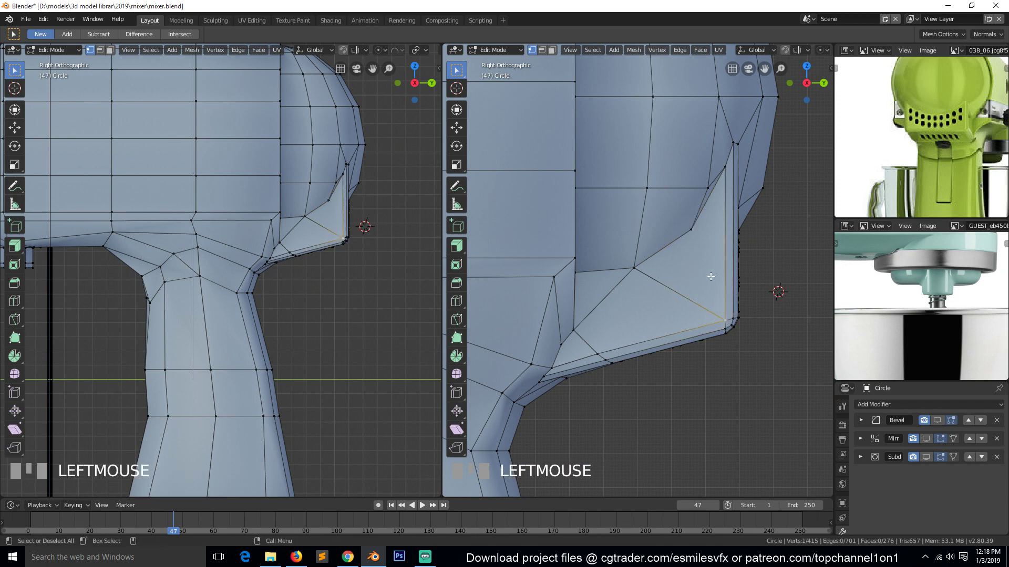
pyautogui.press('j')
pyautogui.hotkey('alt', 'a')
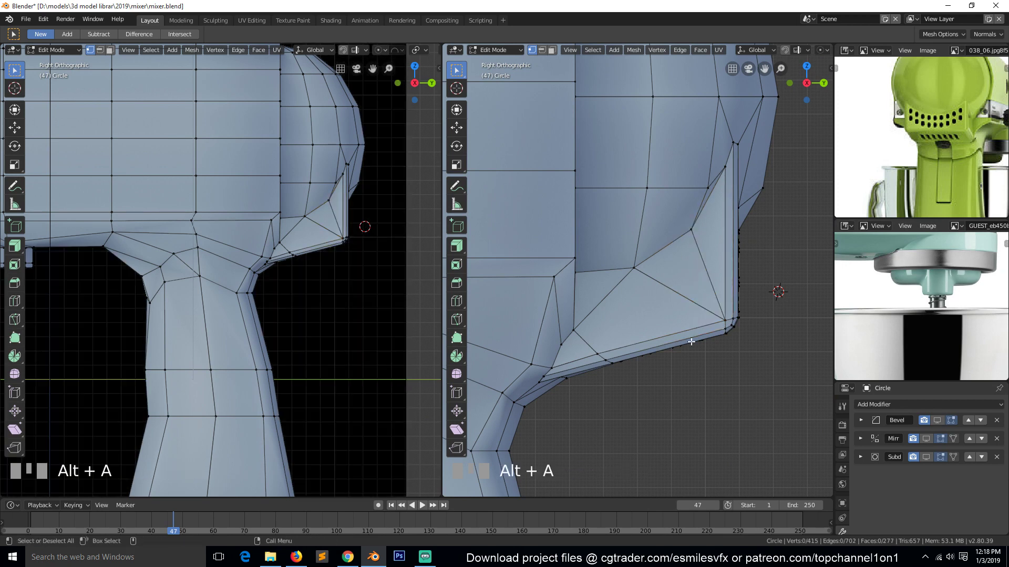
pyautogui.moveTo(696, 283); pyautogui.dragTo(558, 246, button='middle')
pyautogui.hotkey('ctrl', 's')
# - Connect the inner corner of the outermost slot on the housing's underside to the vertex nearest it toward the neck
pyautogui.click(687, 358)
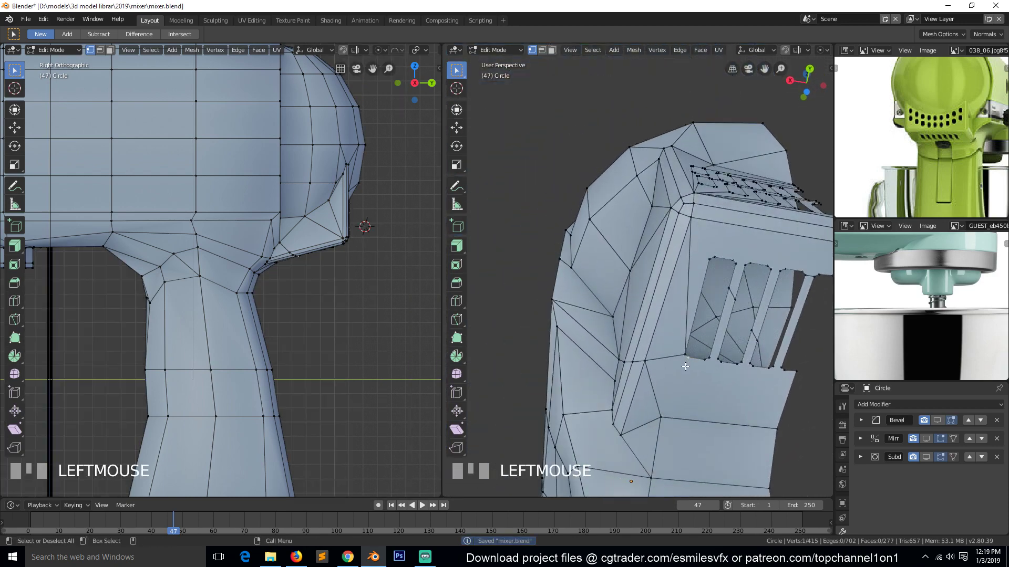
pyautogui.keyDown('shift'); pyautogui.click(663, 416); pyautogui.keyUp('shift')
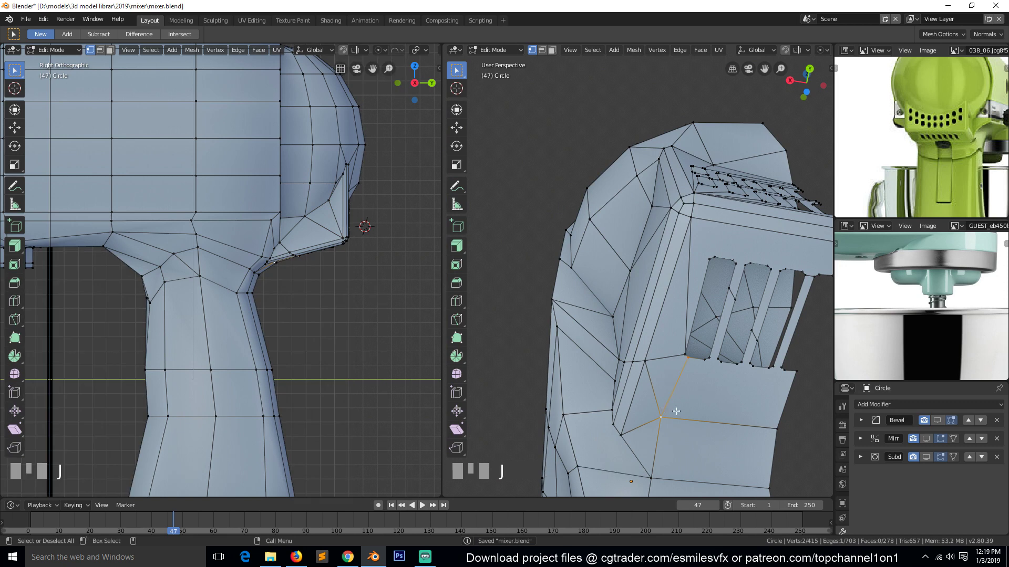
pyautogui.press('j')
pyautogui.hotkey('alt', 'a')
# - Inspect the vent housing and seam in Object Mode with viewport subdivision temporarily enabled
pyautogui.moveTo(664, 411)
pyautogui.mouseDown(button='middle')
pyautogui.moveTo(641, 400)
pyautogui.moveTo(661, 393)
pyautogui.mouseUp(button='middle')
pyautogui.scroll(-2, 660, 393)
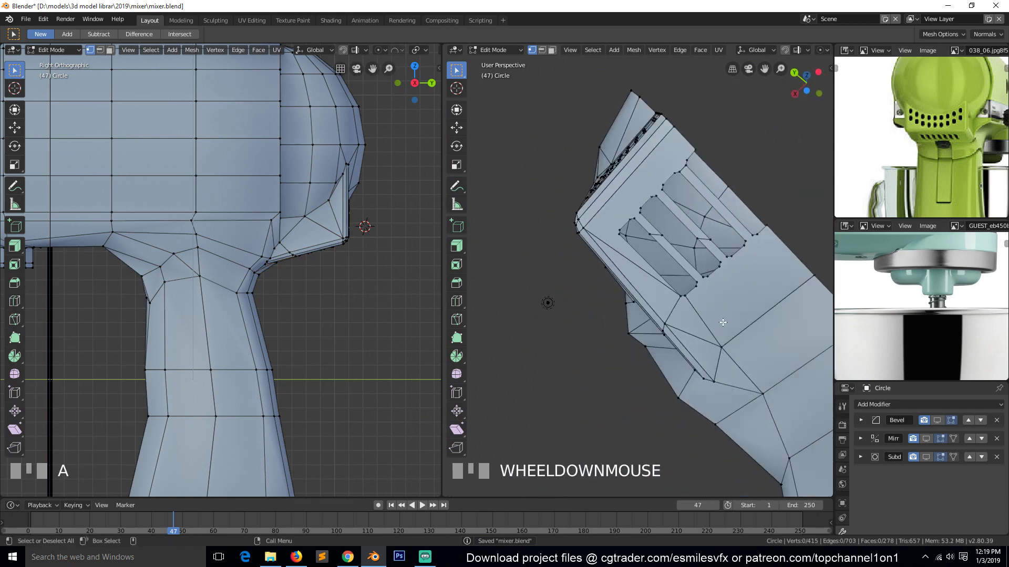
pyautogui.scroll(3, 726, 312)
pyautogui.press('Tab')
pyautogui.scroll(-3, 709, 309)
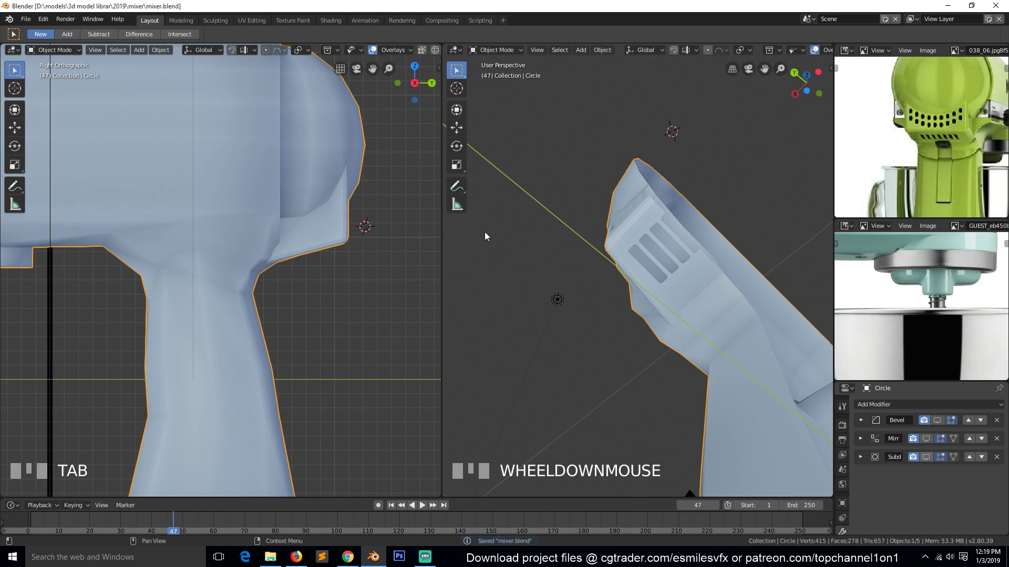
pyautogui.click(925, 457)
pyautogui.moveTo(587, 261); pyautogui.dragTo(732, 285, button='middle')
pyautogui.scroll(3, 685, 336)
pyautogui.click(925, 457)
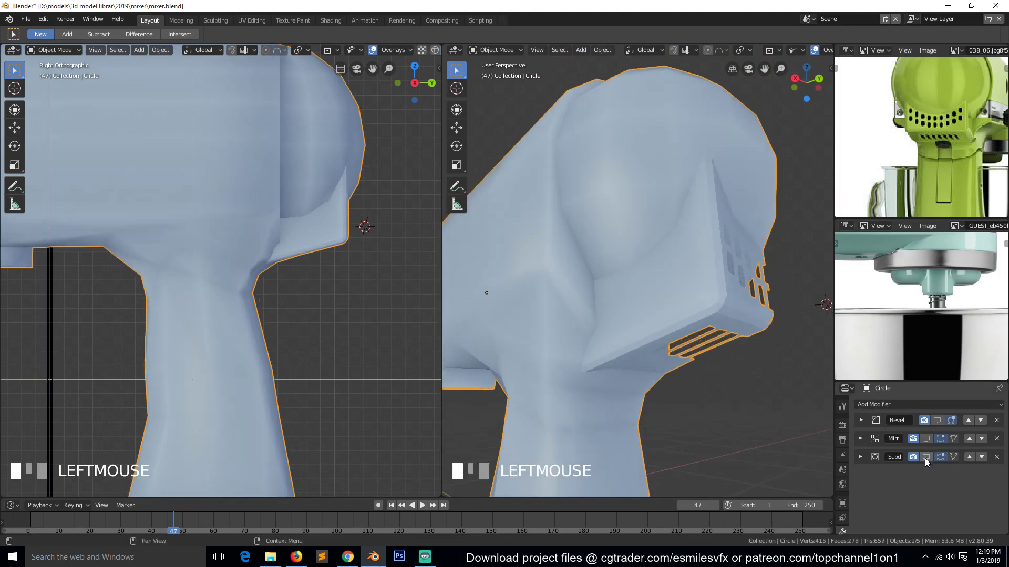
pyautogui.scroll(3, 720, 263)
# - Connect the seam vertex on the housing's side face to the lower outer corner of the outermost upper vent hole
pyautogui.press('Tab')
pyautogui.press('`')
pyautogui.moveTo(704, 241); pyautogui.dragTo(659, 221, button='middle')
pyautogui.scroll(-2, 659, 236)
pyautogui.scroll(-2, 658, 236)
pyautogui.press('`')
pyautogui.click(659, 221)
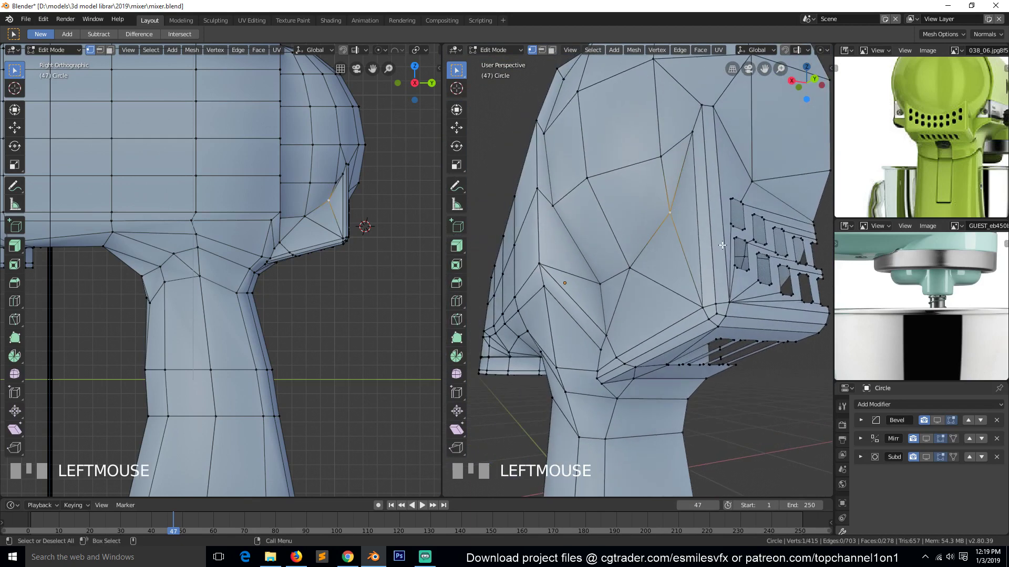
pyautogui.scroll(2, 659, 221)
pyautogui.keyDown('shift'); pyautogui.click(771, 201); pyautogui.keyUp('shift')
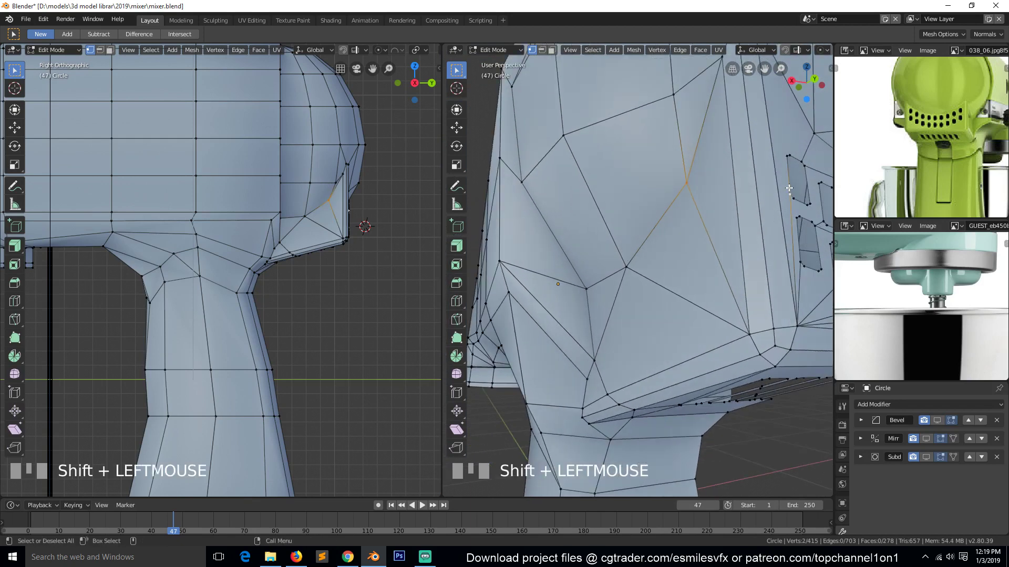
pyautogui.hotkey('alt', 'a')
# - Connect the bottom vertices of the outermost upper vent hole to the matching top vertices of the hole below
pyautogui.press('`')
pyautogui.moveTo(771, 205); pyautogui.dragTo(577, 210, button='middle')
pyautogui.scroll(3, 714, 247)
pyautogui.press('`')
pyautogui.scroll(3, 565, 199)
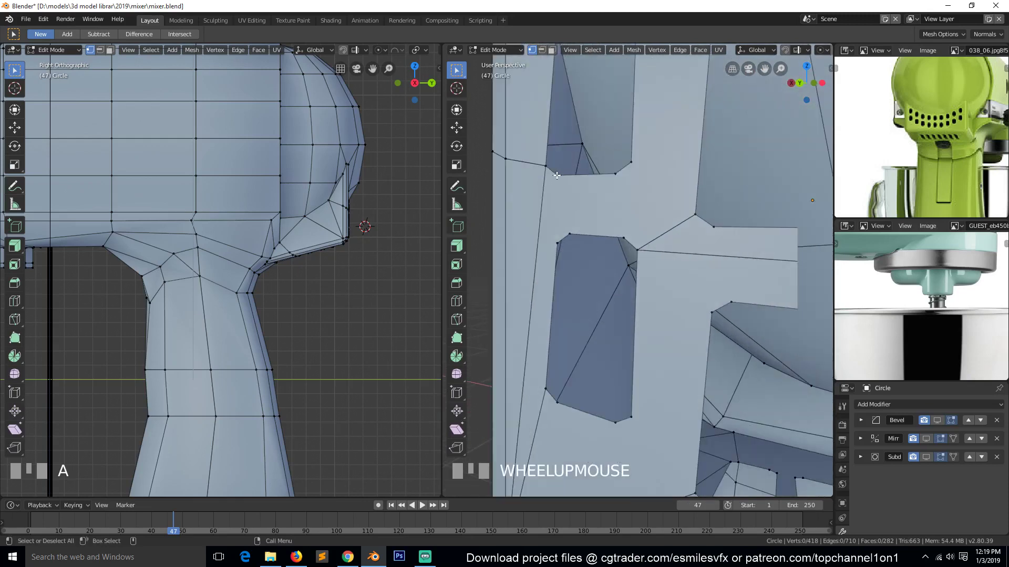
pyautogui.click(556, 176)
pyautogui.keyDown('shift'); pyautogui.click(569, 231); pyautogui.keyUp('shift')
pyautogui.press('j')
pyautogui.click(615, 175)
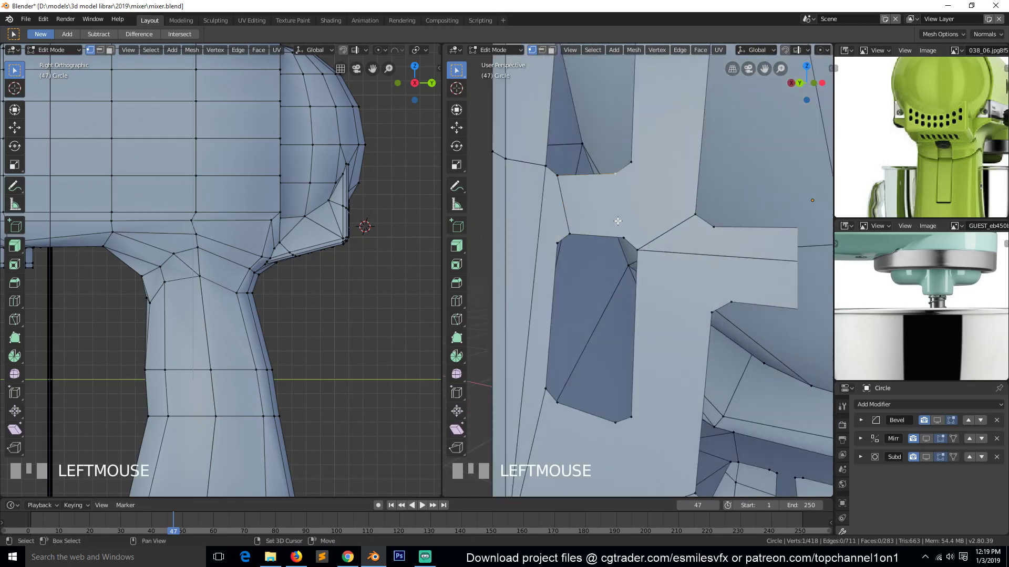
pyautogui.hotkey('shift', 'r')
# - Connect the bottom vertices of the second upper vent hole to the top vertices of the second lower hole
pyautogui.scroll(-3, 656, 242)
pyautogui.keyDown('shift'); pyautogui.click(682, 251); pyautogui.keyUp('shift')
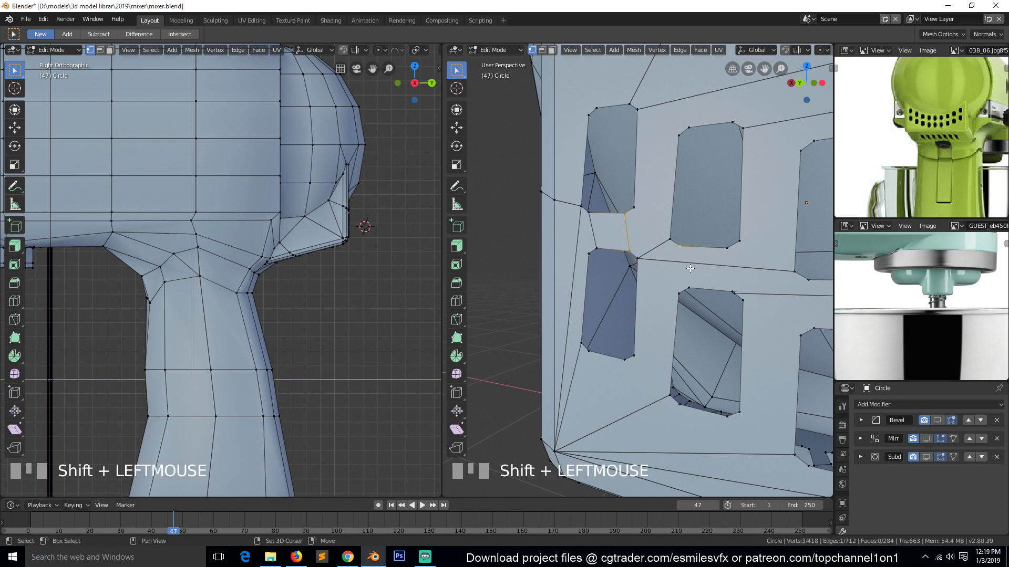
pyautogui.hotkey('shift', 'r')
pyautogui.press('z')
pyautogui.click(689, 288)
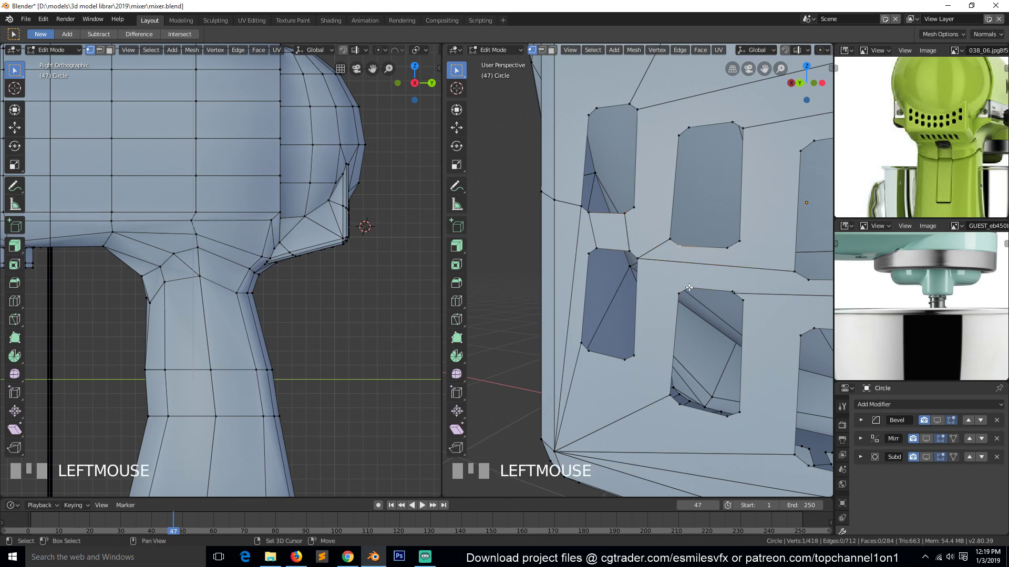
pyautogui.keyDown('shift'); pyautogui.click(690, 288); pyautogui.keyUp('shift')
pyautogui.press('j')
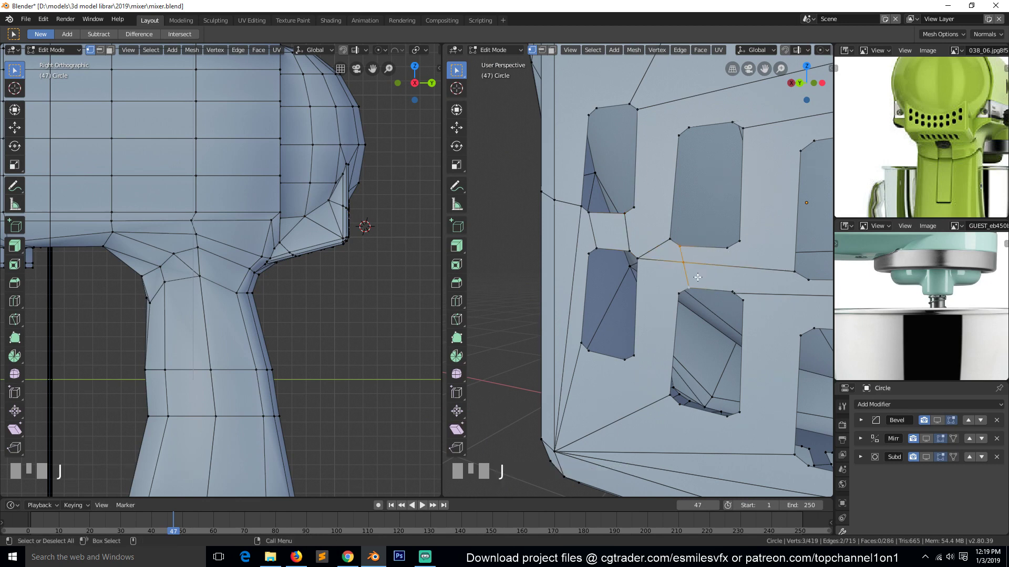
pyautogui.click(724, 250)
pyautogui.keyDown('shift'); pyautogui.click(732, 277); pyautogui.keyUp('shift')
pyautogui.hotkey('shift', 'r')
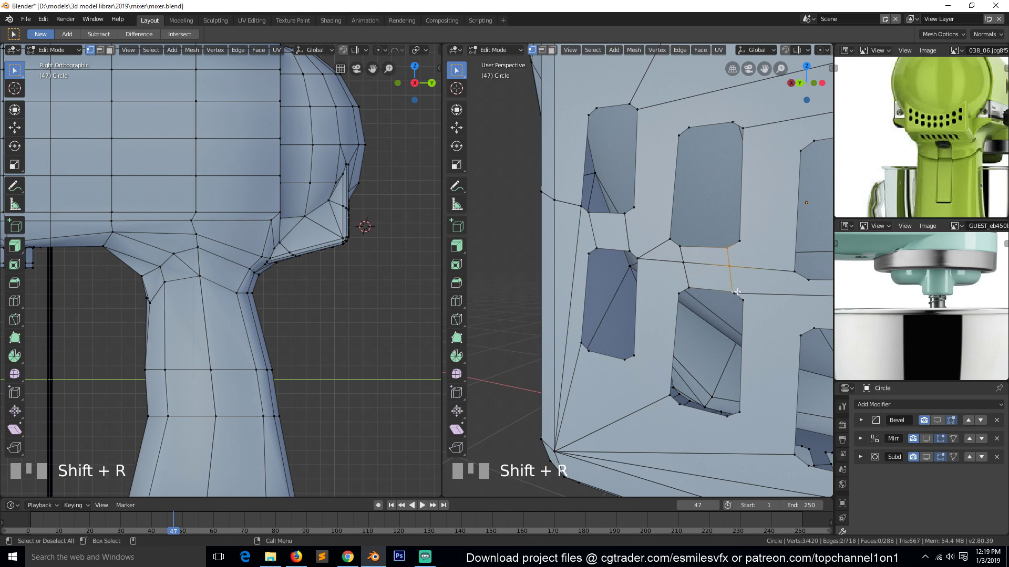
# - Connect the bottom vertices of the third upper vent hole to the top vertices of the third lower hole
pyautogui.scroll(-2, 753, 257)
pyautogui.click(742, 276)
pyautogui.keyDown('shift'); pyautogui.click(760, 295); pyautogui.keyUp('shift')
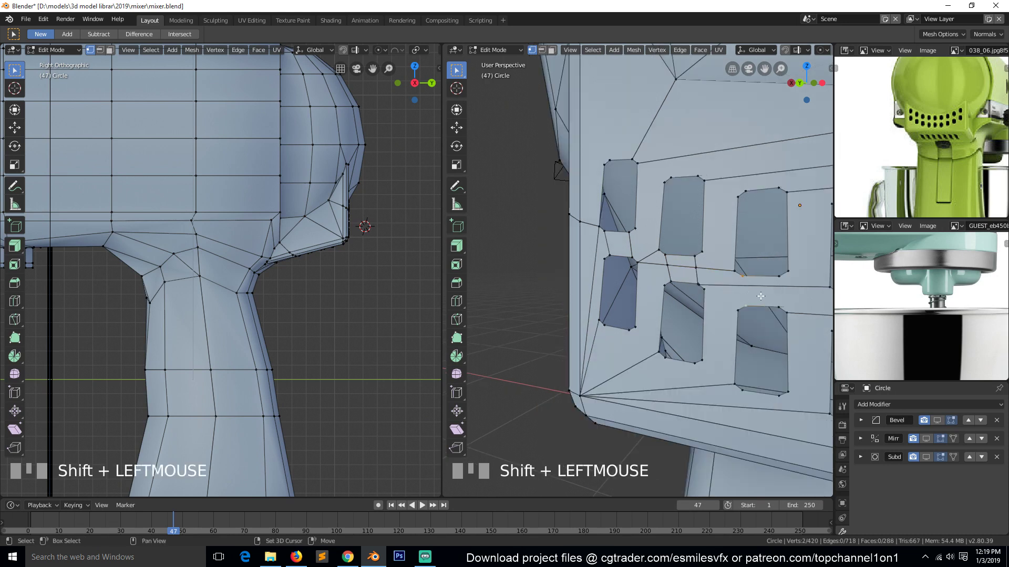
pyautogui.hotkey('shift', 'r')
pyautogui.click(779, 278)
pyautogui.keyDown('shift'); pyautogui.click(778, 305); pyautogui.keyUp('shift')
pyautogui.hotkey('shift', 'r')
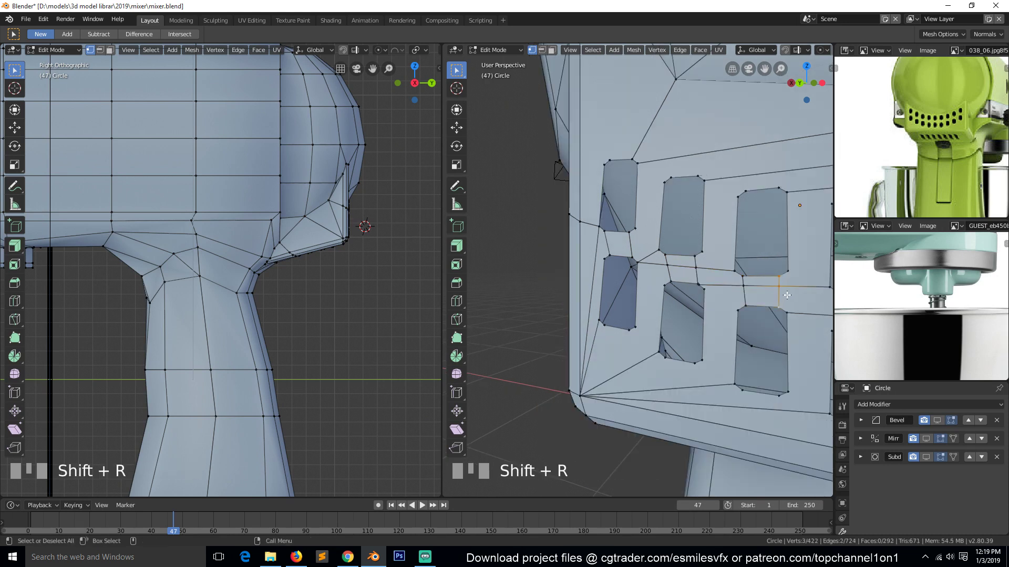
# - Add vertical connecting edges between the upper and lower vent holes in the fourth and fifth columns
pyautogui.scroll(-4, 768, 293)
pyautogui.click(755, 279)
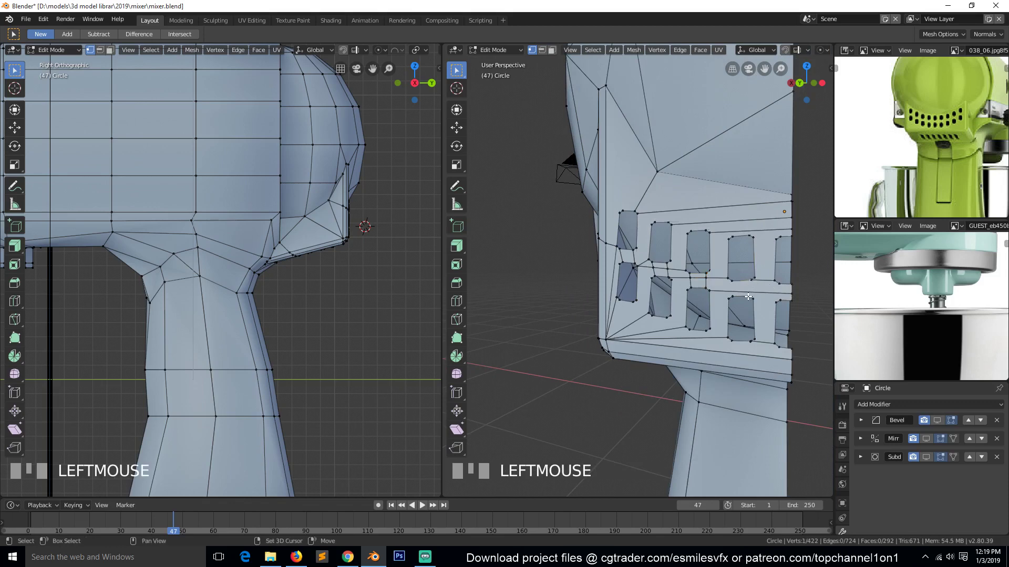
pyautogui.hotkey('shift', 'r')
pyautogui.keyDown('shift'); pyautogui.click(779, 285); pyautogui.keyUp('shift')
pyautogui.hotkey('shift', 'r')
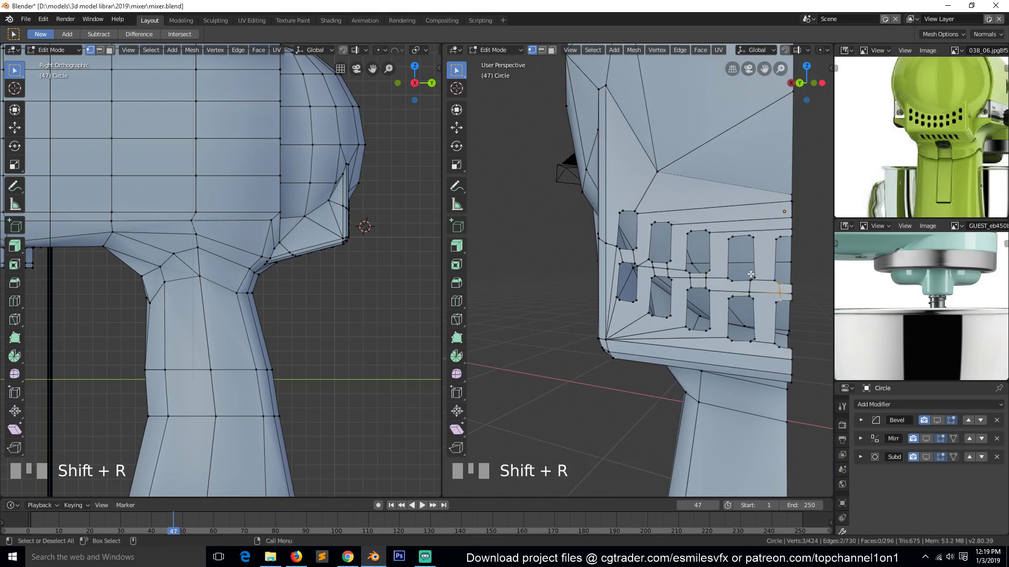
pyautogui.scroll(4, 712, 233)
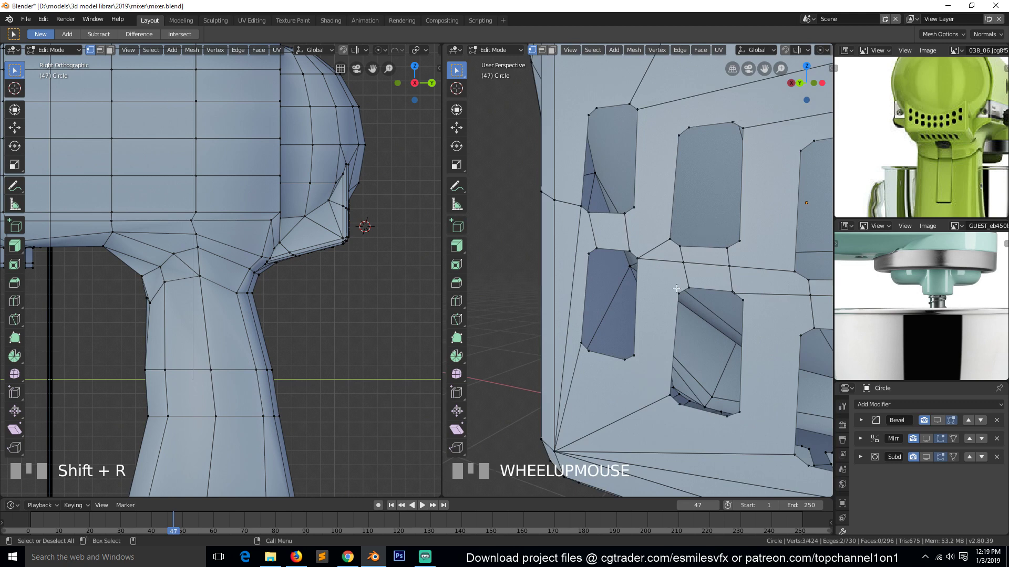
pyautogui.click(641, 262)
pyautogui.keyDown('shift'); pyautogui.click(671, 310); pyautogui.keyUp('shift')
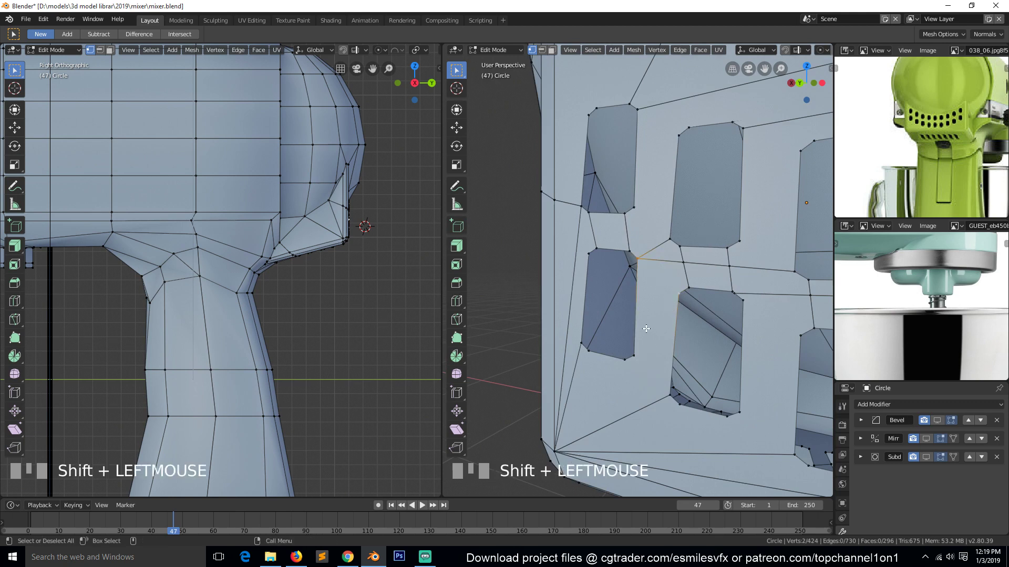
pyautogui.click(627, 367)
pyautogui.hotkey('alt', 'a')
# - Merge the vertex pairs at both upper corners of the outermost lower vent hole at their centers
pyautogui.scroll(2, 633, 318)
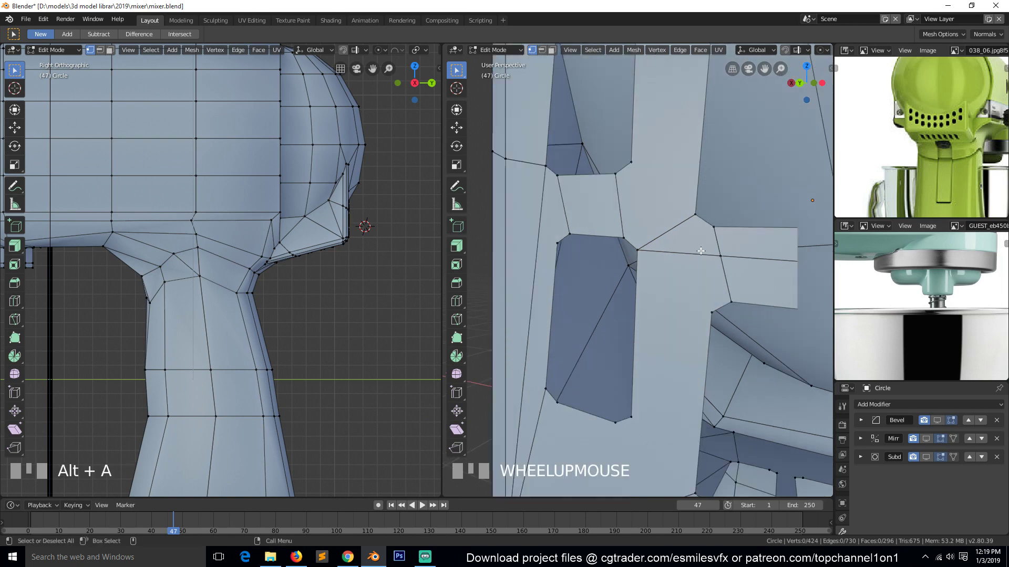
pyautogui.click(570, 233)
pyautogui.keyDown('shift'); pyautogui.click(558, 244); pyautogui.keyUp('shift')
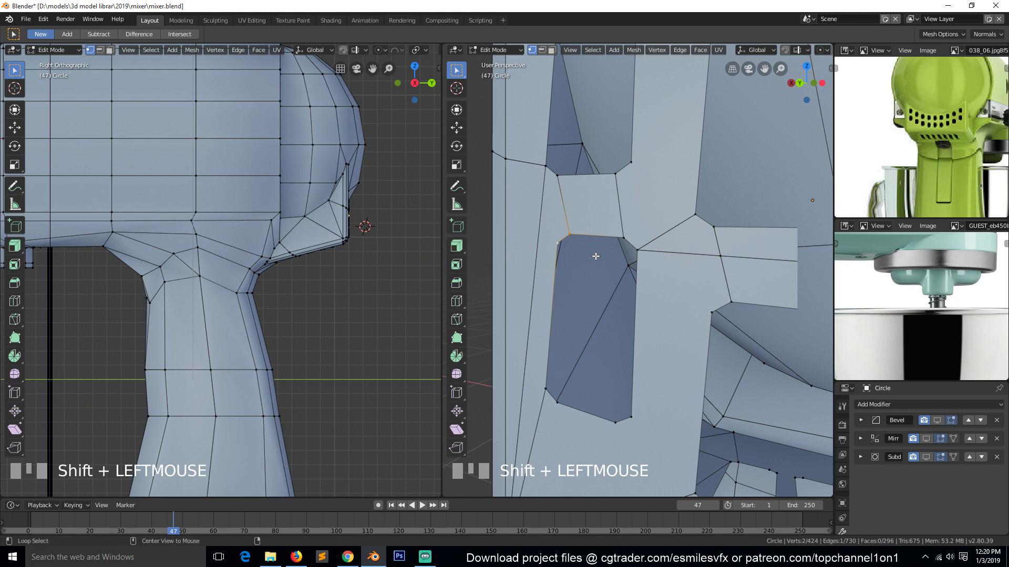
pyautogui.hotkey('alt', 'm')
pyautogui.click(597, 260)
pyautogui.click(633, 248)
pyautogui.keyDown('shift'); pyautogui.click(633, 248); pyautogui.keyUp('shift')
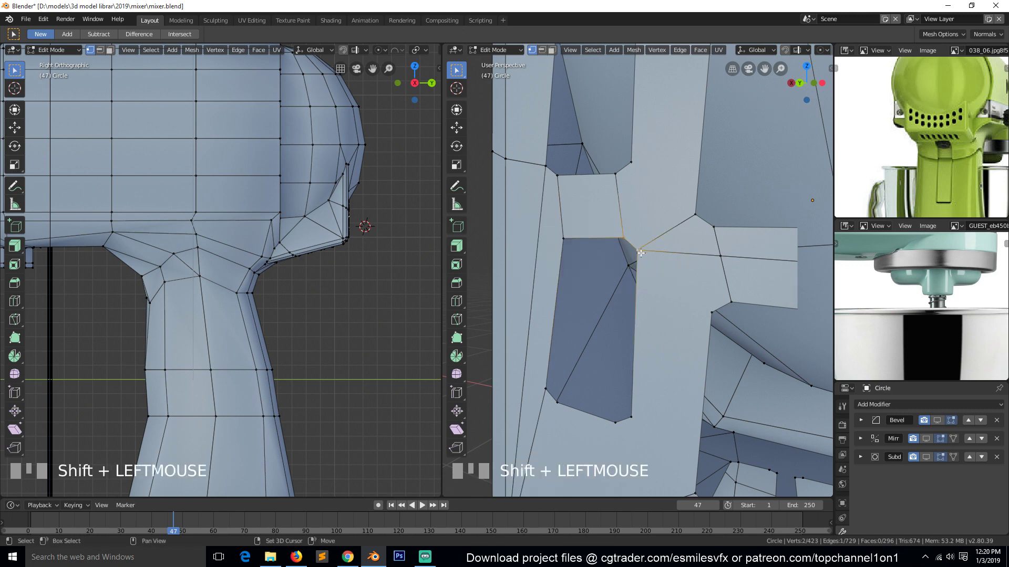
pyautogui.hotkey('shift', 'r')
# - Merge the vertex pairs at both lower corners of the outermost lower vent hole at their centers
pyautogui.click(634, 419)
pyautogui.keyDown('shift'); pyautogui.click(633, 419); pyautogui.keyUp('shift')
pyautogui.hotkey('shift', 'r')
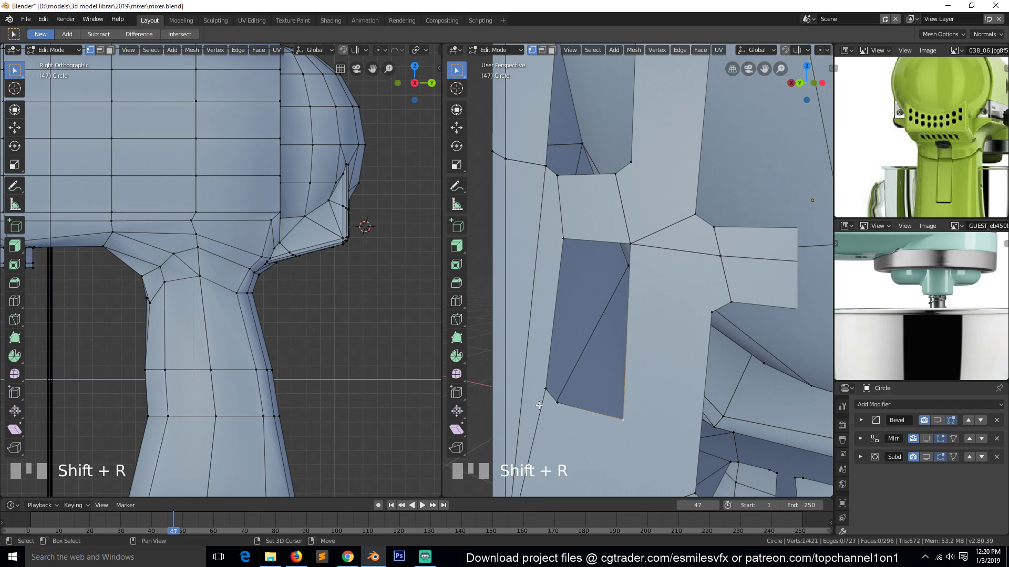
pyautogui.click(545, 388)
pyautogui.keyDown('shift'); pyautogui.click(557, 403); pyautogui.keyUp('shift')
pyautogui.hotkey('shift', 'r')
pyautogui.scroll(-5, 561, 407)
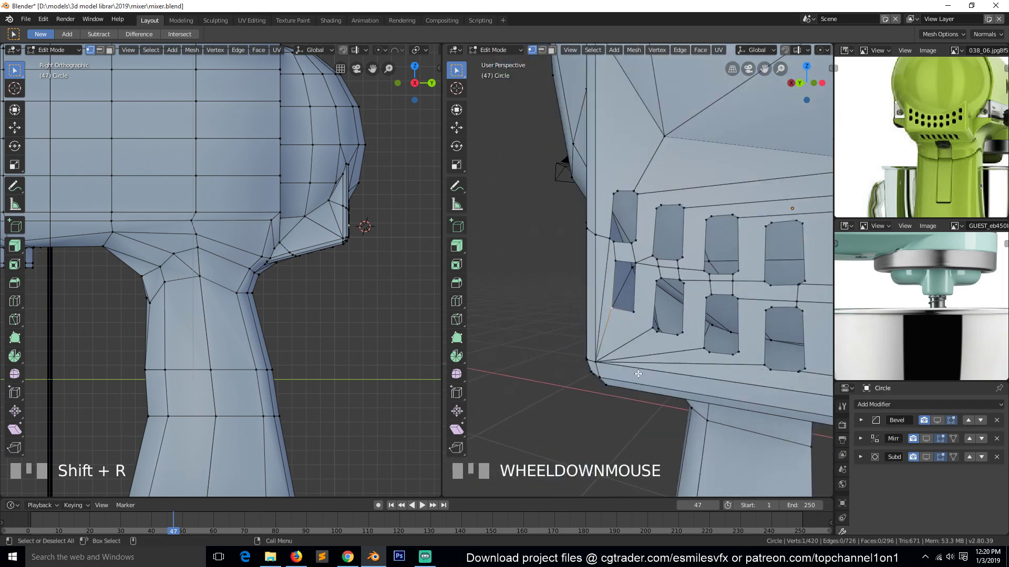
# - Merge the vertex pairs at the chamfered corners of the outermost upper vent hole at their centers
pyautogui.press('a')
pyautogui.press('Tab')
pyautogui.press('`')
pyautogui.press('Tab')
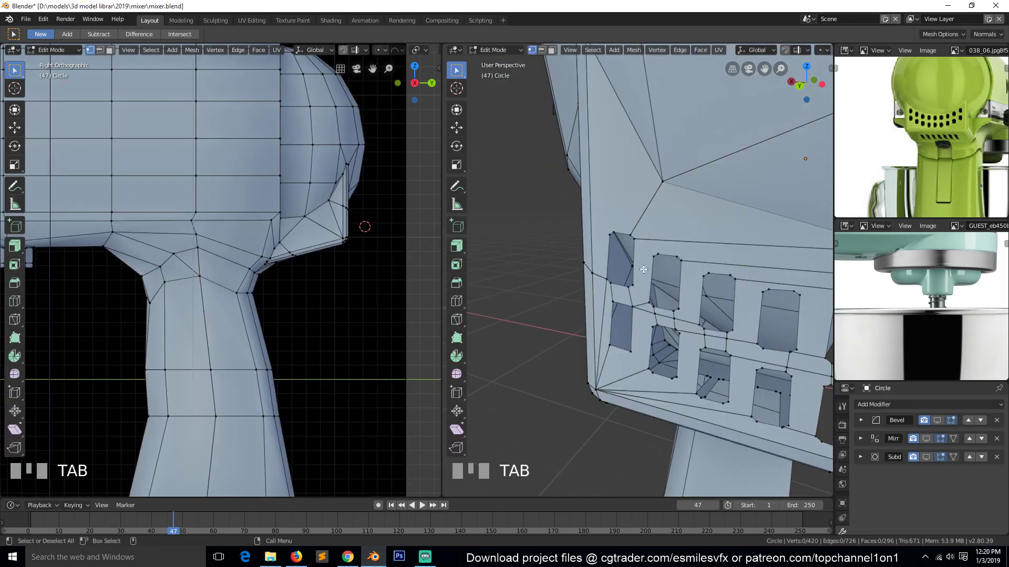
pyautogui.scroll(3, 642, 269)
pyautogui.click(624, 295)
pyautogui.keyDown('shift'); pyautogui.click(637, 291); pyautogui.keyUp('shift')
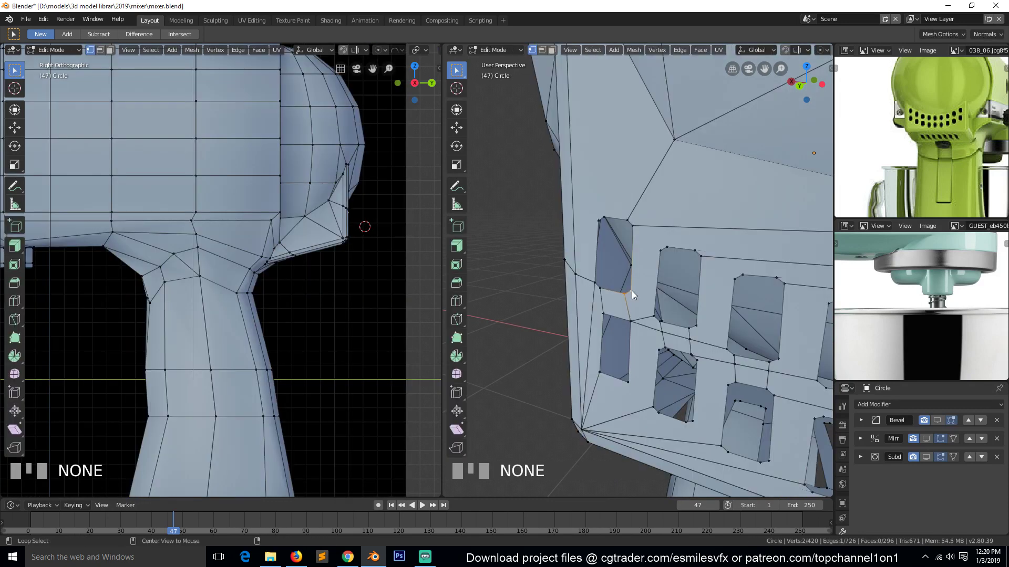
pyautogui.hotkey('alt', 'm')
pyautogui.click(606, 289)
pyautogui.keyDown('shift'); pyautogui.click(604, 288); pyautogui.keyUp('shift')
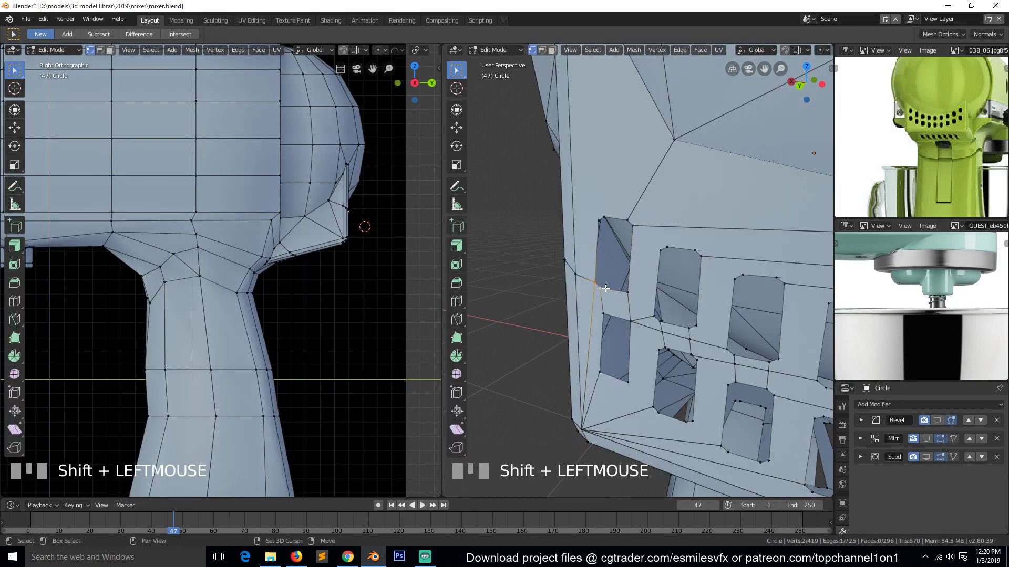
pyautogui.hotkey('shift', 'r')
pyautogui.keyDown('shift'); pyautogui.click(611, 218); pyautogui.keyUp('shift')
pyautogui.hotkey('shift', 'r')
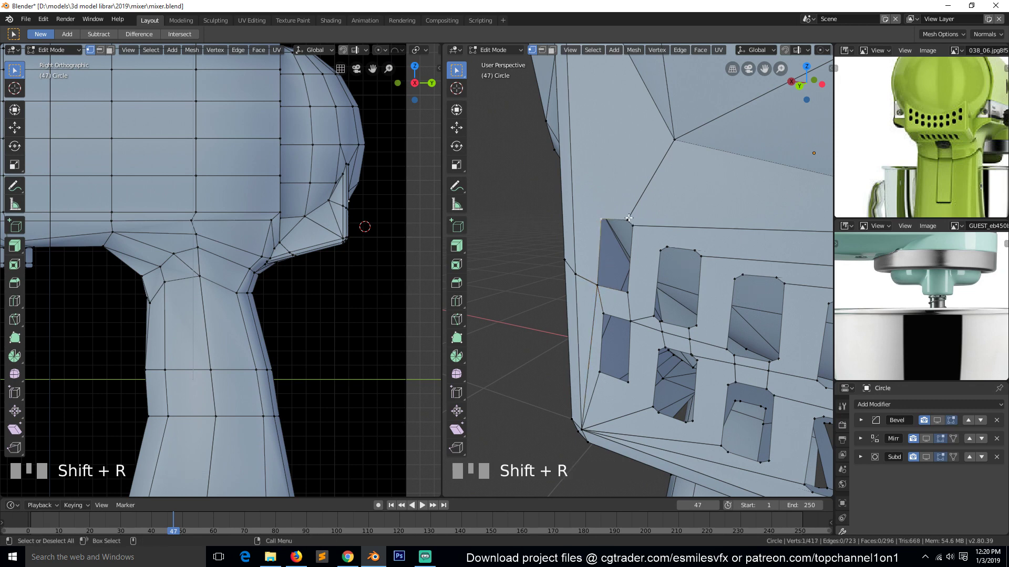
# - Merge the vertex pairs at all four corners of the second upper vent hole at their centers
pyautogui.click(669, 247)
pyautogui.keyDown('shift'); pyautogui.click(669, 247); pyautogui.keyUp('shift')
pyautogui.hotkey('shift', 'r')
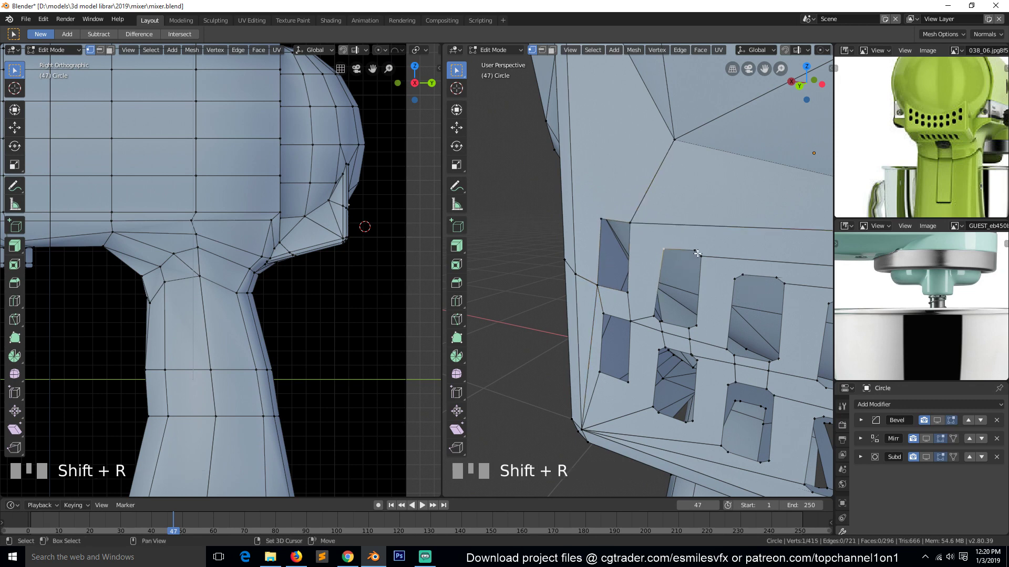
pyautogui.click(695, 250)
pyautogui.keyDown('shift'); pyautogui.click(701, 257); pyautogui.keyUp('shift')
pyautogui.hotkey('shift', 'r')
pyautogui.click(697, 328)
pyautogui.keyDown('shift'); pyautogui.click(691, 329); pyautogui.keyUp('shift')
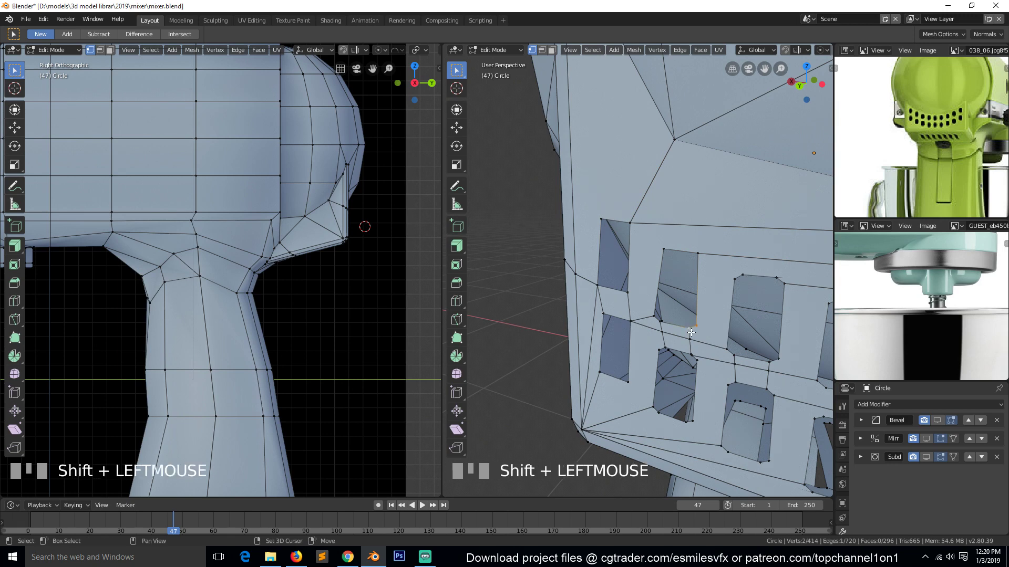
pyautogui.hotkey('shift', 'r')
pyautogui.click(654, 317)
pyautogui.keyDown('shift'); pyautogui.click(659, 330); pyautogui.keyUp('shift')
pyautogui.hotkey('shift', 'r')
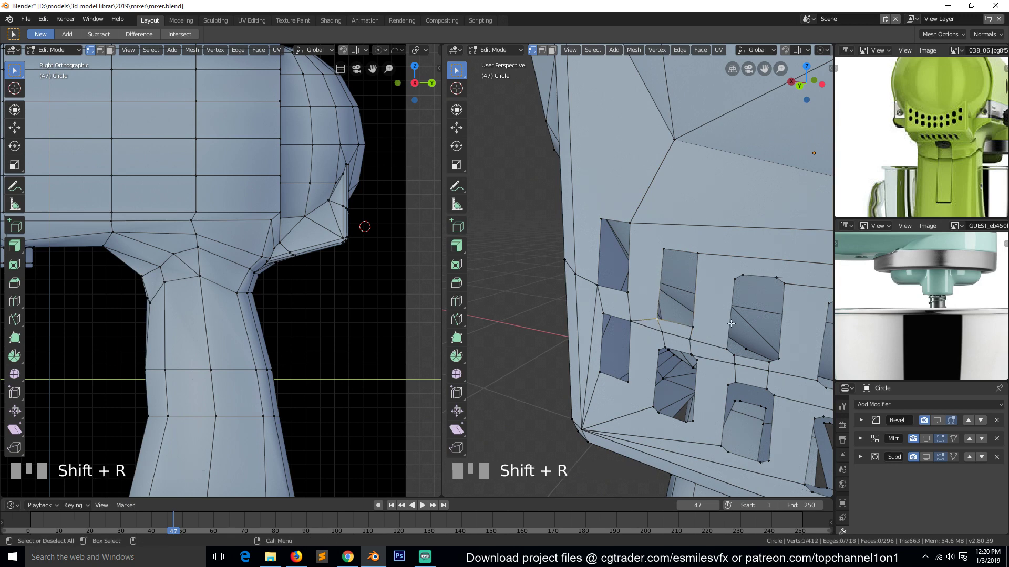
# - Merge the vertex pairs at all four corners of the third upper vent hole at their centers
pyautogui.keyDown('shift'); pyautogui.click(736, 274); pyautogui.keyUp('shift')
pyautogui.hotkey('shift', 'r')
pyautogui.click(783, 286)
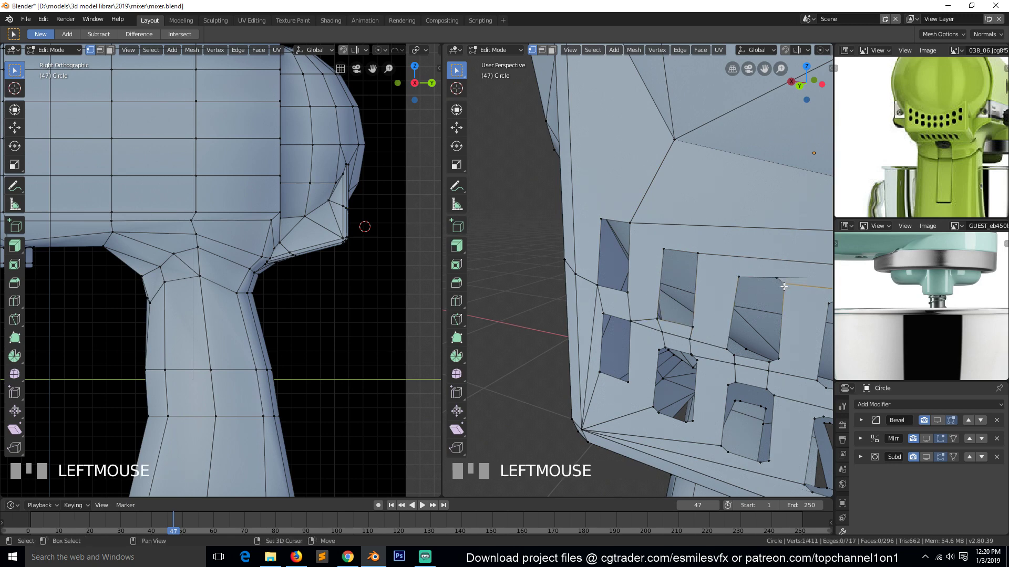
pyautogui.hotkey('shift', 'r')
pyautogui.keyDown('shift'); pyautogui.click(777, 357); pyautogui.keyUp('shift')
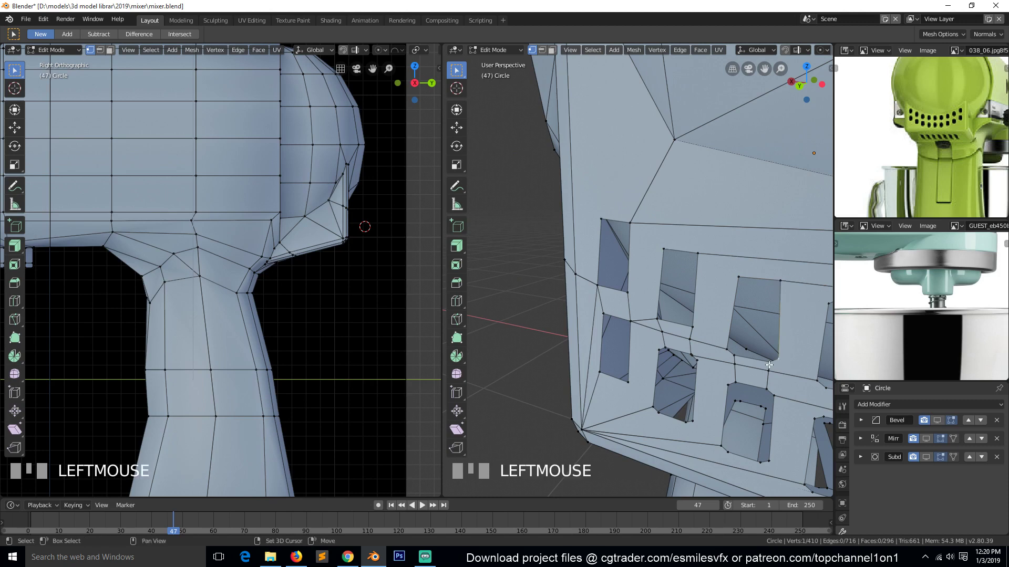
pyautogui.hotkey('shift', 'r')
pyautogui.keyDown('shift'); pyautogui.click(727, 353); pyautogui.keyUp('shift')
pyautogui.hotkey('shift', 'r')
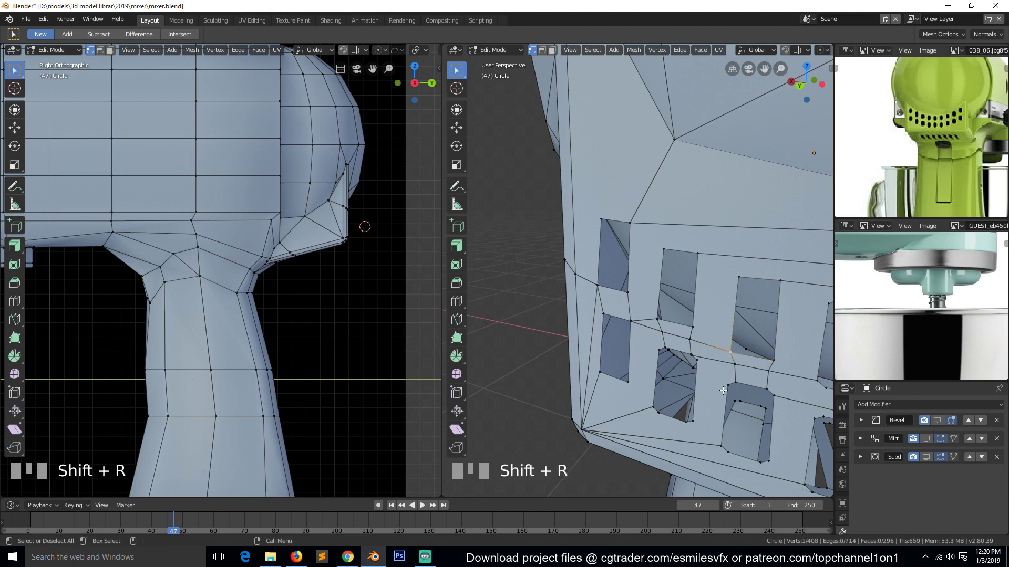
# - Merge the vertex pairs at both upper corners of the third lower vent hole at their centers
pyautogui.click(734, 381)
pyautogui.hotkey('shift', 'r')
pyautogui.keyDown('shift'); pyautogui.click(768, 392); pyautogui.keyUp('shift')
pyautogui.hotkey('shift', 'r')
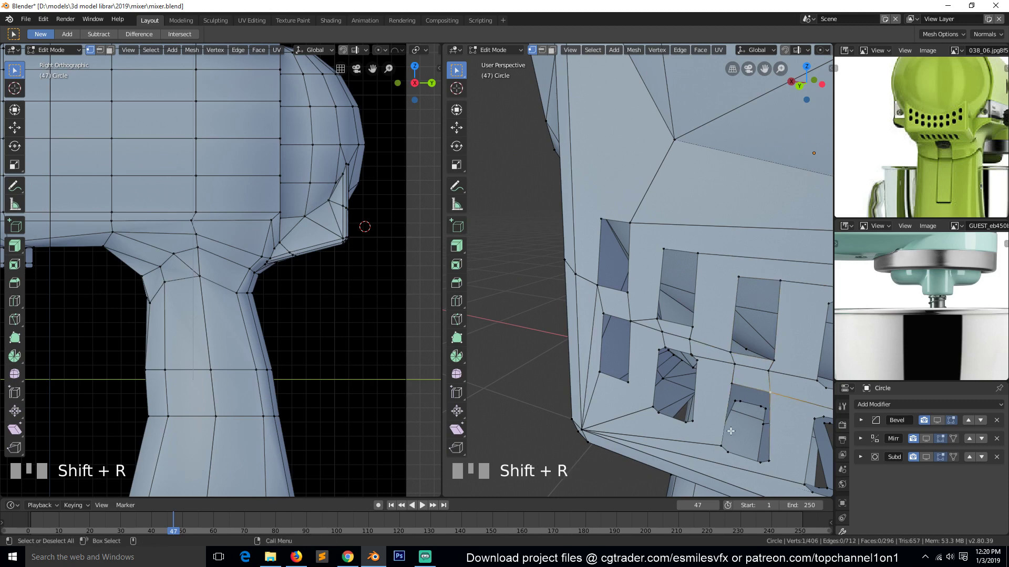
# - Merge the vertex pairs at both lower corners of the third lower vent hole at their centers
pyautogui.hotkey('shift', 'r')
pyautogui.keyDown('shift'); pyautogui.click(730, 450); pyautogui.keyUp('shift')
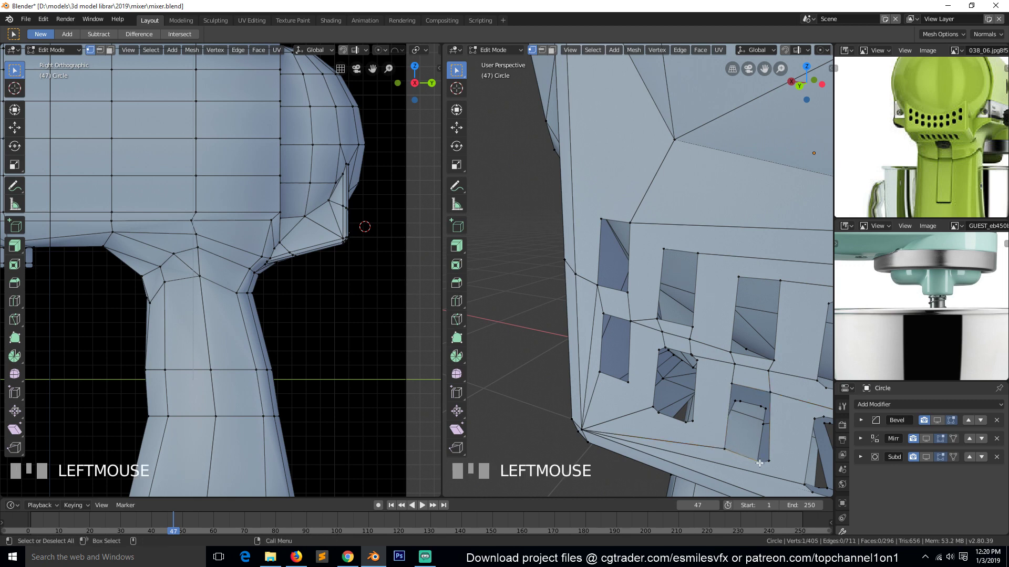
pyautogui.hotkey('shift', 'r')
# - Merge the vertex pairs at all four corners of the second lower vent hole at their centers
pyautogui.keyDown('shift'); pyautogui.click(692, 421); pyautogui.keyUp('shift')
pyautogui.hotkey('shift', 'r')
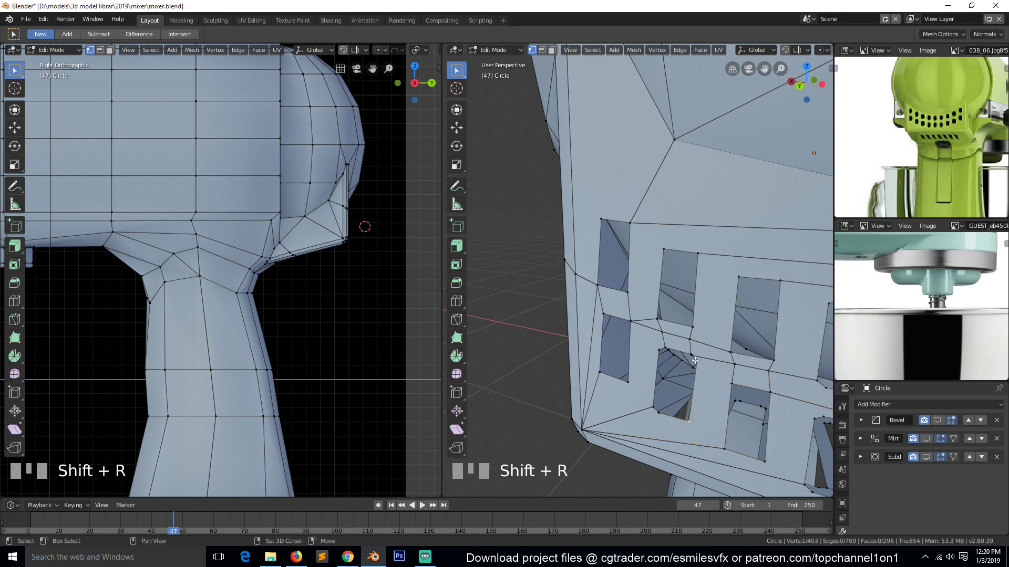
pyautogui.click(693, 353)
pyautogui.keyDown('shift'); pyautogui.click(719, 376); pyautogui.keyUp('shift')
pyautogui.scroll(3, 718, 377)
pyautogui.scroll(-2, 728, 383)
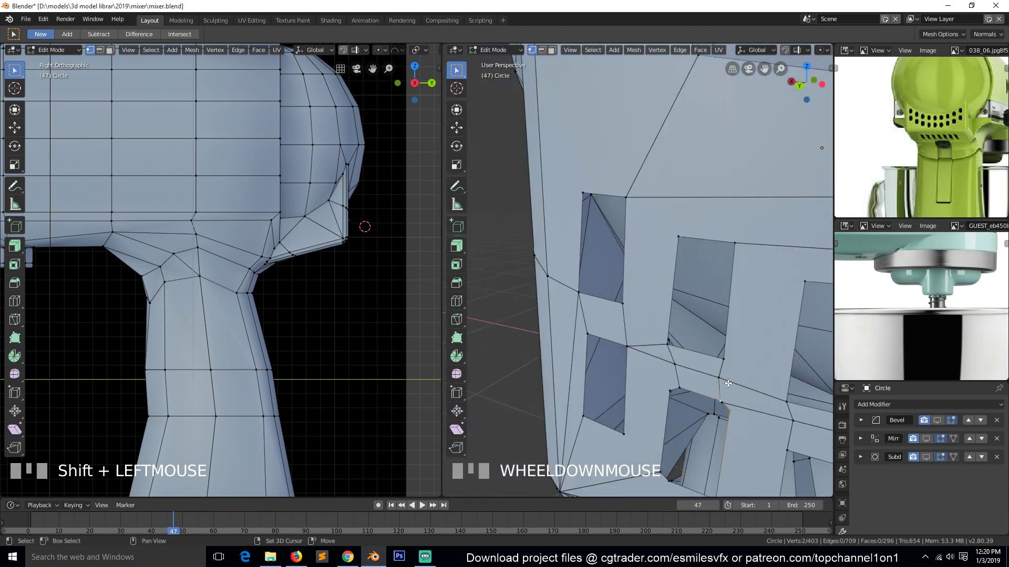
pyautogui.keyDown('shift'); pyautogui.click(721, 401); pyautogui.keyUp('shift')
pyautogui.hotkey('shift', 'r')
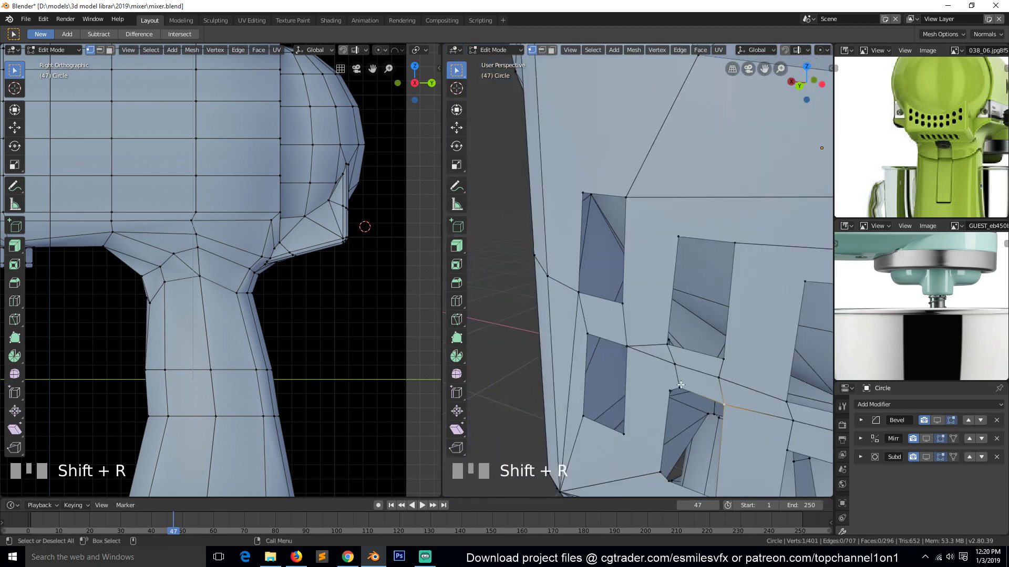
pyautogui.click(681, 386)
pyautogui.keyDown('shift'); pyautogui.click(670, 392); pyautogui.keyUp('shift')
pyautogui.hotkey('shift', 'r')
pyautogui.click(661, 472)
pyautogui.keyDown('shift'); pyautogui.click(669, 480); pyautogui.keyUp('shift')
pyautogui.hotkey('shift', 'r')
pyautogui.scroll(-4, 702, 435)
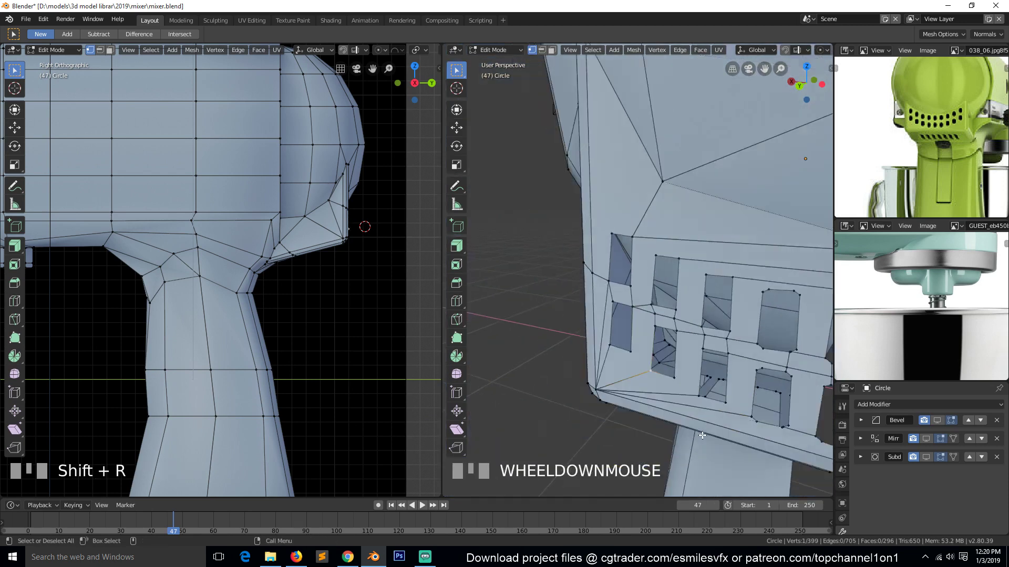
# - Inspect the vent housing from behind in Object Mode and save the file
pyautogui.press('Tab')
pyautogui.press('`')
pyautogui.scroll(2, 736, 345)
pyautogui.hotkey('ctrl', 's')
pyautogui.scroll(-2, 738, 344)
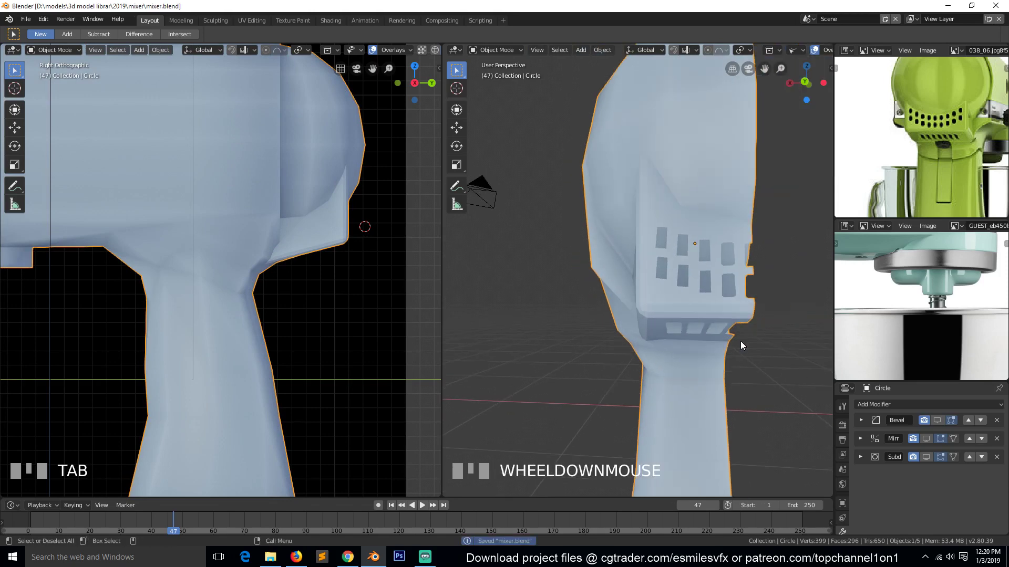
# - Select the two vertices at the upper-right chamfered corner of the fourth upper vent hole in Edit Mode and save the file
pyautogui.press('Tab')
pyautogui.keyDown('alt'); pyautogui.click(737, 253); pyautogui.keyUp('alt')
pyautogui.press('KP_Decimal')
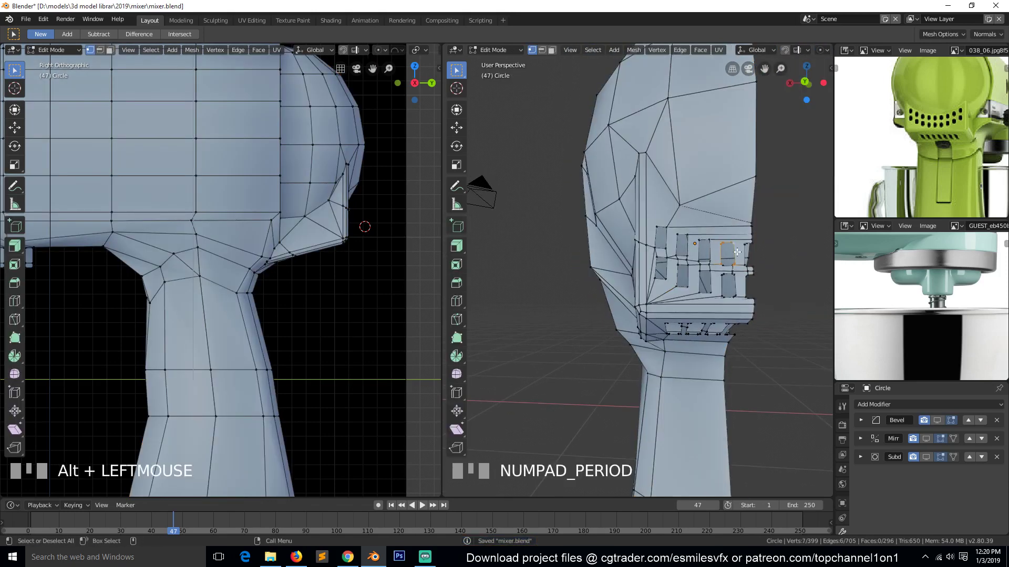
pyautogui.click(676, 201)
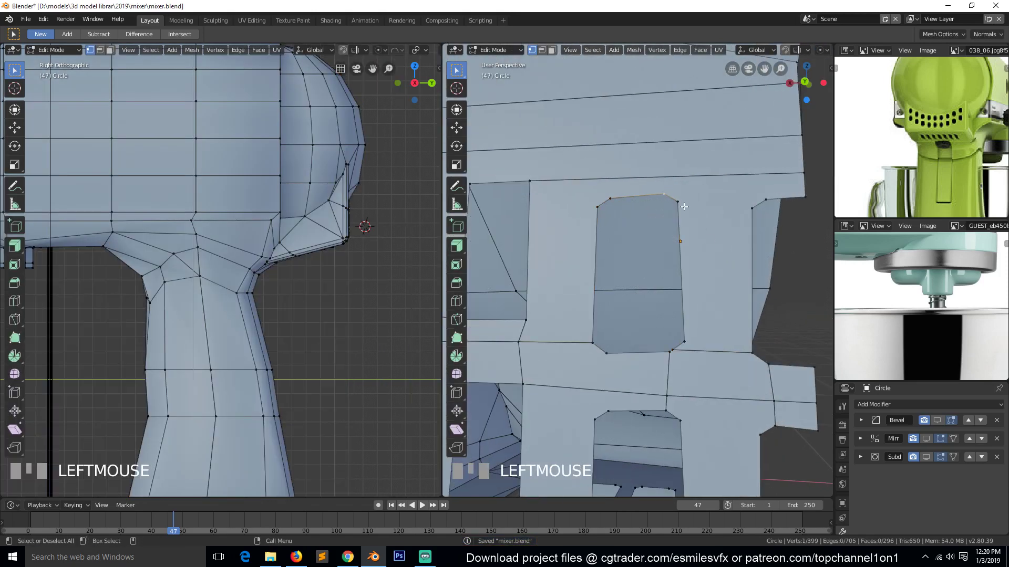
pyautogui.keyDown('shift'); pyautogui.click(687, 210); pyautogui.keyUp('shift')
pyautogui.hotkey('ctrl', 's')
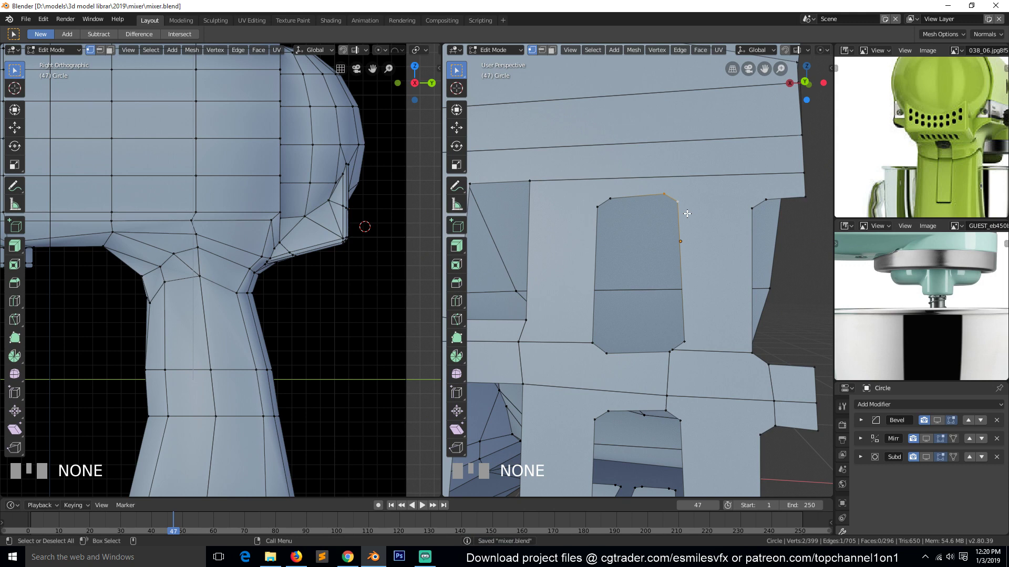
pyautogui.scroll(-5, 696, 225)
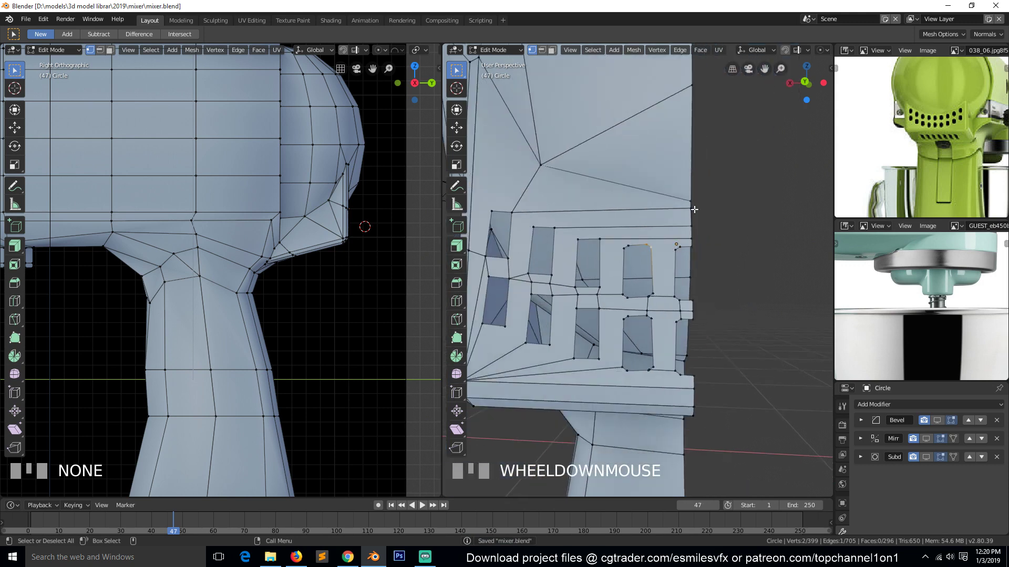